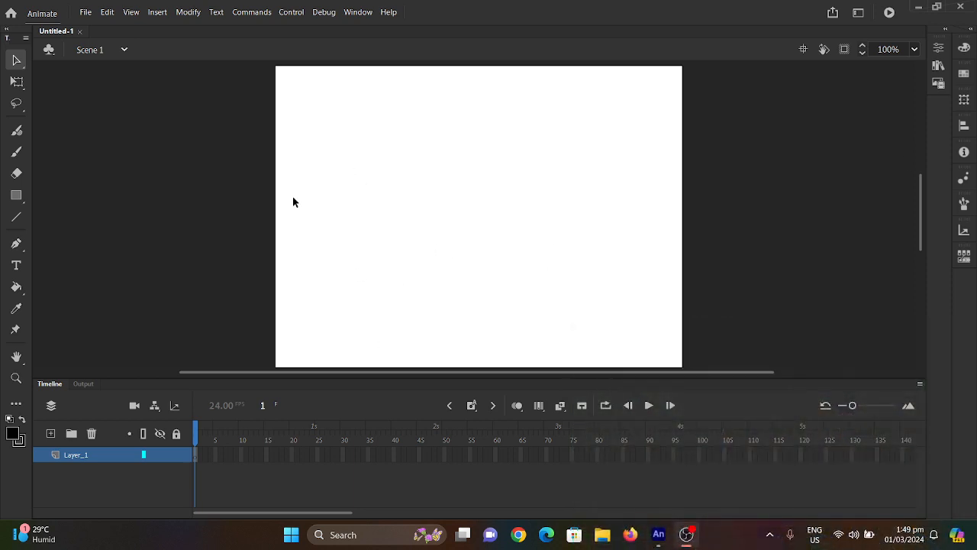
Reset the Essentials workspace to its original layout
{"action": "left_click", "coordinate": [17, 218]}
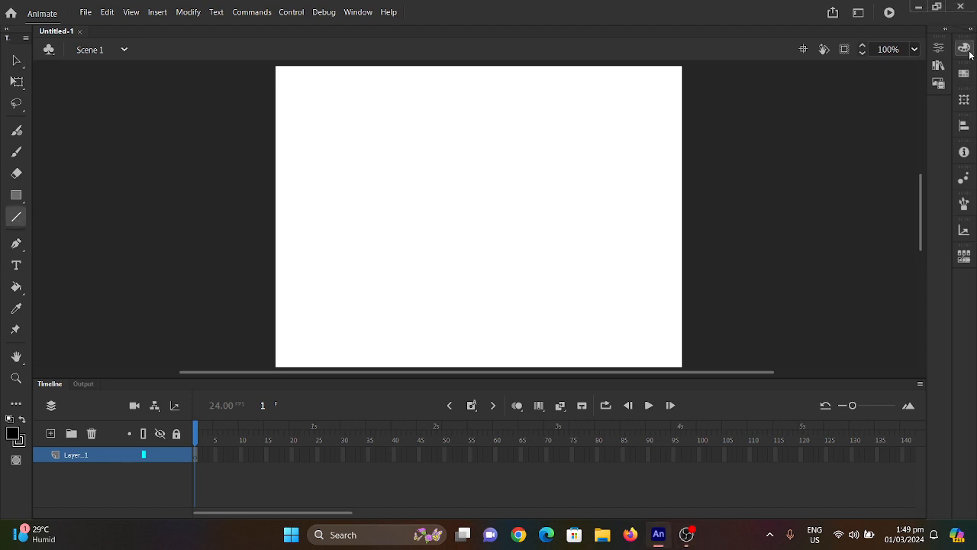
{"action": "left_click", "coordinate": [357, 12]}
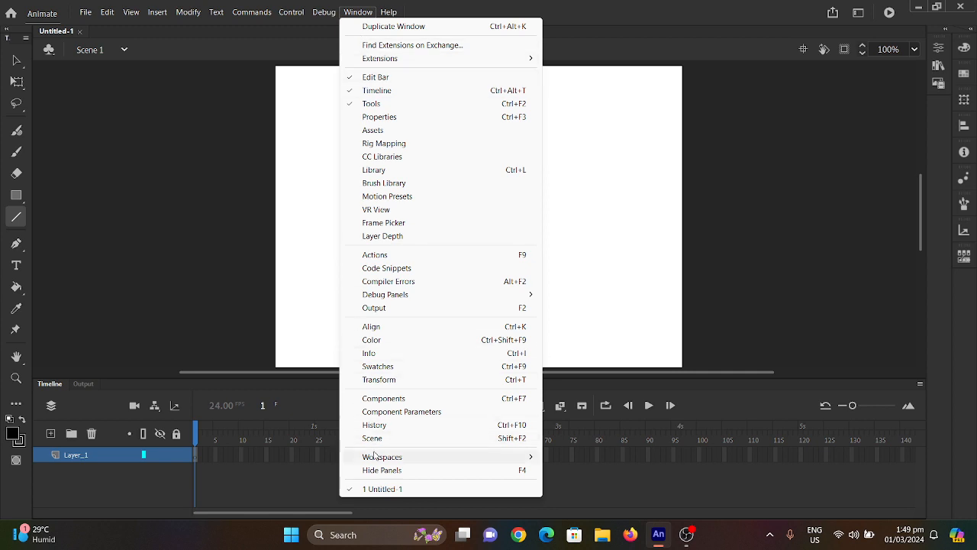
{"action": "mouse_move", "coordinate": [374, 456]}
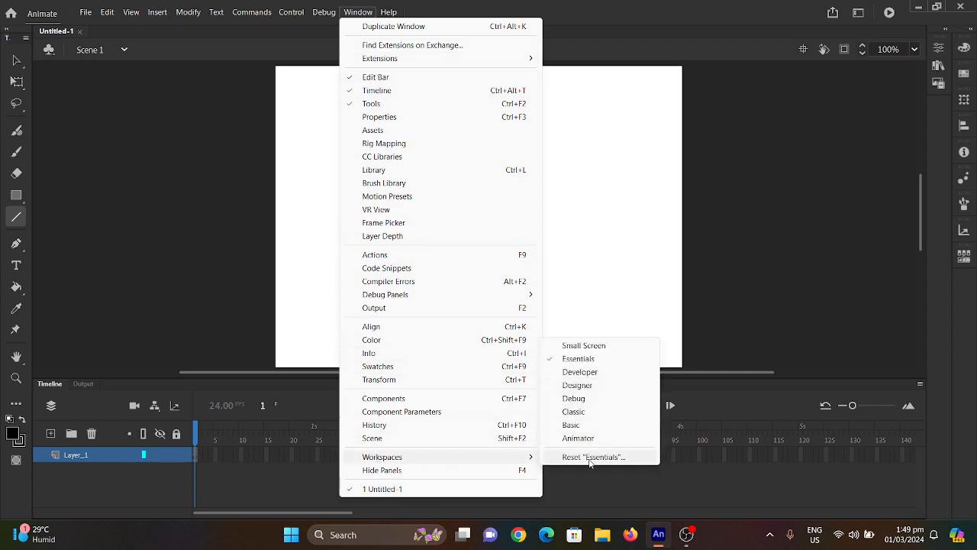
{"action": "left_click", "coordinate": [589, 458]}
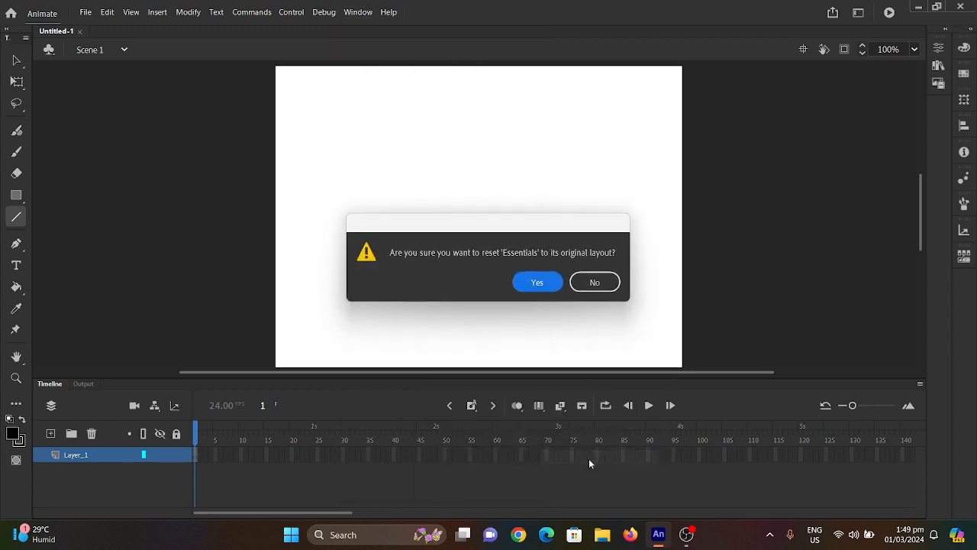
{"action": "left_click", "coordinate": [532, 282]}
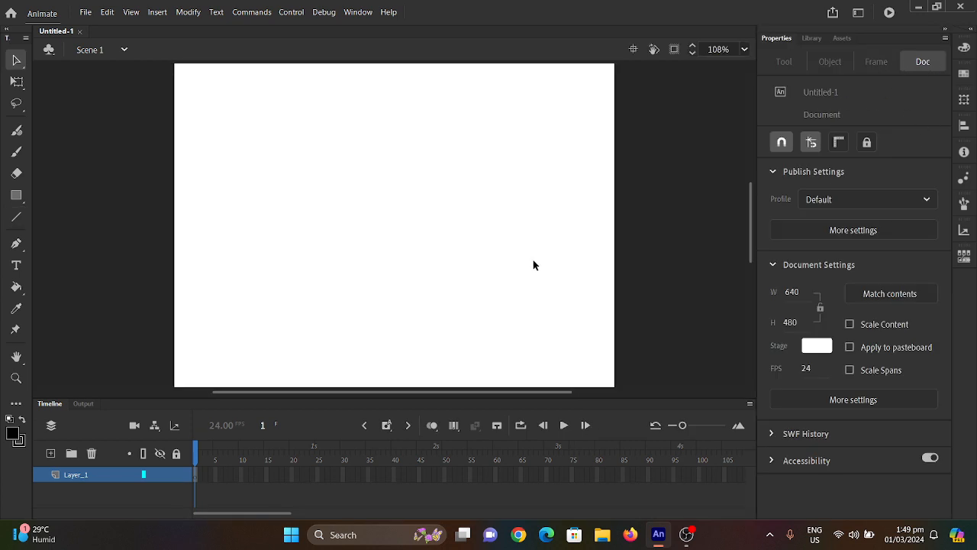
Activate the Line tool and set its stroke size to 15
{"action": "key", "text": "n"}
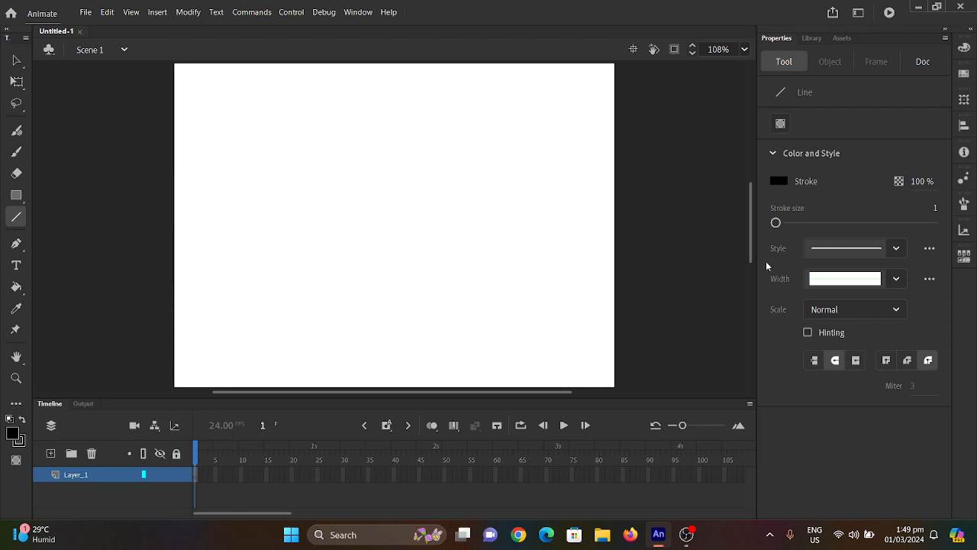
{"action": "left_click", "coordinate": [934, 208]}
{"action": "type", "text": "15"}
{"action": "key", "text": "Return"}
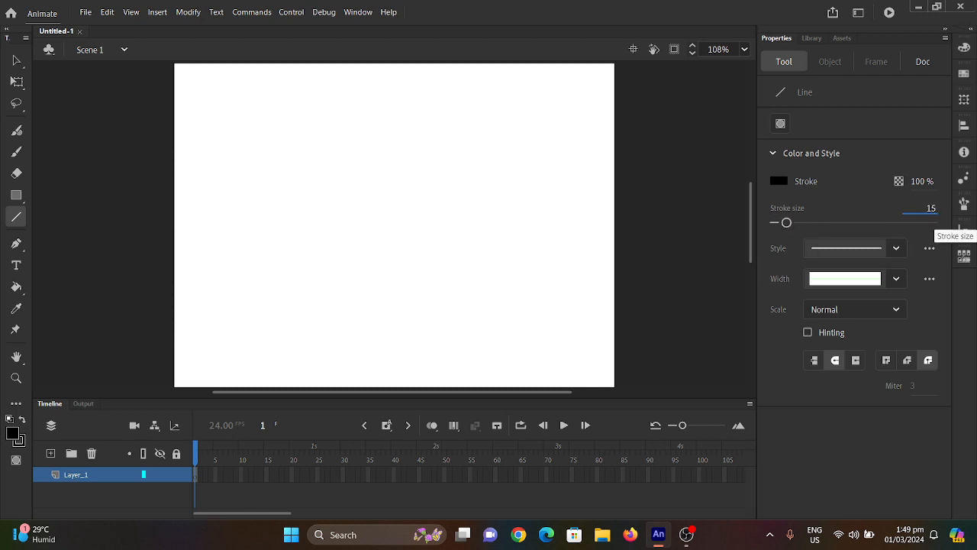
Turn off object drawing mode and draw a straight vertical black line near the middle of the stage
{"action": "left_click_drag", "start_coordinate": [356, 179], "coordinate": [360, 318]}
{"action": "key", "text": "ctrl+z"}
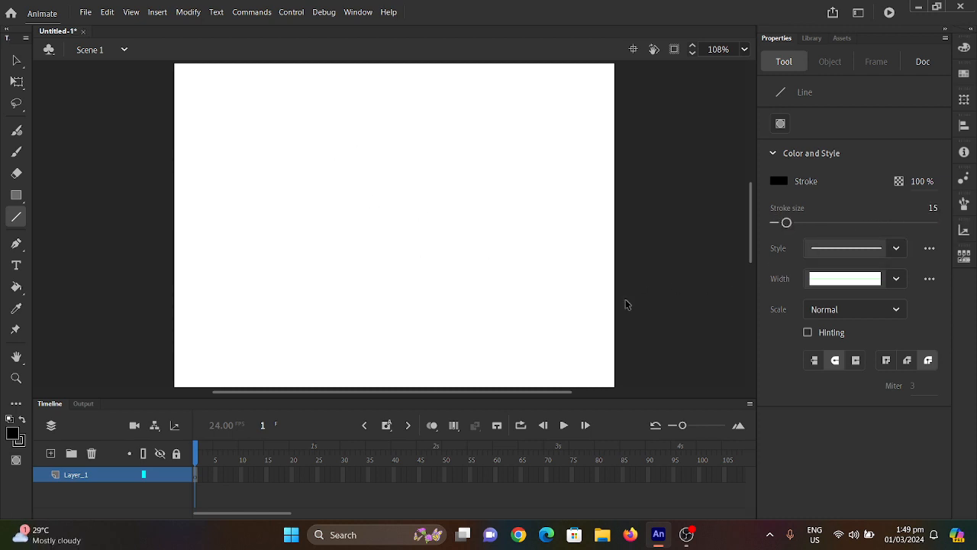
{"action": "left_click", "coordinate": [780, 125]}
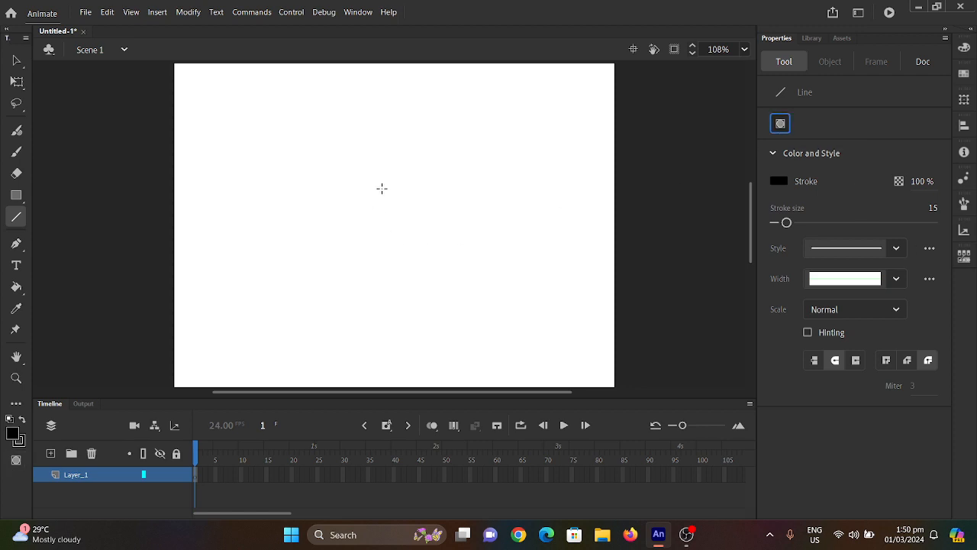
{"action": "left_click_drag", "start_coordinate": [383, 158], "coordinate": [394, 298]}
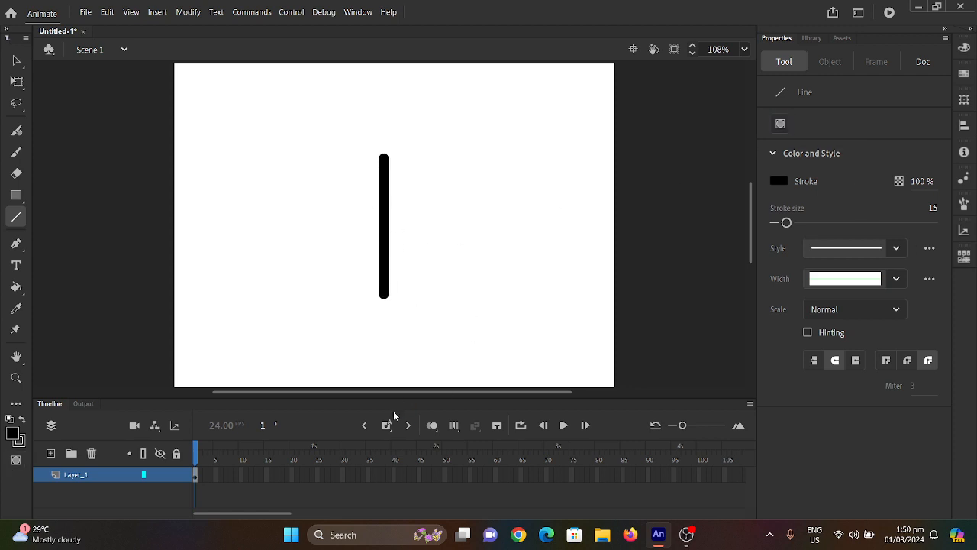
Insert a keyframe at frame 2 and bend its vertical line into a curve bulging to the right
{"action": "key", "text": "v"}
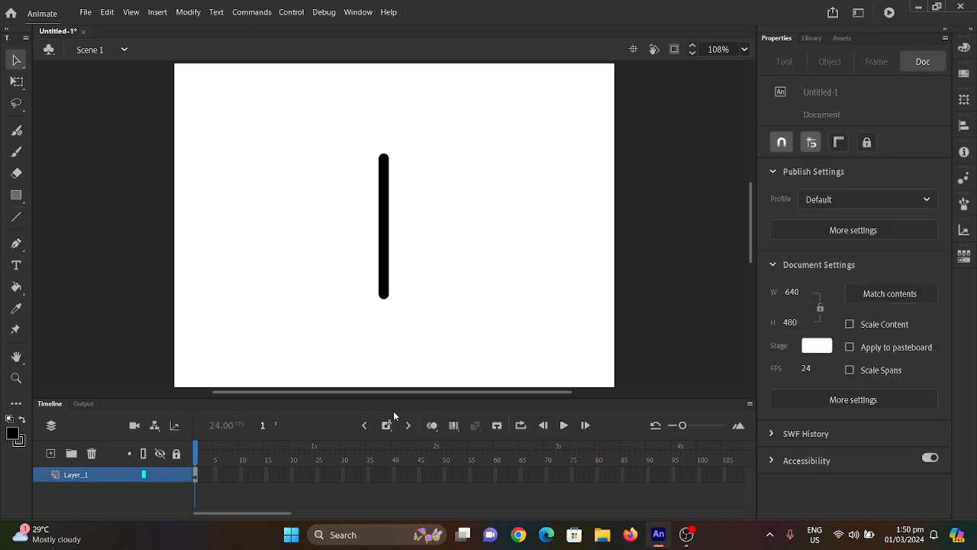
{"action": "left_click", "coordinate": [201, 478]}
{"action": "key", "text": "F6"}
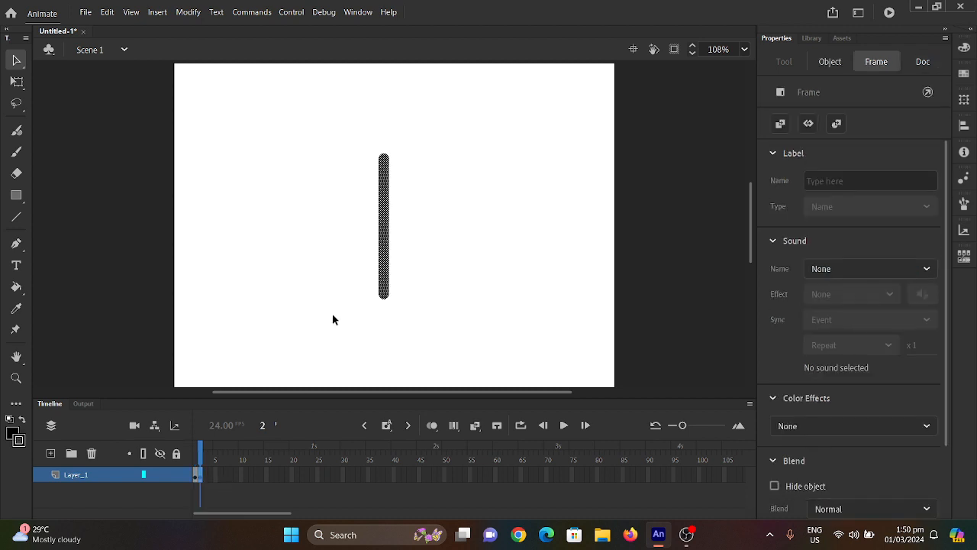
{"action": "left_click", "coordinate": [434, 230]}
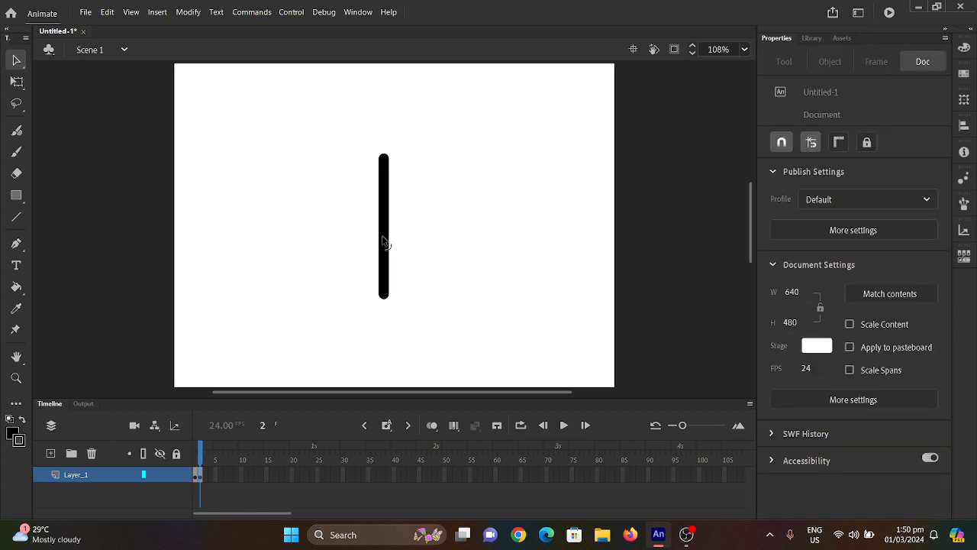
{"action": "left_click_drag", "start_coordinate": [386, 244], "coordinate": [402, 243]}
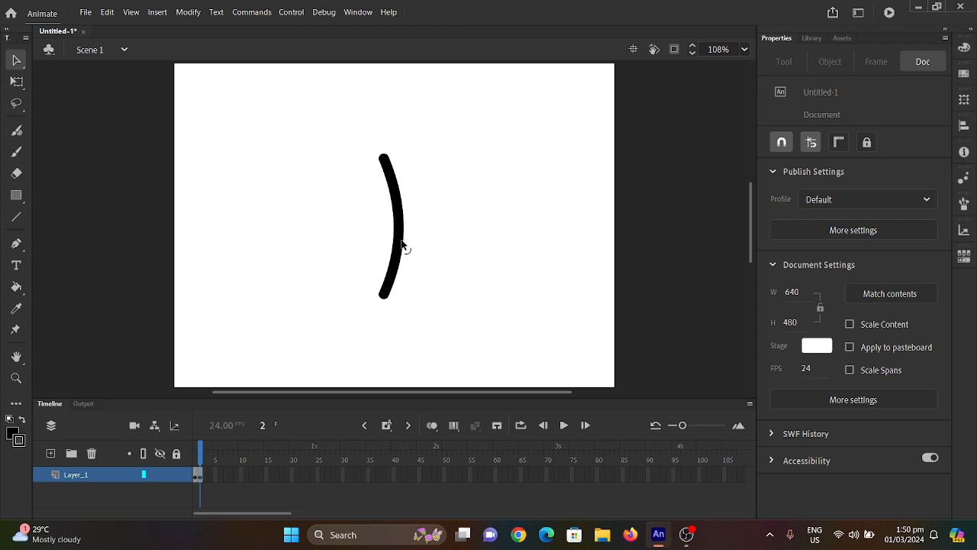
Copy the straight-line keyframe at frame 1 and paste it into frame 3 of Layer_1
{"action": "left_click", "coordinate": [200, 479]}
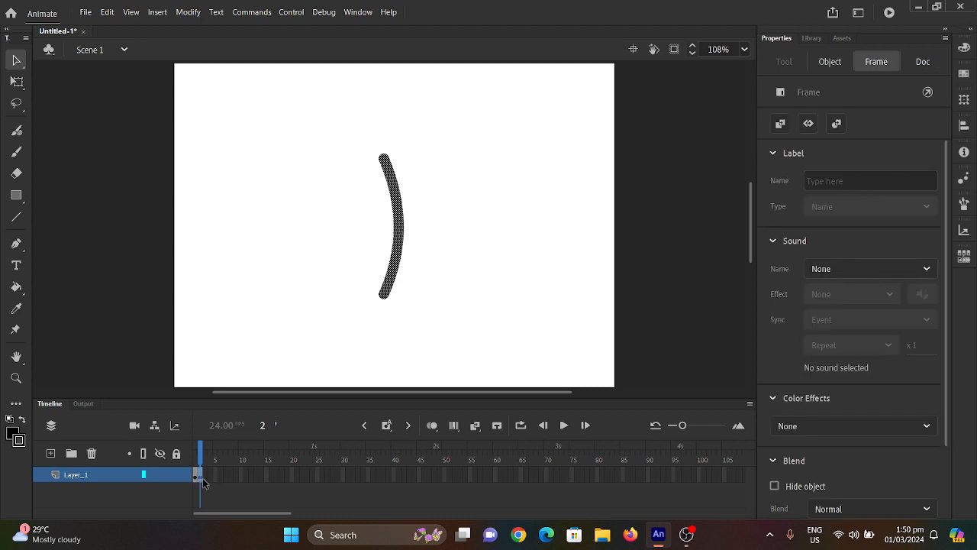
{"action": "left_click", "coordinate": [205, 479]}
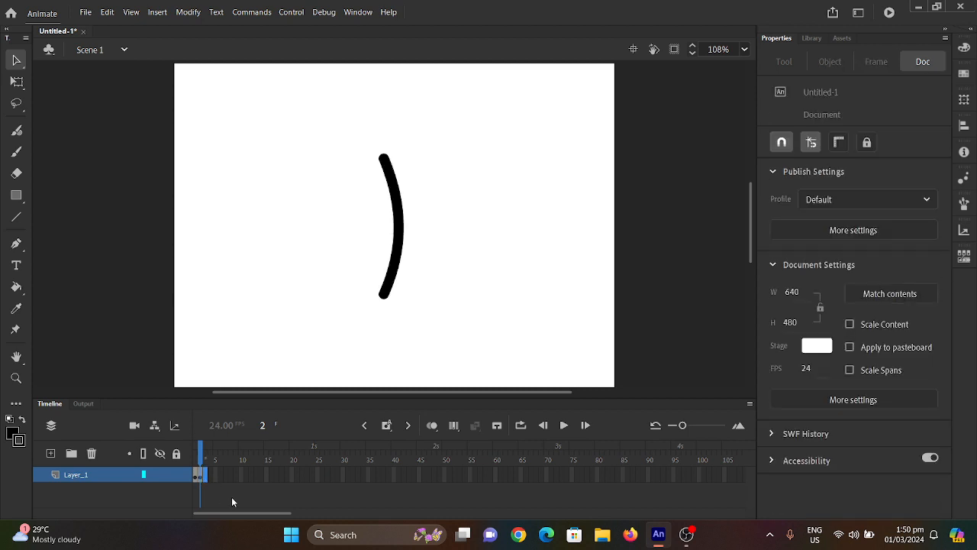
{"action": "left_click", "coordinate": [203, 463]}
{"action": "left_click", "coordinate": [197, 462]}
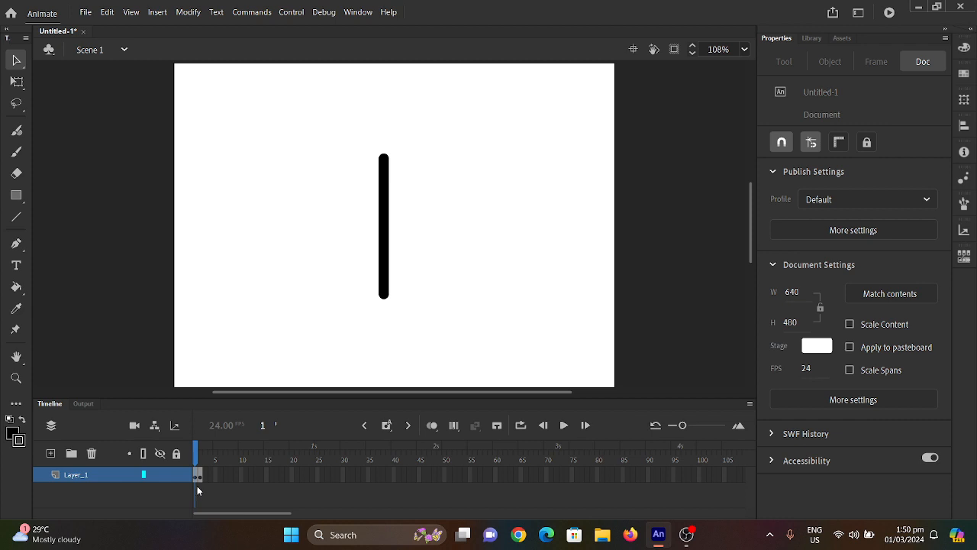
{"action": "right_click", "coordinate": [196, 481]}
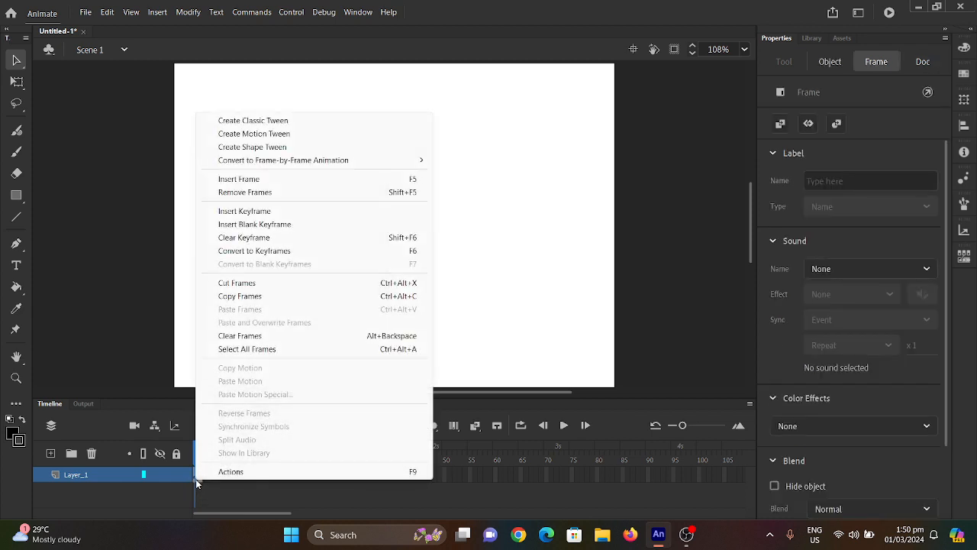
{"action": "left_click", "coordinate": [239, 297]}
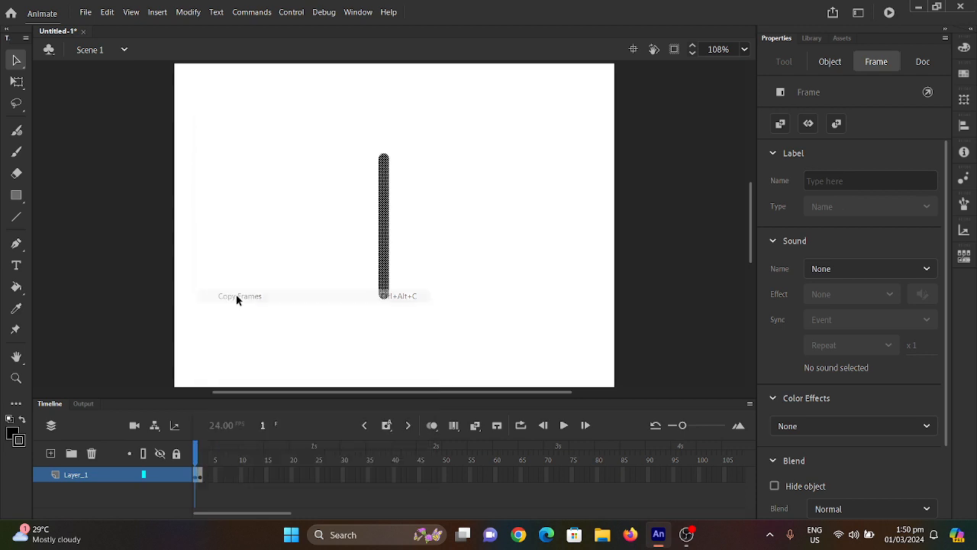
{"action": "right_click", "coordinate": [207, 478]}
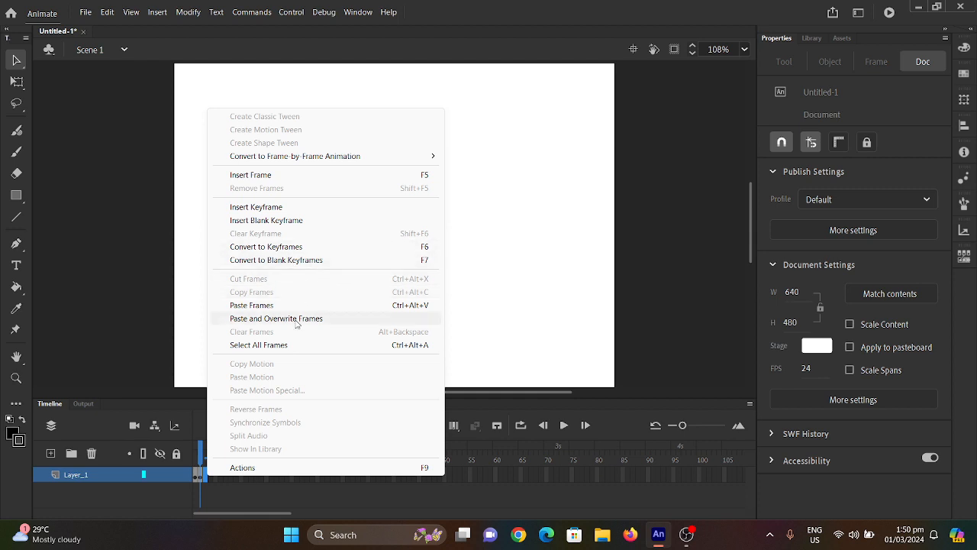
{"action": "left_click", "coordinate": [252, 305]}
{"action": "left_click", "coordinate": [205, 478]}
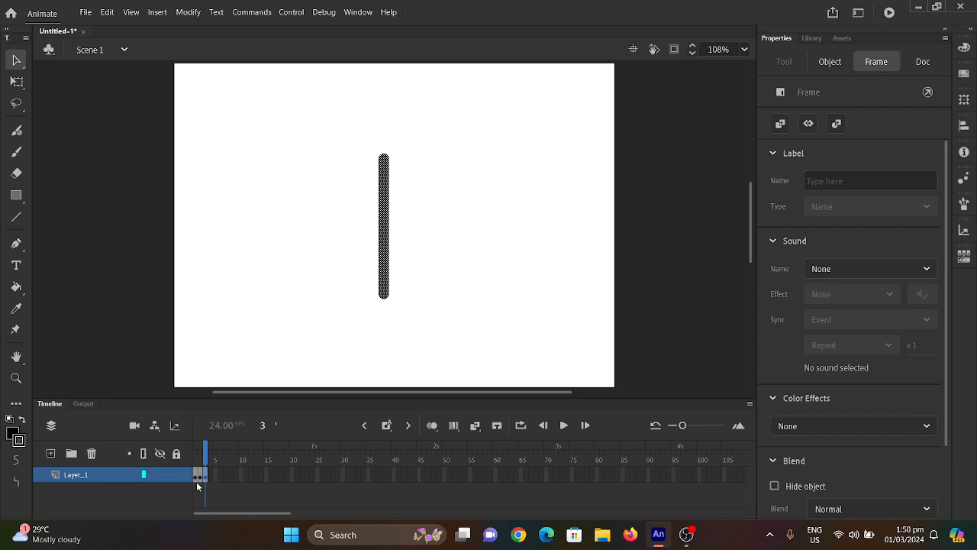
Bend the straight line on frame 3 into a curve bulging to the left
{"action": "left_click", "coordinate": [197, 483]}
{"action": "left_click", "coordinate": [196, 477]}
{"action": "left_click", "coordinate": [206, 478]}
{"action": "left_click", "coordinate": [409, 217]}
{"action": "left_click_drag", "start_coordinate": [388, 253], "coordinate": [371, 254]}
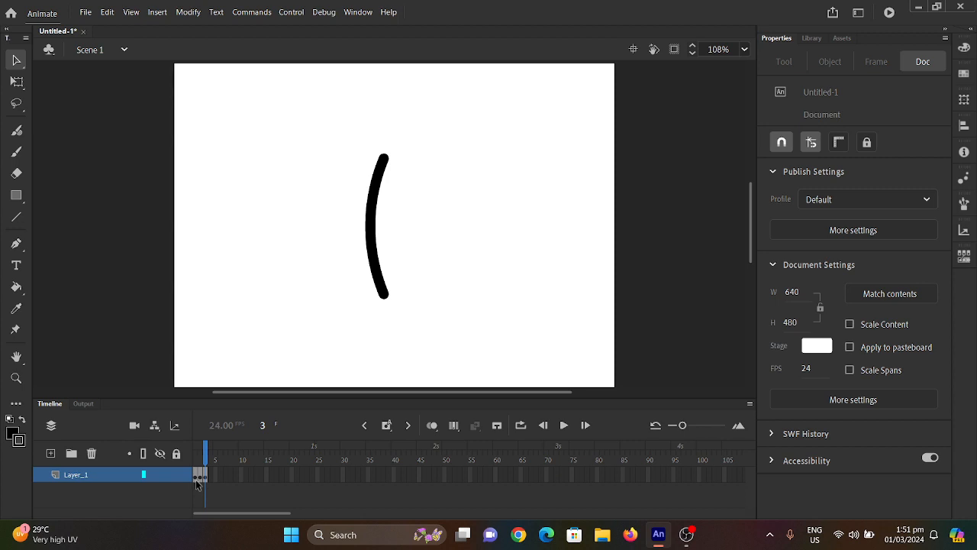
Duplicate the straight-line keyframe from frame 1 to frame 4 of Layer_1
{"action": "mouse_move", "coordinate": [206, 458]}
{"action": "left_mouse_down"}
{"action": "mouse_move", "coordinate": [197, 456]}
{"action": "mouse_move", "coordinate": [208, 457]}
{"action": "left_mouse_up"}
{"action": "left_click", "coordinate": [199, 462]}
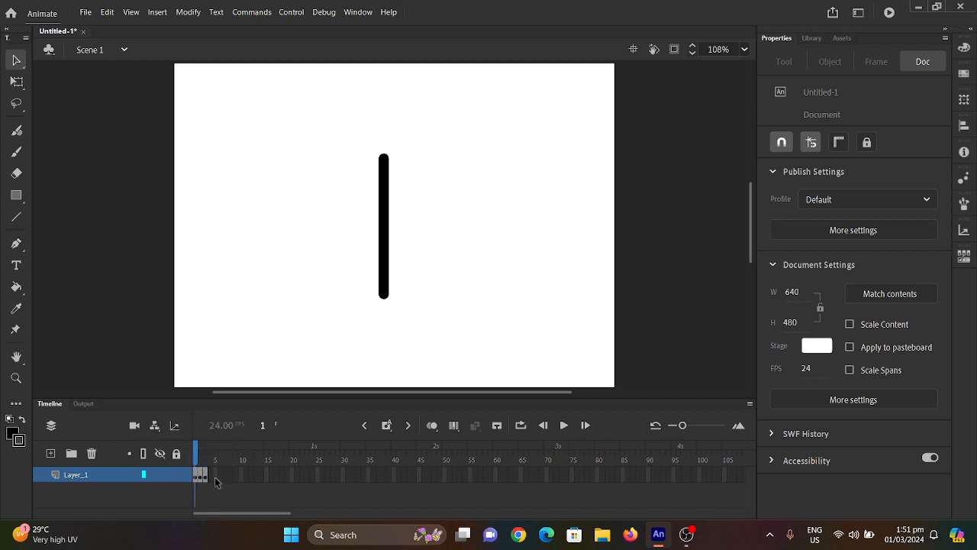
{"action": "left_click", "coordinate": [207, 475]}
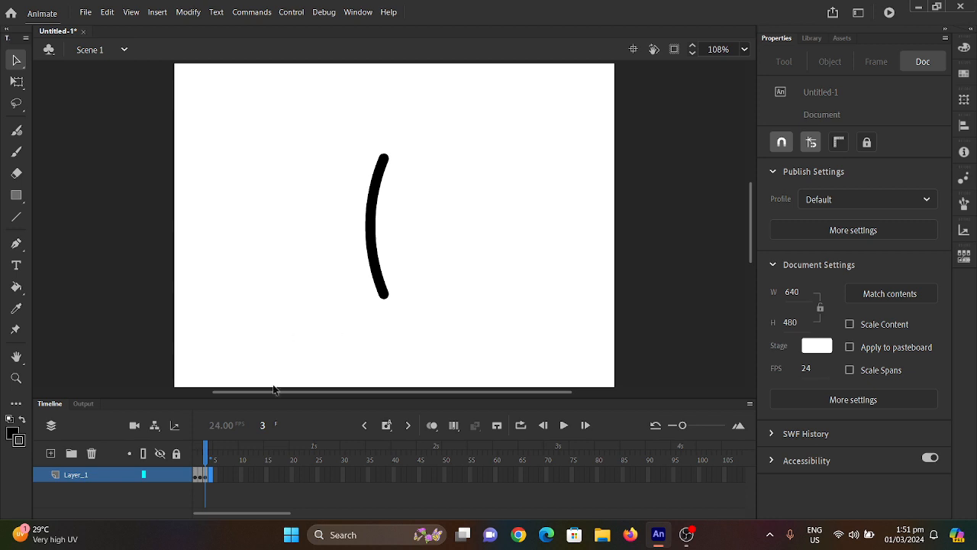
{"action": "left_click", "coordinate": [198, 477]}
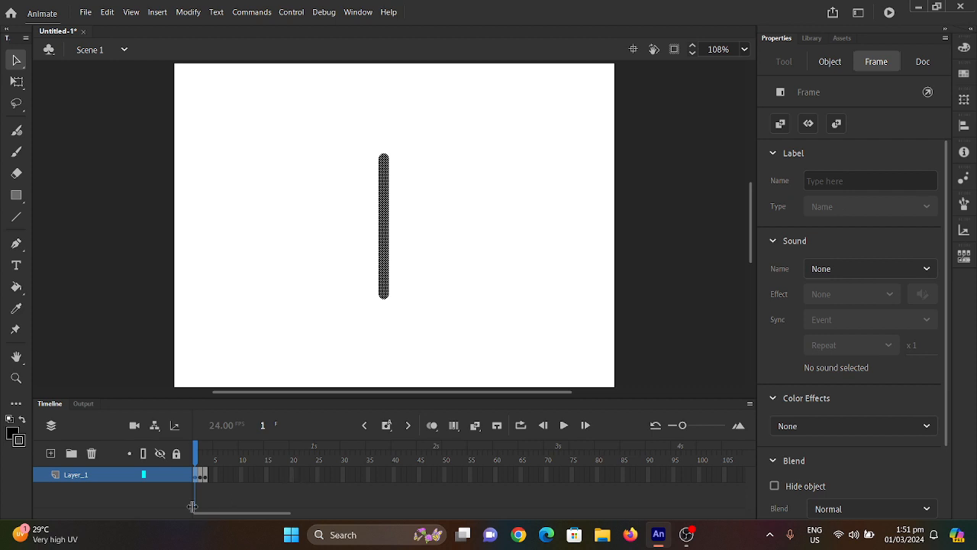
{"action": "right_click", "coordinate": [195, 477]}
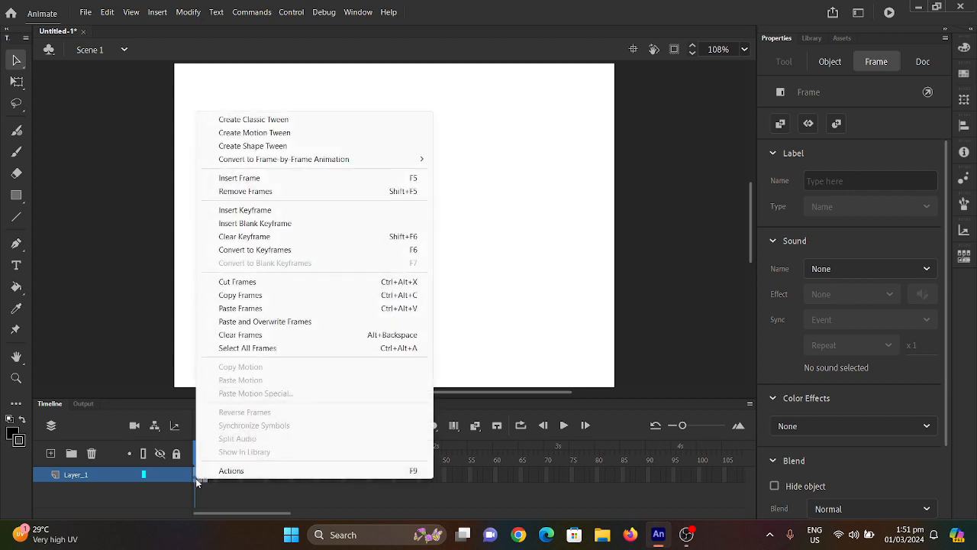
{"action": "left_click", "coordinate": [249, 498]}
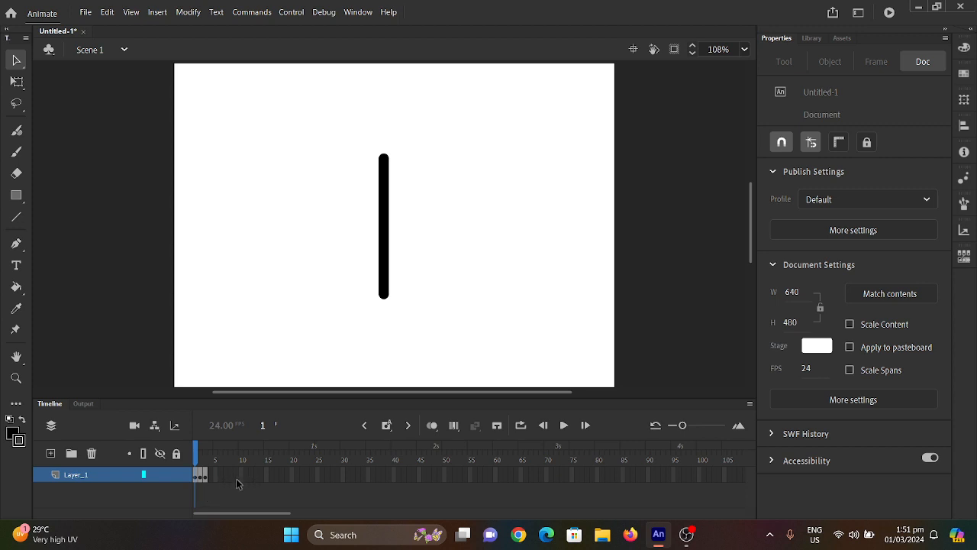
{"action": "left_click", "coordinate": [196, 478]}
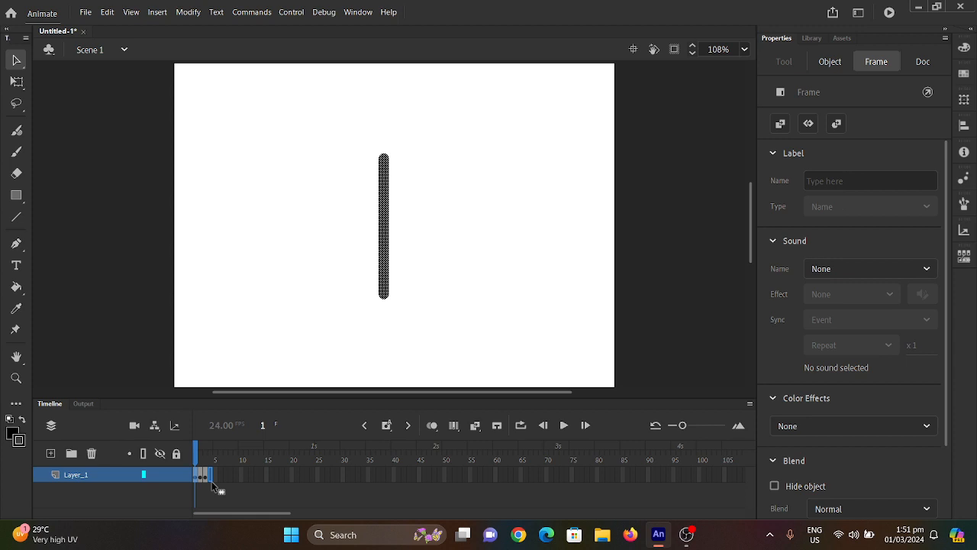
{"action": "left_click", "coordinate": [212, 481]}
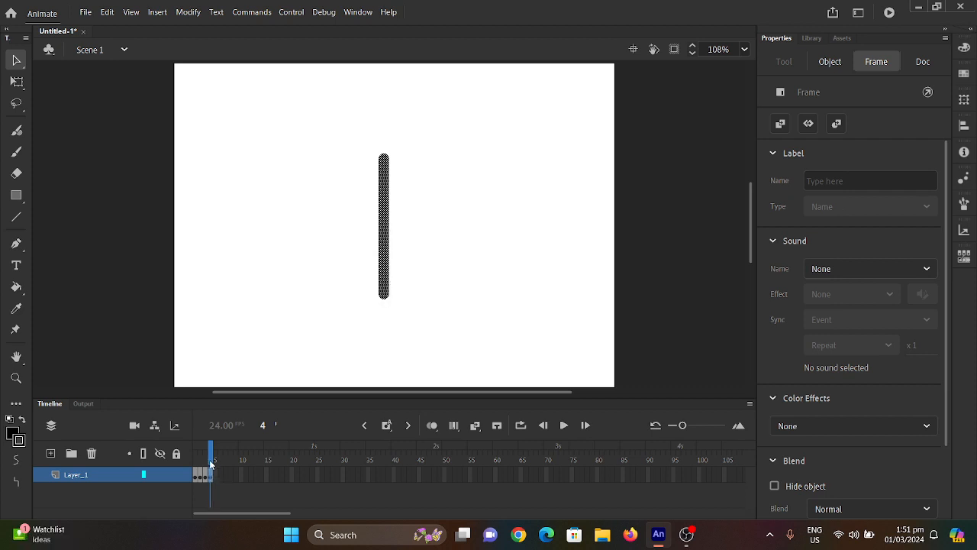
Compare the line on the first two keyframes and select frames 1 and 2 of Layer_1
{"action": "mouse_move", "coordinate": [211, 462]}
{"action": "left_mouse_down"}
{"action": "mouse_move", "coordinate": [197, 459]}
{"action": "mouse_move", "coordinate": [211, 461]}
{"action": "left_mouse_up"}
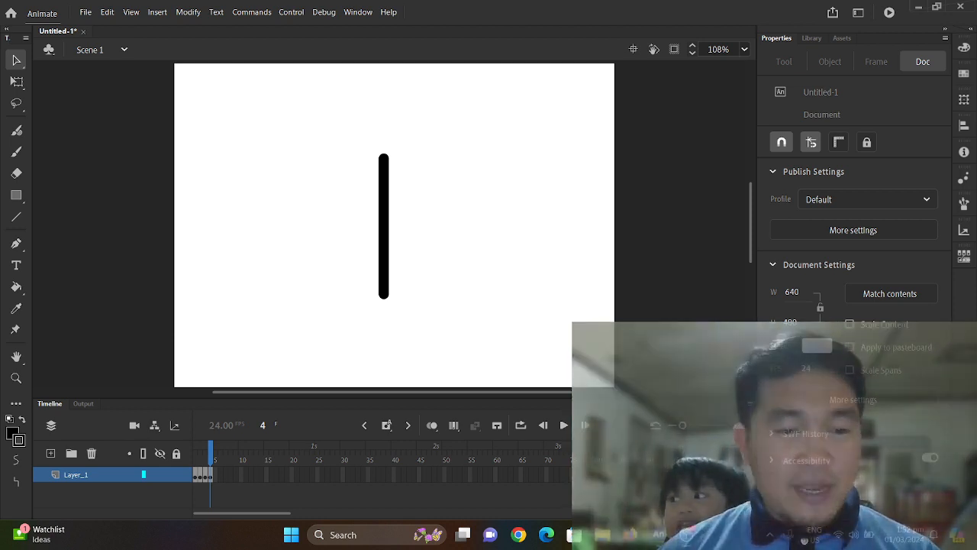
{"action": "left_click", "coordinate": [196, 477]}
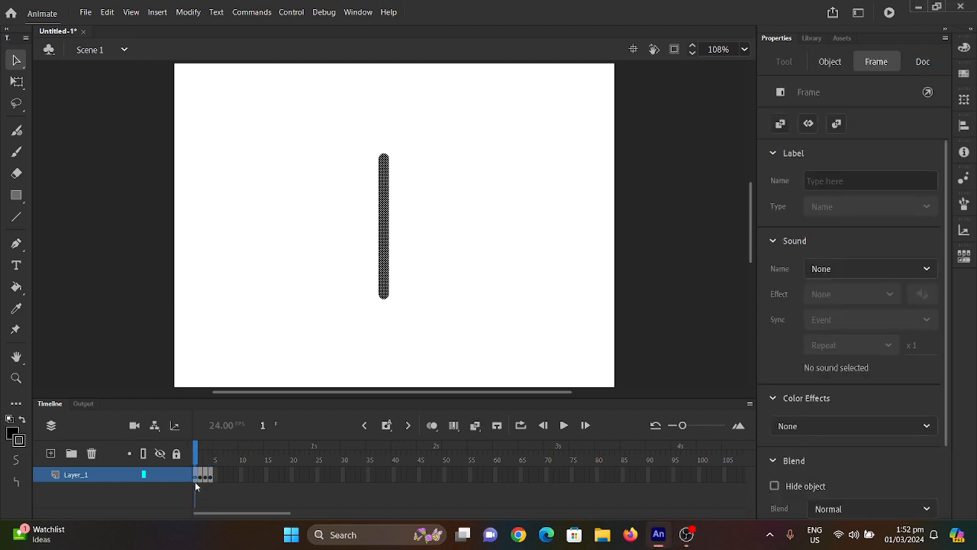
{"action": "left_click", "coordinate": [200, 455]}
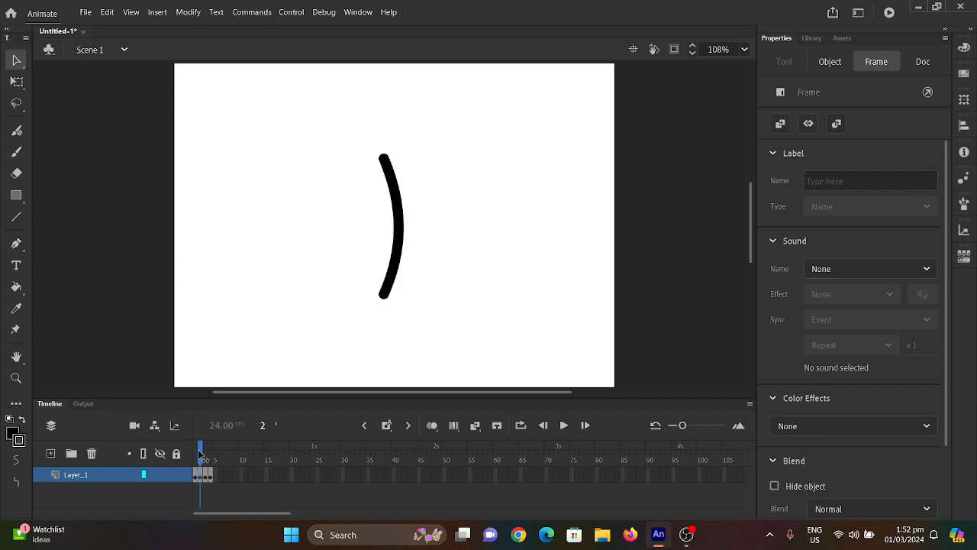
{"action": "left_click_drag", "start_coordinate": [198, 453], "coordinate": [196, 460]}
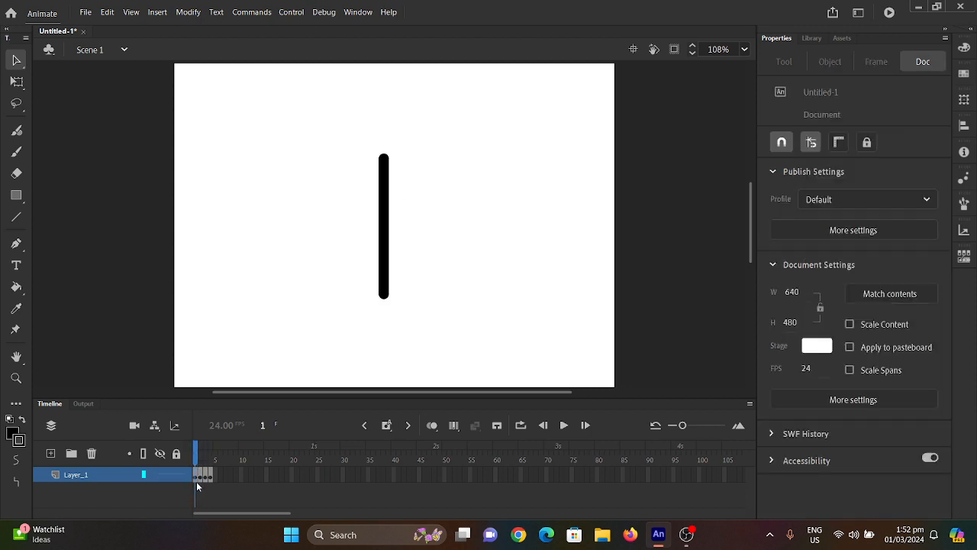
{"action": "left_click", "coordinate": [203, 484]}
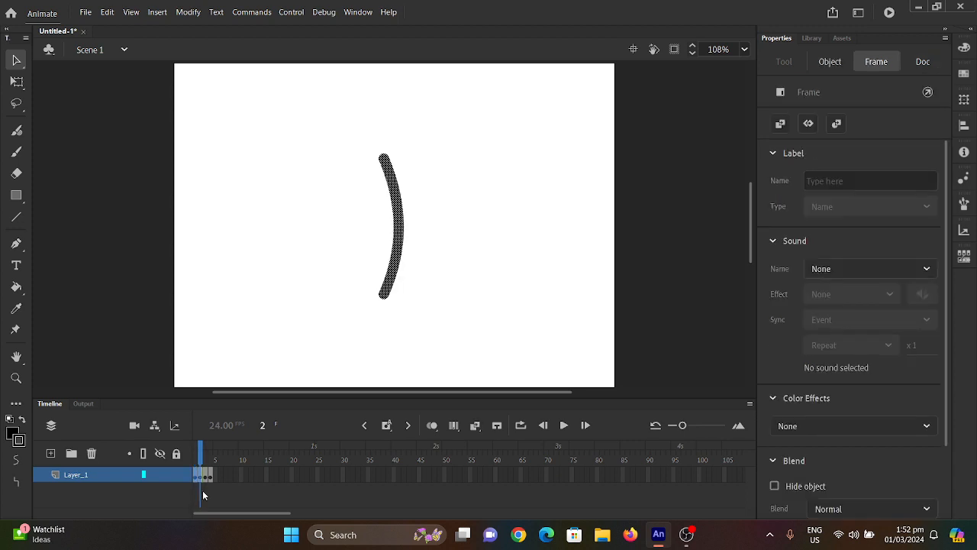
{"action": "left_click", "coordinate": [194, 482]}
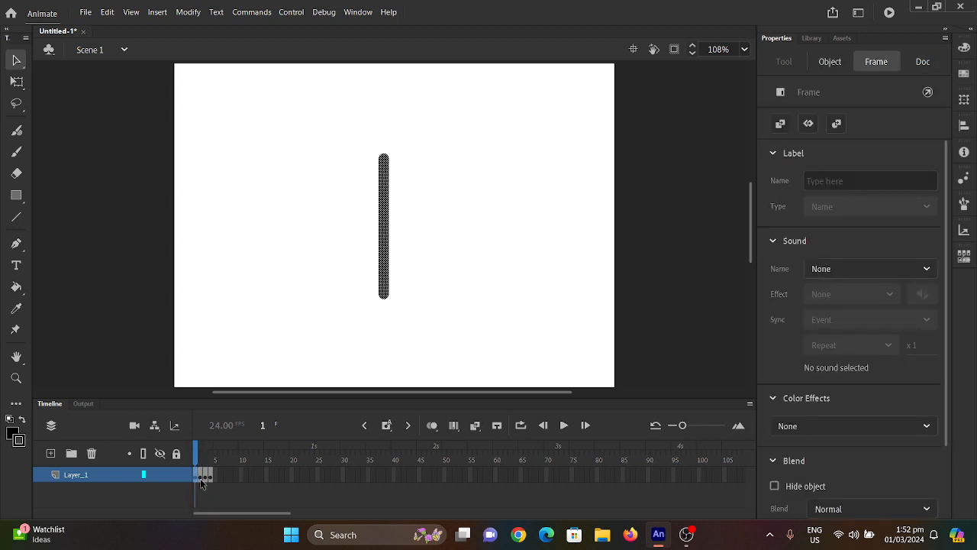
{"action": "left_click_drag", "start_coordinate": [202, 481], "coordinate": [197, 482]}
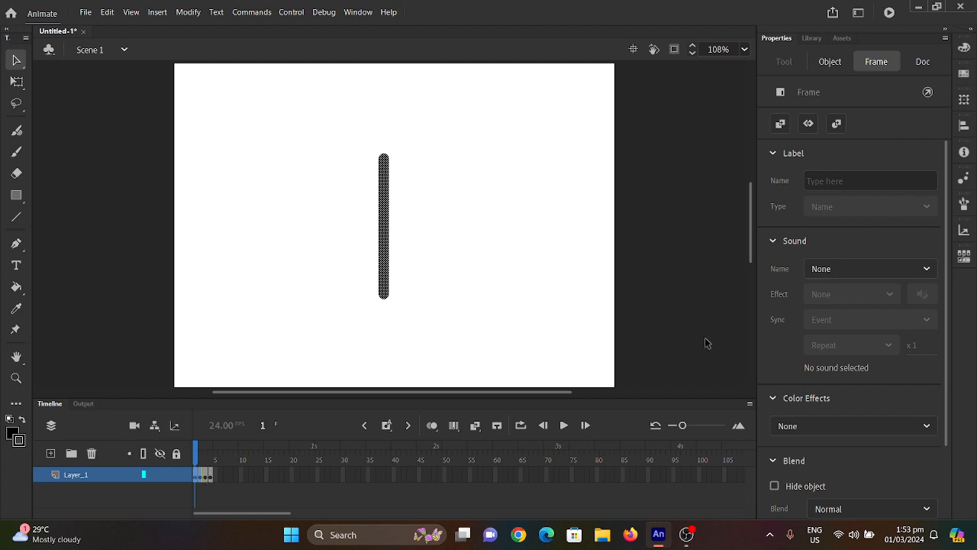
Insert frames after the straight-line keyframe at frame 1 until the second keyframe on Layer_1 falls on frame 15
{"action": "left_click", "coordinate": [203, 495]}
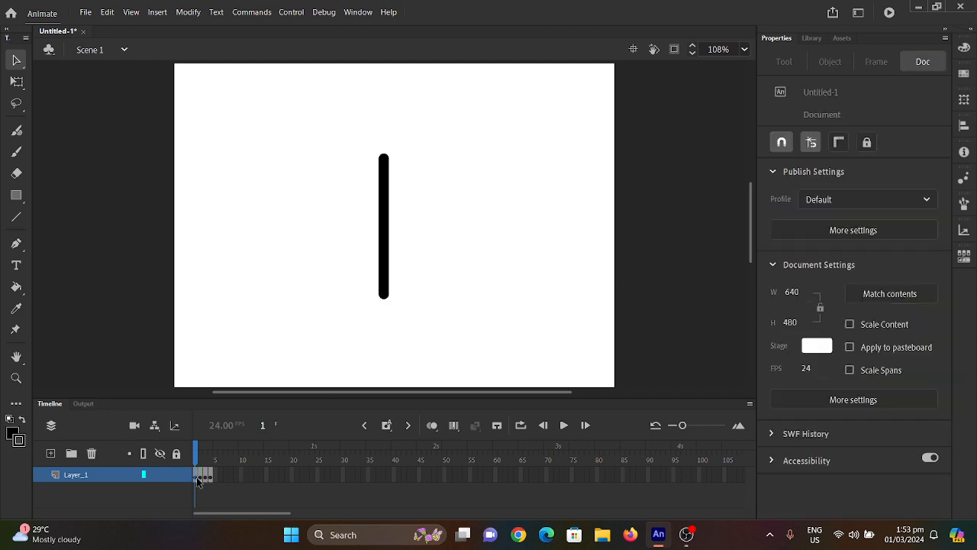
{"action": "left_click", "coordinate": [196, 476]}
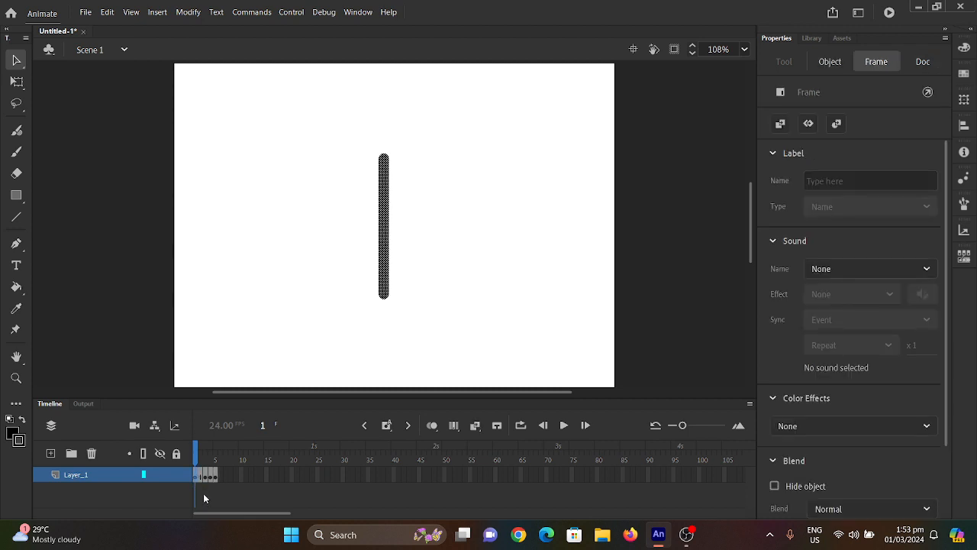
{"action": "key", "text": "F5"}
{"action": "key", "text": "F5"}
{"action": "key", "text": "F5"}
{"action": "key", "text": "F5"}
{"action": "key", "text": "F5"}
{"action": "key", "text": "F5"}
{"action": "left_click_drag", "start_coordinate": [203, 478], "coordinate": [240, 484]}
{"action": "left_click", "coordinate": [208, 487]}
{"action": "left_click", "coordinate": [196, 479]}
{"action": "key", "text": "F5"}
{"action": "key", "text": "F5"}
{"action": "key", "text": "F5"}
{"action": "key", "text": "F5"}
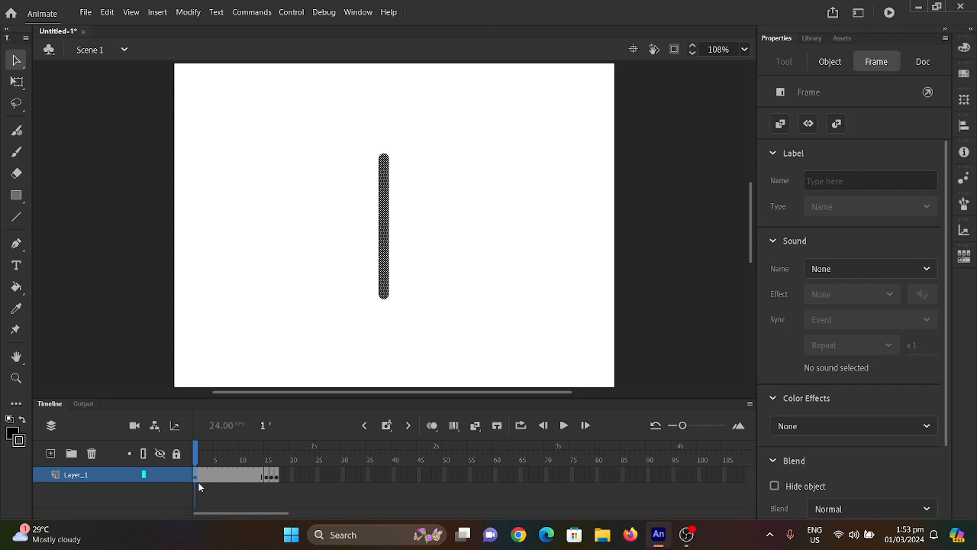
Compare the line shapes on the keyframes at frames 16 and 17 of Layer_1
{"action": "left_click", "coordinate": [301, 490]}
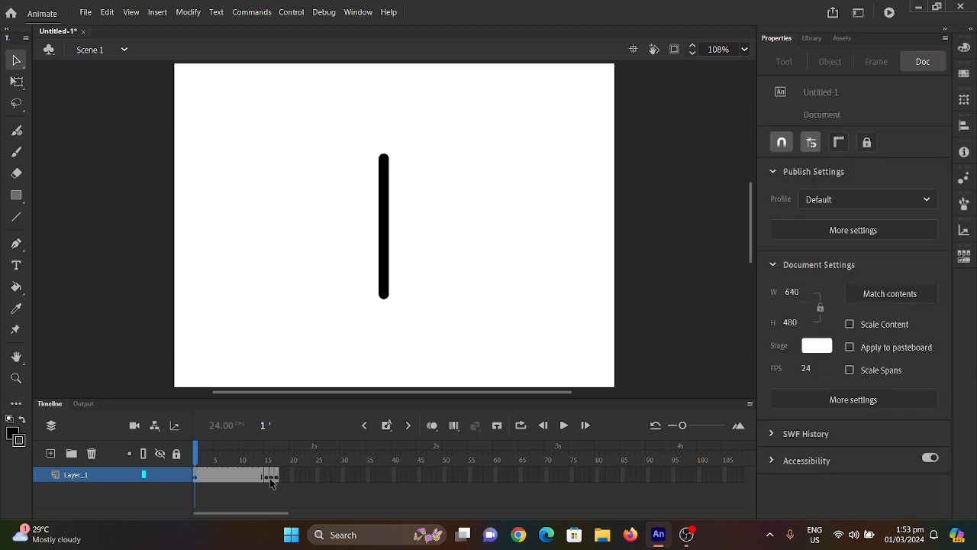
{"action": "left_click_drag", "start_coordinate": [273, 480], "coordinate": [276, 483]}
{"action": "left_click", "coordinate": [275, 479]}
{"action": "left_click", "coordinate": [277, 492]}
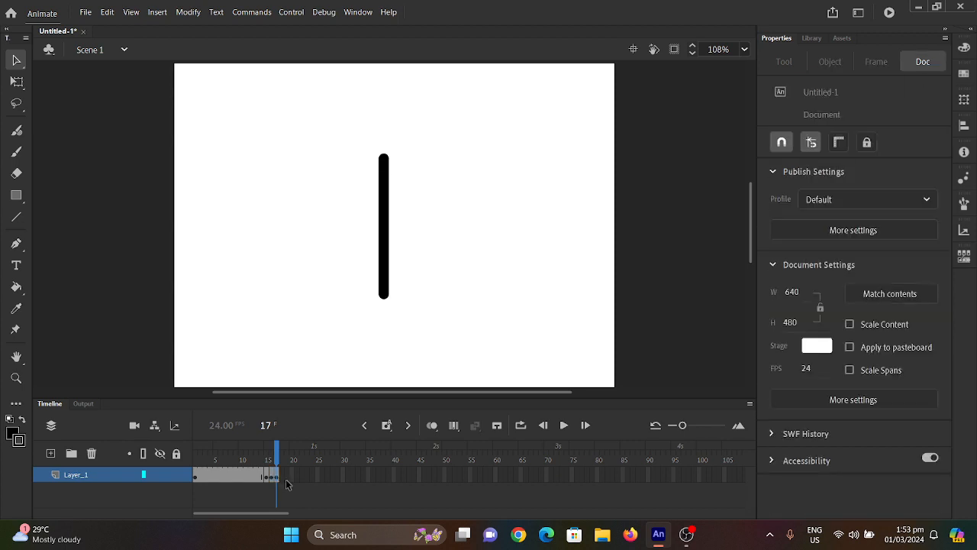
{"action": "left_click", "coordinate": [270, 479]}
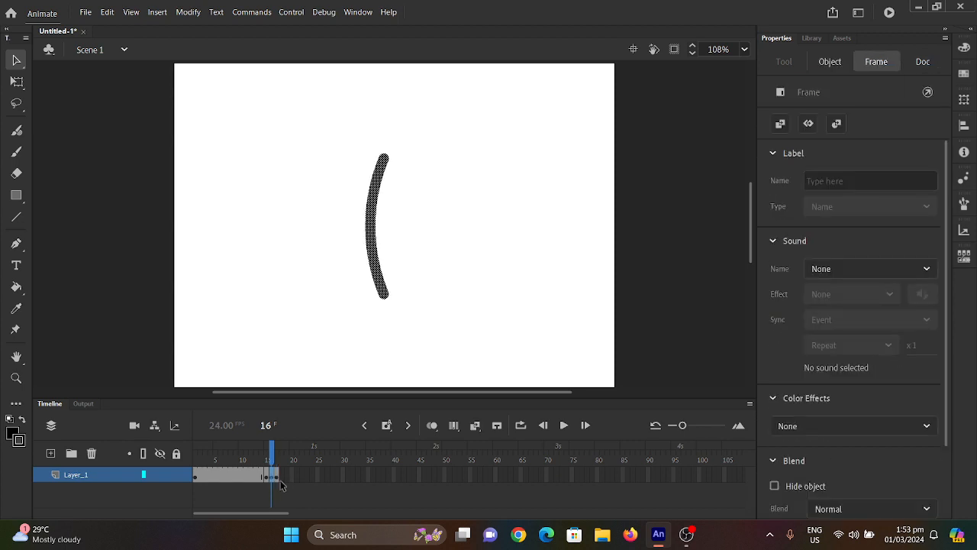
{"action": "left_click", "coordinate": [284, 487]}
{"action": "left_click_drag", "start_coordinate": [276, 479], "coordinate": [272, 484]}
{"action": "left_click", "coordinate": [309, 499]}
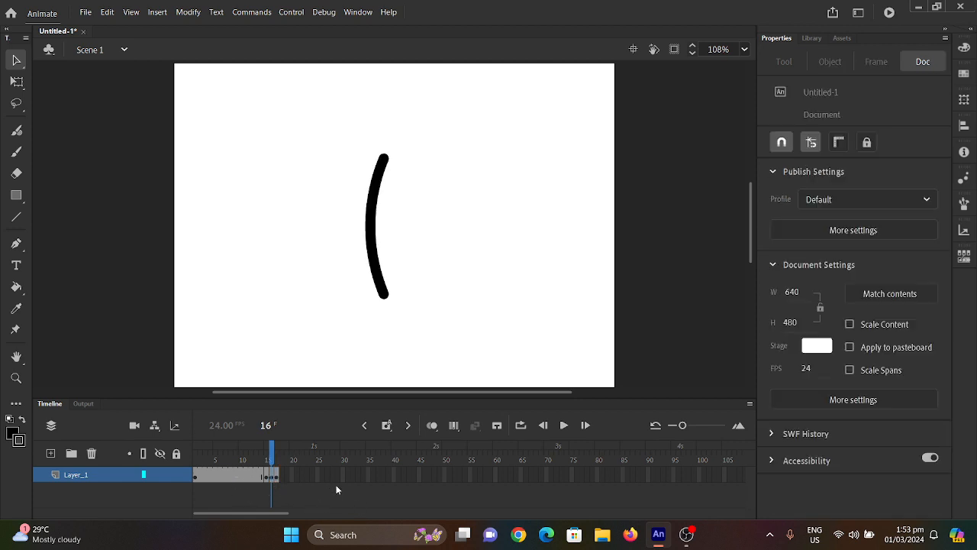
{"action": "left_click_drag", "start_coordinate": [345, 478], "coordinate": [627, 482]}
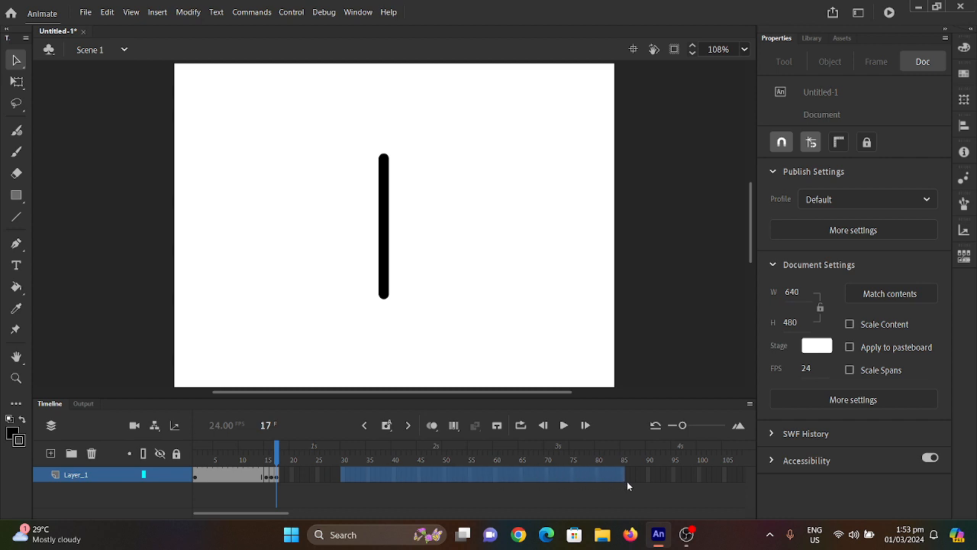
{"action": "left_click_drag", "start_coordinate": [685, 482], "coordinate": [684, 483]}
{"action": "left_click", "coordinate": [339, 499]}
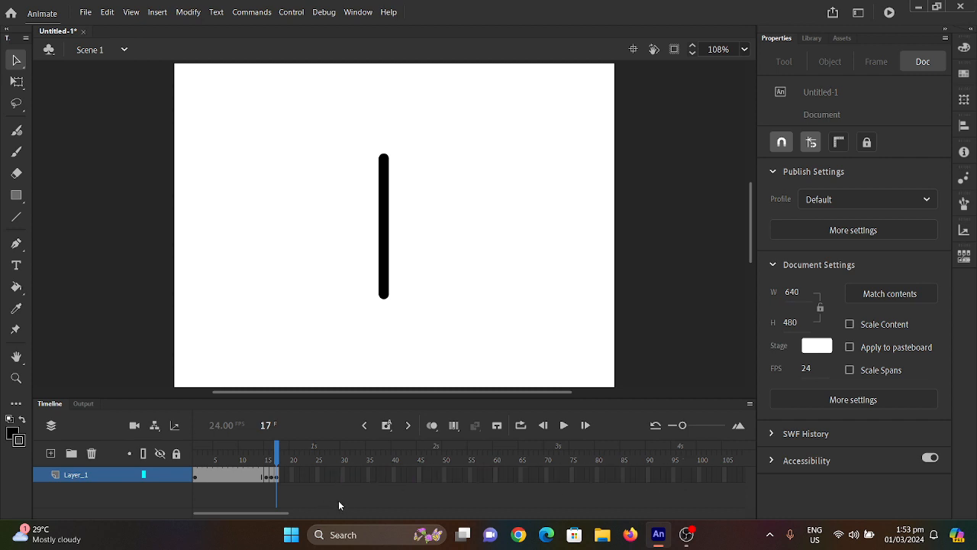
{"action": "left_click", "coordinate": [343, 476]}
{"action": "mouse_move", "coordinate": [341, 480]}
{"action": "left_mouse_down"}
{"action": "mouse_move", "coordinate": [531, 481]}
{"action": "mouse_move", "coordinate": [343, 481]}
{"action": "left_mouse_up"}
{"action": "left_click", "coordinate": [323, 503]}
Move the two keyframes at frames 16 and 17 together so the left-bending curve starts at frame 30
{"action": "left_click", "coordinate": [273, 477]}
{"action": "left_click", "coordinate": [278, 480]}
{"action": "left_click", "coordinate": [277, 480]}
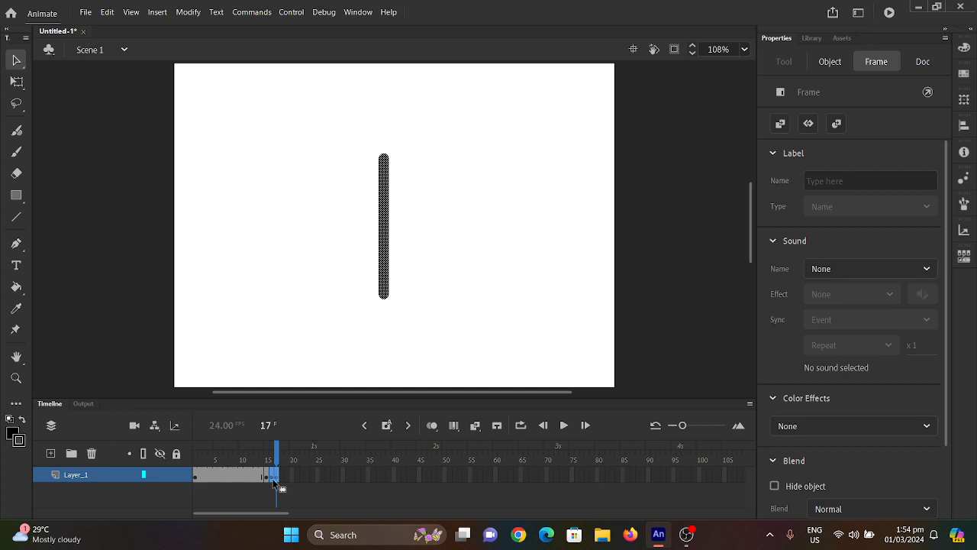
{"action": "left_click_drag", "start_coordinate": [271, 477], "coordinate": [342, 478]}
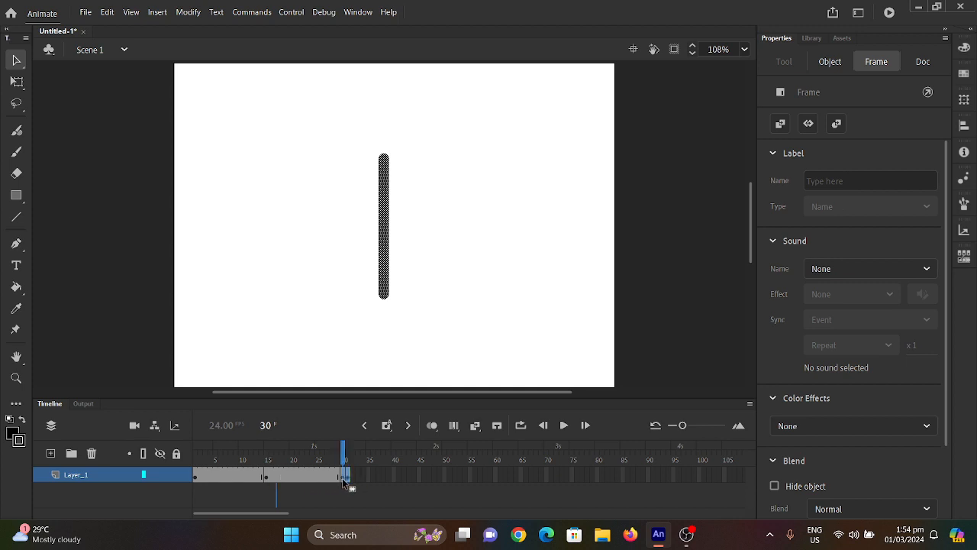
{"action": "left_click", "coordinate": [299, 495]}
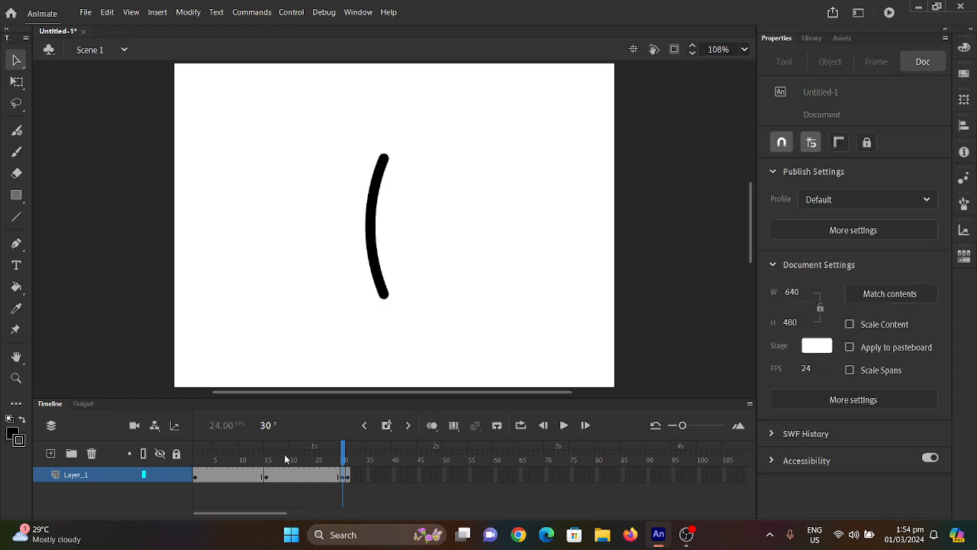
Insert frames after the left-bending keyframe at frame 30 until the final straight-line keyframe falls on frame 45
{"action": "left_click", "coordinate": [344, 479]}
{"action": "key", "text": "F5"}
{"action": "key", "text": "F5"}
{"action": "key", "text": "F5"}
{"action": "key", "text": "F5"}
{"action": "key", "text": "F5"}
{"action": "key", "text": "F5"}
{"action": "key", "text": "F5"}
{"action": "key", "text": "F5"}
{"action": "key", "text": "F5"}
{"action": "key", "text": "F5"}
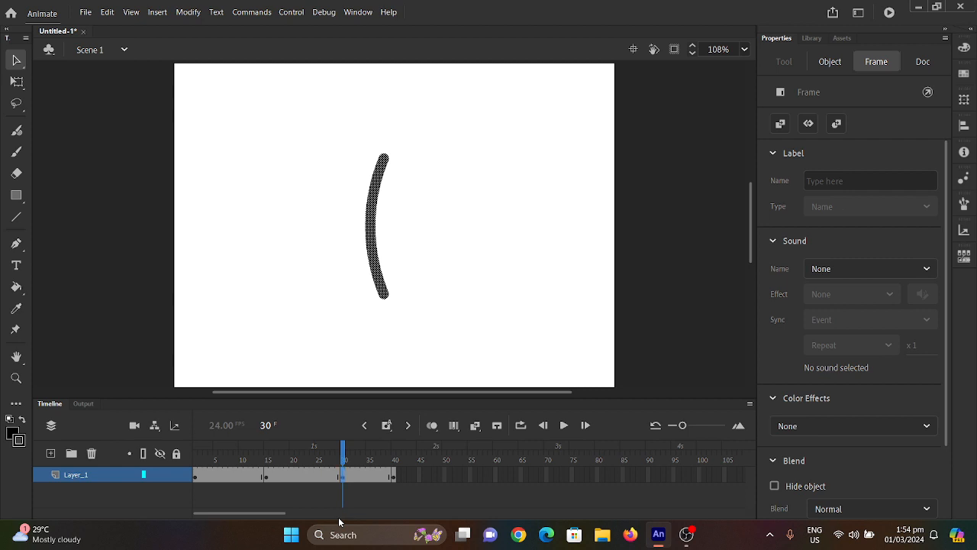
{"action": "key", "text": "F5"}
{"action": "key", "text": "F5"}
{"action": "key", "text": "F5"}
{"action": "key", "text": "F5"}
{"action": "key", "text": "F5"}
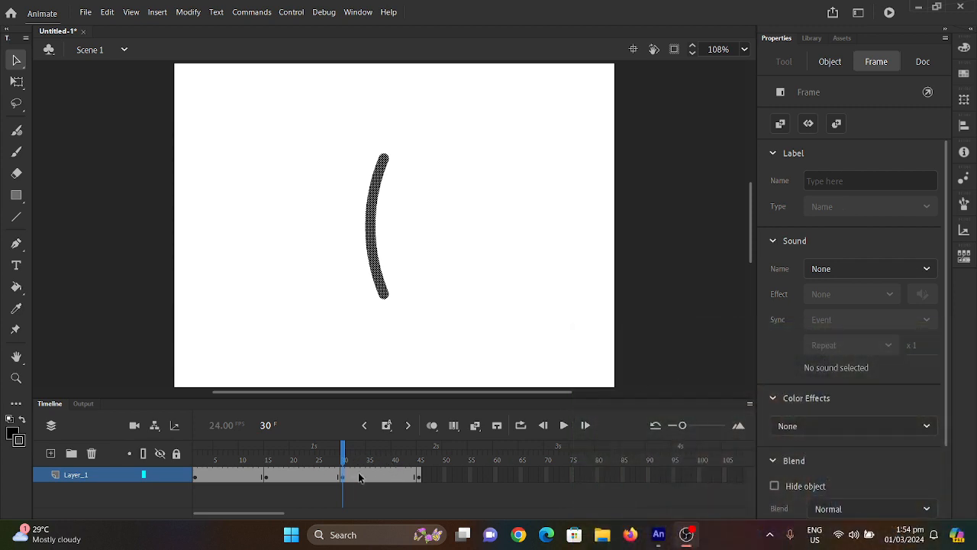
{"action": "left_click_drag", "start_coordinate": [357, 477], "coordinate": [406, 479]}
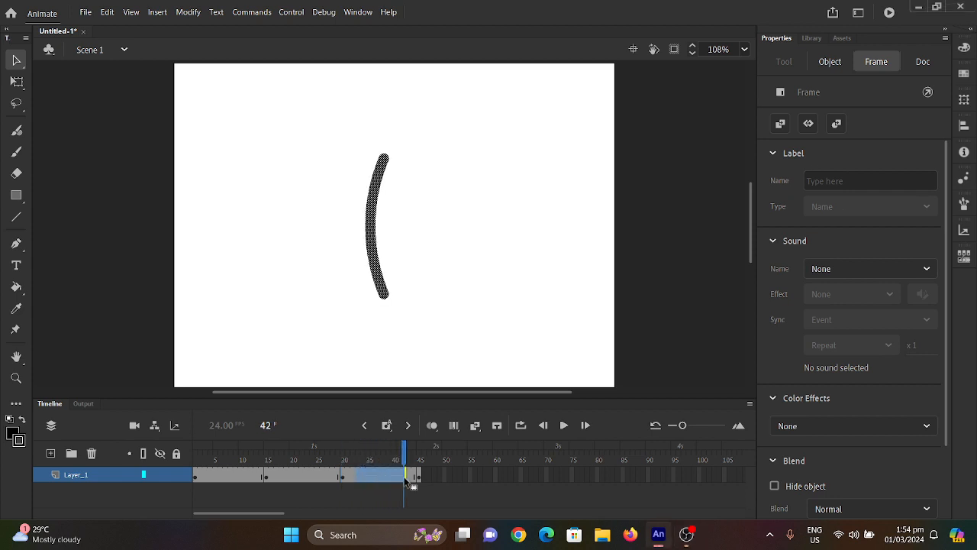
{"action": "left_click_drag", "start_coordinate": [288, 481], "coordinate": [303, 484]}
{"action": "left_click", "coordinate": [341, 482]}
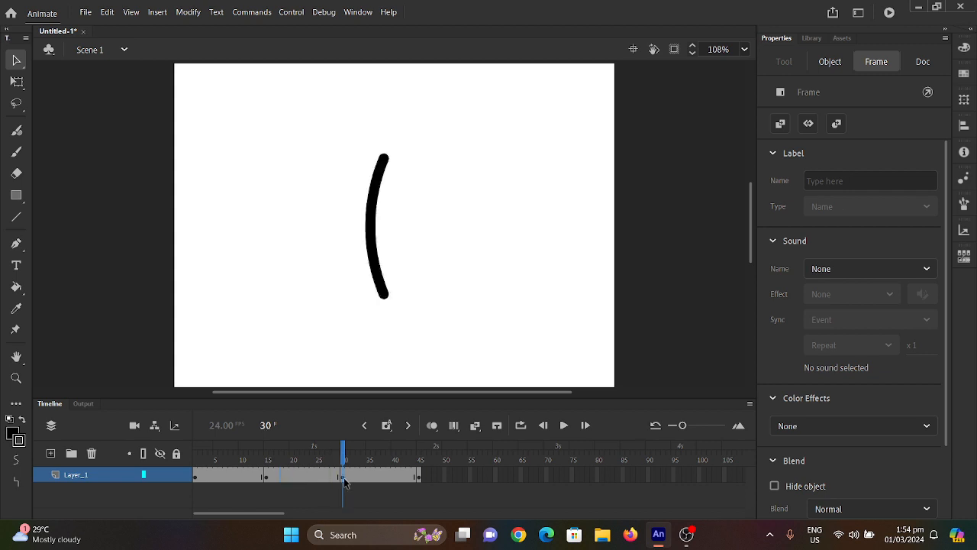
{"action": "left_click_drag", "start_coordinate": [362, 477], "coordinate": [404, 478]}
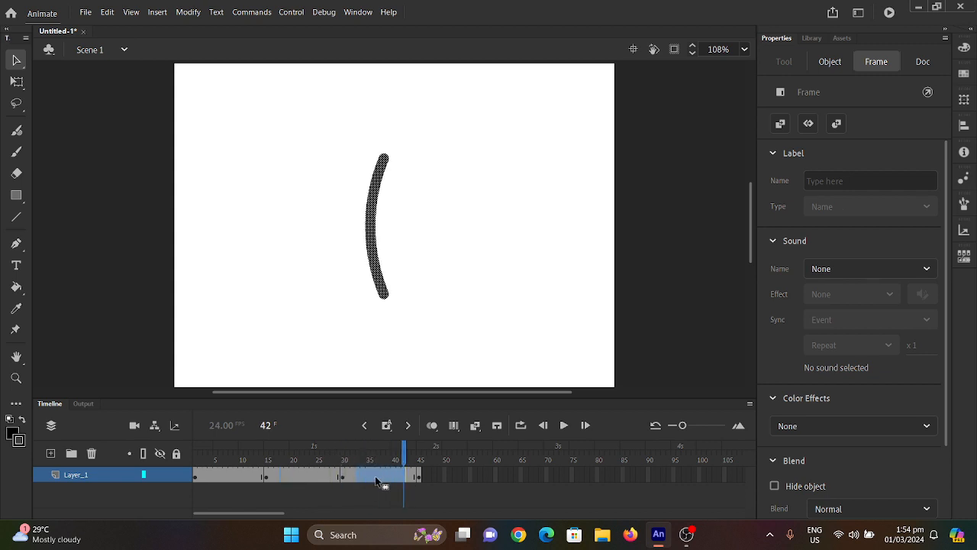
{"action": "right_click", "coordinate": [375, 475]}
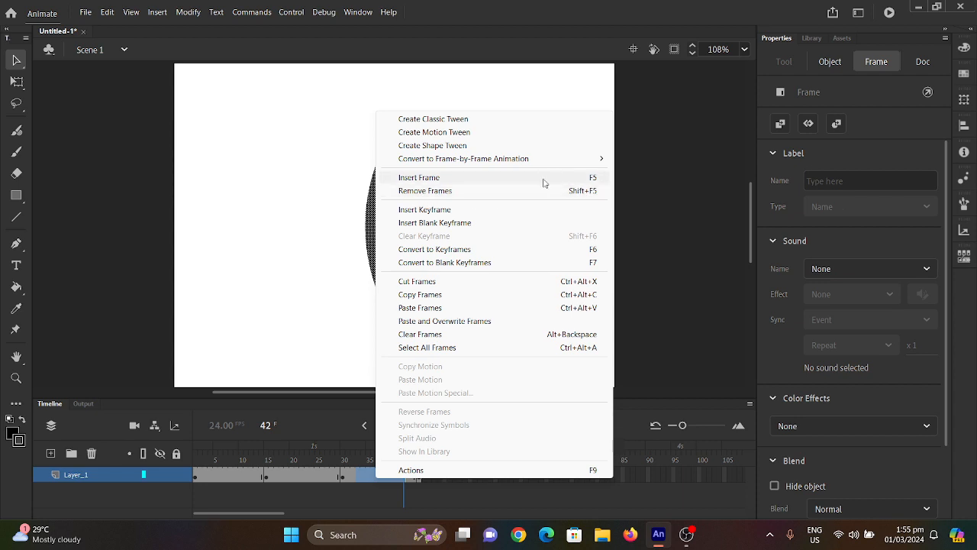
{"action": "left_click", "coordinate": [352, 494]}
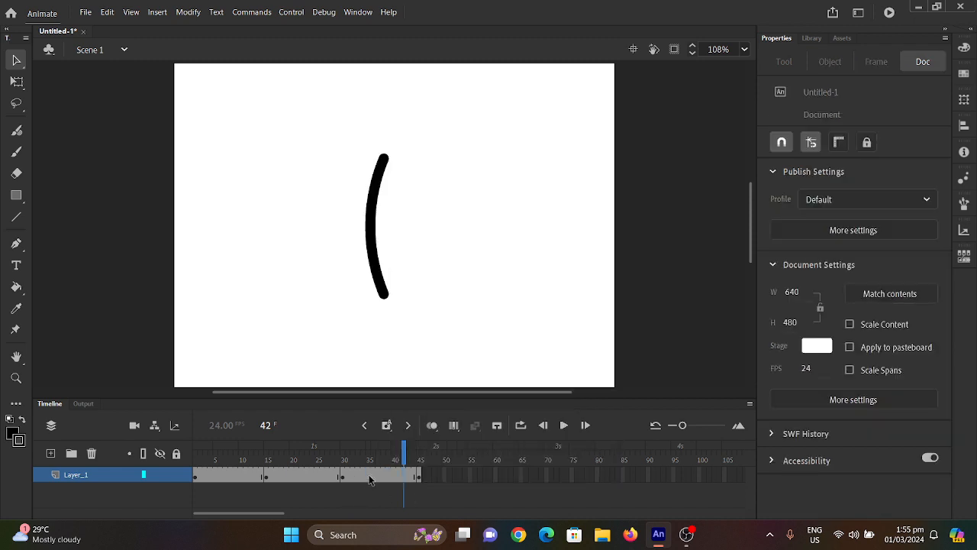
Remove frames from the span starting at frame 30 until the final straight-line keyframe falls on frame 35
{"action": "left_click_drag", "start_coordinate": [367, 476], "coordinate": [394, 476]}
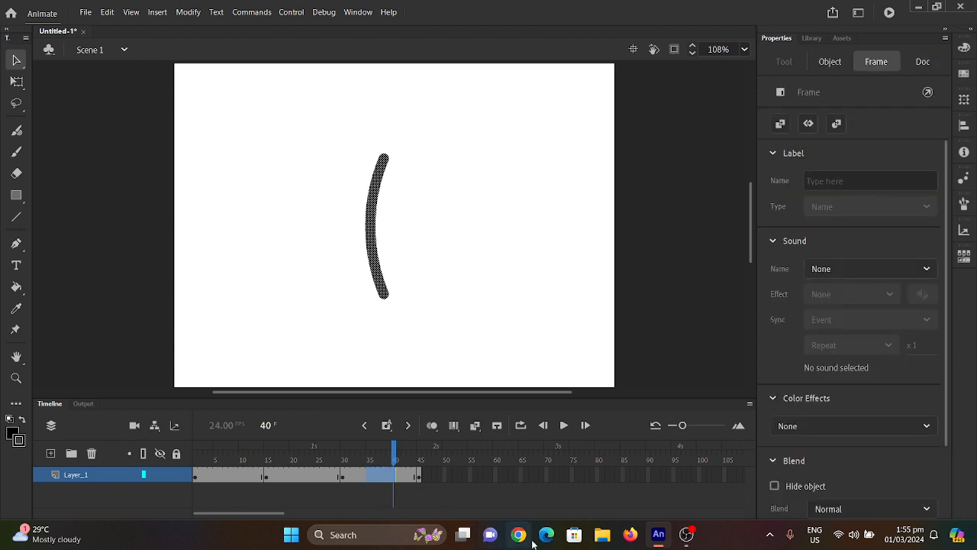
{"action": "key", "text": "comma"}
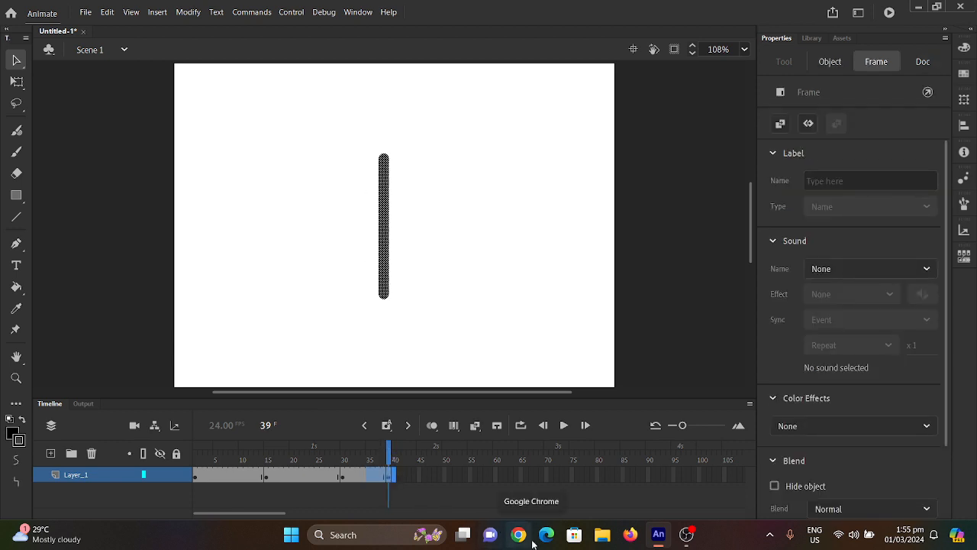
{"action": "left_click", "coordinate": [375, 483]}
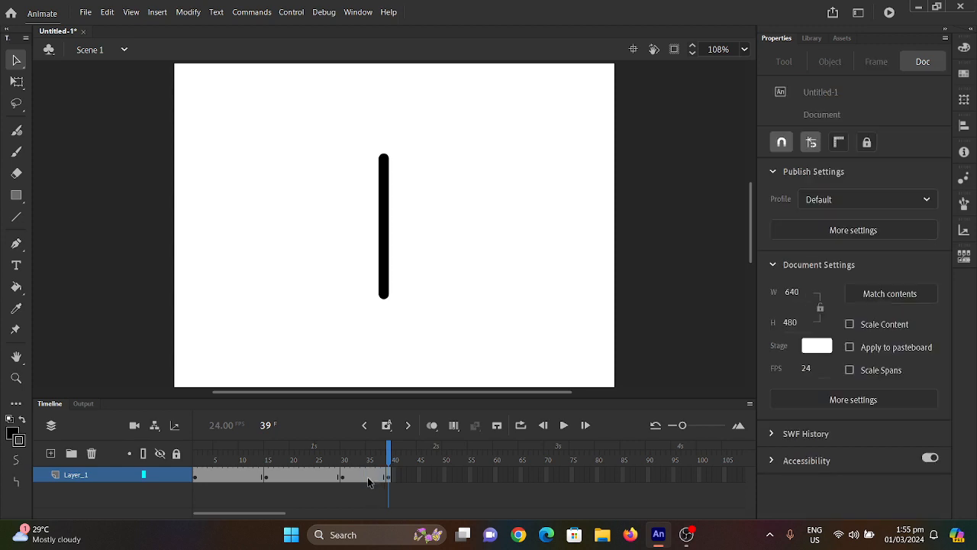
{"action": "mouse_move", "coordinate": [388, 464]}
{"action": "left_mouse_down"}
{"action": "mouse_move", "coordinate": [338, 463]}
{"action": "mouse_move", "coordinate": [388, 463]}
{"action": "mouse_move", "coordinate": [340, 463]}
{"action": "mouse_move", "coordinate": [388, 463]}
{"action": "mouse_move", "coordinate": [355, 461]}
{"action": "left_mouse_up"}
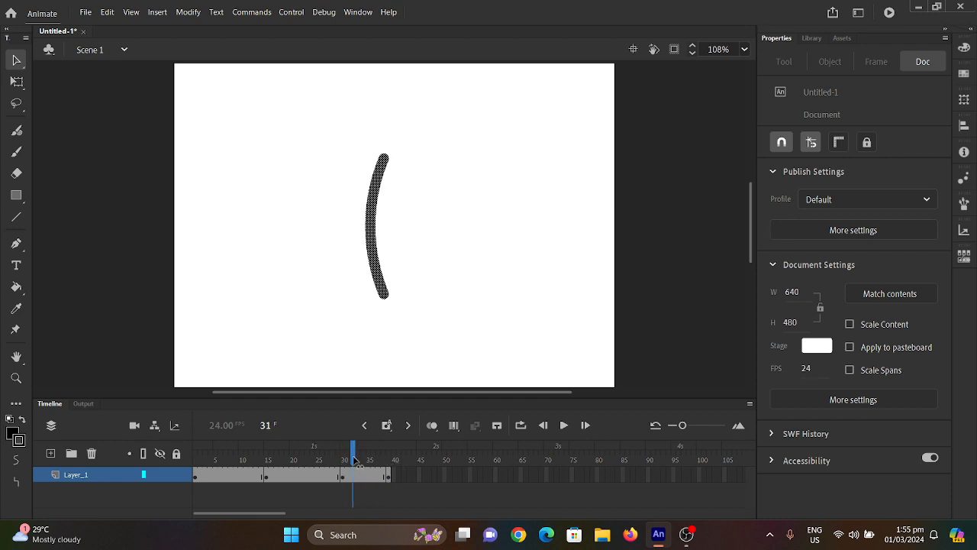
{"action": "left_click", "coordinate": [363, 476]}
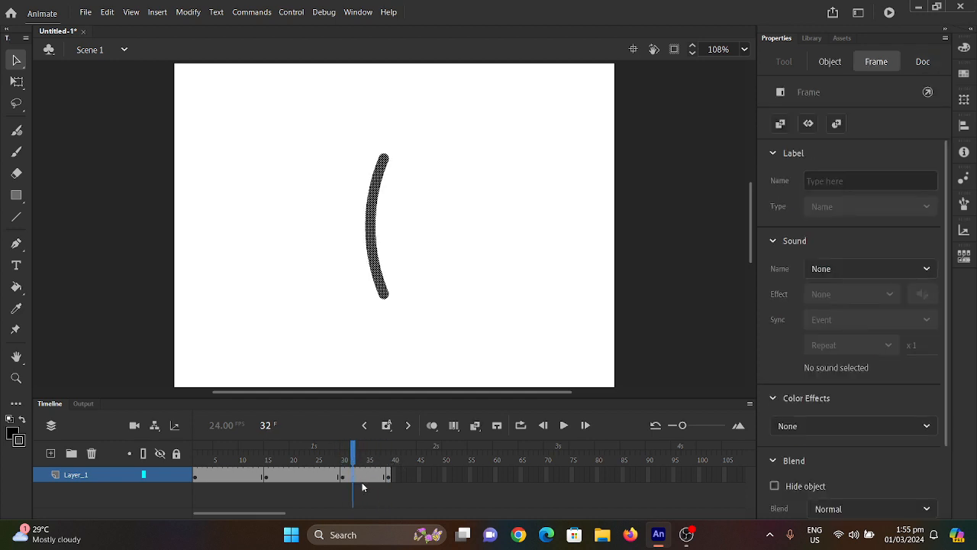
{"action": "left_click", "coordinate": [359, 479]}
{"action": "left_click", "coordinate": [349, 478]}
{"action": "key", "text": "shift+F5"}
{"action": "key", "text": "shift+F5"}
{"action": "key", "text": "shift+F5"}
{"action": "key", "text": "shift+F5"}
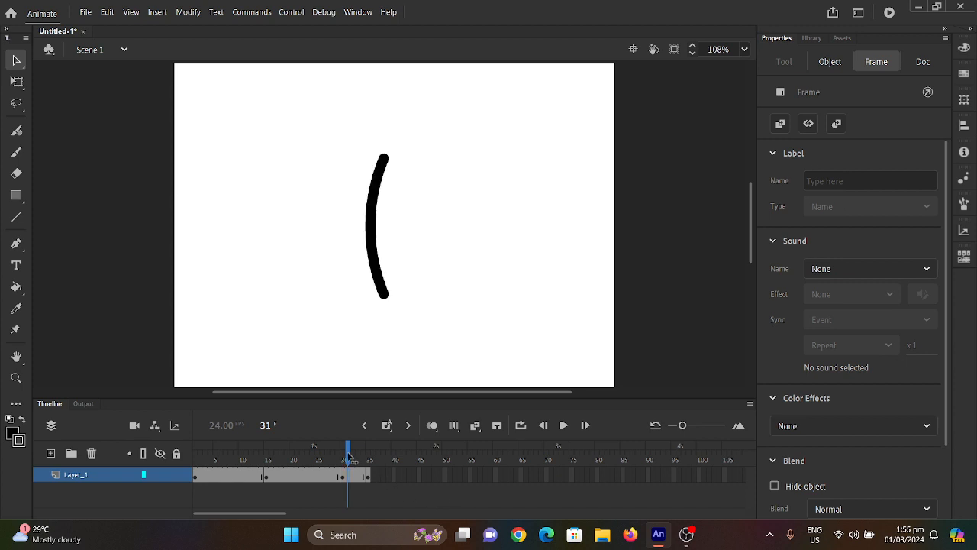
{"action": "left_click", "coordinate": [369, 460]}
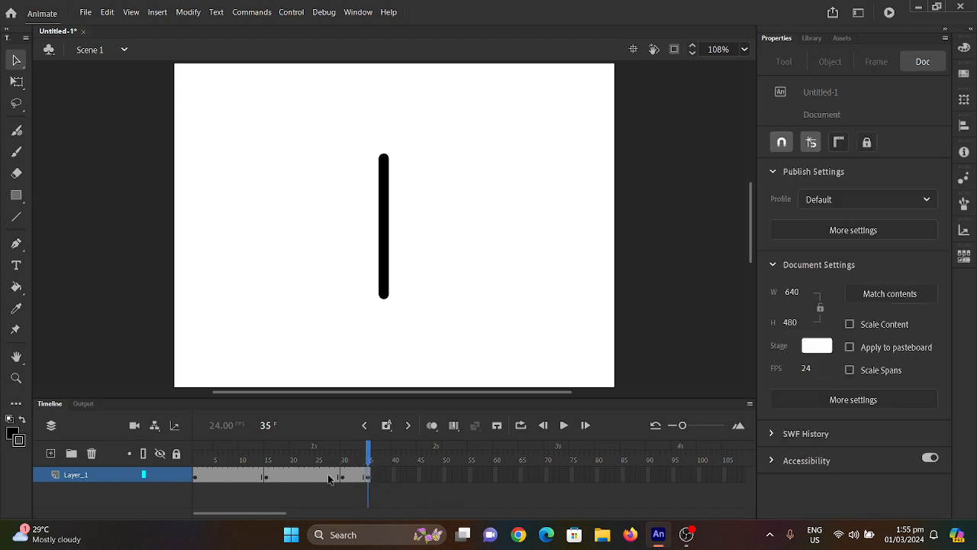
Create a shape tween on the span between the keyframes at frames 1 and 15
{"action": "key", "text": "Return"}
{"action": "right_click", "coordinate": [223, 475]}
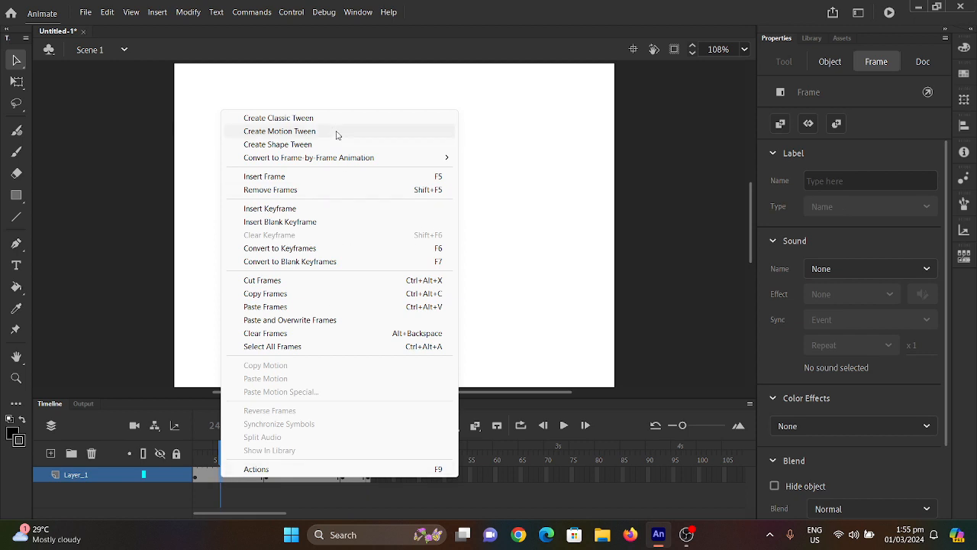
{"action": "left_click", "coordinate": [291, 147]}
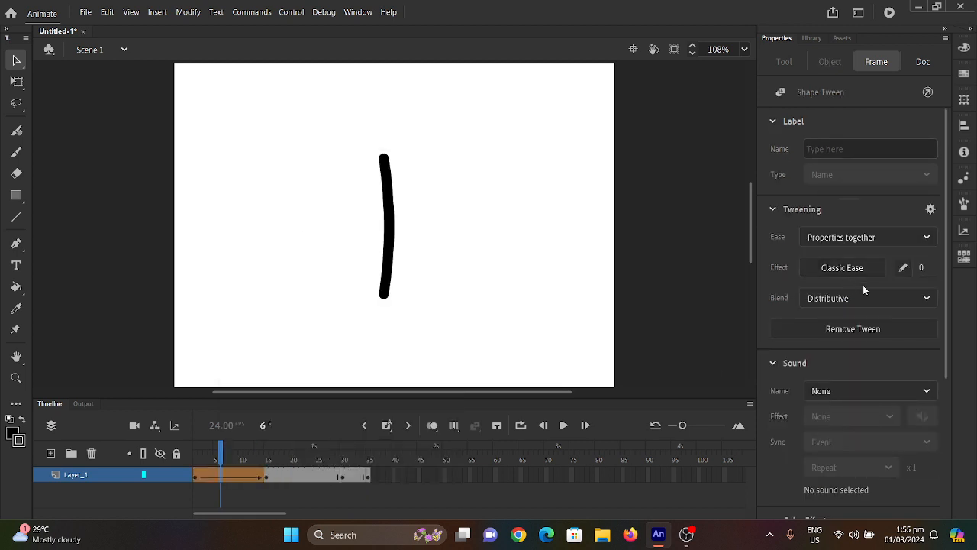
Set the first shape tween's ease strength to 100 and check the eased bend at frame 6
{"action": "left_click", "coordinate": [924, 269]}
{"action": "type", "text": "-100"}
{"action": "key", "text": "Return"}
{"action": "left_click", "coordinate": [925, 269]}
{"action": "type", "text": "100"}
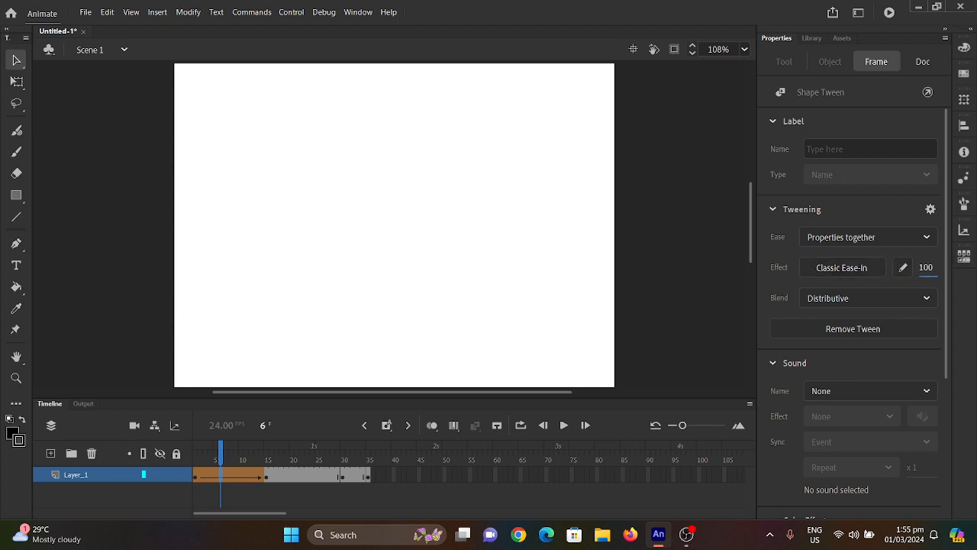
{"action": "key", "text": "Return"}
{"action": "mouse_move", "coordinate": [225, 459]}
{"action": "left_mouse_down"}
{"action": "mouse_move", "coordinate": [233, 459]}
{"action": "mouse_move", "coordinate": [223, 458]}
{"action": "left_mouse_up"}
{"action": "left_click", "coordinate": [231, 489]}
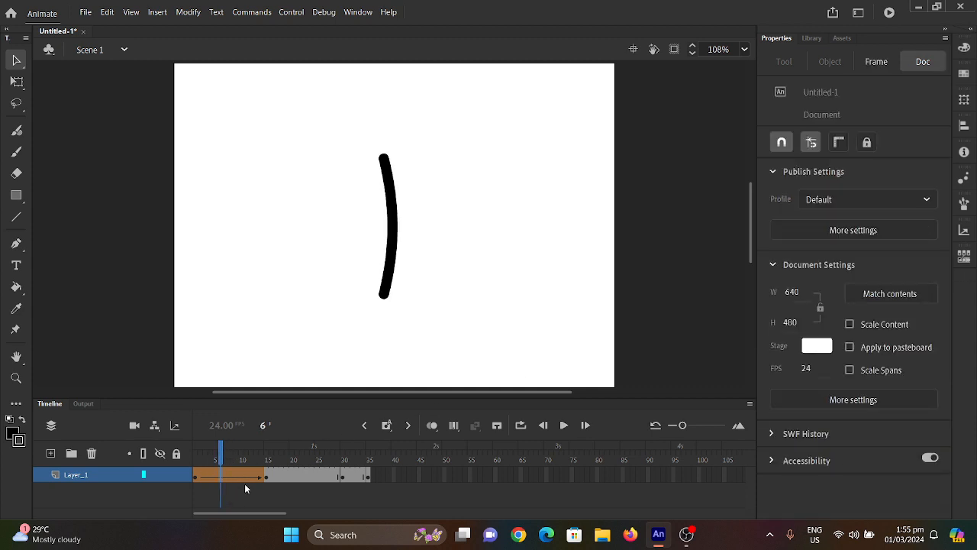
Recreate the shape tween between frames 1 and 15 without easing, preview the bend and select the tween at frame 8
{"action": "left_click", "coordinate": [242, 481]}
{"action": "right_click", "coordinate": [242, 481]}
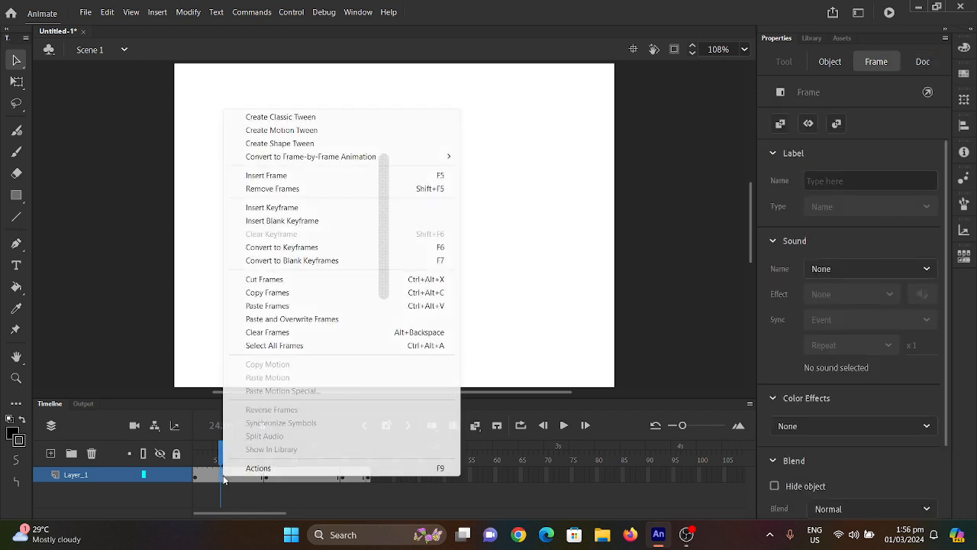
{"action": "left_click", "coordinate": [285, 144]}
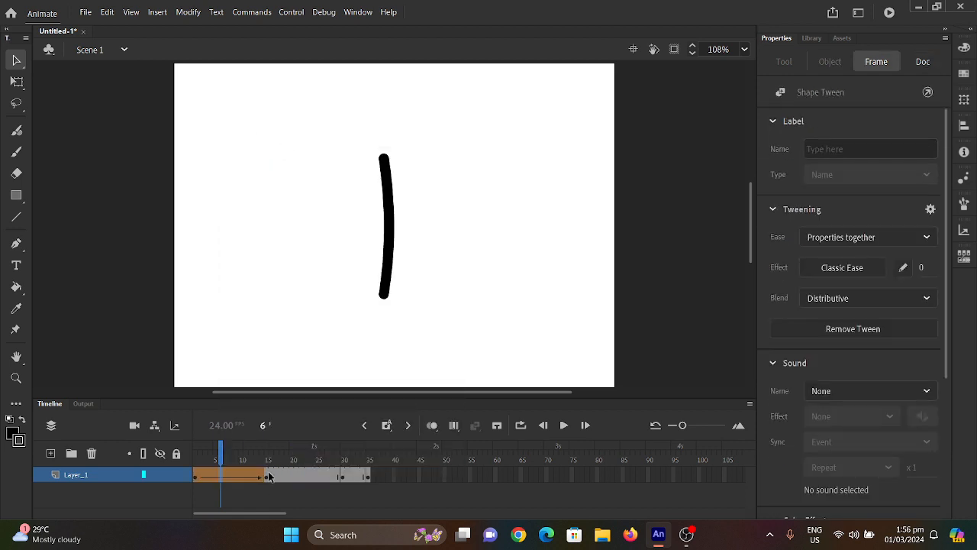
{"action": "mouse_move", "coordinate": [229, 456]}
{"action": "left_mouse_down"}
{"action": "mouse_move", "coordinate": [219, 456]}
{"action": "mouse_move", "coordinate": [258, 455]}
{"action": "mouse_move", "coordinate": [196, 455]}
{"action": "mouse_move", "coordinate": [245, 453]}
{"action": "left_mouse_up"}
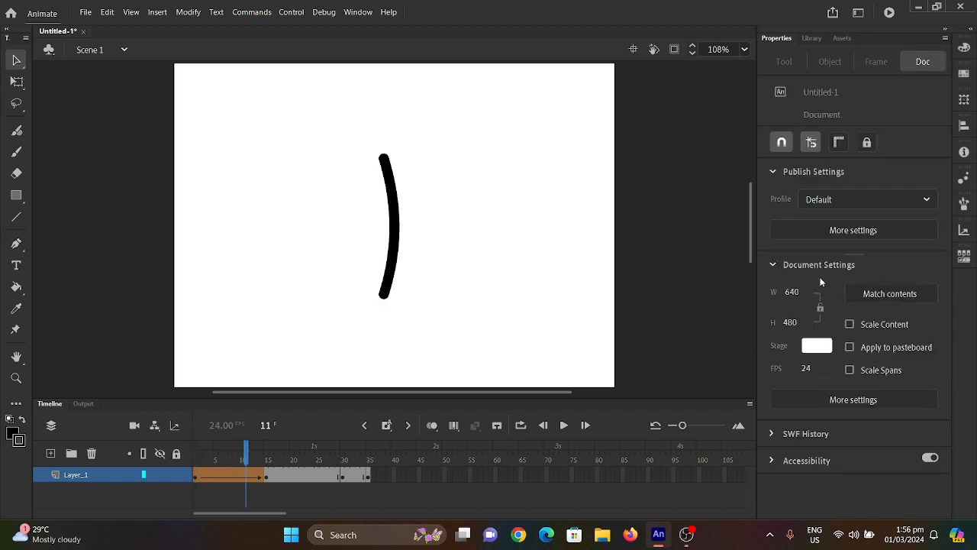
{"action": "left_click", "coordinate": [232, 474]}
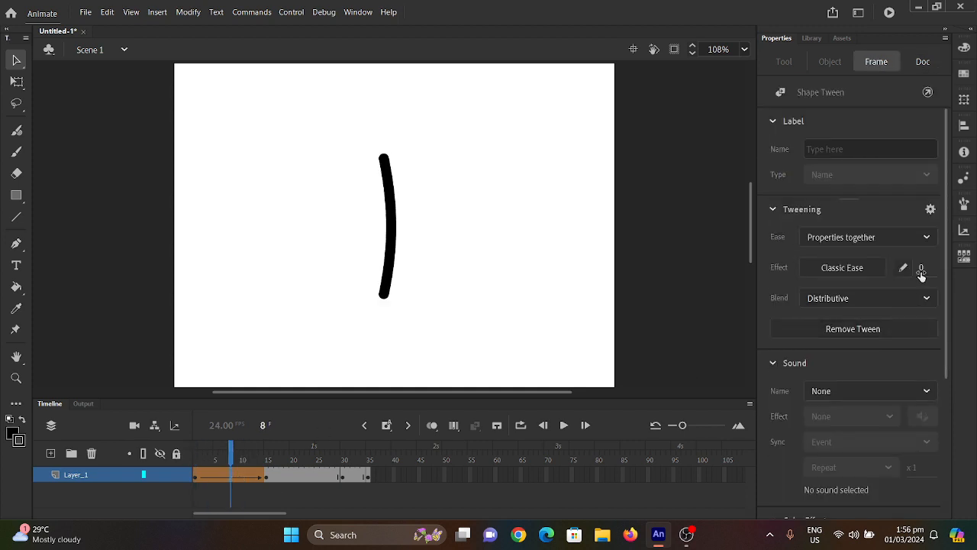
Set the ease strength of the shape tween between frames 1 and 15 to 100 and preview the playback
{"action": "left_click_drag", "start_coordinate": [921, 273], "coordinate": [933, 274]}
{"action": "mouse_move", "coordinate": [232, 457]}
{"action": "left_mouse_down"}
{"action": "mouse_move", "coordinate": [264, 457]}
{"action": "mouse_move", "coordinate": [195, 456]}
{"action": "mouse_move", "coordinate": [246, 456]}
{"action": "left_mouse_up"}
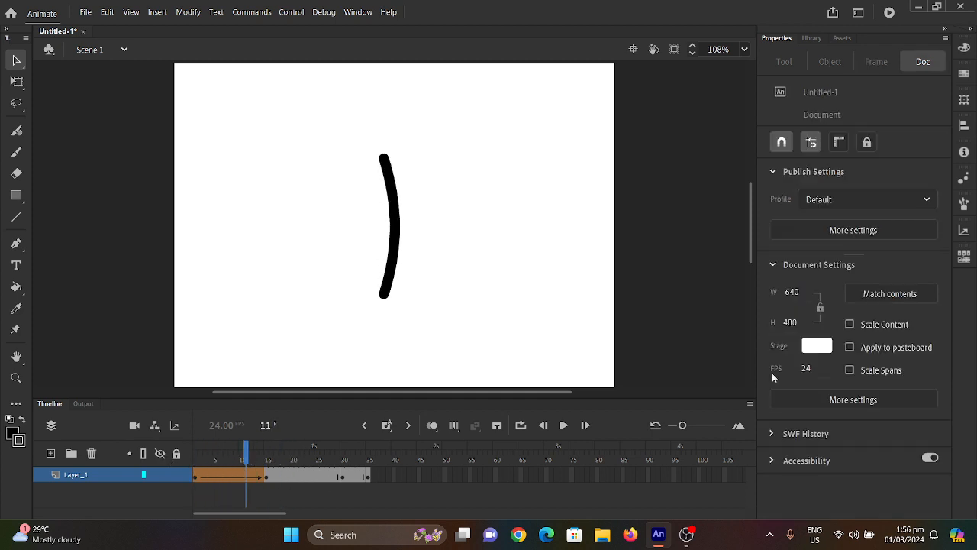
{"action": "left_click", "coordinate": [231, 477]}
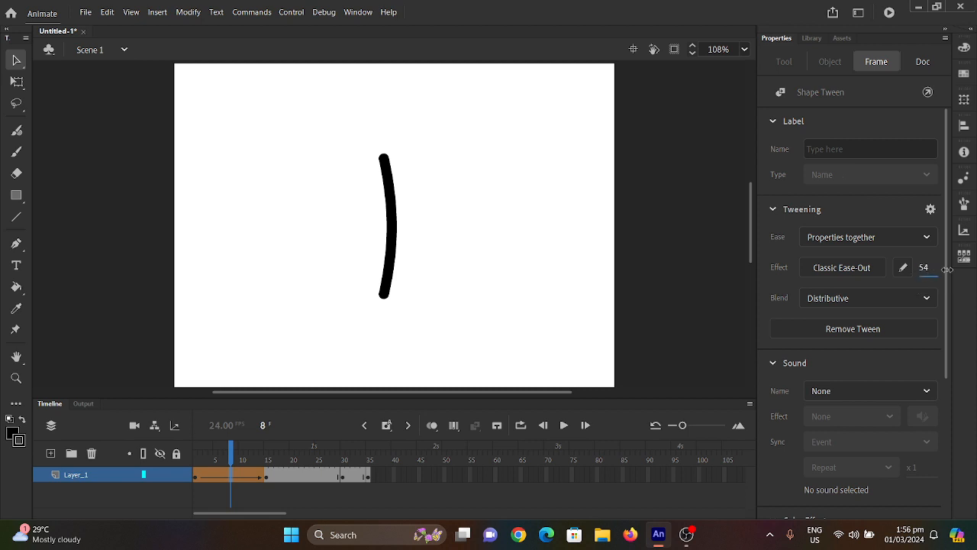
{"action": "left_click_drag", "start_coordinate": [925, 268], "coordinate": [934, 274]}
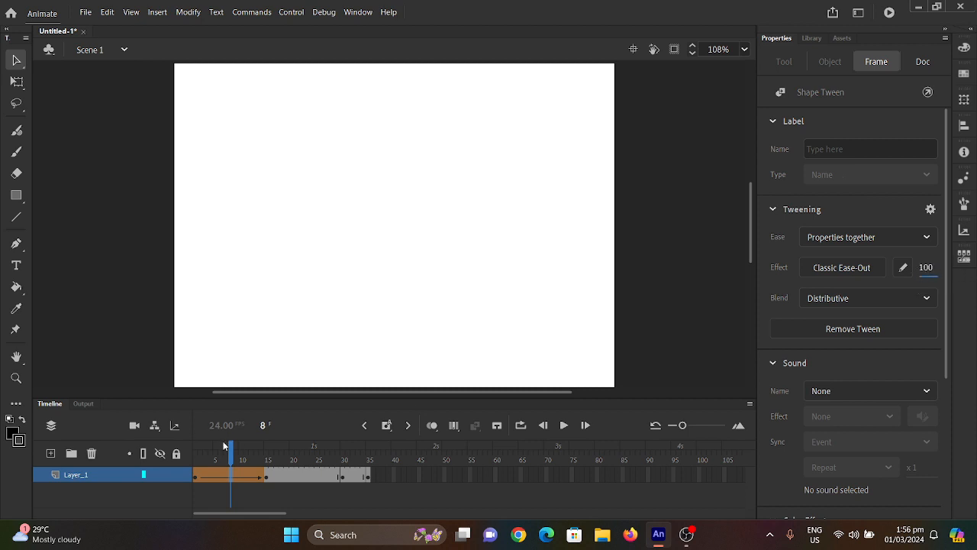
{"action": "left_click_drag", "start_coordinate": [231, 450], "coordinate": [147, 463]}
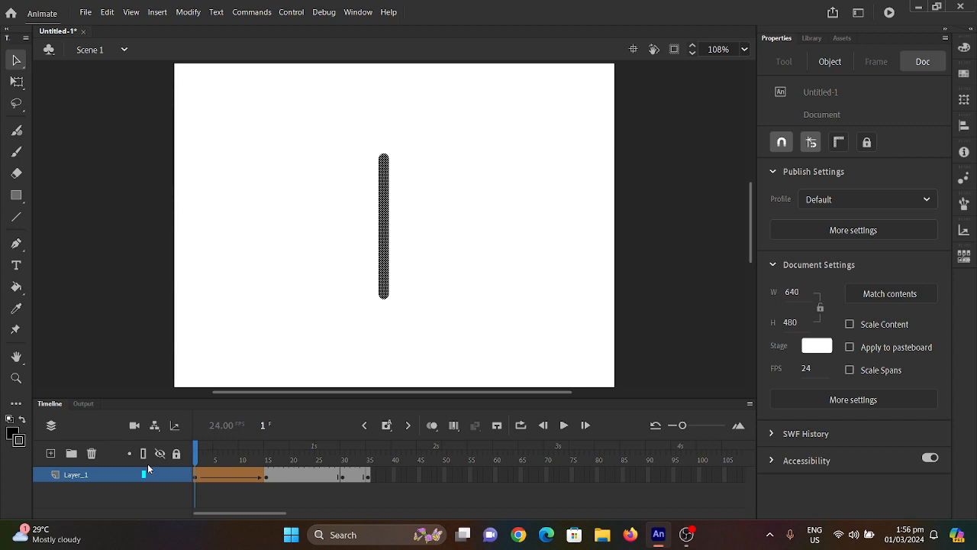
{"action": "key", "text": "Return"}
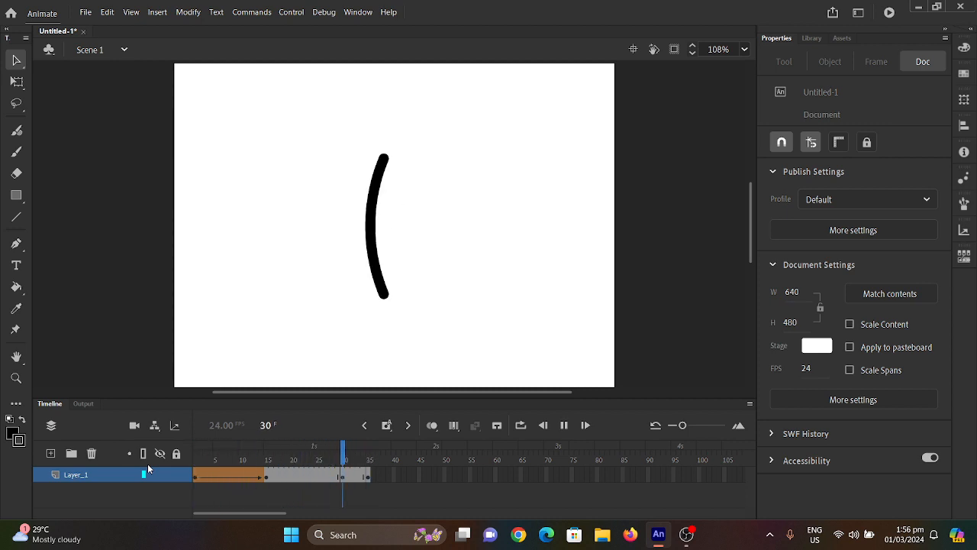
{"action": "key", "text": "Return"}
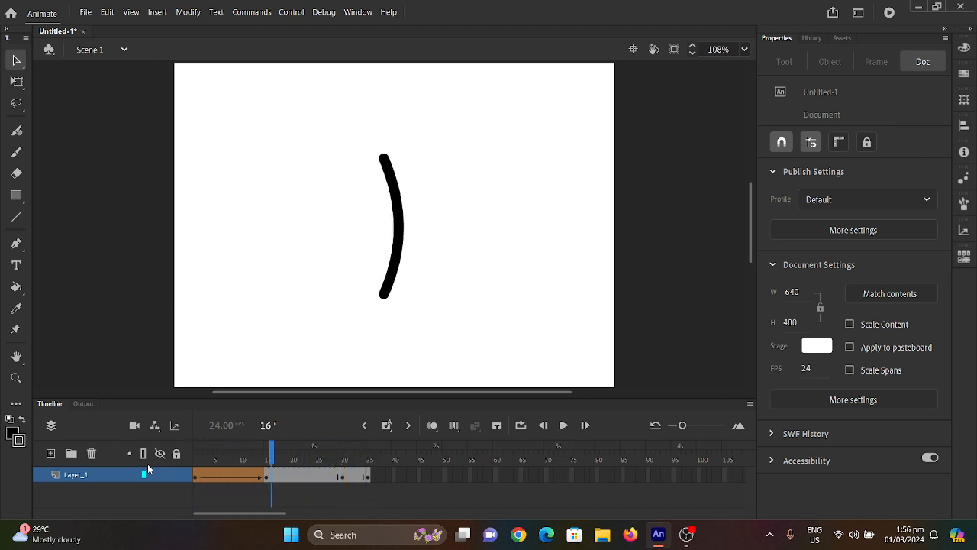
Set the first shape tween's ease strength to -100, preview the bend, and re-enter that tween's ease strength
{"action": "left_click", "coordinate": [217, 478]}
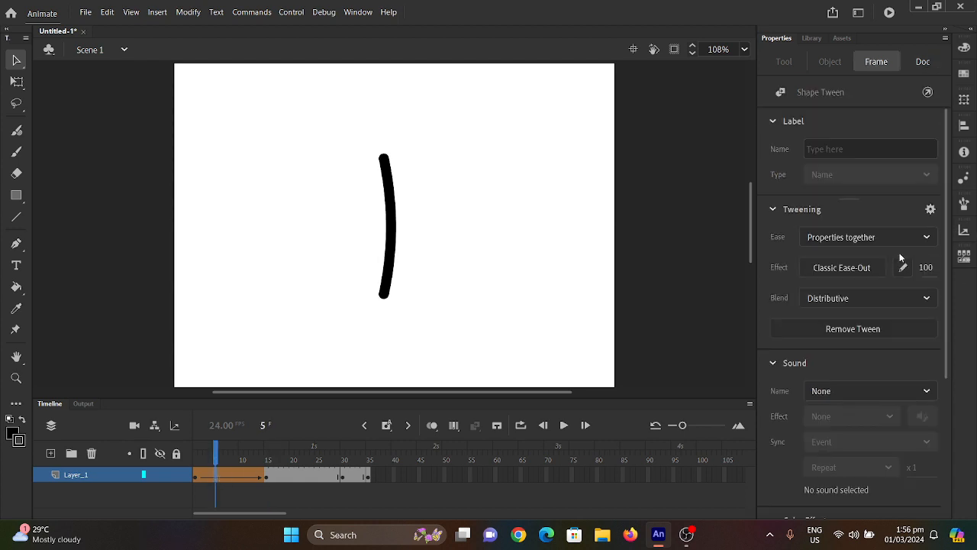
{"action": "left_click_drag", "start_coordinate": [925, 268], "coordinate": [608, 270]}
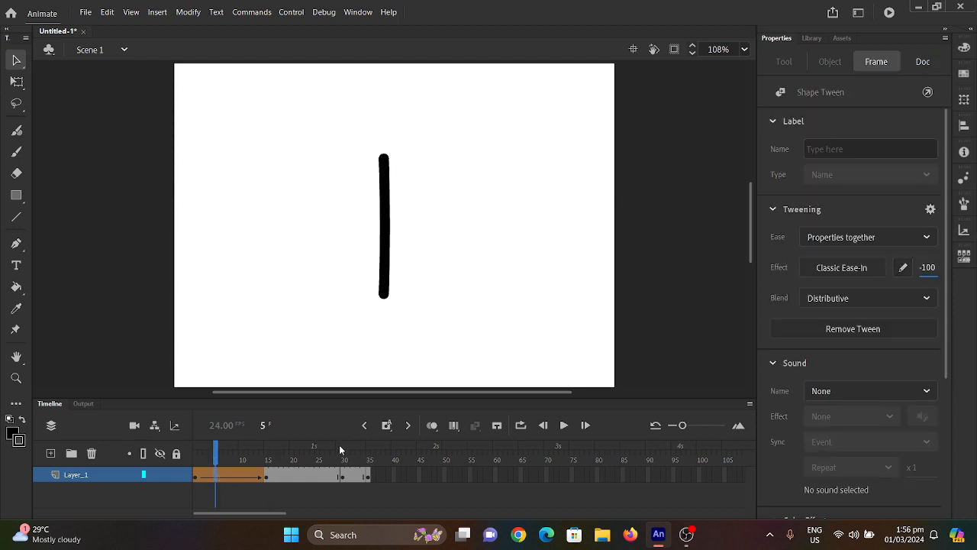
{"action": "key", "text": "Return"}
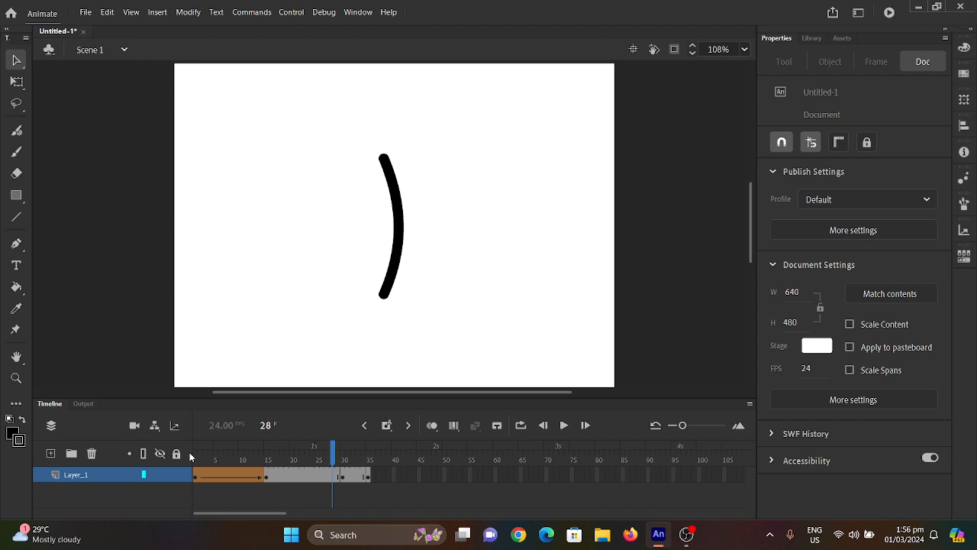
{"action": "left_click", "coordinate": [215, 474]}
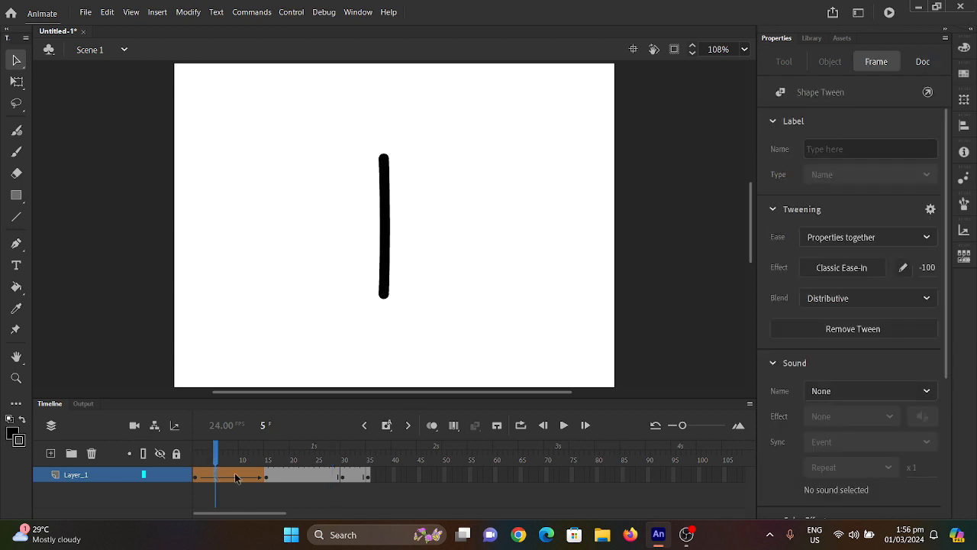
{"action": "left_click", "coordinate": [924, 268]}
{"action": "key", "text": "Return"}
Create a shape tween on the span between frames 15 and 30 and adjust its ease strength
{"action": "right_click", "coordinate": [292, 476]}
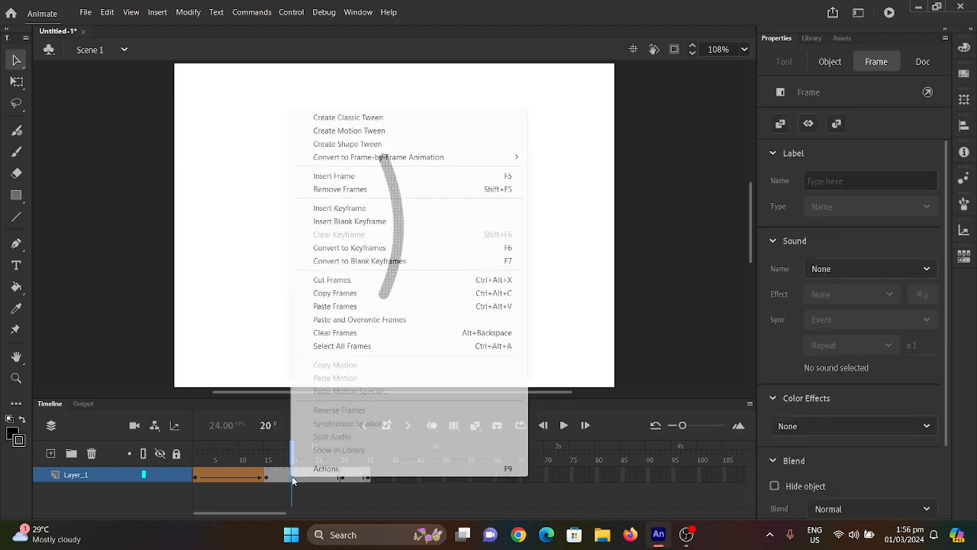
{"action": "left_click", "coordinate": [347, 143]}
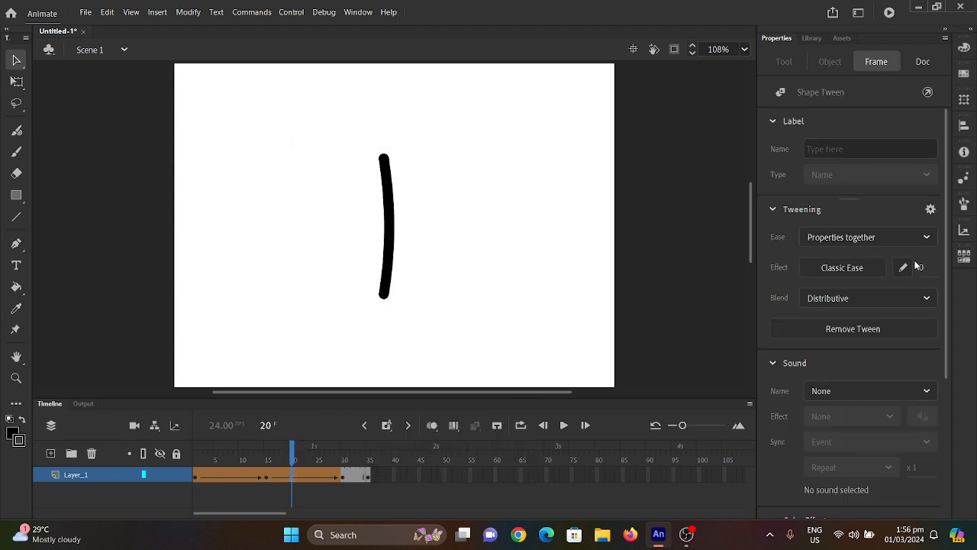
{"action": "left_click_drag", "start_coordinate": [921, 267], "coordinate": [379, 366]}
Create a shape tween between frames 30 and 35 with an ease strength of 70, and play the animation from the start
{"action": "right_click", "coordinate": [352, 476]}
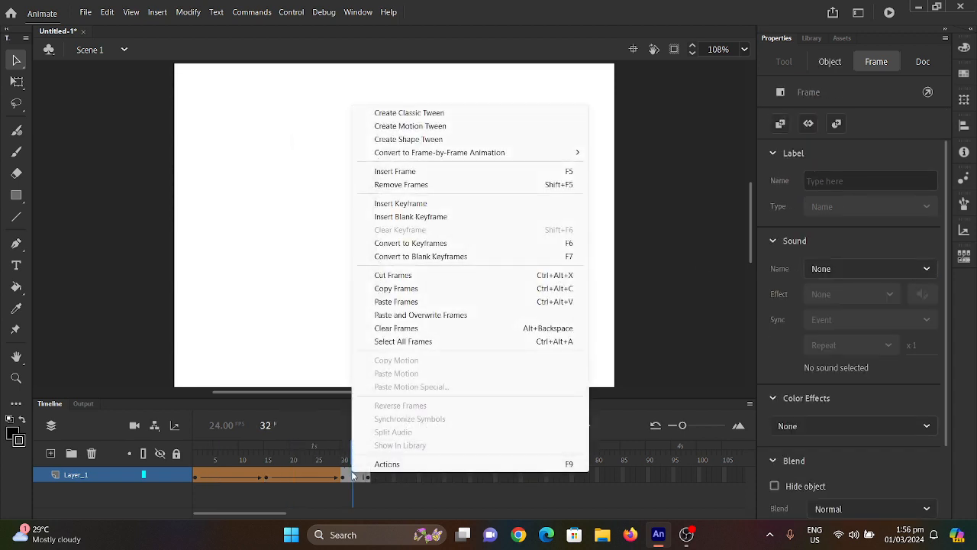
{"action": "left_click", "coordinate": [424, 139]}
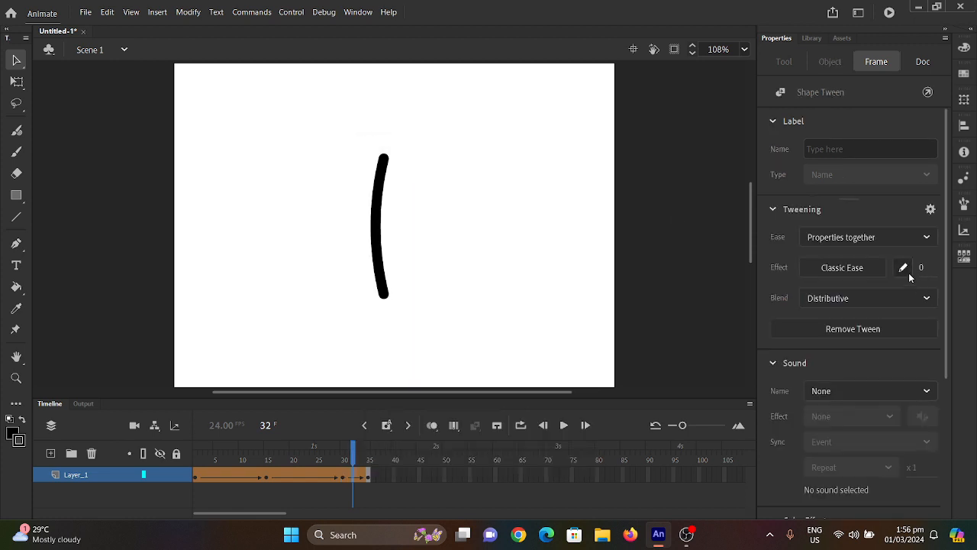
{"action": "left_click_drag", "start_coordinate": [921, 269], "coordinate": [964, 273]}
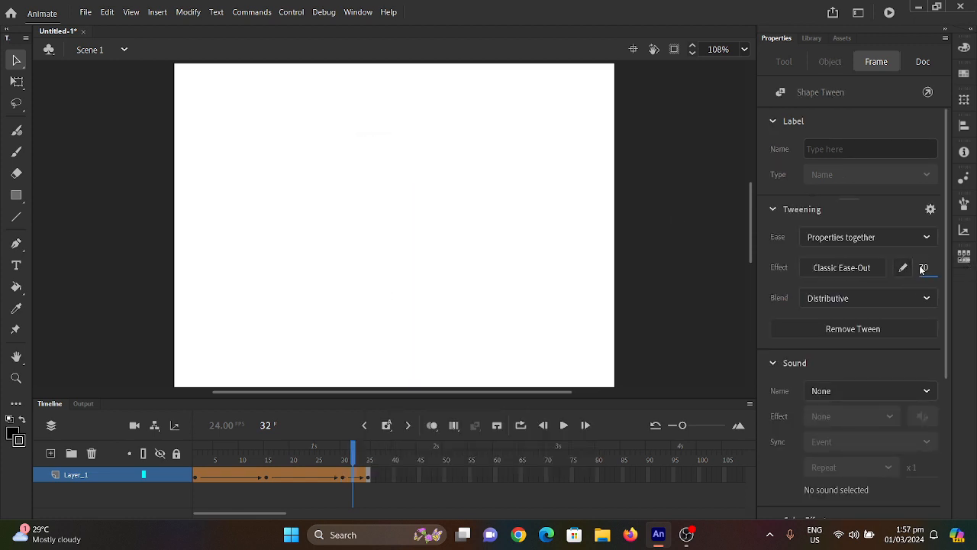
{"action": "left_click_drag", "start_coordinate": [360, 461], "coordinate": [183, 468]}
{"action": "key", "text": "Return"}
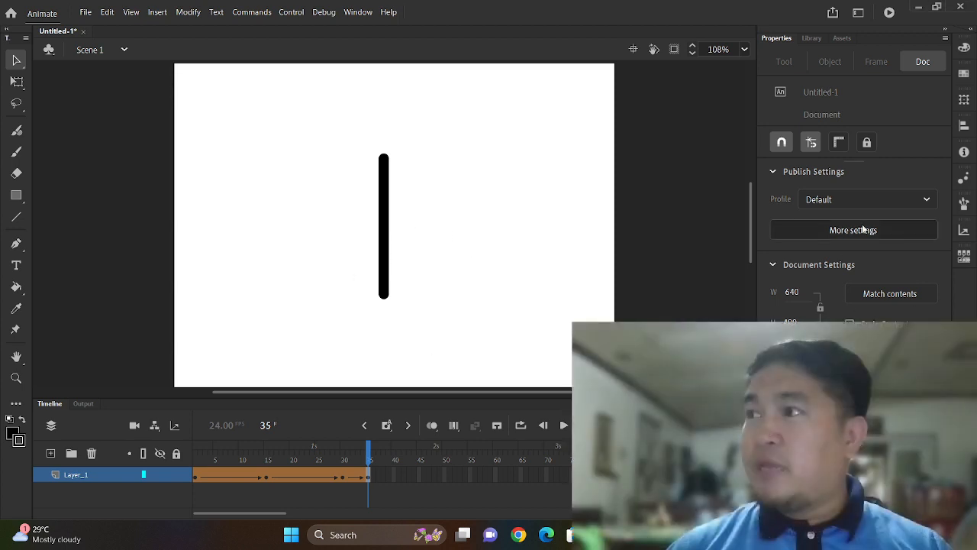
Add a new layer and copy the straight-line keyframe from frame 35 of Layer_1 to frame 36 of the new layer
{"action": "mouse_move", "coordinate": [353, 468]}
{"action": "left_mouse_down"}
{"action": "mouse_move", "coordinate": [217, 467]}
{"action": "mouse_move", "coordinate": [374, 476]}
{"action": "left_mouse_up"}
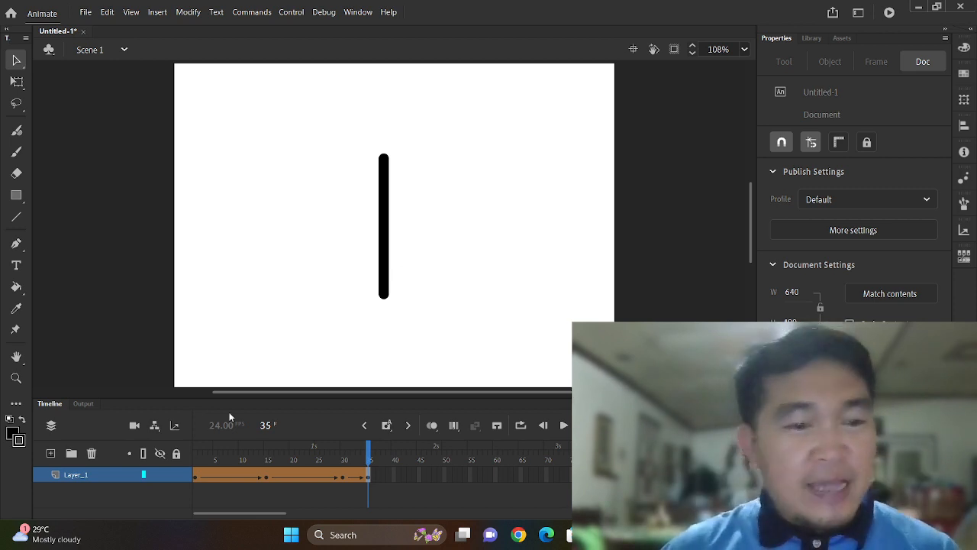
{"action": "left_click", "coordinate": [51, 454]}
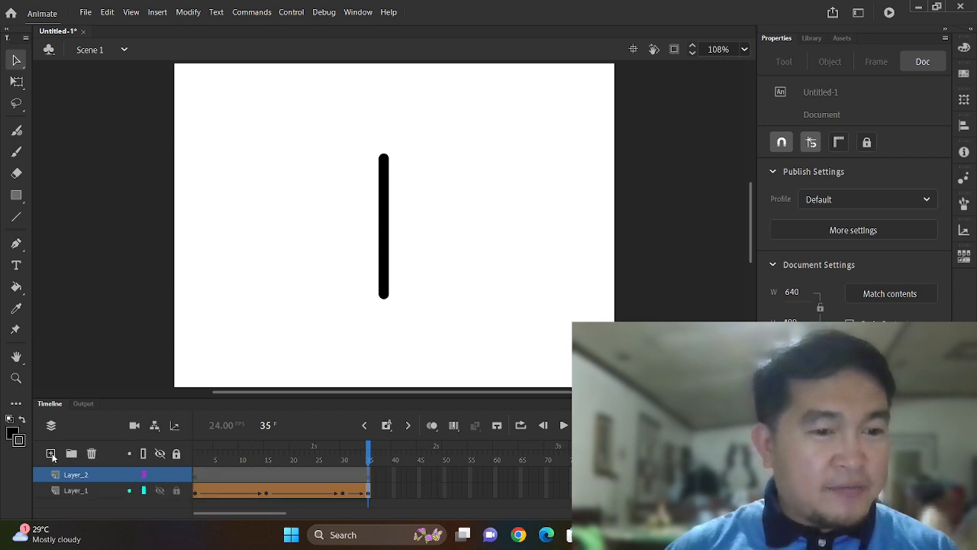
{"action": "left_click", "coordinate": [365, 491]}
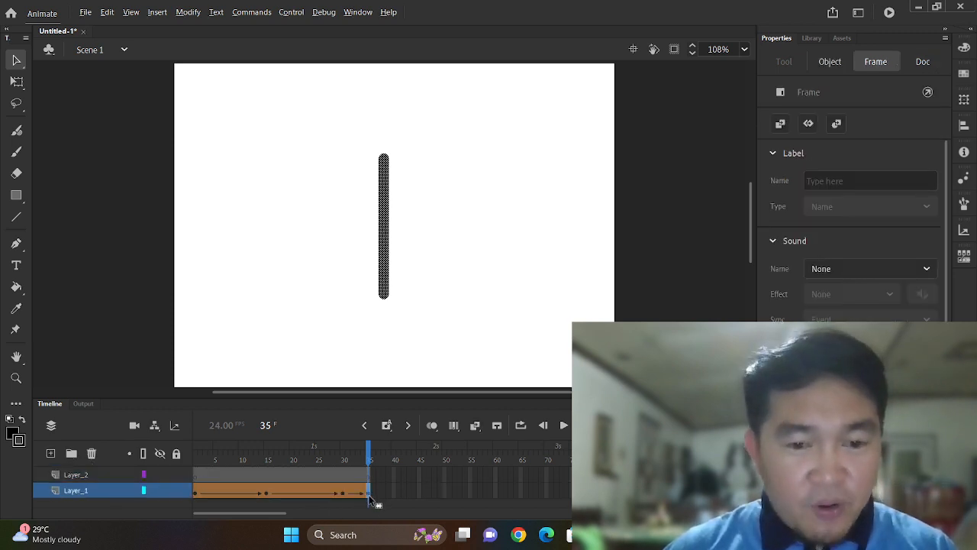
{"action": "left_click_drag", "start_coordinate": [373, 497], "coordinate": [372, 475]}
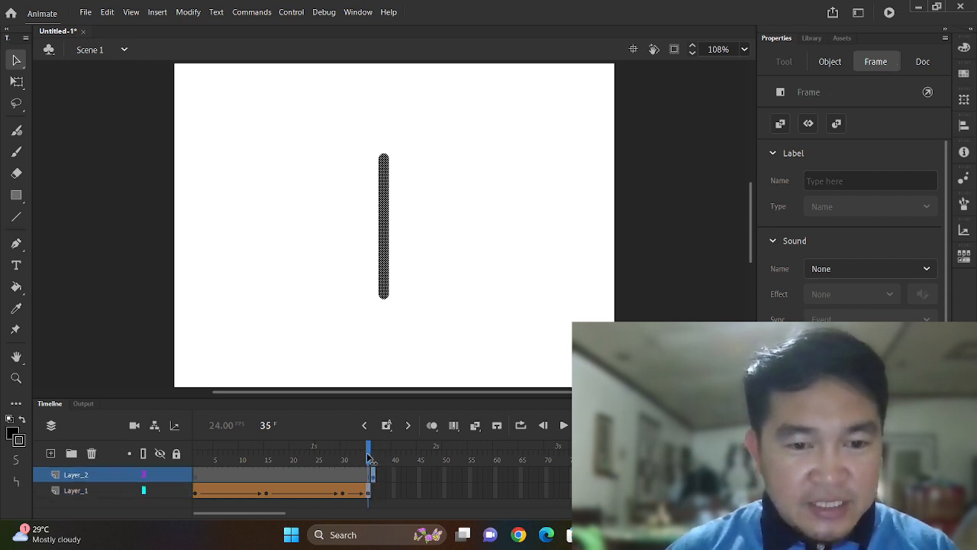
{"action": "left_click", "coordinate": [373, 458]}
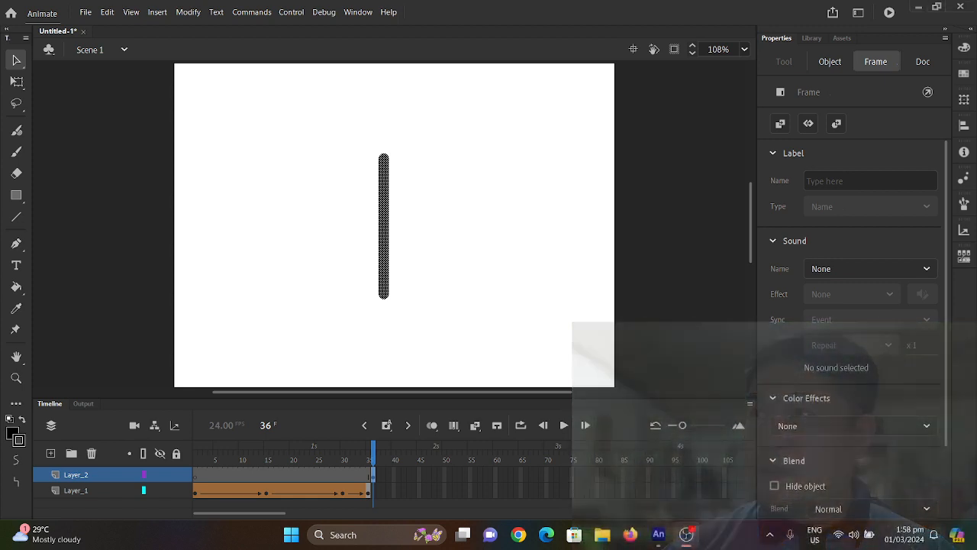
Convert the straight line at frame 36 into a Graphic symbol named stick
{"action": "left_click", "coordinate": [384, 243]}
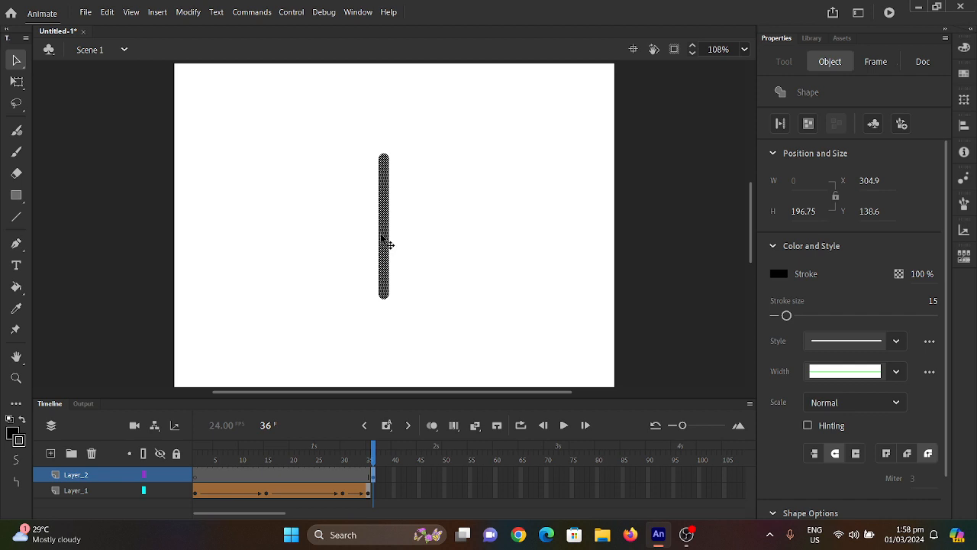
{"action": "key", "text": "F8"}
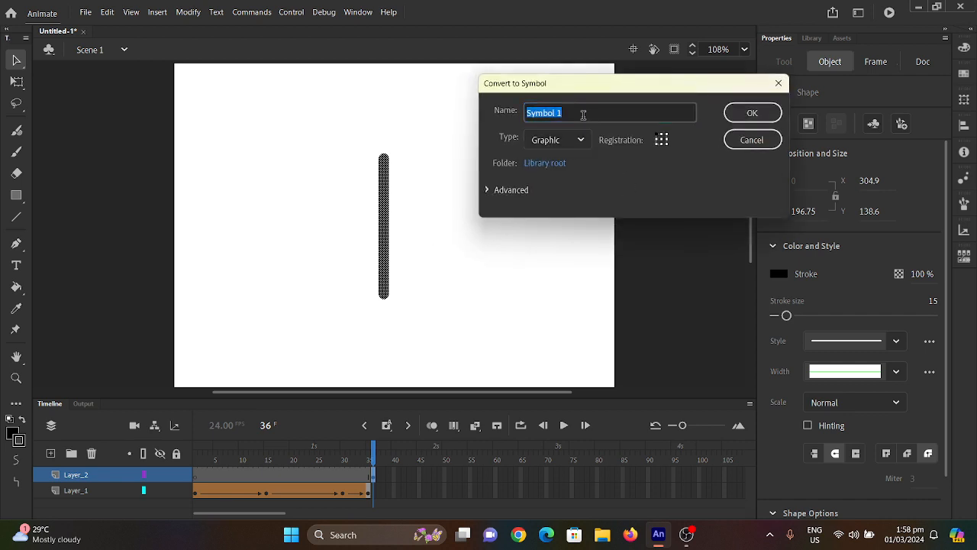
{"action": "type", "text": "stick"}
{"action": "left_click", "coordinate": [548, 141]}
{"action": "left_click", "coordinate": [548, 142]}
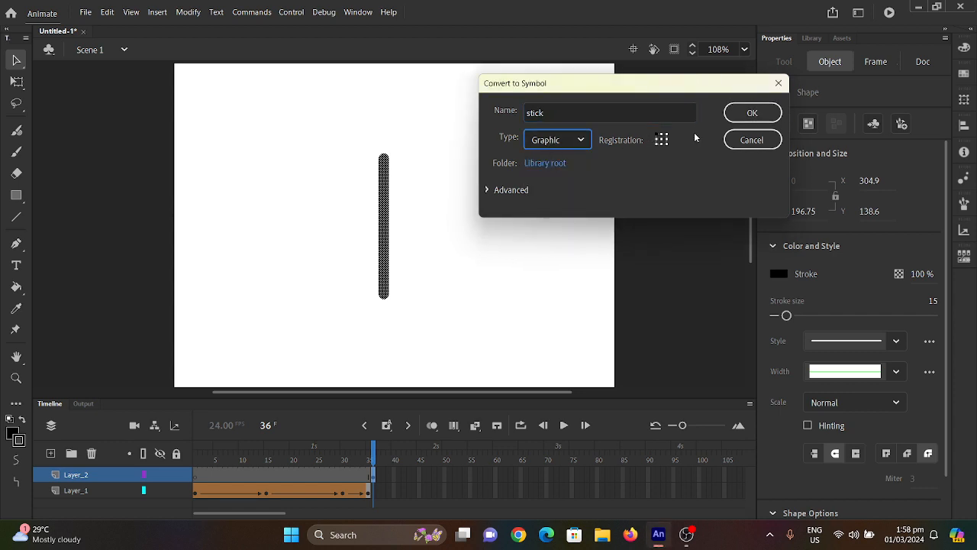
{"action": "left_click", "coordinate": [751, 114]}
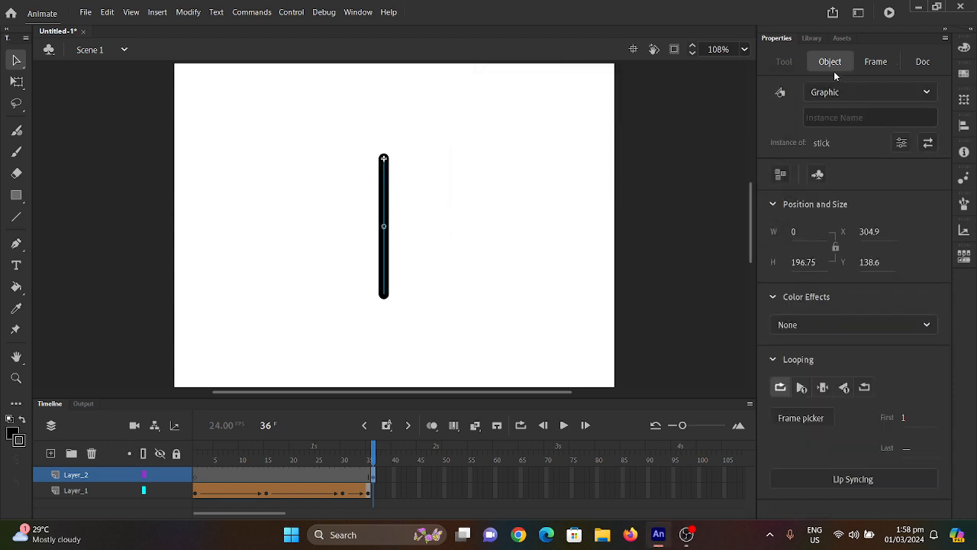
Check the stick symbol in the library and return to the instance's properties
{"action": "left_click", "coordinate": [811, 38]}
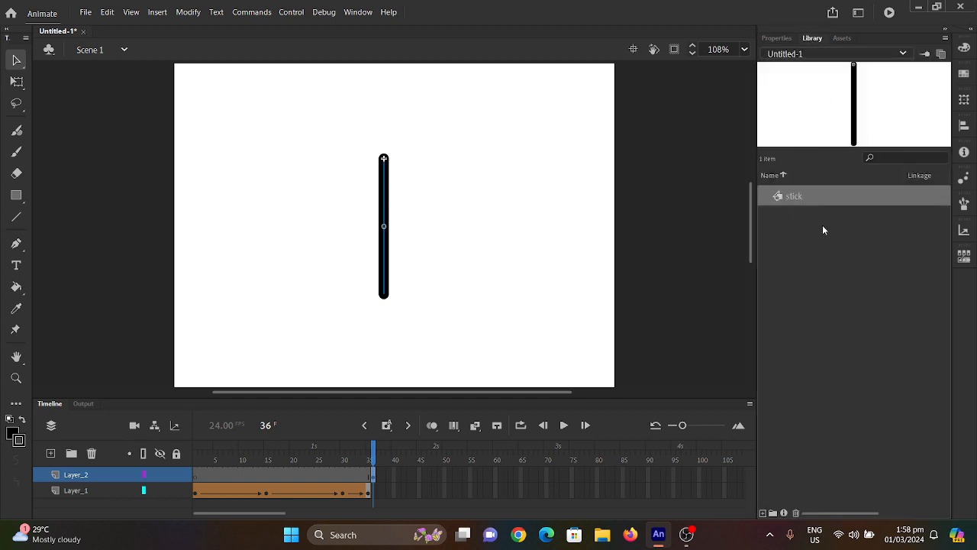
{"action": "left_click", "coordinate": [784, 39]}
{"action": "left_click", "coordinate": [808, 39]}
{"action": "left_click", "coordinate": [793, 41]}
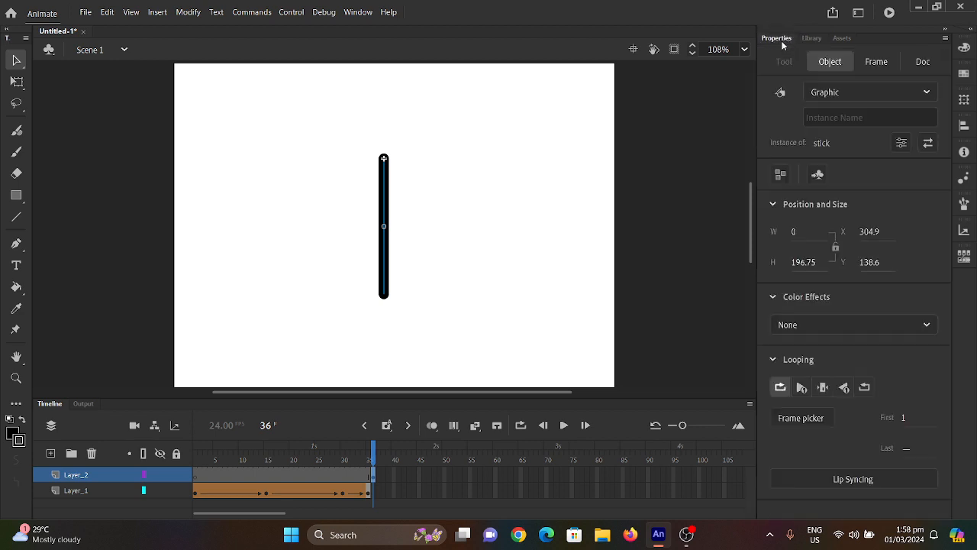
Move the stick's transformation point to its bottom end with Free Transform, test rotating it about that point, and undo the rotation
{"action": "left_click", "coordinate": [374, 461]}
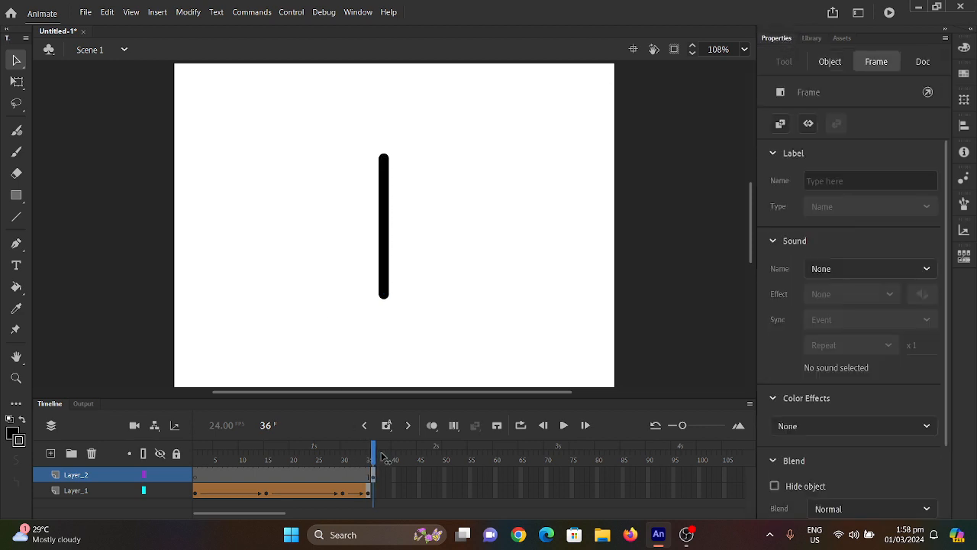
{"action": "left_click", "coordinate": [396, 251]}
{"action": "left_click", "coordinate": [384, 229]}
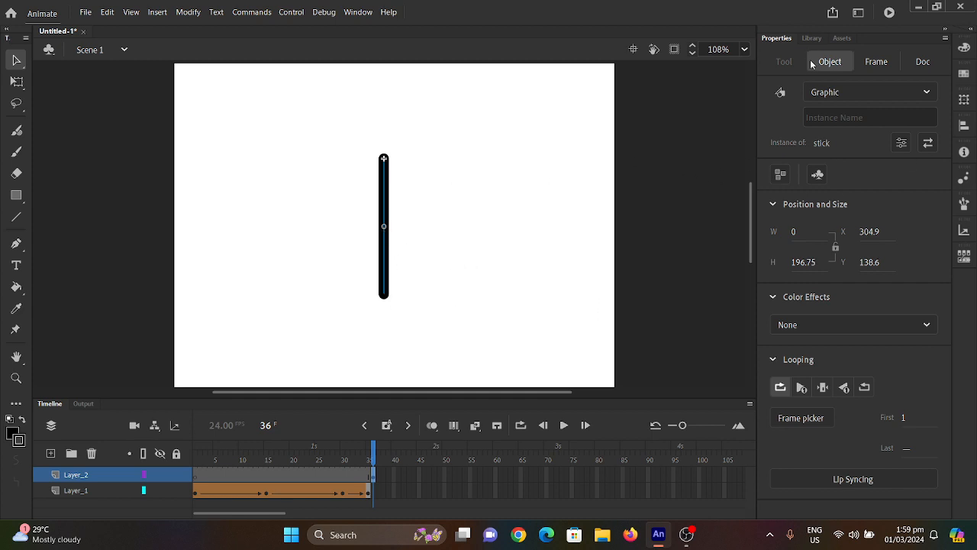
{"action": "key", "text": "q"}
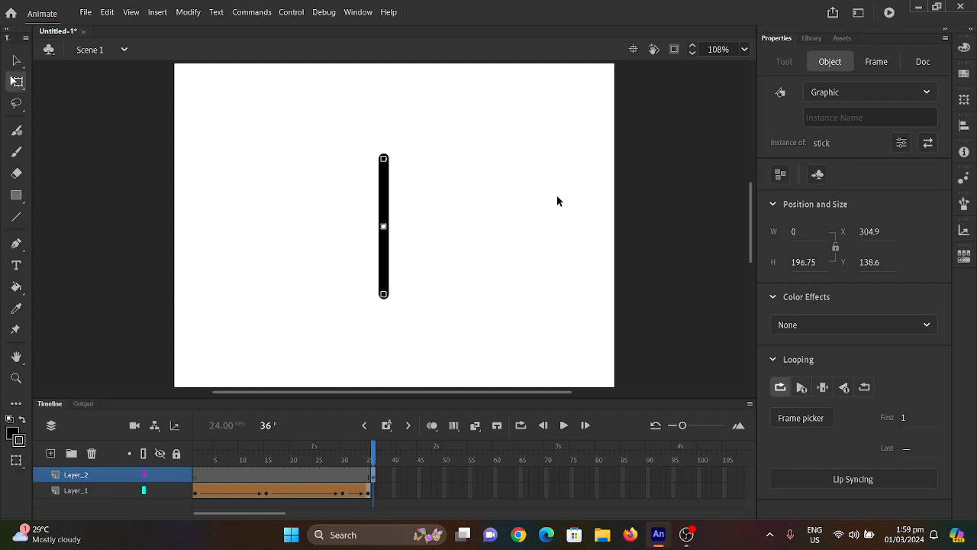
{"action": "left_click", "coordinate": [493, 200]}
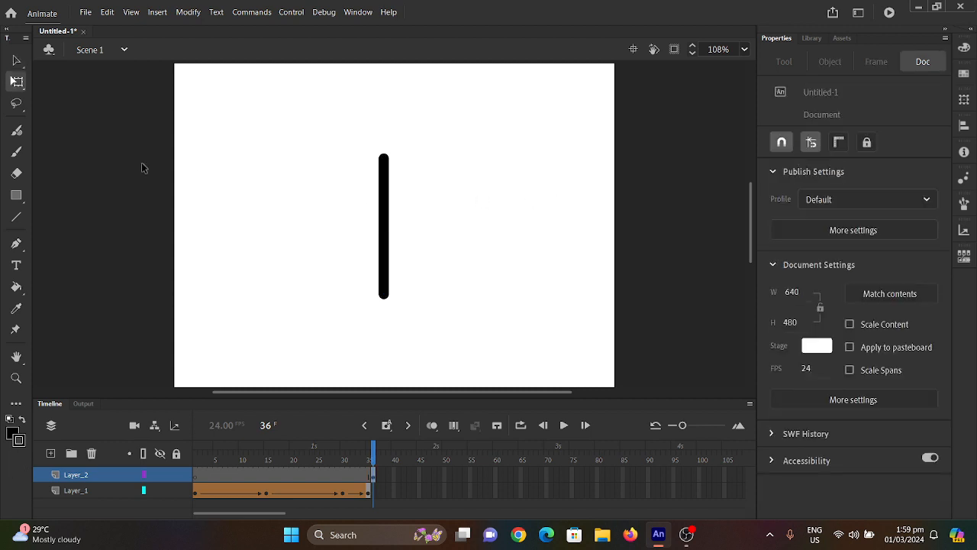
{"action": "left_click", "coordinate": [384, 197]}
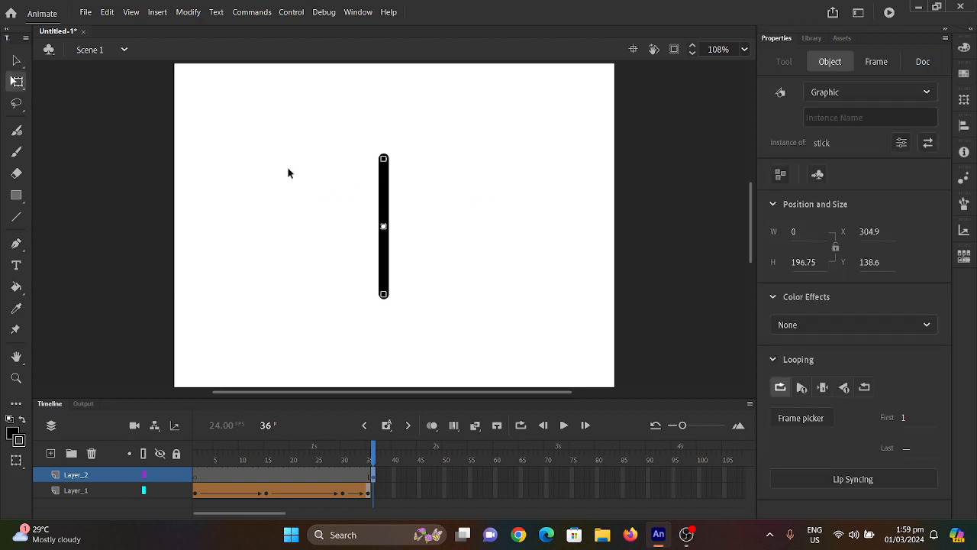
{"action": "left_click", "coordinate": [19, 84]}
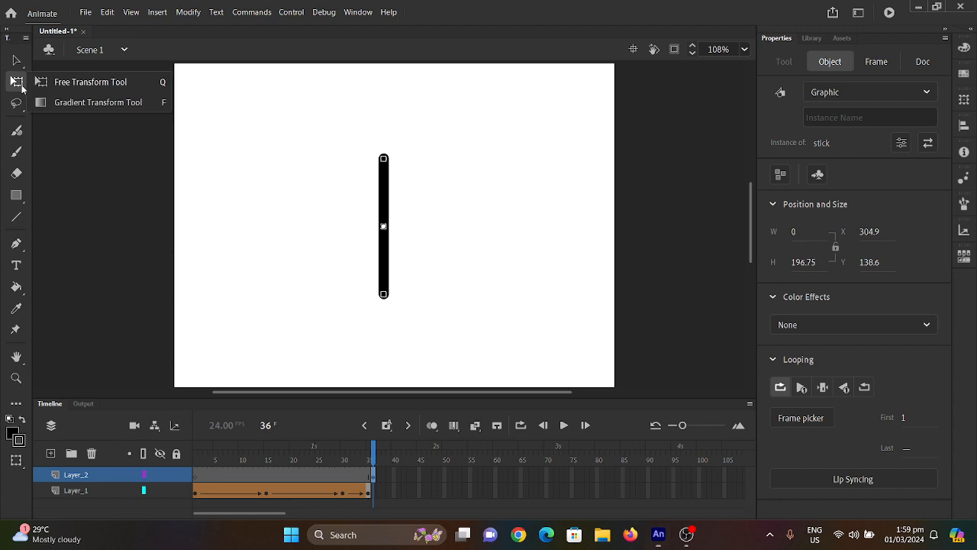
{"action": "left_click", "coordinate": [87, 82]}
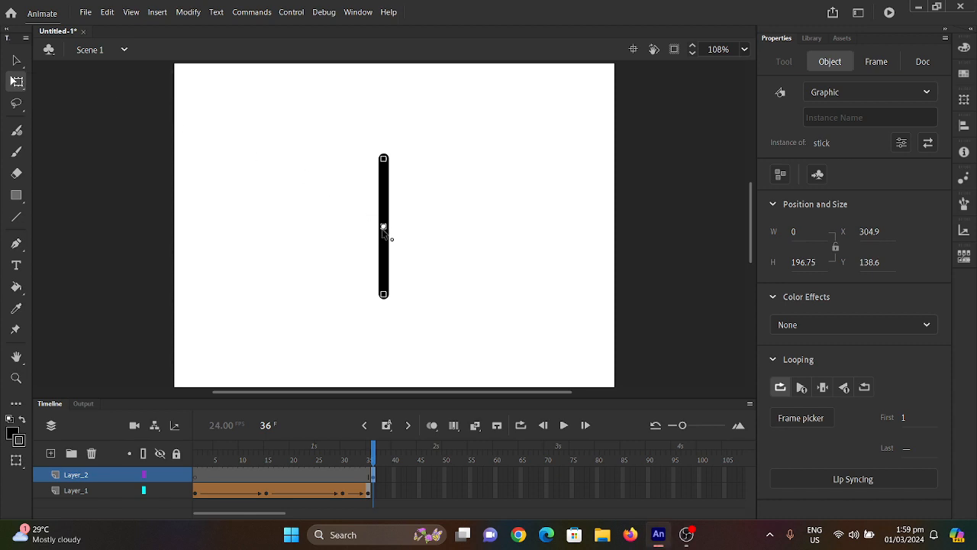
{"action": "left_click_drag", "start_coordinate": [383, 227], "coordinate": [384, 295]}
{"action": "left_click_drag", "start_coordinate": [387, 160], "coordinate": [476, 320]}
{"action": "key", "text": "ctrl+z"}
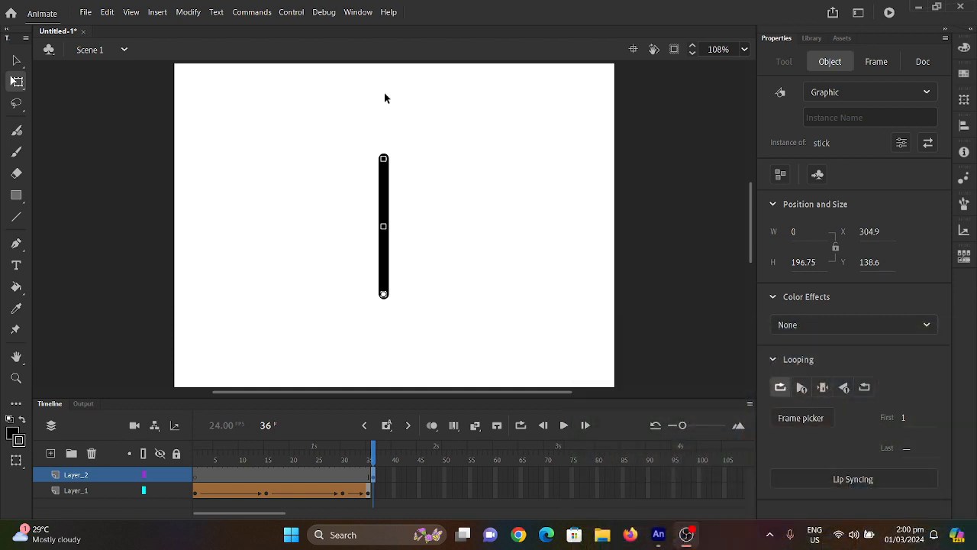
Insert a keyframe at frame 80 of Layer_2 and create a classic tween between frames 36 and 80
{"action": "left_click", "coordinate": [16, 61]}
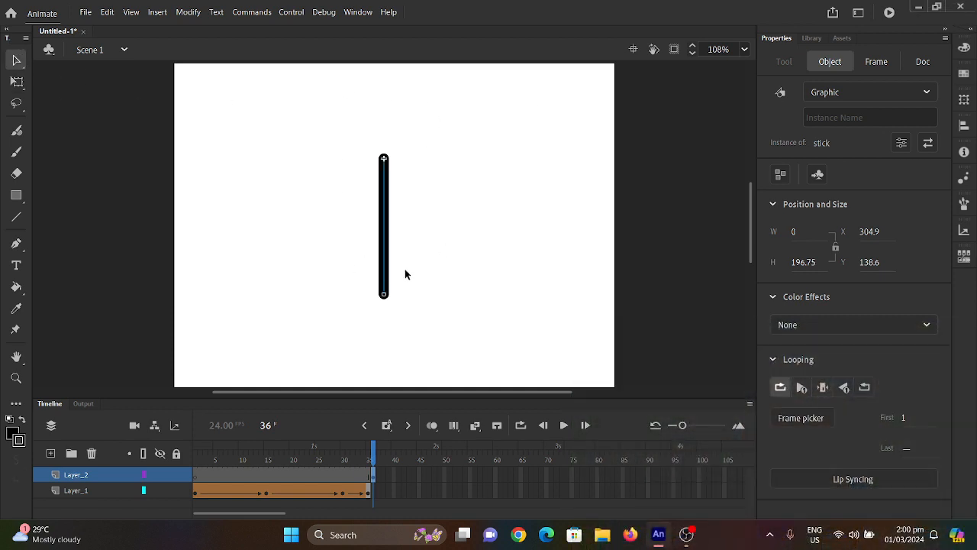
{"action": "left_click", "coordinate": [445, 478]}
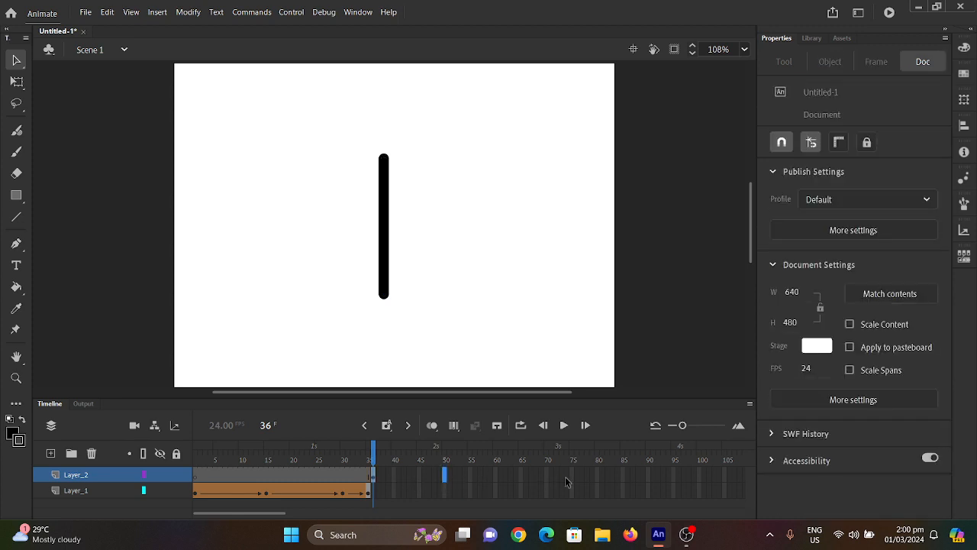
{"action": "left_click", "coordinate": [597, 476]}
{"action": "key", "text": "F5"}
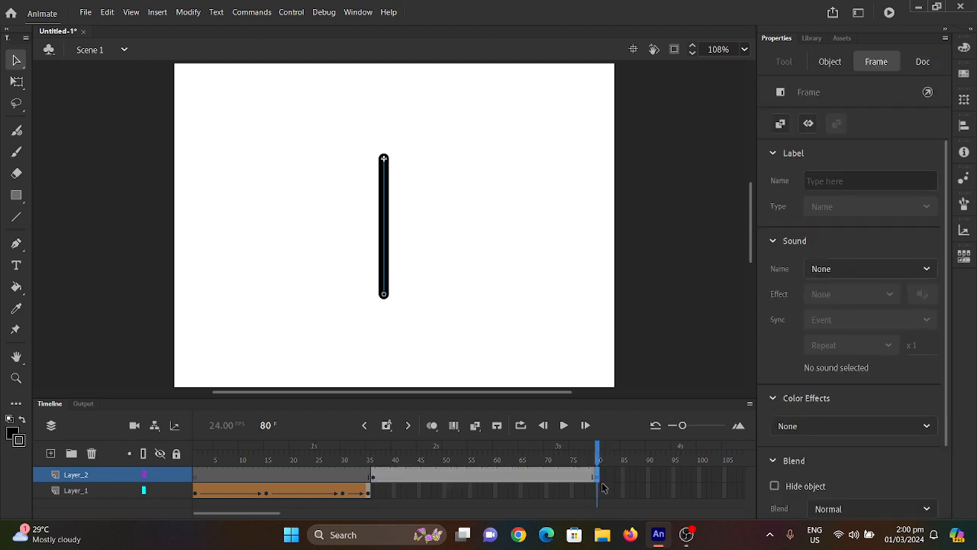
{"action": "right_click", "coordinate": [437, 477]}
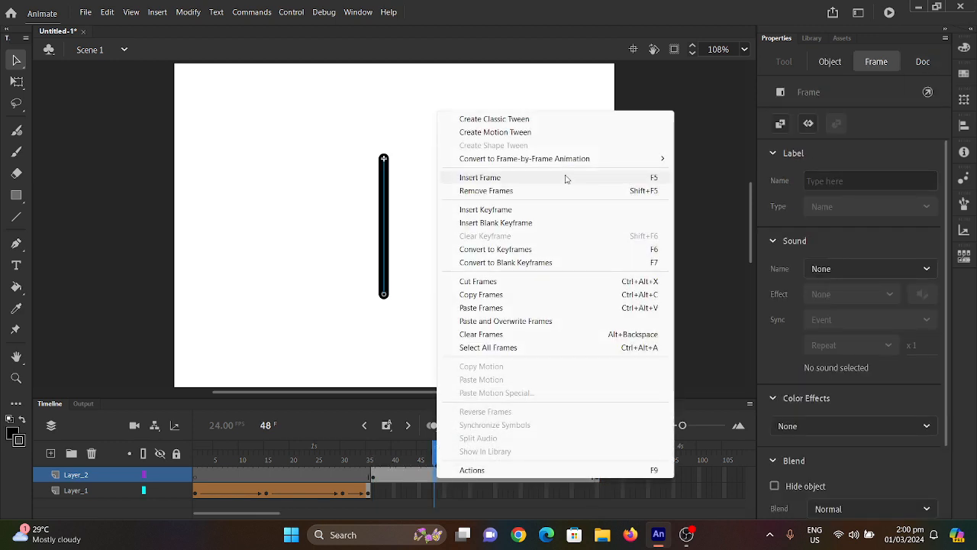
{"action": "left_click", "coordinate": [510, 120]}
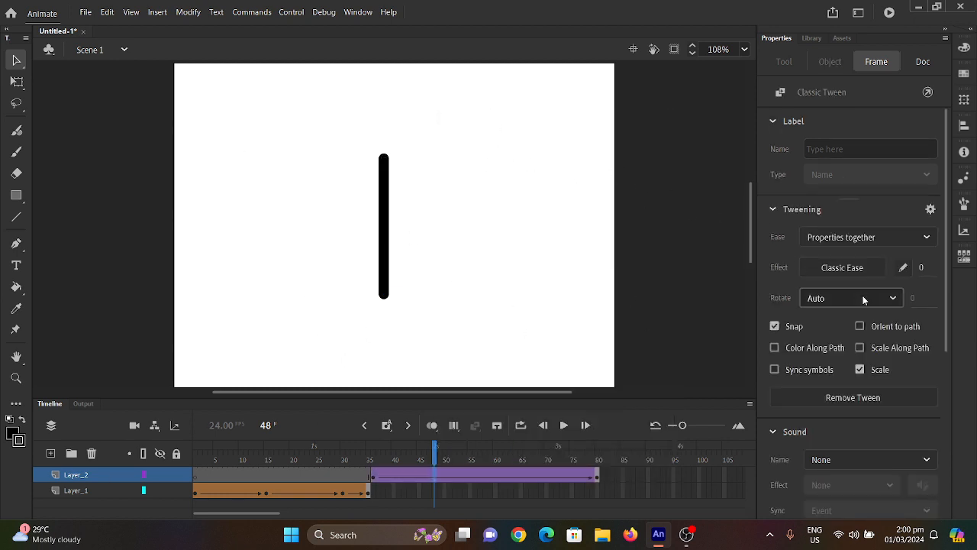
Set the Layer_2 classic tween's rotation to Clockwise and preview the spin by scrubbing from frame 36 to 80
{"action": "left_click", "coordinate": [598, 477]}
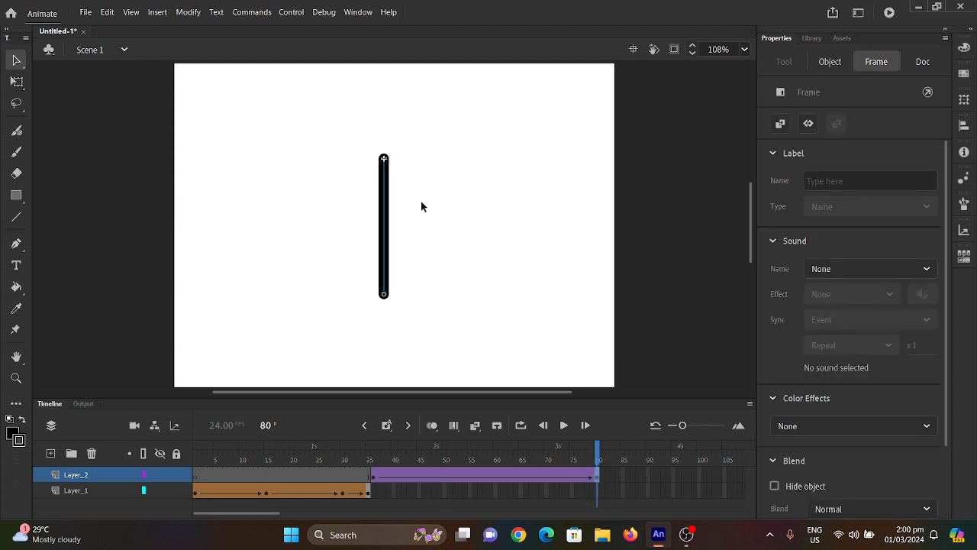
{"action": "left_click", "coordinate": [470, 475]}
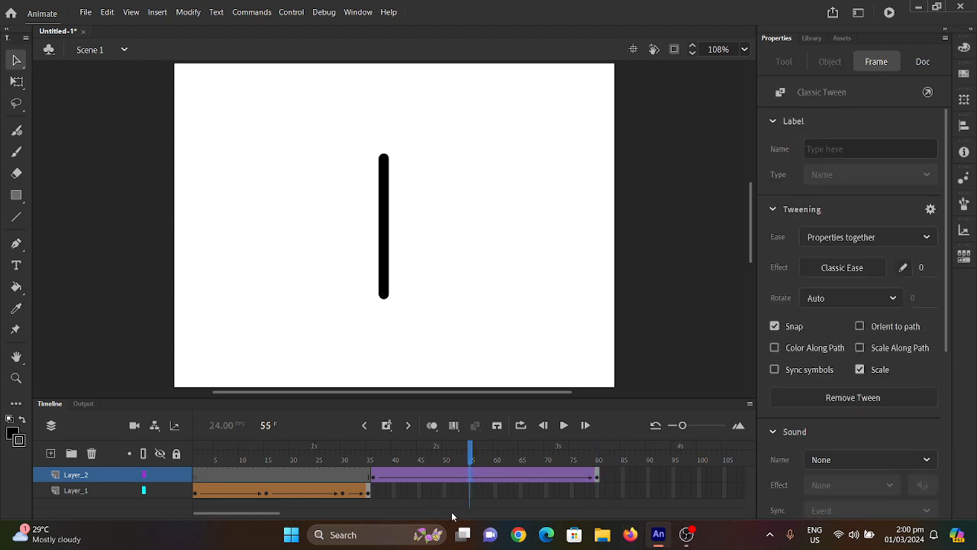
{"action": "left_click", "coordinate": [421, 477]}
{"action": "left_click", "coordinate": [481, 476]}
{"action": "left_click", "coordinate": [436, 476]}
{"action": "left_click", "coordinate": [481, 477]}
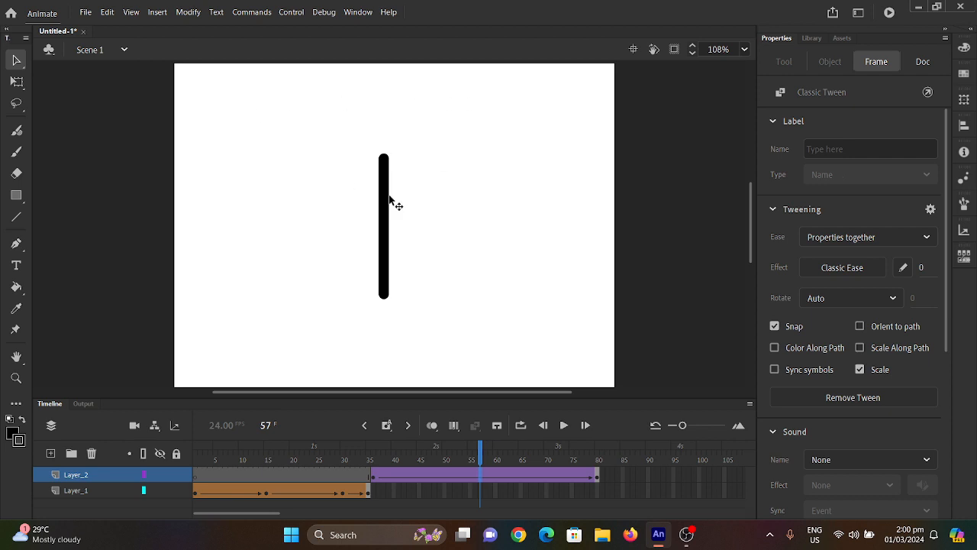
{"action": "left_click", "coordinate": [821, 300]}
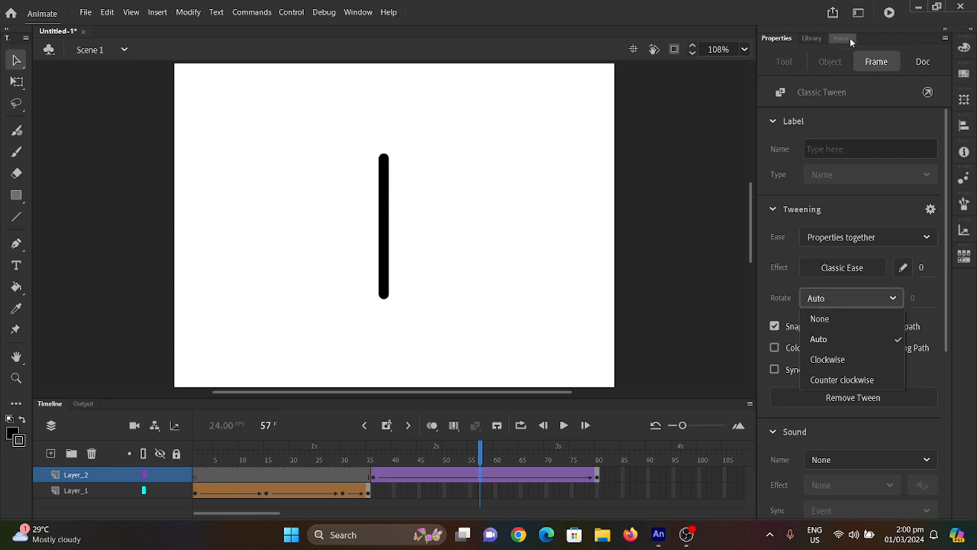
{"action": "left_click", "coordinate": [820, 301]}
{"action": "left_click", "coordinate": [821, 300]}
{"action": "left_click", "coordinate": [832, 360]}
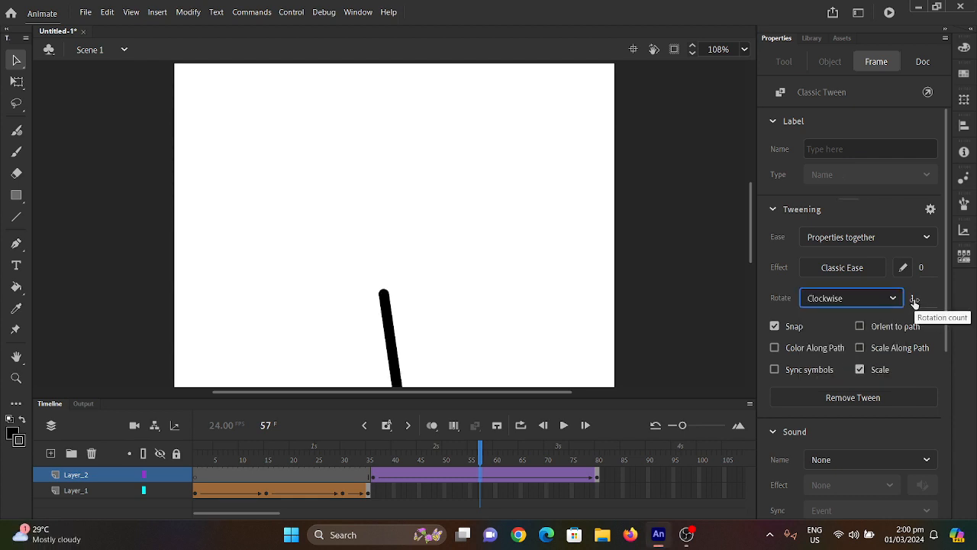
{"action": "left_click", "coordinate": [373, 464]}
{"action": "left_click", "coordinate": [598, 463]}
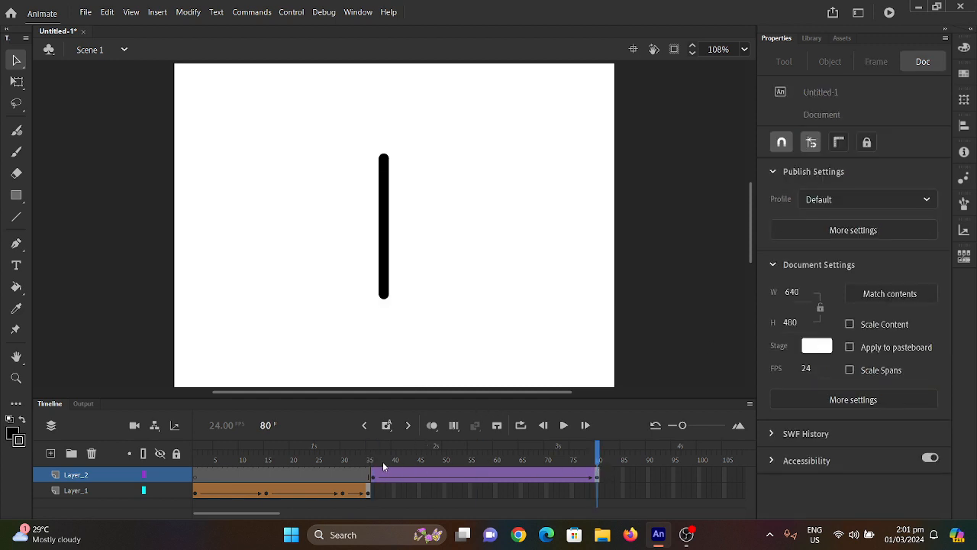
{"action": "left_click_drag", "start_coordinate": [374, 464], "coordinate": [599, 462]}
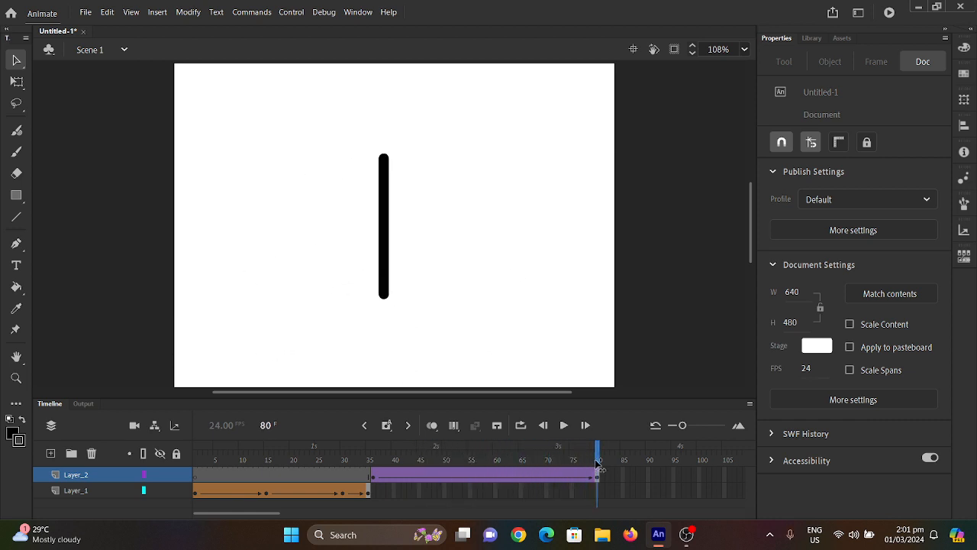
Set the classic tween's number of clockwise rotations to 2 and play the animation from frame 1
{"action": "left_click", "coordinate": [497, 474]}
{"action": "left_click", "coordinate": [915, 297]}
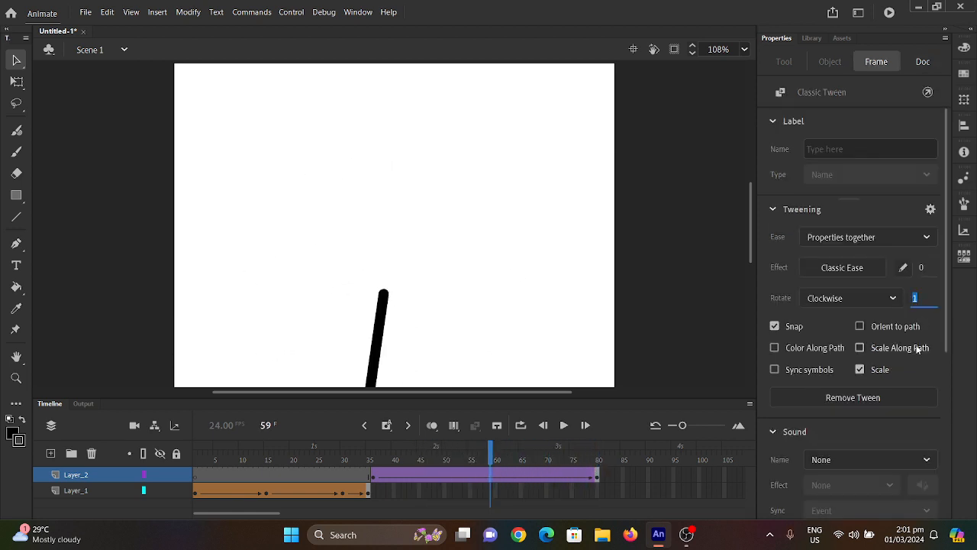
{"action": "type", "text": "2"}
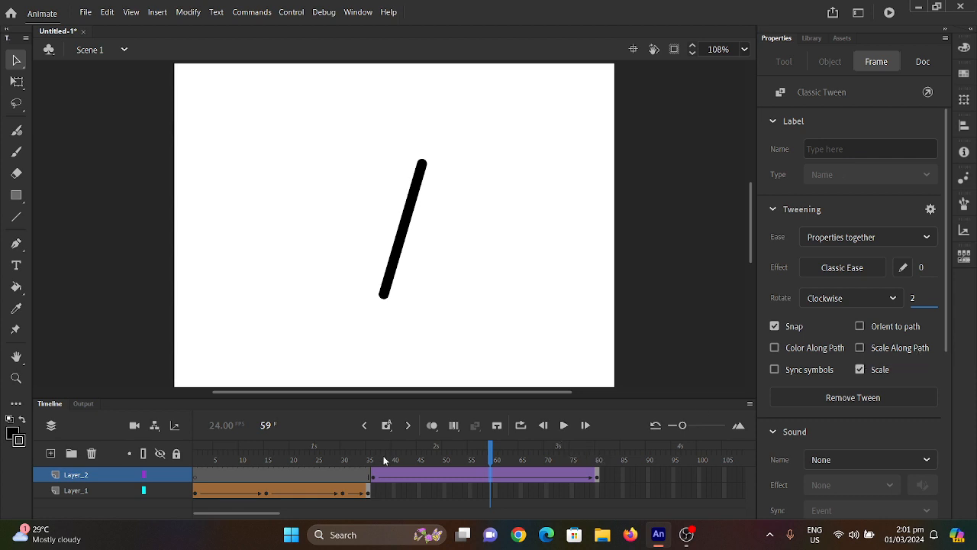
{"action": "left_click_drag", "start_coordinate": [380, 461], "coordinate": [194, 451]}
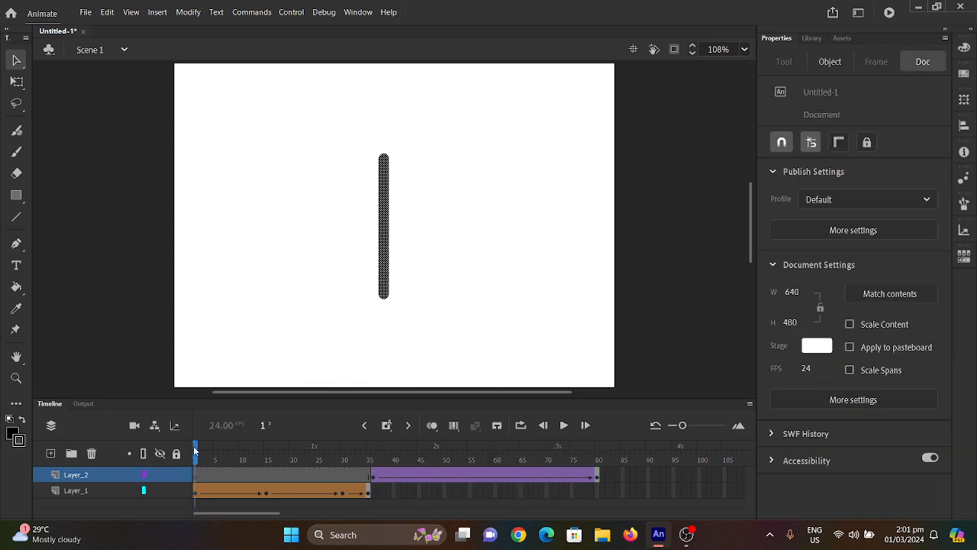
{"action": "key", "text": "Return"}
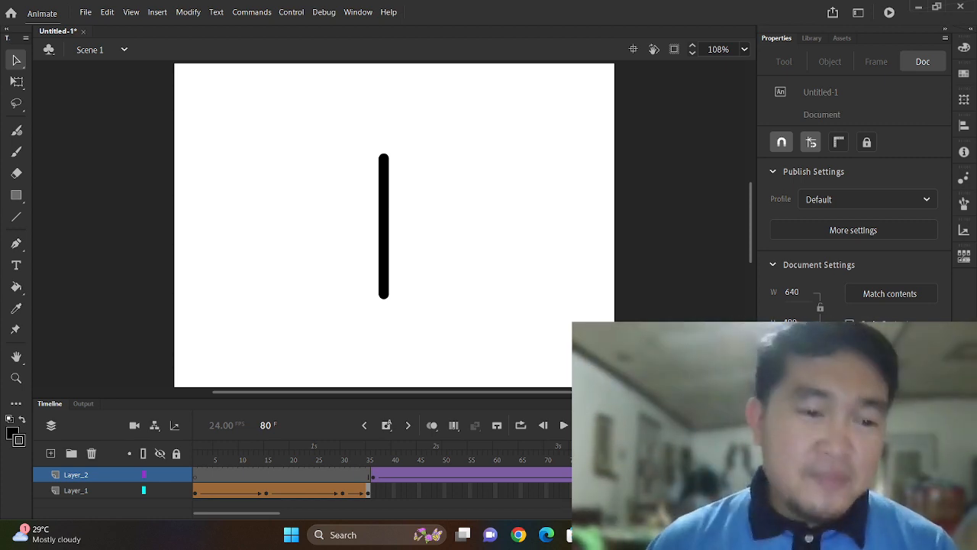
Add a new layer above Layer_2 and copy the stick keyframe from frame 80 of Layer_2 to its frame 81
{"action": "left_click", "coordinate": [51, 454]}
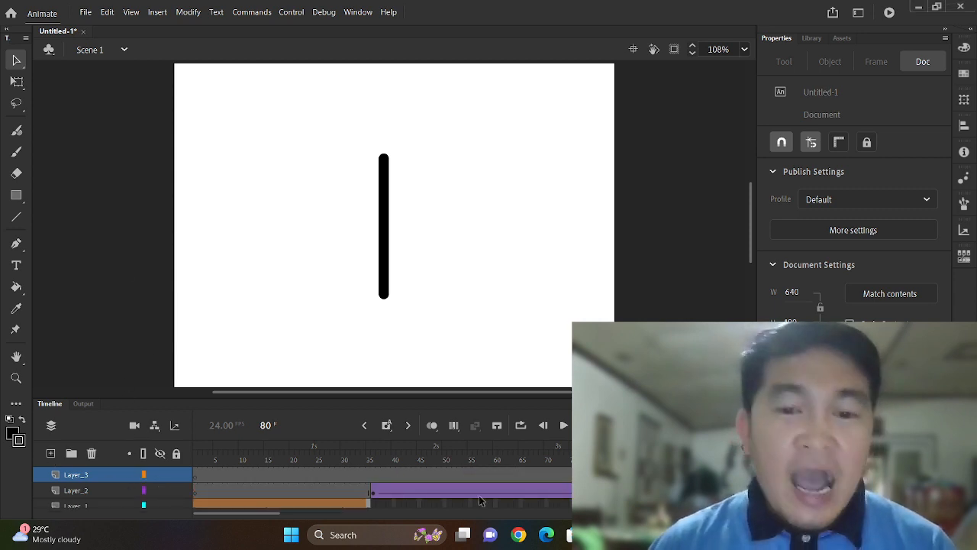
{"action": "left_click", "coordinate": [383, 158]}
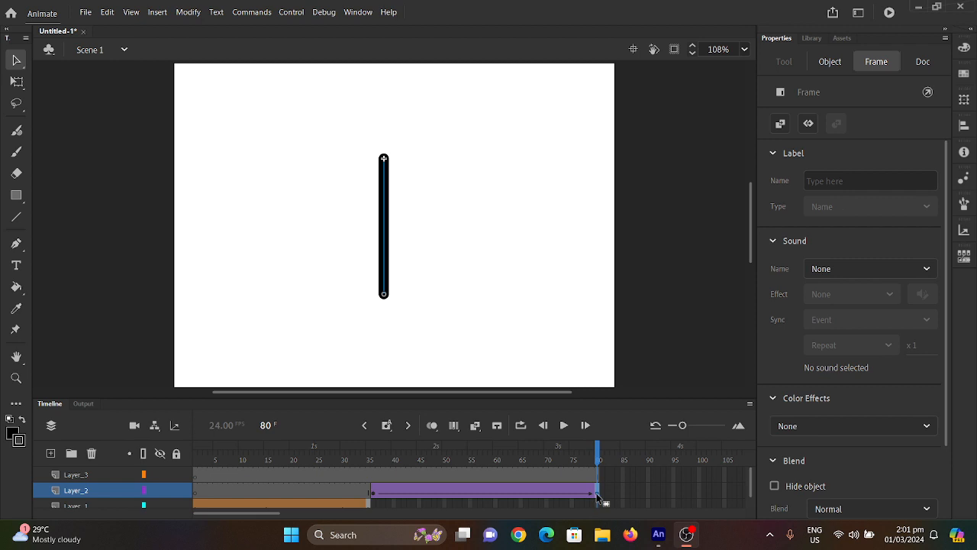
{"action": "left_click_drag", "start_coordinate": [600, 494], "coordinate": [603, 482]}
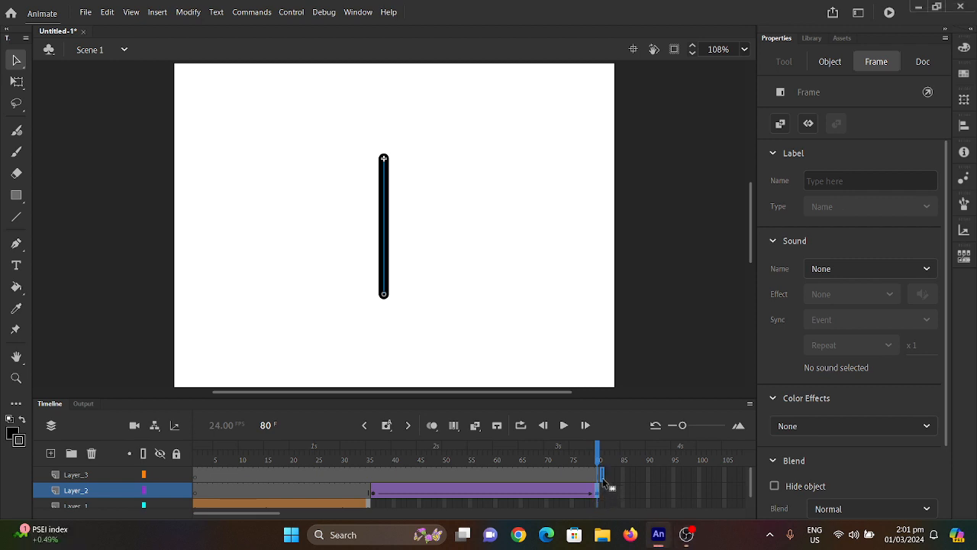
{"action": "left_click_drag", "start_coordinate": [602, 477], "coordinate": [604, 480]}
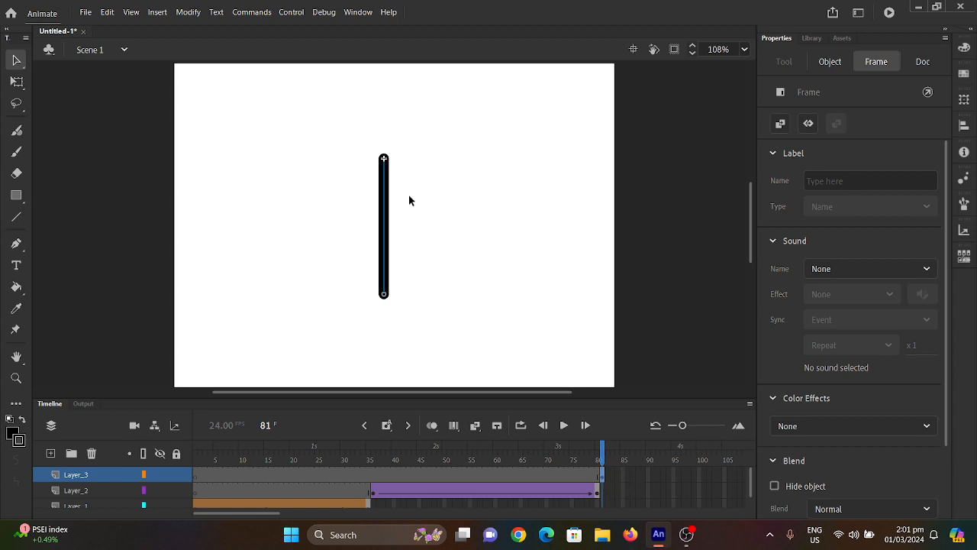
Compare the stick symbol instance at frame 81 of Layer_3 with the editable line shape at frame 35 of Layer_1
{"action": "left_click", "coordinate": [386, 194]}
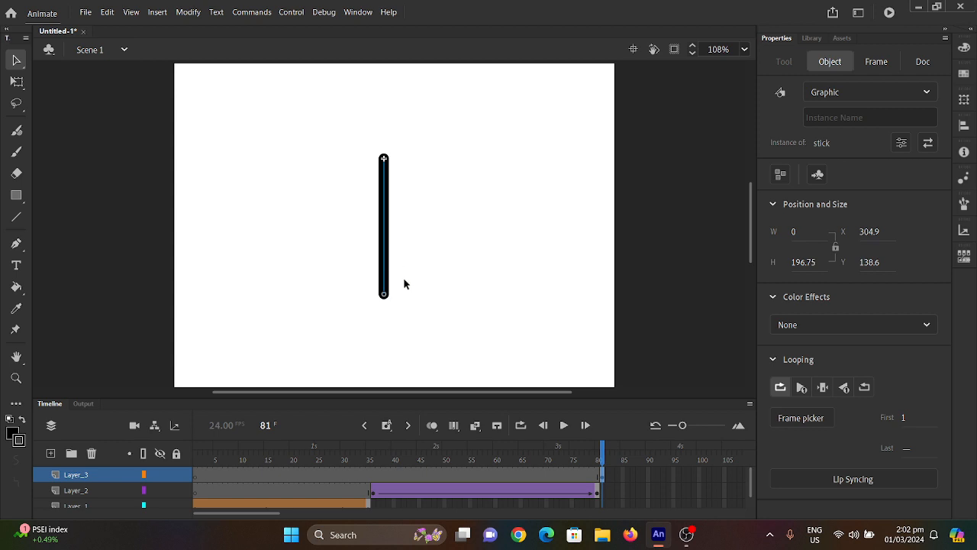
{"action": "scroll", "coordinate": [402, 491], "scroll_direction": "down", "scroll_amount": 1}
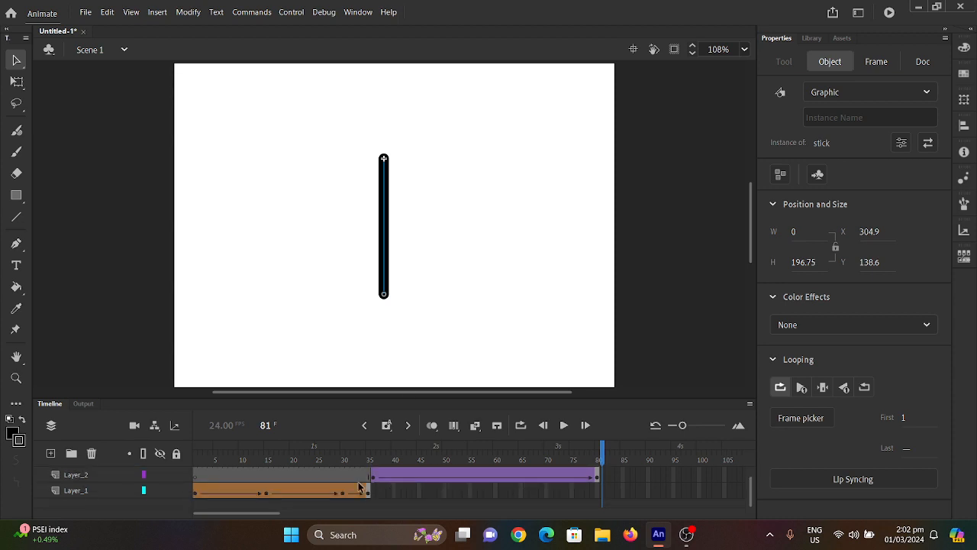
{"action": "left_click", "coordinate": [365, 490]}
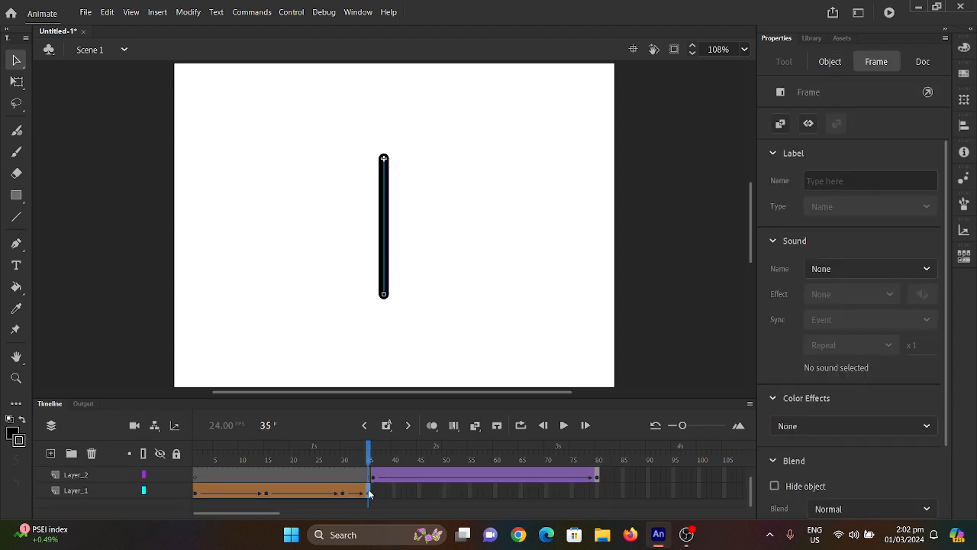
{"action": "left_click", "coordinate": [387, 217]}
{"action": "left_click", "coordinate": [420, 160]}
{"action": "left_click", "coordinate": [384, 167]}
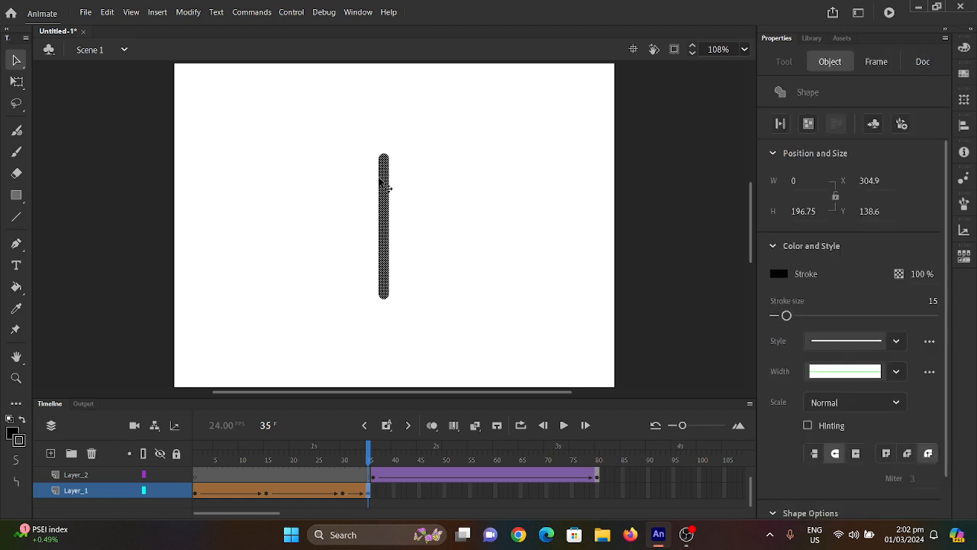
{"action": "left_click", "coordinate": [348, 219]}
{"action": "left_click", "coordinate": [384, 209]}
{"action": "scroll", "coordinate": [599, 483], "scroll_direction": "up", "scroll_amount": 1}
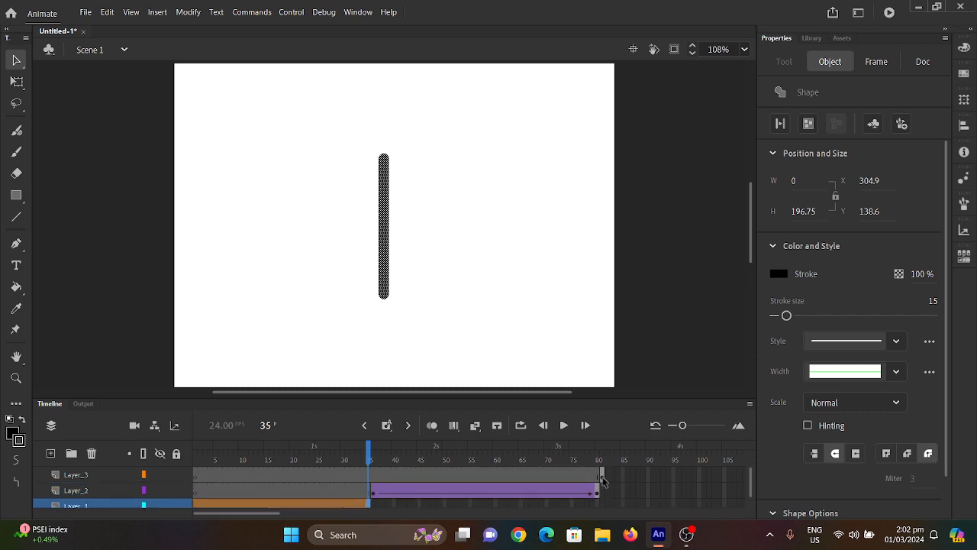
Try breaking apart the stick instance at frame 81 of Layer_3, and undo it
{"action": "left_click", "coordinate": [601, 479]}
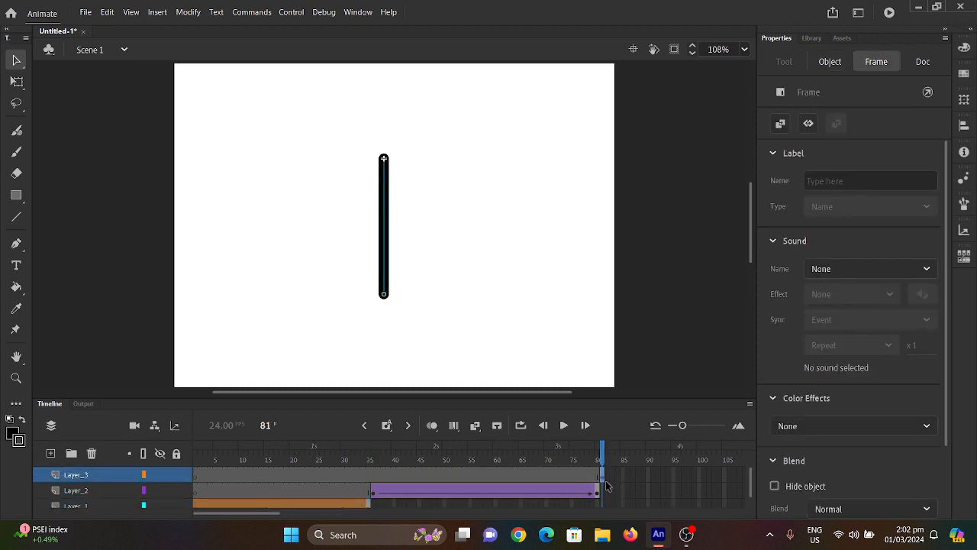
{"action": "left_click", "coordinate": [387, 199]}
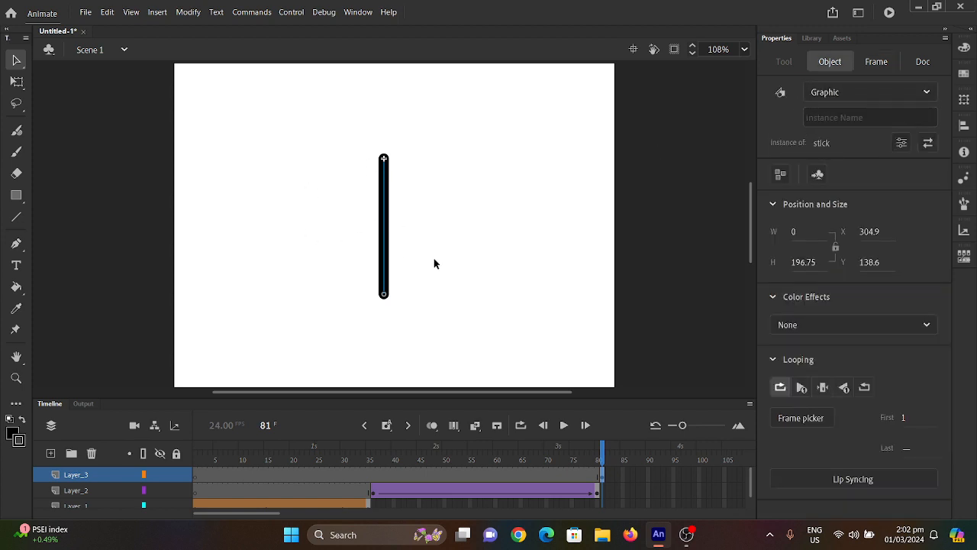
{"action": "right_click", "coordinate": [391, 243]}
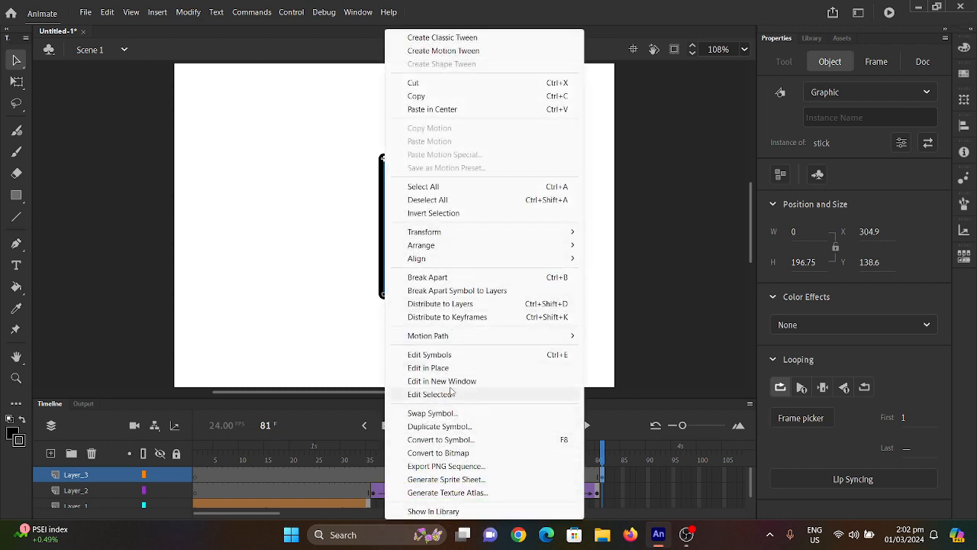
{"action": "left_click", "coordinate": [559, 279]}
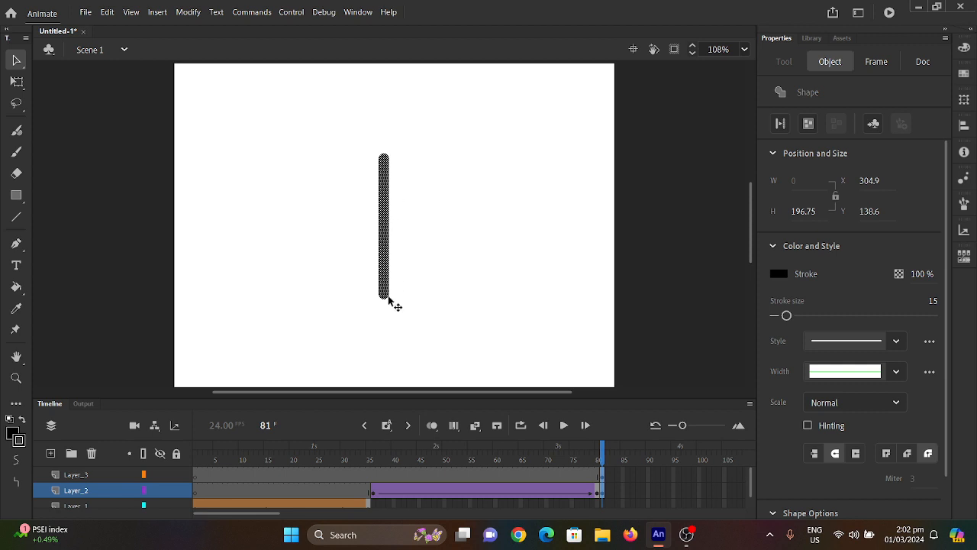
{"action": "key", "text": "ctrl+z"}
{"action": "key", "text": "ctrl+z"}
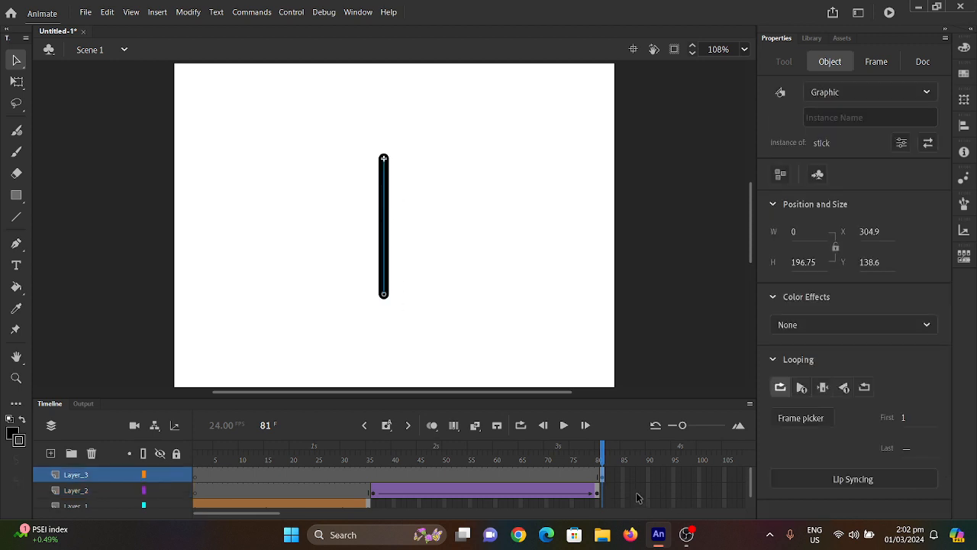
Break apart the stick symbol instance at frame 81 of Layer_3 into an editable shape
{"action": "left_click", "coordinate": [602, 478]}
{"action": "left_click", "coordinate": [480, 297]}
{"action": "right_click", "coordinate": [384, 250]}
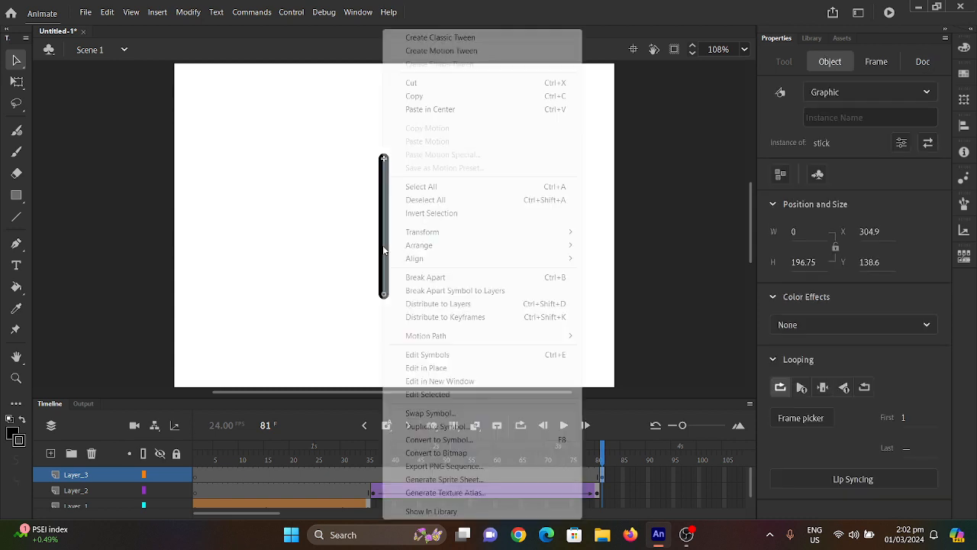
{"action": "left_click", "coordinate": [413, 277]}
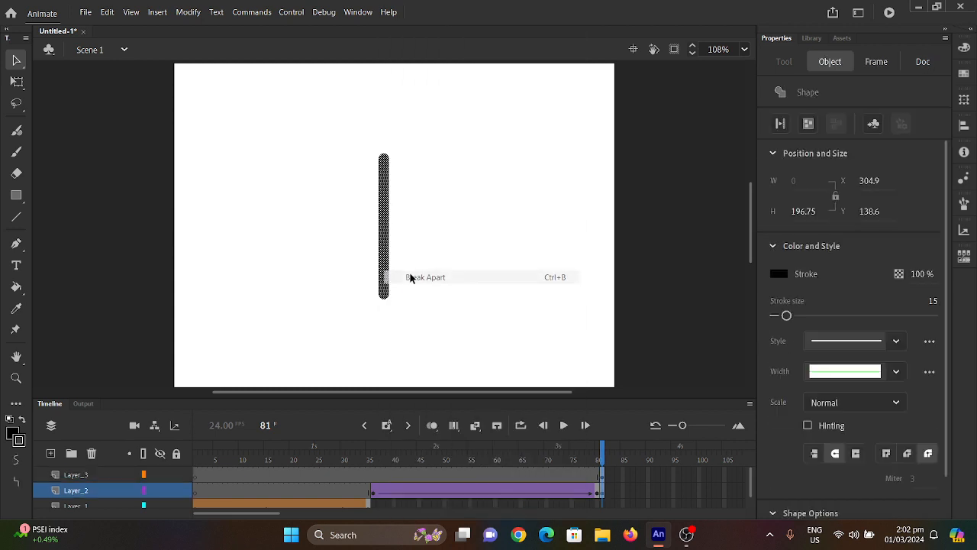
Remove the extra frame 81 from Layer_2 and select the line shape at frame 81 of Layer_3
{"action": "left_click", "coordinate": [601, 493]}
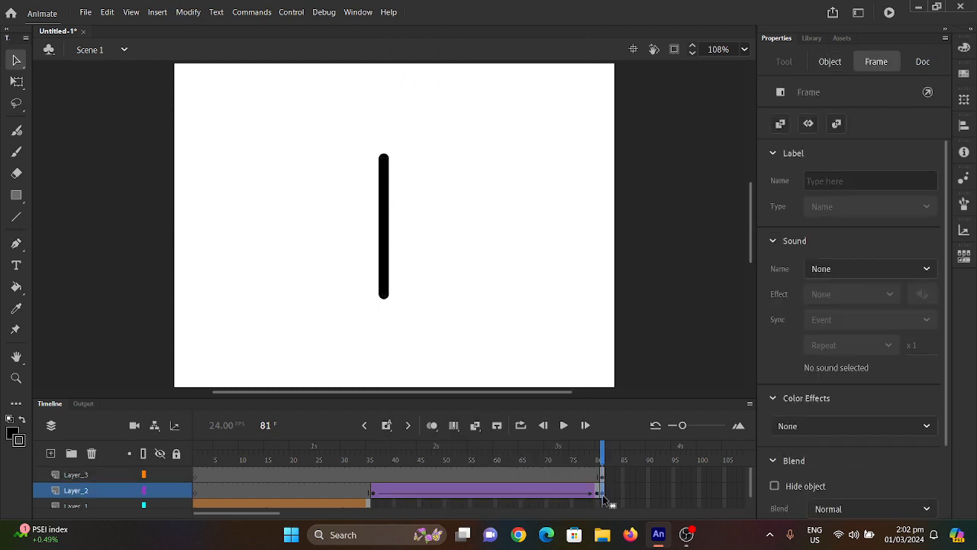
{"action": "key", "text": "shift+F5"}
{"action": "left_click", "coordinate": [602, 479]}
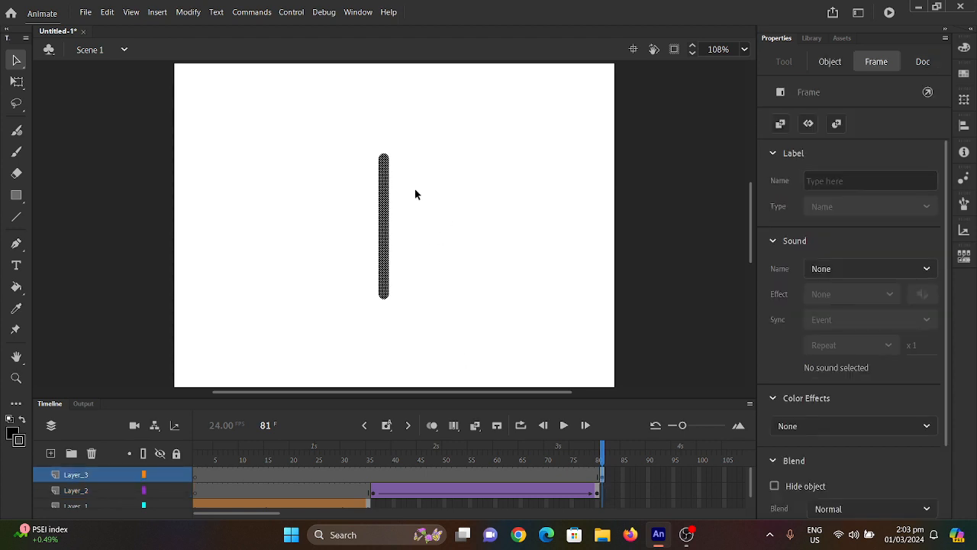
{"action": "left_click", "coordinate": [378, 159]}
{"action": "left_click", "coordinate": [326, 214]}
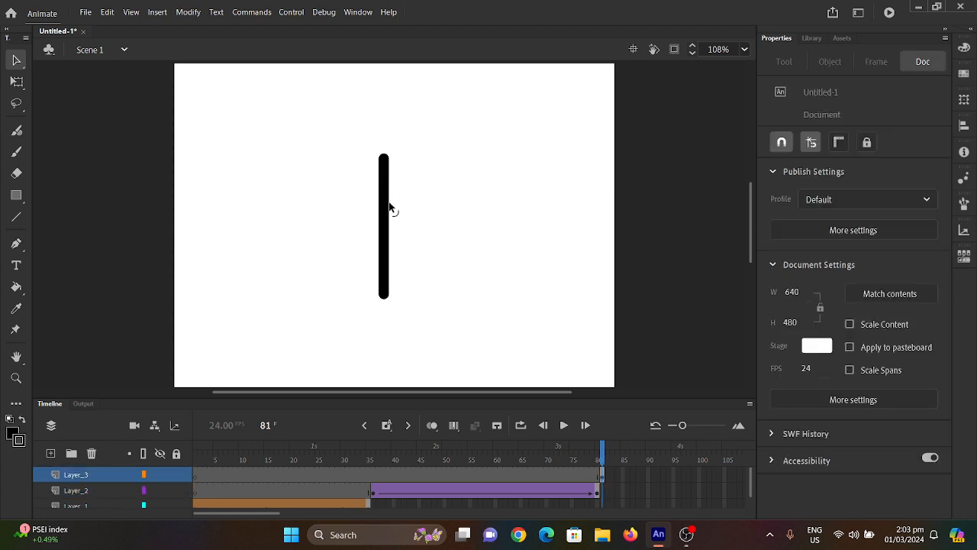
{"action": "left_click", "coordinate": [386, 226]}
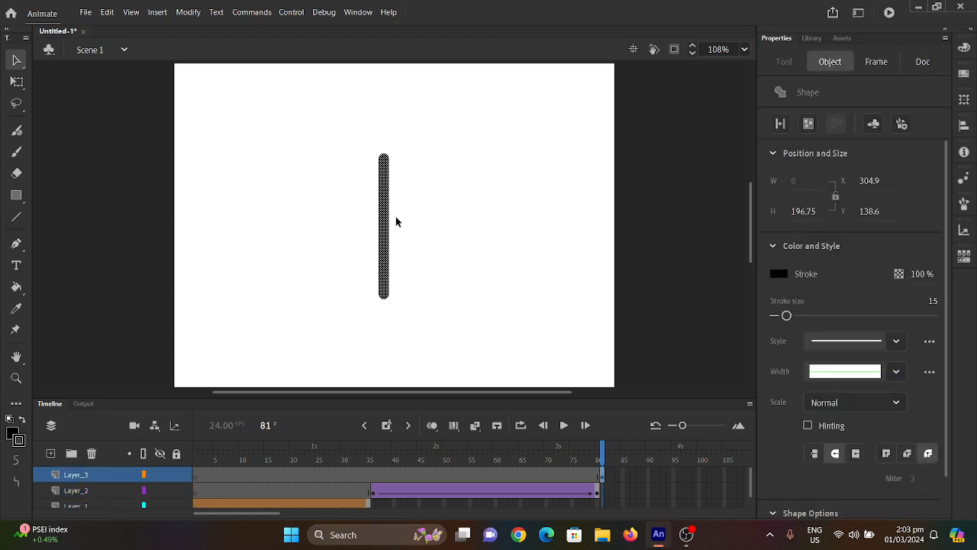
Try bending the straight line at frame 81 of Layer_3 slightly to the right, and undo it
{"action": "left_click", "coordinate": [451, 238]}
{"action": "mouse_move", "coordinate": [387, 220]}
{"action": "left_mouse_down"}
{"action": "mouse_move", "coordinate": [399, 207]}
{"action": "mouse_move", "coordinate": [390, 221]}
{"action": "left_mouse_up"}
{"action": "key", "text": "ctrl+z"}
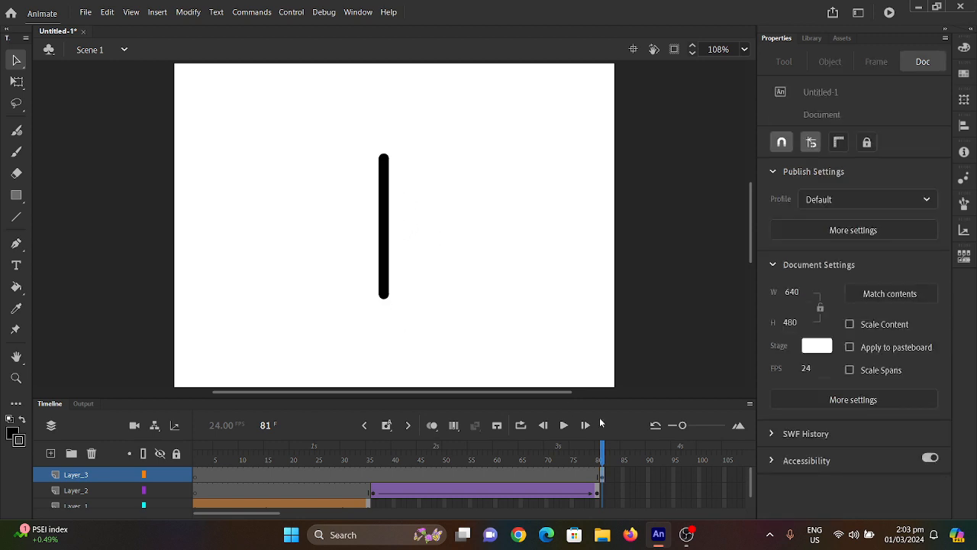
Add a keyframe at frame 95 of Layer_3 and bend the lower part of the line to the right
{"action": "left_click", "coordinate": [672, 477]}
{"action": "key", "text": "F5"}
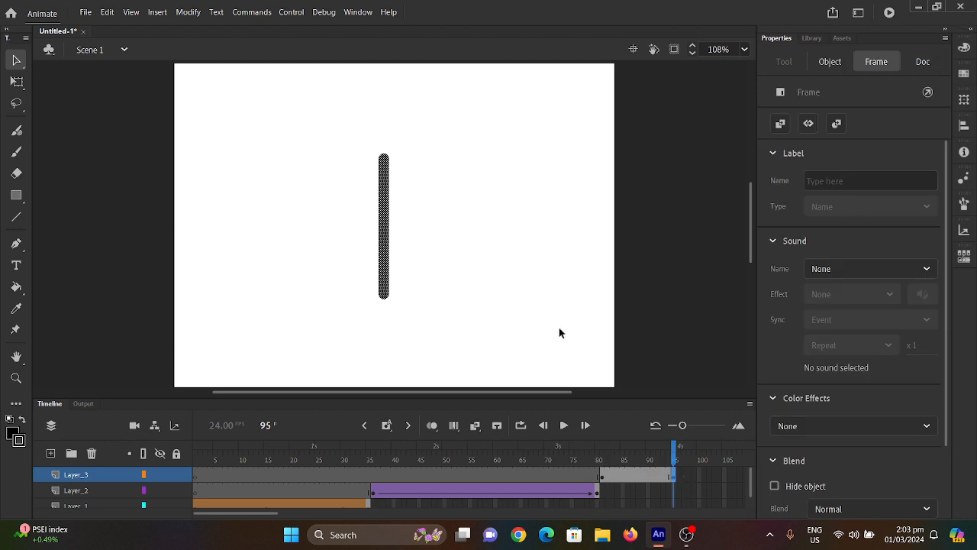
{"action": "left_click", "coordinate": [410, 243]}
{"action": "mouse_move", "coordinate": [387, 257]}
{"action": "left_mouse_down"}
{"action": "mouse_move", "coordinate": [414, 292]}
{"action": "mouse_move", "coordinate": [408, 286]}
{"action": "left_mouse_up"}
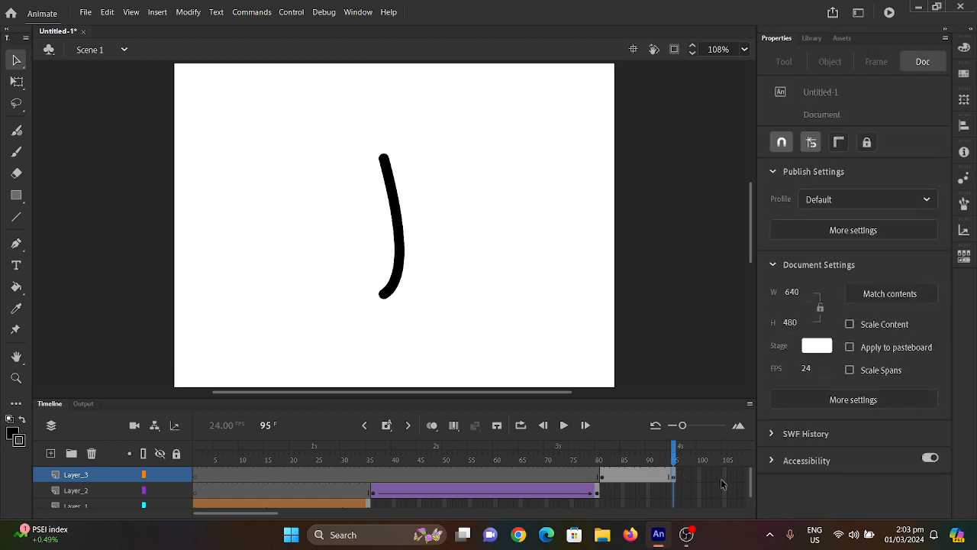
Place the straight line keyframe from frame 81 of Layer_3 at frame 110
{"action": "left_click", "coordinate": [601, 476]}
{"action": "mouse_move", "coordinate": [679, 476]}
{"action": "left_mouse_down"}
{"action": "mouse_move", "coordinate": [704, 474]}
{"action": "mouse_move", "coordinate": [653, 470]}
{"action": "mouse_move", "coordinate": [668, 475]}
{"action": "left_mouse_up"}
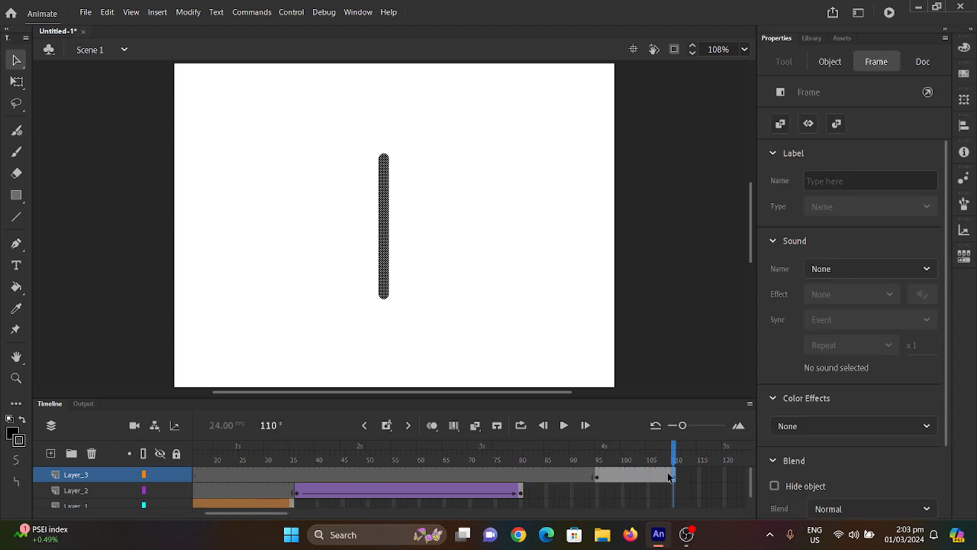
{"action": "key", "text": "super"}
{"action": "left_click", "coordinate": [432, 173]}
{"action": "left_click", "coordinate": [962, 10]}
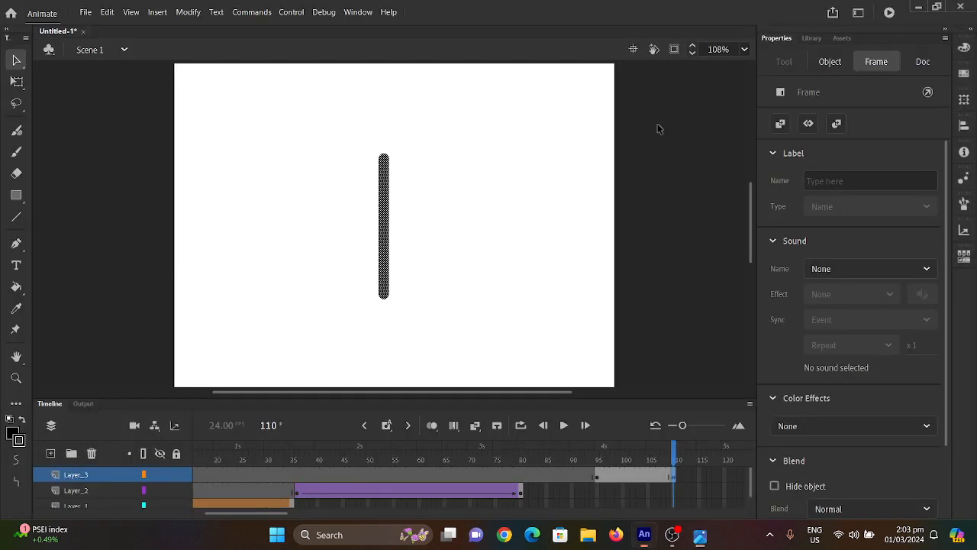
Bend the upper part of the line at frame 110 of Layer_3 to the right and review the motion back to frame 95
{"action": "left_click", "coordinate": [509, 169]}
{"action": "left_click_drag", "start_coordinate": [385, 185], "coordinate": [410, 147]}
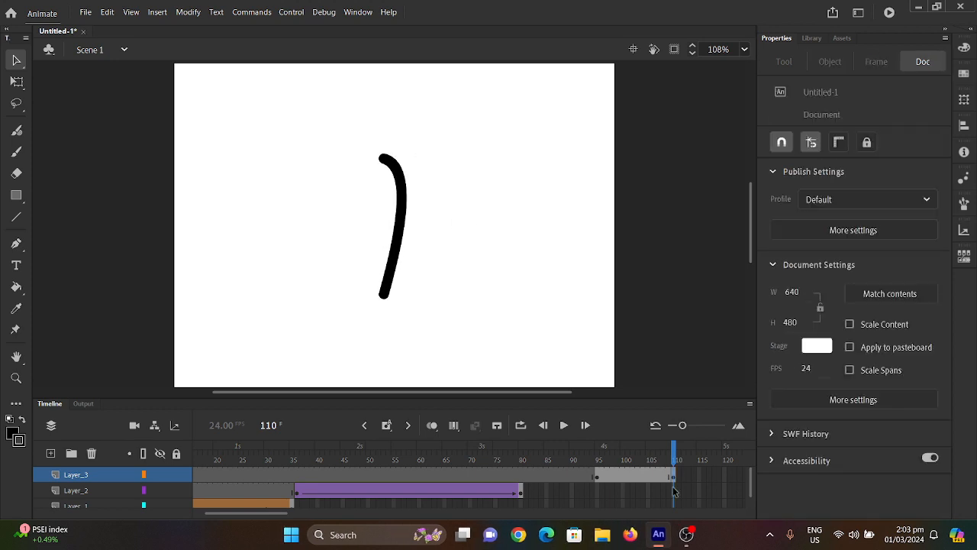
{"action": "mouse_move", "coordinate": [636, 461]}
{"action": "left_mouse_down"}
{"action": "mouse_move", "coordinate": [508, 457]}
{"action": "mouse_move", "coordinate": [524, 456]}
{"action": "left_mouse_up"}
{"action": "left_click", "coordinate": [598, 481]}
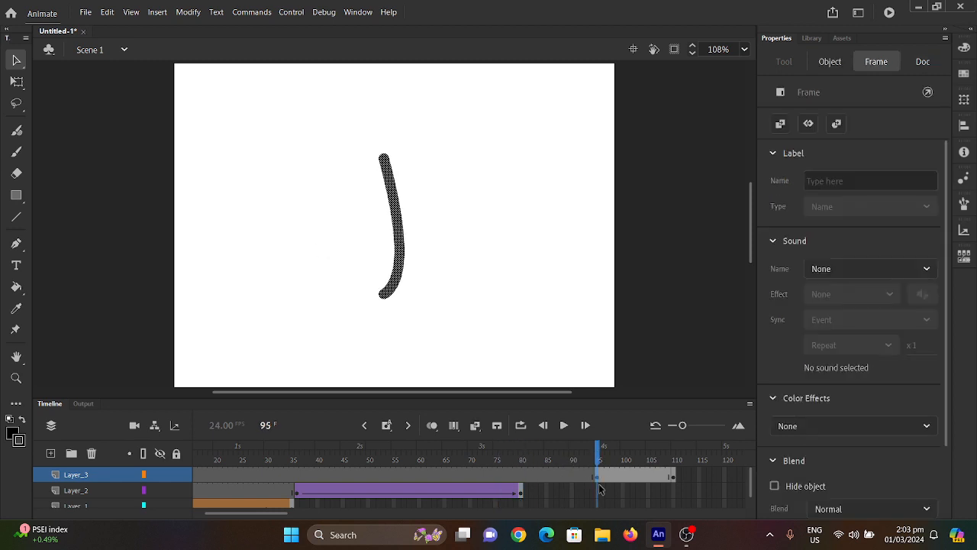
Restore a keyframe at frame 81 of Layer_3 holding the straight line as an editable shape, based on frame 80 of Layer_2
{"action": "left_click", "coordinate": [521, 492]}
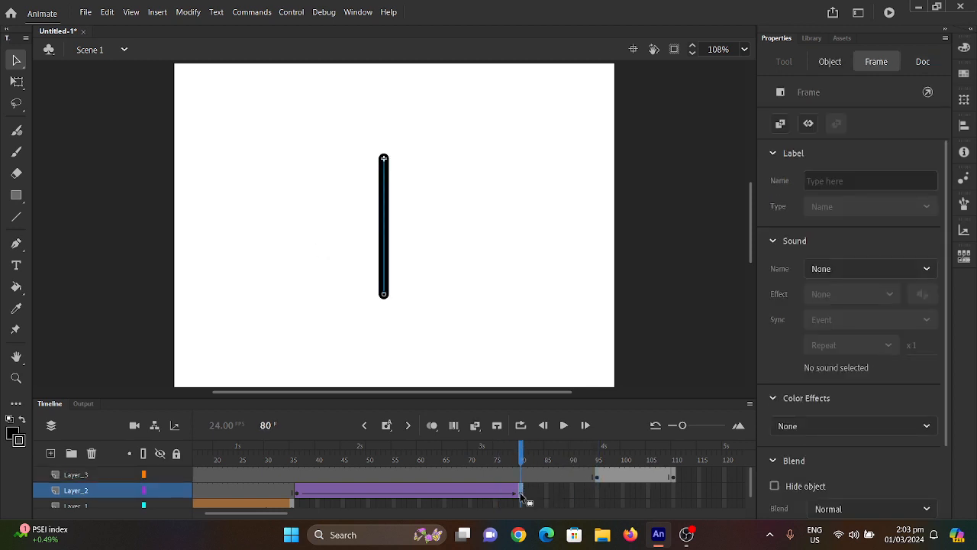
{"action": "left_click", "coordinate": [526, 473]}
{"action": "key", "text": "super"}
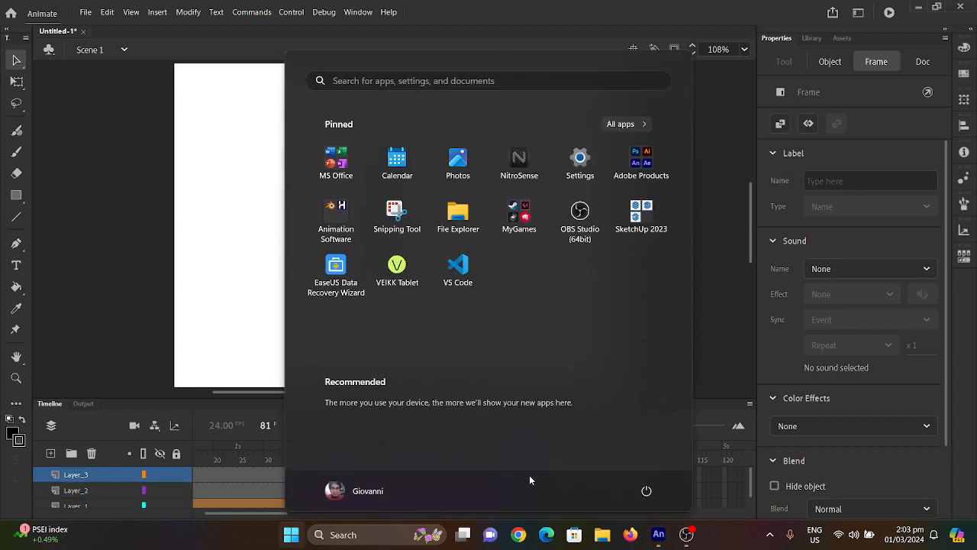
{"action": "key", "text": "super"}
{"action": "left_click", "coordinate": [520, 492]}
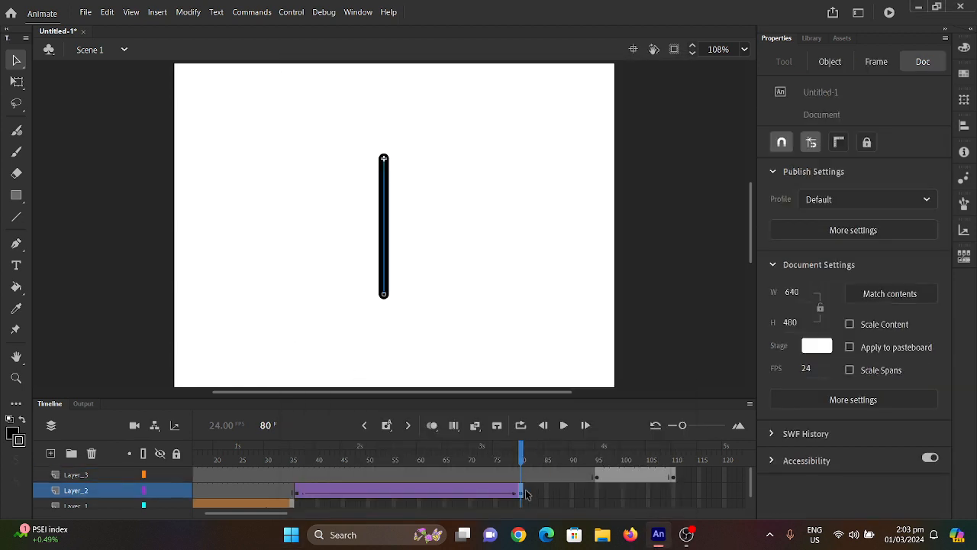
{"action": "left_click", "coordinate": [520, 493]}
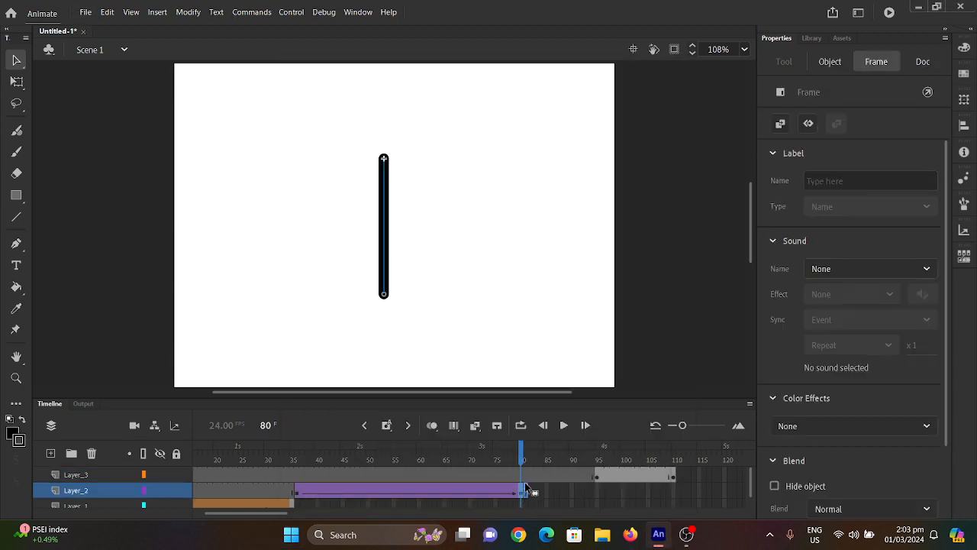
{"action": "left_click", "coordinate": [526, 478]}
{"action": "left_click", "coordinate": [527, 490]}
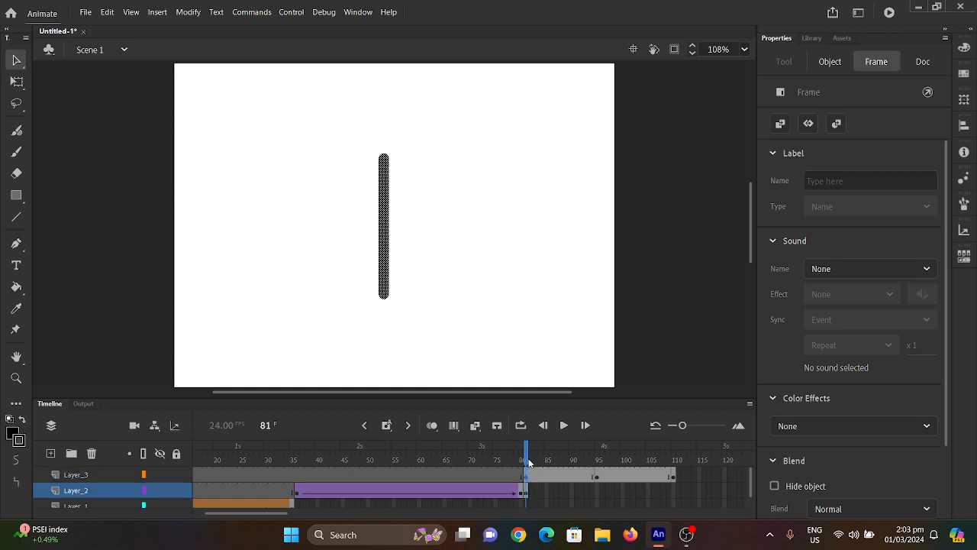
{"action": "mouse_move", "coordinate": [527, 461]}
{"action": "left_mouse_down"}
{"action": "mouse_move", "coordinate": [513, 461]}
{"action": "mouse_move", "coordinate": [560, 461]}
{"action": "mouse_move", "coordinate": [508, 461]}
{"action": "mouse_move", "coordinate": [531, 461]}
{"action": "left_mouse_up"}
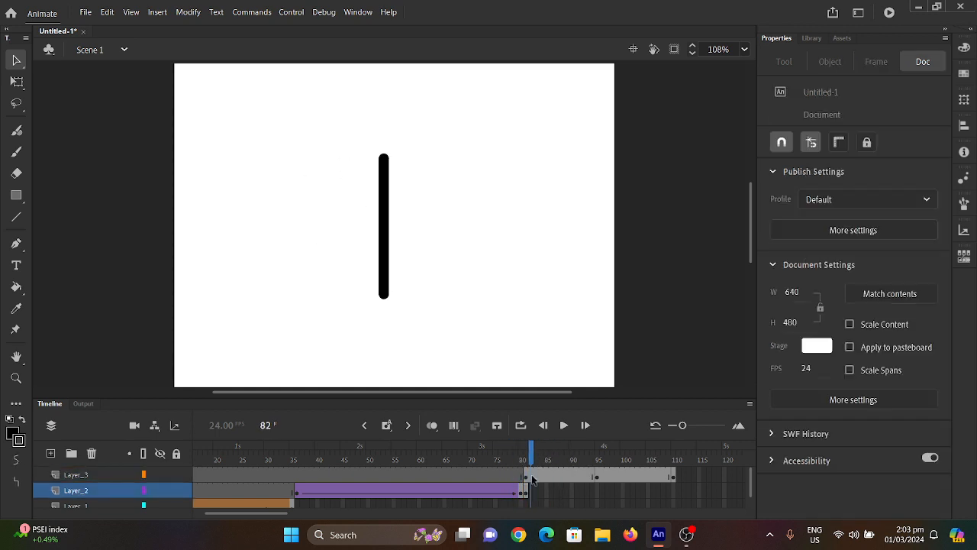
{"action": "left_click", "coordinate": [525, 495]}
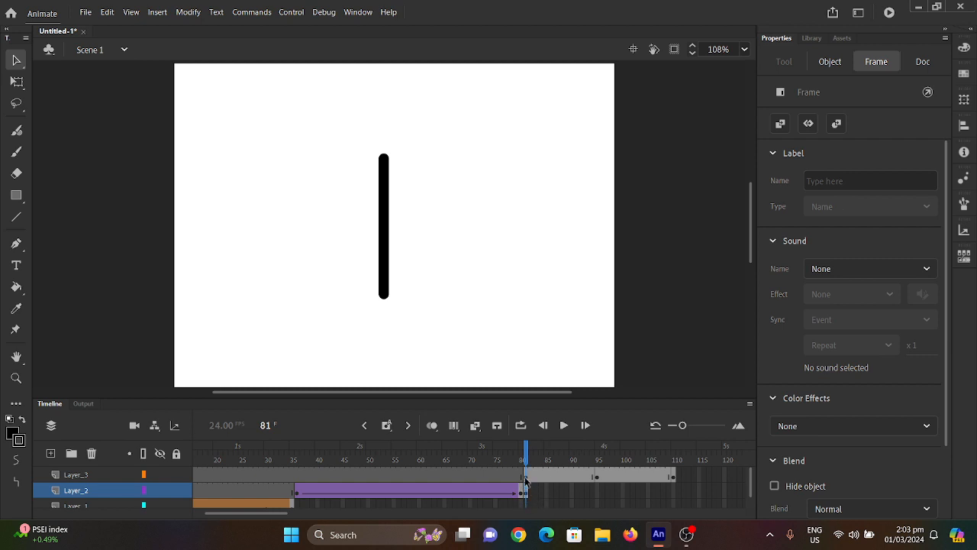
{"action": "left_click", "coordinate": [528, 477]}
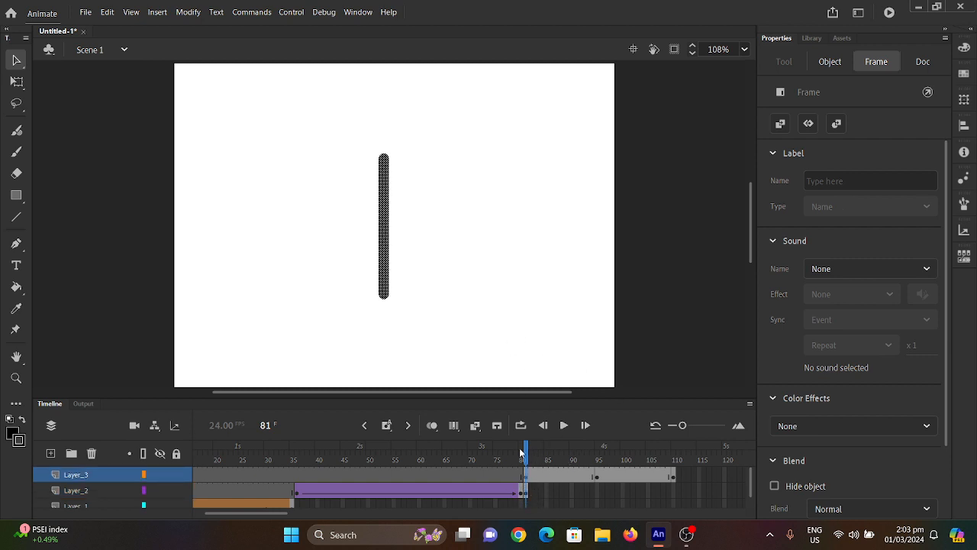
Create shape tweens on Layer_3 between the keyframes at frames 81, 95 and 110, and preview the bending
{"action": "mouse_move", "coordinate": [522, 454]}
{"action": "left_mouse_down"}
{"action": "mouse_move", "coordinate": [677, 461]}
{"action": "mouse_move", "coordinate": [566, 469]}
{"action": "mouse_move", "coordinate": [606, 476]}
{"action": "left_mouse_up"}
{"action": "right_click", "coordinate": [607, 477]}
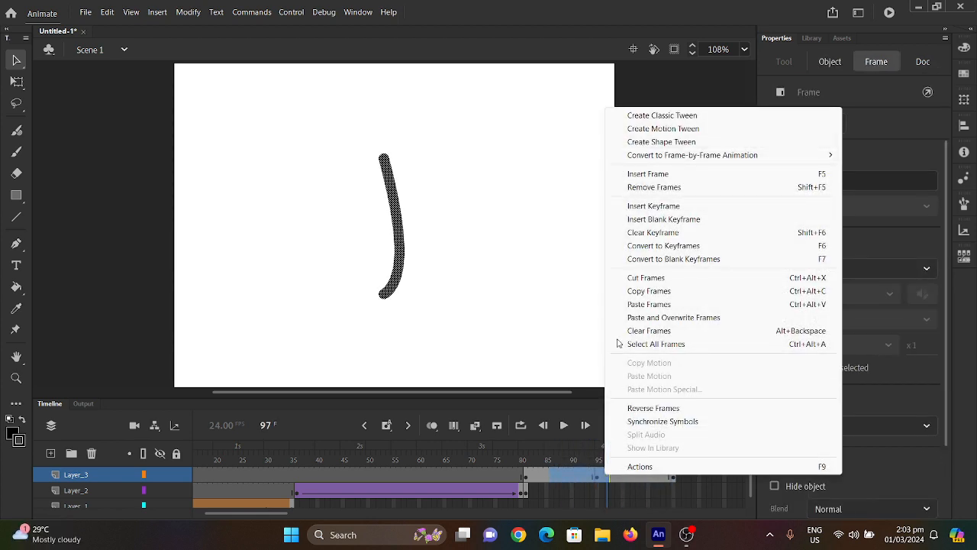
{"action": "left_click", "coordinate": [567, 494]}
{"action": "left_click_drag", "start_coordinate": [546, 478], "coordinate": [628, 478]}
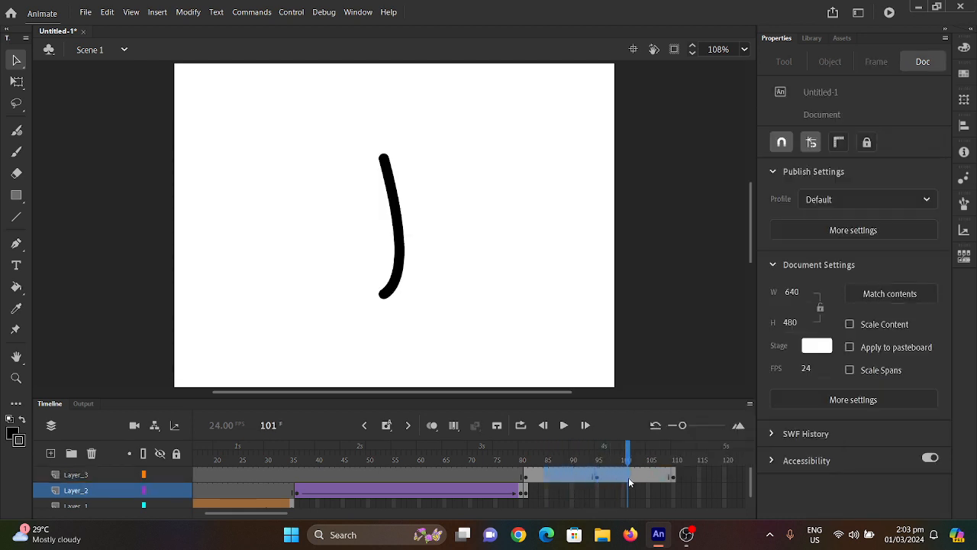
{"action": "right_click", "coordinate": [563, 476]}
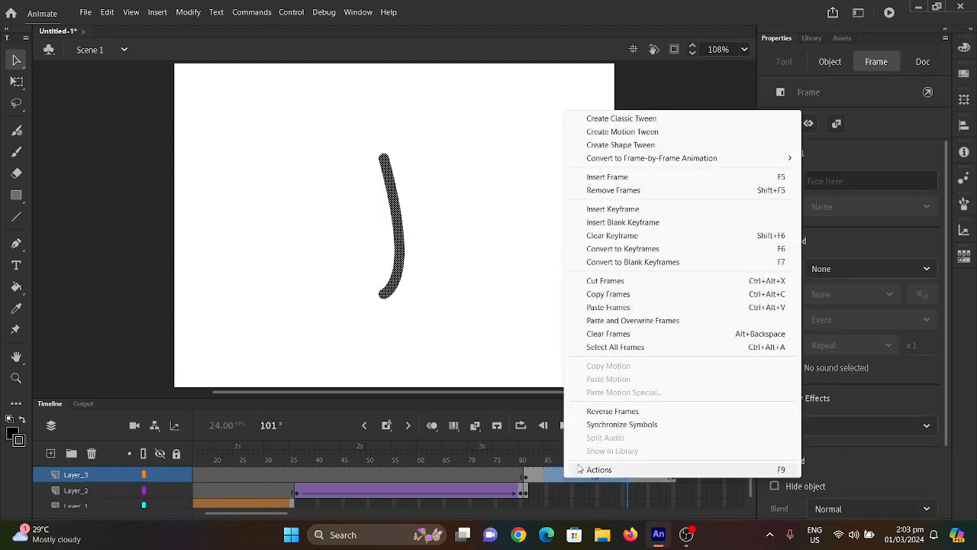
{"action": "left_click", "coordinate": [621, 145]}
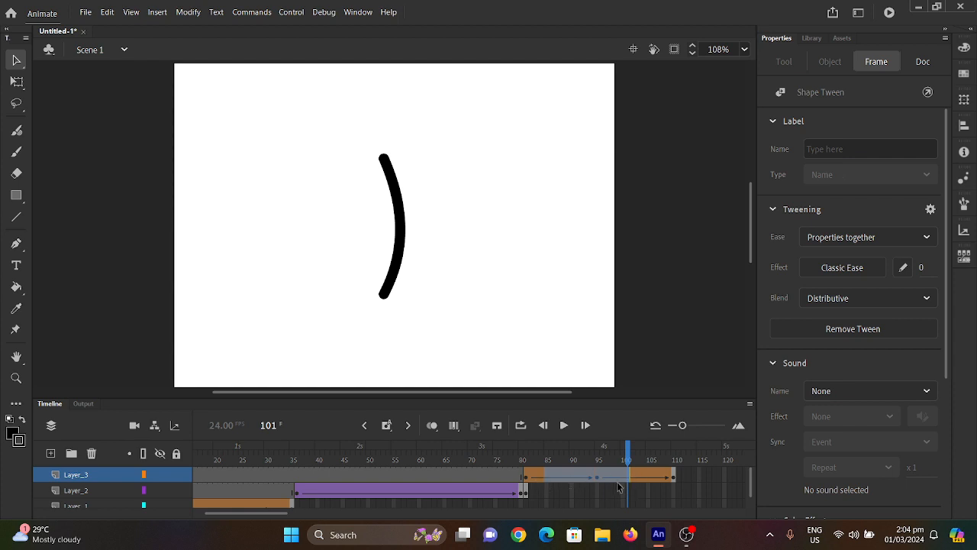
{"action": "left_click_drag", "start_coordinate": [555, 451], "coordinate": [672, 466]}
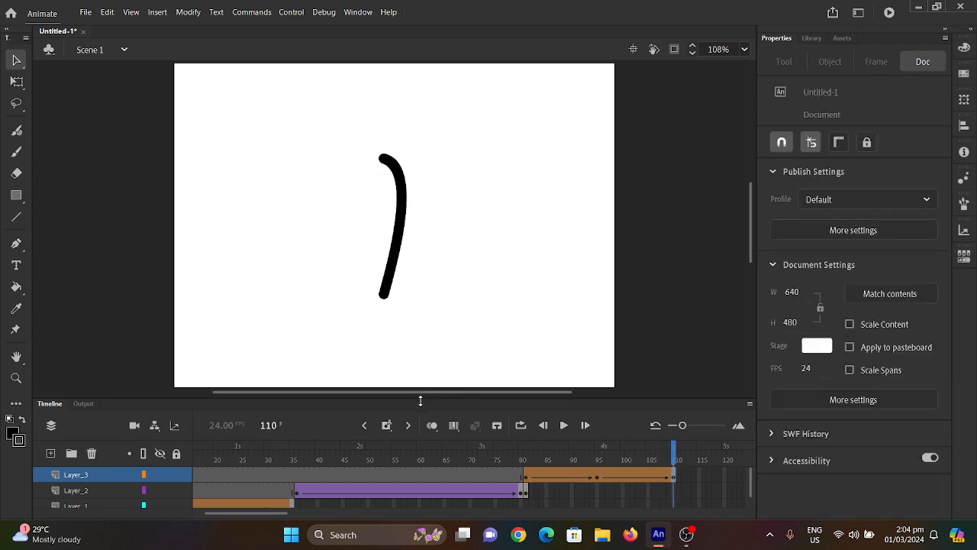
Enlarge the timeline to show all three layers, compare frame 35 of Layer_1 with frame 36 of Layer_2, and play the animation
{"action": "left_click_drag", "start_coordinate": [420, 397], "coordinate": [425, 340]}
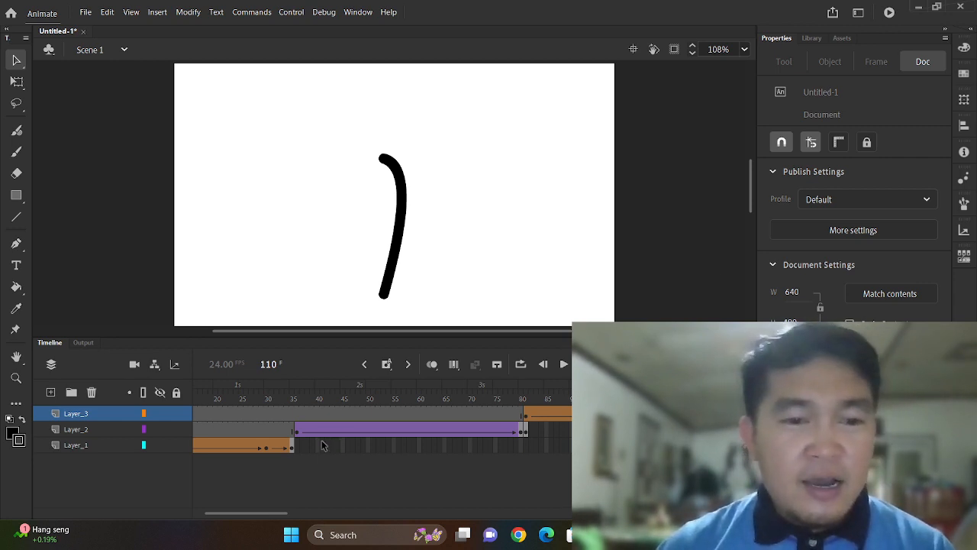
{"action": "left_click", "coordinate": [291, 448]}
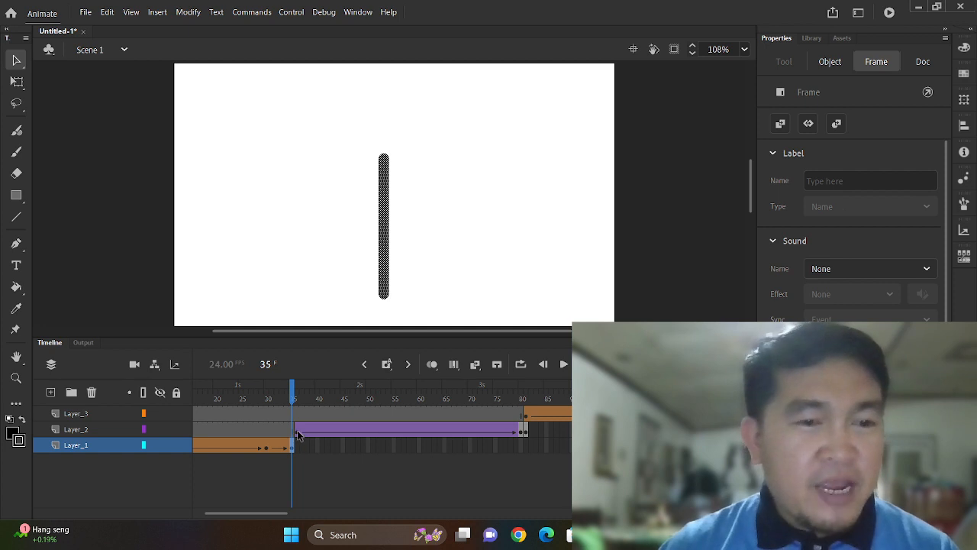
{"action": "left_click", "coordinate": [298, 432]}
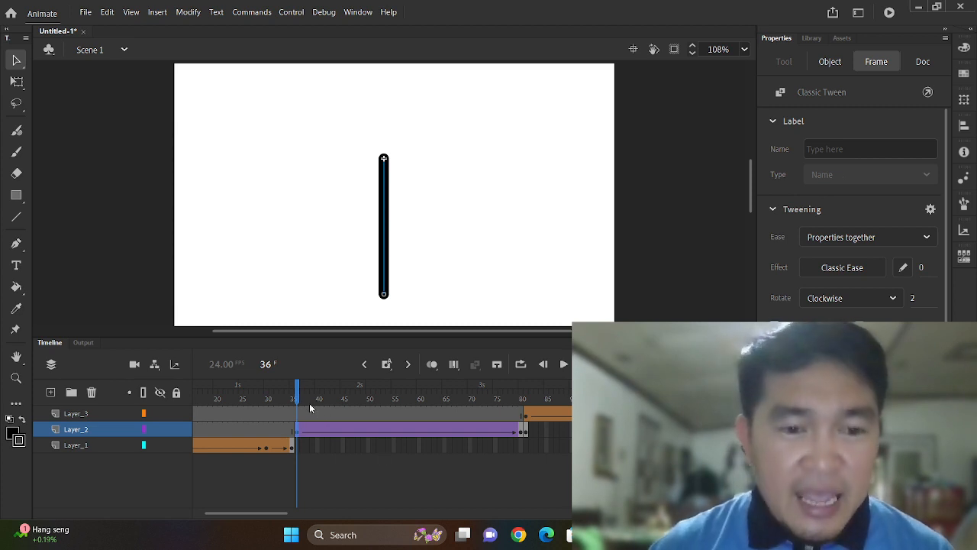
{"action": "key", "text": "Return"}
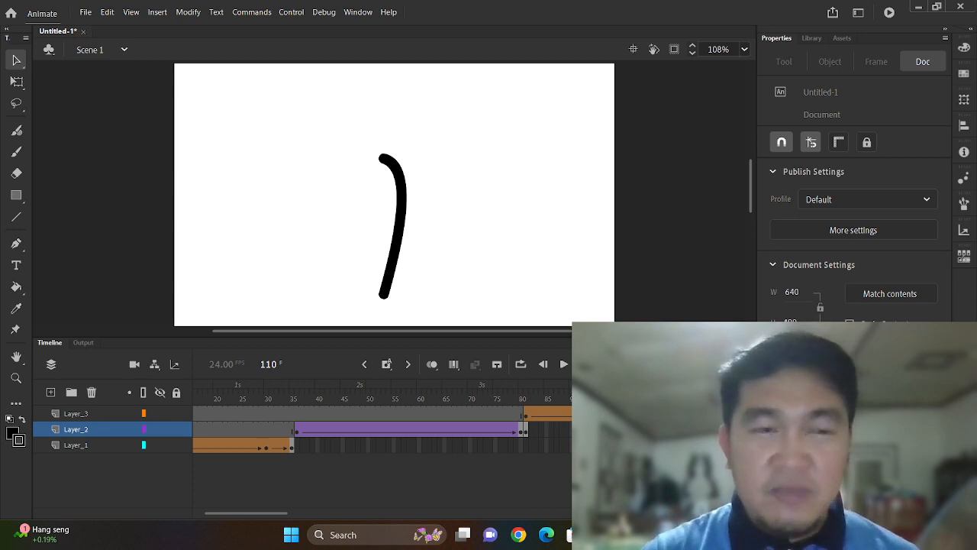
Create a new Standard 640 × 480 ActionScript 3.0 document at 24 fps and try to close Untitled-1 without saving
{"action": "left_click", "coordinate": [86, 13]}
{"action": "left_click", "coordinate": [93, 27]}
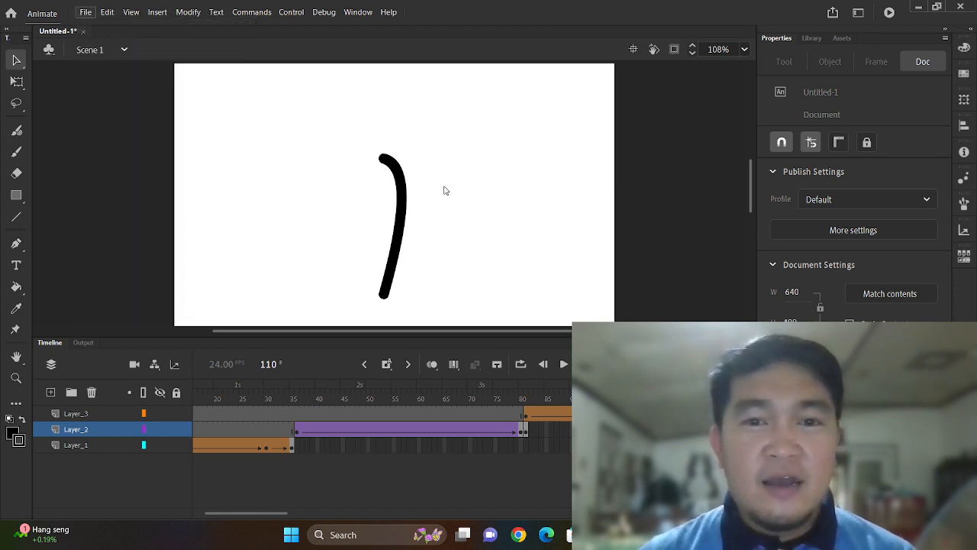
{"action": "key", "text": "ctrl+Return"}
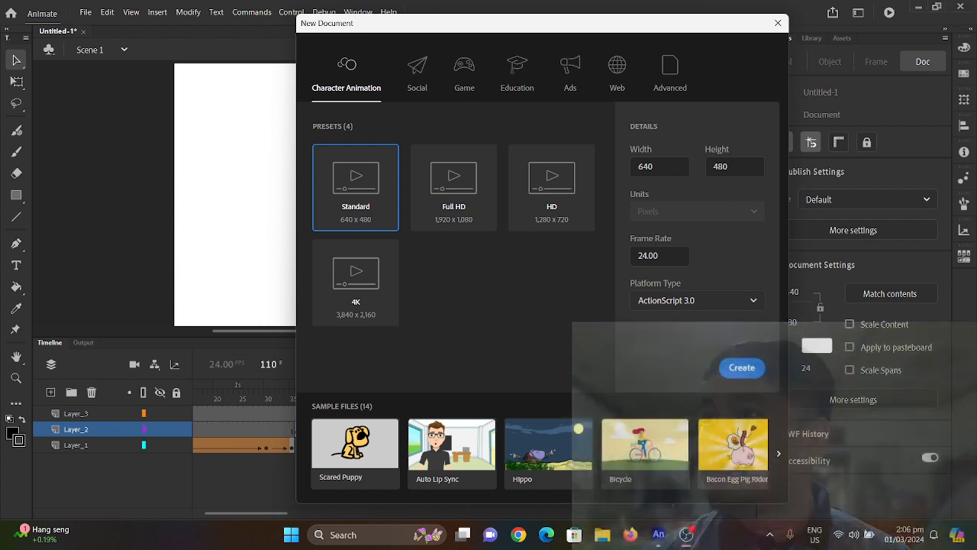
{"action": "left_click", "coordinate": [740, 374]}
{"action": "left_click", "coordinate": [84, 32]}
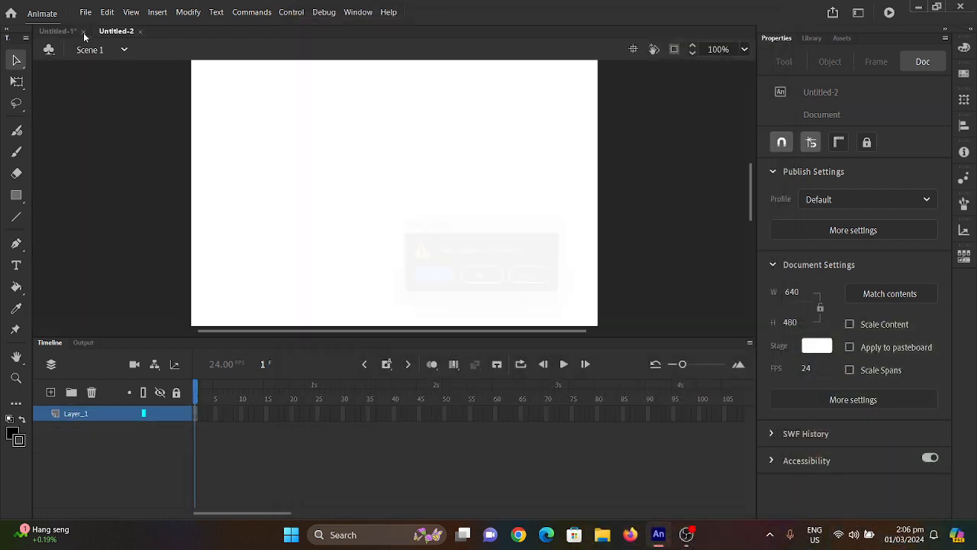
{"action": "left_click", "coordinate": [488, 283]}
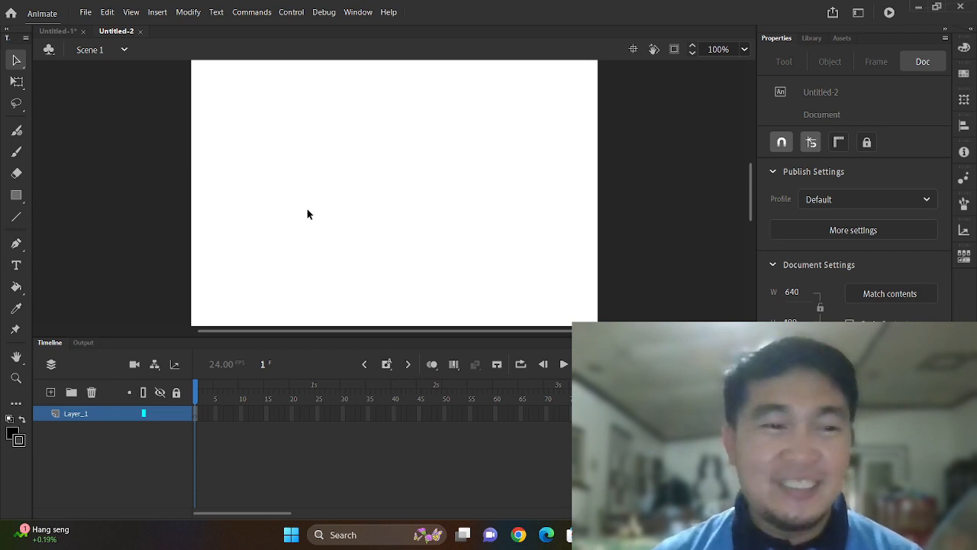
Try a fixed-width static text box about 527 px wide with the sample text "nvndv,zn,vmznxmvnxz,cvnzvncmnzc", and delete it
{"action": "left_click", "coordinate": [18, 266]}
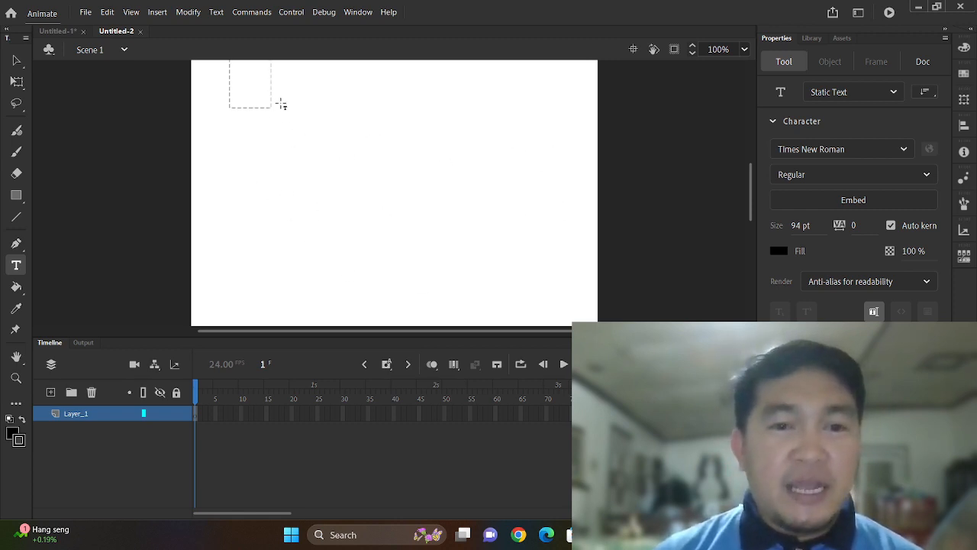
{"action": "left_click_drag", "start_coordinate": [281, 104], "coordinate": [562, 133]}
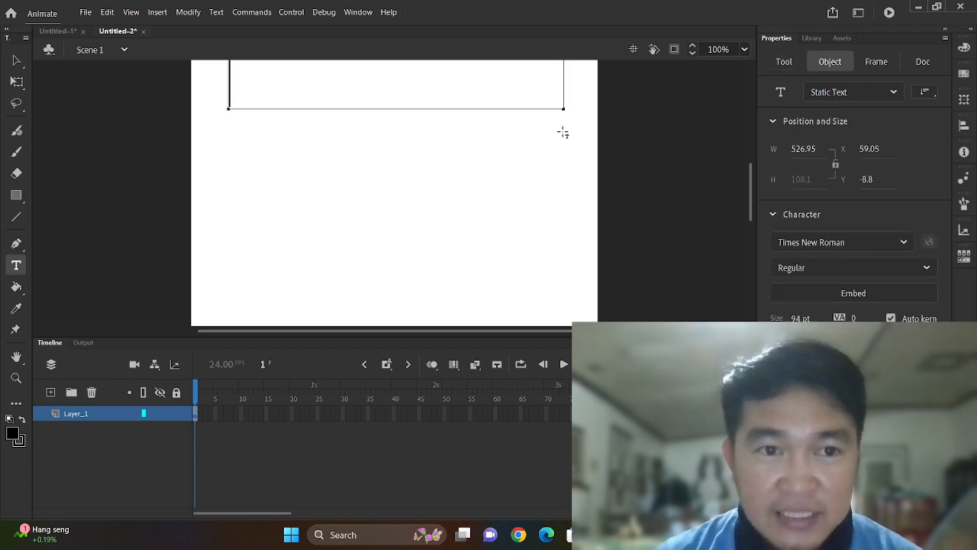
{"action": "type", "text": "nvndv,zn,vmznxmvnxz,cvnzvncmnzc"}
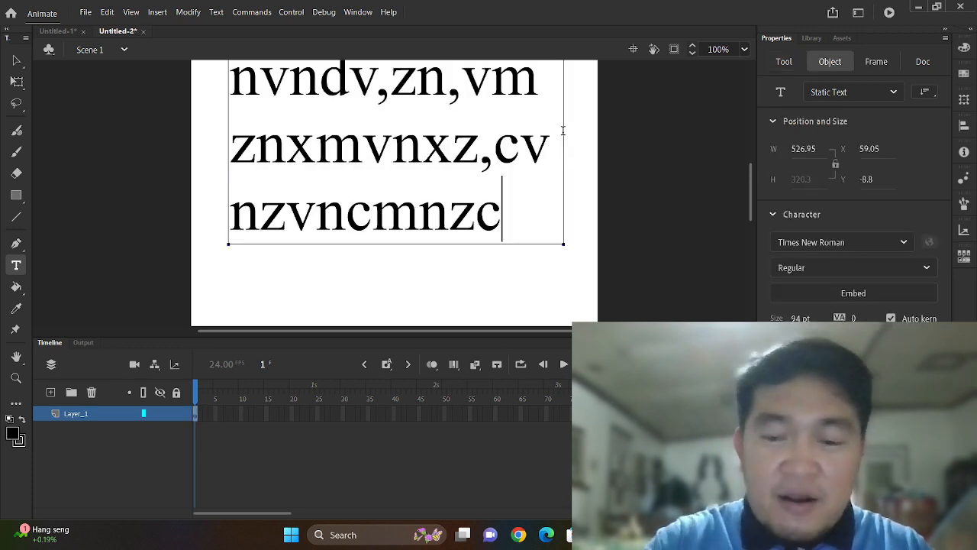
{"action": "key", "text": "Escape"}
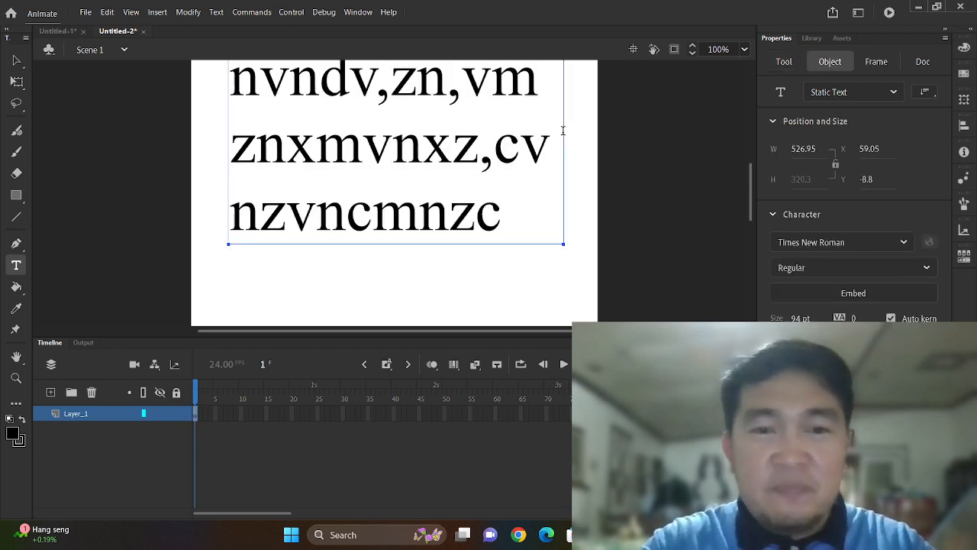
{"action": "key", "text": "Delete"}
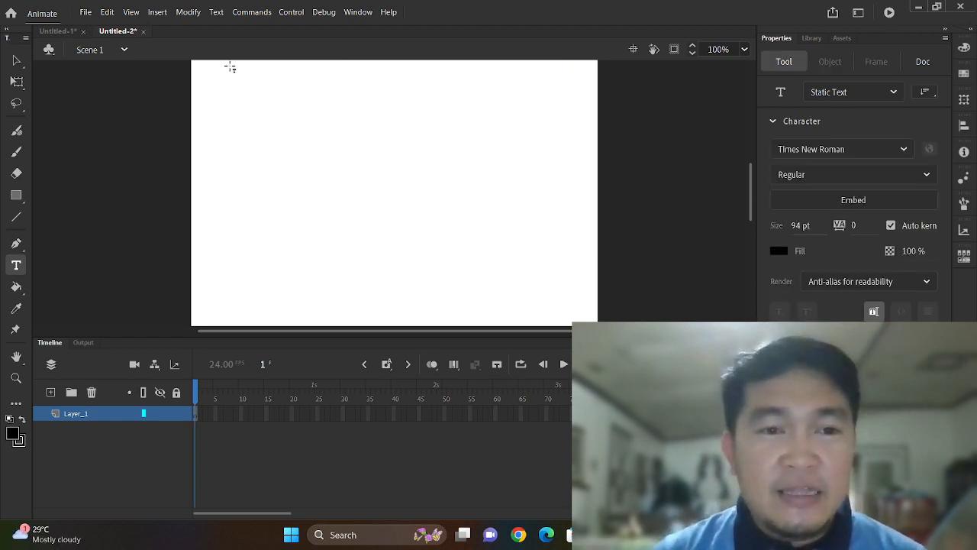
Place an expanding single-line static text reading "askdfjkadfjka" in the middle of the stage
{"action": "left_click", "coordinate": [257, 204]}
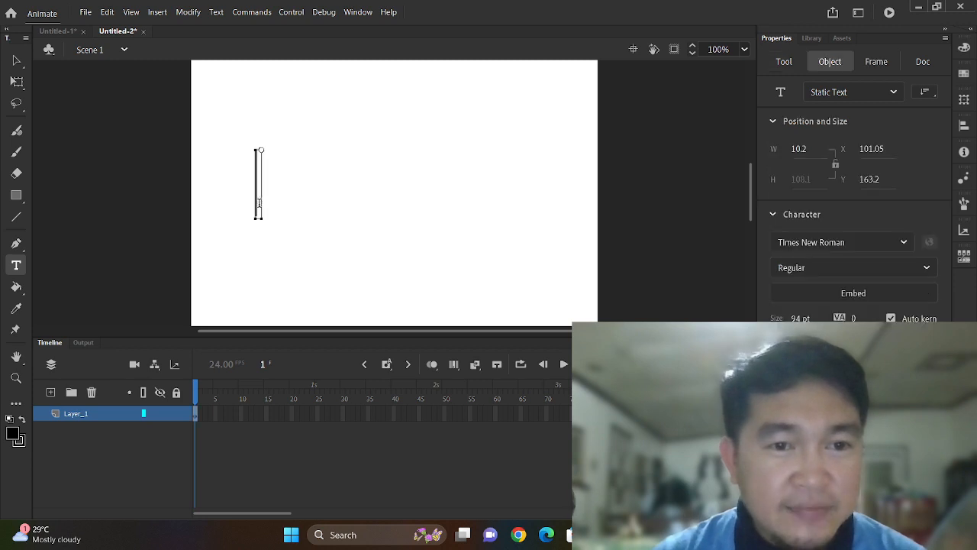
{"action": "type", "text": "askdfjkadfjka"}
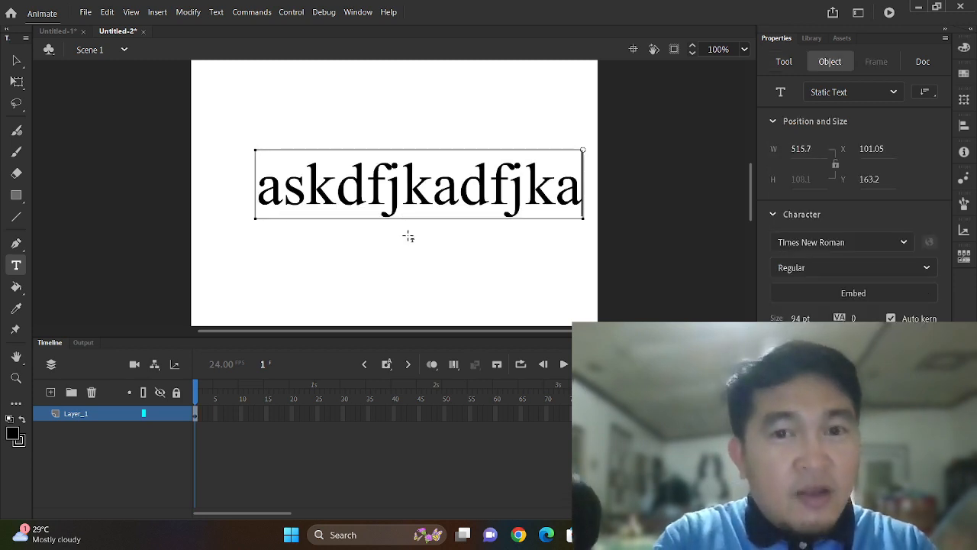
{"action": "type", "text": "dkaskd"}
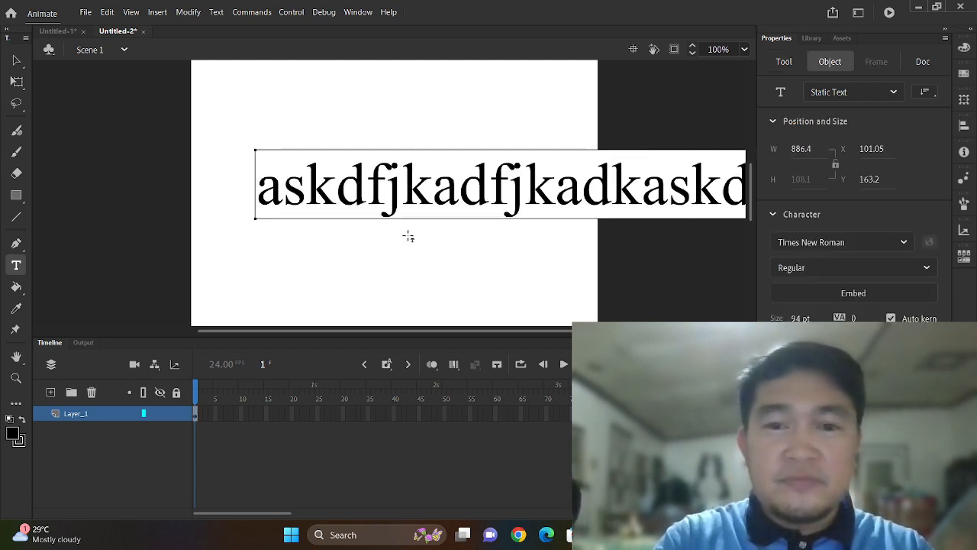
Try lengthening and shortening the sample text on one line, ending with the text "askdfjkajS"
{"action": "key", "text": "BackSpace"}
{"action": "key", "text": "BackSpace"}
{"action": "key", "text": "BackSpace"}
{"action": "key", "text": "BackSpace"}
{"action": "key", "text": "BackSpace"}
{"action": "key", "text": "BackSpace"}
{"action": "key", "text": "BackSpace"}
{"action": "key", "text": "BackSpace"}
{"action": "key", "text": "BackSpace"}
{"action": "key", "text": "BackSpace"}
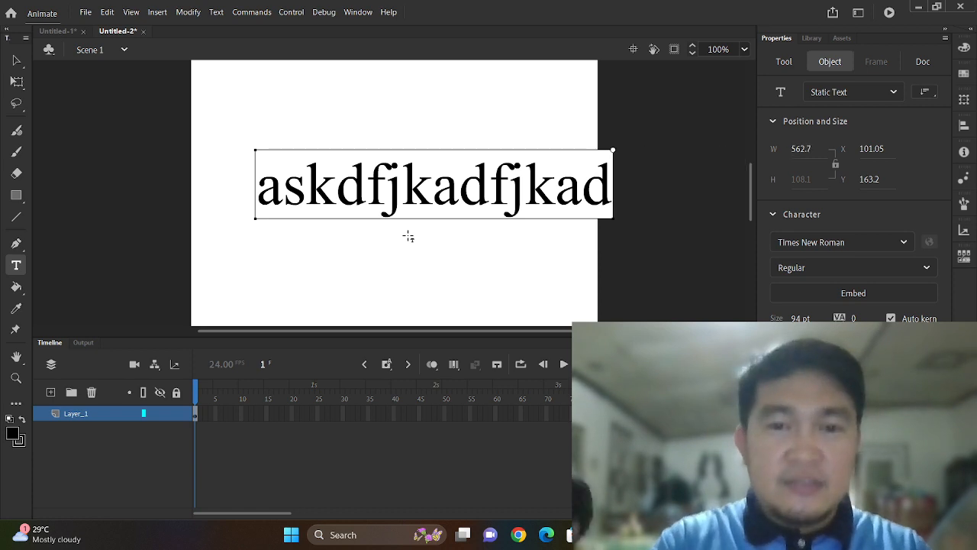
{"action": "key", "text": "BackSpace"}
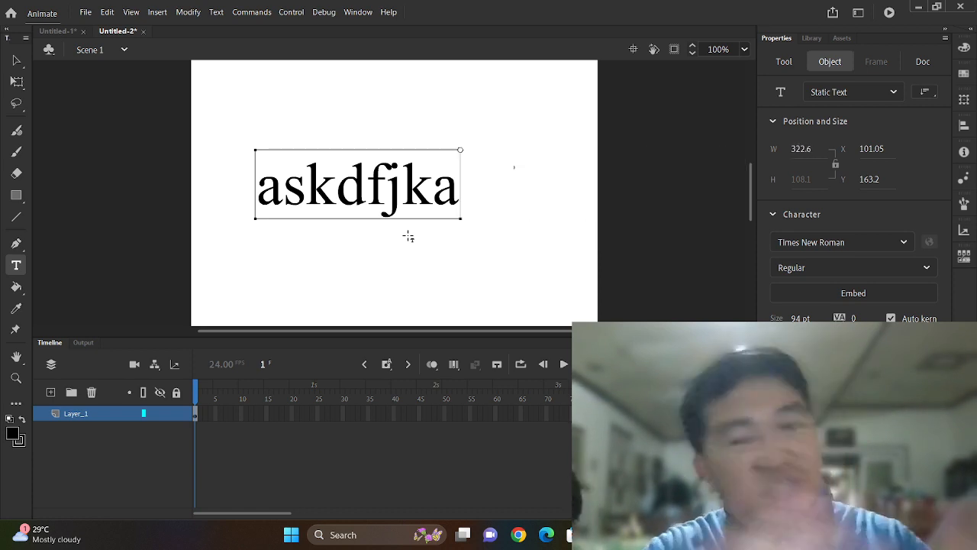
{"action": "key", "text": "Caps_Lock"}
{"action": "type", "text": "jSDKAJD"}
{"action": "key", "text": "BackSpace"}
{"action": "key", "text": "BackSpace"}
{"action": "key", "text": "BackSpace"}
{"action": "key", "text": "BackSpace"}
{"action": "key", "text": "BackSpace"}
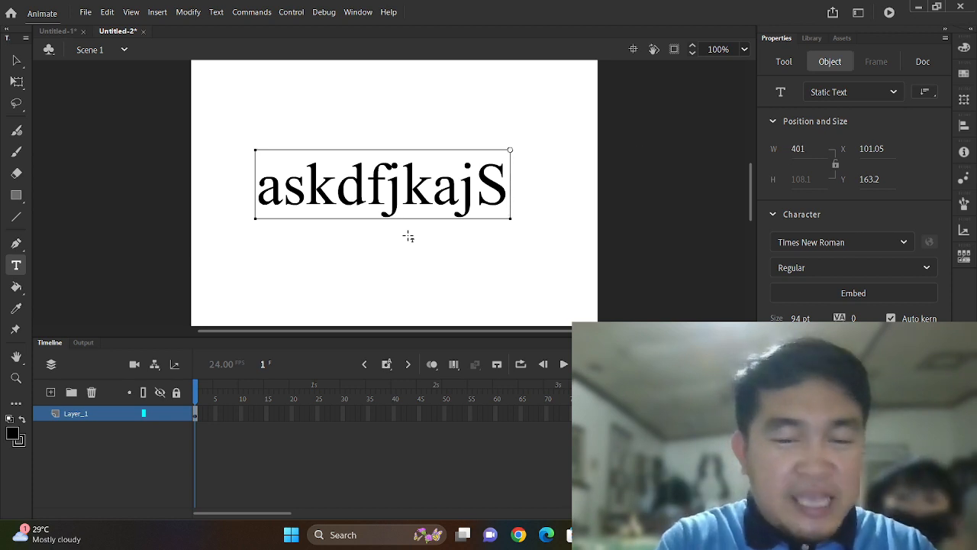
Add a second line reading "ASJDHFJADSH" to the sample text, and delete the whole text block
{"action": "key", "text": "Return"}
{"action": "type", "text": "ASJDHFJADSH"}
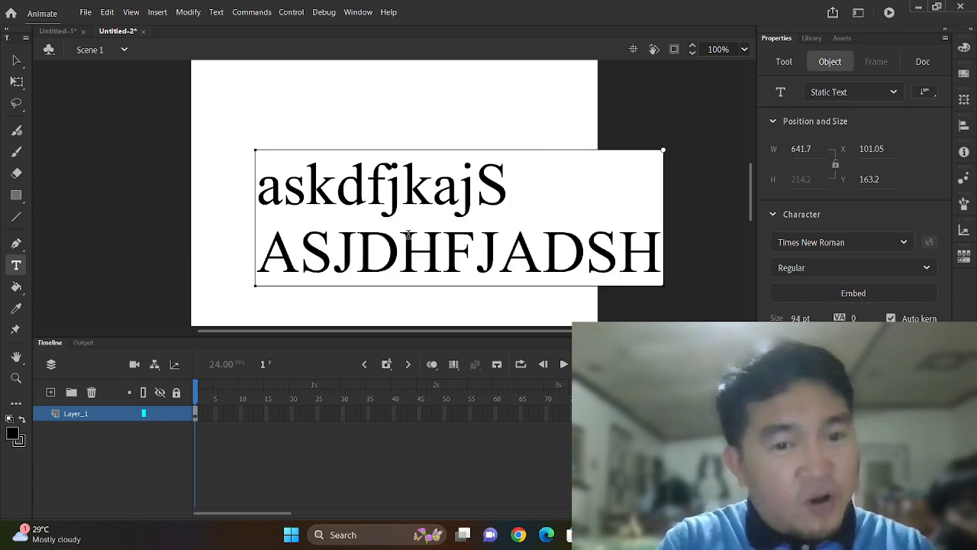
{"action": "key", "text": "Escape"}
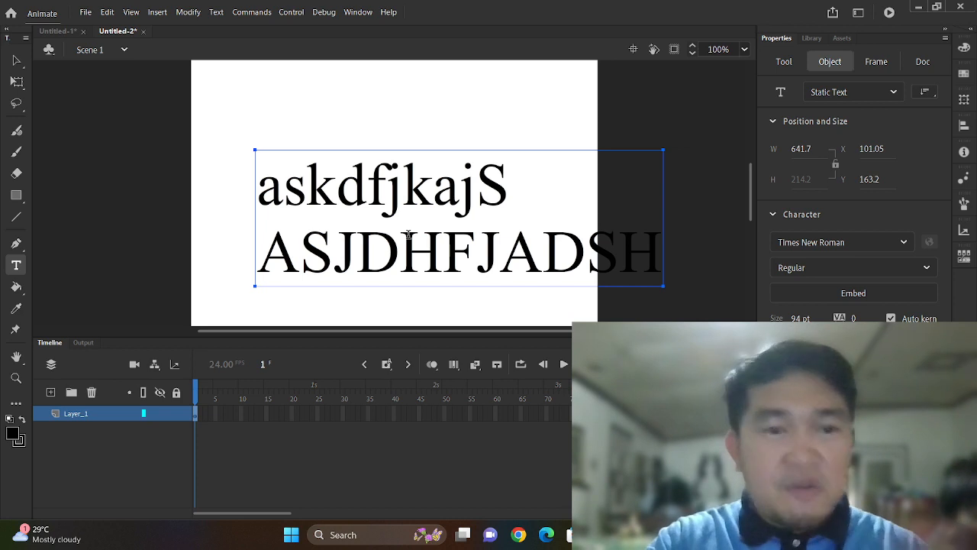
{"action": "key", "text": "Delete"}
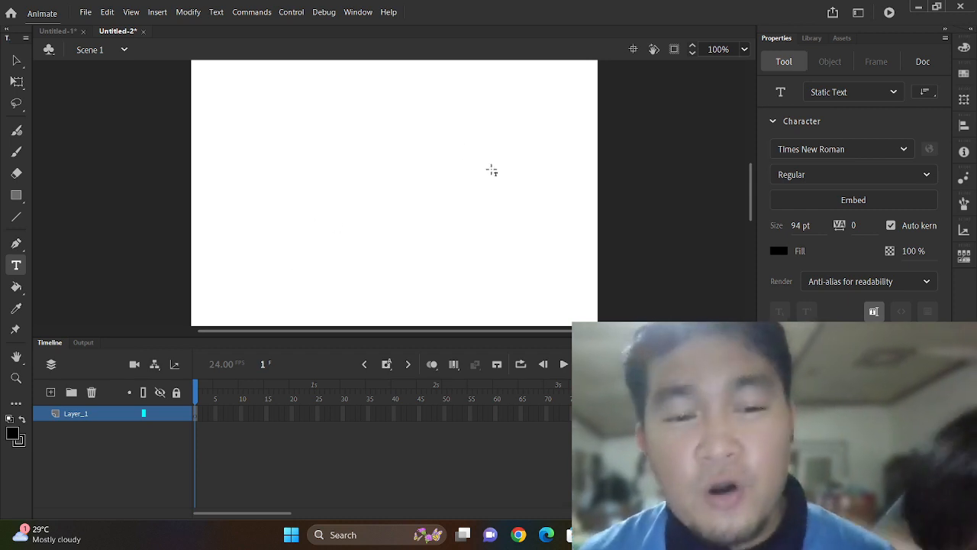
Place an expanding static text reading "Hello," on the upper part of the stage and move it to about X 162, Y 112
{"action": "left_click", "coordinate": [290, 158]}
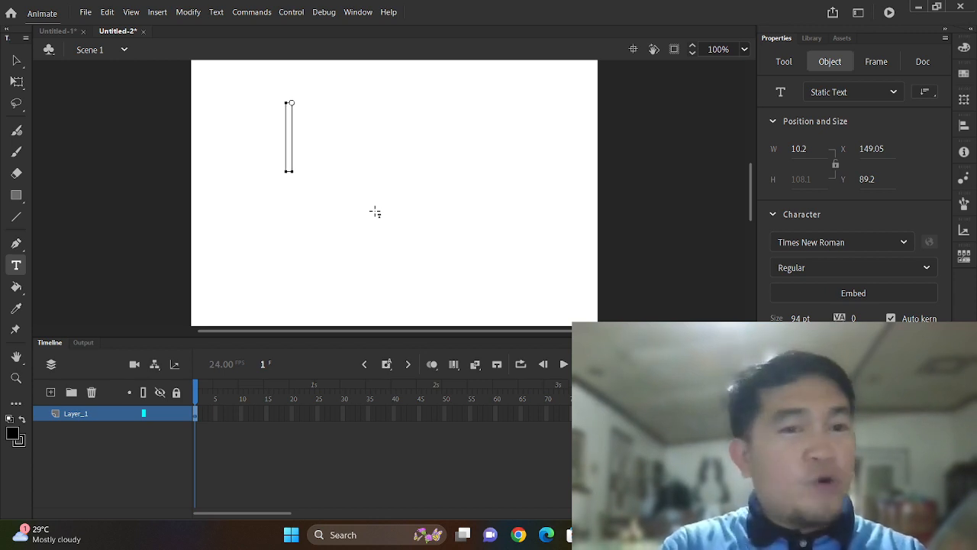
{"action": "type", "text": "h"}
{"action": "key", "text": "BackSpace"}
{"action": "key", "text": "Caps_Lock"}
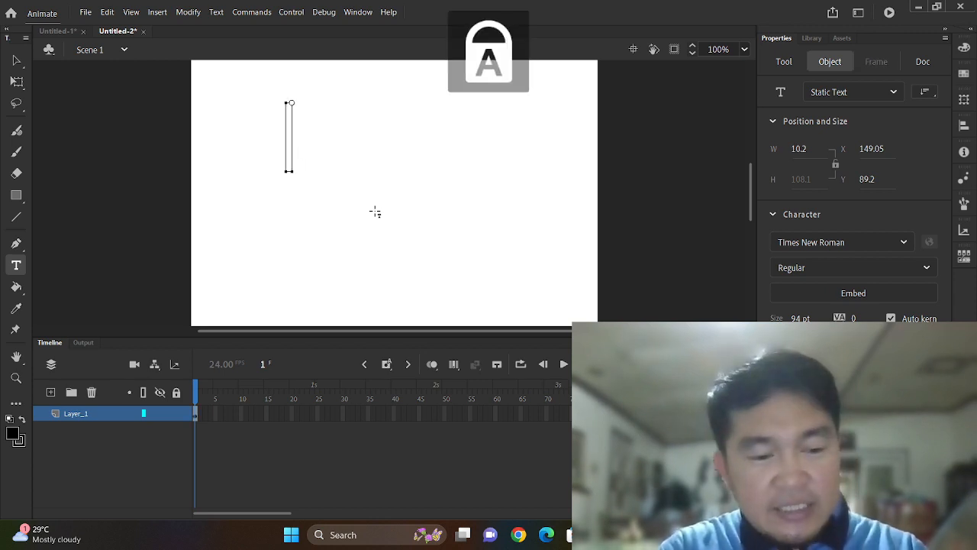
{"action": "key", "text": "Caps_Lock"}
{"action": "type", "text": "Hello"}
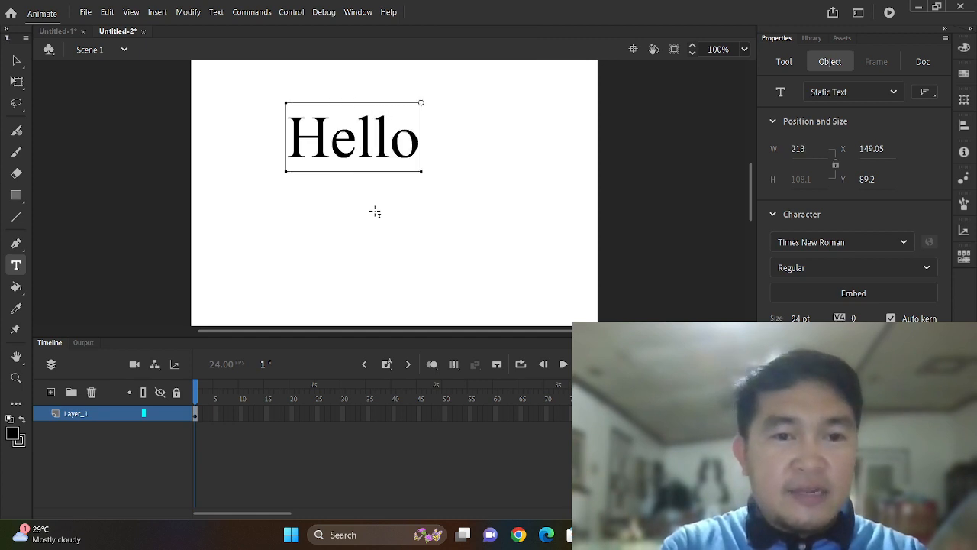
{"action": "type", "text": ","}
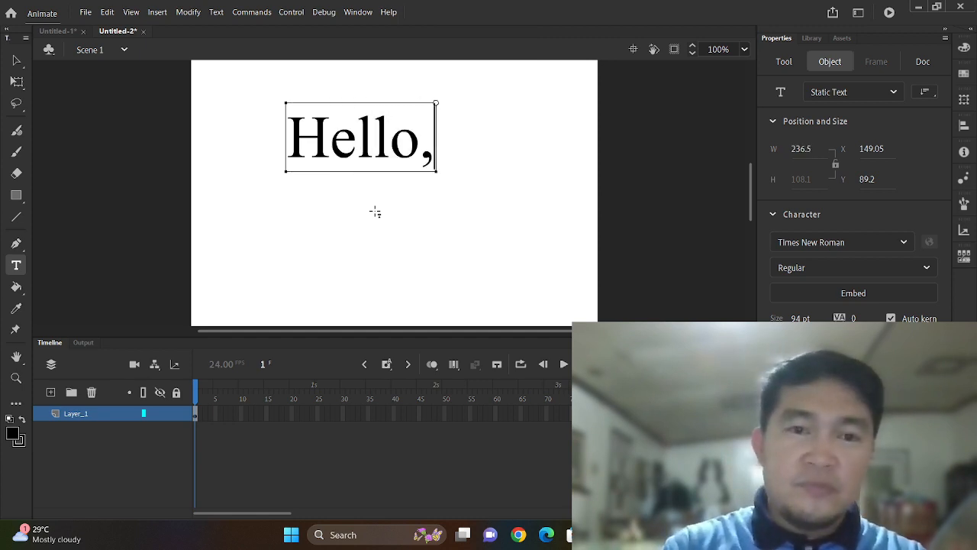
{"action": "left_click", "coordinate": [14, 61]}
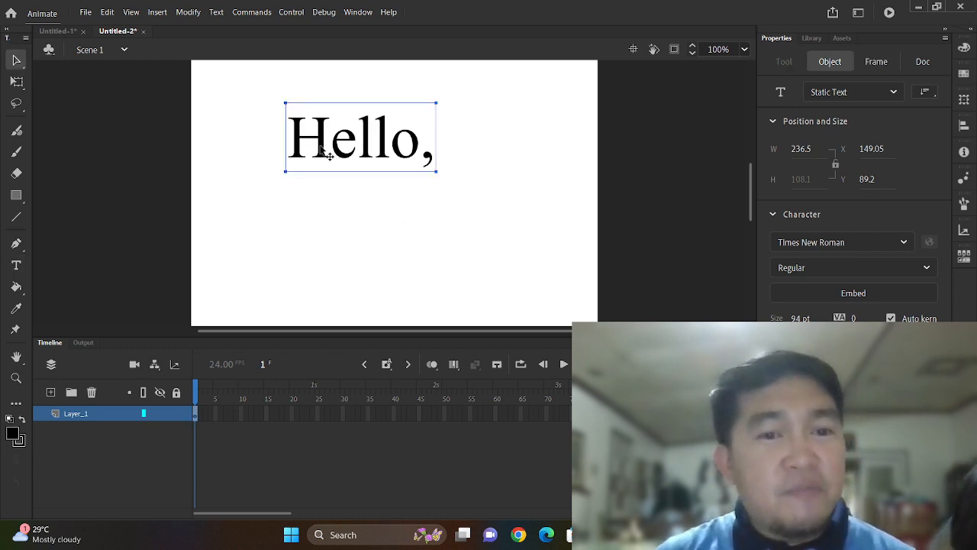
{"action": "left_click_drag", "start_coordinate": [327, 152], "coordinate": [338, 171]}
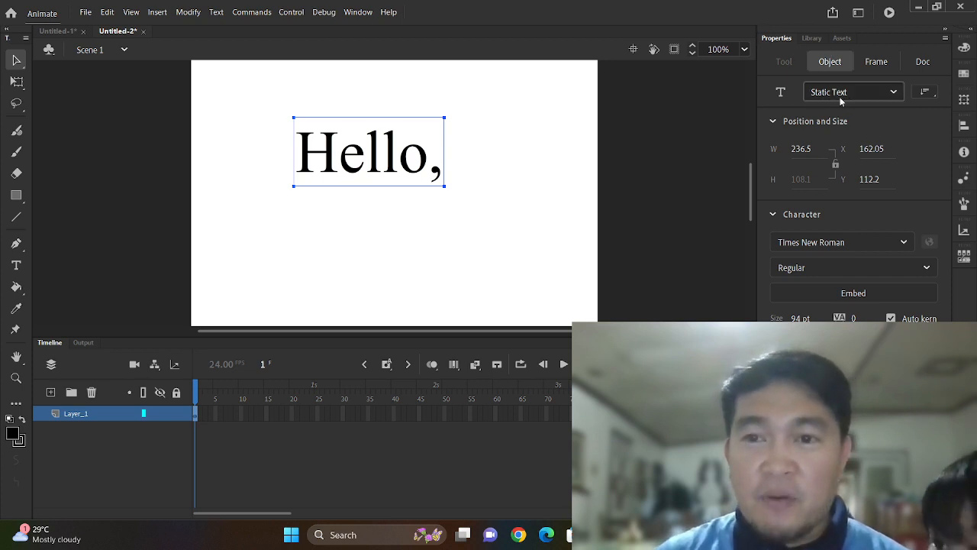
Change the font of the "Hello," text to Tw Cen MT Condensed Extra Bold
{"action": "left_click", "coordinate": [837, 242]}
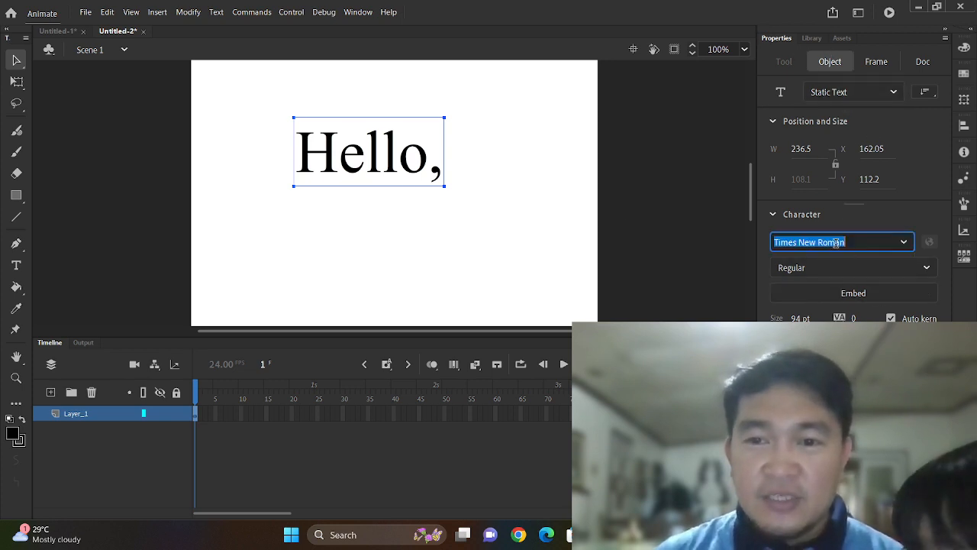
{"action": "left_click", "coordinate": [904, 243]}
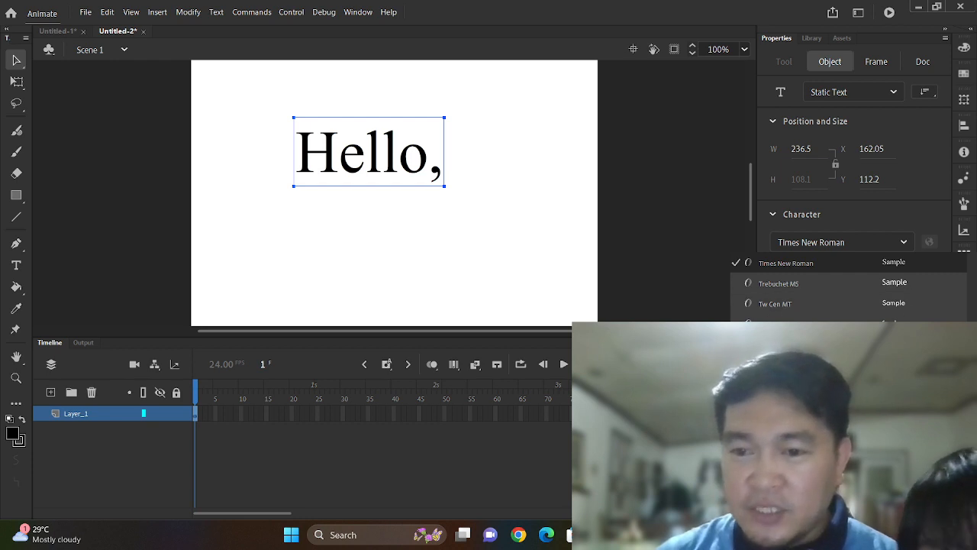
{"action": "scroll", "coordinate": [848, 287], "scroll_direction": "down", "scroll_amount": 1}
{"action": "scroll", "coordinate": [847, 287], "scroll_direction": "up", "scroll_amount": 1}
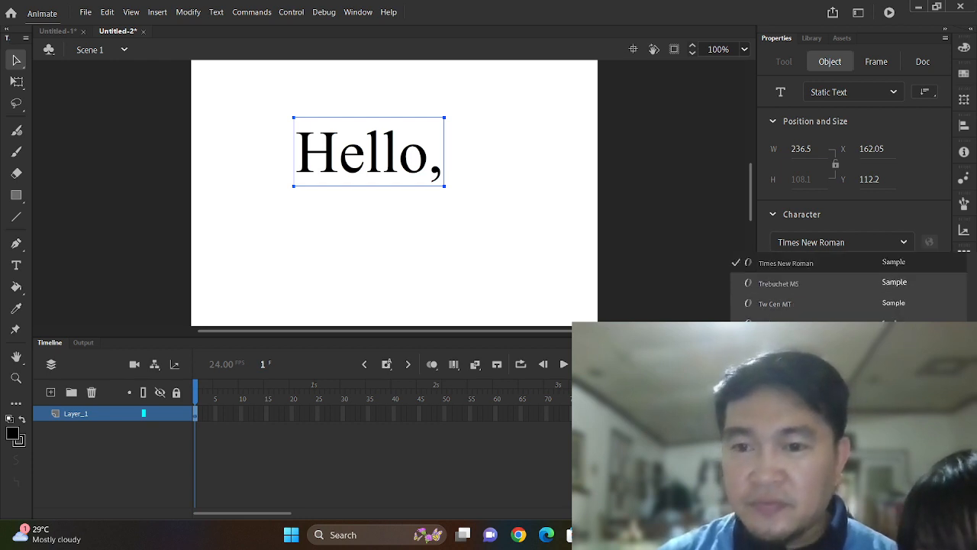
{"action": "left_click", "coordinate": [846, 303]}
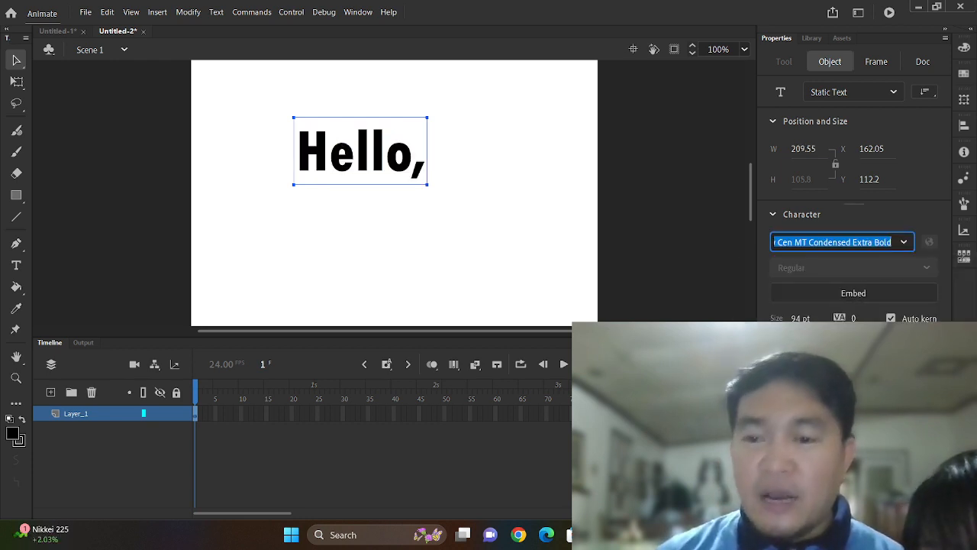
Set the size of the "Hello," text to 200 pt and move it to about X 74, Y 52
{"action": "left_click_drag", "start_coordinate": [801, 318], "coordinate": [880, 318]}
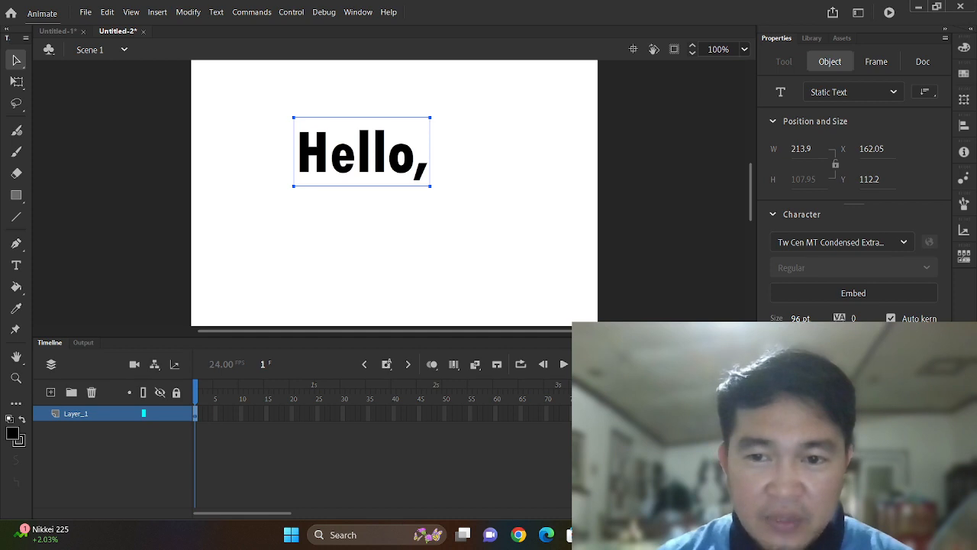
{"action": "left_click", "coordinate": [802, 318]}
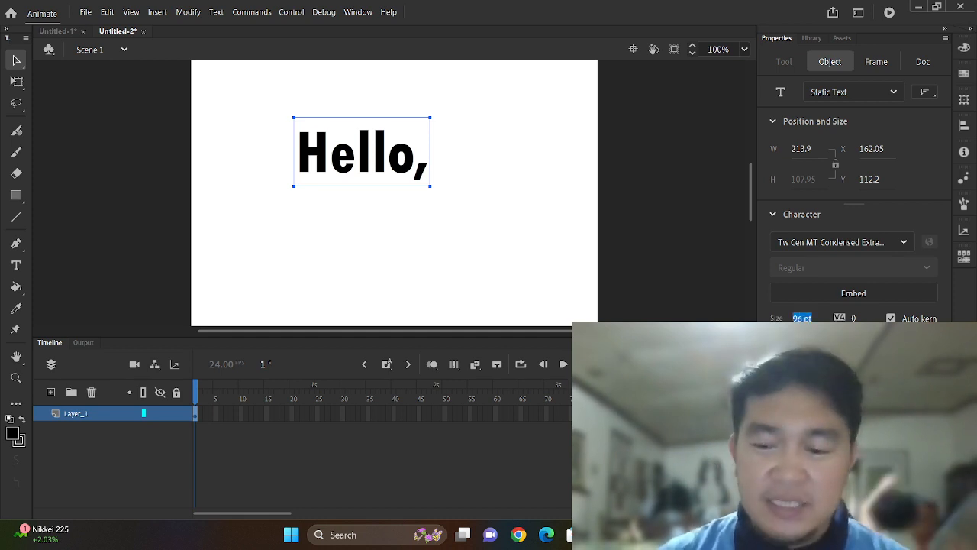
{"action": "type", "text": "200"}
{"action": "key", "text": "Return"}
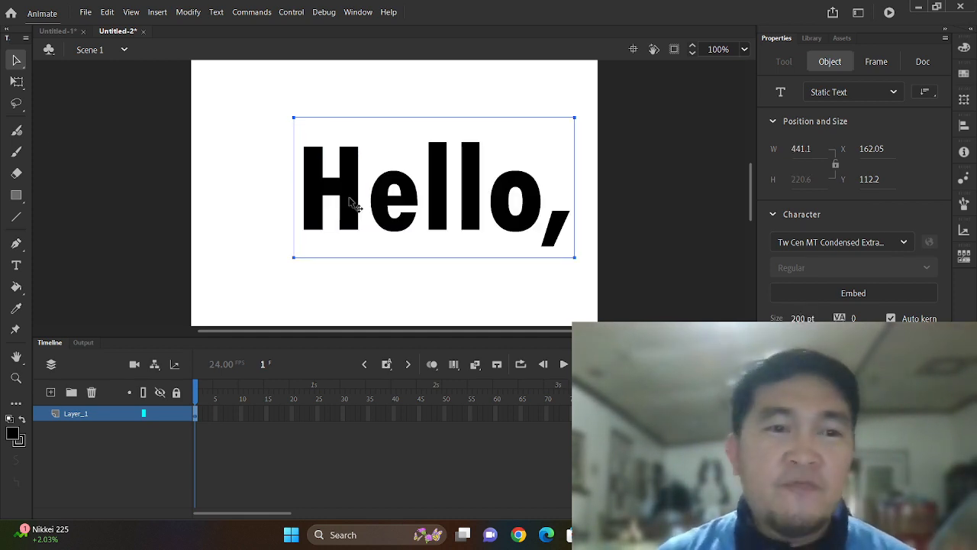
{"action": "left_click", "coordinate": [13, 60]}
{"action": "left_click_drag", "start_coordinate": [435, 210], "coordinate": [384, 181]}
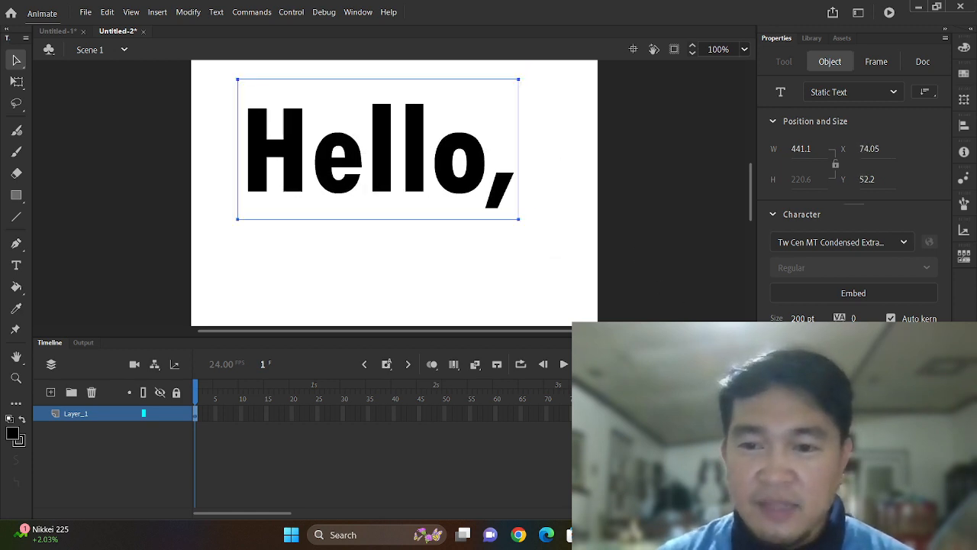
Tighten the letter spacing of the "Hello," text to -17 and raise the text to about Y 39
{"action": "mouse_move", "coordinate": [854, 318]}
{"action": "left_mouse_down"}
{"action": "mouse_move", "coordinate": [794, 318]}
{"action": "mouse_move", "coordinate": [837, 317]}
{"action": "left_mouse_up"}
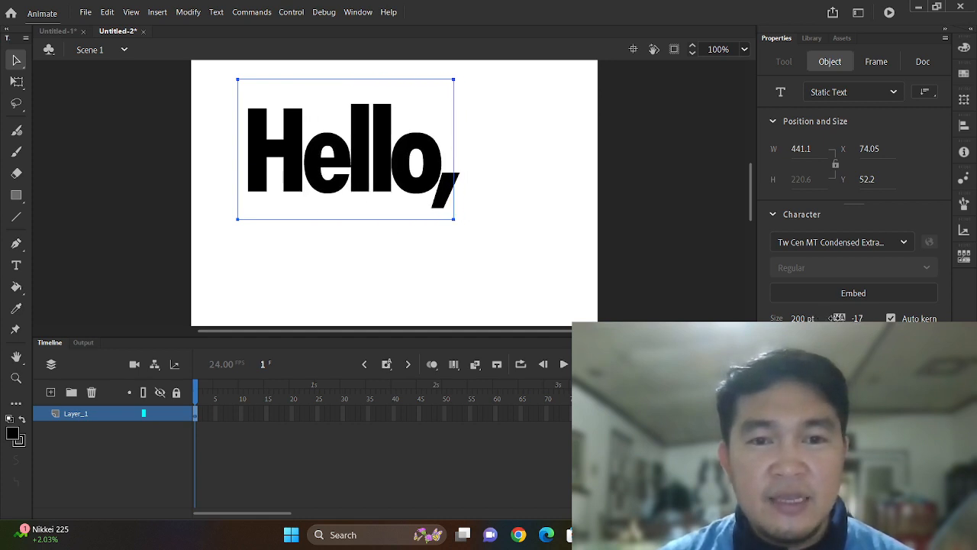
{"action": "left_click_drag", "start_coordinate": [319, 132], "coordinate": [352, 160]}
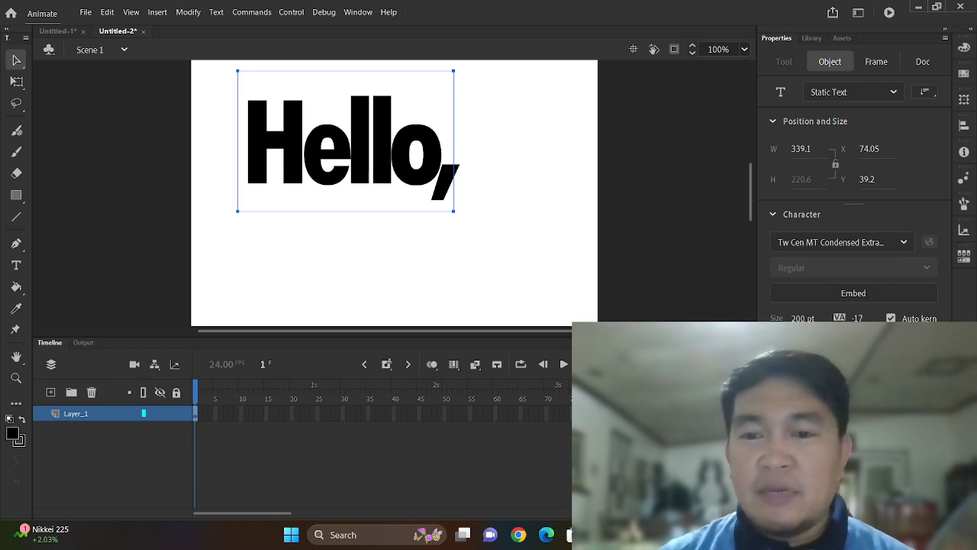
Give the "Hello," text a deep blue fill and move it to about X 61, leaving it deselected
{"action": "left_click", "coordinate": [780, 343]}
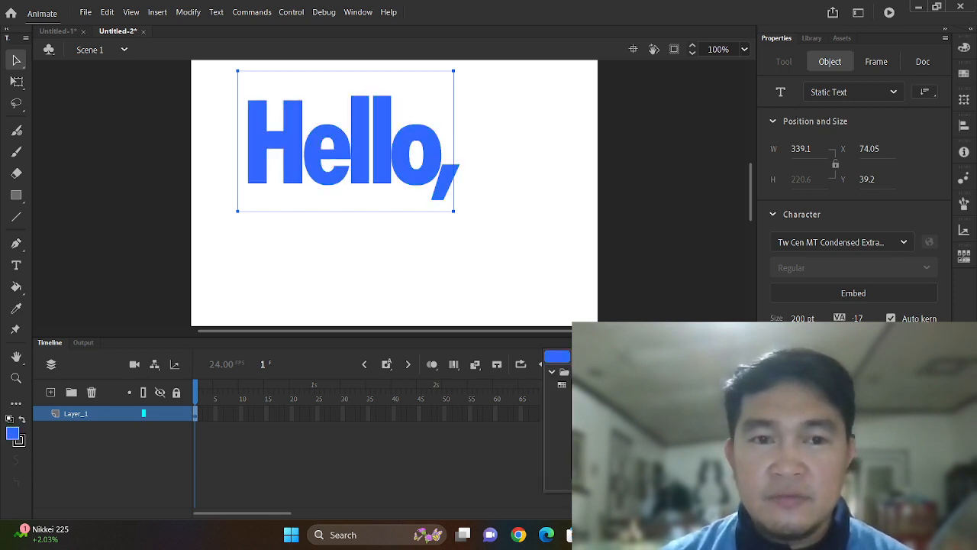
{"action": "left_click", "coordinate": [642, 425]}
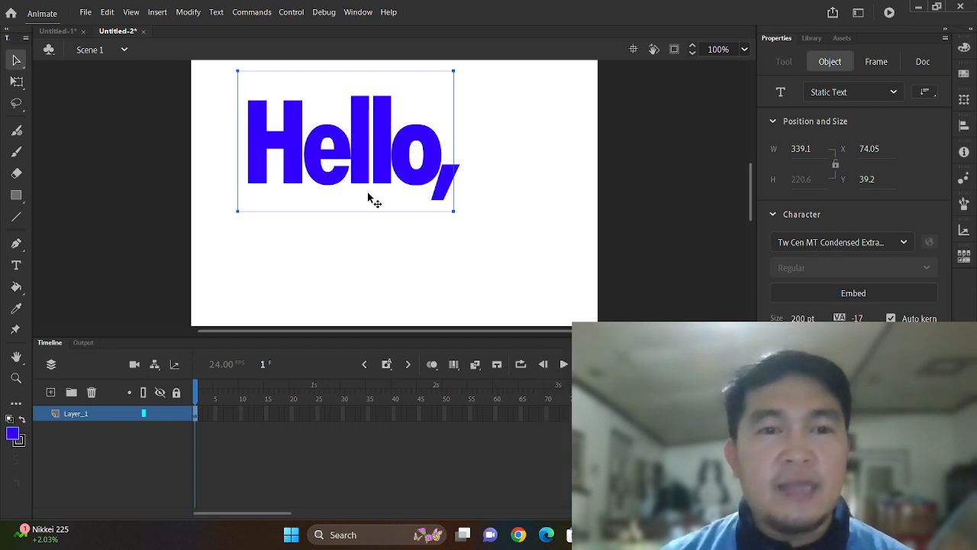
{"action": "mouse_move", "coordinate": [370, 179]}
{"action": "left_mouse_down"}
{"action": "mouse_move", "coordinate": [348, 179]}
{"action": "mouse_move", "coordinate": [365, 181]}
{"action": "left_mouse_up"}
{"action": "left_click", "coordinate": [421, 236]}
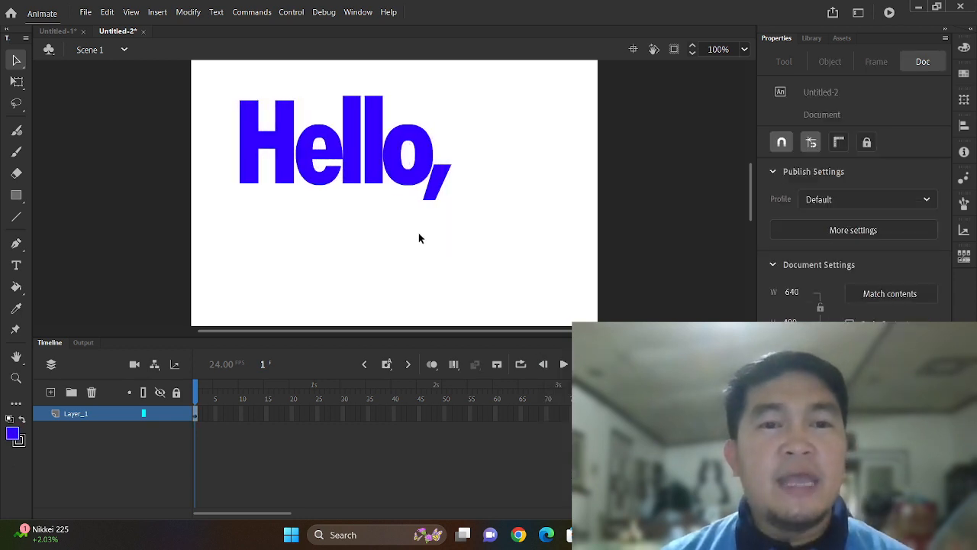
Duplicate the "Hello," text diagonally below the original, shift the copy to about X 246, Y 203, and delete it
{"action": "left_click", "coordinate": [378, 177]}
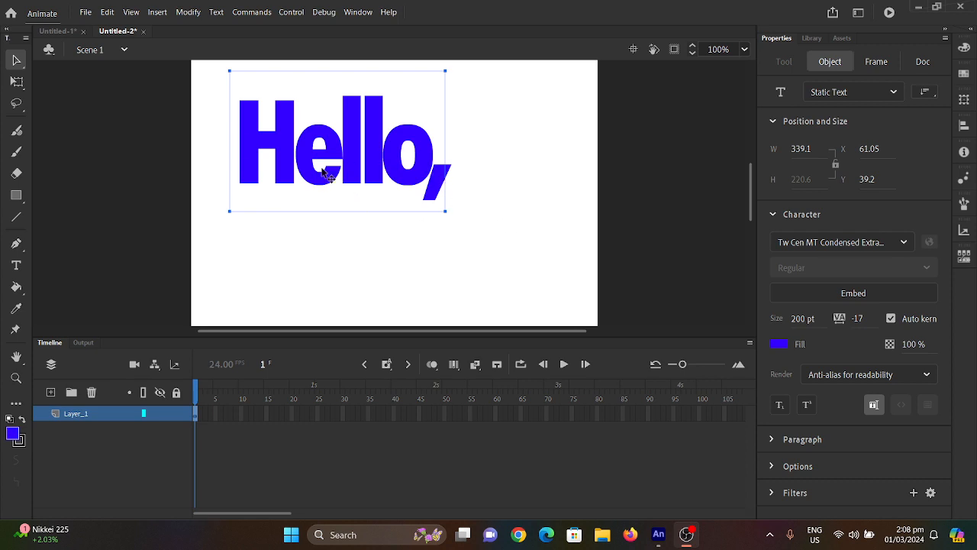
{"action": "left_click_drag", "start_coordinate": [304, 162], "coordinate": [410, 262]}
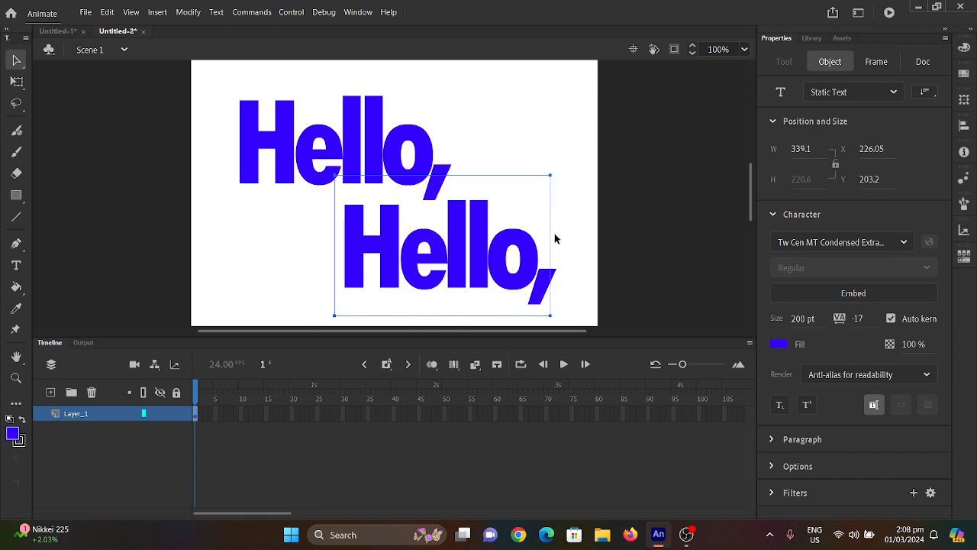
{"action": "mouse_move", "coordinate": [543, 269]}
{"action": "left_mouse_down"}
{"action": "mouse_move", "coordinate": [501, 258]}
{"action": "mouse_move", "coordinate": [535, 277]}
{"action": "mouse_move", "coordinate": [427, 279]}
{"action": "mouse_move", "coordinate": [540, 271]}
{"action": "left_mouse_up"}
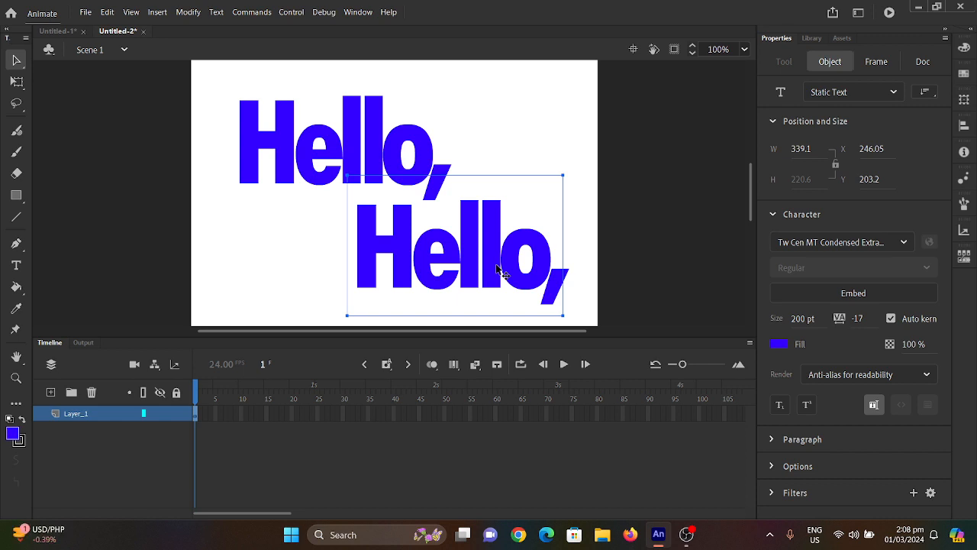
{"action": "key", "text": "Delete"}
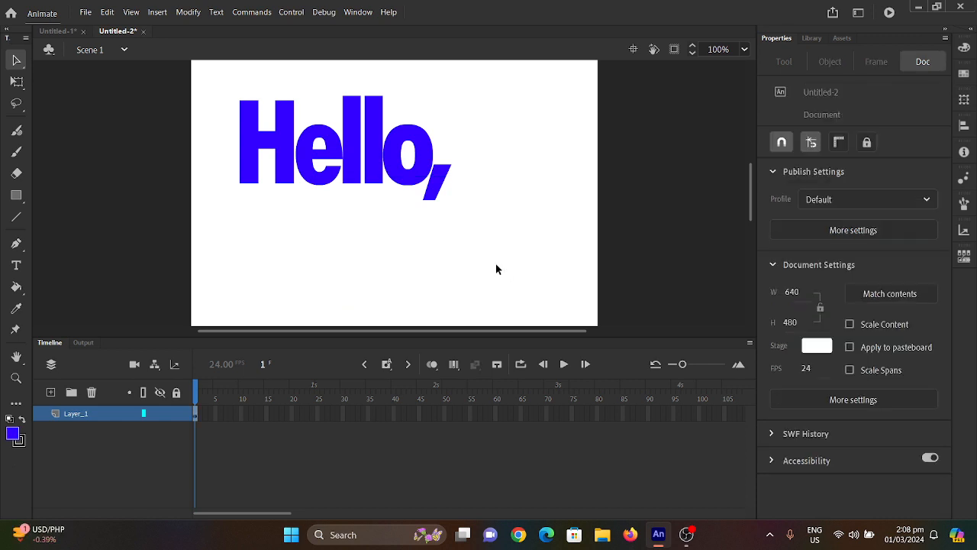
Copy the "Hello," text, paste it in the center, and move the copy below the original to about X 118, Y 208
{"action": "right_click", "coordinate": [373, 171]}
{"action": "left_click", "coordinate": [420, 207]}
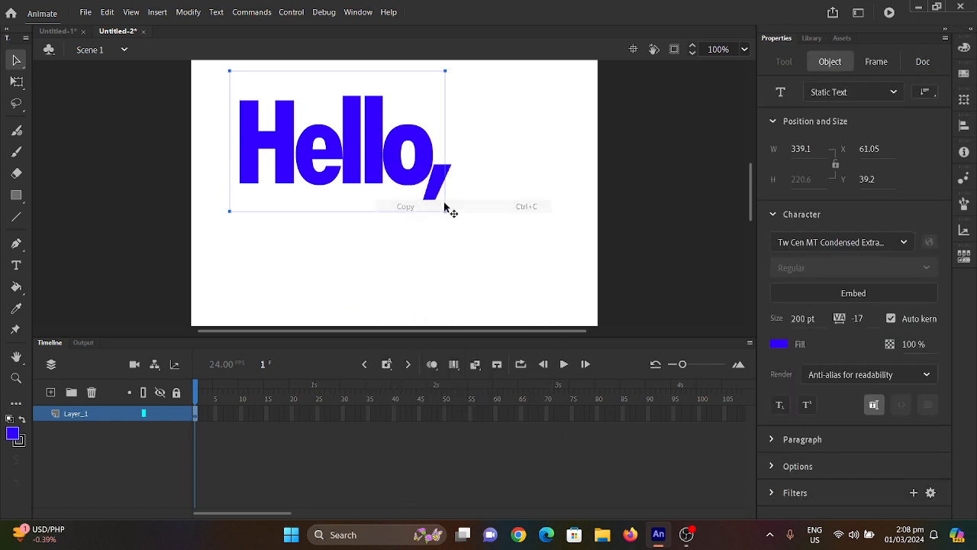
{"action": "right_click", "coordinate": [530, 149]}
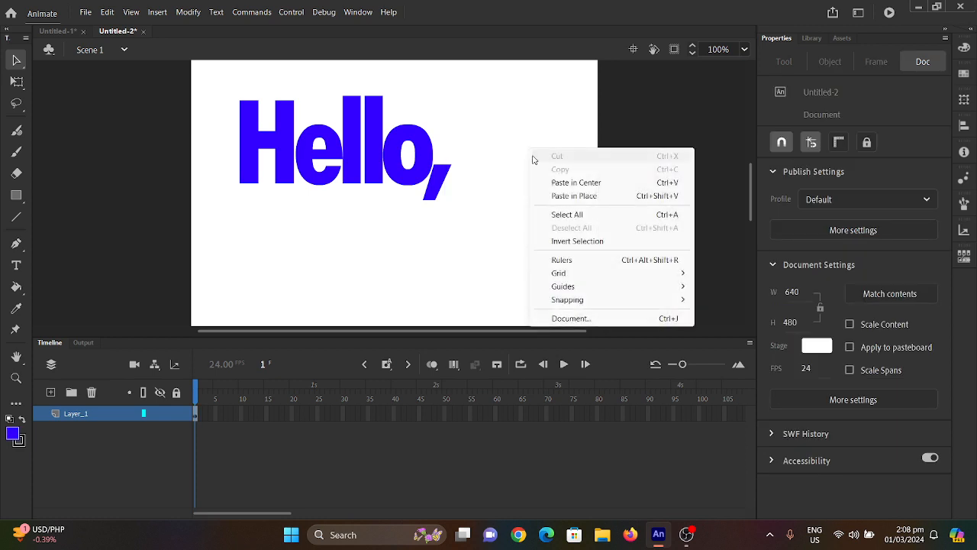
{"action": "left_click", "coordinate": [586, 183]}
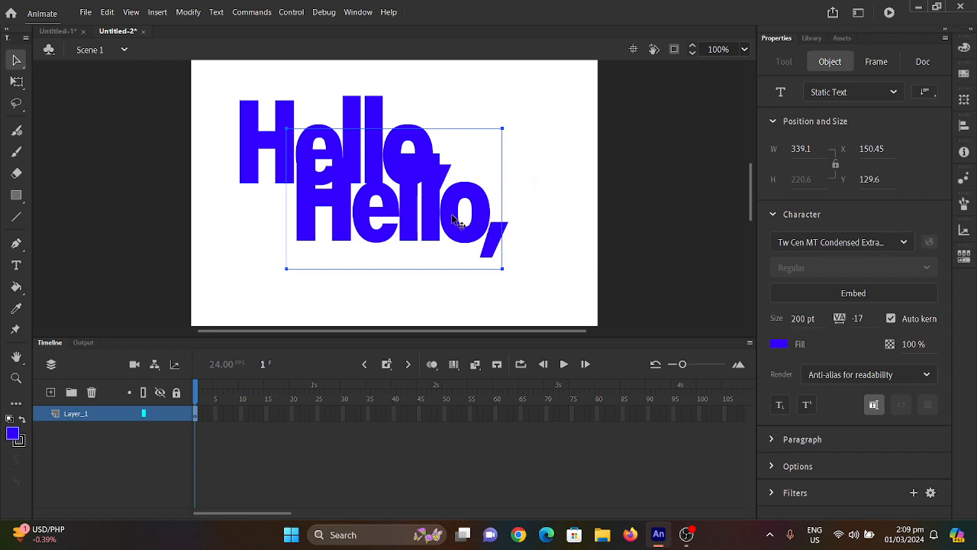
{"action": "left_click_drag", "start_coordinate": [454, 219], "coordinate": [437, 265]}
{"action": "mouse_move", "coordinate": [436, 264]}
{"action": "left_mouse_down"}
{"action": "mouse_move", "coordinate": [507, 263]}
{"action": "mouse_move", "coordinate": [429, 262]}
{"action": "left_mouse_up"}
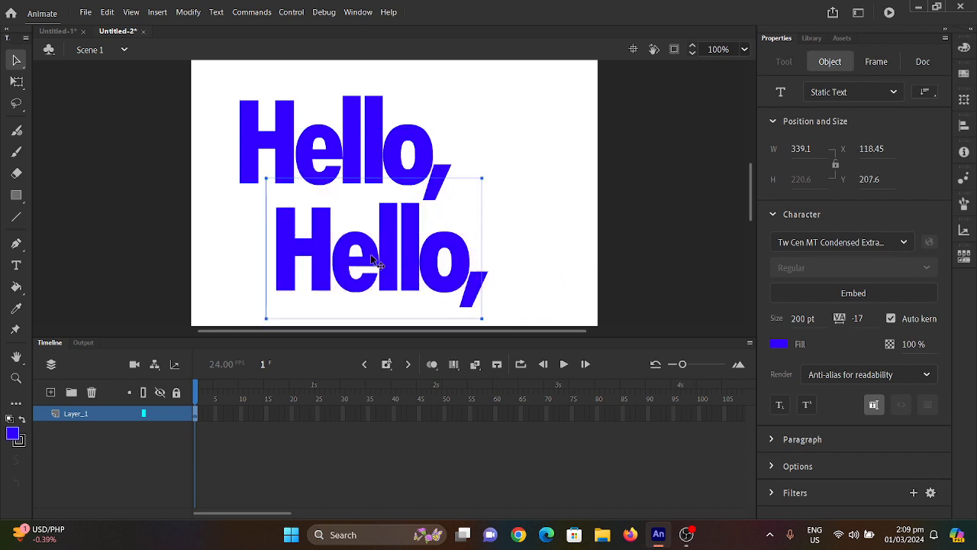
Replace the lower "Hello," copy's text with "World!" and move it to about X 142, Y 208
{"action": "double_click", "coordinate": [412, 276]}
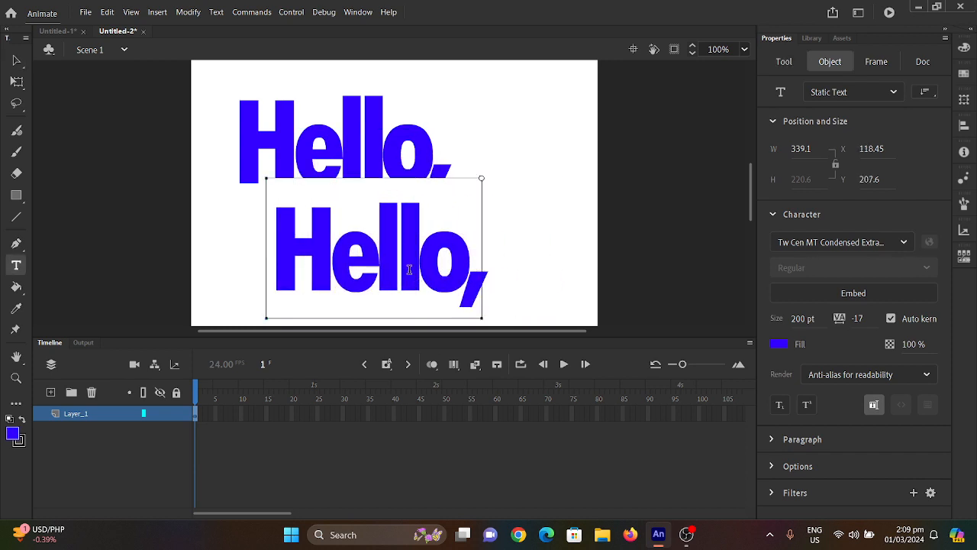
{"action": "key", "text": "ctrl+a"}
{"action": "type", "text": "W"}
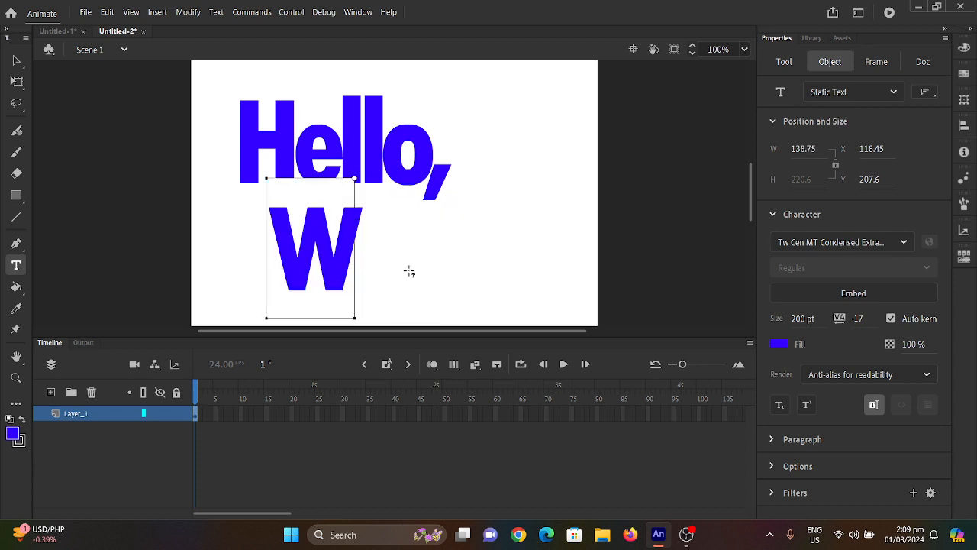
{"action": "type", "text": "orld!"}
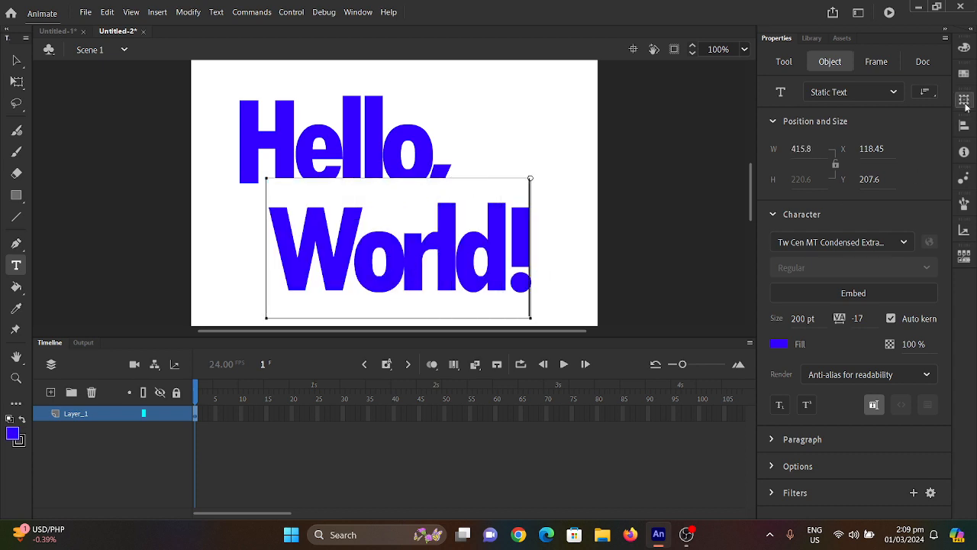
{"action": "left_click", "coordinate": [16, 59]}
{"action": "left_click_drag", "start_coordinate": [451, 262], "coordinate": [469, 244]}
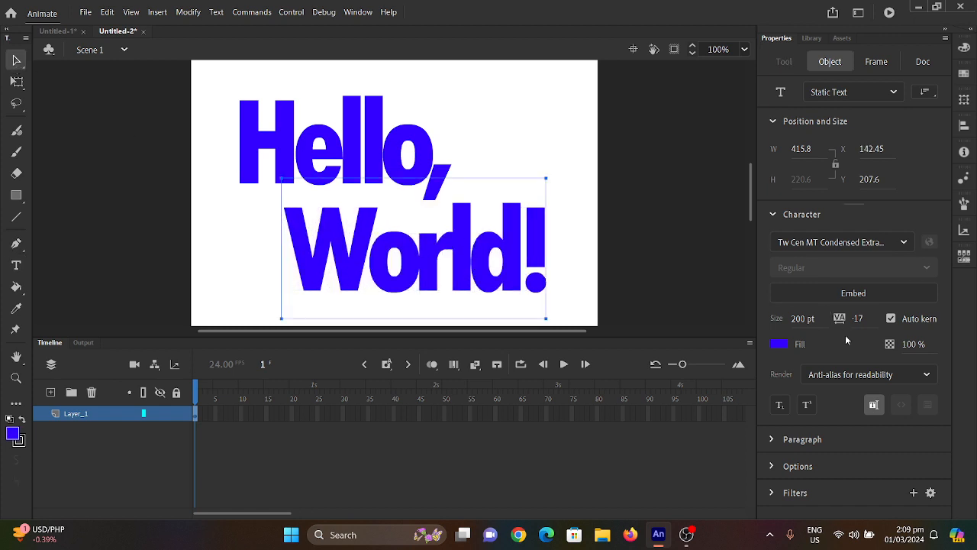
Loosen the letter spacing of the "World!" text slightly and shift it up and to the left beneath "Hello,"
{"action": "left_click_drag", "start_coordinate": [855, 324], "coordinate": [859, 321]}
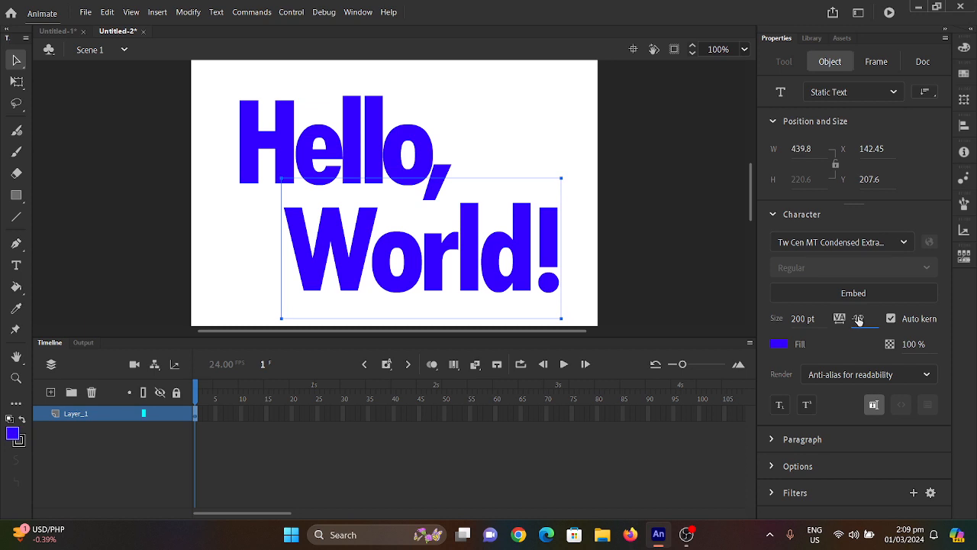
{"action": "left_click", "coordinate": [527, 127]}
{"action": "left_click_drag", "start_coordinate": [501, 257], "coordinate": [485, 248]}
Scale the "Hello," text down to about 211 wide and place it just above "World!" at about X 111, Y 105
{"action": "left_click", "coordinate": [367, 130]}
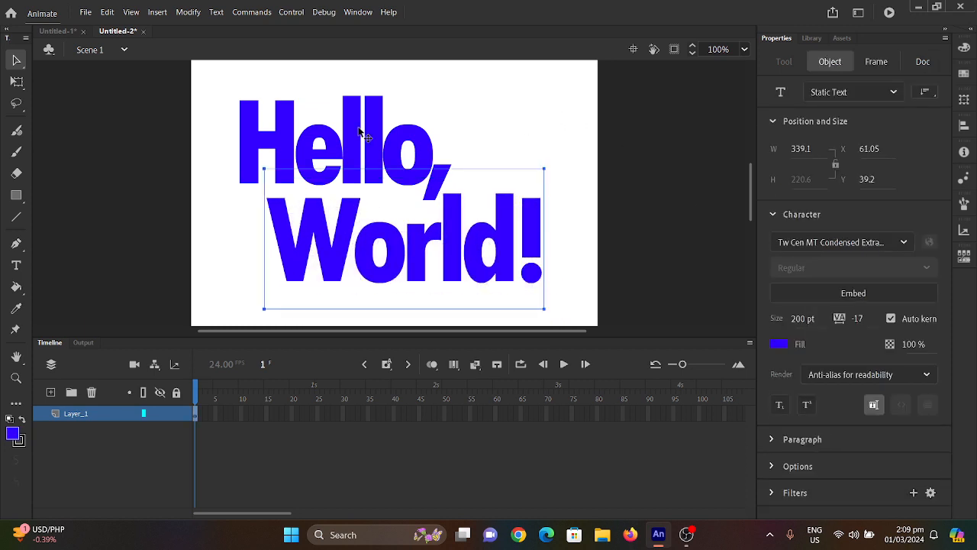
{"action": "key", "text": "q"}
{"action": "left_click_drag", "start_coordinate": [229, 70], "coordinate": [270, 97]}
{"action": "left_click_drag", "start_coordinate": [381, 150], "coordinate": [353, 163]}
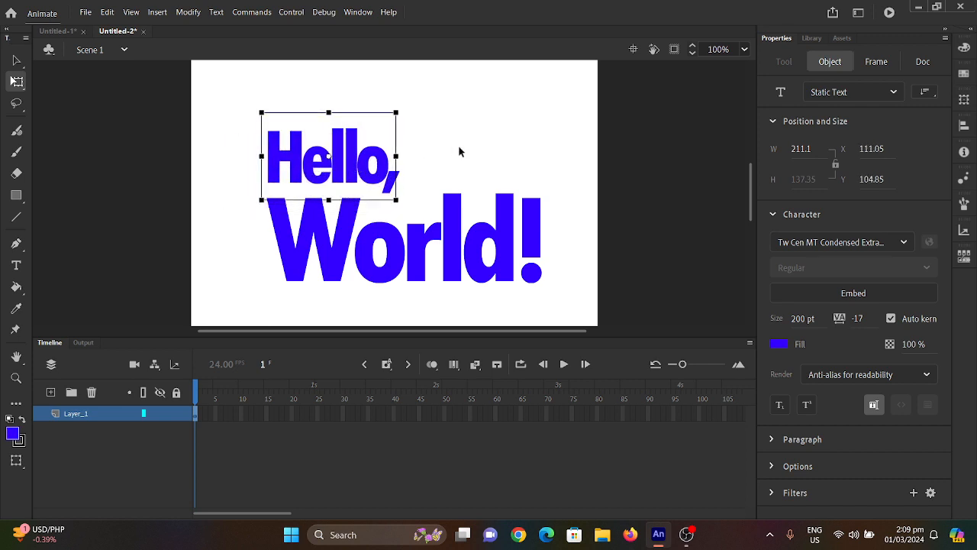
Select the "Hello," and "World!" texts together, move them to about X 102, Y 72, and leave them deselected
{"action": "left_click", "coordinate": [459, 148]}
{"action": "left_click", "coordinate": [388, 262]}
{"action": "left_click", "coordinate": [355, 187]}
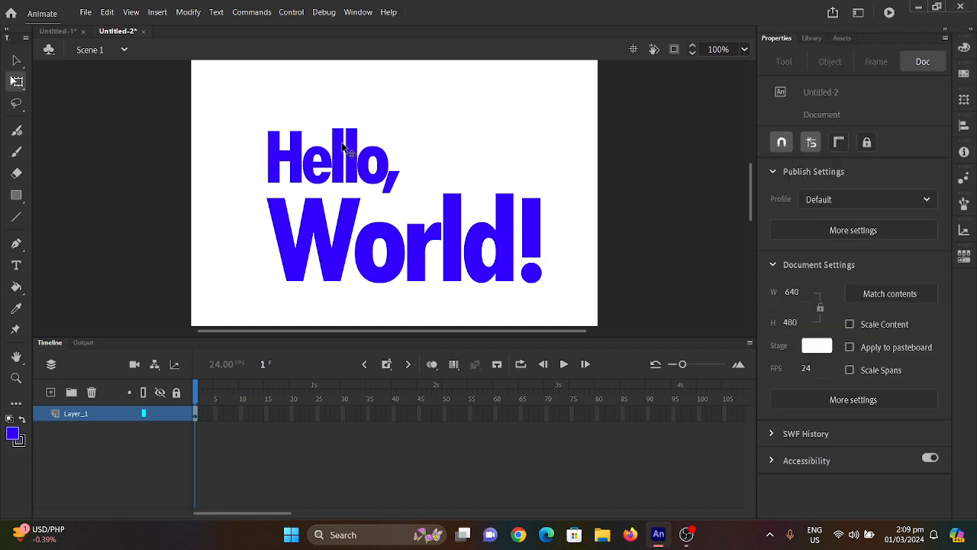
{"action": "left_click", "coordinate": [349, 150]}
{"action": "left_click", "coordinate": [349, 245], "text": "shift"}
{"action": "key", "text": "v"}
{"action": "left_click_drag", "start_coordinate": [414, 273], "coordinate": [451, 254]}
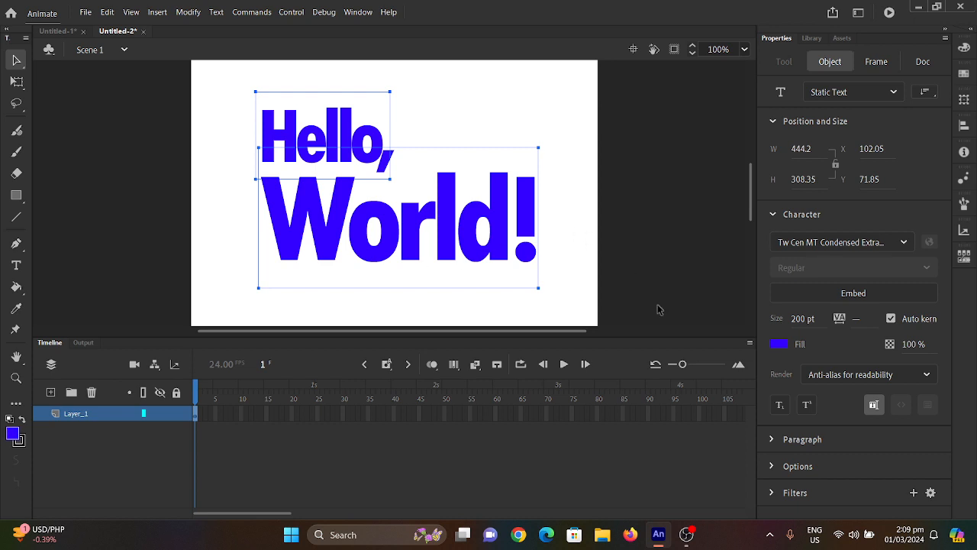
{"action": "left_click", "coordinate": [577, 214]}
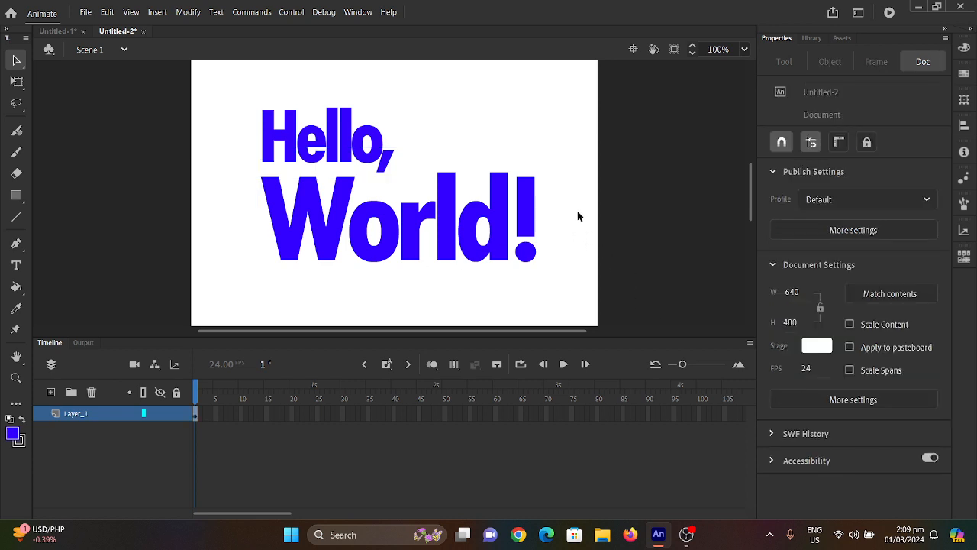
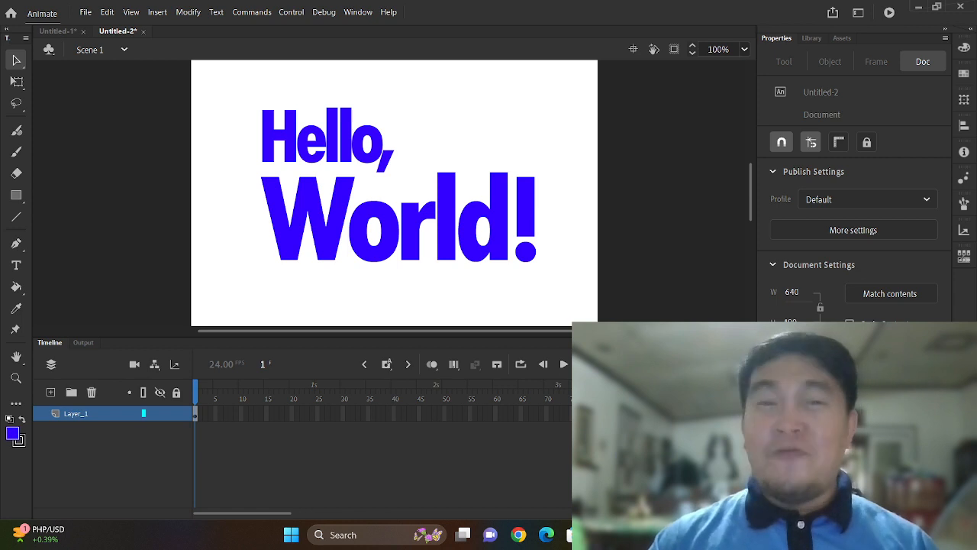
{"action": "left_click", "coordinate": [371, 157]}
{"action": "left_click", "coordinate": [352, 221]}
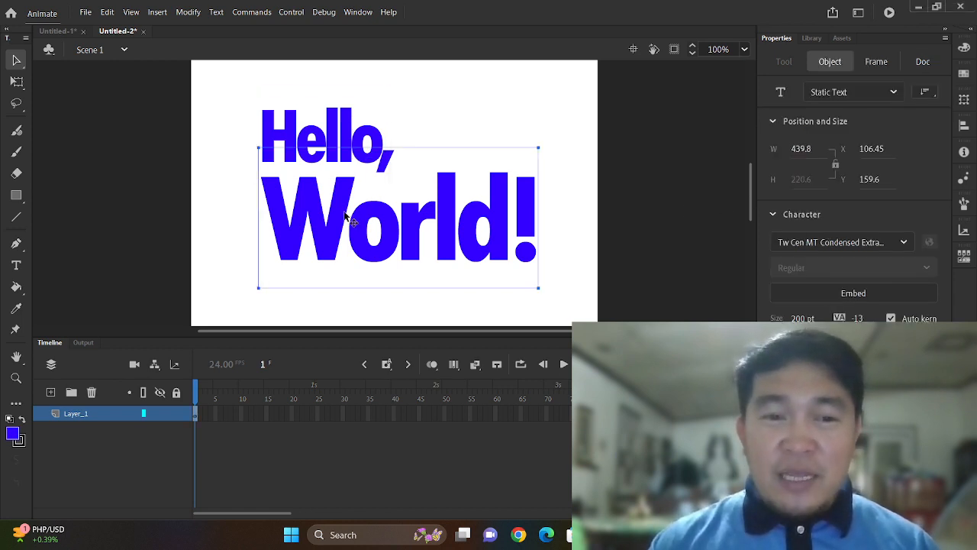
{"action": "left_click", "coordinate": [351, 126]}
{"action": "left_click", "coordinate": [352, 241]}
{"action": "left_click", "coordinate": [353, 193]}
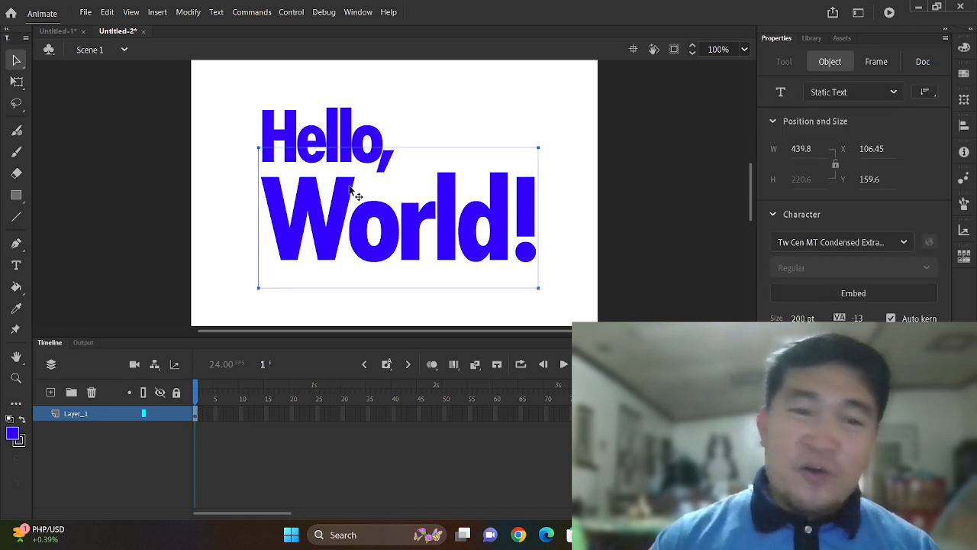
{"action": "left_click", "coordinate": [351, 134]}
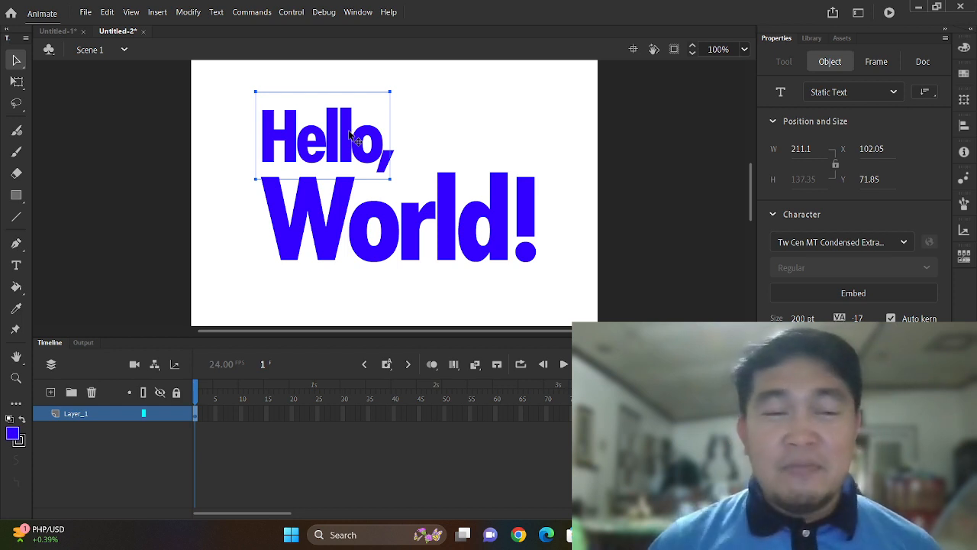
{"action": "left_click", "coordinate": [286, 415]}
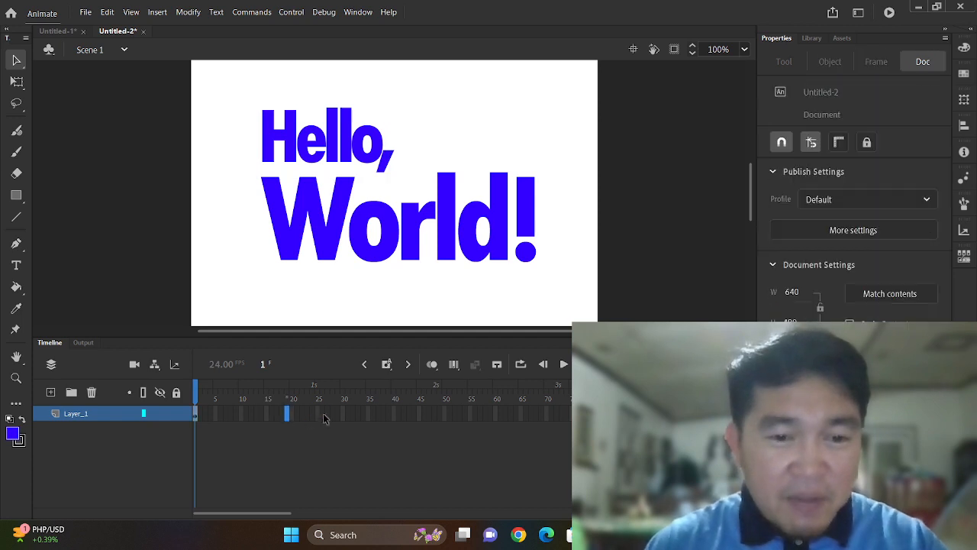
{"action": "left_click", "coordinate": [327, 417]}
{"action": "left_click", "coordinate": [368, 417]}
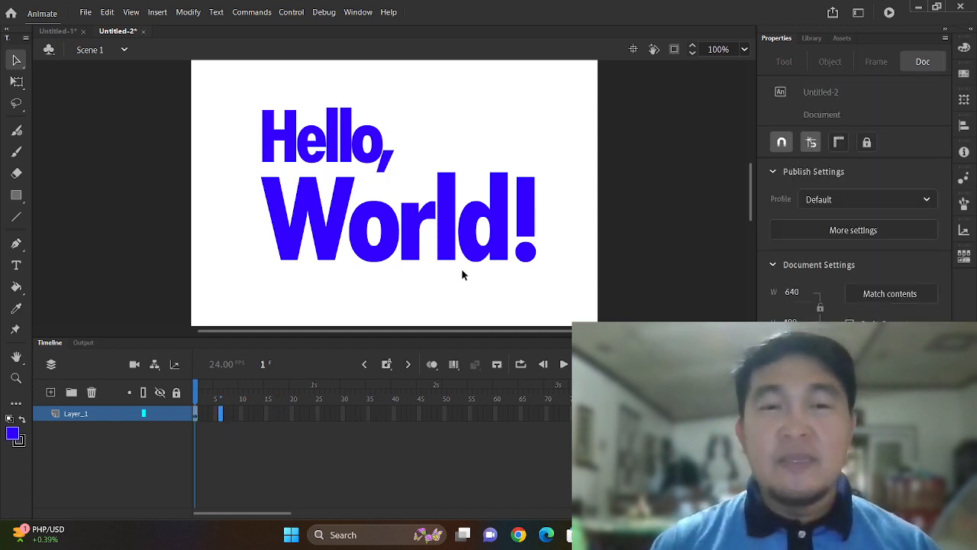
Try converting the "Hello," text into a graphic symbol named Hello
{"action": "left_click", "coordinate": [345, 150]}
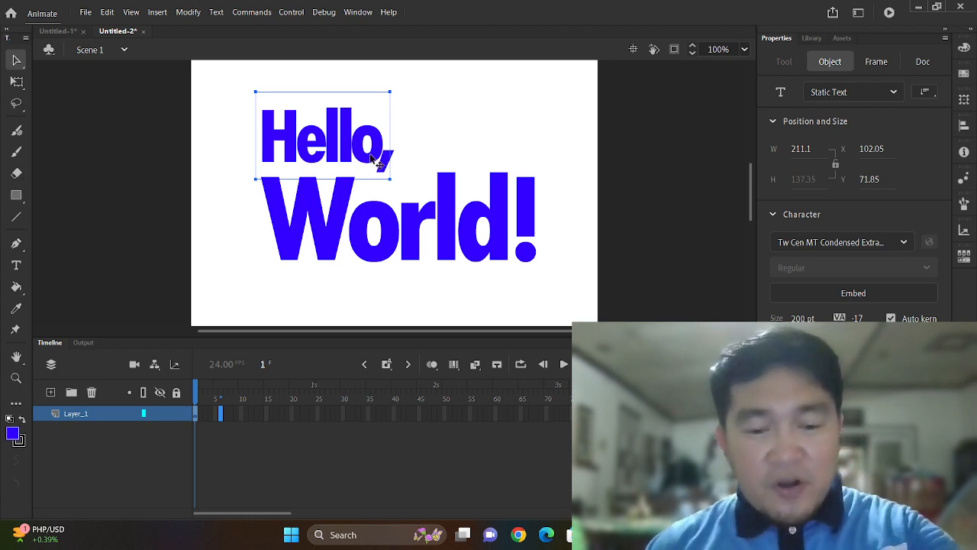
{"action": "key", "text": "F8"}
{"action": "left_click", "coordinate": [580, 110]}
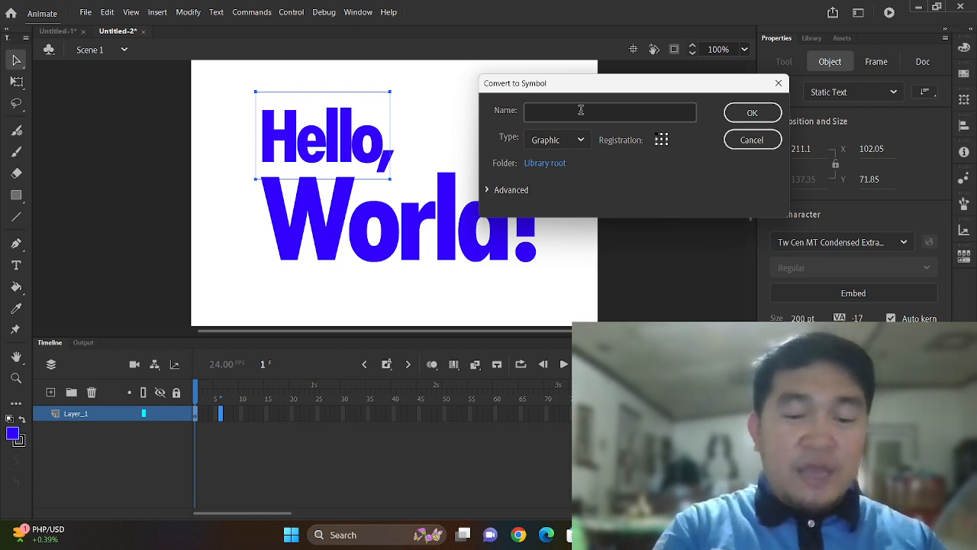
{"action": "key", "text": "BackSpace"}
{"action": "key", "text": "BackSpace"}
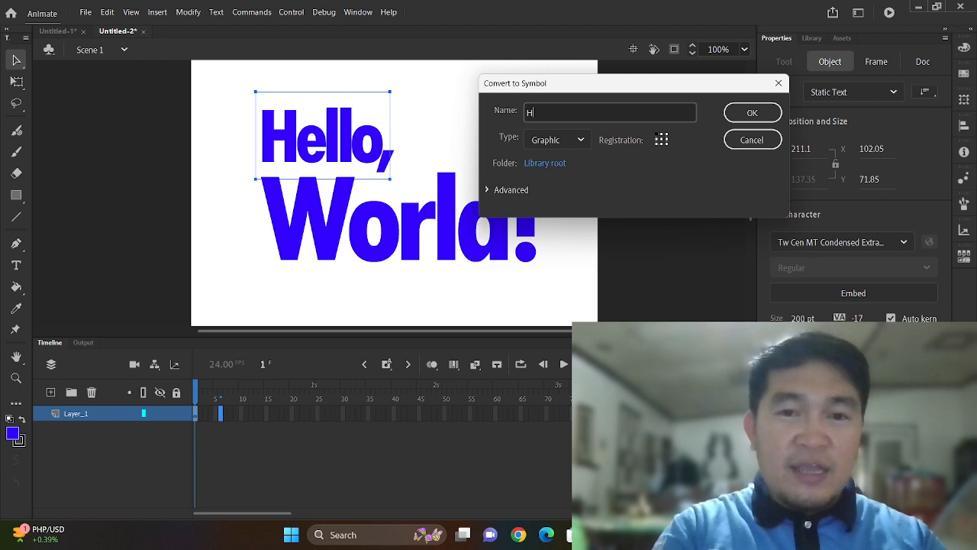
{"action": "key", "text": "BackSpace"}
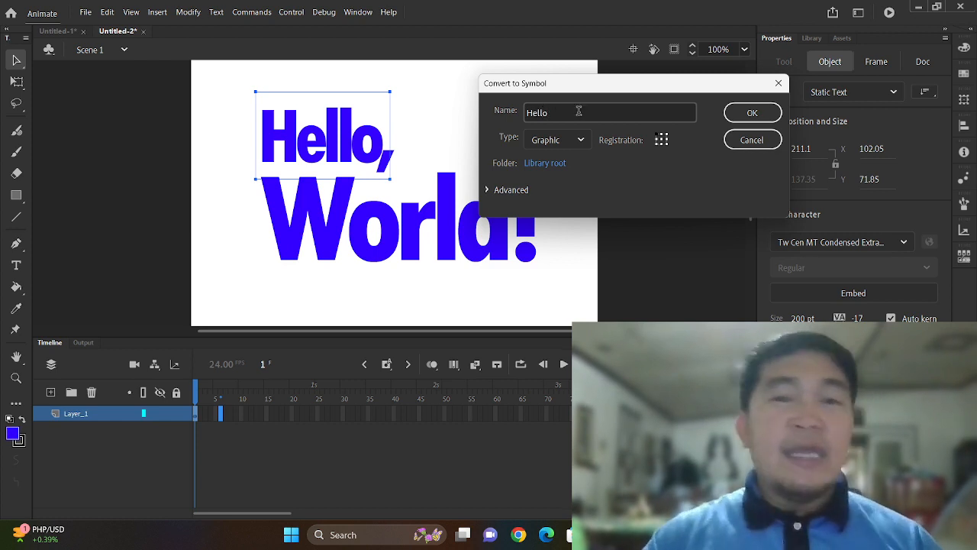
{"action": "left_click", "coordinate": [746, 118]}
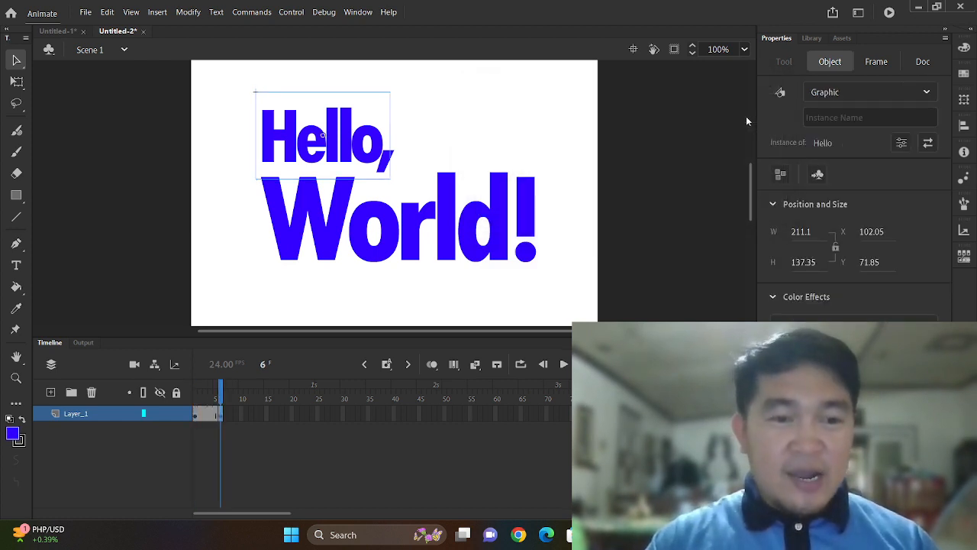
Undo the symbol conversion and the keyframe added at frame 6
{"action": "key", "text": "ctrl+z"}
{"action": "key", "text": "ctrl+z"}
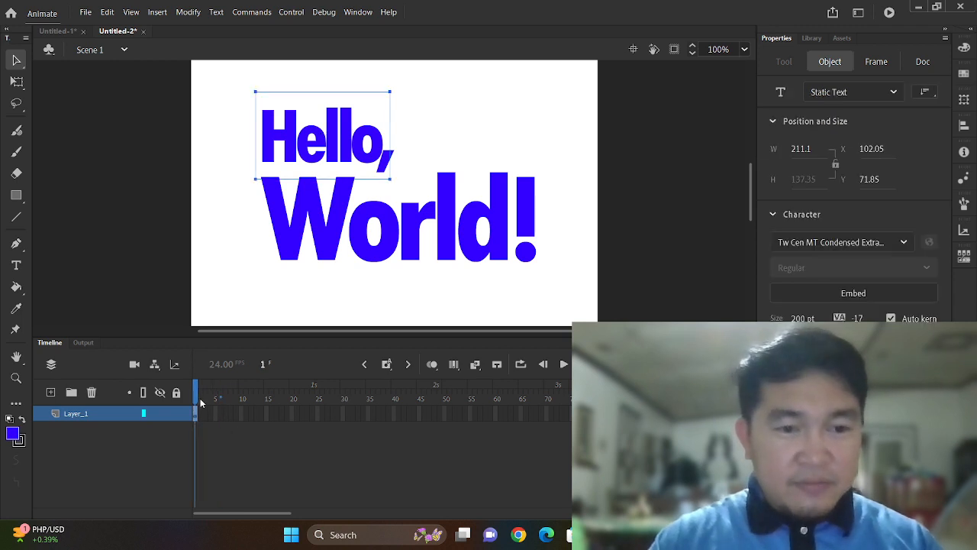
{"action": "key", "text": "ctrl+z"}
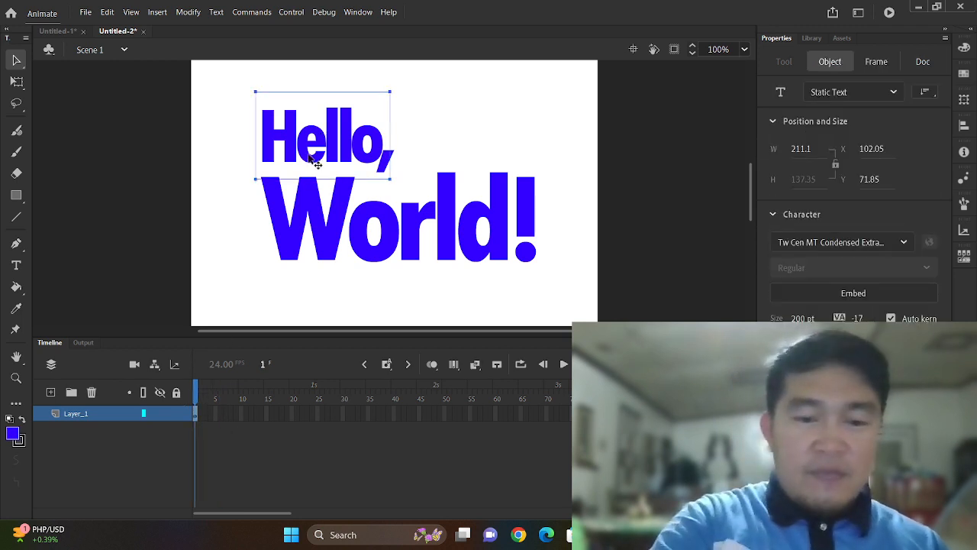
Convert the "Hello," text on frame 1 into a graphic symbol named Hello
{"action": "key", "text": "F8"}
{"action": "type", "text": "Hello"}
{"action": "key", "text": "Return"}
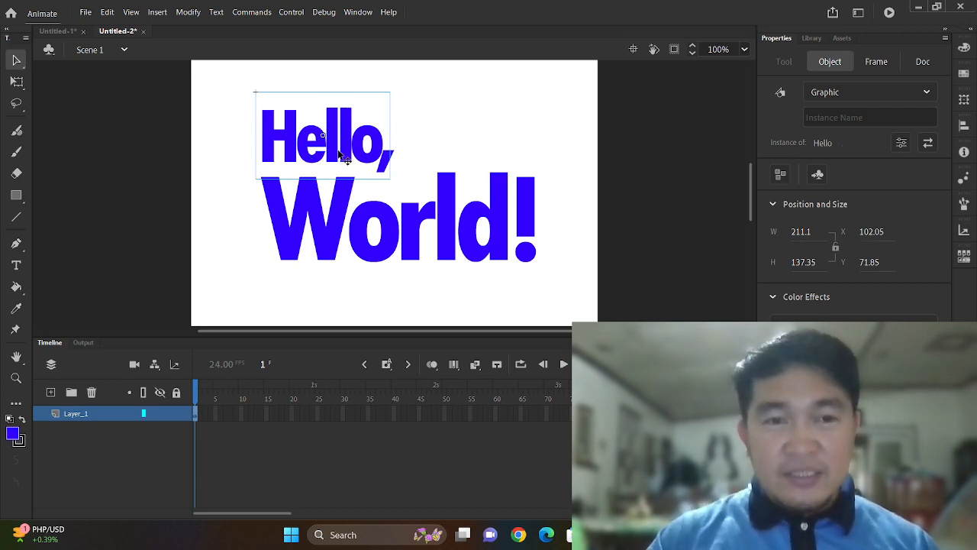
Compare the object properties of the "Hello," symbol with those of the "World!" text, leaving nothing selected
{"action": "left_click", "coordinate": [412, 152]}
{"action": "left_click", "coordinate": [351, 203]}
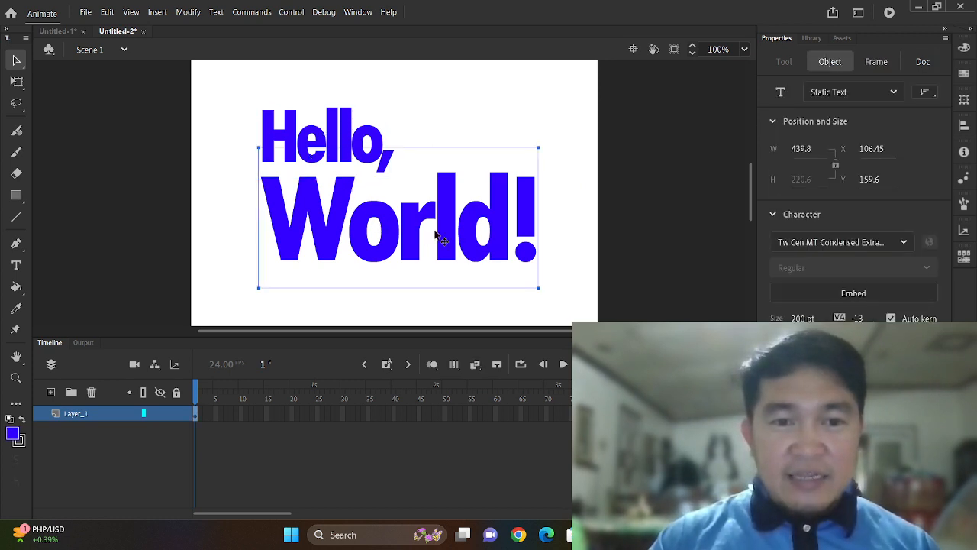
{"action": "left_click", "coordinate": [317, 140]}
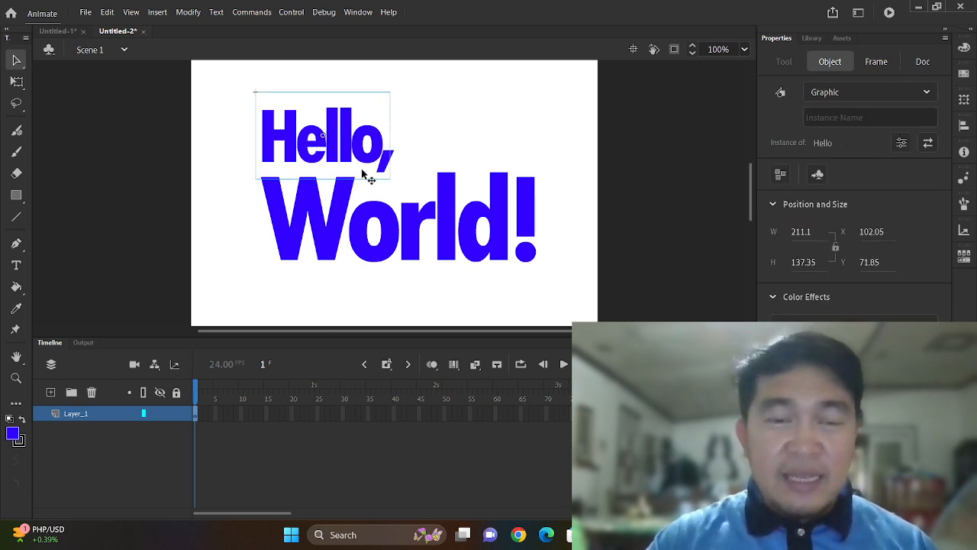
{"action": "left_click", "coordinate": [407, 249]}
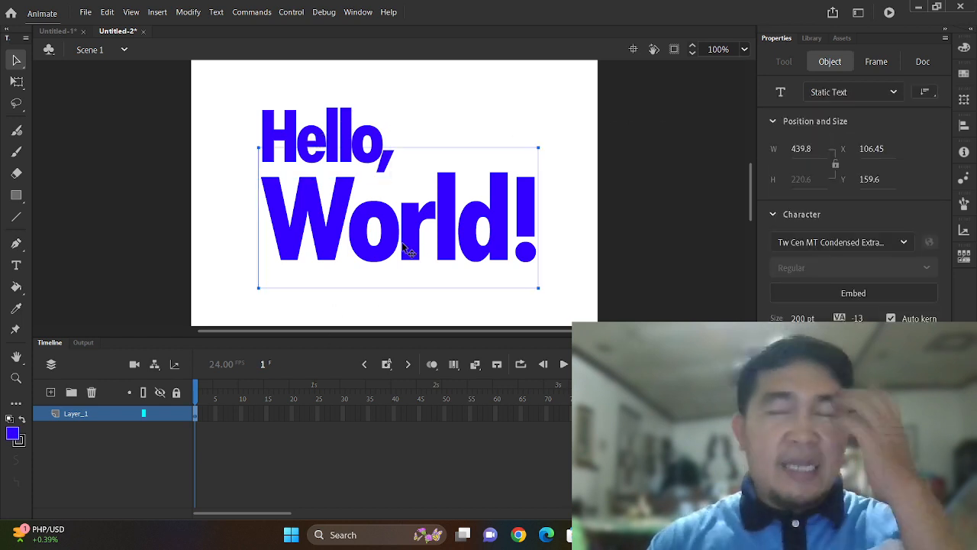
{"action": "left_click", "coordinate": [473, 136]}
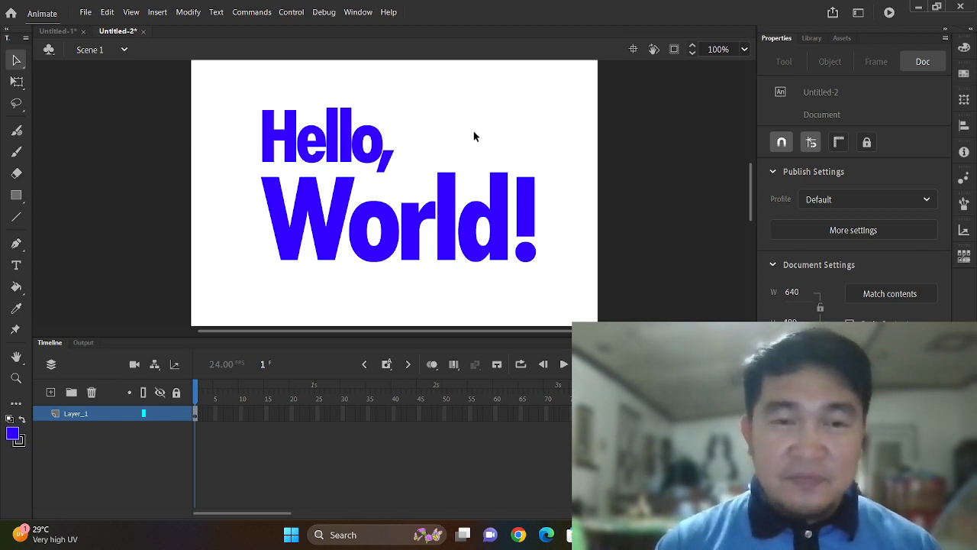
Break the "World!" text apart into individual letters and deselect them
{"action": "left_click", "coordinate": [455, 241]}
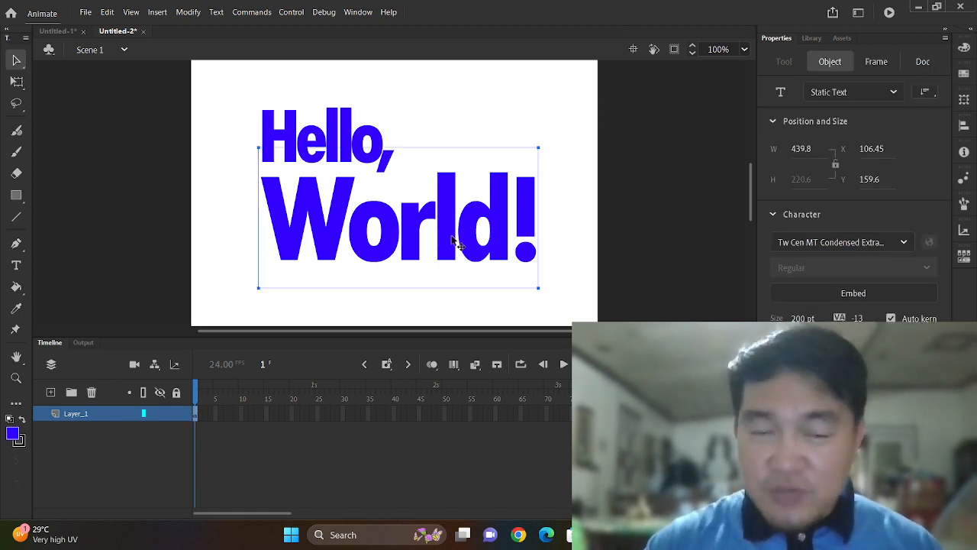
{"action": "right_click", "coordinate": [387, 242]}
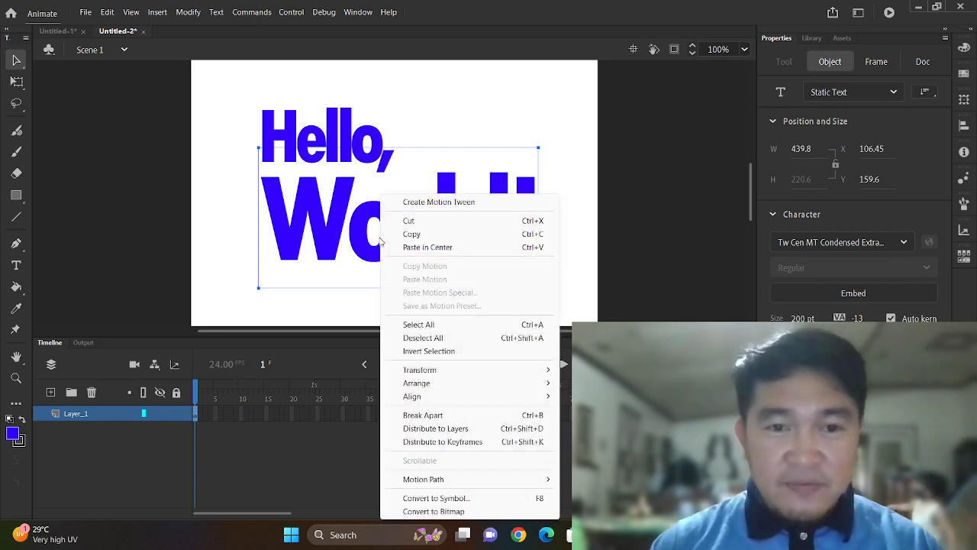
{"action": "left_click", "coordinate": [428, 416]}
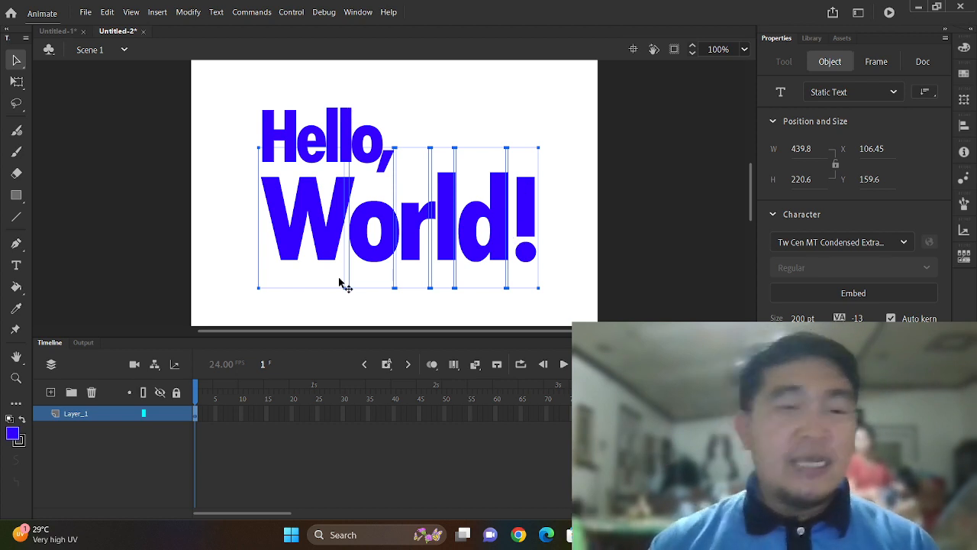
{"action": "left_click", "coordinate": [306, 311]}
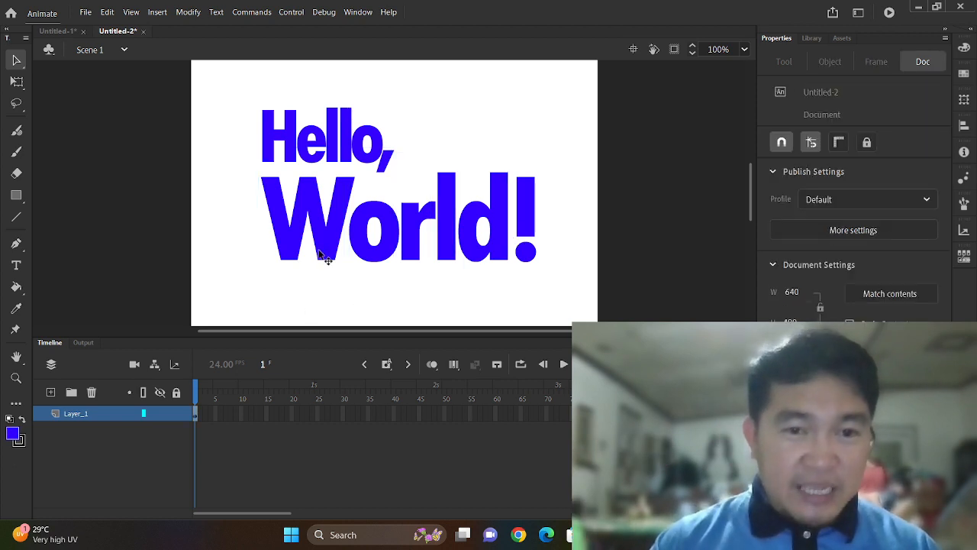
Move the letters of "World!" individually away from their original places, shifting W, o and r to the left and raising the exclamation mark
{"action": "left_click_drag", "start_coordinate": [320, 256], "coordinate": [269, 256]}
{"action": "left_click_drag", "start_coordinate": [375, 253], "coordinate": [329, 253]}
{"action": "left_click_drag", "start_coordinate": [411, 256], "coordinate": [358, 256]}
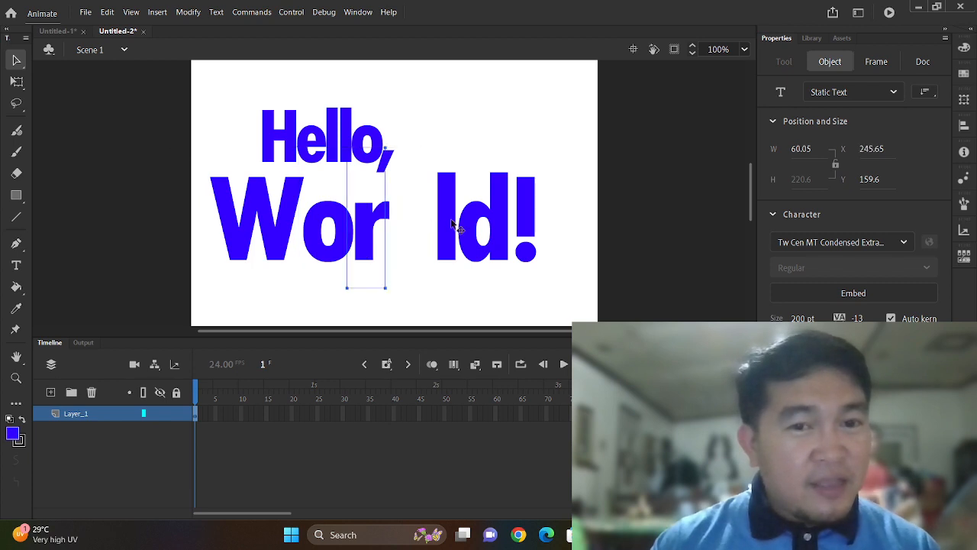
{"action": "left_click_drag", "start_coordinate": [453, 224], "coordinate": [414, 237]}
{"action": "left_click_drag", "start_coordinate": [526, 222], "coordinate": [526, 179]}
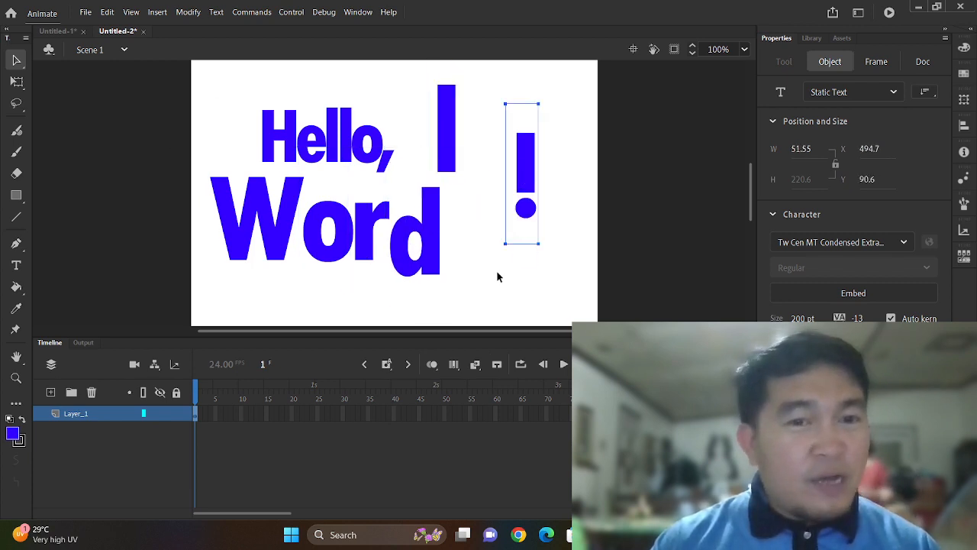
Undo all the letter moves in "World!" and clear the selection
{"action": "key", "text": "ctrl+z"}
{"action": "key", "text": "ctrl+z"}
{"action": "key", "text": "ctrl+z"}
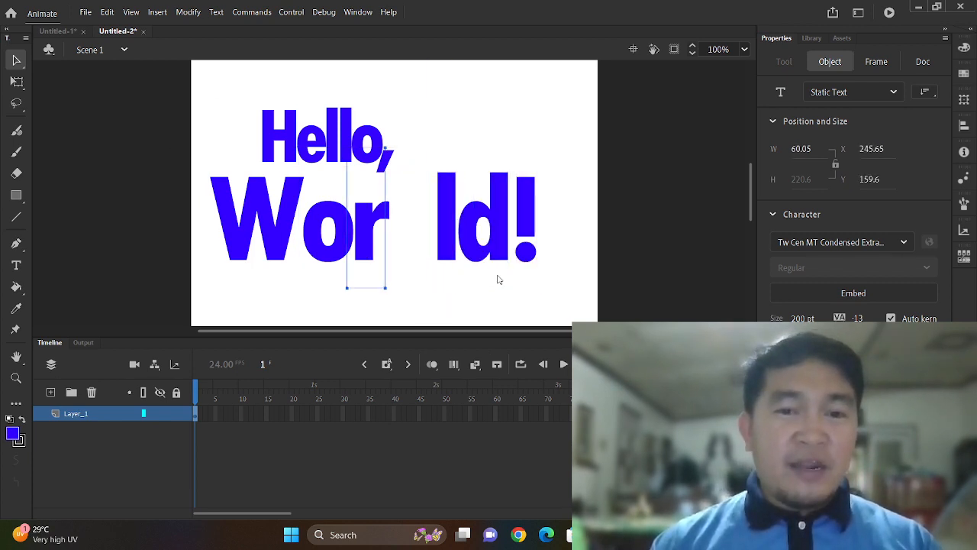
{"action": "key", "text": "ctrl+z"}
{"action": "key", "text": "ctrl+z"}
{"action": "key", "text": "ctrl+z"}
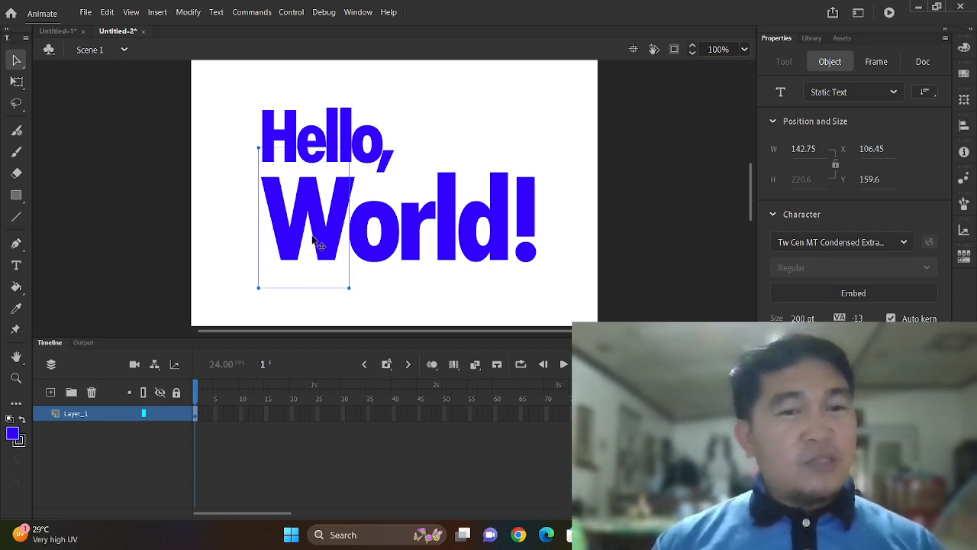
{"action": "left_click", "coordinate": [304, 319]}
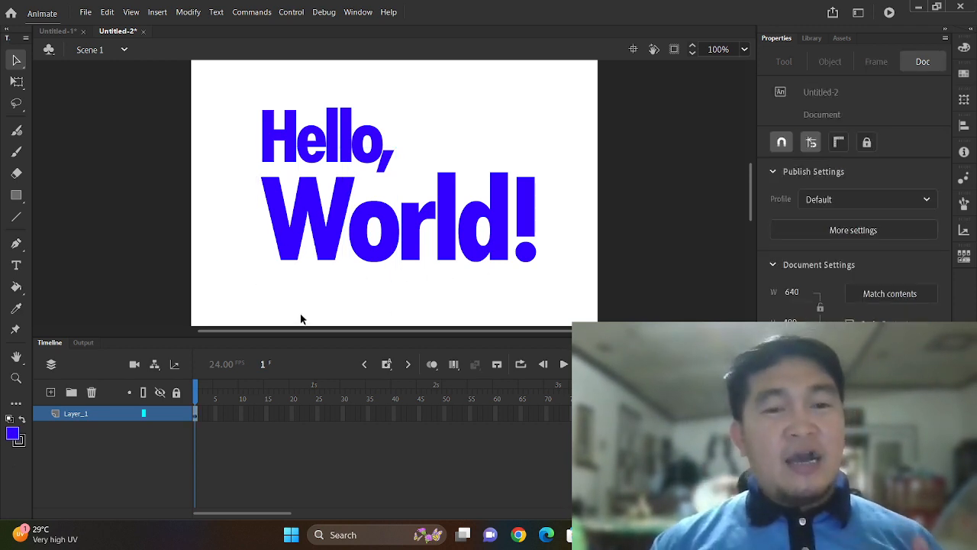
Examine each letter of "World!" as a separate static text object, and compare them with the "Hello," symbol
{"action": "left_click", "coordinate": [319, 230]}
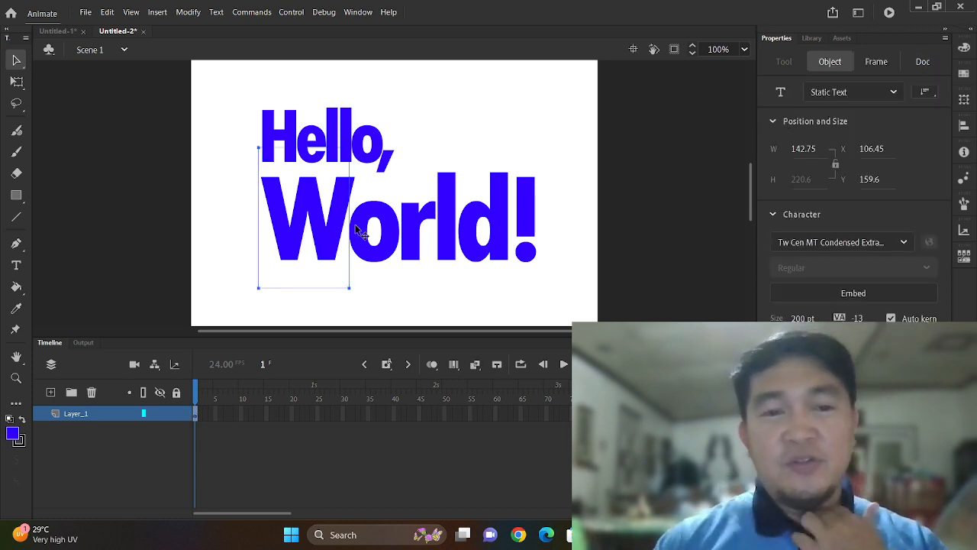
{"action": "left_click", "coordinate": [397, 246]}
{"action": "left_click", "coordinate": [421, 245]}
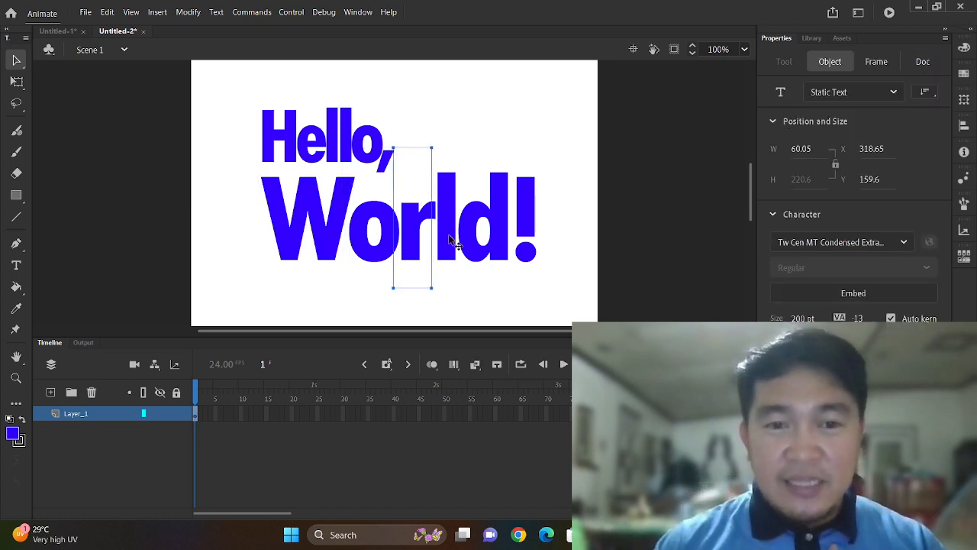
{"action": "left_click", "coordinate": [457, 242]}
{"action": "left_click", "coordinate": [510, 252]}
{"action": "left_click", "coordinate": [539, 236]}
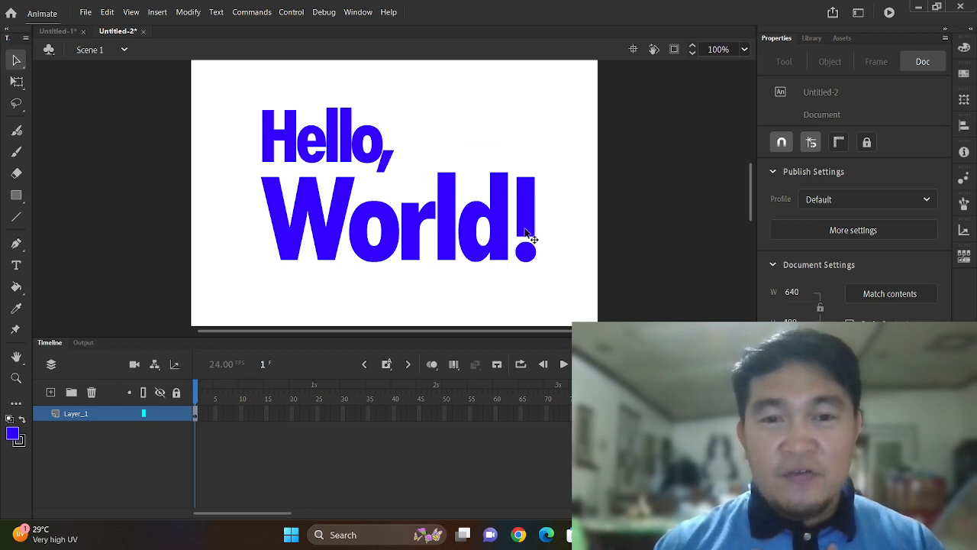
{"action": "left_click", "coordinate": [527, 243]}
{"action": "left_click", "coordinate": [495, 229]}
{"action": "left_click", "coordinate": [419, 228]}
{"action": "left_click", "coordinate": [385, 229]}
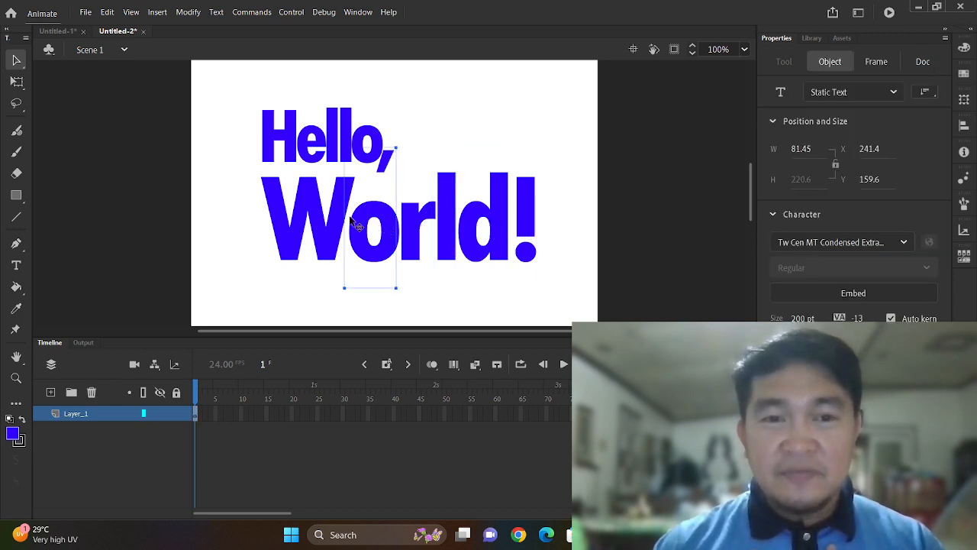
{"action": "left_click", "coordinate": [338, 216]}
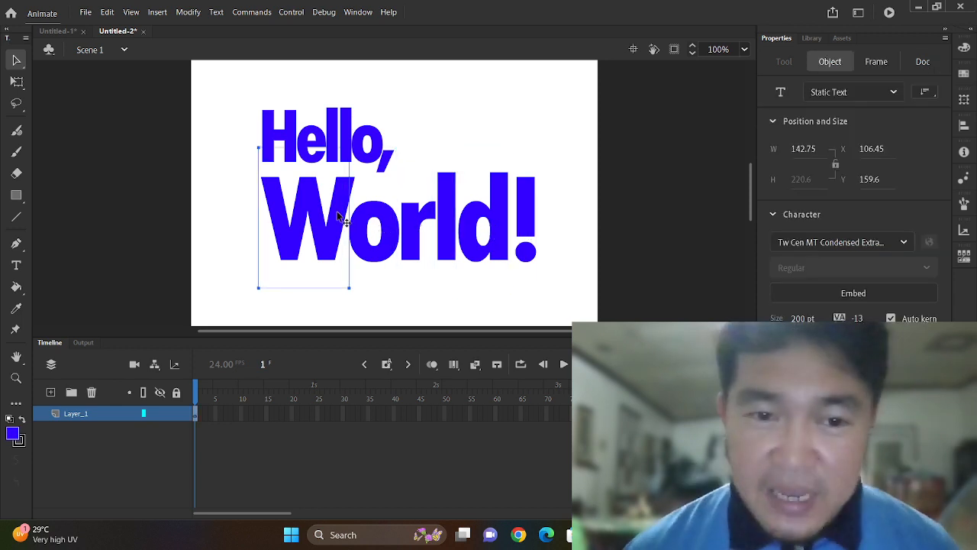
{"action": "left_click", "coordinate": [370, 238]}
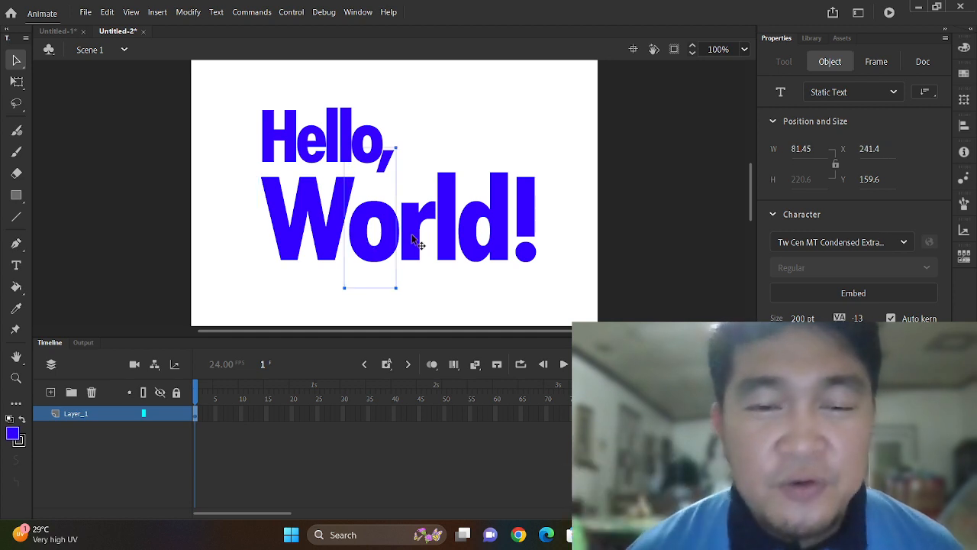
{"action": "left_click", "coordinate": [416, 240]}
{"action": "left_click", "coordinate": [448, 233]}
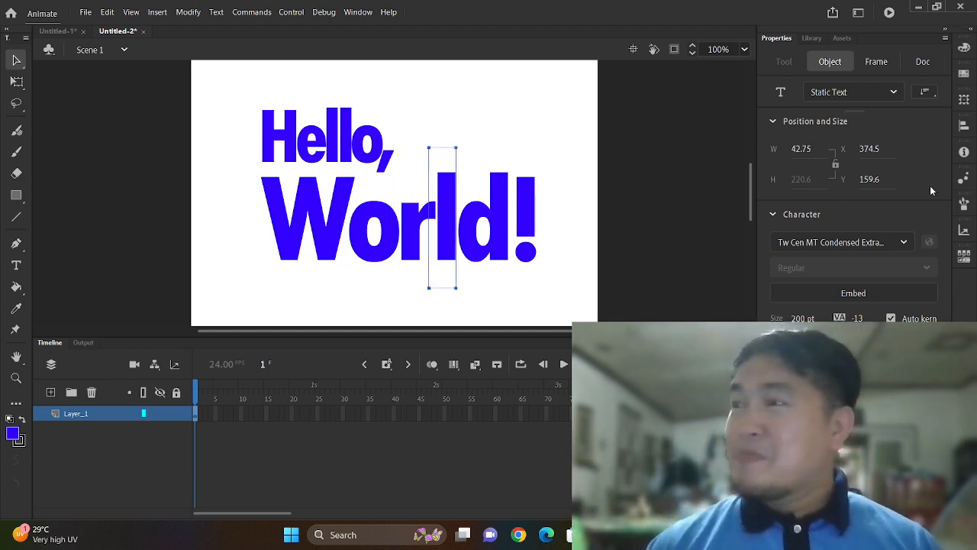
{"action": "left_click", "coordinate": [502, 228]}
{"action": "left_click", "coordinate": [533, 232]}
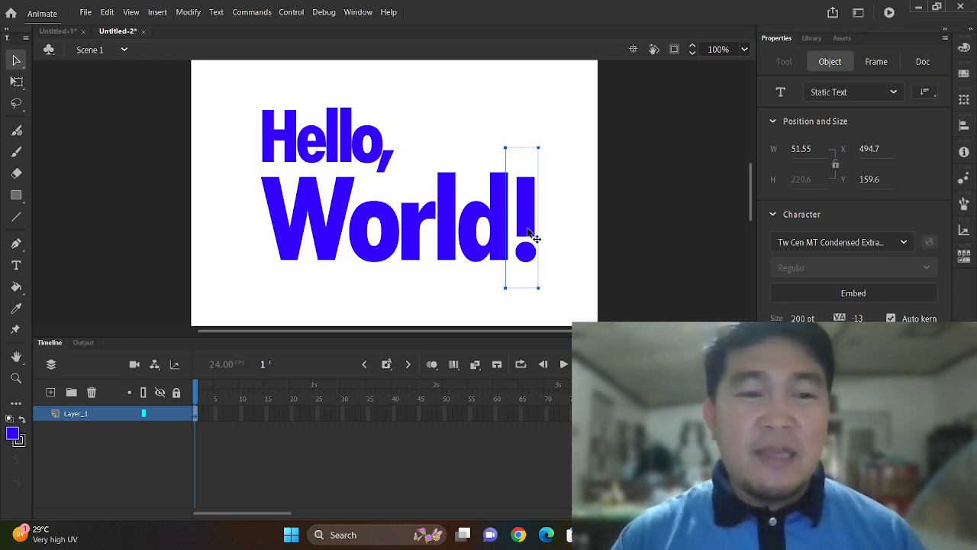
{"action": "left_click", "coordinate": [356, 159]}
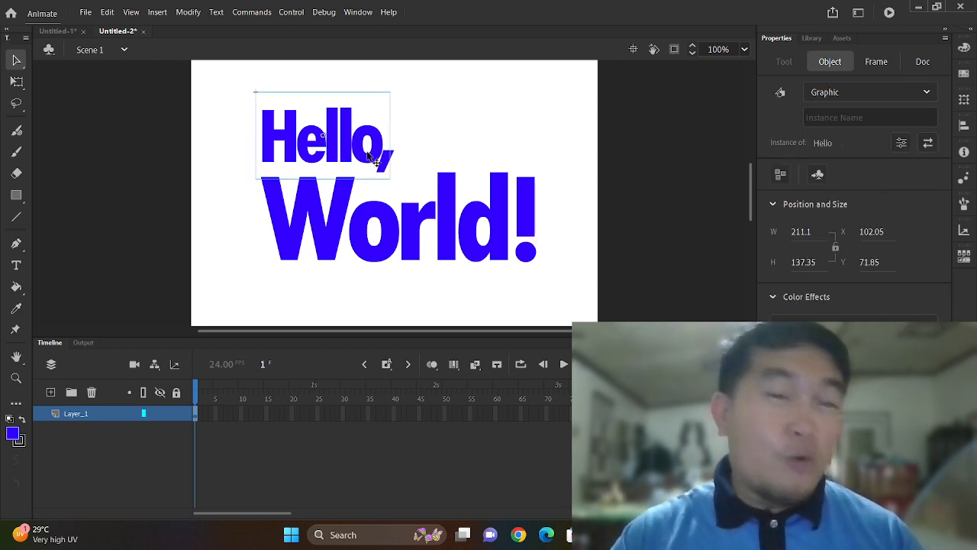
Open symbol conversion in turn for the "Hello," symbol and the letters W and o, cancelling each without converting
{"action": "left_click", "coordinate": [439, 134]}
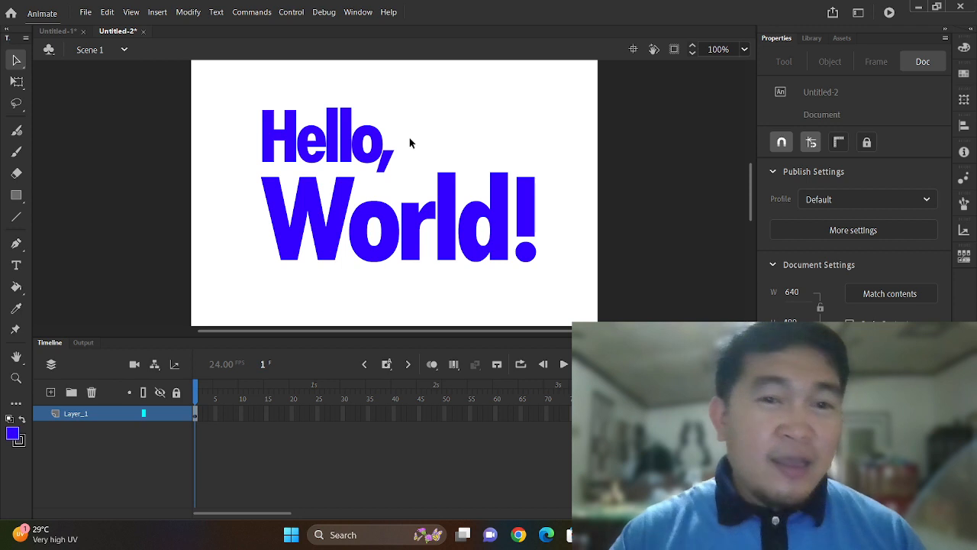
{"action": "left_click", "coordinate": [340, 151]}
{"action": "key", "text": "F8"}
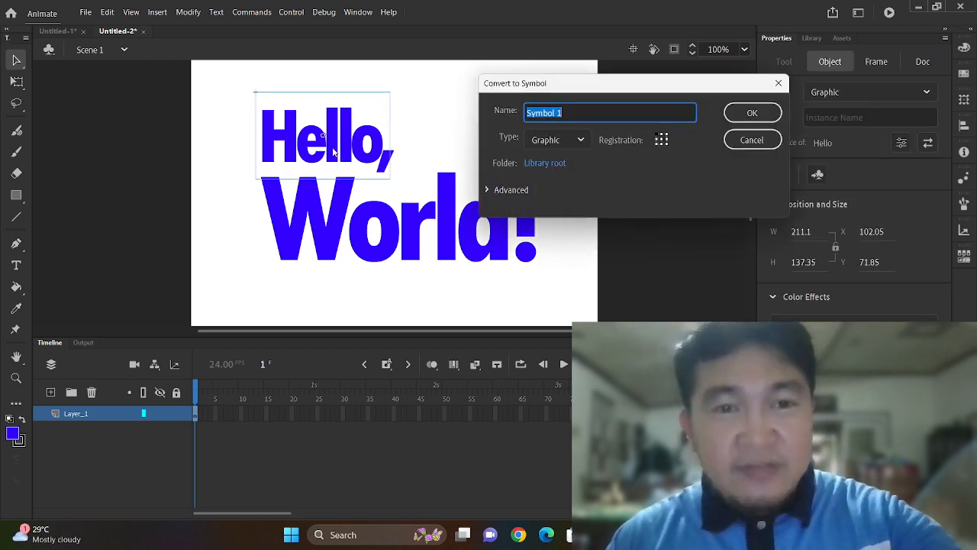
{"action": "key", "text": "Escape"}
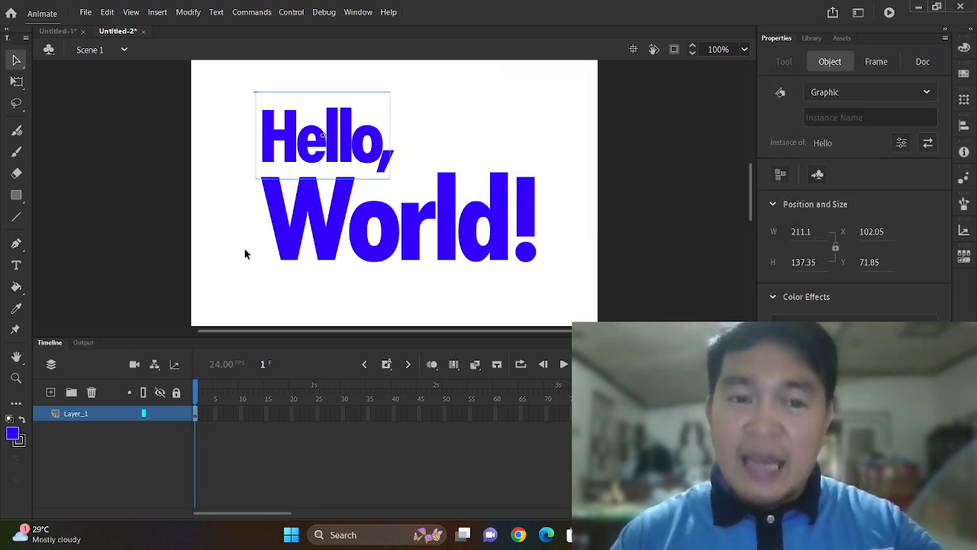
{"action": "left_click", "coordinate": [325, 289]}
{"action": "left_click", "coordinate": [304, 209]}
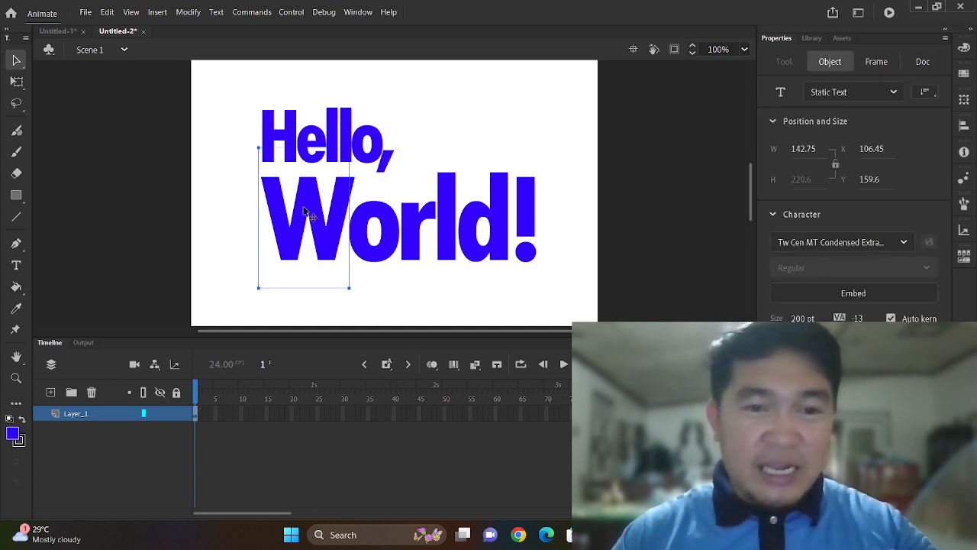
{"action": "key", "text": "F8"}
{"action": "key", "text": "Escape"}
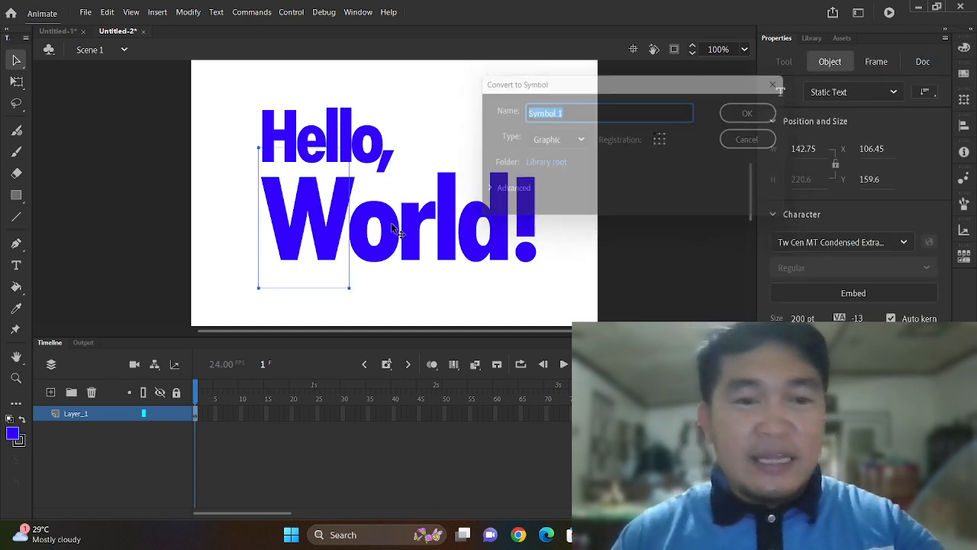
{"action": "left_click", "coordinate": [384, 221]}
{"action": "key", "text": "F8"}
{"action": "key", "text": "Escape"}
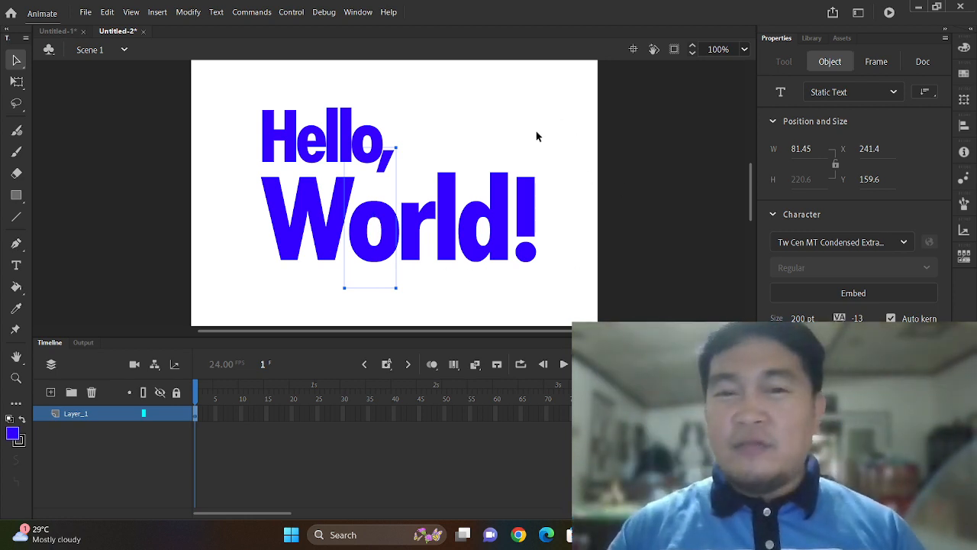
{"action": "left_click_drag", "start_coordinate": [238, 92], "coordinate": [556, 309]}
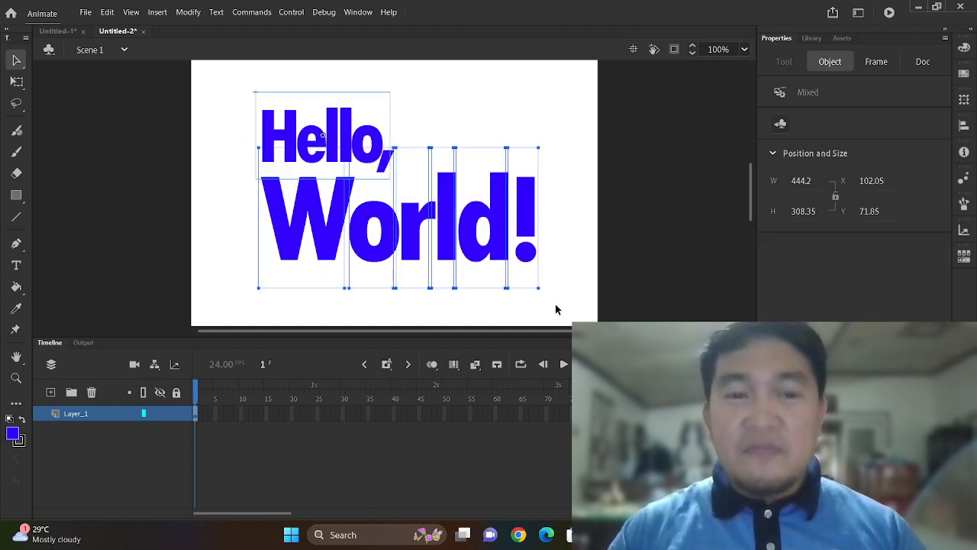
{"action": "left_click", "coordinate": [290, 309]}
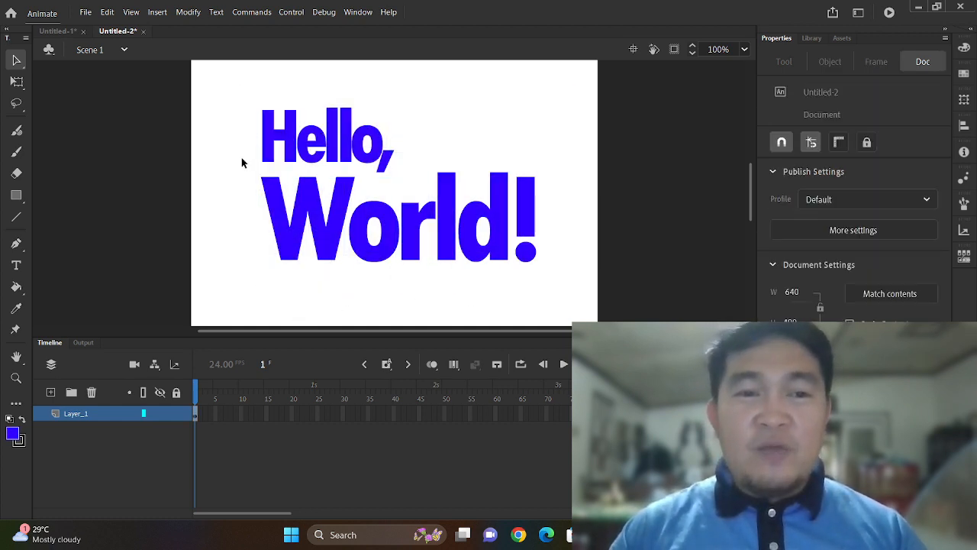
{"action": "left_click_drag", "start_coordinate": [218, 149], "coordinate": [562, 310]}
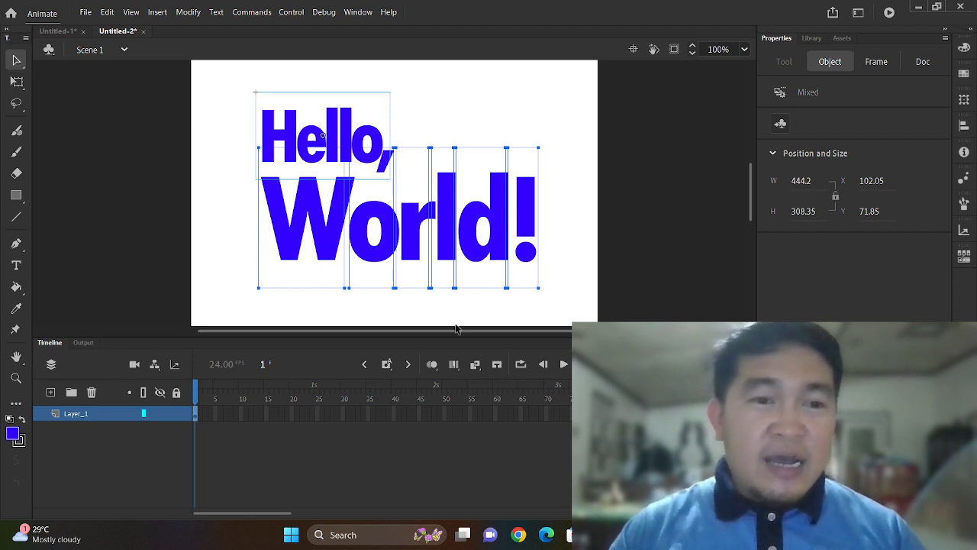
{"action": "left_click", "coordinate": [242, 290]}
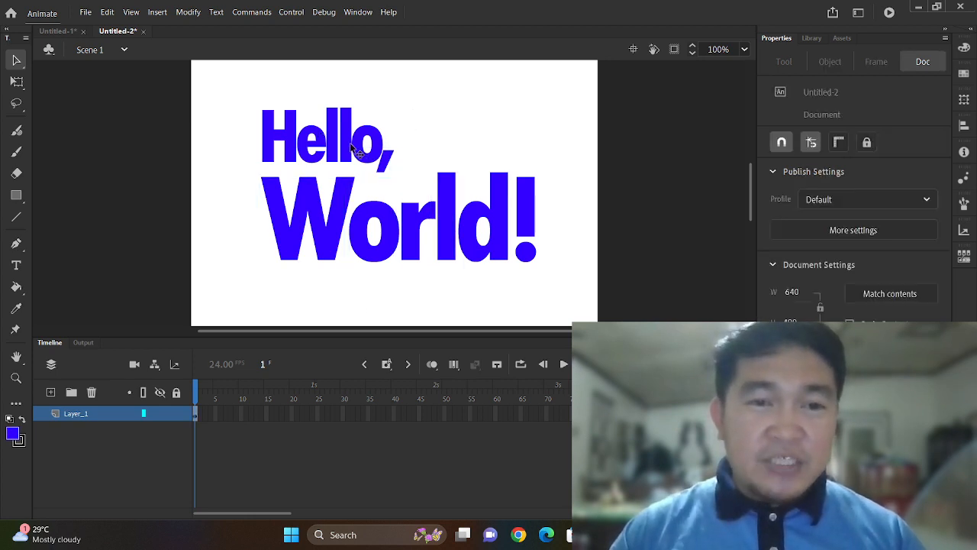
Break the "Hello," graphic symbol apart into static text and deselect it
{"action": "left_click", "coordinate": [353, 147]}
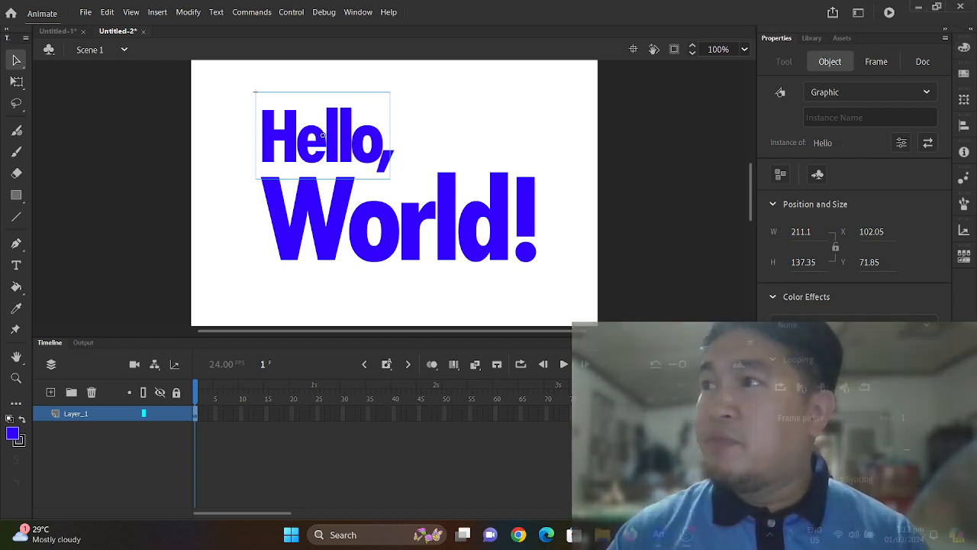
{"action": "right_click", "coordinate": [333, 145]}
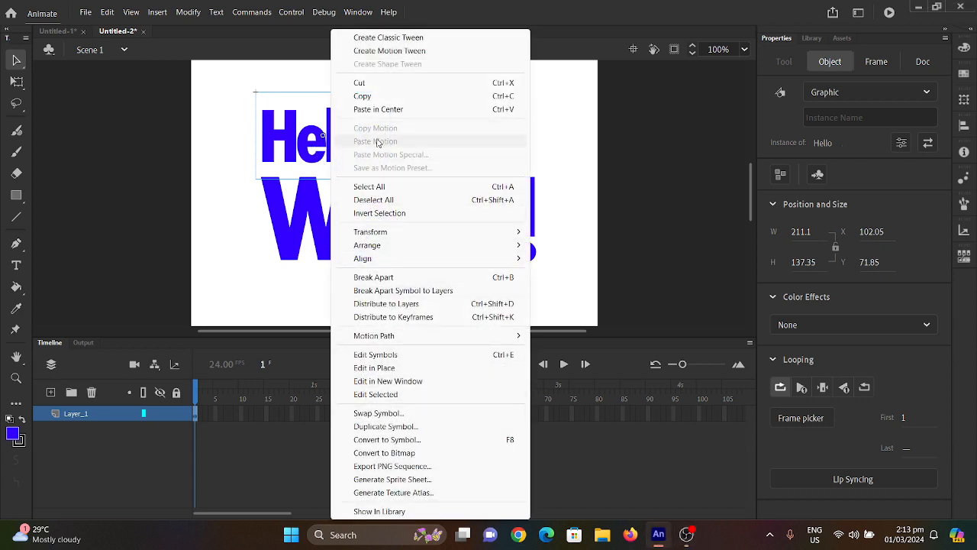
{"action": "left_click", "coordinate": [380, 279]}
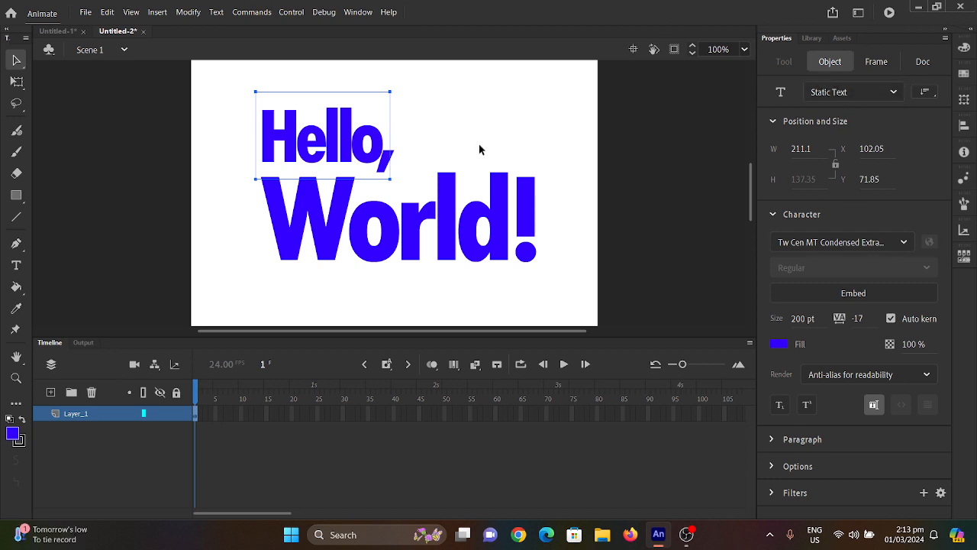
{"action": "left_click", "coordinate": [508, 139]}
Delete the unused Hello symbol from the library and check that all the words on the stage are static text
{"action": "left_click", "coordinate": [812, 38]}
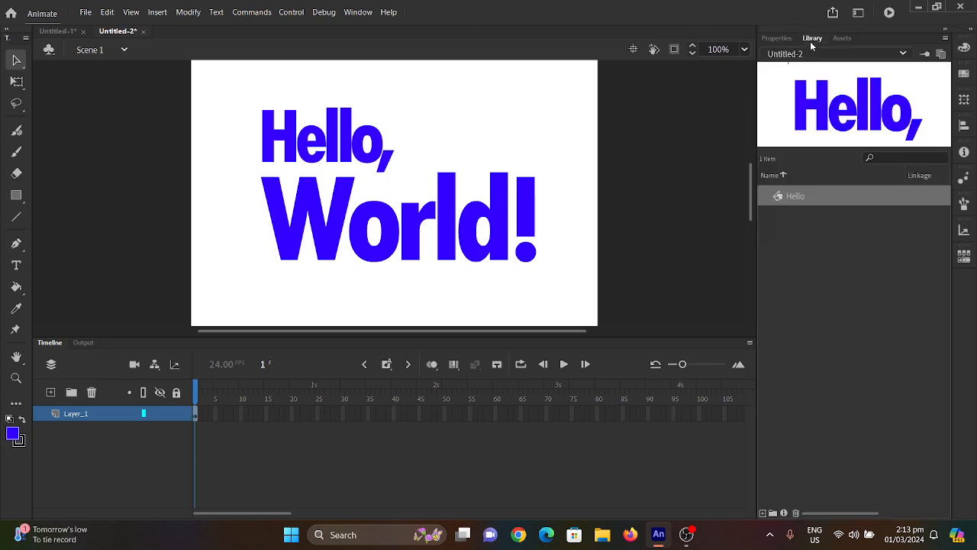
{"action": "left_click", "coordinate": [788, 199]}
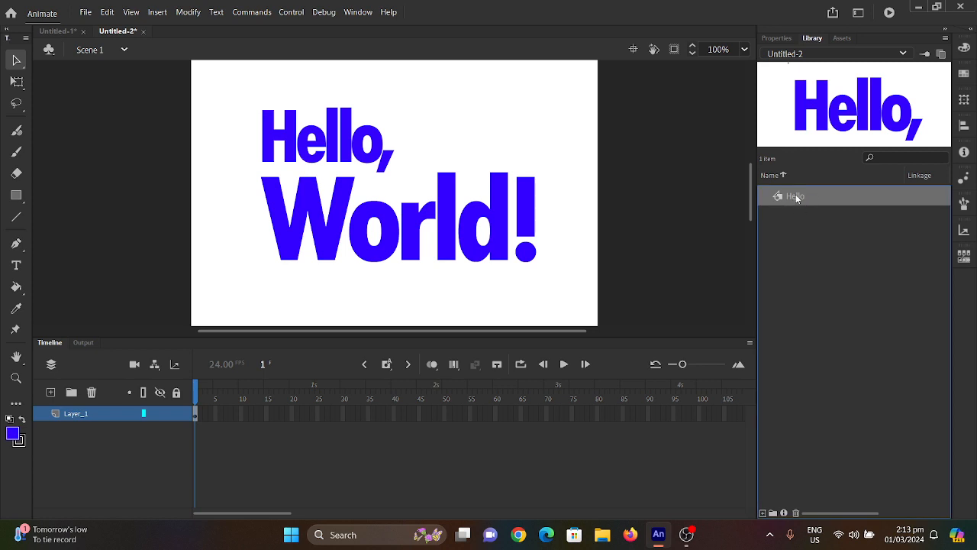
{"action": "right_click", "coordinate": [796, 198]}
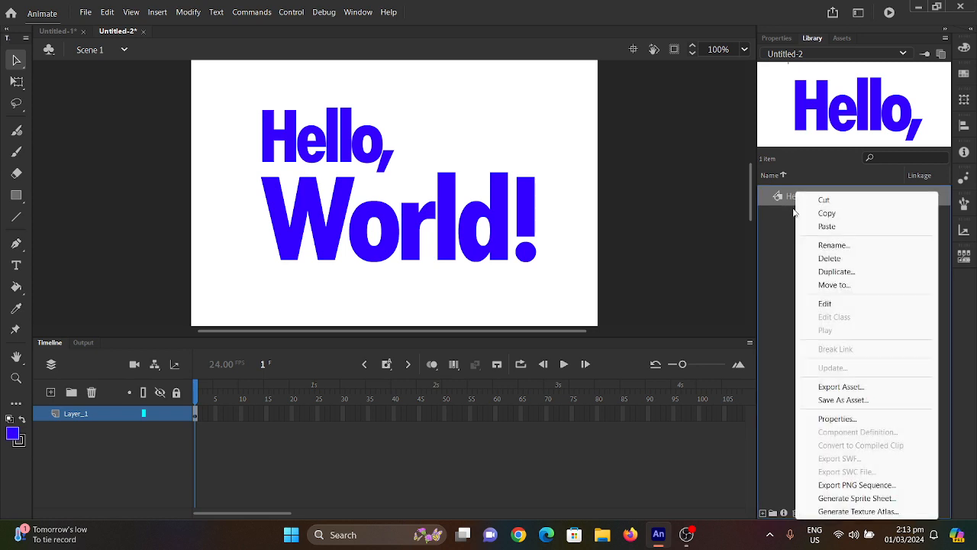
{"action": "left_click", "coordinate": [829, 259]}
{"action": "left_click", "coordinate": [777, 38]}
{"action": "left_click_drag", "start_coordinate": [186, 88], "coordinate": [604, 320]}
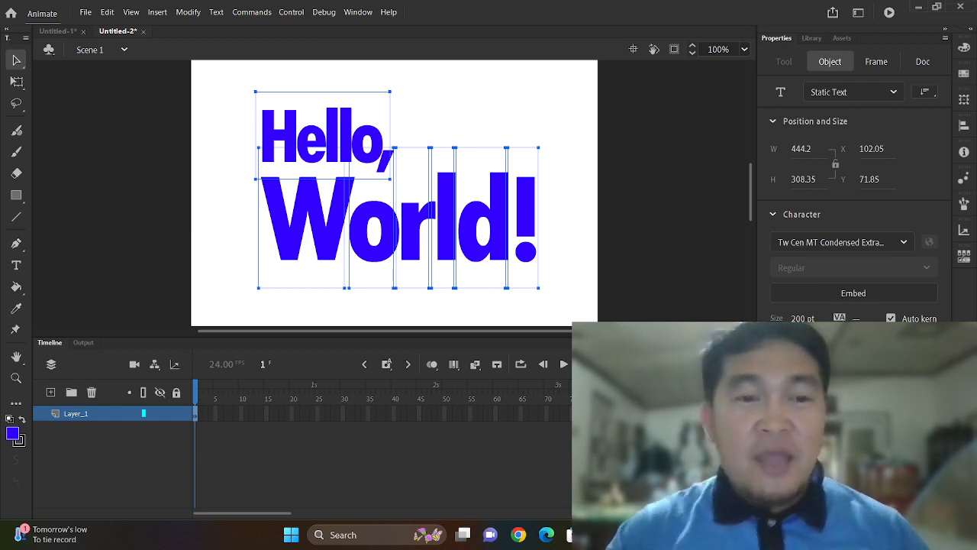
{"action": "left_click", "coordinate": [138, 457]}
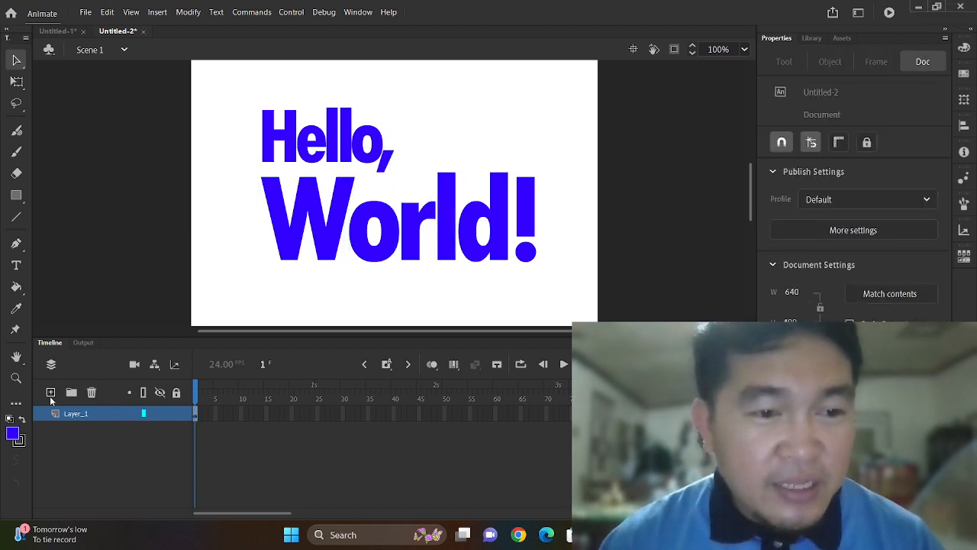
Add a new layer and move the letter W from Layer_1 onto it, keeping its place on the stage
{"action": "left_click", "coordinate": [50, 392]}
{"action": "left_click", "coordinate": [305, 207]}
{"action": "right_click", "coordinate": [307, 205]}
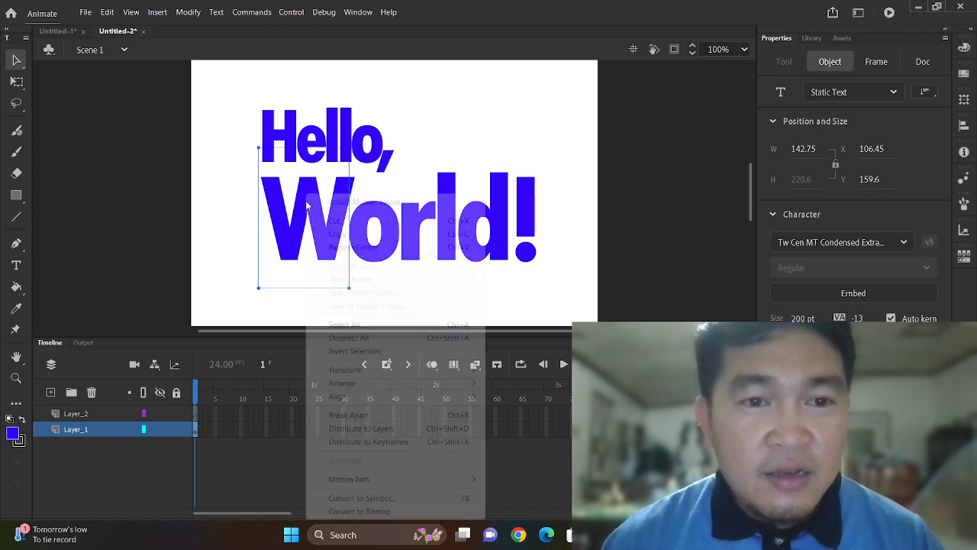
{"action": "left_click", "coordinate": [328, 219]}
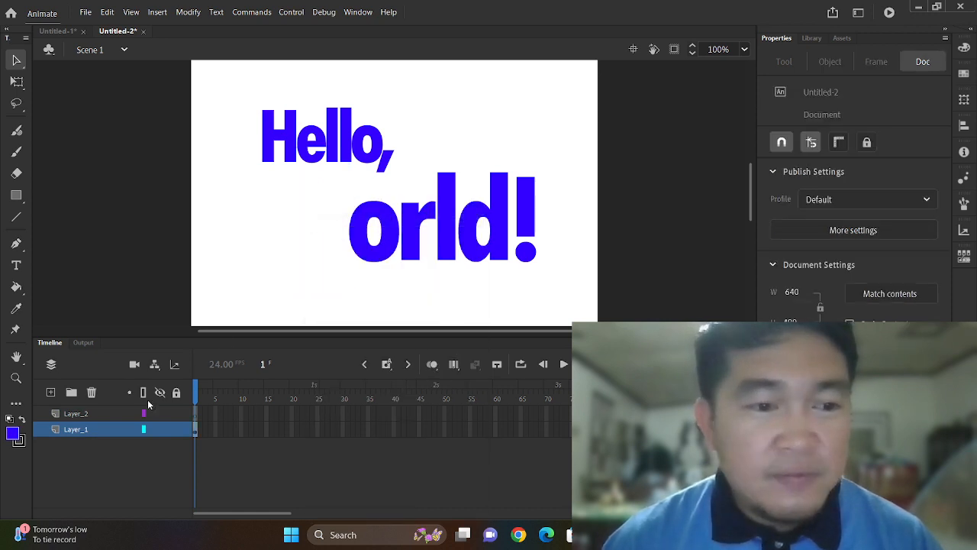
{"action": "left_click", "coordinate": [96, 413]}
{"action": "right_click", "coordinate": [276, 235]}
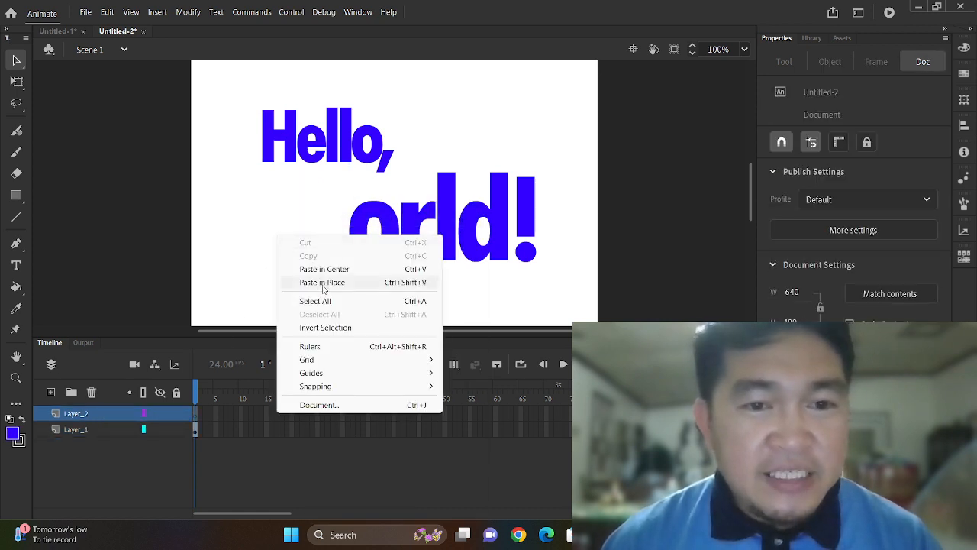
{"action": "left_click", "coordinate": [323, 283]}
Rename the layer holding the letter W as w
{"action": "left_click", "coordinate": [82, 413]}
{"action": "double_click", "coordinate": [82, 413]}
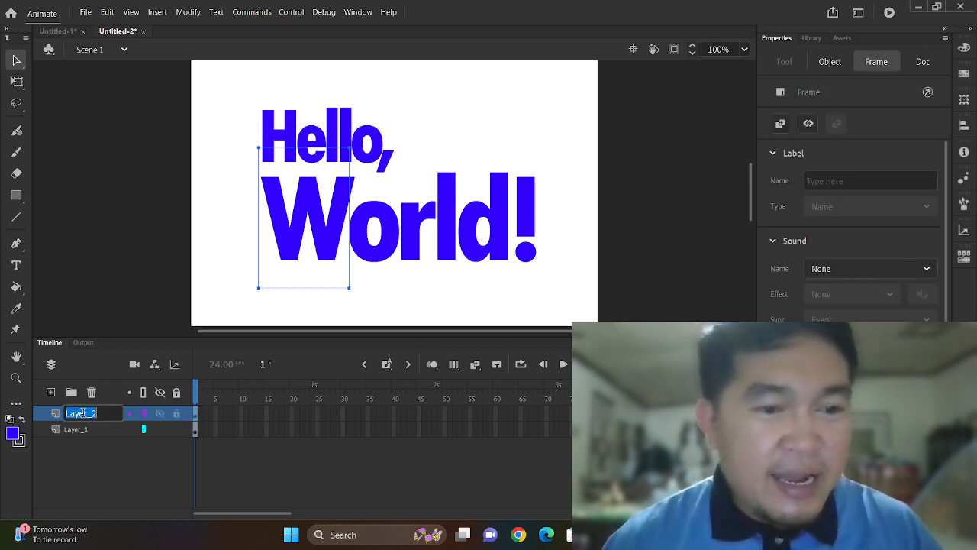
{"action": "type", "text": "w"}
{"action": "key", "text": "Return"}
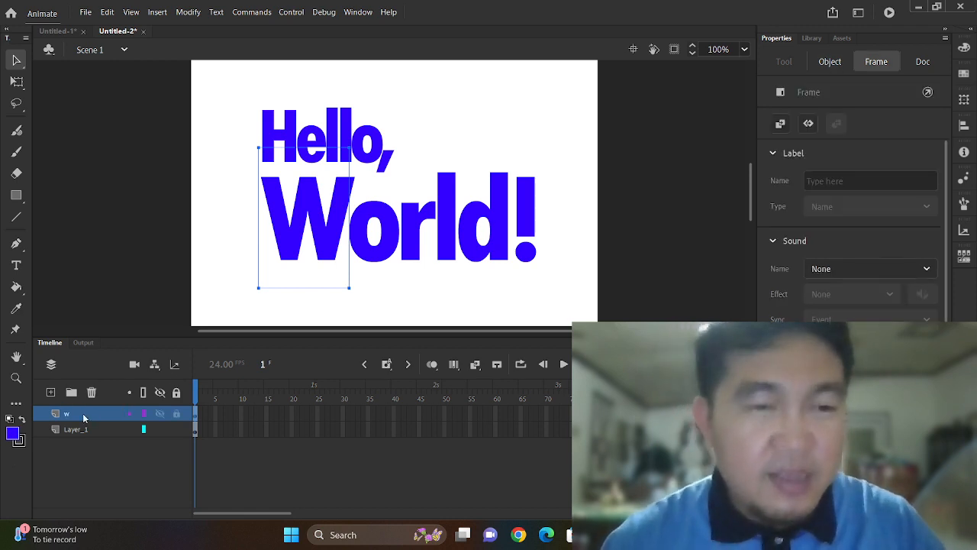
Add another layer and move the letter o from Layer_1 onto it, keeping its place on the stage
{"action": "left_click", "coordinate": [51, 392]}
{"action": "right_click", "coordinate": [365, 261]}
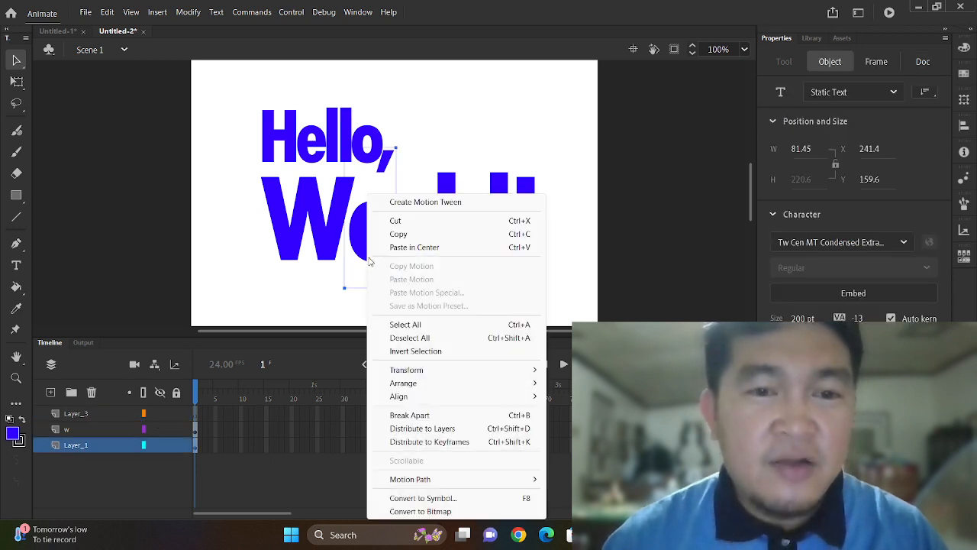
{"action": "left_click", "coordinate": [402, 222]}
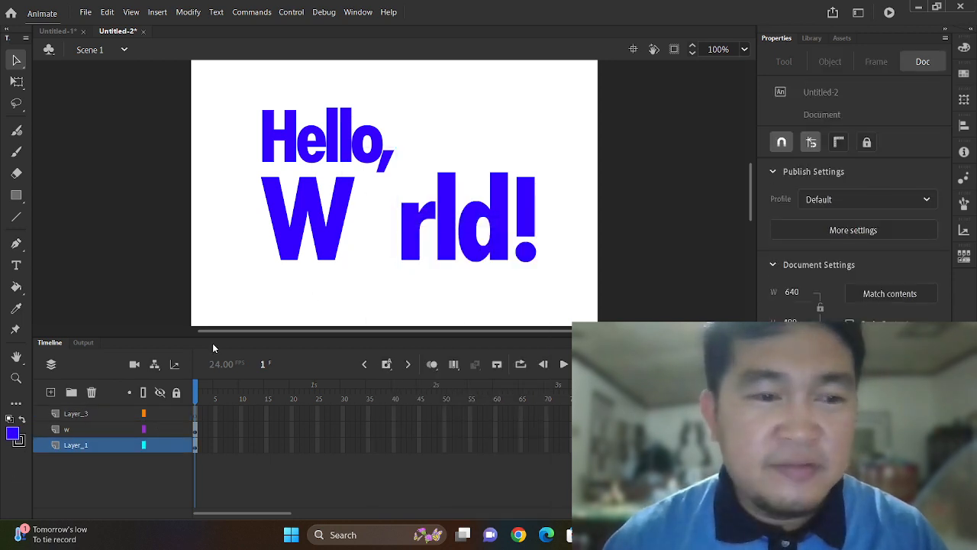
{"action": "left_click", "coordinate": [89, 413]}
{"action": "right_click", "coordinate": [365, 262]}
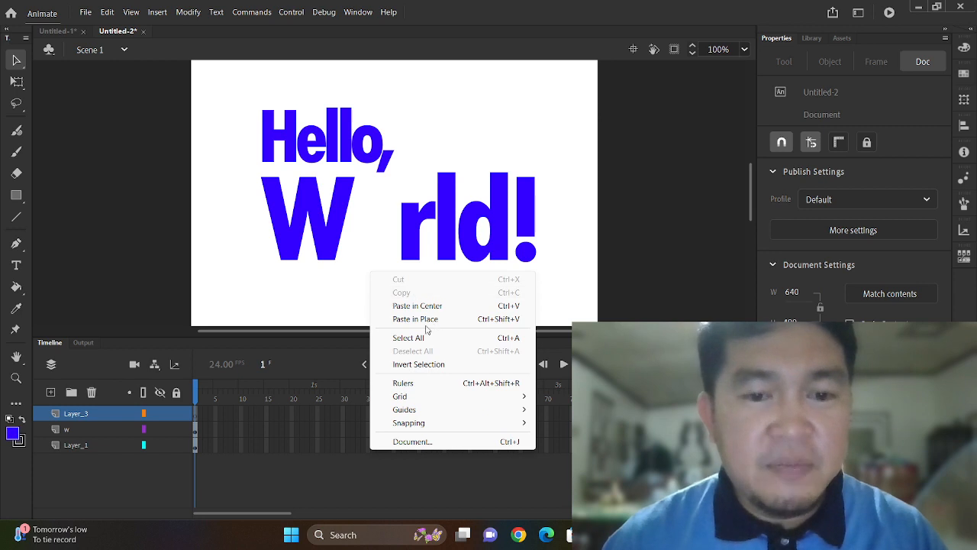
{"action": "left_click", "coordinate": [428, 318]}
Rename the layer holding the letter o as o
{"action": "double_click", "coordinate": [77, 413]}
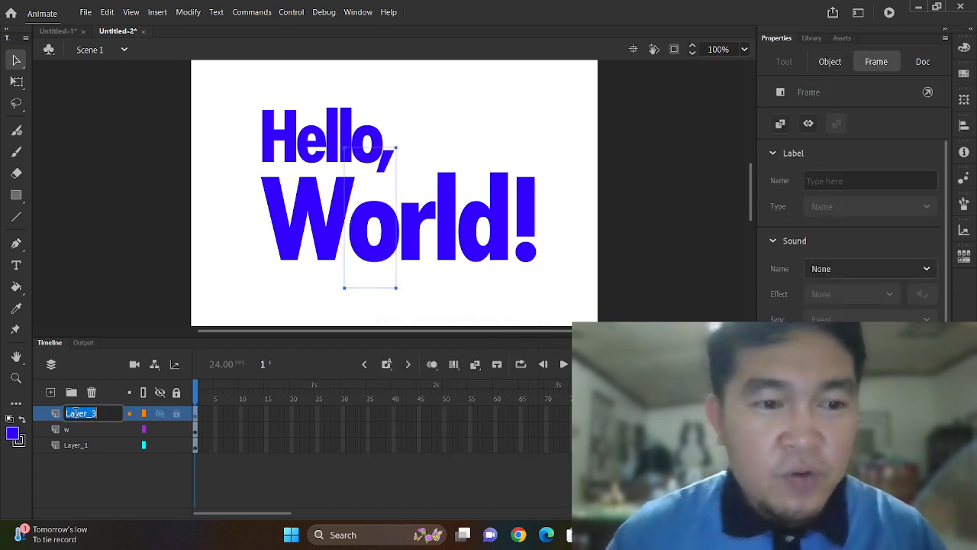
{"action": "type", "text": "o"}
{"action": "key", "text": "Return"}
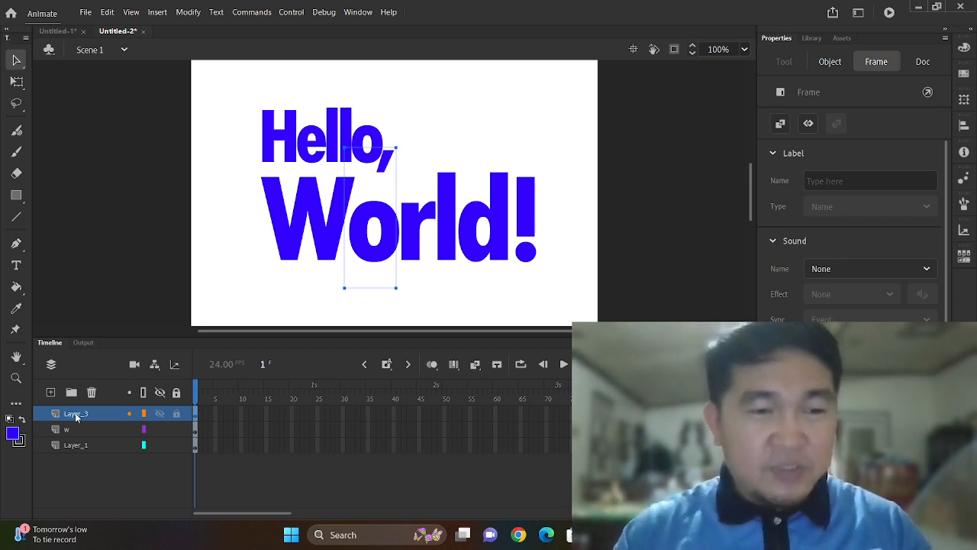
Undo the added layers and the moves of W and o, returning all the text to Layer_1
{"action": "key", "text": "ctrl+z"}
{"action": "key", "text": "ctrl+z"}
{"action": "key", "text": "ctrl+z"}
{"action": "key", "text": "ctrl+z"}
{"action": "key", "text": "ctrl+z"}
{"action": "key", "text": "ctrl+z"}
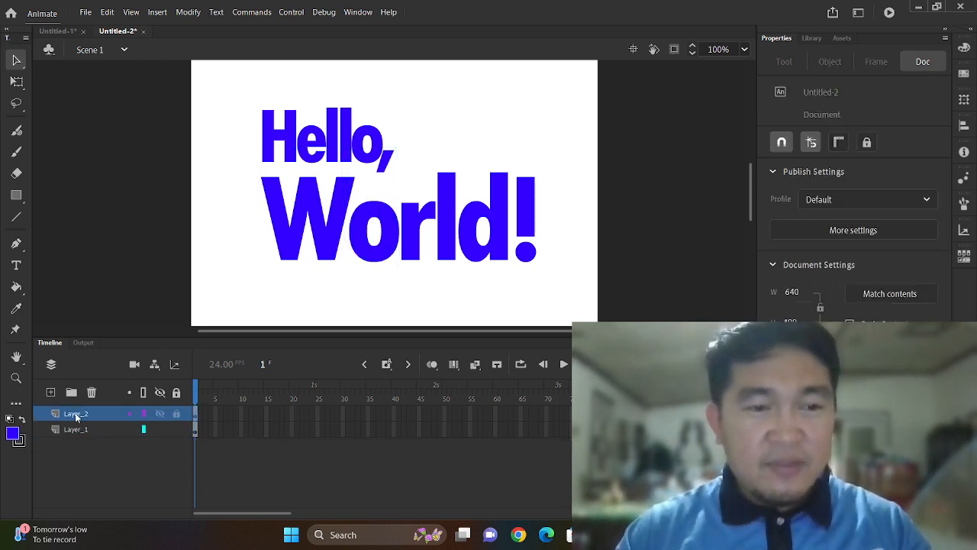
{"action": "key", "text": "ctrl+z"}
{"action": "key", "text": "ctrl+z"}
{"action": "key", "text": "ctrl+z"}
{"action": "key", "text": "ctrl+z"}
{"action": "key", "text": "ctrl+z"}
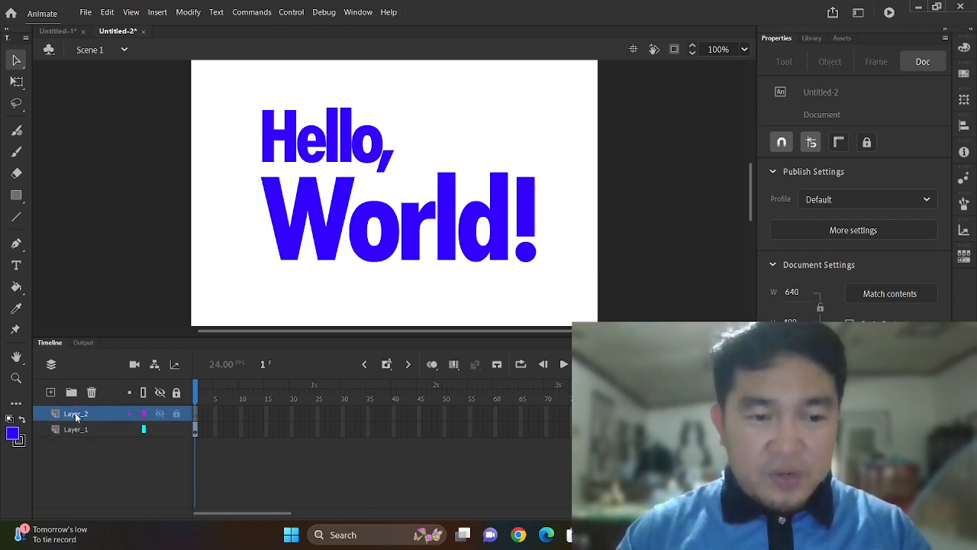
{"action": "key", "text": "ctrl+z"}
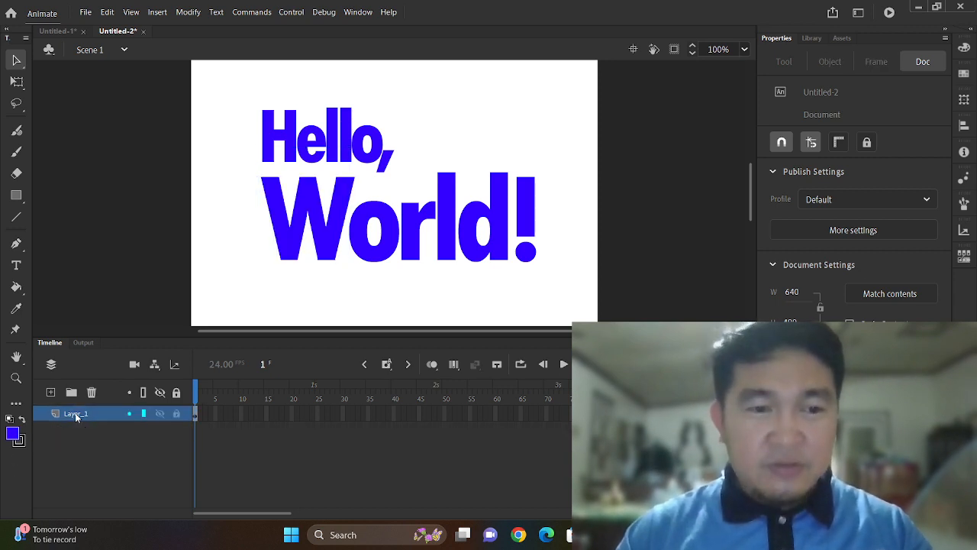
Select all the text objects through the first keyframe and by marquee, clearing the selection each time
{"action": "left_click", "coordinate": [195, 416]}
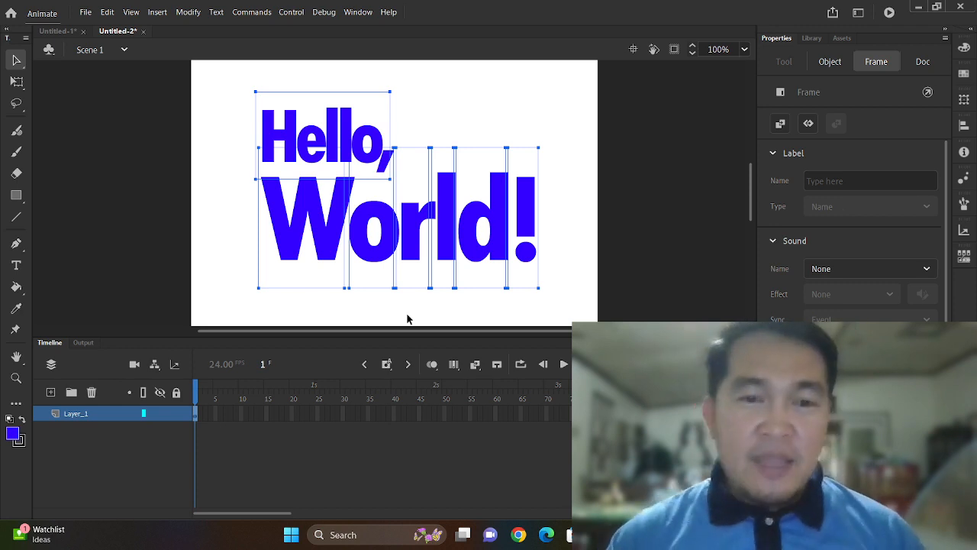
{"action": "left_click", "coordinate": [221, 105]}
{"action": "left_click_drag", "start_coordinate": [224, 92], "coordinate": [598, 298]}
{"action": "left_click_drag", "start_coordinate": [215, 74], "coordinate": [571, 316]}
{"action": "left_click", "coordinate": [270, 472]}
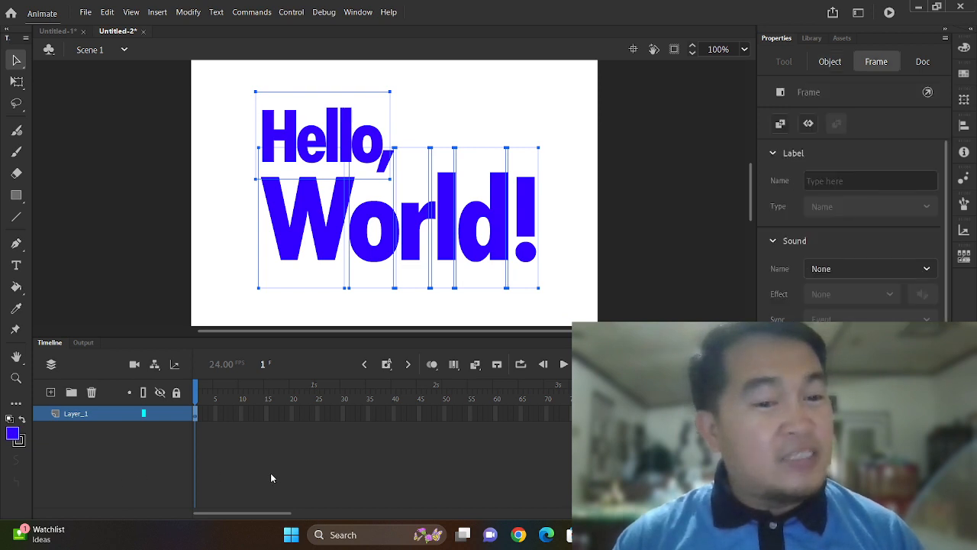
{"action": "left_click", "coordinate": [197, 417]}
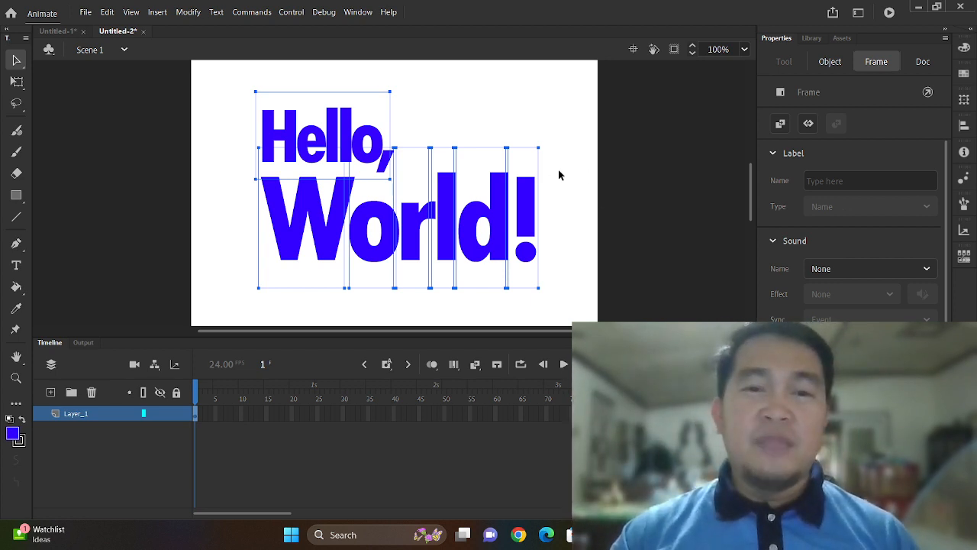
{"action": "right_click", "coordinate": [382, 220]}
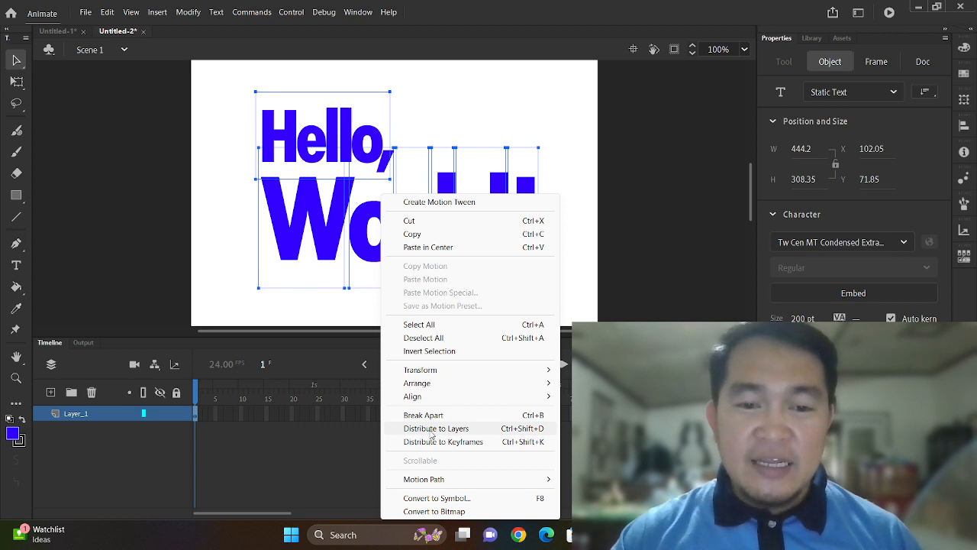
{"action": "left_click", "coordinate": [94, 417]}
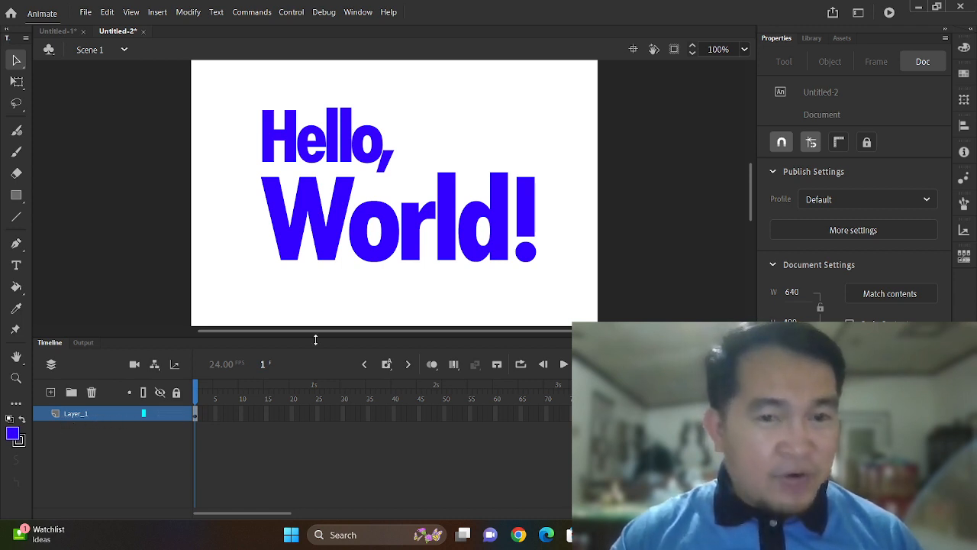
Distribute all the text objects on Layer_1 to separate layers and enlarge the timeline to show the whole layer list
{"action": "left_click", "coordinate": [194, 416]}
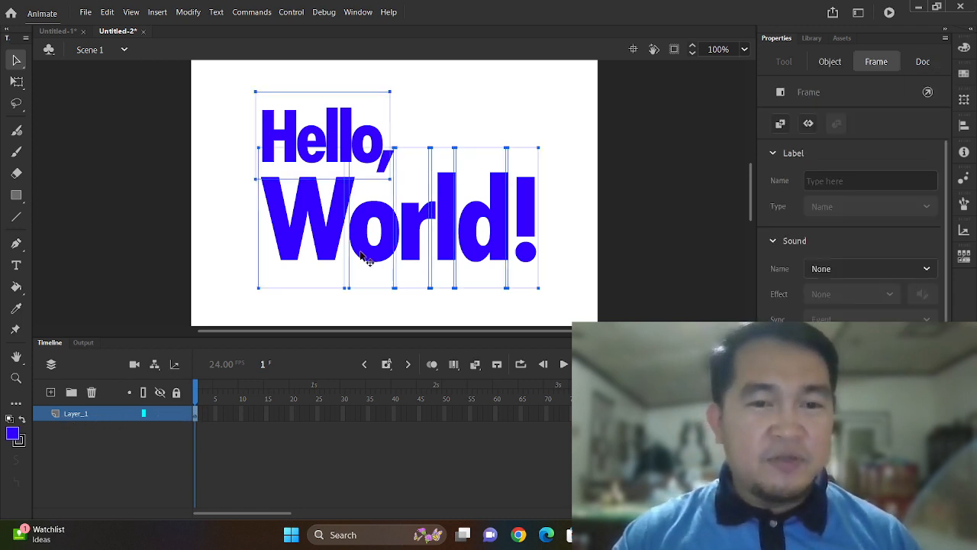
{"action": "right_click", "coordinate": [333, 224]}
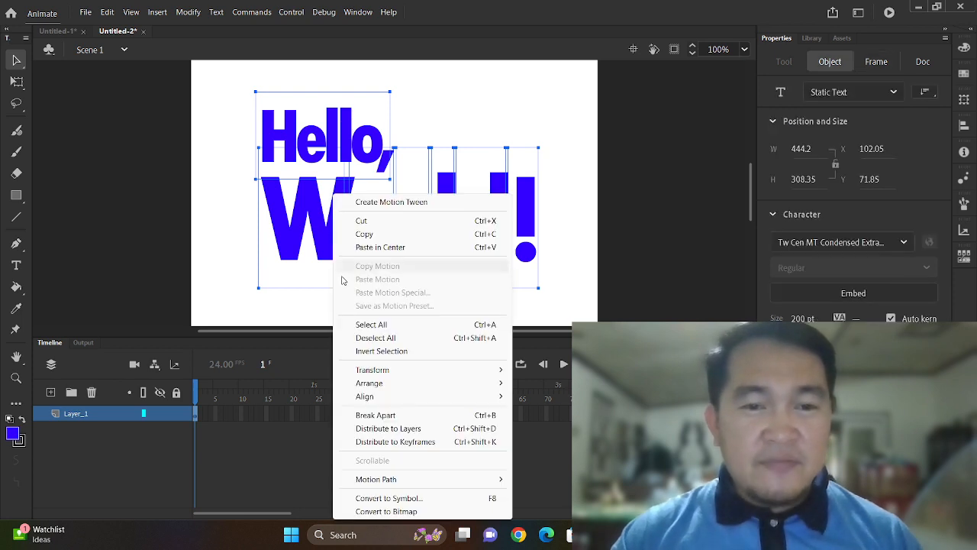
{"action": "left_click", "coordinate": [388, 430]}
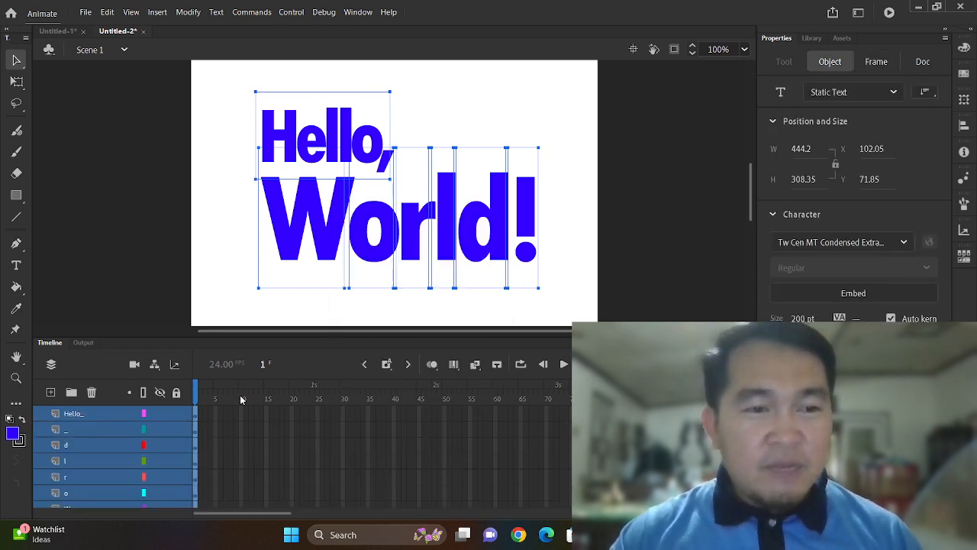
{"action": "left_click_drag", "start_coordinate": [128, 338], "coordinate": [128, 291]}
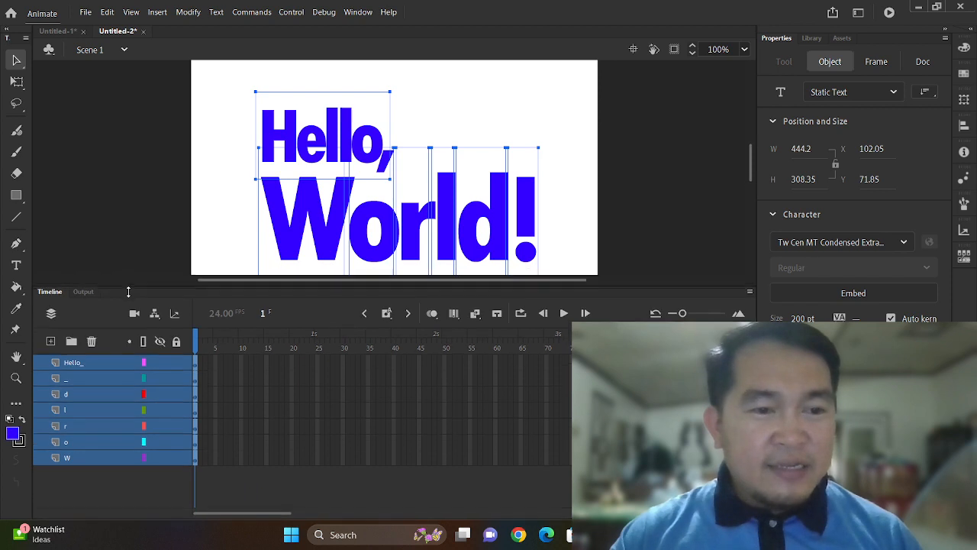
Go through the layers from Hello_ down to W to examine which text object each one holds
{"action": "left_click", "coordinate": [104, 484]}
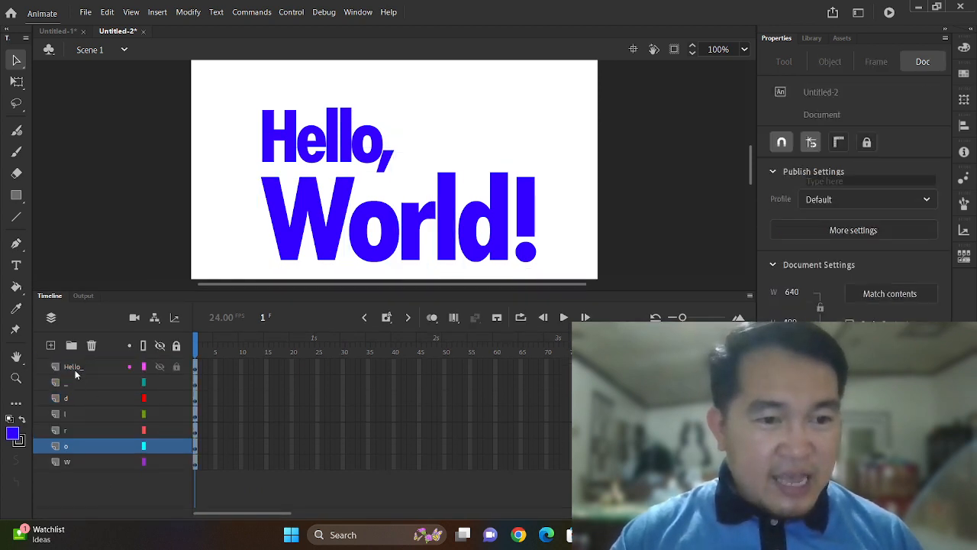
{"action": "left_click", "coordinate": [75, 369]}
{"action": "left_click", "coordinate": [74, 384]}
{"action": "left_click", "coordinate": [74, 398]}
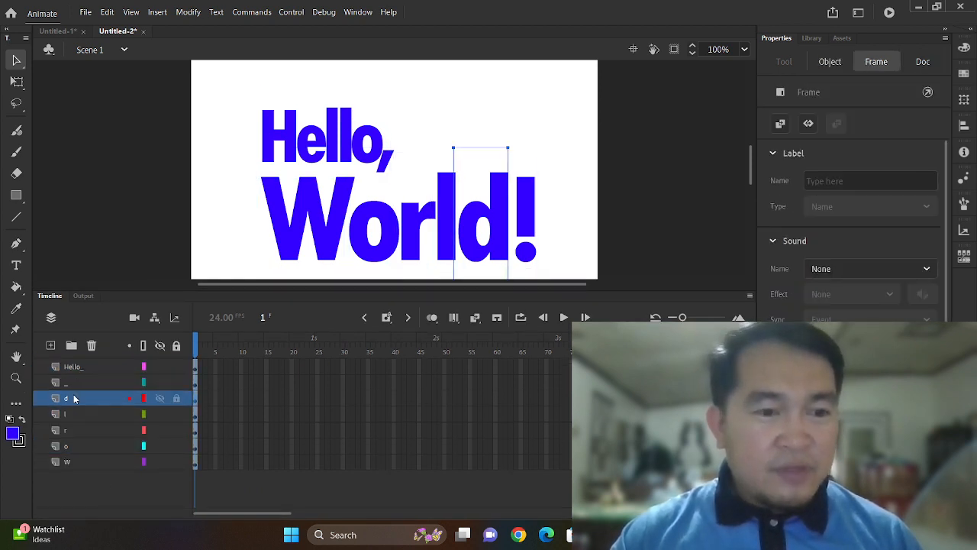
{"action": "left_click", "coordinate": [75, 413]}
{"action": "left_click", "coordinate": [79, 430]}
{"action": "left_click", "coordinate": [84, 448]}
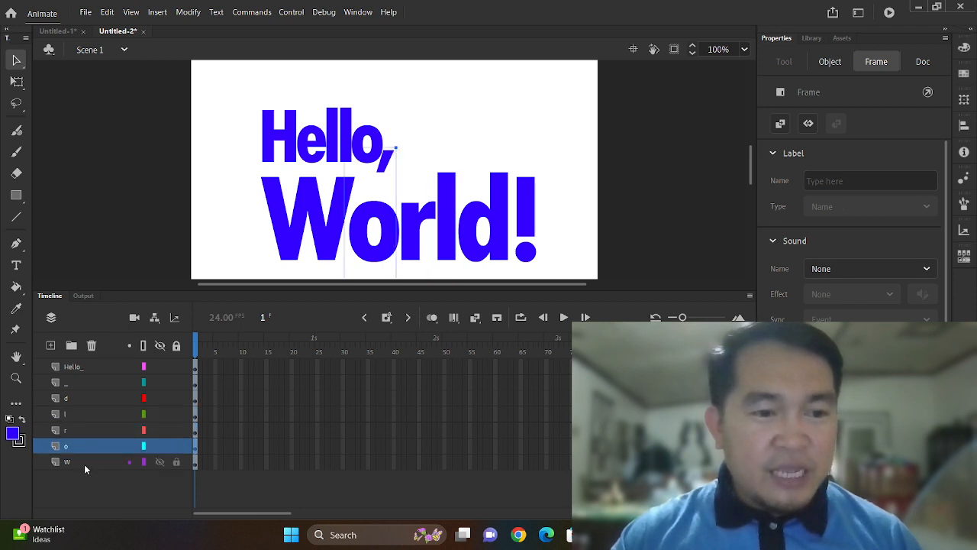
{"action": "left_click", "coordinate": [84, 462]}
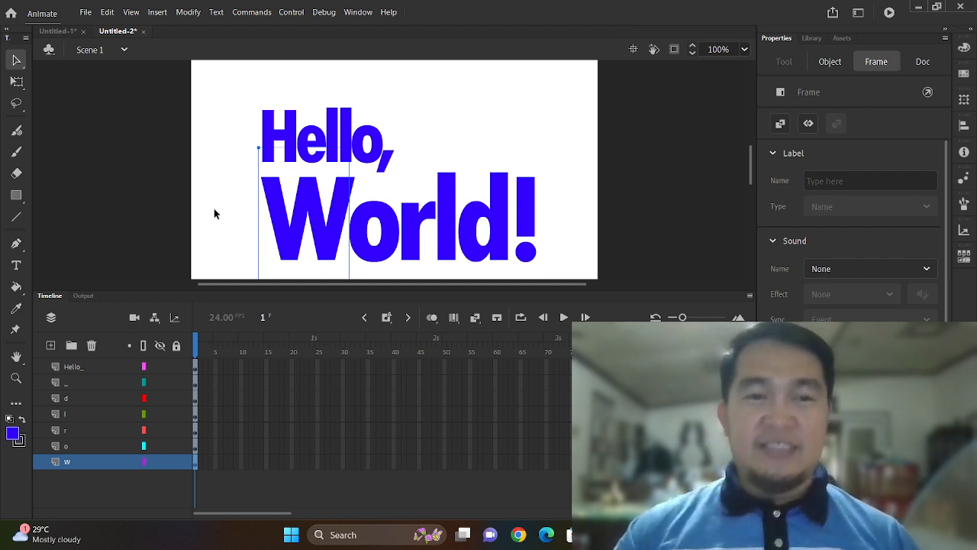
{"action": "left_click_drag", "start_coordinate": [393, 285], "coordinate": [402, 320]}
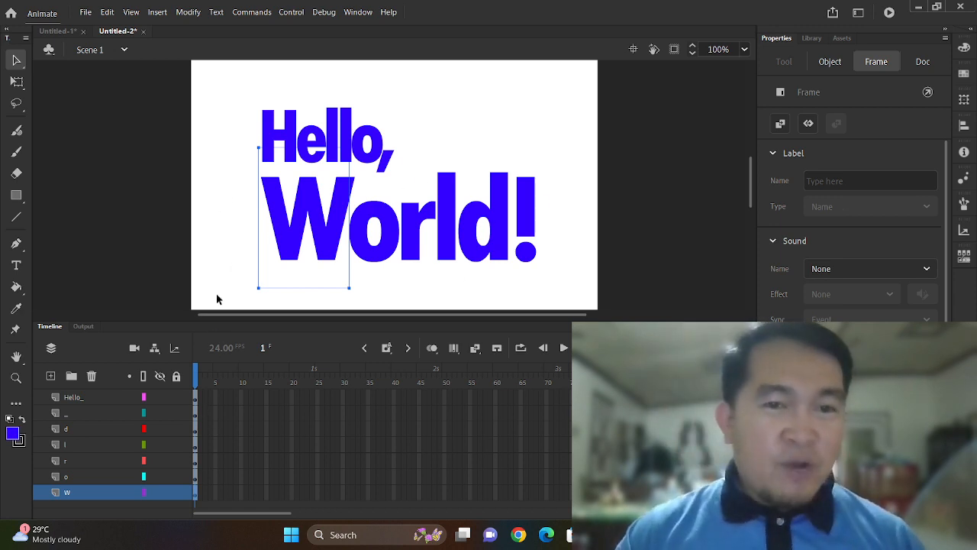
{"action": "left_click", "coordinate": [210, 240]}
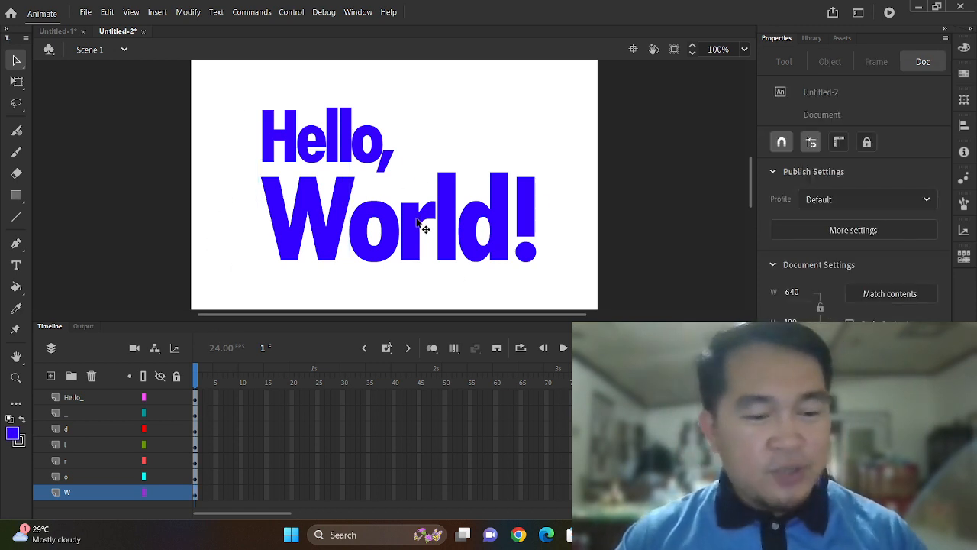
Create classic tweens on the first keyframe of all the text layers, converting their contents to symbols
{"action": "key", "text": "ctrl+a"}
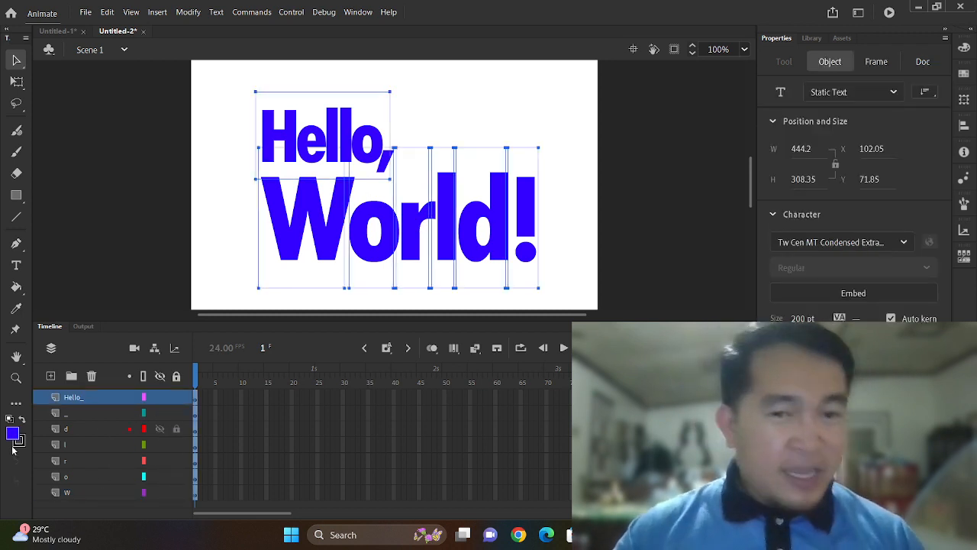
{"action": "right_click", "coordinate": [197, 403]}
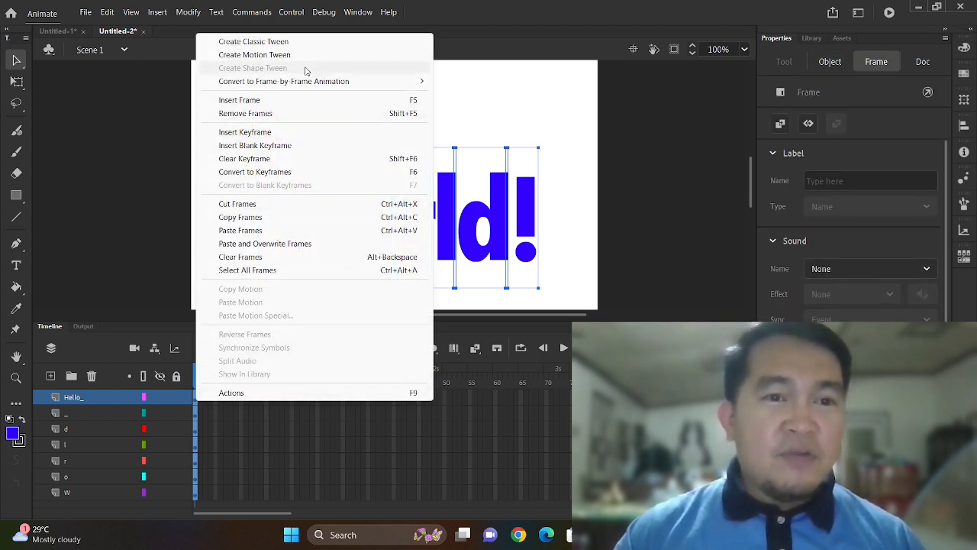
{"action": "left_click", "coordinate": [247, 42]}
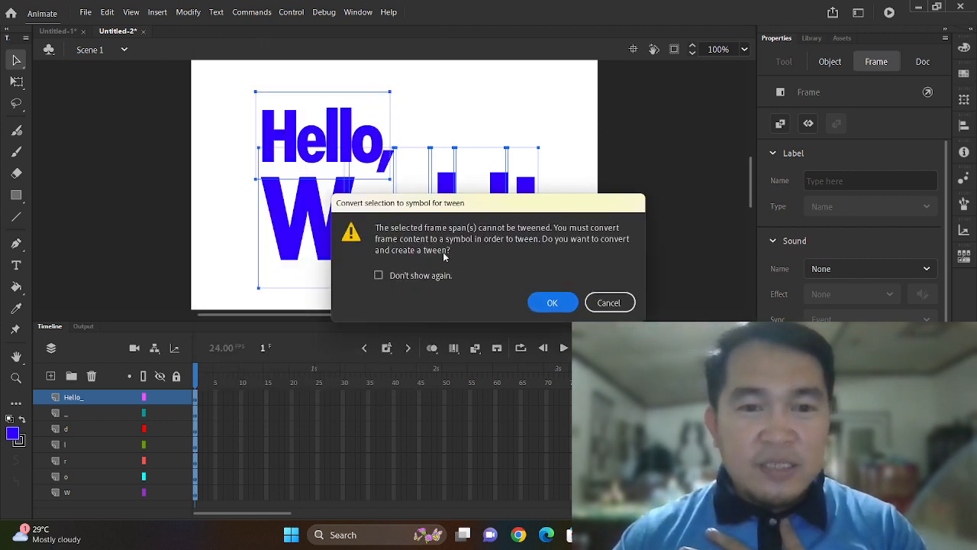
{"action": "left_click", "coordinate": [548, 304]}
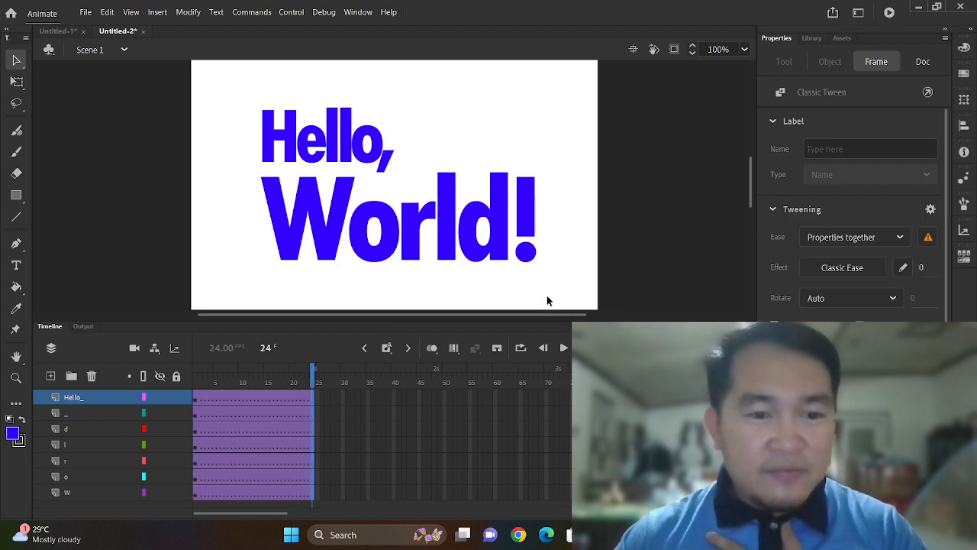
Scrub through the classic tween spans and return the playhead to frame 1
{"action": "left_click_drag", "start_coordinate": [292, 381], "coordinate": [194, 382]}
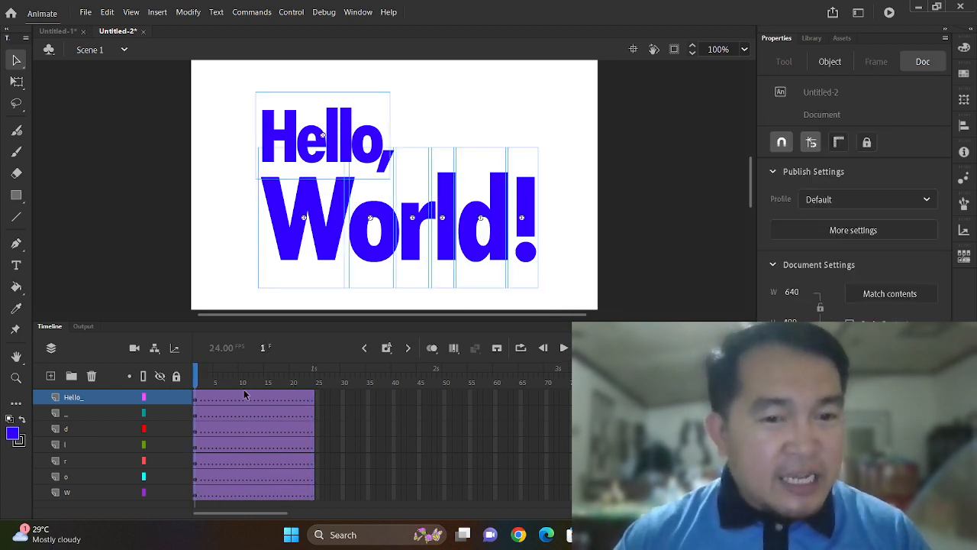
{"action": "left_click_drag", "start_coordinate": [221, 382], "coordinate": [196, 382]}
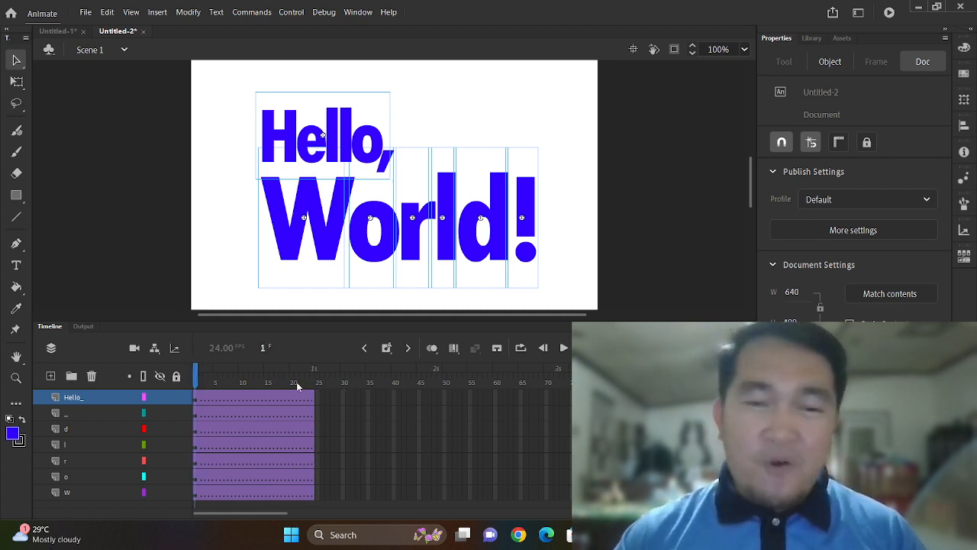
{"action": "left_click_drag", "start_coordinate": [293, 386], "coordinate": [195, 387]}
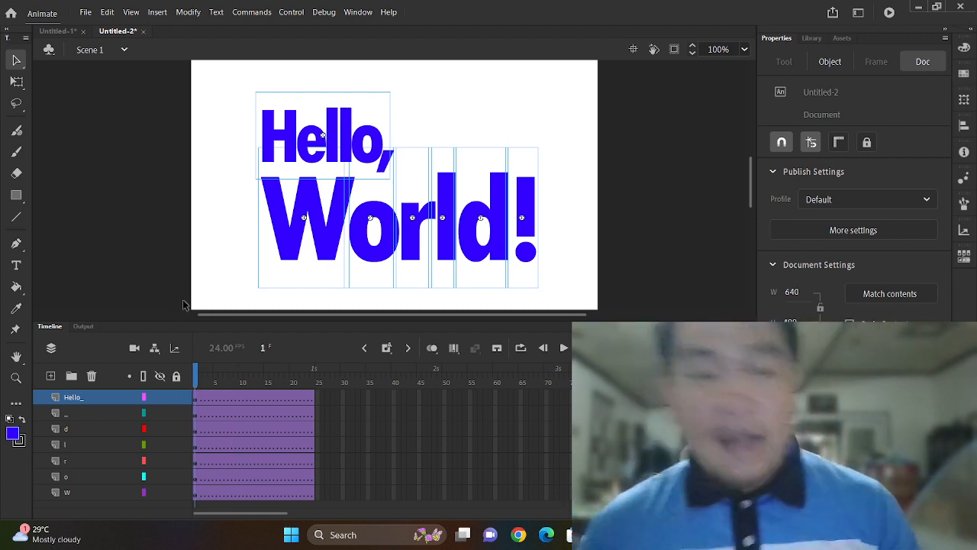
Remove all frames after frame 1 from every text layer
{"action": "left_click", "coordinate": [202, 399]}
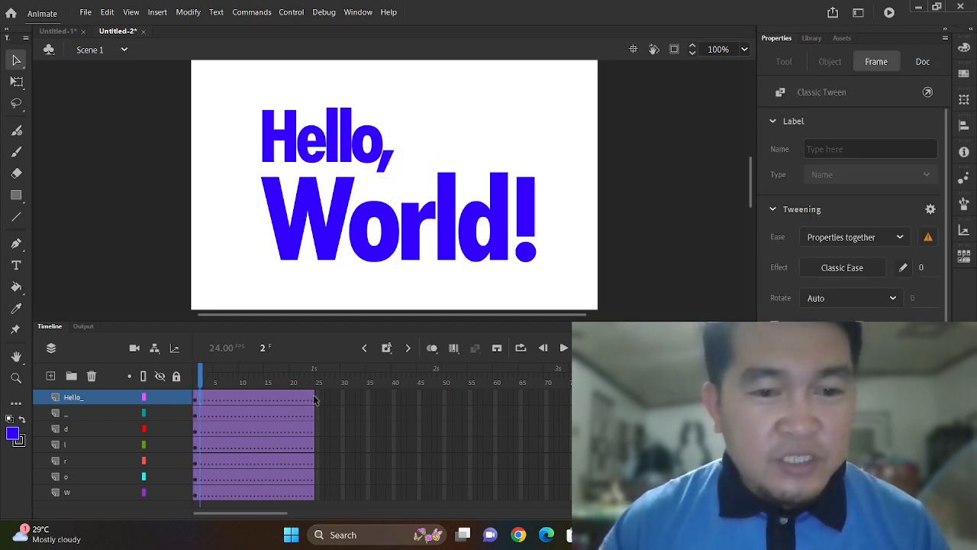
{"action": "left_click_drag", "start_coordinate": [203, 399], "coordinate": [334, 493]}
{"action": "right_click", "coordinate": [270, 476]}
{"action": "left_click", "coordinate": [302, 186]}
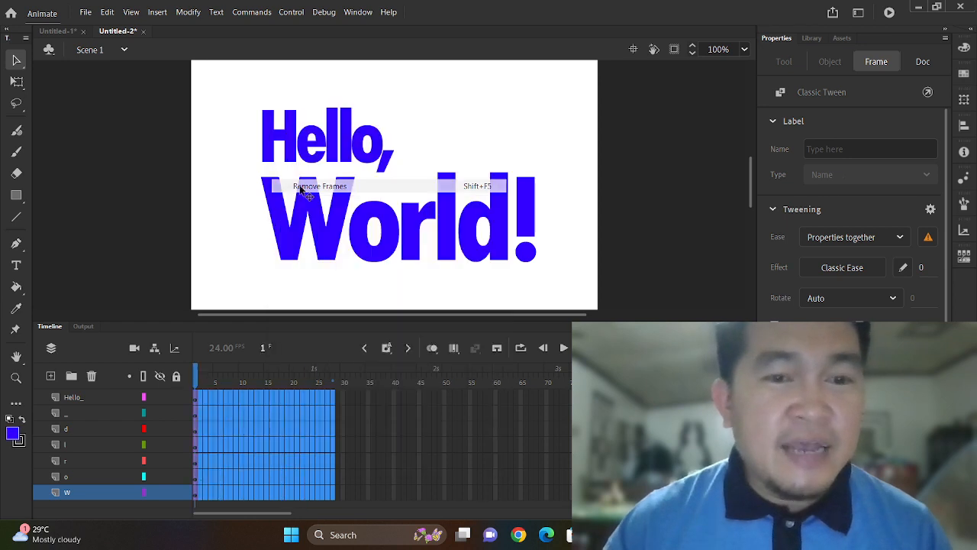
{"action": "left_click", "coordinate": [225, 417]}
{"action": "left_click", "coordinate": [197, 397]}
{"action": "left_click", "coordinate": [202, 229]}
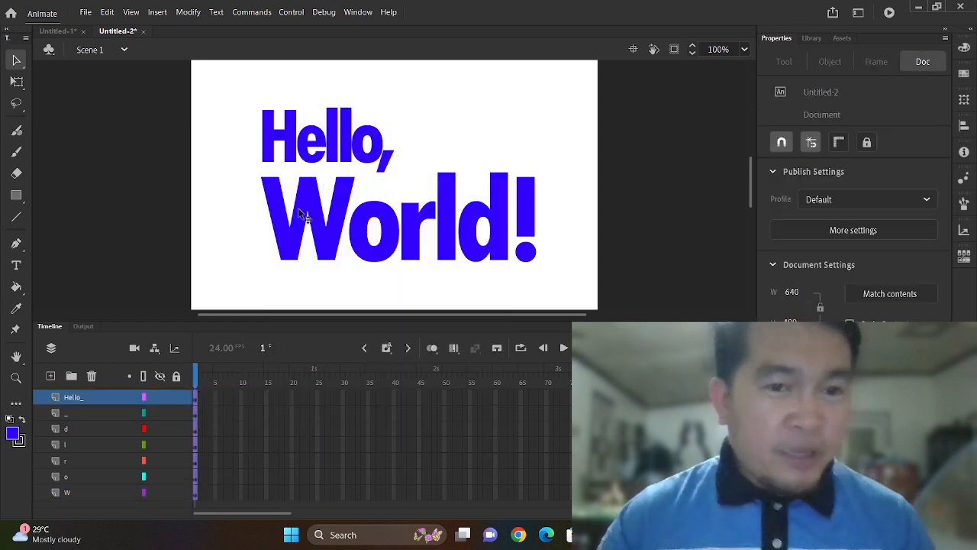
Select "Hello," and the characters of "World!" on the stage to examine their symbol instance properties
{"action": "left_click", "coordinate": [311, 152]}
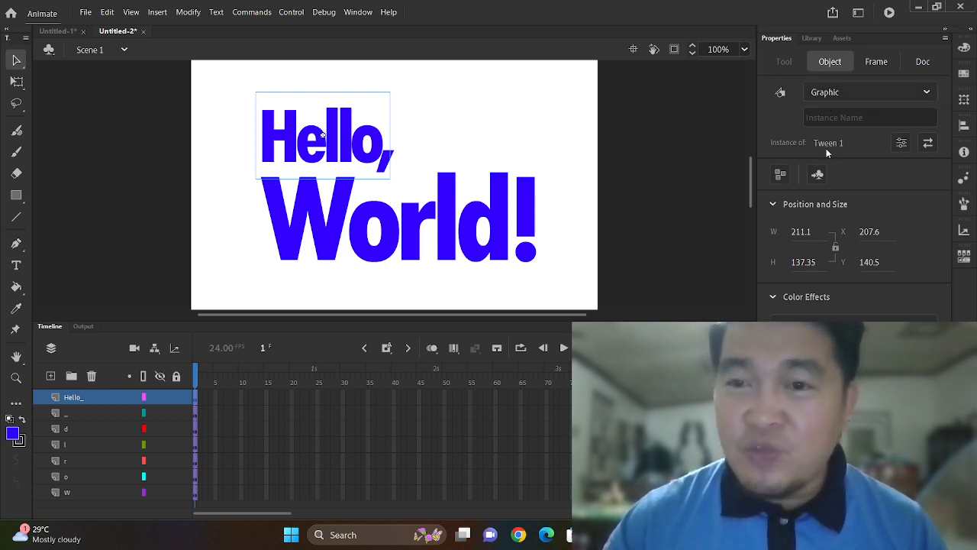
{"action": "left_click", "coordinate": [314, 219]}
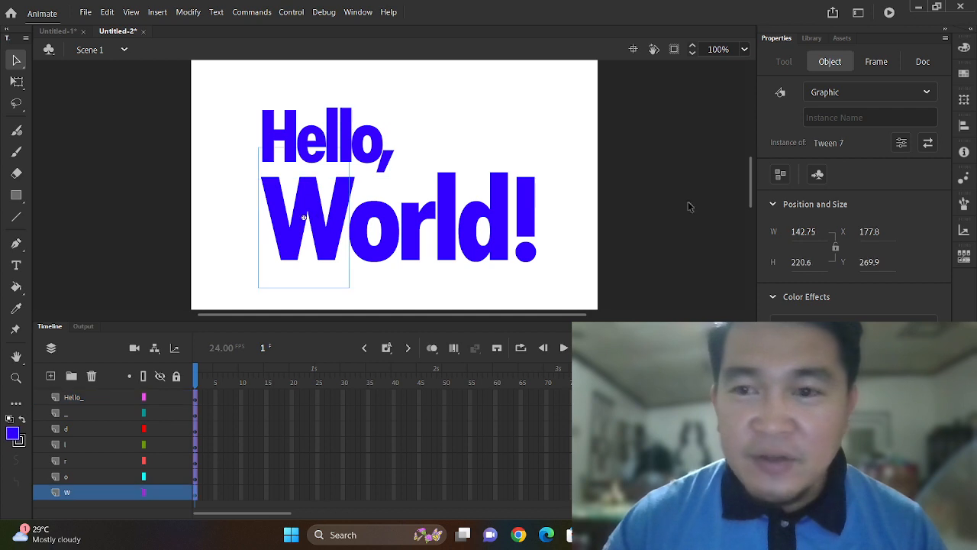
{"action": "left_click", "coordinate": [390, 229]}
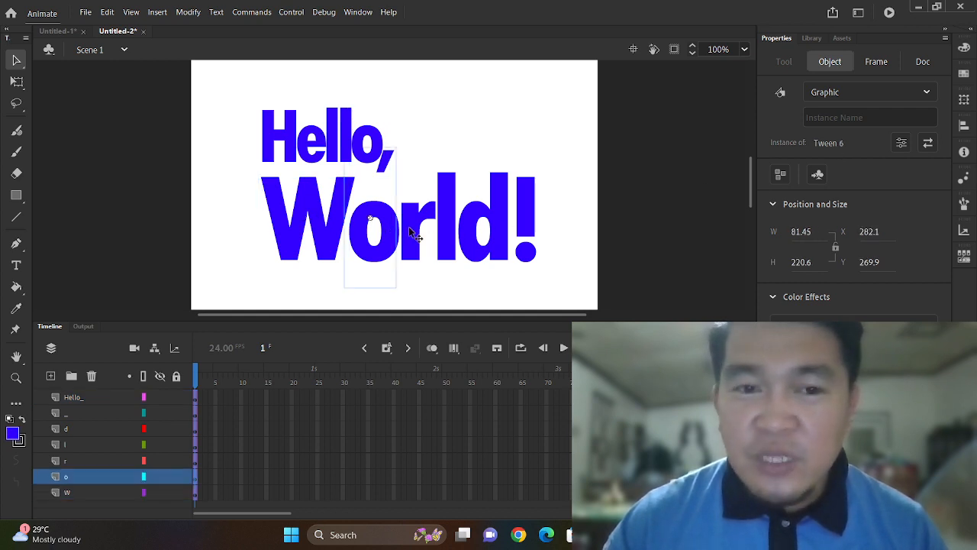
{"action": "left_click", "coordinate": [430, 230]}
{"action": "left_click", "coordinate": [462, 229]}
{"action": "left_click", "coordinate": [528, 228]}
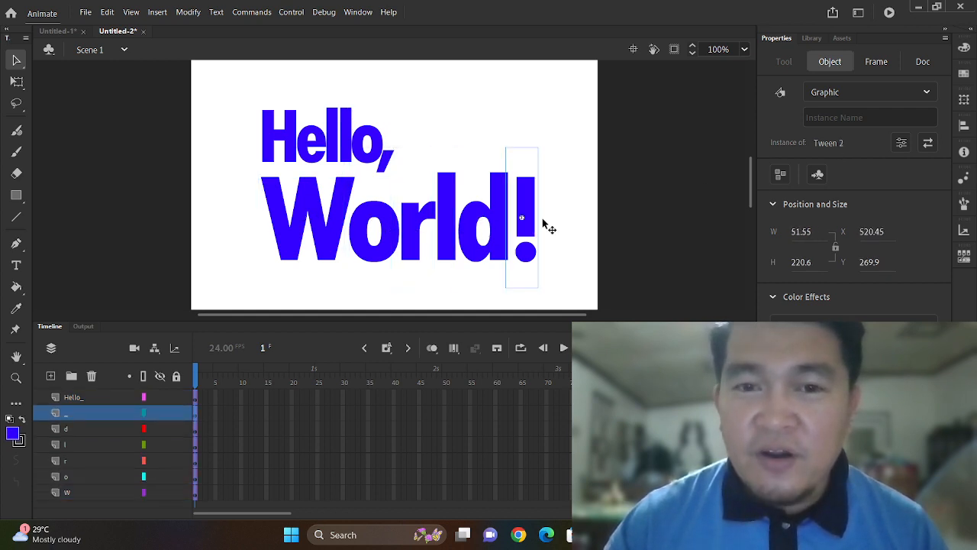
Browse the tween symbols in the document's library, from Tween 1 down the list and back, to examine their previews
{"action": "left_click", "coordinate": [814, 38]}
{"action": "left_click", "coordinate": [801, 197]}
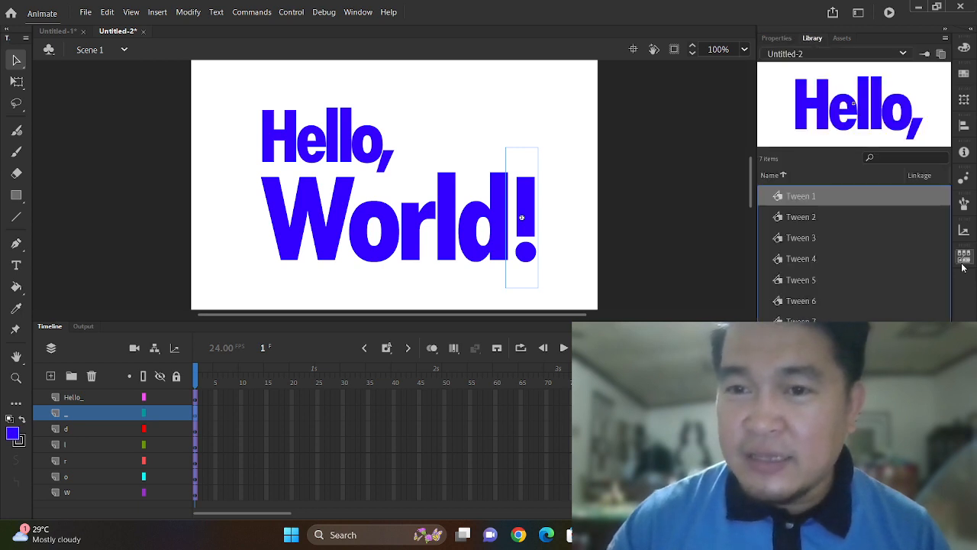
{"action": "key", "text": "Down"}
{"action": "key", "text": "Down"}
{"action": "key", "text": "Down"}
{"action": "key", "text": "Down"}
{"action": "key", "text": "Down"}
{"action": "key", "text": "Down"}
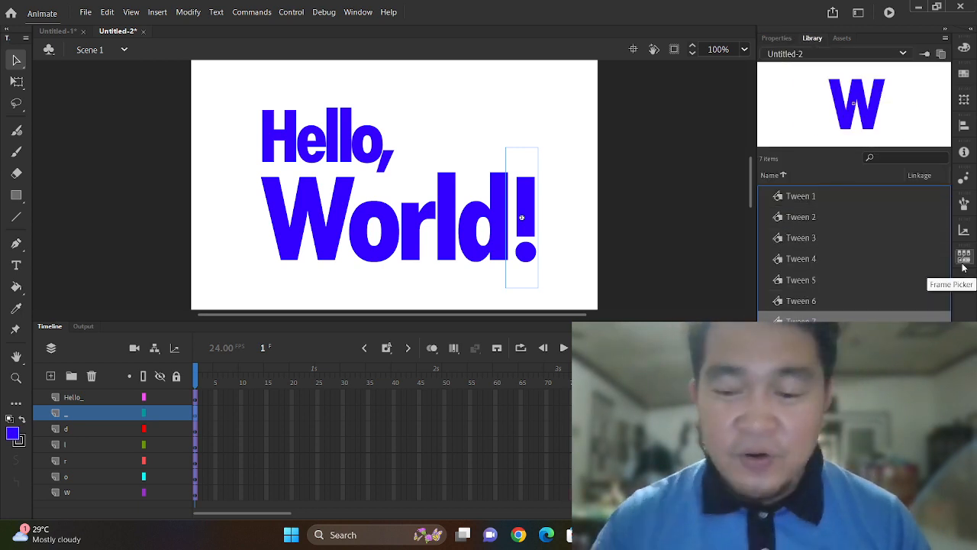
{"action": "key", "text": "Up"}
{"action": "key", "text": "Up"}
{"action": "key", "text": "Up"}
{"action": "key", "text": "Up"}
{"action": "key", "text": "Up"}
{"action": "key", "text": "Up"}
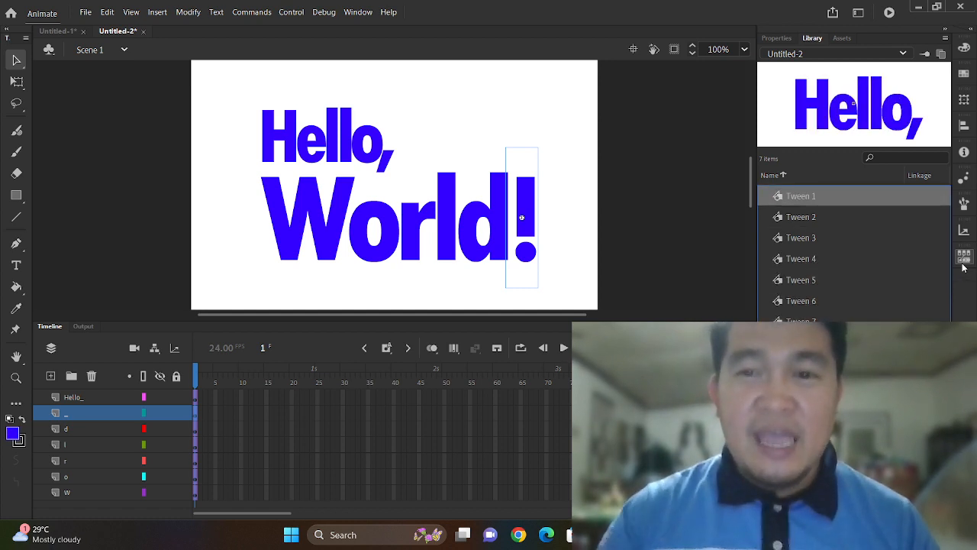
Insert a keyframe at frame 25 of the Hello_ layer
{"action": "left_click", "coordinate": [344, 398]}
{"action": "left_click", "coordinate": [297, 412]}
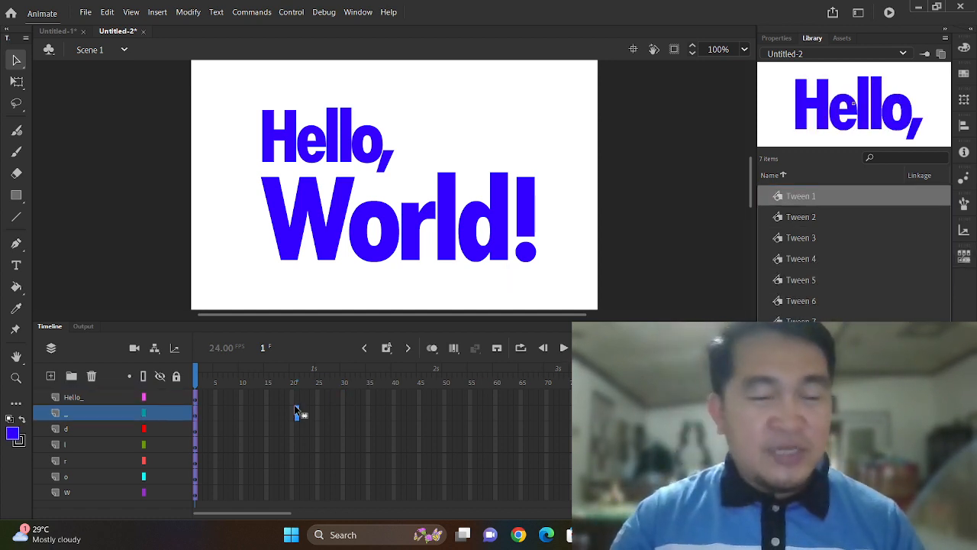
{"action": "left_click", "coordinate": [322, 160]}
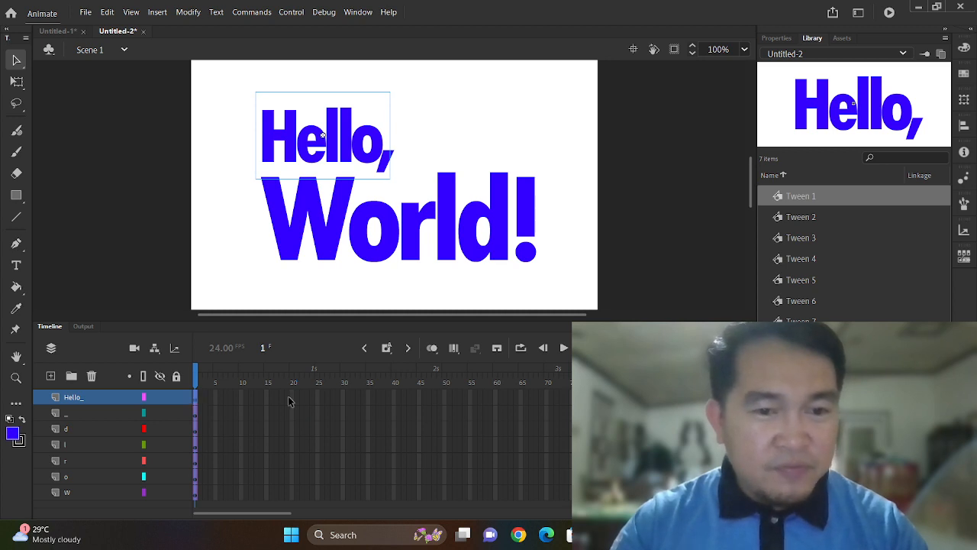
{"action": "left_click", "coordinate": [318, 397]}
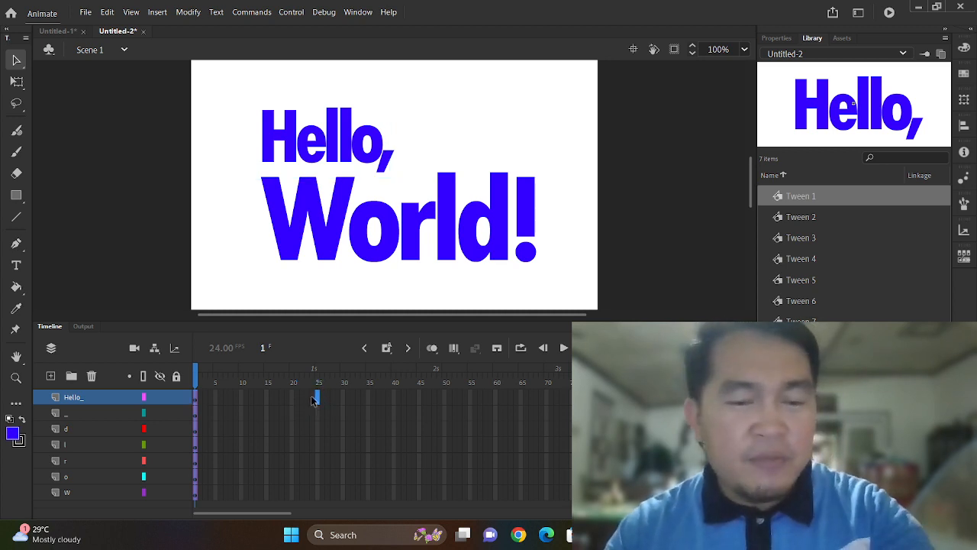
{"action": "key", "text": "F6"}
Move the "Hello," symbol at frame 1 straight up to just above the stage
{"action": "left_click", "coordinate": [196, 399]}
{"action": "scroll", "coordinate": [331, 252], "scroll_direction": "up", "scroll_amount": 4}
{"action": "scroll", "coordinate": [332, 281], "scroll_direction": "down", "scroll_amount": 4}
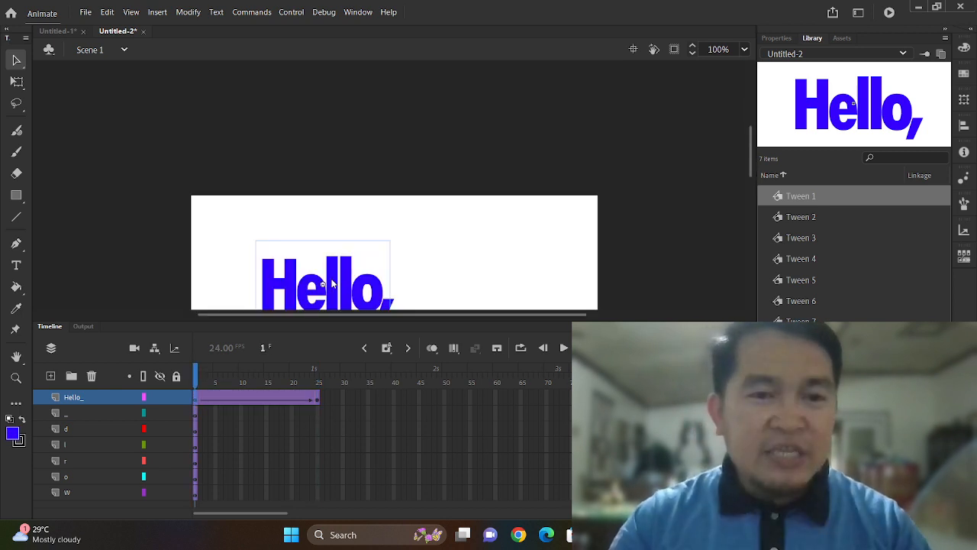
{"action": "scroll", "coordinate": [338, 210], "scroll_direction": "up", "scroll_amount": 1}
{"action": "left_click_drag", "start_coordinate": [336, 218], "coordinate": [342, 92]}
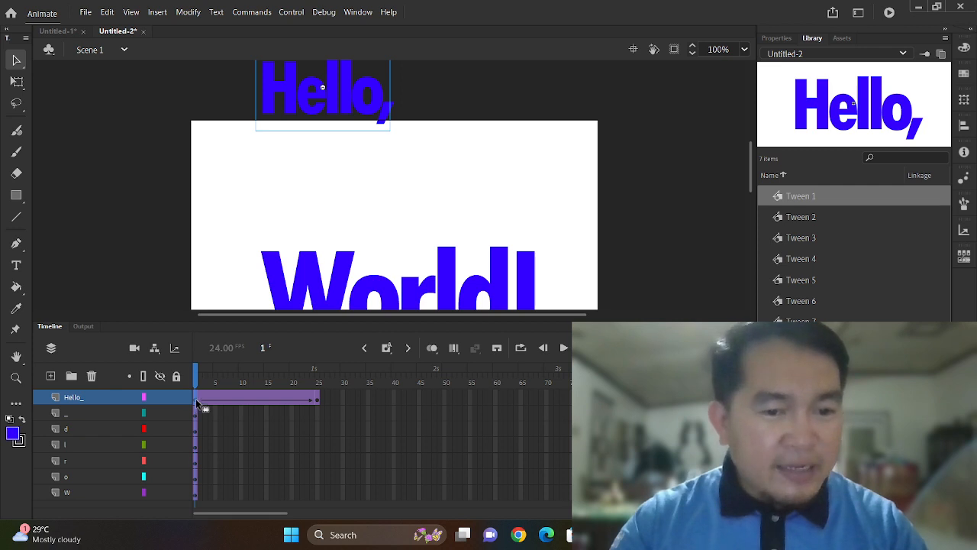
Scrub the timeline between frames 1 and 25 to examine the motion of the "Hello," classic tween
{"action": "left_click_drag", "start_coordinate": [197, 381], "coordinate": [317, 380]}
{"action": "left_click", "coordinate": [317, 397]}
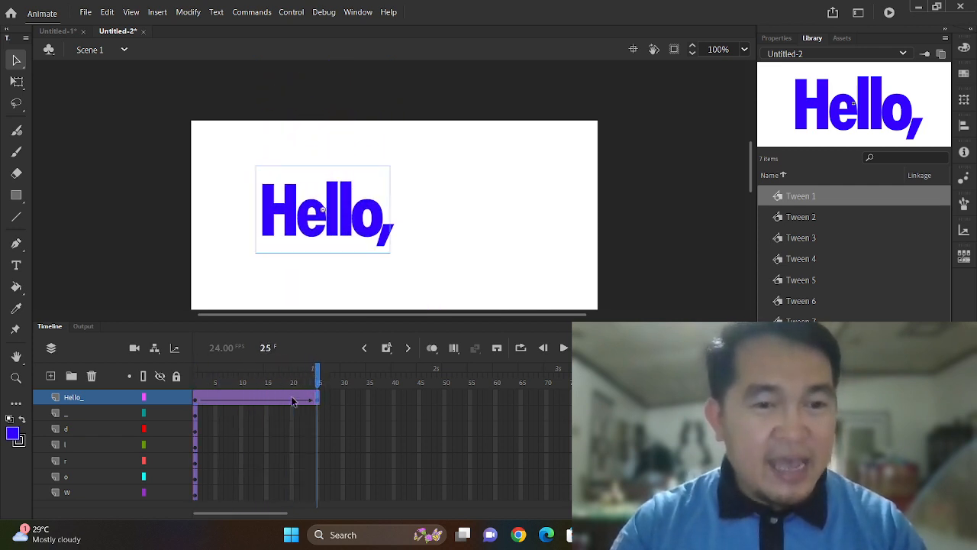
{"action": "left_click", "coordinate": [197, 381]}
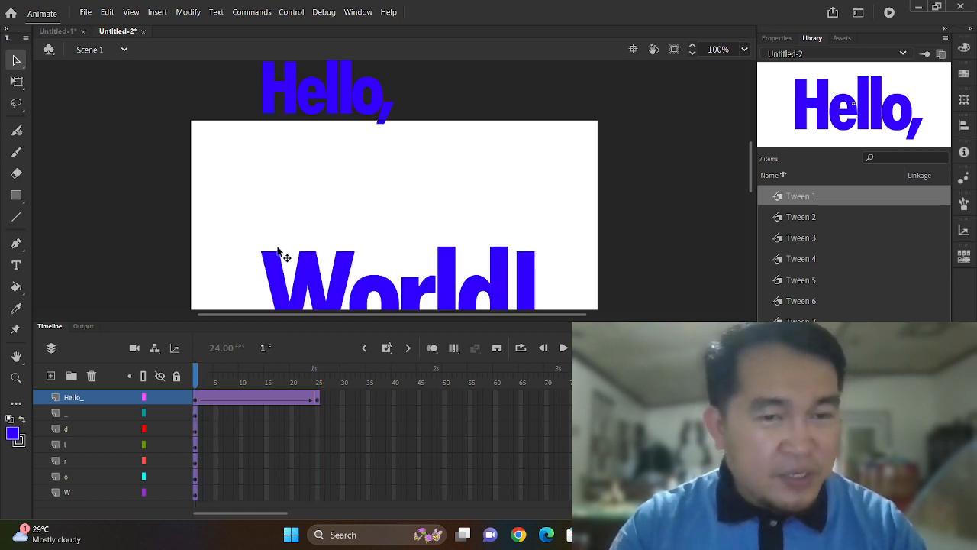
Move the frame 1 keyframes of the six "World!" character layers together to frame 26
{"action": "scroll", "coordinate": [277, 246], "scroll_direction": "down", "scroll_amount": 2}
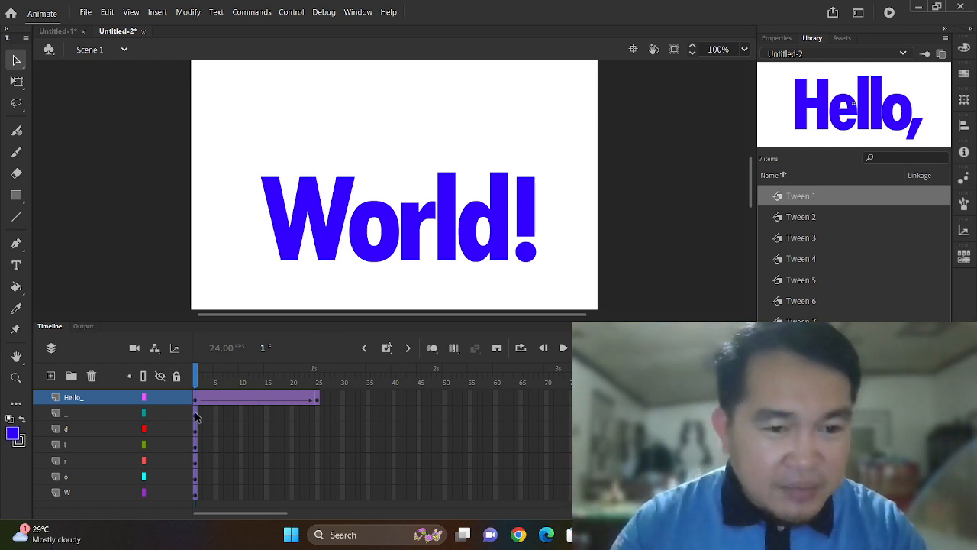
{"action": "left_click_drag", "start_coordinate": [196, 414], "coordinate": [198, 501]}
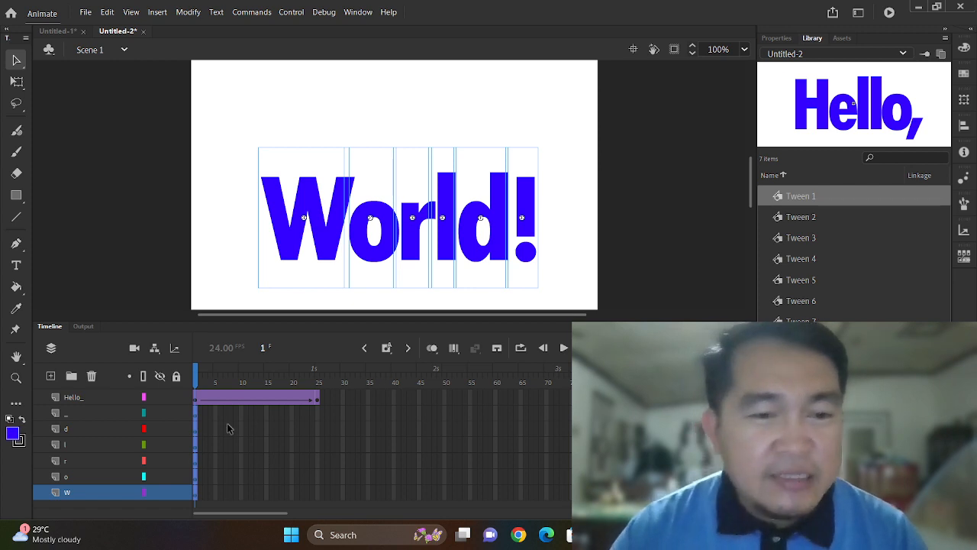
{"action": "left_click_drag", "start_coordinate": [195, 413], "coordinate": [319, 415]}
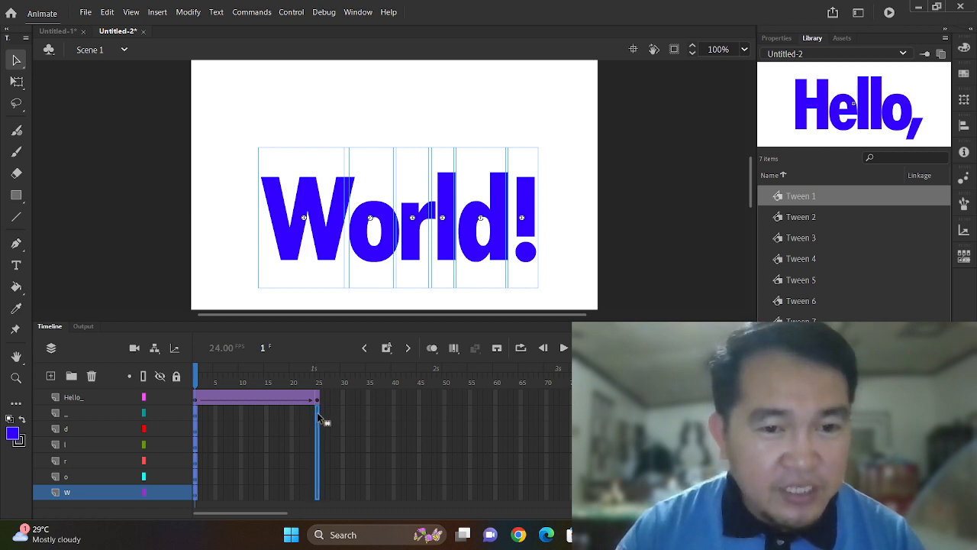
{"action": "left_click", "coordinate": [319, 412]}
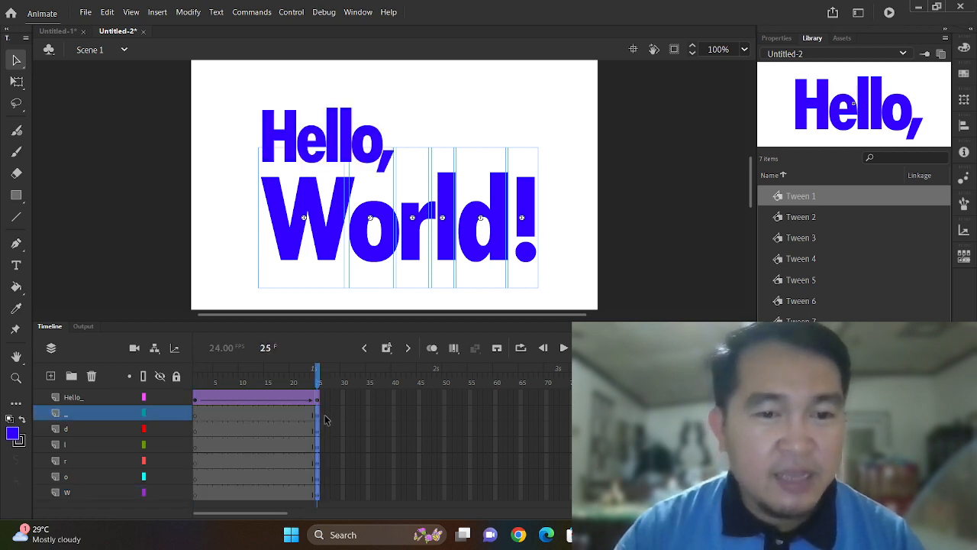
{"action": "left_click", "coordinate": [323, 416]}
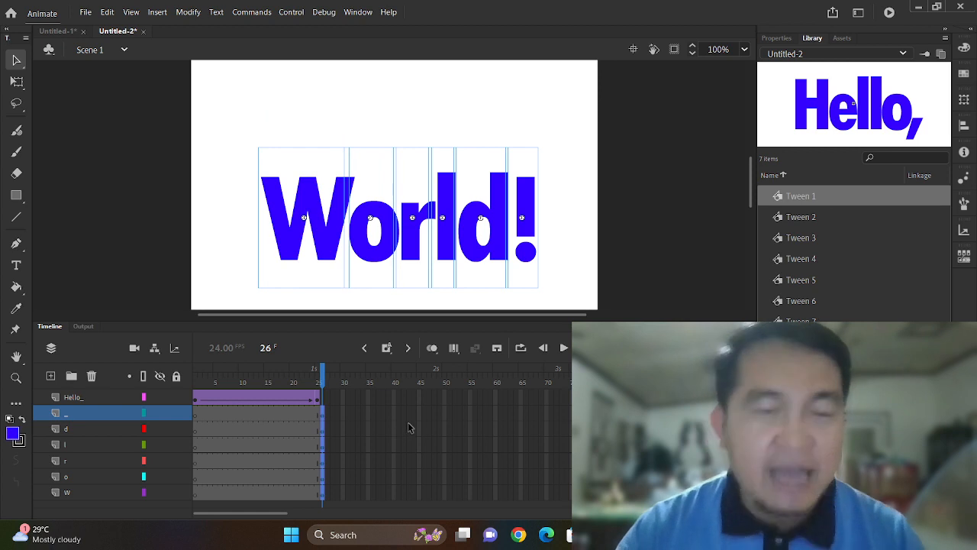
{"action": "left_click", "coordinate": [197, 420]}
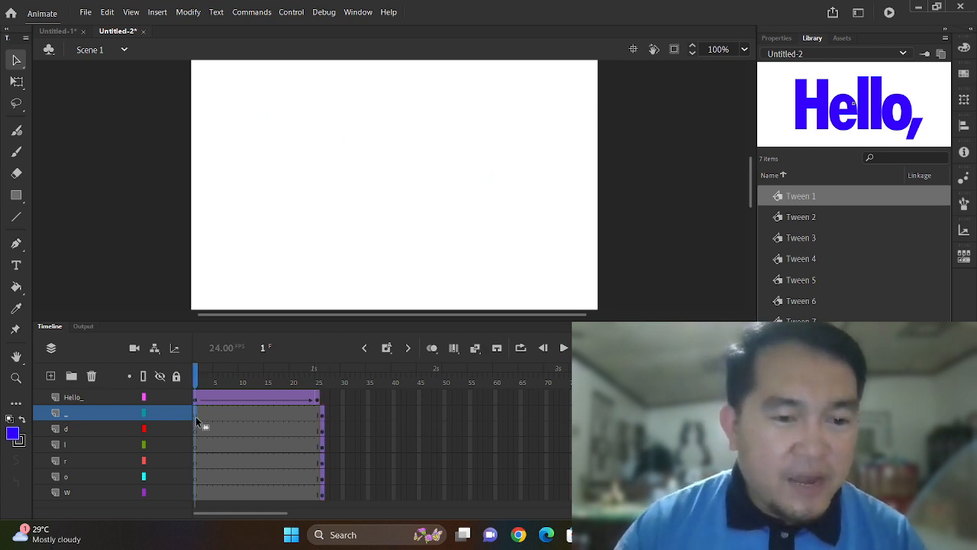
{"action": "left_click", "coordinate": [318, 417]}
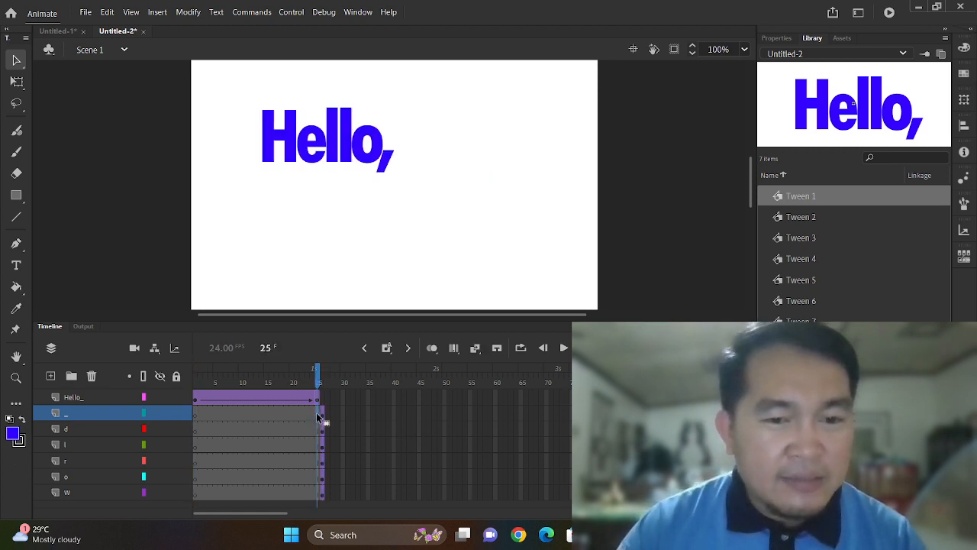
{"action": "left_click", "coordinate": [324, 417]}
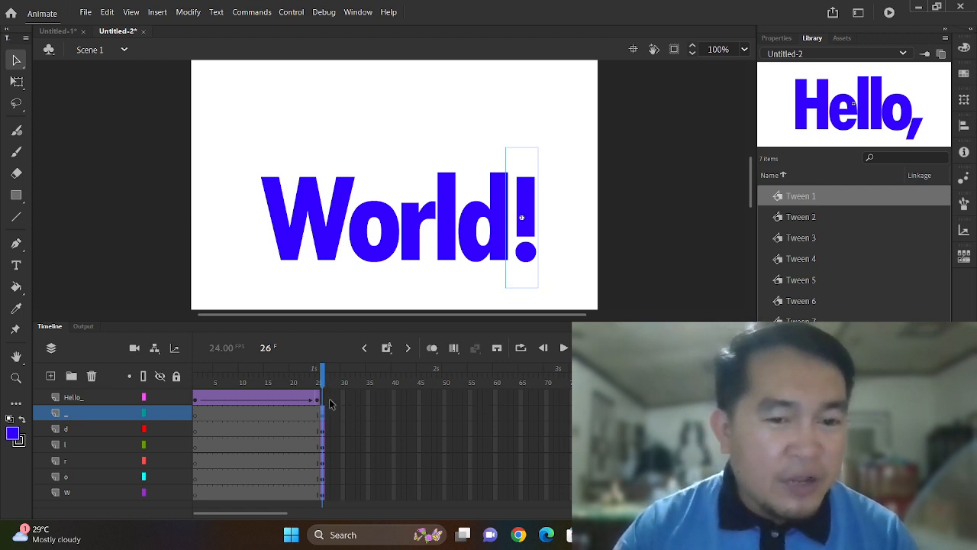
Extend the Hello_ layer to frame 95 and remove the classic tween from its frames after the frame 25 keyframe
{"action": "left_click", "coordinate": [327, 402]}
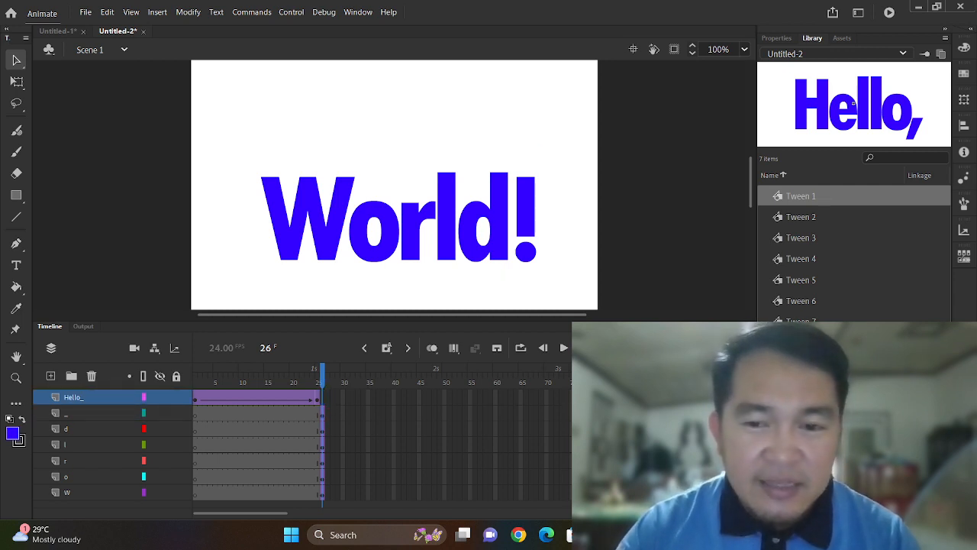
{"action": "key", "text": "F5"}
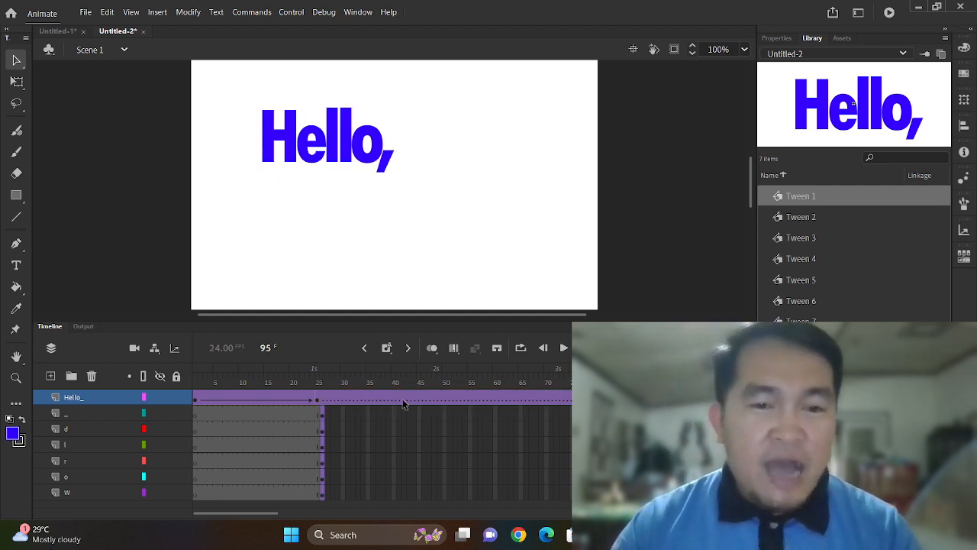
{"action": "left_click", "coordinate": [329, 400]}
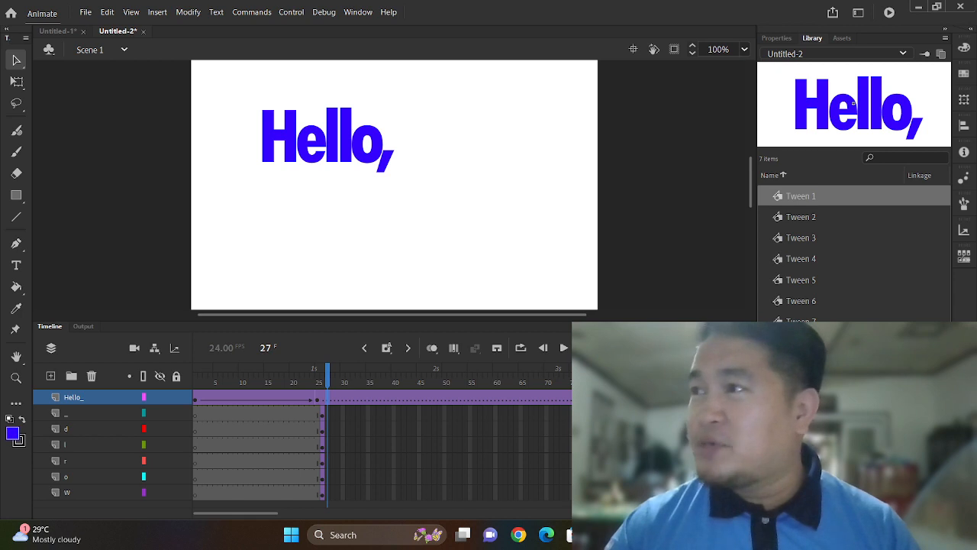
{"action": "right_click", "coordinate": [385, 401]}
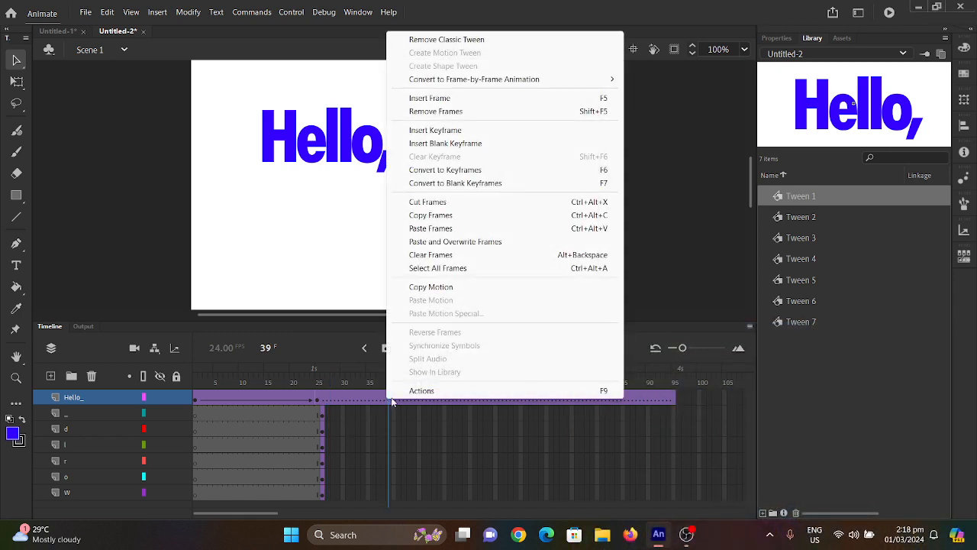
{"action": "left_click", "coordinate": [459, 42]}
{"action": "mouse_move", "coordinate": [332, 389]}
{"action": "left_mouse_down"}
{"action": "mouse_move", "coordinate": [218, 385]}
{"action": "mouse_move", "coordinate": [343, 386]}
{"action": "mouse_move", "coordinate": [323, 389]}
{"action": "left_mouse_up"}
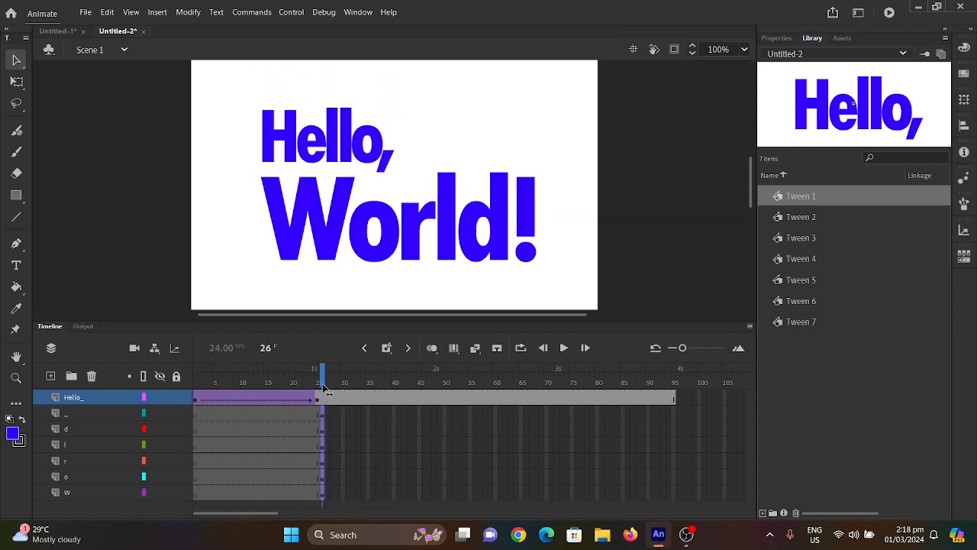
Try adding keyframes at frame 35 to all six "World!" character layers at once
{"action": "left_click", "coordinate": [394, 413]}
{"action": "left_click_drag", "start_coordinate": [370, 413], "coordinate": [371, 536]}
{"action": "key", "text": "F5"}
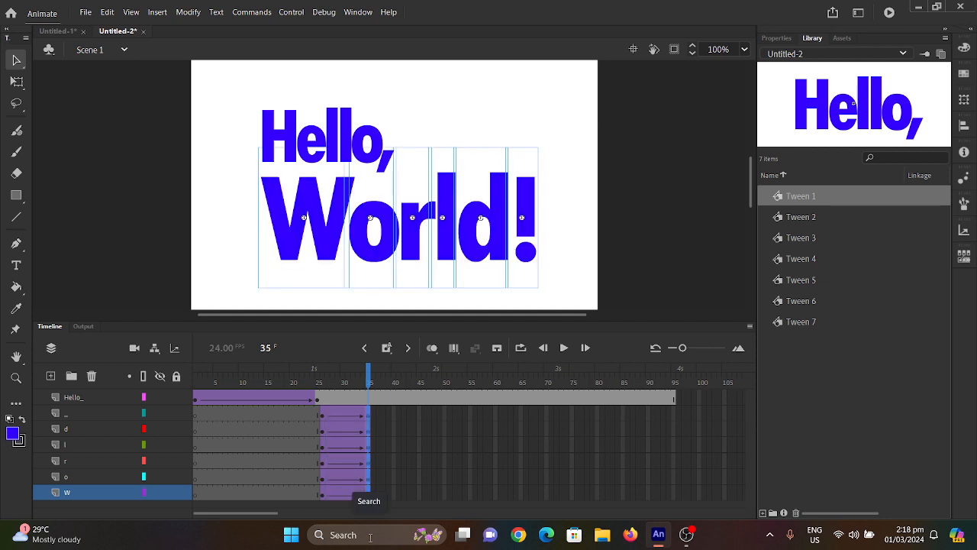
{"action": "left_click", "coordinate": [329, 416]}
{"action": "left_click", "coordinate": [377, 429]}
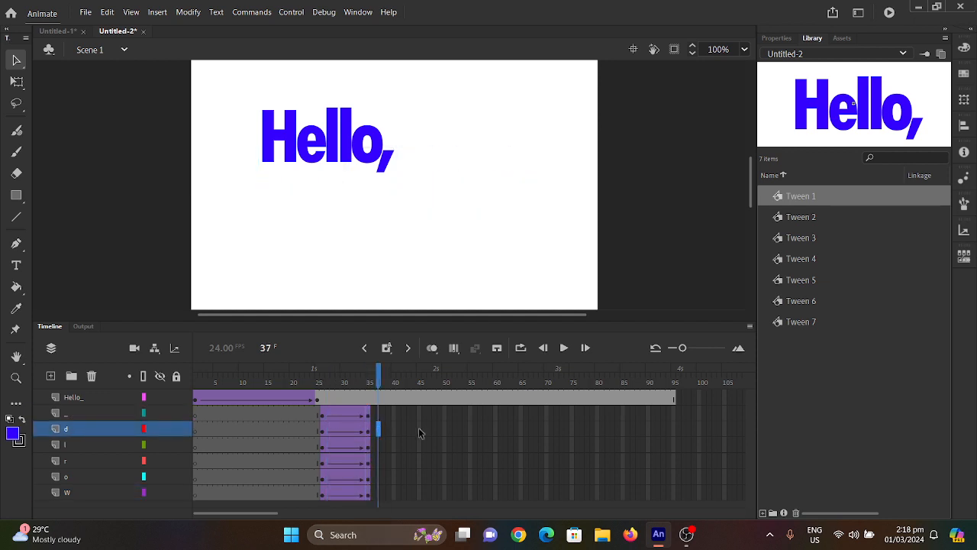
{"action": "left_click", "coordinate": [368, 416]}
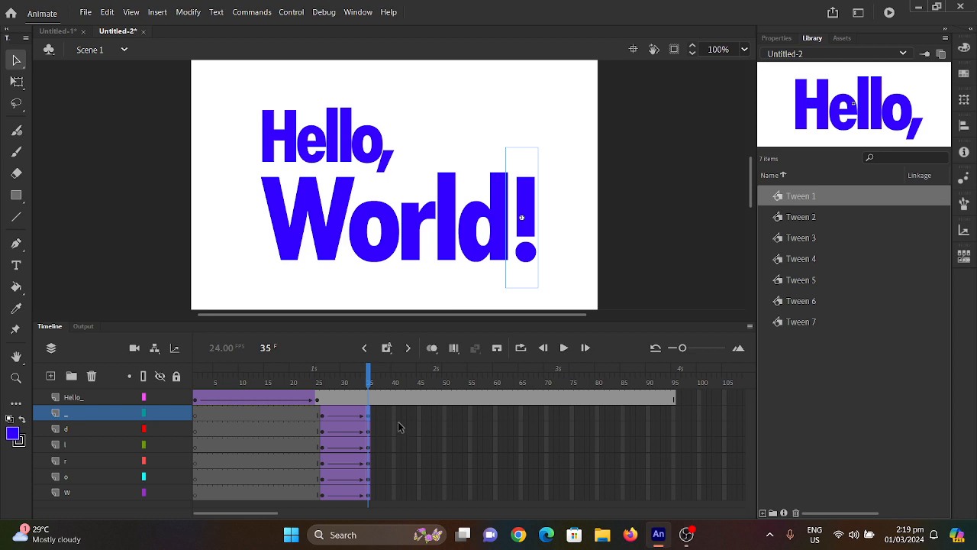
{"action": "left_click", "coordinate": [397, 428]}
{"action": "left_click", "coordinate": [369, 430]}
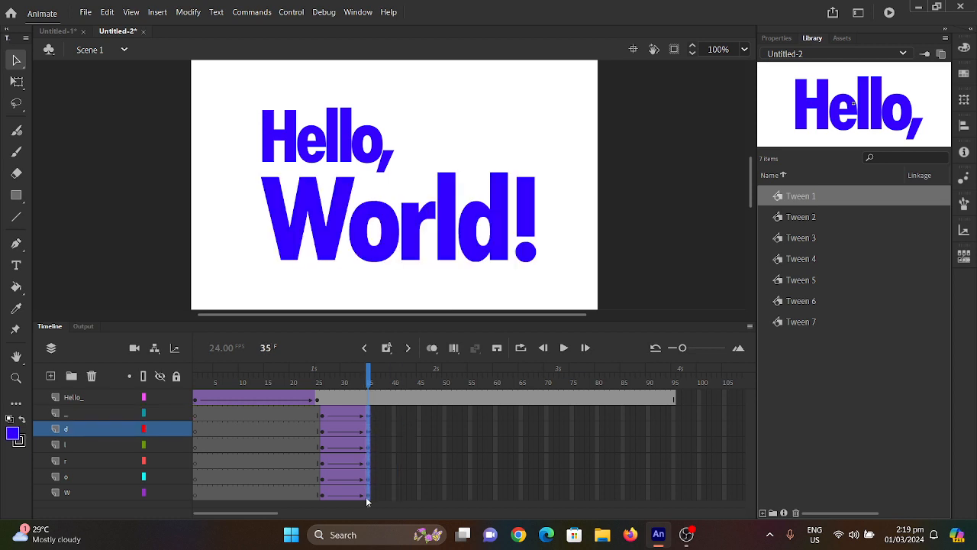
{"action": "left_click_drag", "start_coordinate": [366, 498], "coordinate": [370, 517]}
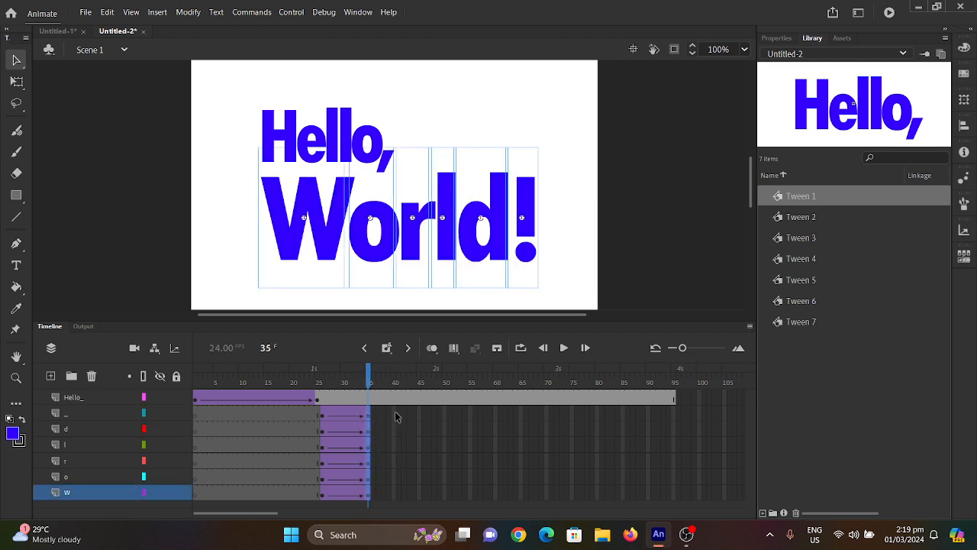
Undo the frame 35 keyframes on the "World!" character layers
{"action": "key", "text": "ctrl+z"}
{"action": "key", "text": "ctrl+z"}
{"action": "key", "text": "ctrl+z"}
{"action": "key", "text": "ctrl+z"}
{"action": "key", "text": "ctrl+z"}
{"action": "key", "text": "ctrl+z"}
{"action": "key", "text": "ctrl+z"}
Try adding frame 35 keyframes one layer at a time to the exclamation mark, d and l layers, and undo them
{"action": "left_click", "coordinate": [390, 428]}
{"action": "left_click", "coordinate": [369, 416]}
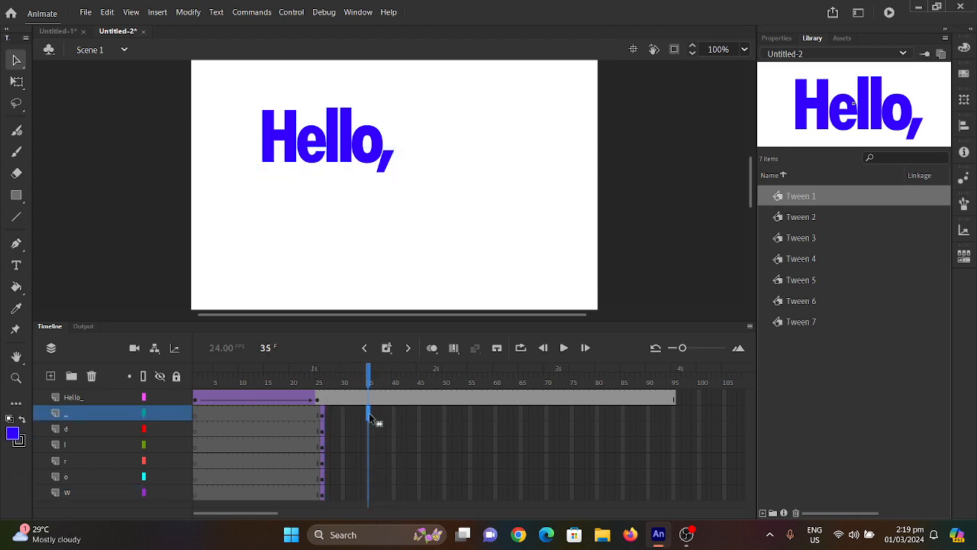
{"action": "key", "text": "ctrl+y"}
{"action": "key", "text": "ctrl+y"}
{"action": "key", "text": "ctrl+y"}
{"action": "key", "text": "ctrl+y"}
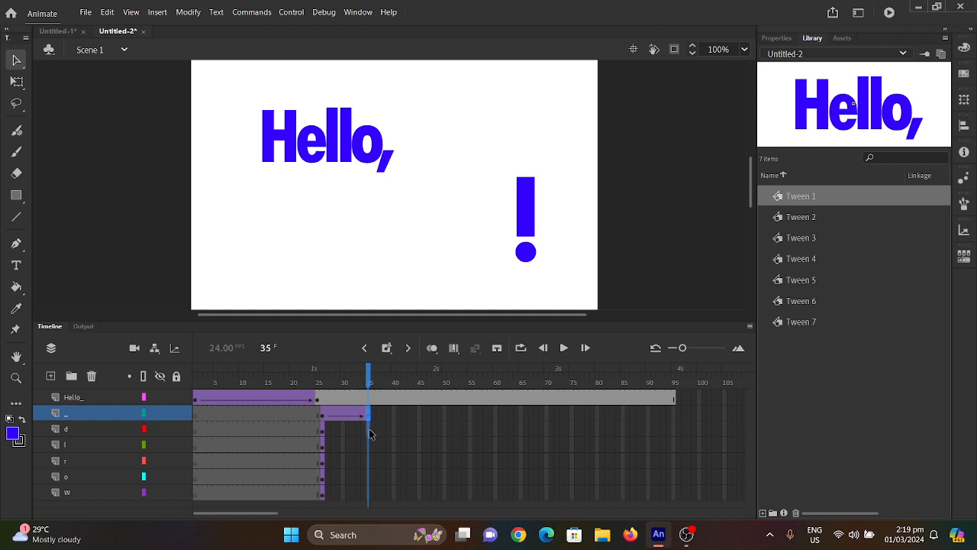
{"action": "key", "text": "ctrl+y"}
{"action": "key", "text": "ctrl+y"}
{"action": "key", "text": "ctrl+y"}
{"action": "key", "text": "ctrl+y"}
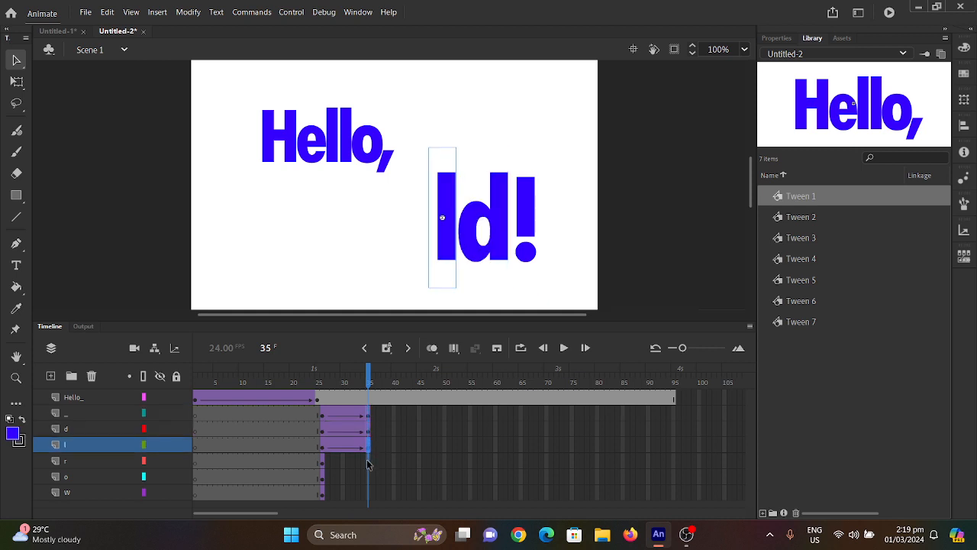
{"action": "key", "text": "ctrl+z"}
{"action": "key", "text": "ctrl+z"}
{"action": "key", "text": "ctrl+z"}
{"action": "key", "text": "ctrl+z"}
{"action": "key", "text": "ctrl+z"}
{"action": "key", "text": "ctrl+z"}
{"action": "key", "text": "ctrl+z"}
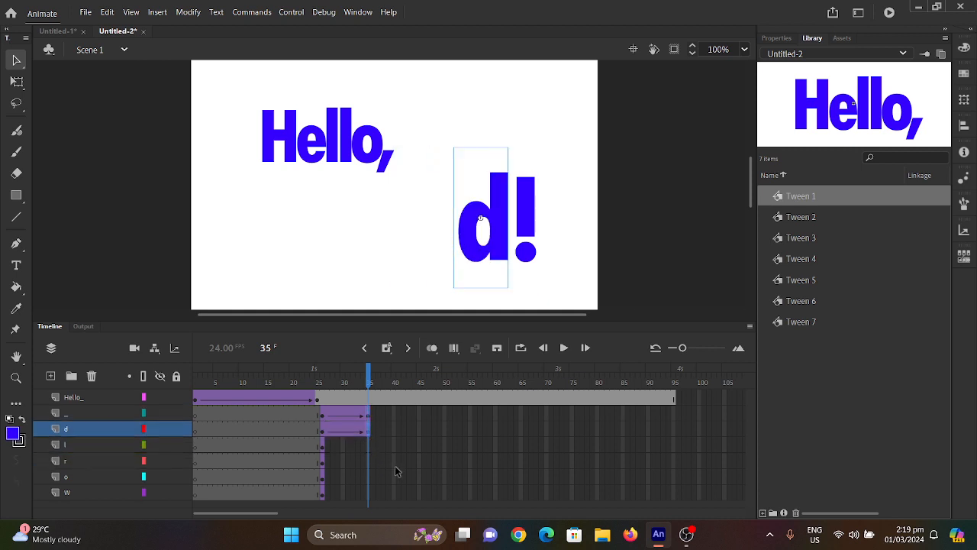
Select frame 35 across the six layers from the exclamation mark to W and insert keyframes there
{"action": "left_click", "coordinate": [399, 427]}
{"action": "left_click", "coordinate": [370, 416]}
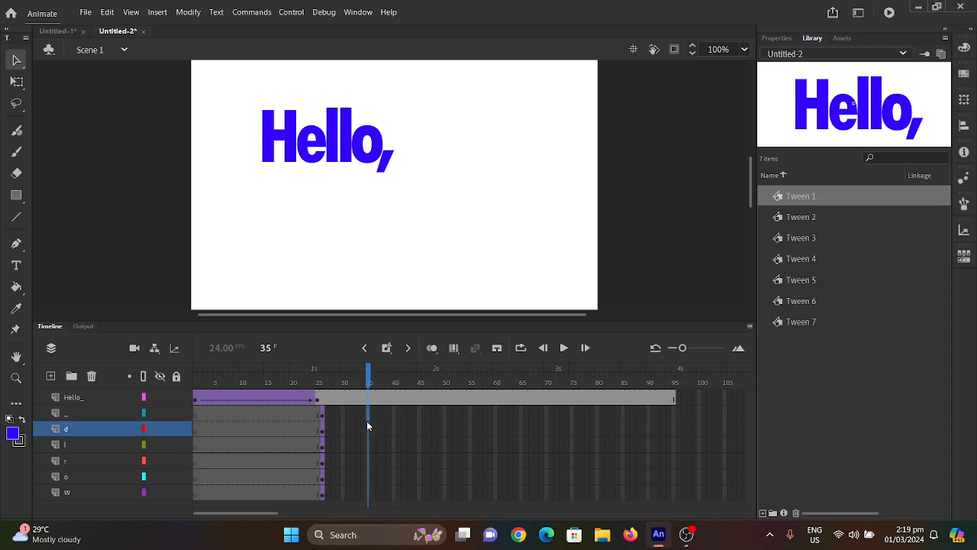
{"action": "left_click", "coordinate": [370, 497]}
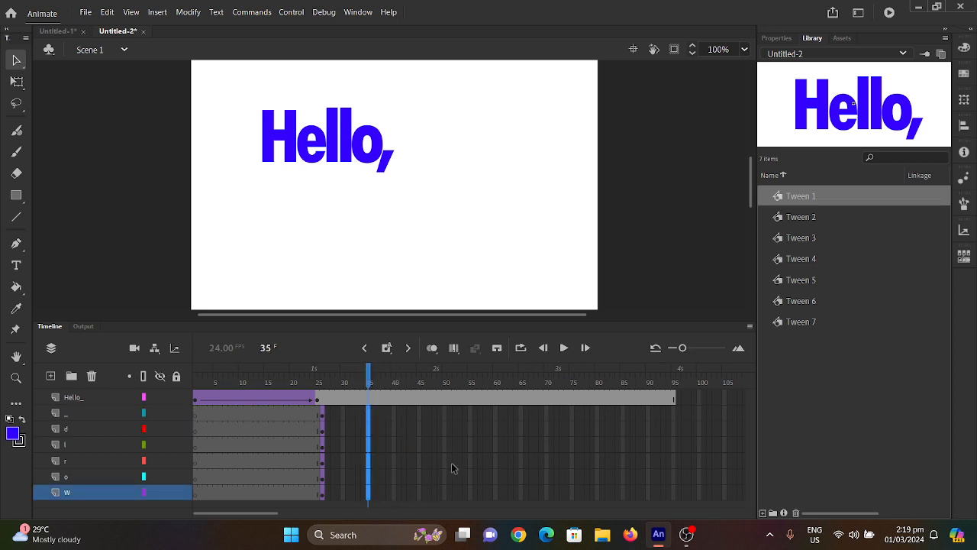
{"action": "key", "text": "F6"}
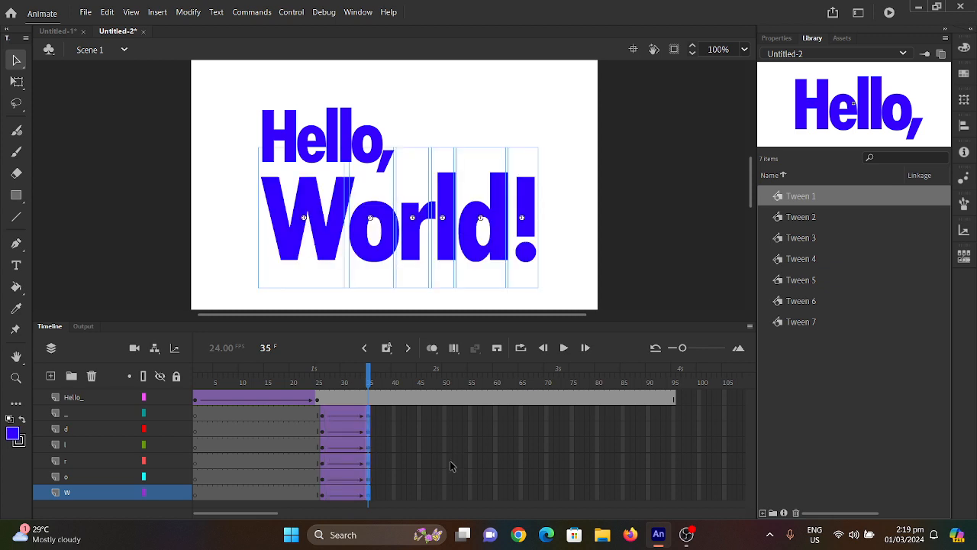
Move all the "World!" characters at frame 26 straight down to just below the stage
{"action": "left_click", "coordinate": [325, 385]}
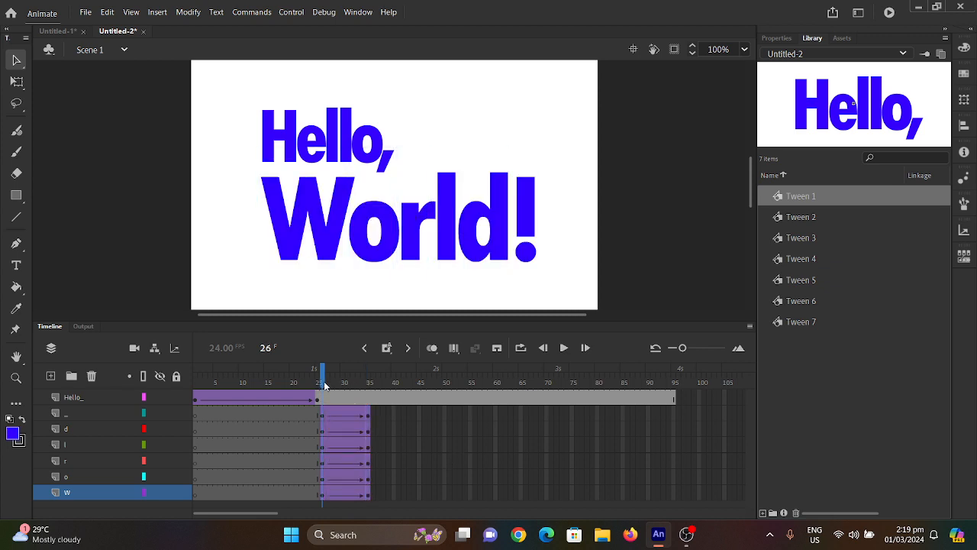
{"action": "left_click", "coordinate": [324, 258]}
{"action": "key", "text": "ctrl+minus"}
{"action": "left_click_drag", "start_coordinate": [374, 184], "coordinate": [374, 260]}
{"action": "key", "text": "ctrl+z"}
{"action": "left_click_drag", "start_coordinate": [322, 416], "coordinate": [323, 467]}
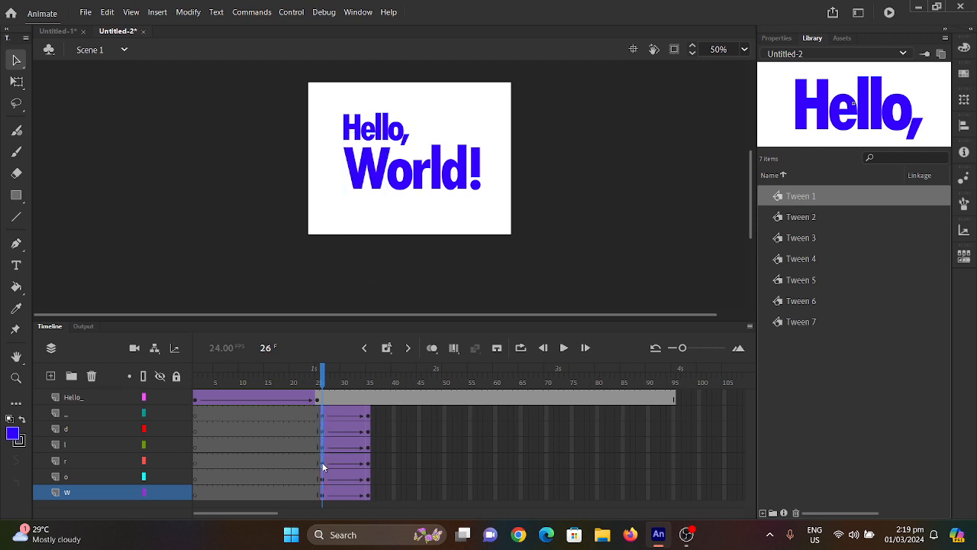
{"action": "left_click_drag", "start_coordinate": [415, 192], "coordinate": [409, 271]}
Tilt the W counterclockwise at frame 26 with Free Transform and shift it left, away from the other characters
{"action": "left_click", "coordinate": [320, 277]}
{"action": "left_click", "coordinate": [357, 280], "text": "ctrl"}
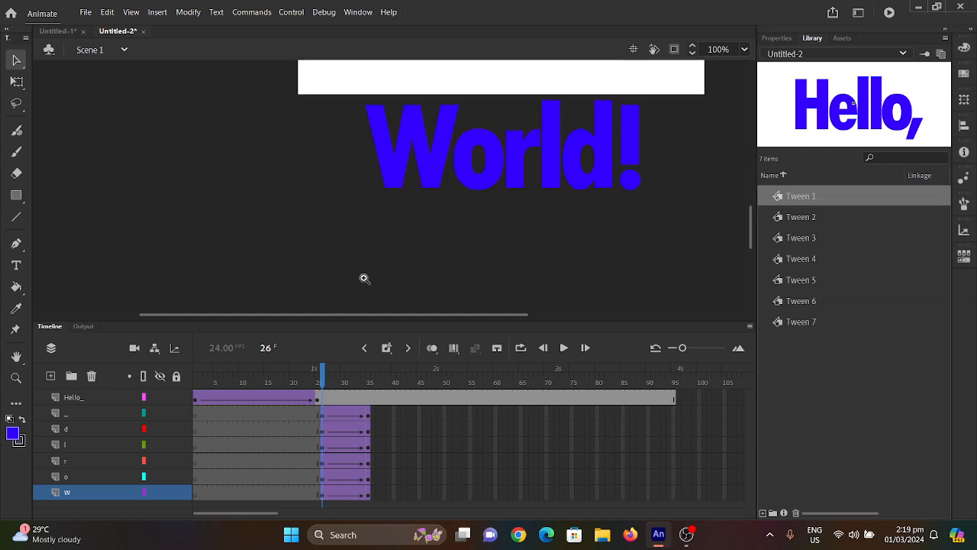
{"action": "left_click_drag", "start_coordinate": [463, 175], "coordinate": [411, 211]}
{"action": "left_click", "coordinate": [374, 196]}
{"action": "key", "text": "q"}
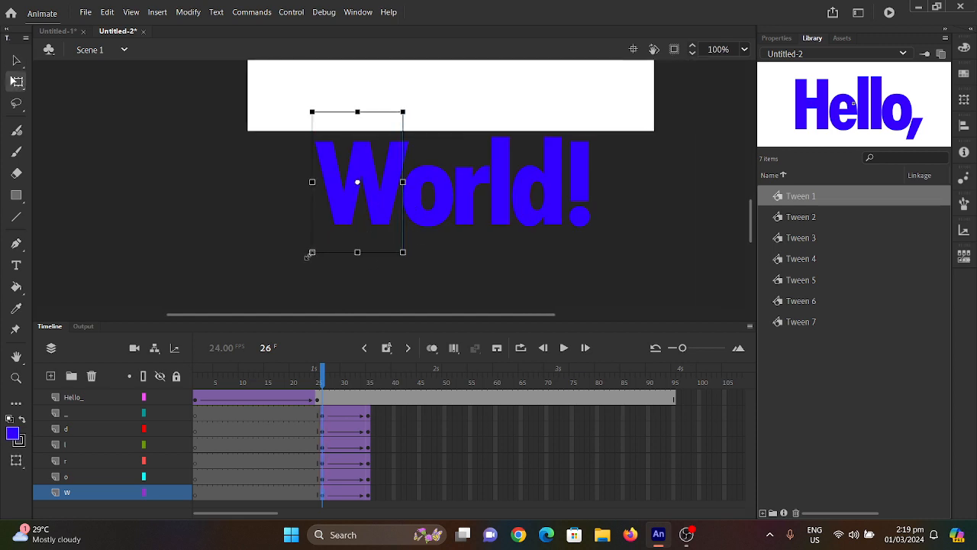
{"action": "left_click_drag", "start_coordinate": [309, 261], "coordinate": [336, 223]}
At frame 26, tilt the o clockwise and shift it left, and tilt the r counterclockwise and lower it
{"action": "left_click", "coordinate": [432, 214]}
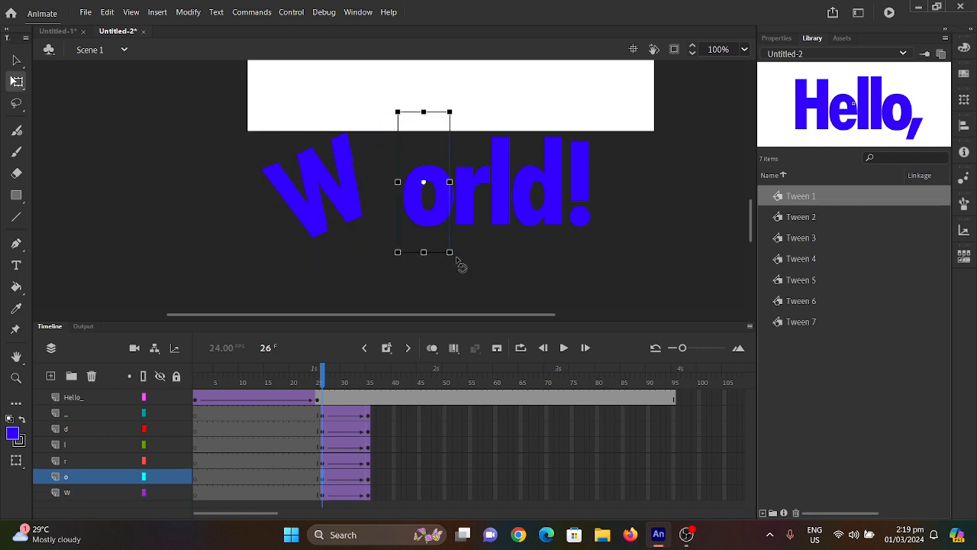
{"action": "left_click_drag", "start_coordinate": [461, 263], "coordinate": [358, 241]}
{"action": "left_click", "coordinate": [467, 217]}
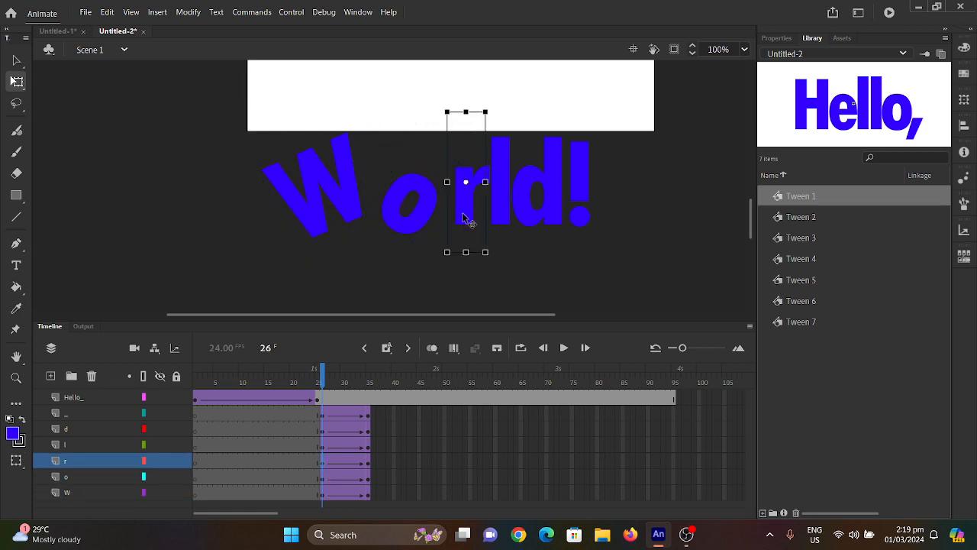
{"action": "left_click_drag", "start_coordinate": [494, 265], "coordinate": [526, 255]}
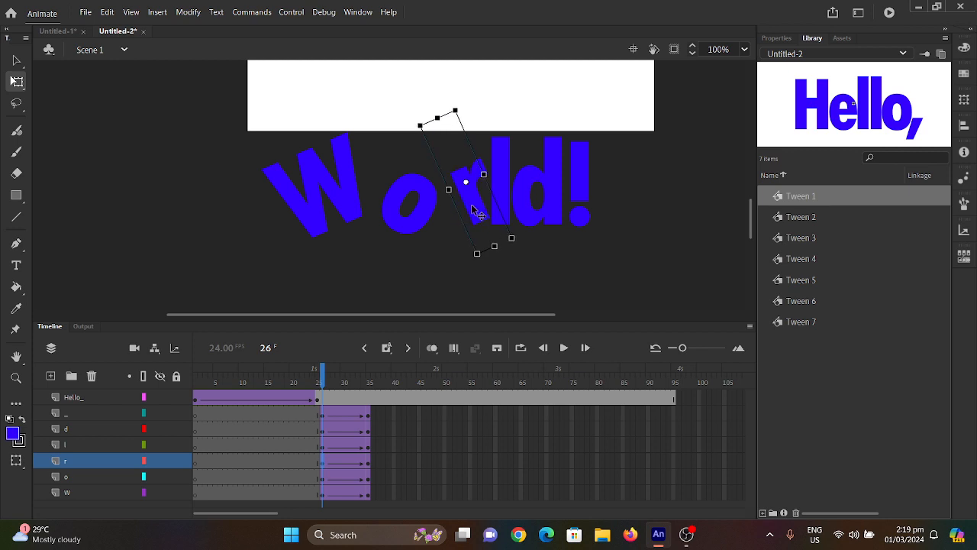
{"action": "left_click_drag", "start_coordinate": [479, 213], "coordinate": [470, 244]}
At frame 26, tilt the l clockwise, and lower, tilt clockwise and enlarge the d
{"action": "left_click", "coordinate": [506, 184]}
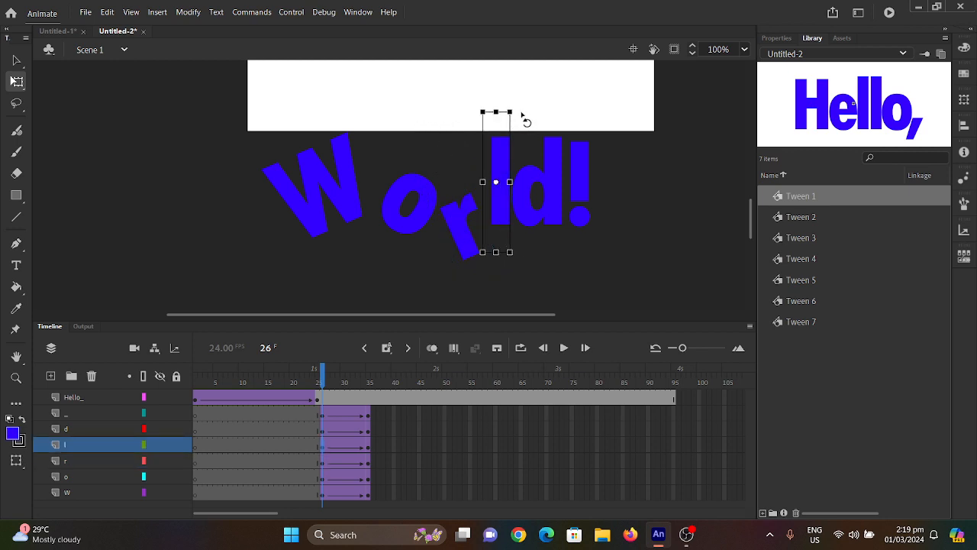
{"action": "left_click_drag", "start_coordinate": [522, 119], "coordinate": [513, 155]}
{"action": "left_click", "coordinate": [539, 186]}
{"action": "left_click_drag", "start_coordinate": [558, 193], "coordinate": [567, 239]}
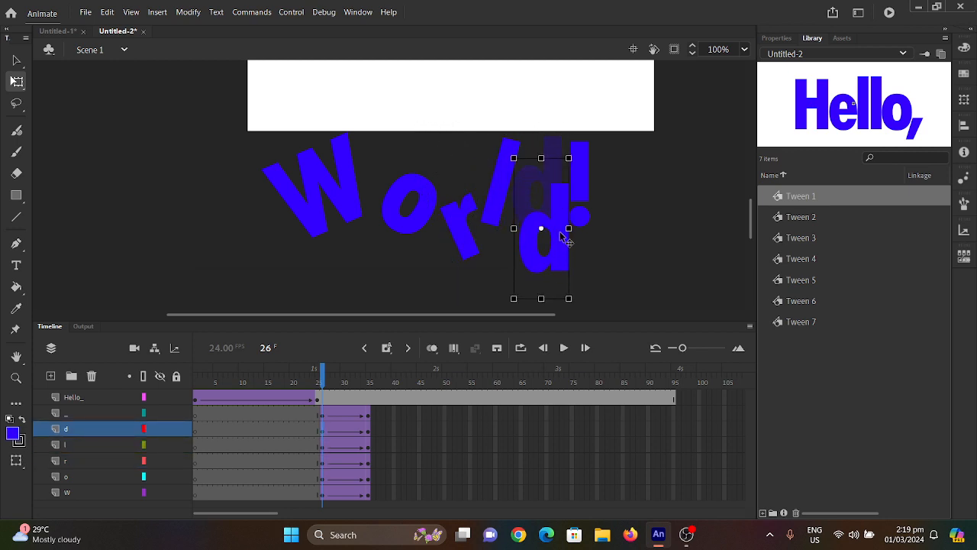
{"action": "left_click_drag", "start_coordinate": [574, 159], "coordinate": [583, 179]}
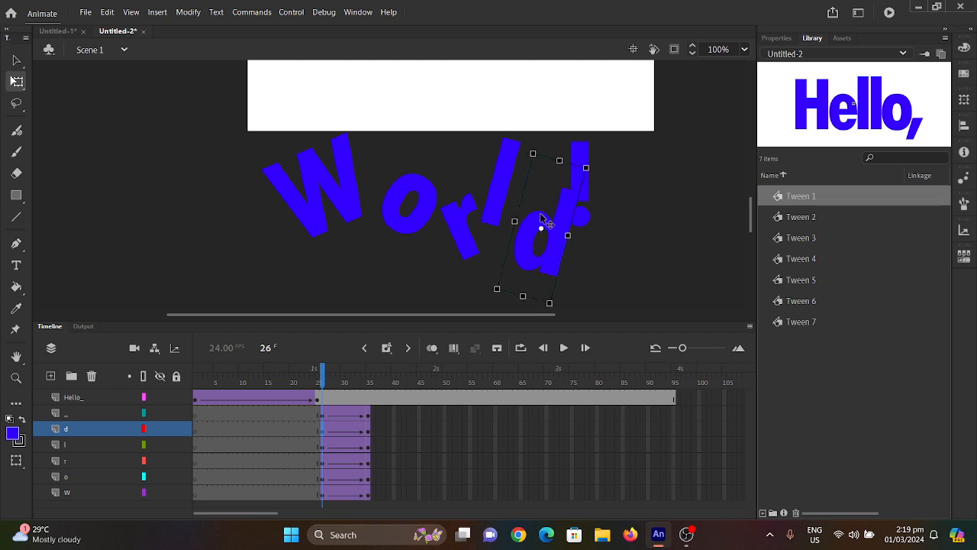
{"action": "left_click_drag", "start_coordinate": [542, 218], "coordinate": [529, 219]}
{"action": "left_click_drag", "start_coordinate": [582, 179], "coordinate": [593, 203]}
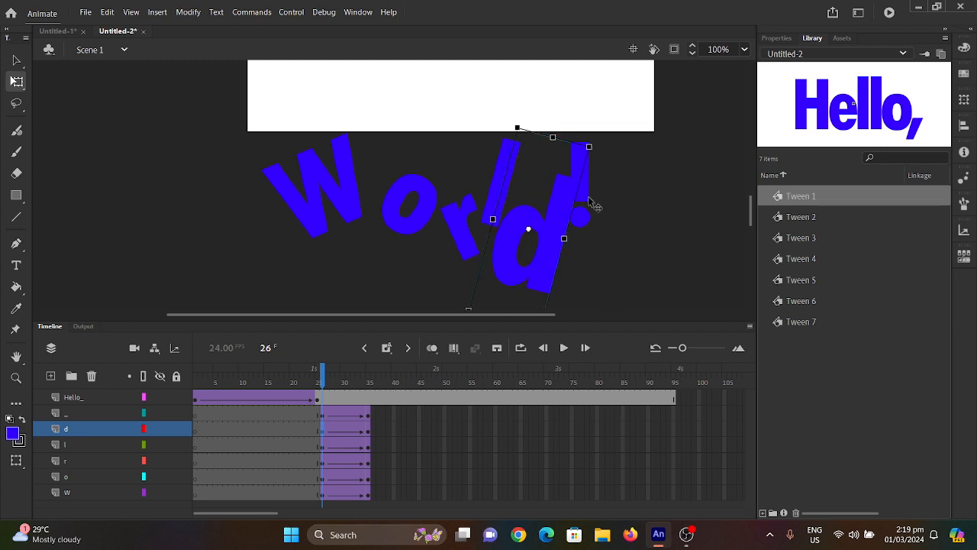
Tilt the exclamation mark counterclockwise at frame 26 and enlarge it slightly, with the stage fitted in view
{"action": "left_click", "coordinate": [584, 205]}
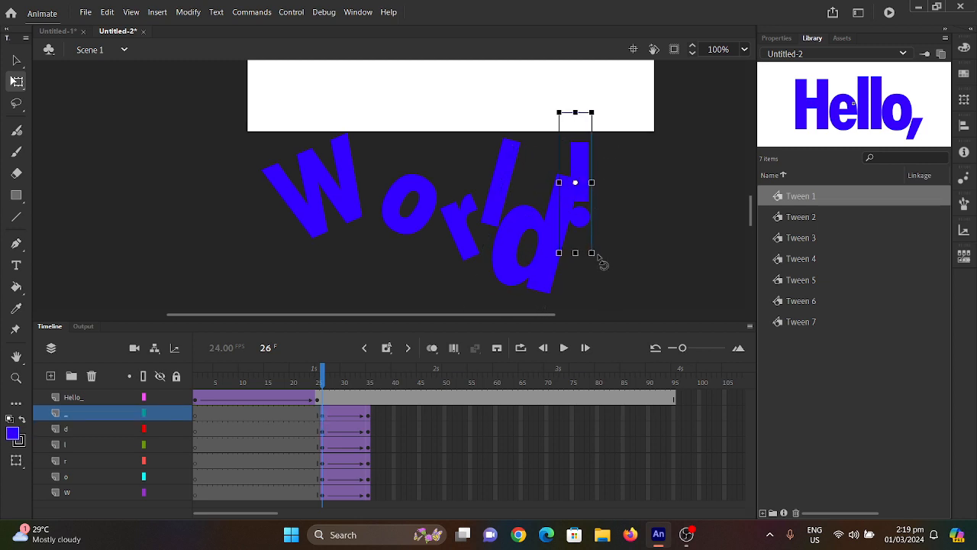
{"action": "mouse_move", "coordinate": [615, 259]}
{"action": "left_mouse_down"}
{"action": "mouse_move", "coordinate": [594, 260]}
{"action": "mouse_move", "coordinate": [631, 258]}
{"action": "mouse_move", "coordinate": [584, 226]}
{"action": "mouse_move", "coordinate": [602, 227]}
{"action": "mouse_move", "coordinate": [628, 269]}
{"action": "left_mouse_up"}
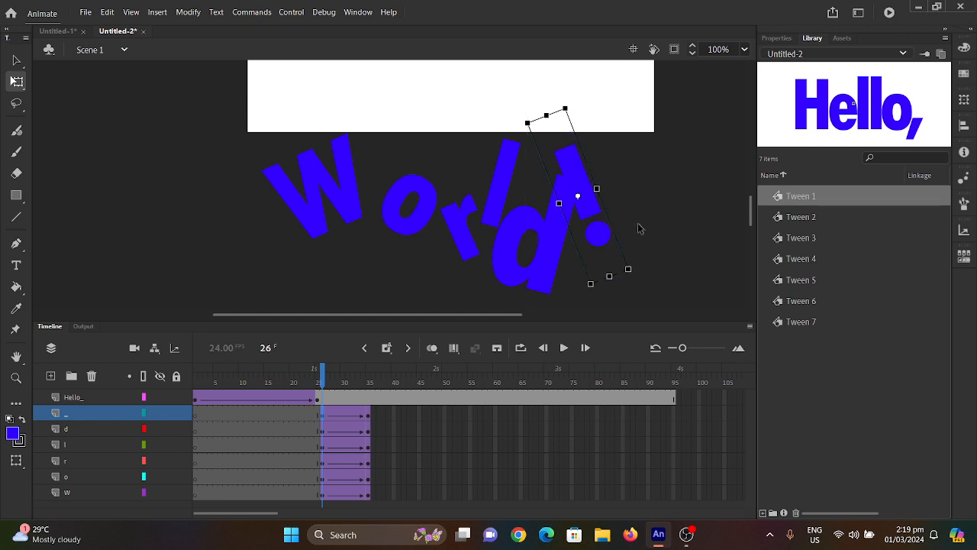
{"action": "left_click", "coordinate": [655, 211]}
{"action": "key", "text": "ctrl+3"}
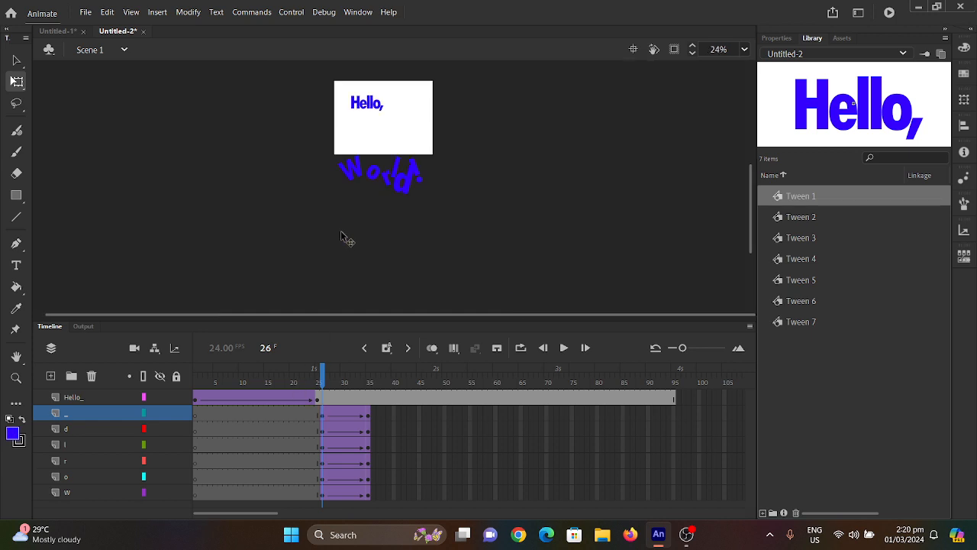
{"action": "key", "text": "ctrl+2"}
Set the classic tween ease of all six "World!" character layers to 100 (Classic Ease-Out)
{"action": "left_click_drag", "start_coordinate": [319, 385], "coordinate": [364, 385]}
{"action": "left_click_drag", "start_coordinate": [333, 418], "coordinate": [340, 514]}
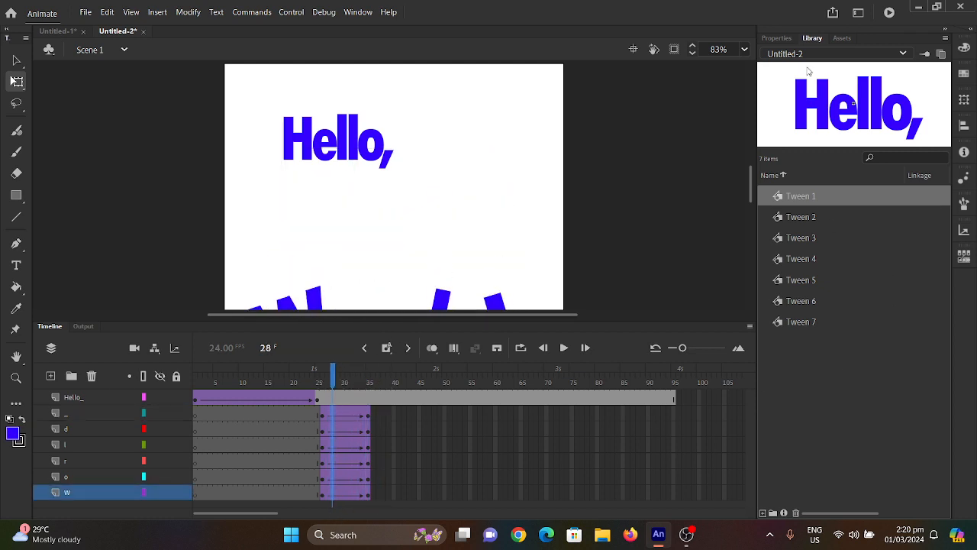
{"action": "left_click", "coordinate": [777, 39]}
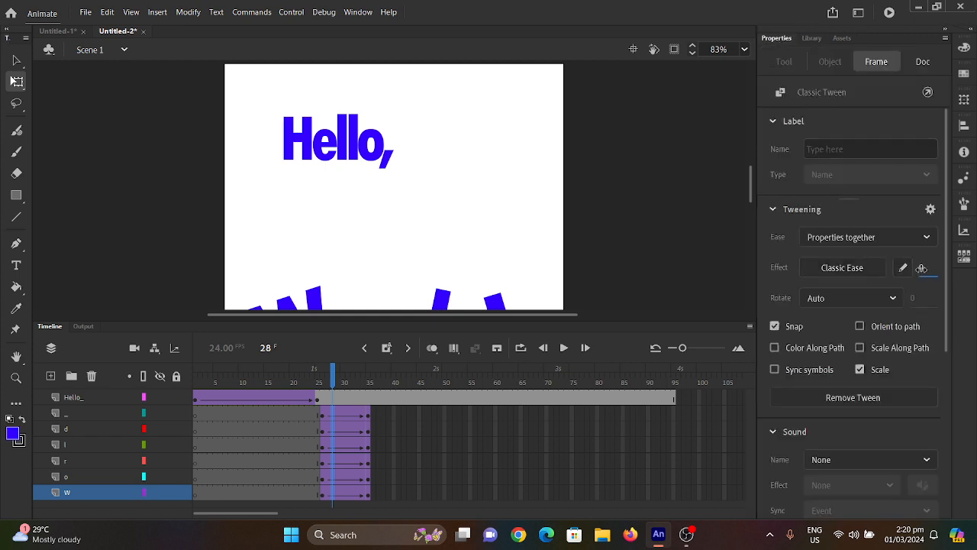
{"action": "left_click_drag", "start_coordinate": [921, 268], "coordinate": [971, 270]}
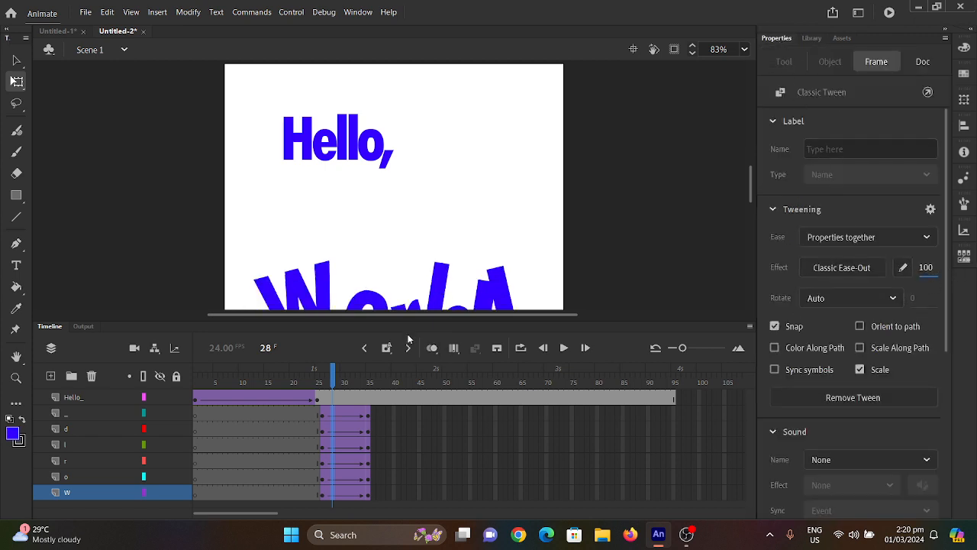
Extend the six "World!" character layers to frame 95 and remove the classic tween from their spans after frame 35
{"action": "left_click", "coordinate": [672, 416]}
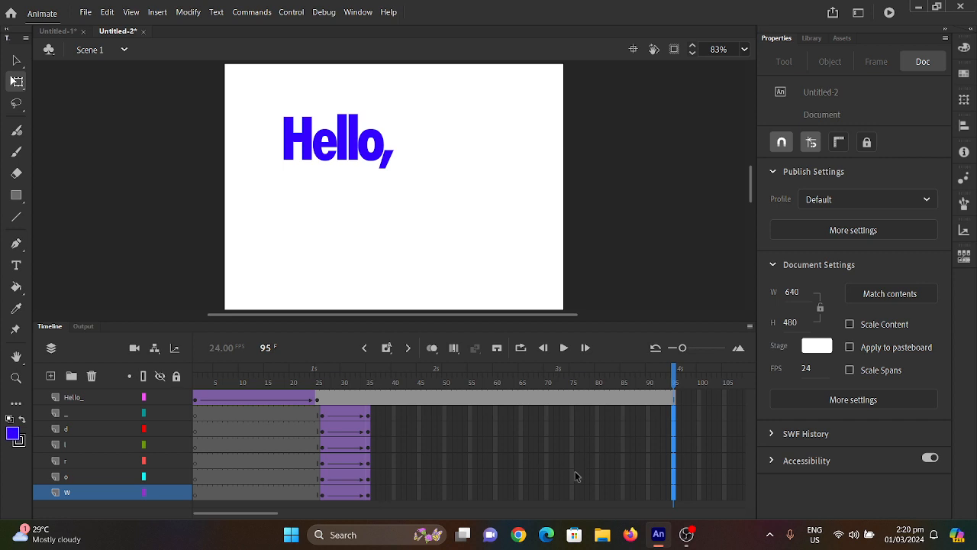
{"action": "key", "text": "F5"}
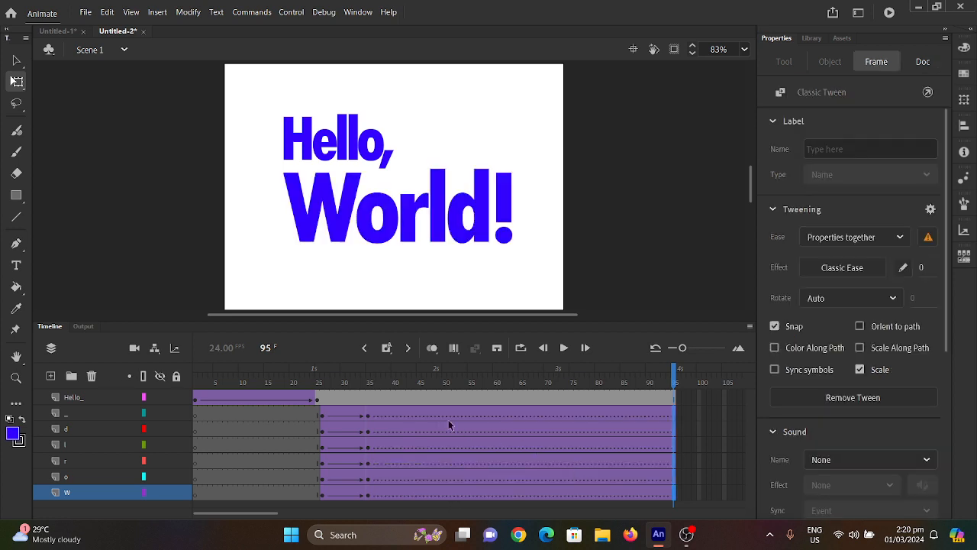
{"action": "left_click_drag", "start_coordinate": [387, 410], "coordinate": [399, 497]}
{"action": "right_click", "coordinate": [399, 497]}
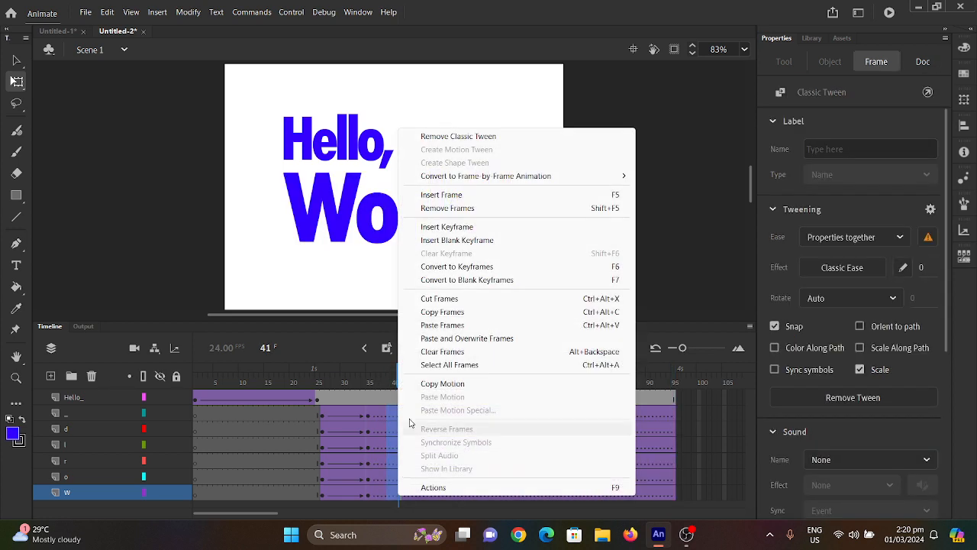
{"action": "left_click", "coordinate": [460, 136]}
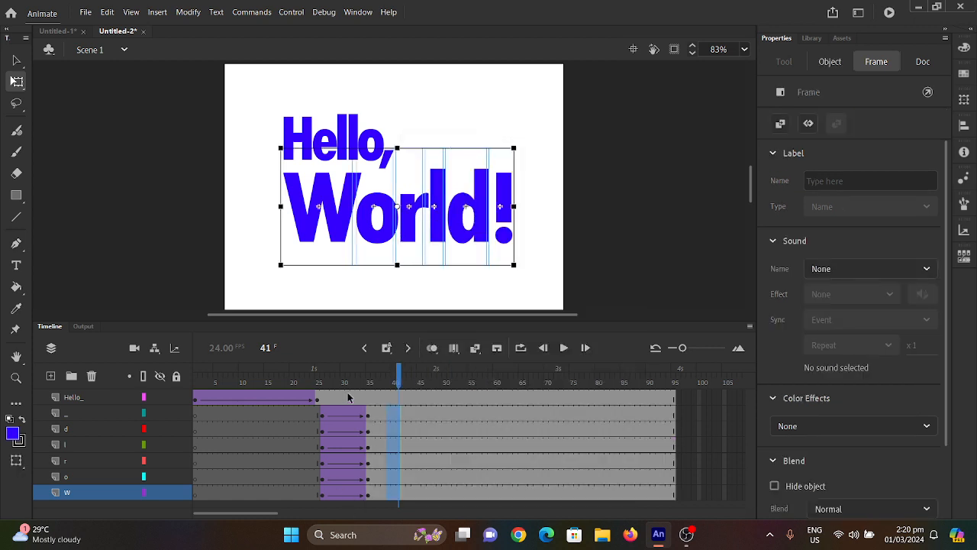
Play the timeline from the start and again from frame 17 to check the "World!" entrance
{"action": "left_click_drag", "start_coordinate": [335, 382], "coordinate": [208, 381]}
{"action": "key", "text": "Return"}
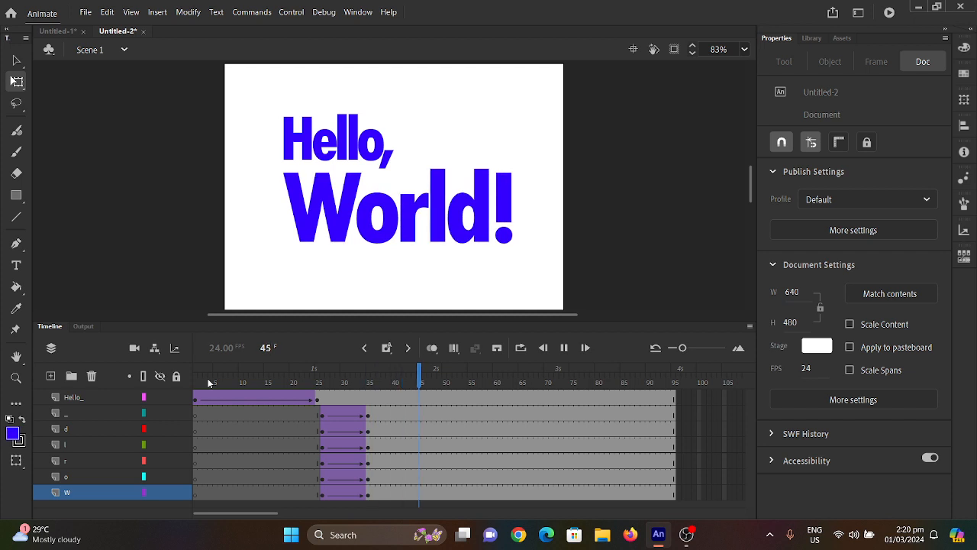
{"action": "key", "text": "Return"}
{"action": "left_click", "coordinate": [275, 381]}
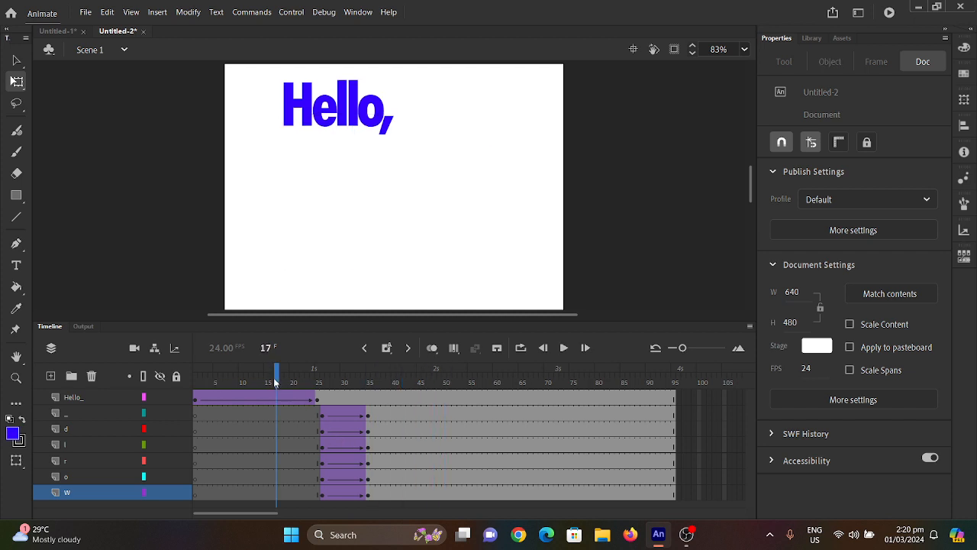
{"action": "key", "text": "Return"}
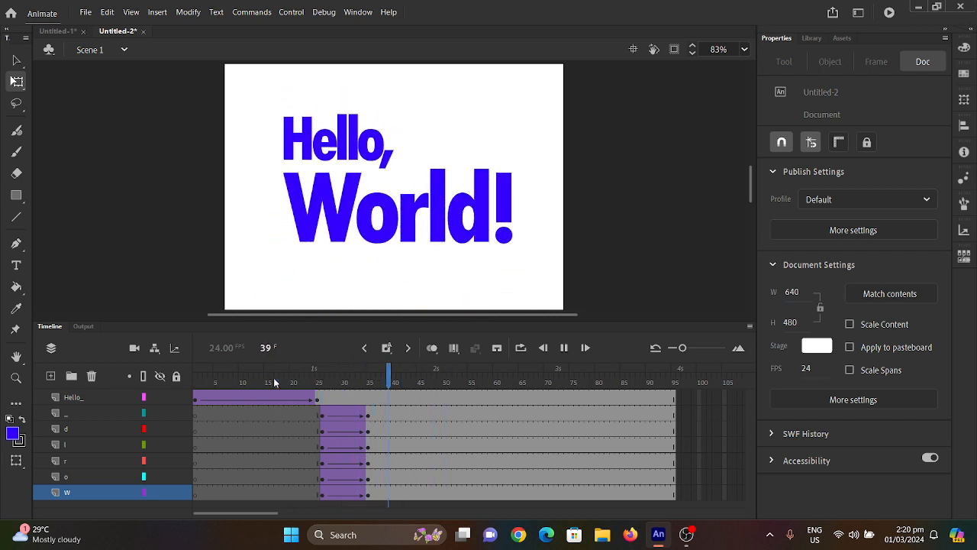
{"action": "left_click", "coordinate": [383, 380]}
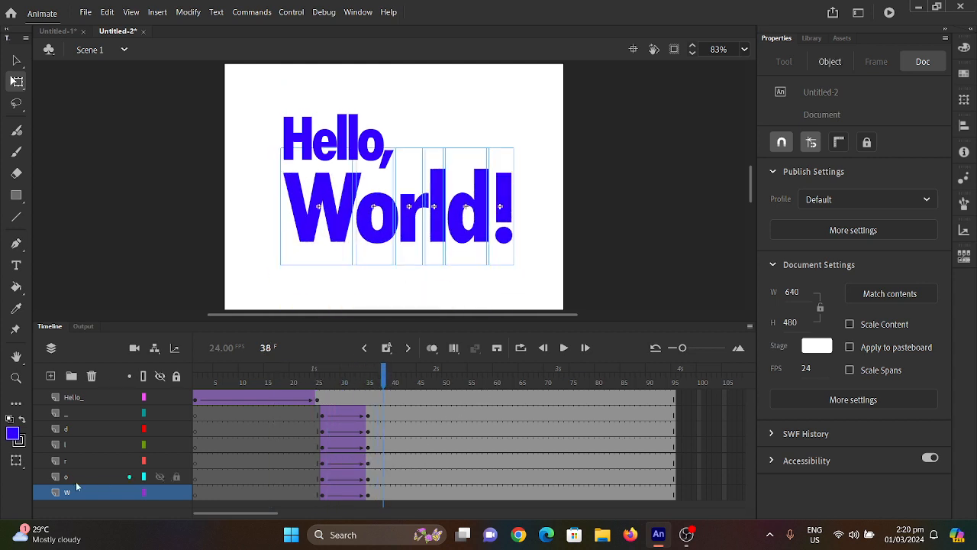
Stagger the tweens so the o starts at frame 29, r at 32, l at 35, d at 38 and the exclamation mark at 40
{"action": "left_click_drag", "start_coordinate": [325, 483], "coordinate": [374, 419]}
{"action": "left_click", "coordinate": [329, 445]}
{"action": "left_click_drag", "start_coordinate": [339, 463], "coordinate": [421, 419]}
{"action": "left_click", "coordinate": [339, 428]}
{"action": "left_click", "coordinate": [356, 428]}
{"action": "left_click", "coordinate": [374, 413]}
{"action": "key", "text": "ctrl+z"}
{"action": "key", "text": "ctrl+z"}
{"action": "left_click", "coordinate": [308, 446]}
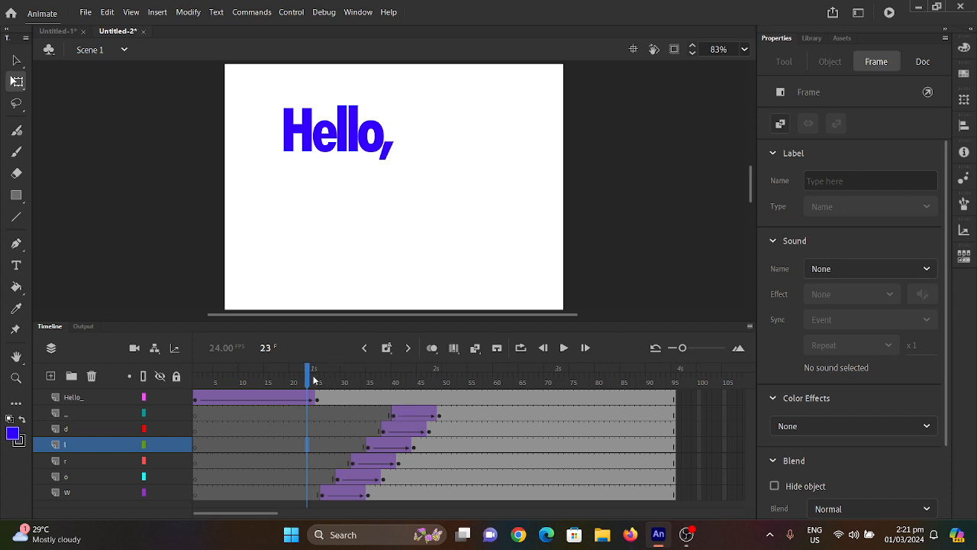
Insert keyframes at frame 49 on the d, l, r, o and W layers
{"action": "left_click_drag", "start_coordinate": [314, 379], "coordinate": [435, 376]}
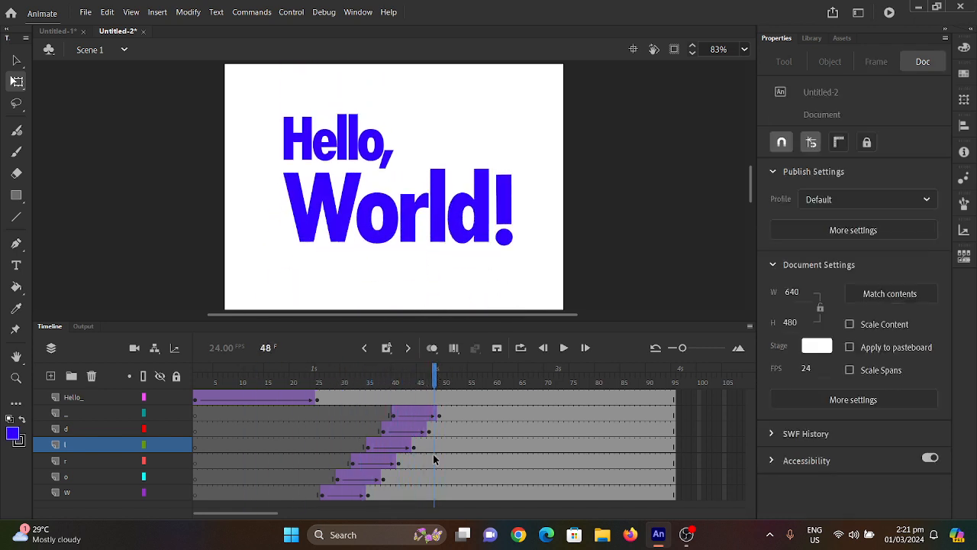
{"action": "left_click_drag", "start_coordinate": [441, 431], "coordinate": [437, 494]}
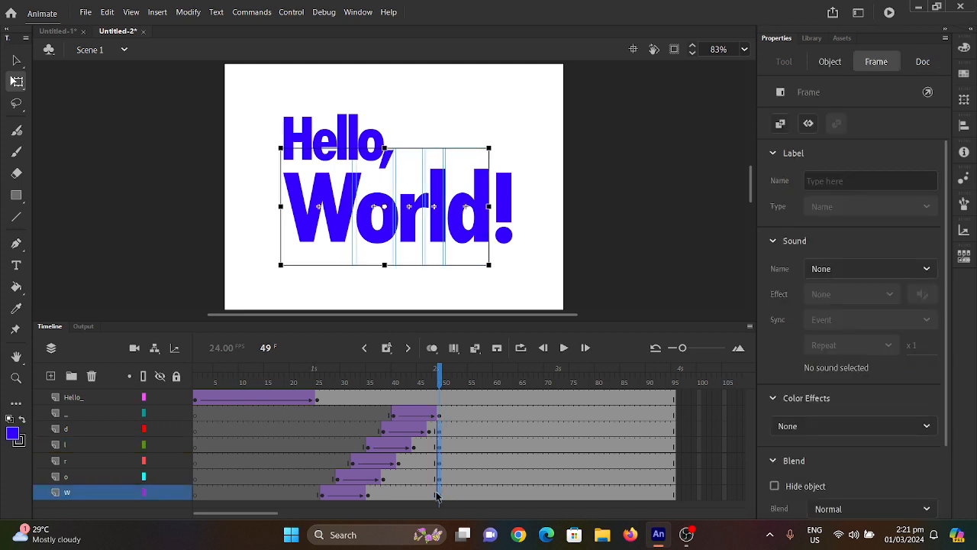
{"action": "left_click", "coordinate": [439, 385]}
Play the staggered animation on the timeline, test it as an SWF movie and close the preview
{"action": "left_click_drag", "start_coordinate": [441, 395], "coordinate": [157, 382]}
{"action": "key", "text": "Return"}
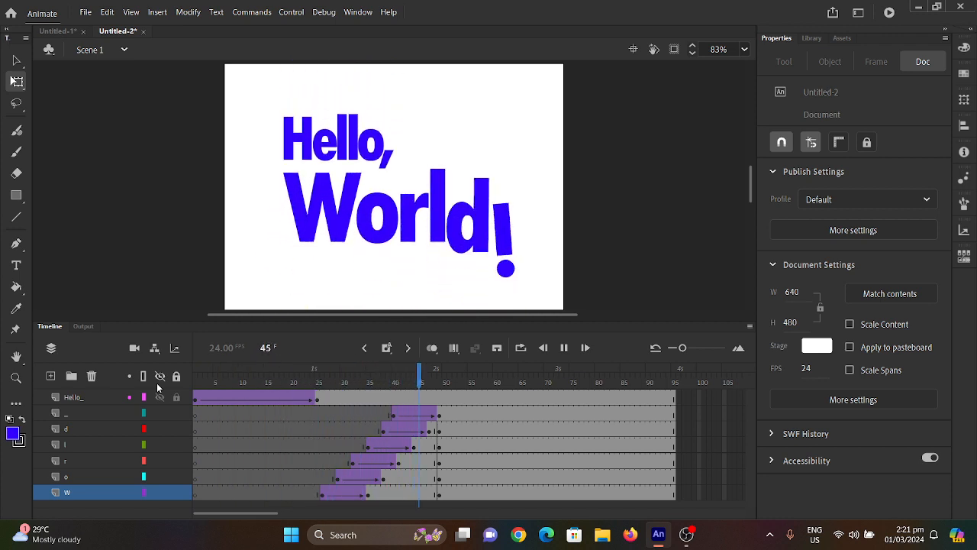
{"action": "key", "text": "Return"}
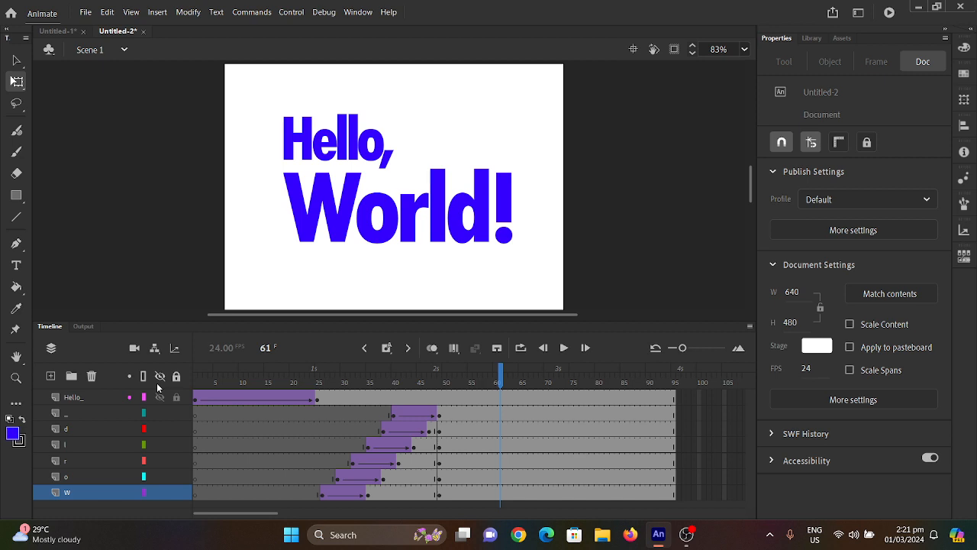
{"action": "key", "text": "ctrl+Return"}
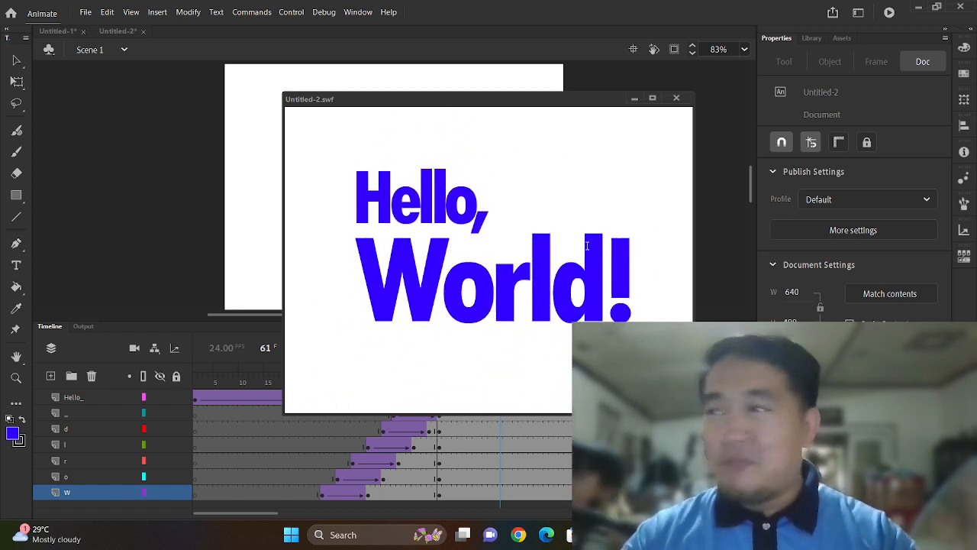
{"action": "left_click_drag", "start_coordinate": [515, 103], "coordinate": [309, 96]}
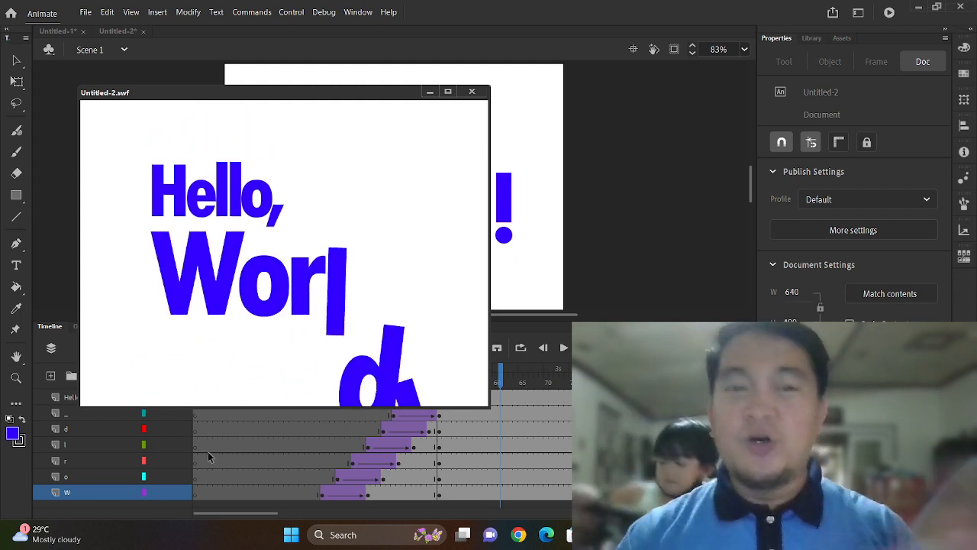
{"action": "left_click_drag", "start_coordinate": [313, 99], "coordinate": [512, 93]}
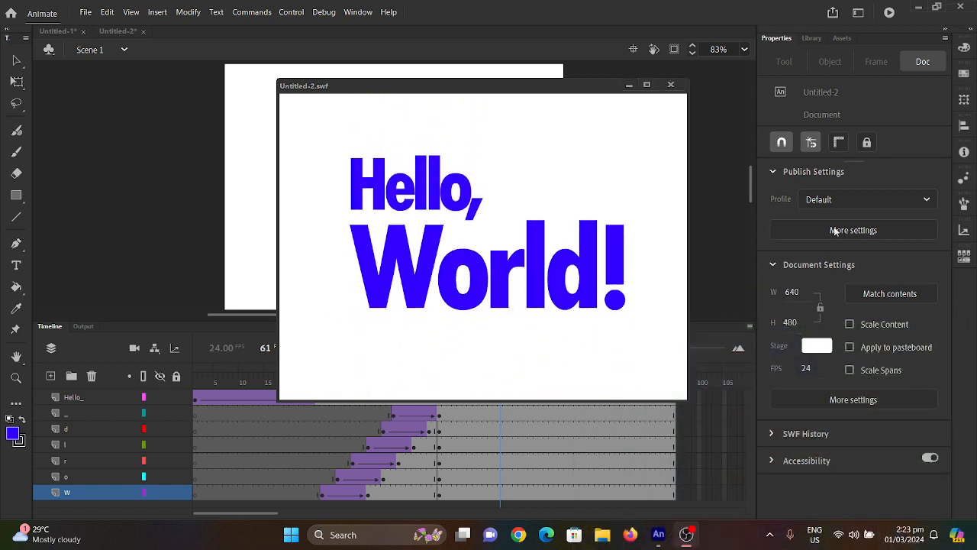
{"action": "left_click", "coordinate": [673, 87]}
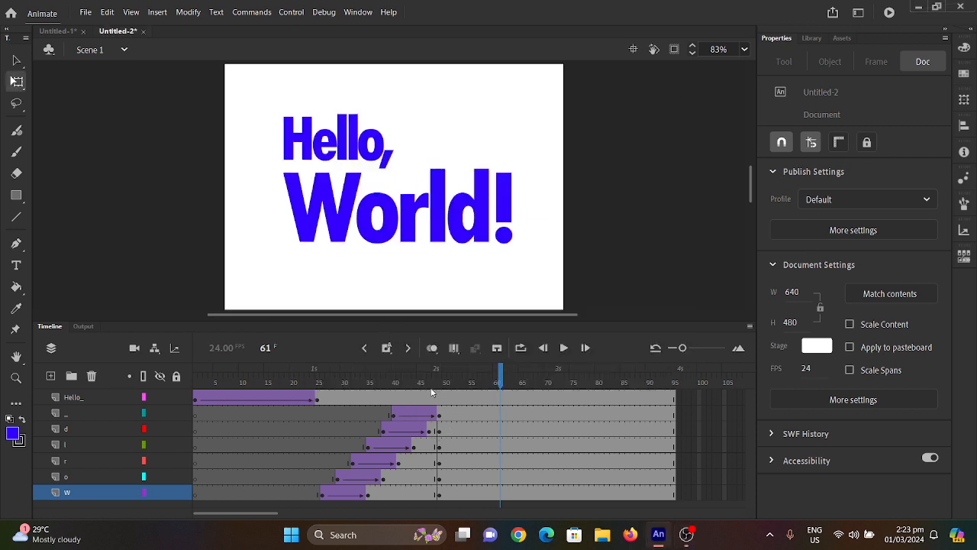
Lock all existing layers and add a new layer above the Hello_ layer
{"action": "left_click_drag", "start_coordinate": [264, 381], "coordinate": [496, 388]}
{"action": "left_click", "coordinate": [101, 397]}
{"action": "left_click", "coordinate": [176, 376]}
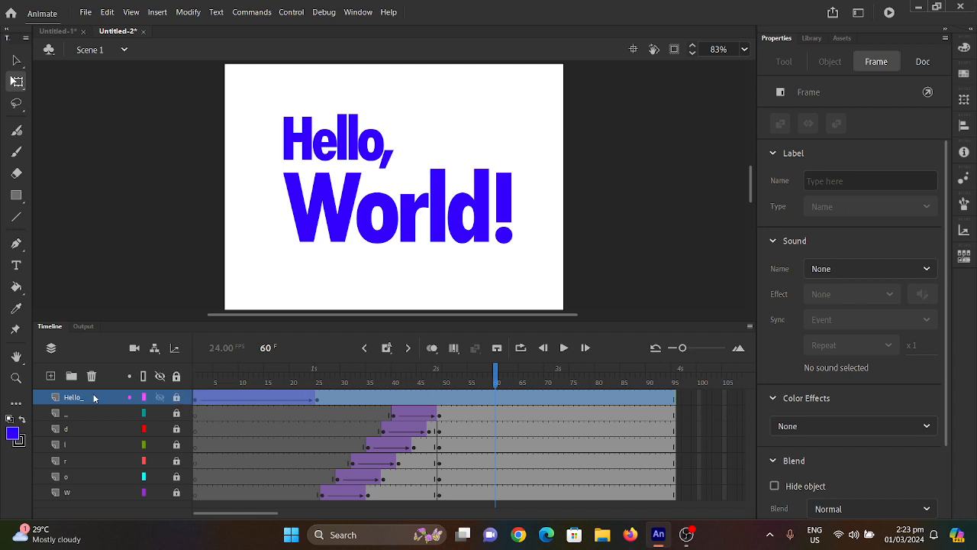
{"action": "left_click", "coordinate": [51, 377]}
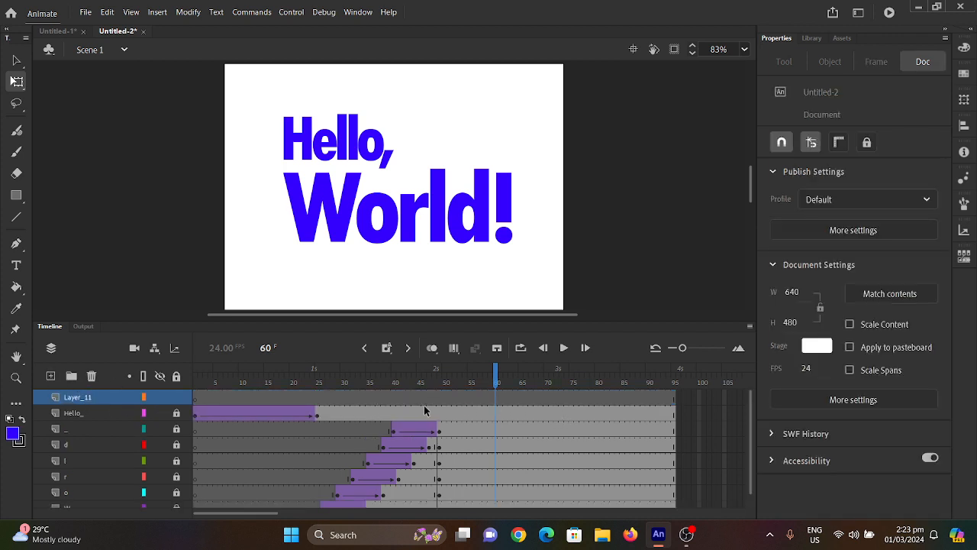
Insert a blank keyframe at frame 60 on the new top layer
{"action": "left_click", "coordinate": [497, 402]}
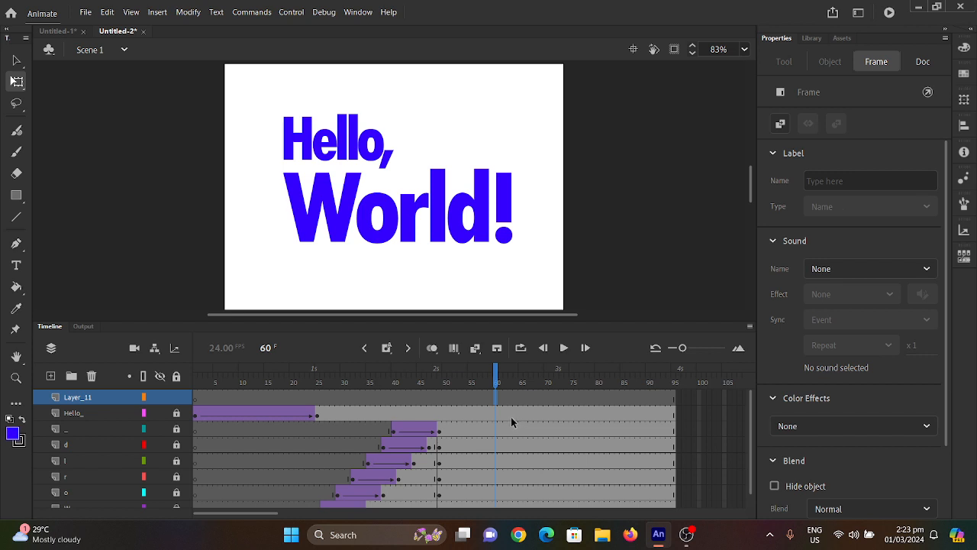
{"action": "left_click", "coordinate": [464, 400]}
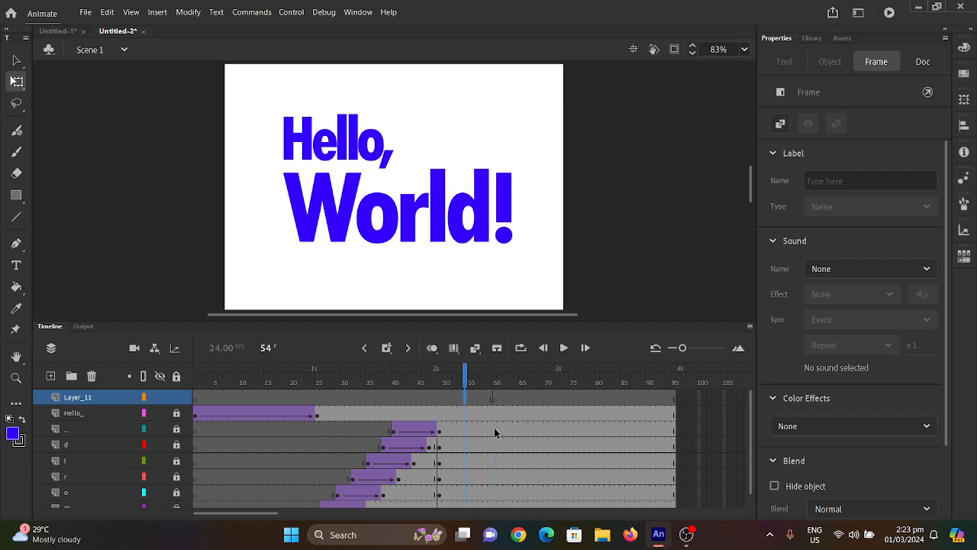
{"action": "left_click", "coordinate": [496, 401]}
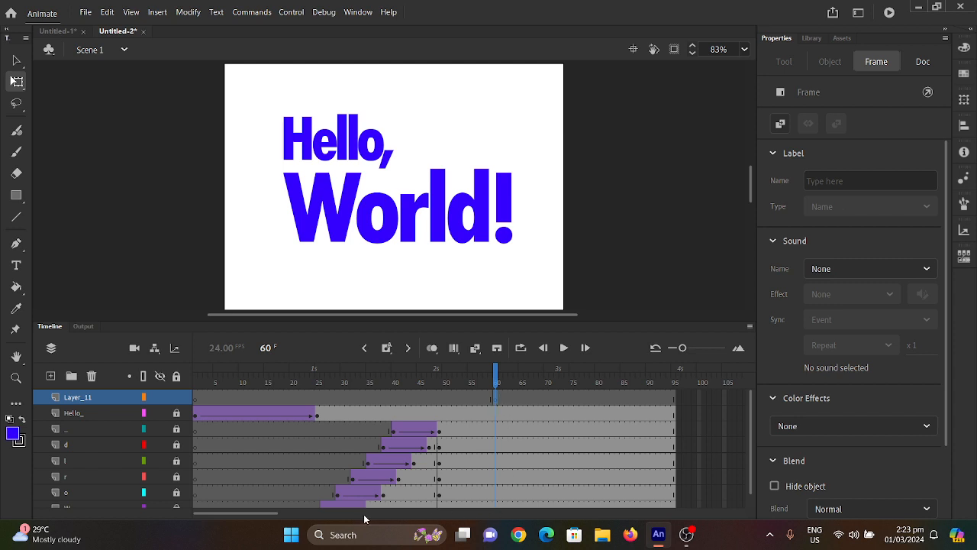
At frame 60 of Layer_11, set up the Rectangle tool with no stroke and a #FFCC00 yellow fill
{"action": "left_click", "coordinate": [196, 399]}
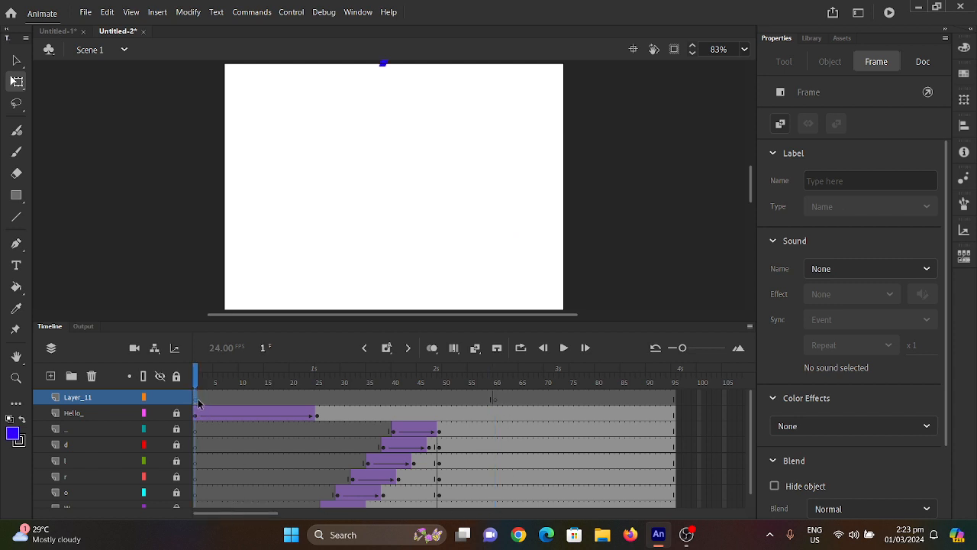
{"action": "left_click", "coordinate": [495, 401]}
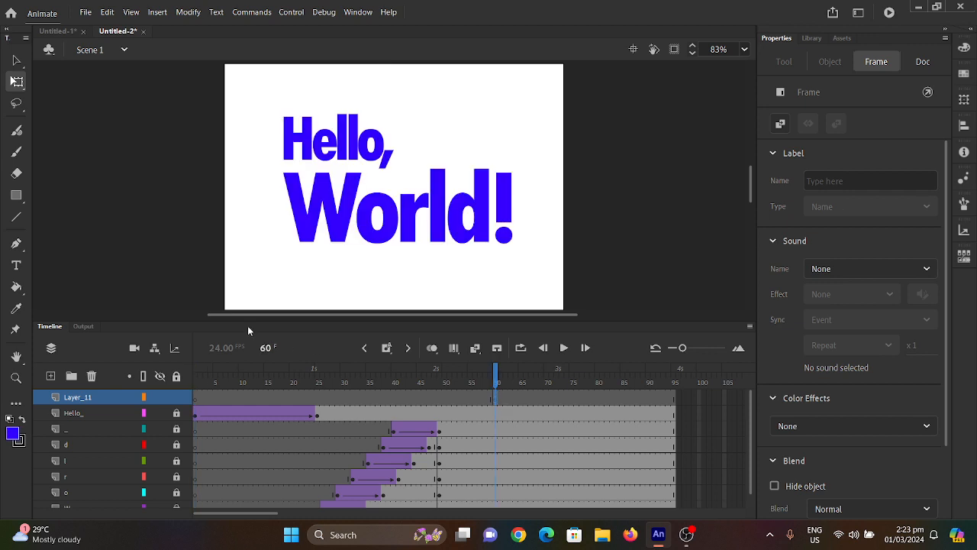
{"action": "left_click", "coordinate": [16, 194]}
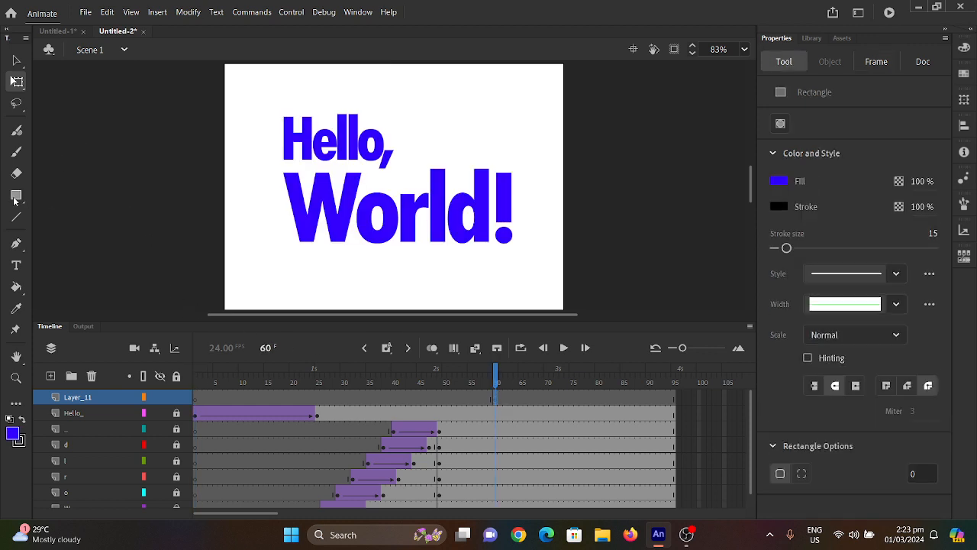
{"action": "left_click", "coordinate": [82, 196]}
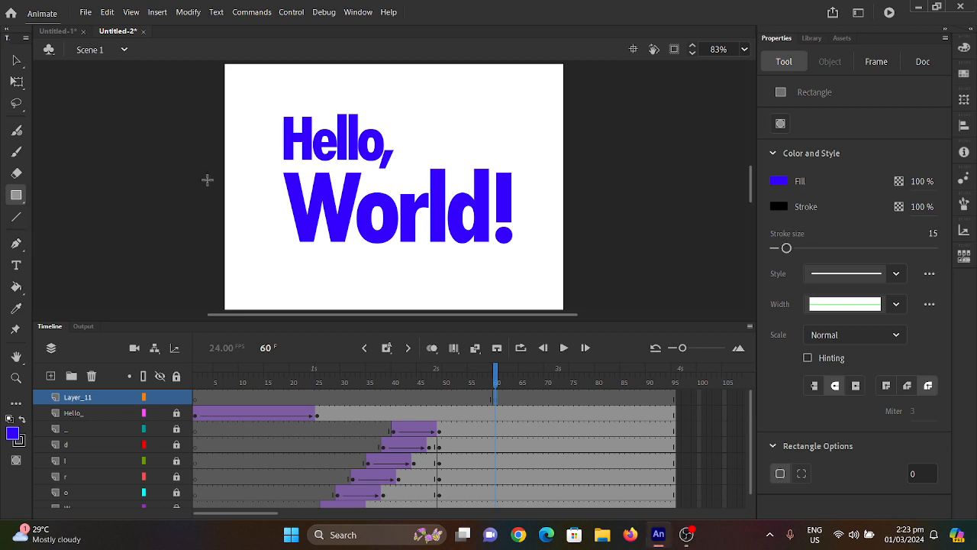
{"action": "left_click", "coordinate": [779, 205]}
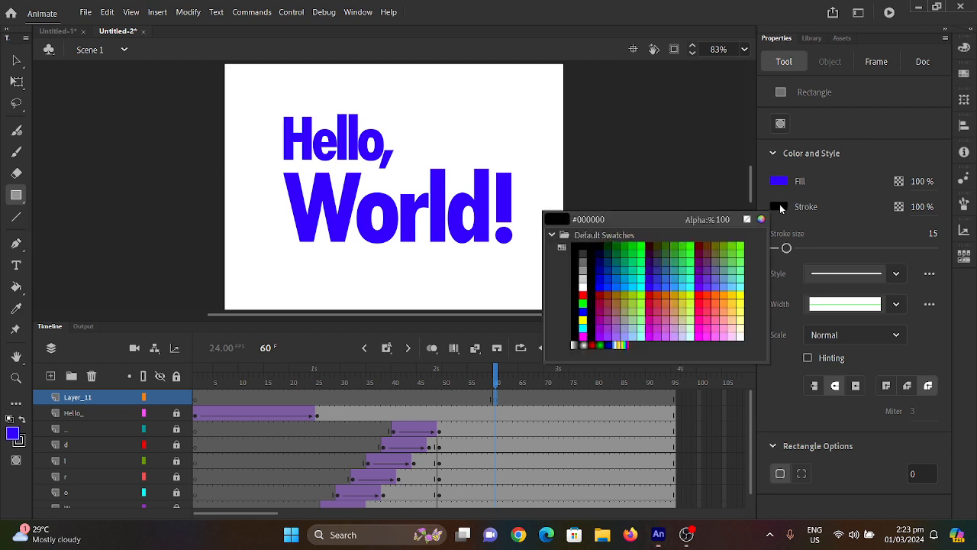
{"action": "left_click", "coordinate": [749, 218]}
{"action": "left_click", "coordinate": [777, 182]}
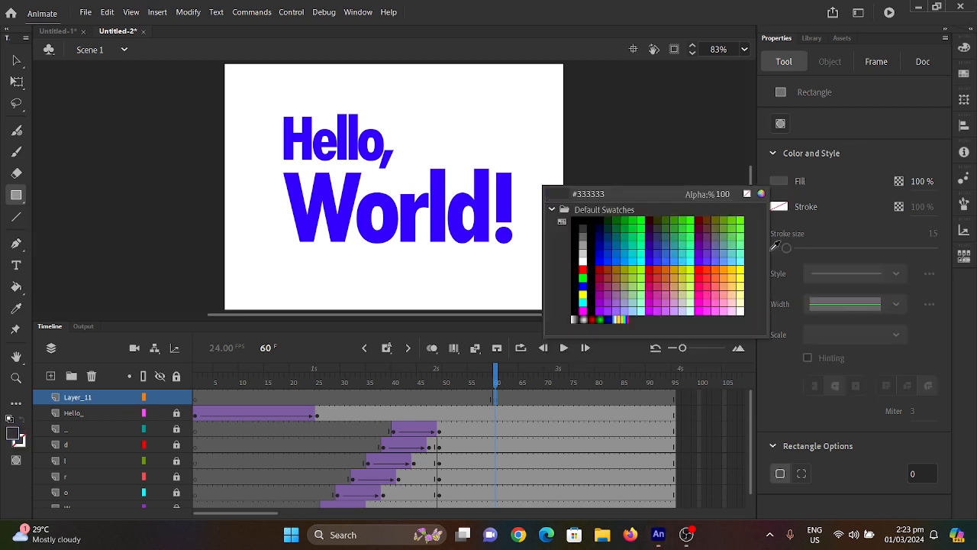
{"action": "left_click", "coordinate": [734, 264]}
Draw a narrow yellow vertical bar about 20 px wide and 131 px high just before "Hello," on Layer_11
{"action": "left_click_drag", "start_coordinate": [250, 89], "coordinate": [477, 180]}
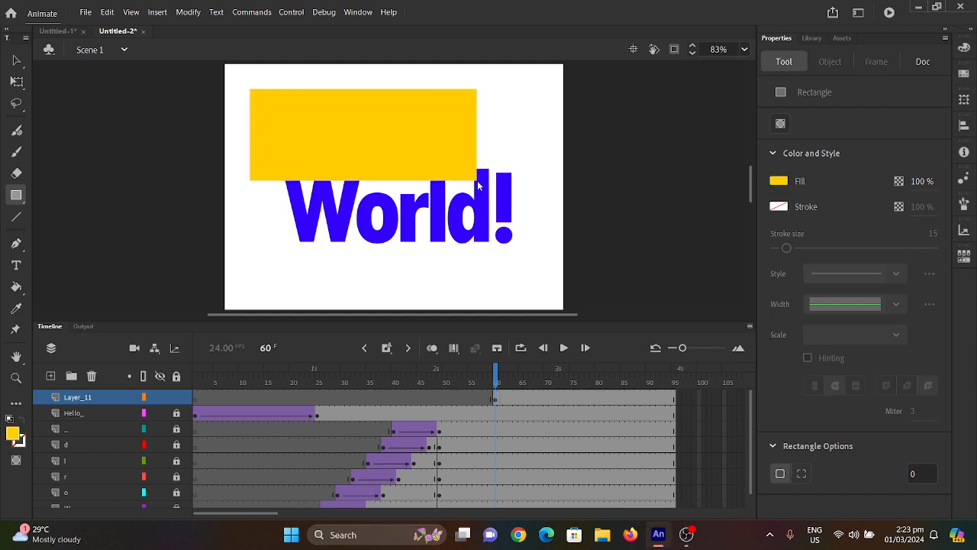
{"action": "key", "text": "ctrl+z"}
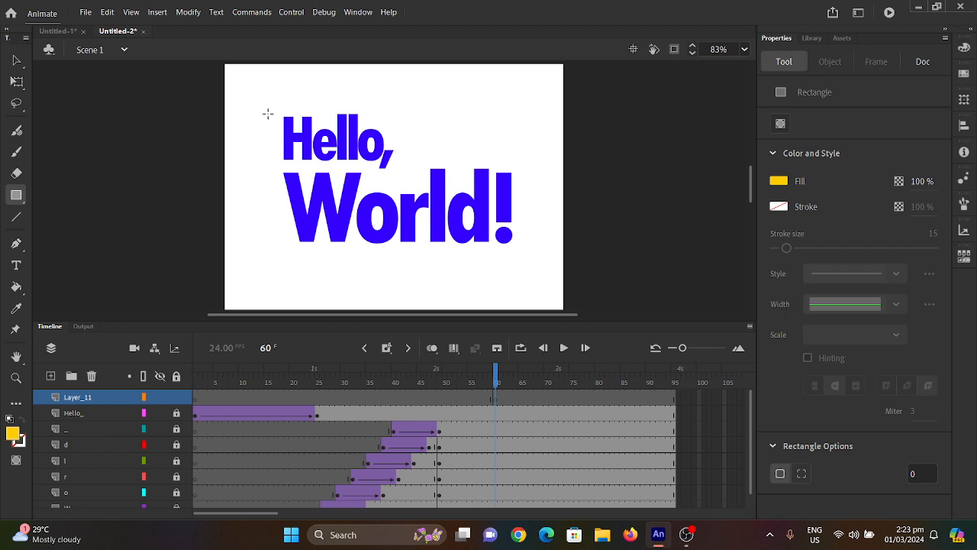
{"action": "left_click_drag", "start_coordinate": [258, 101], "coordinate": [267, 170]}
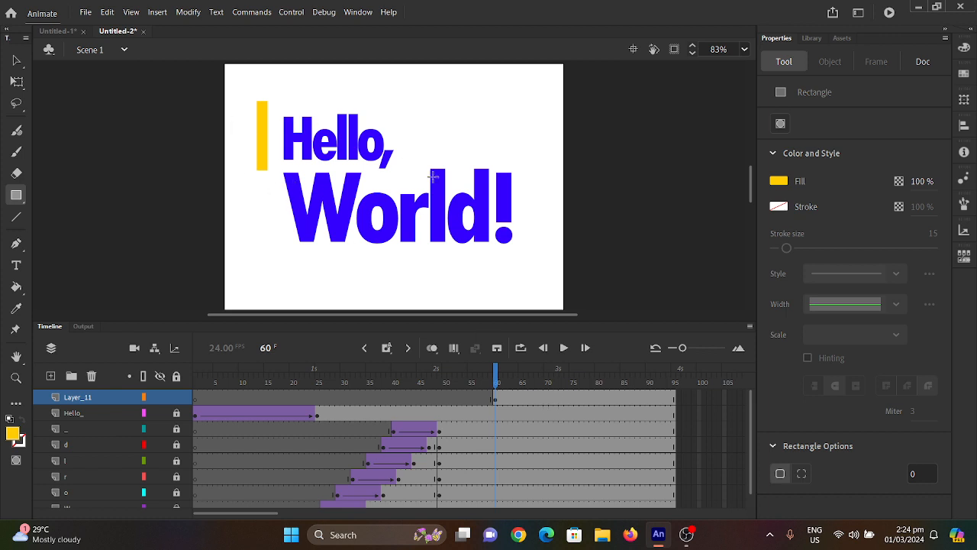
Insert a keyframe at frame 80 on Layer_11 and widen the yellow bar there to about 274 px, covering "Hello,"
{"action": "left_click", "coordinate": [574, 403]}
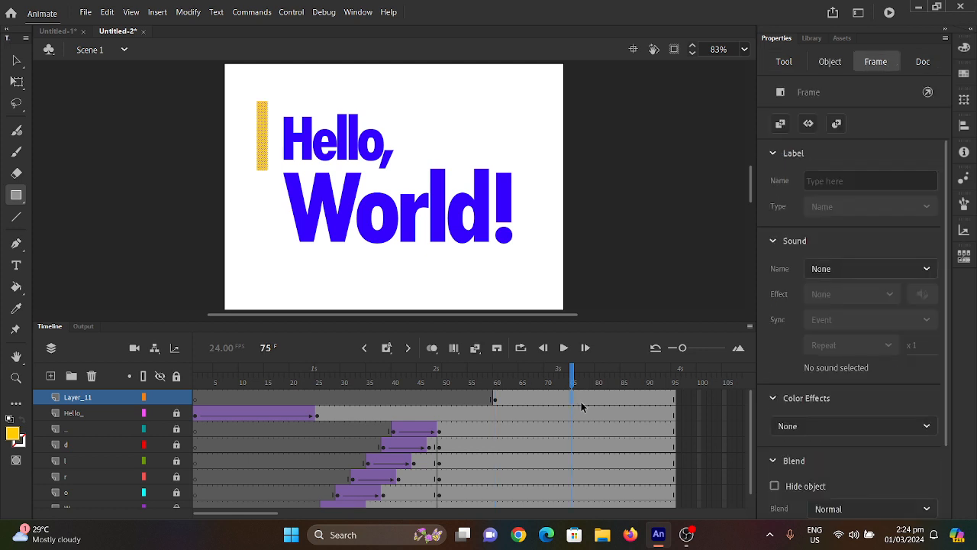
{"action": "left_click", "coordinate": [598, 401]}
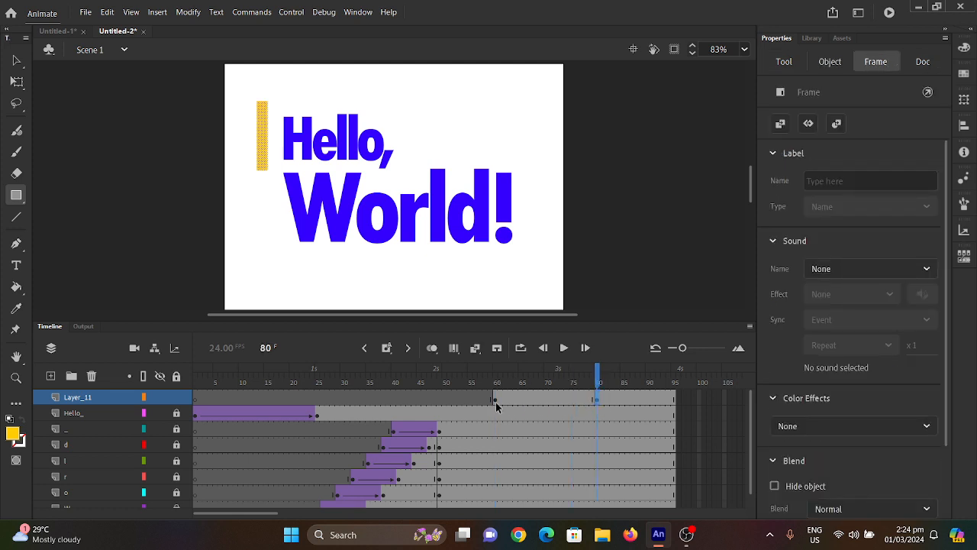
{"action": "left_click", "coordinate": [495, 403]}
{"action": "left_click", "coordinate": [597, 399]}
{"action": "key", "text": "q"}
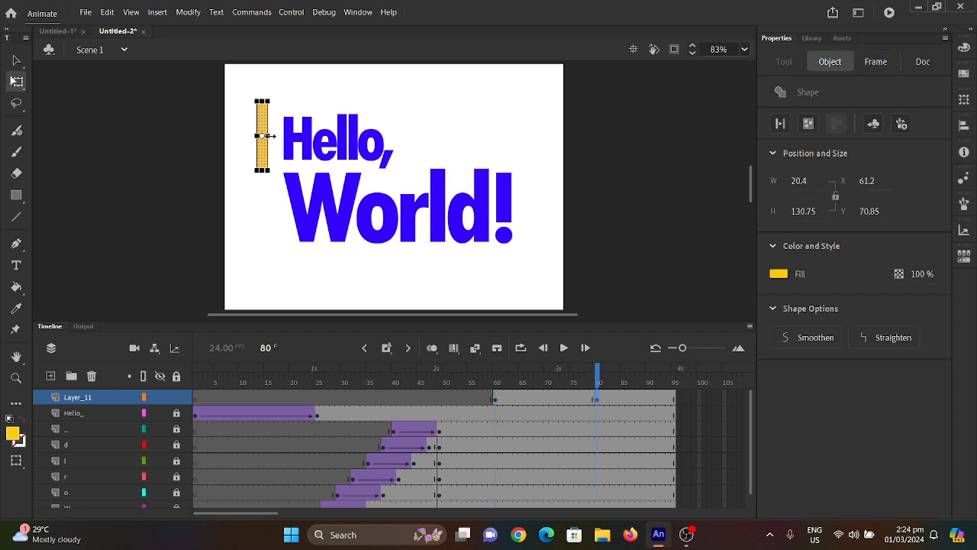
{"action": "left_click_drag", "start_coordinate": [269, 136], "coordinate": [404, 151]}
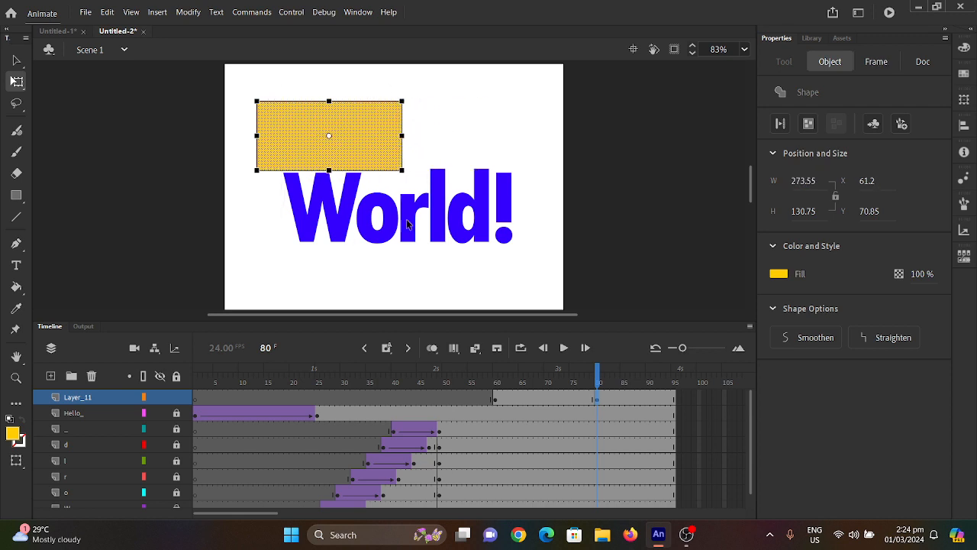
Create a shape tween between frames 60 and 80 on Layer_11 and test the animation as an SWF movie
{"action": "right_click", "coordinate": [526, 400]}
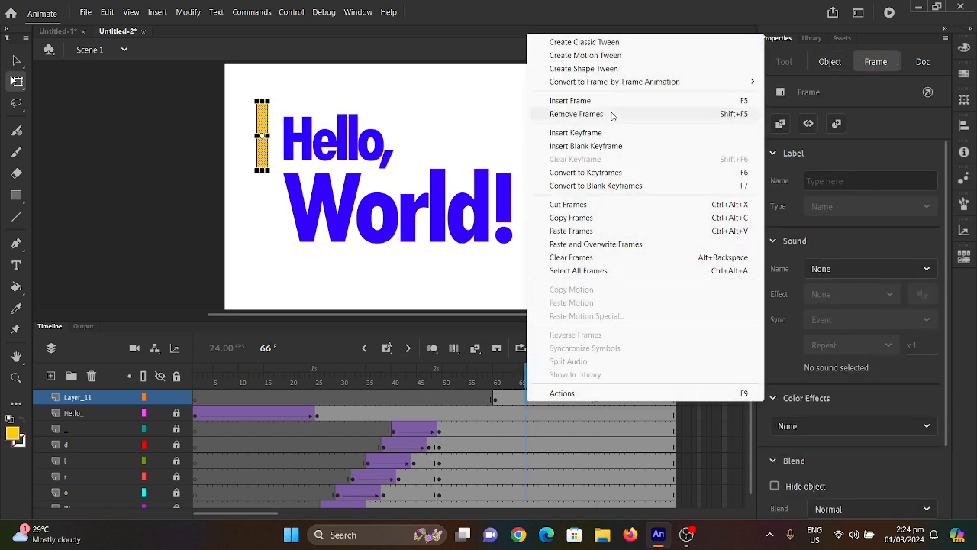
{"action": "left_click", "coordinate": [591, 70]}
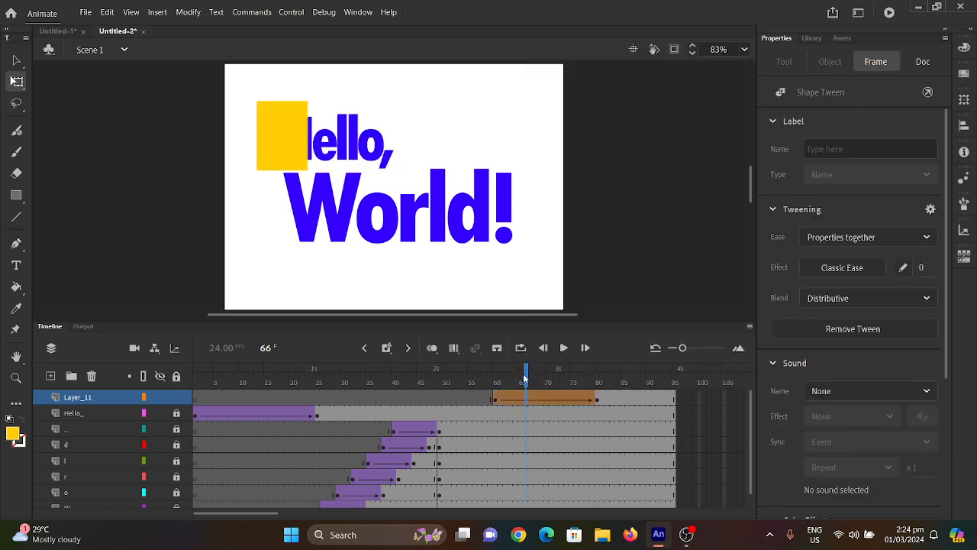
{"action": "left_click_drag", "start_coordinate": [525, 378], "coordinate": [607, 391]}
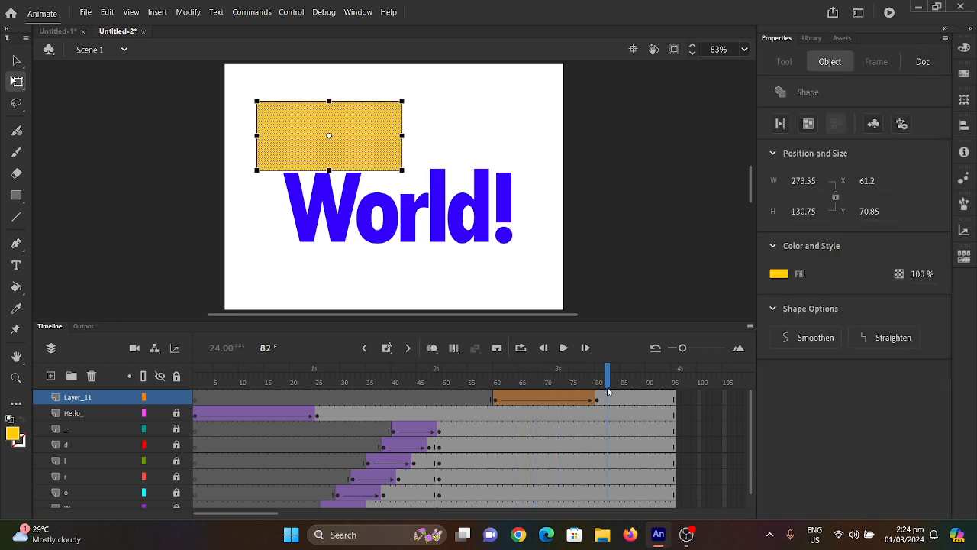
{"action": "key", "text": "ctrl+Return"}
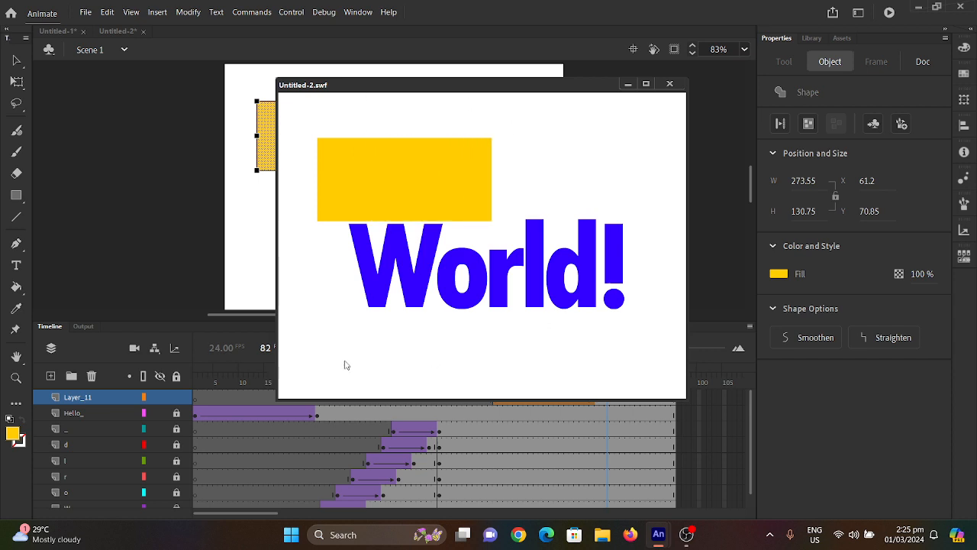
{"action": "left_click", "coordinate": [670, 83]}
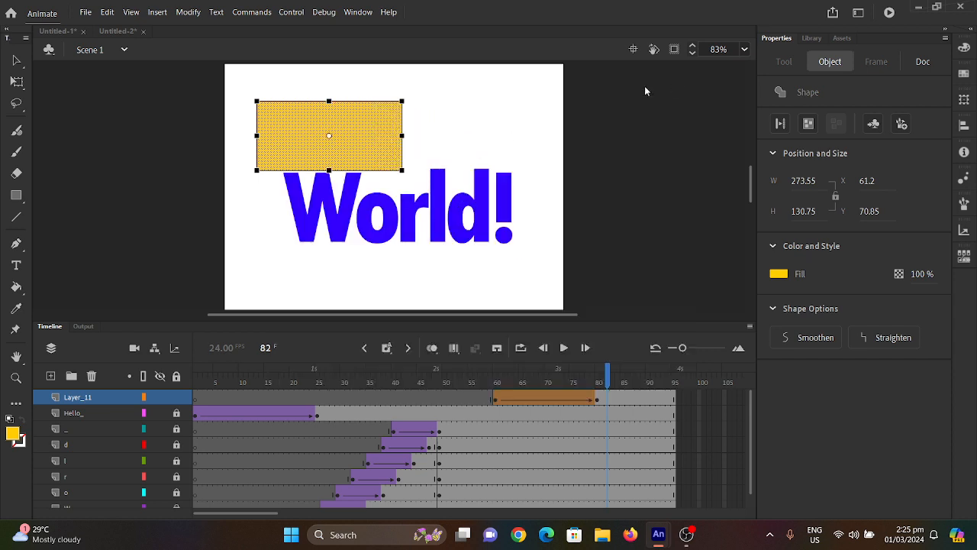
Deselect the yellow rectangle and rename Layer_11 as fillAnimation
{"action": "left_click", "coordinate": [327, 81]}
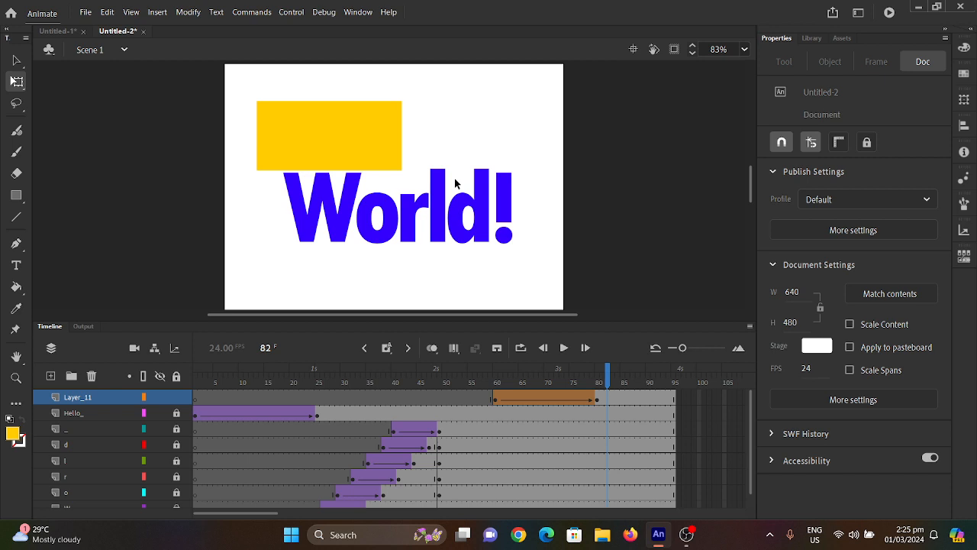
{"action": "double_click", "coordinate": [76, 397]}
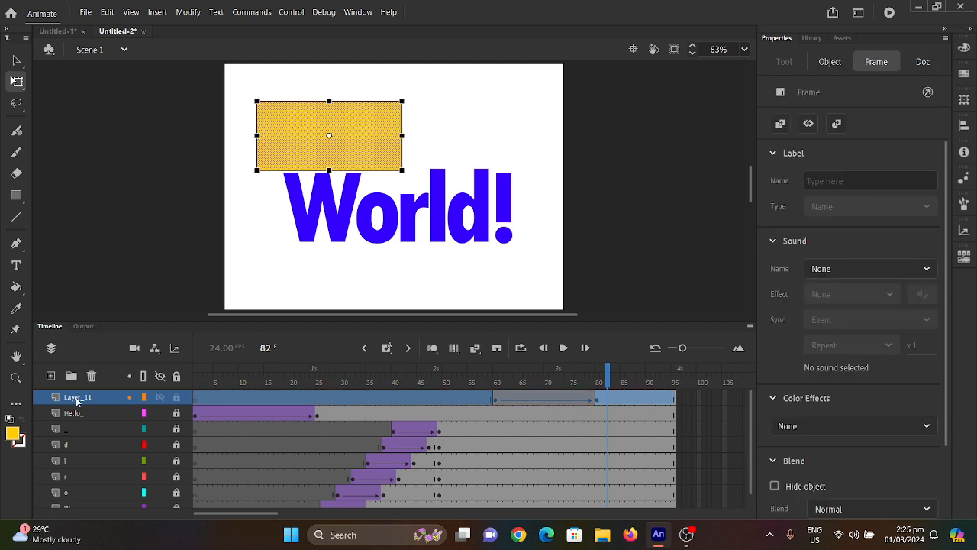
{"action": "type", "text": "fill"}
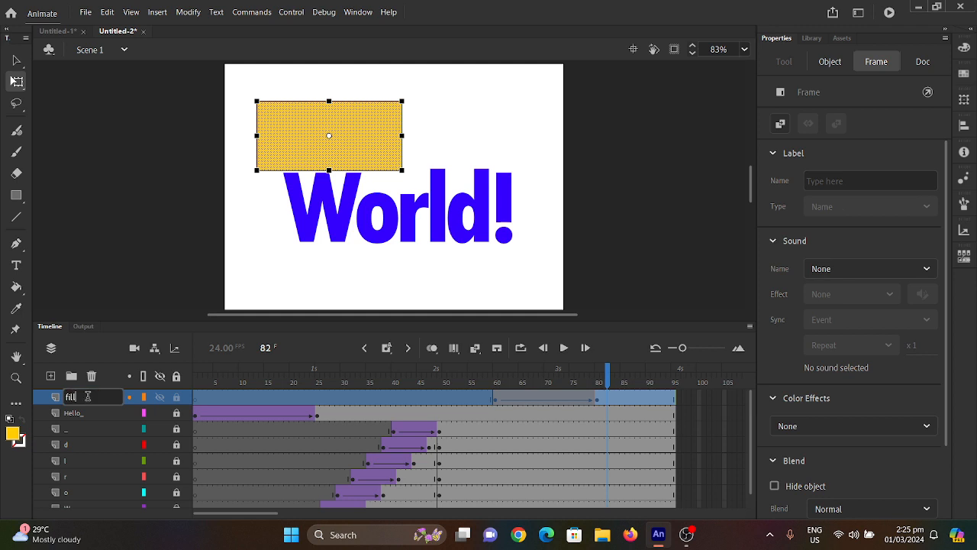
{"action": "type", "text": "Animation"}
{"action": "key", "text": "Return"}
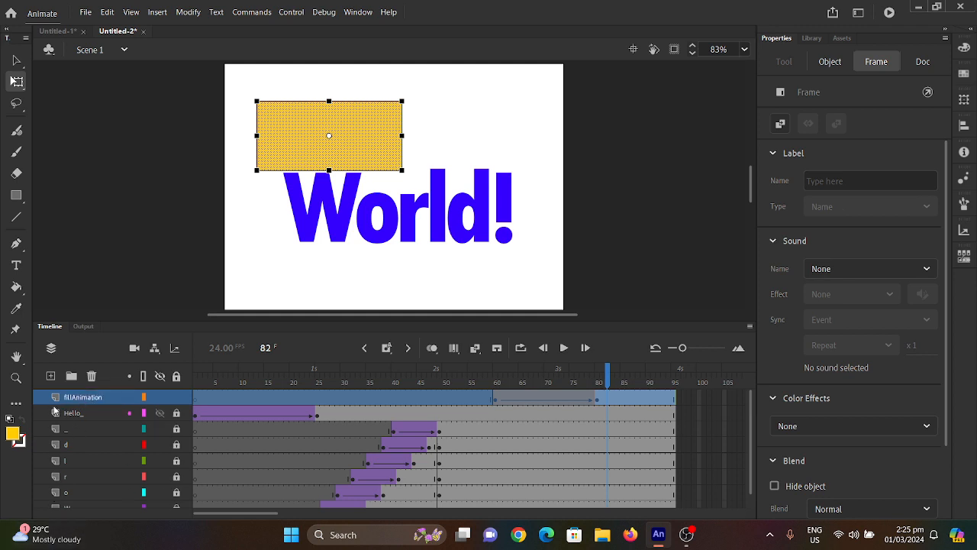
Add a new layer above fillAnimation and name it HelloMask
{"action": "left_click", "coordinate": [51, 376]}
{"action": "double_click", "coordinate": [70, 396]}
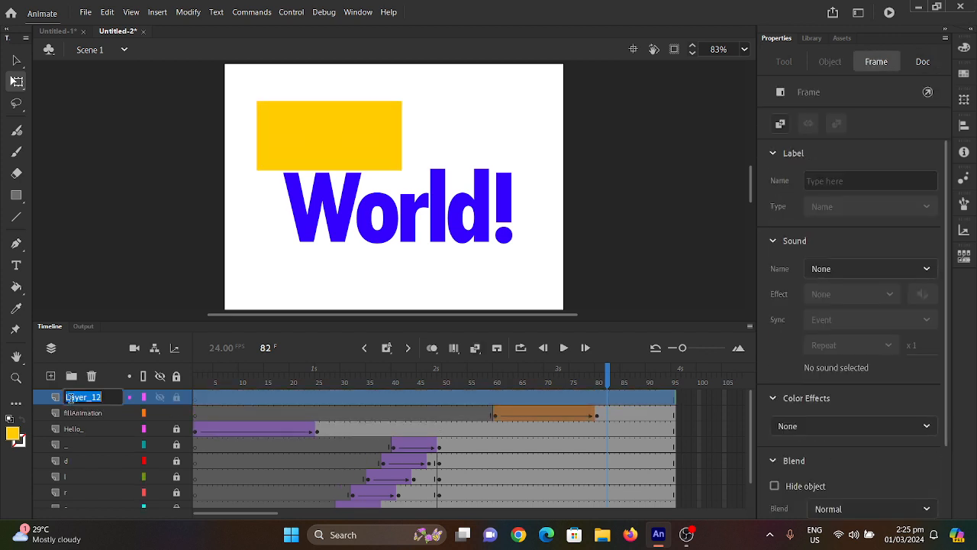
{"action": "type", "text": "Nas"}
{"action": "type", "text": "HelloMar"}
{"action": "type", "text": "k"}
{"action": "key", "text": "Return"}
Insert a blank keyframe at frame 60 on the HelloMask layer
{"action": "left_click", "coordinate": [500, 400]}
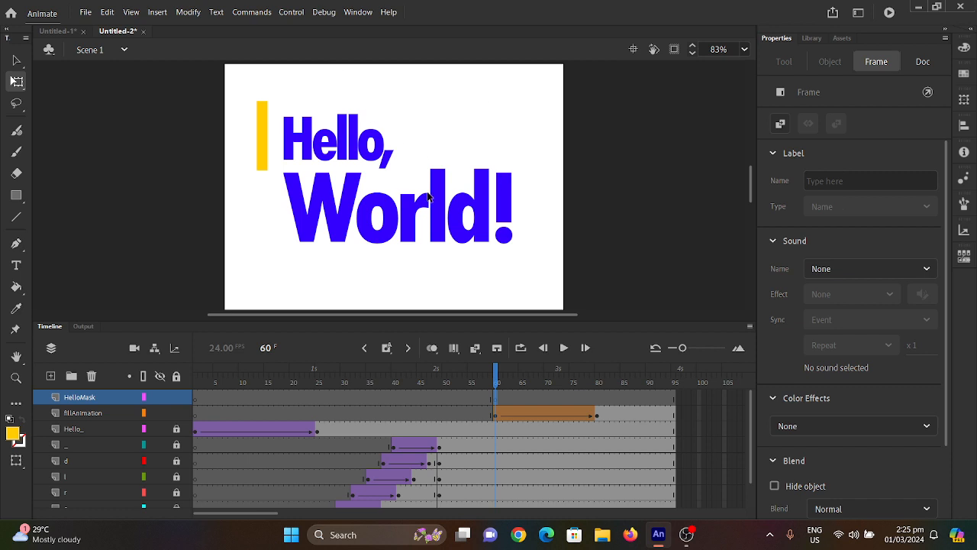
{"action": "scroll", "coordinate": [385, 436], "scroll_direction": "down", "scroll_amount": 2}
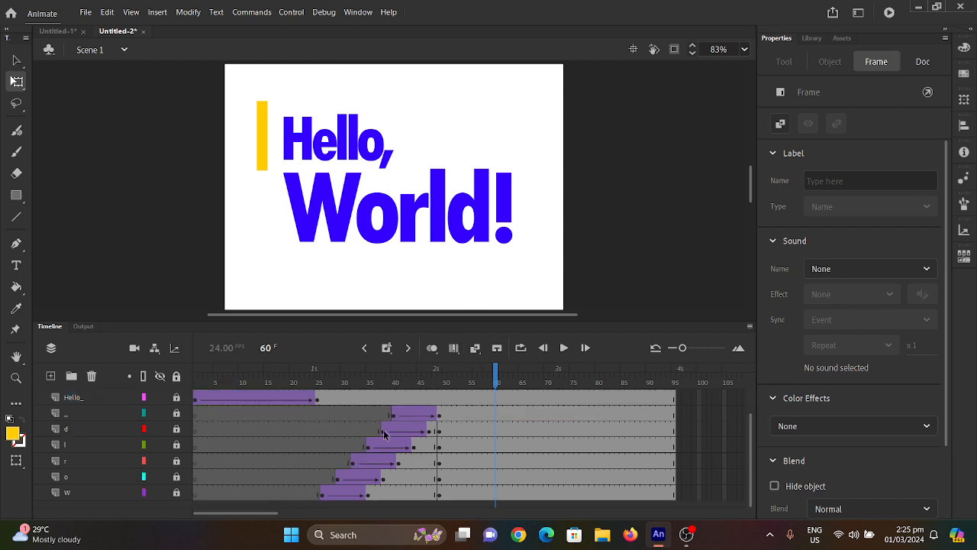
{"action": "scroll", "coordinate": [351, 420], "scroll_direction": "up", "scroll_amount": 2}
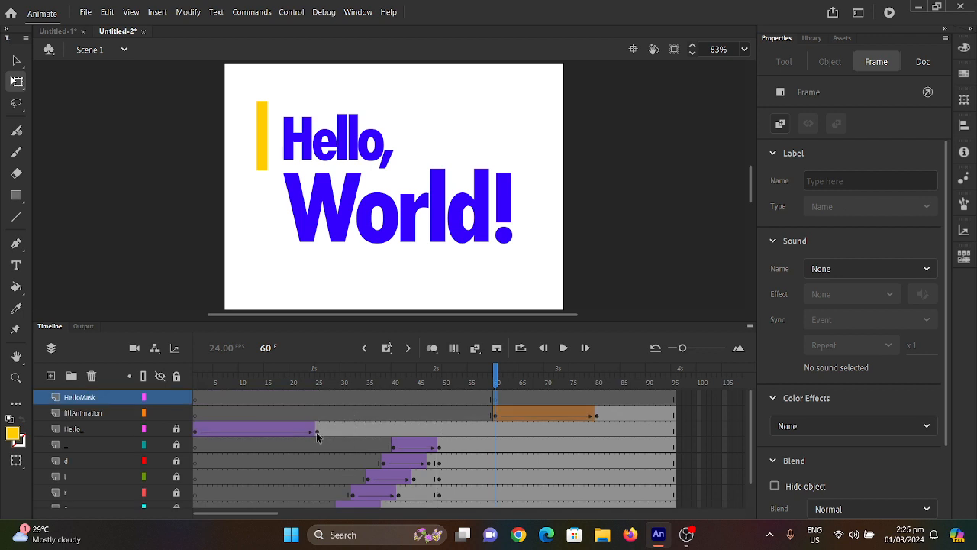
Copy the frame 25 keyframe of the Hello_ layer, paste it at frame 60 of HelloMask, and unlock HelloMask
{"action": "left_click", "coordinate": [316, 432]}
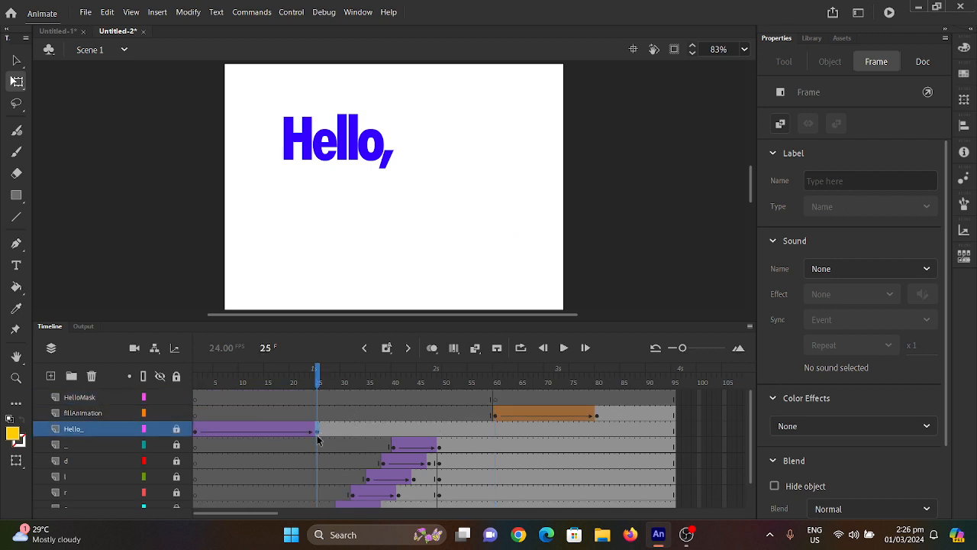
{"action": "left_click", "coordinate": [496, 399]}
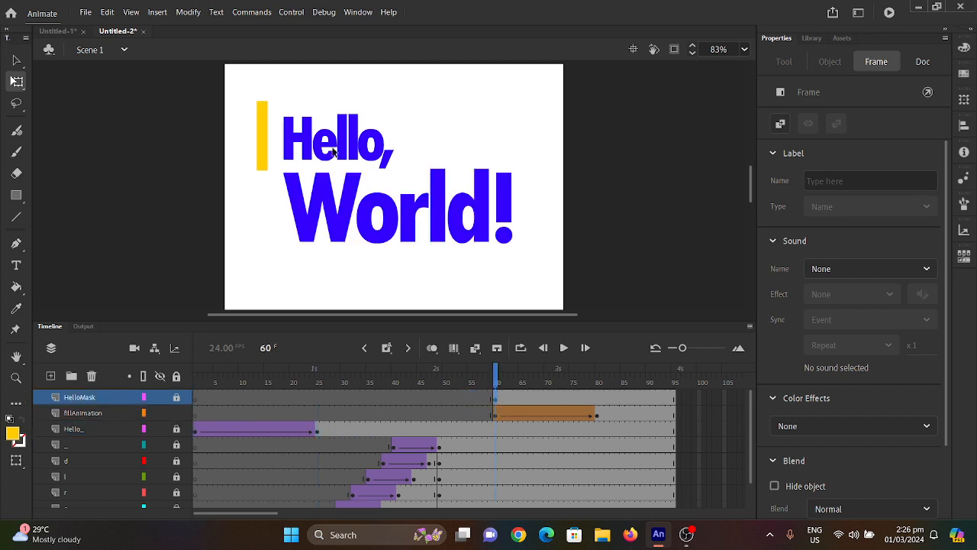
{"action": "left_click", "coordinate": [177, 396]}
{"action": "left_click", "coordinate": [497, 403]}
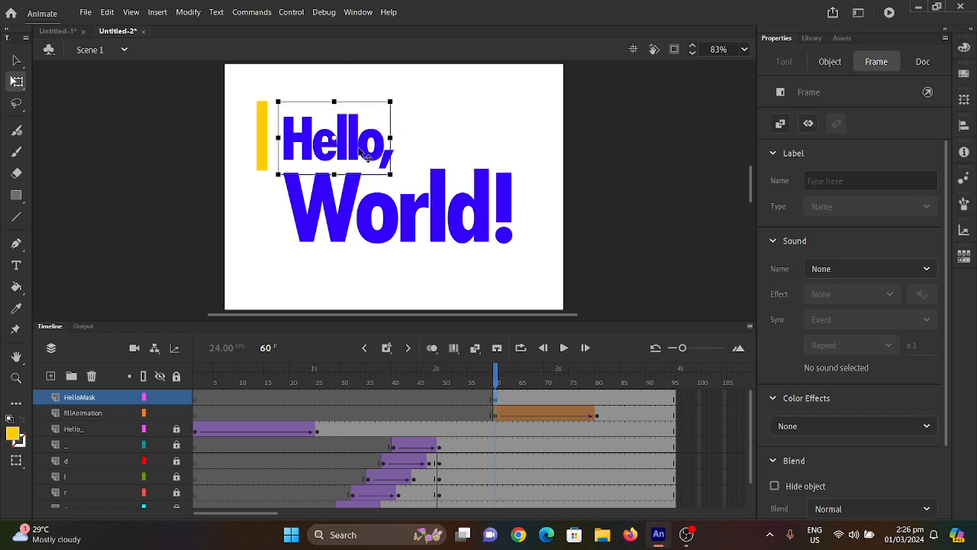
{"action": "key", "text": "v"}
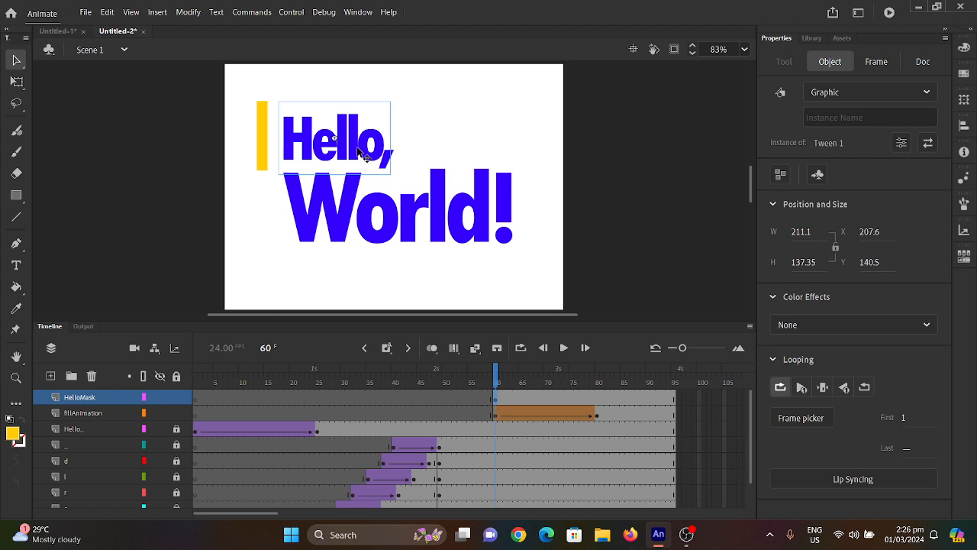
Try converting the HelloMask layer to a mask over fillAnimation and scrub from frame 60 to frame 65
{"action": "right_click", "coordinate": [84, 399]}
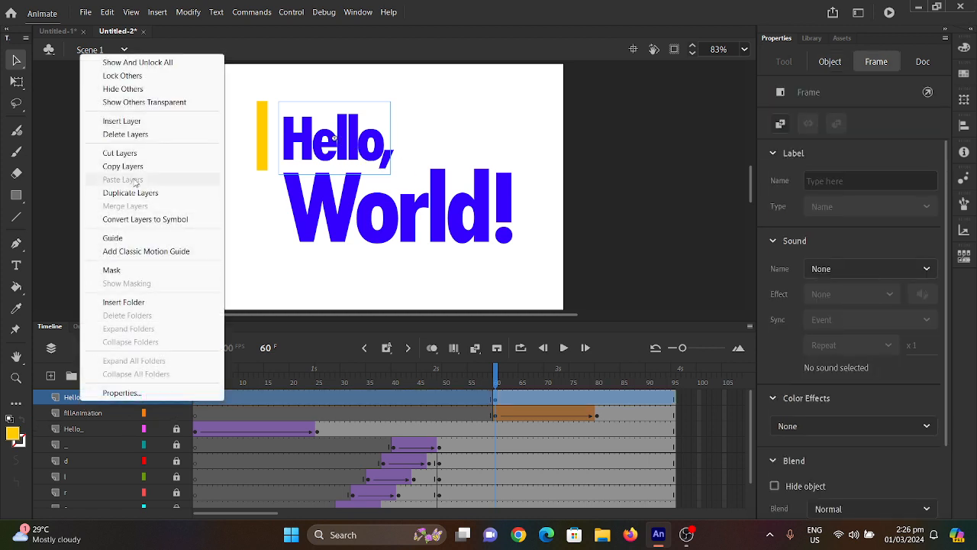
{"action": "left_click", "coordinate": [141, 272]}
{"action": "left_click_drag", "start_coordinate": [500, 382], "coordinate": [521, 383]}
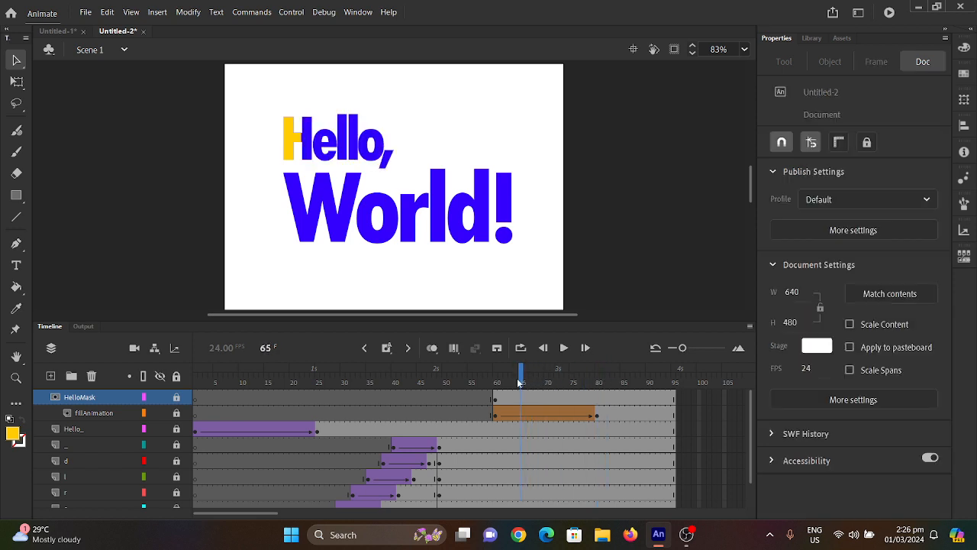
Undo the conversion of the HelloMask layer to a mask
{"action": "left_click", "coordinate": [497, 396]}
{"action": "key", "text": "ctrl+z"}
{"action": "key", "text": "ctrl+z"}
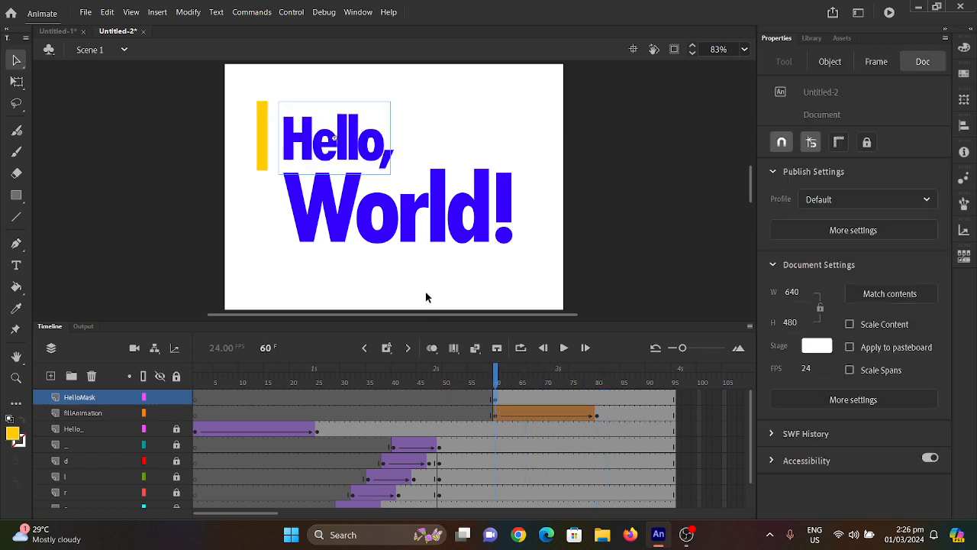
Break apart the "Hello," symbol at frame 60 of HelloMask into static text, then letters, then plain filled shapes
{"action": "left_click", "coordinate": [497, 398]}
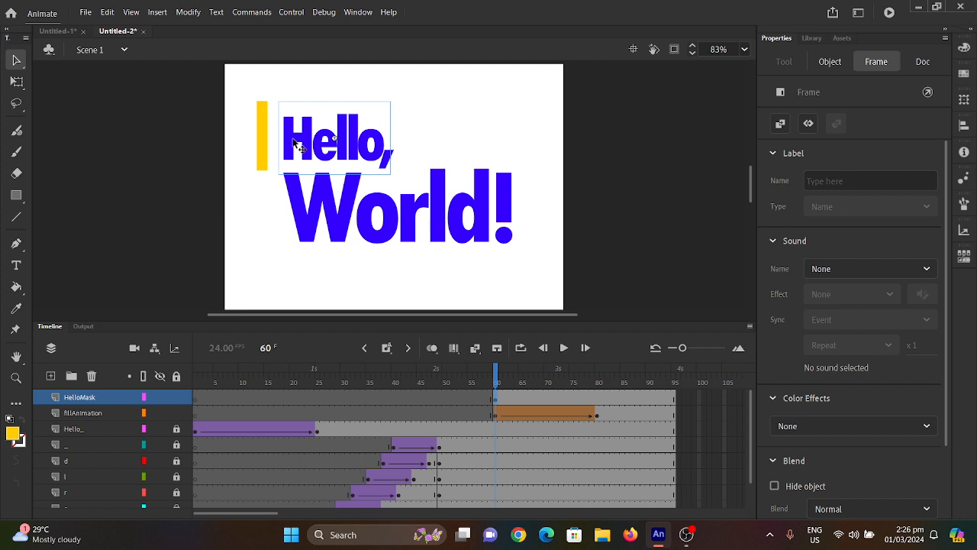
{"action": "right_click", "coordinate": [344, 144]}
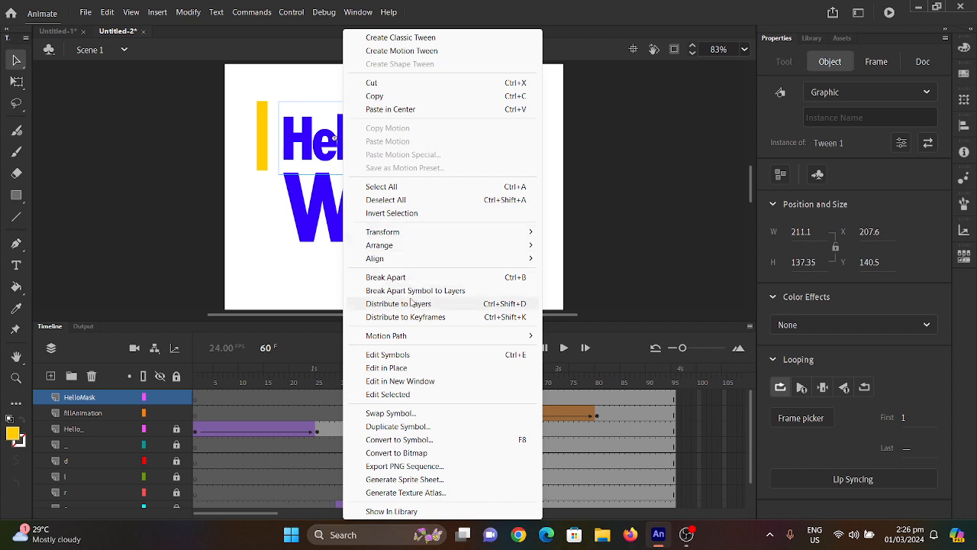
{"action": "left_click", "coordinate": [391, 280]}
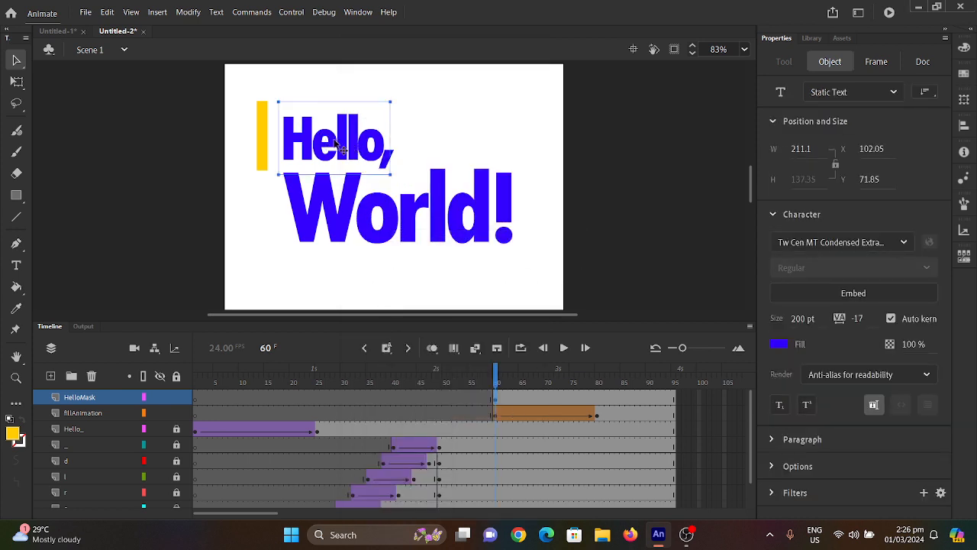
{"action": "right_click", "coordinate": [334, 142]}
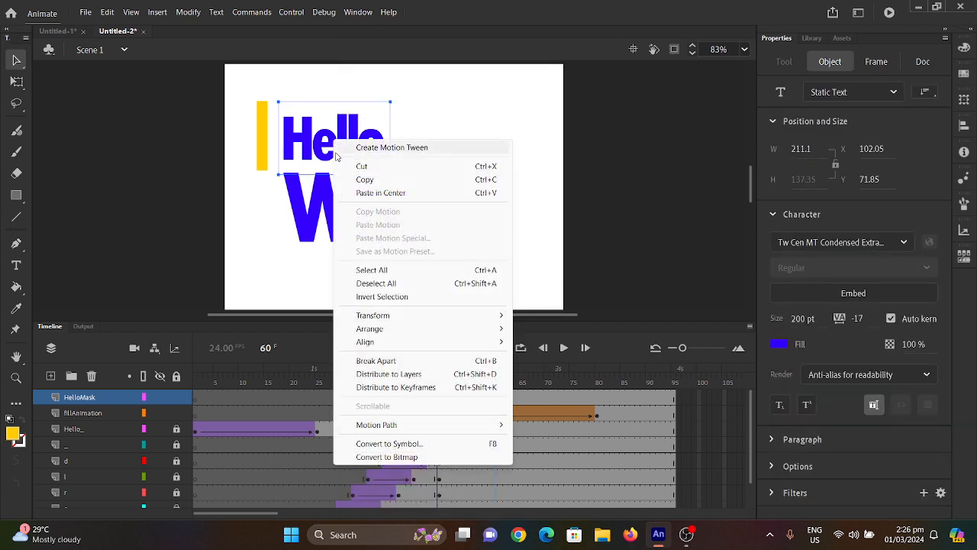
{"action": "left_click", "coordinate": [376, 360]}
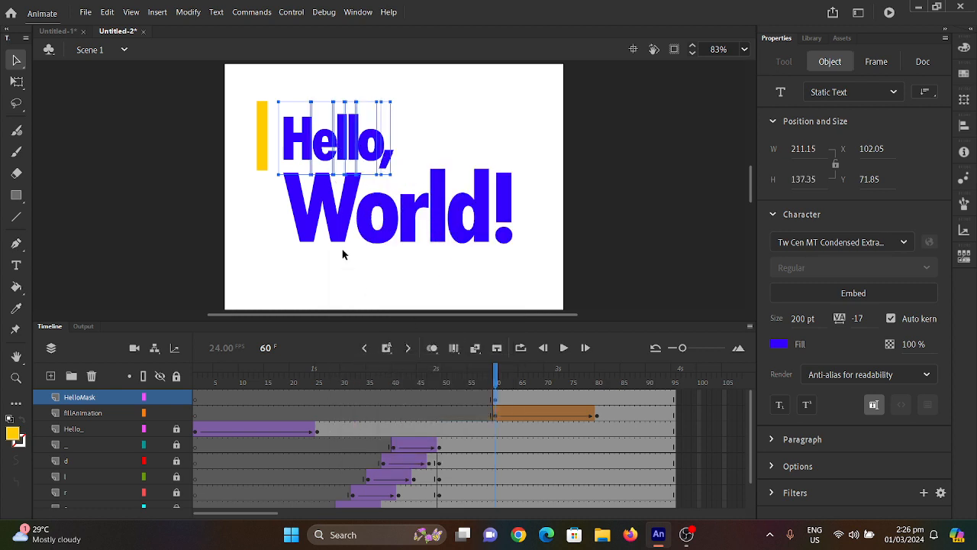
{"action": "key", "text": "ctrl+b"}
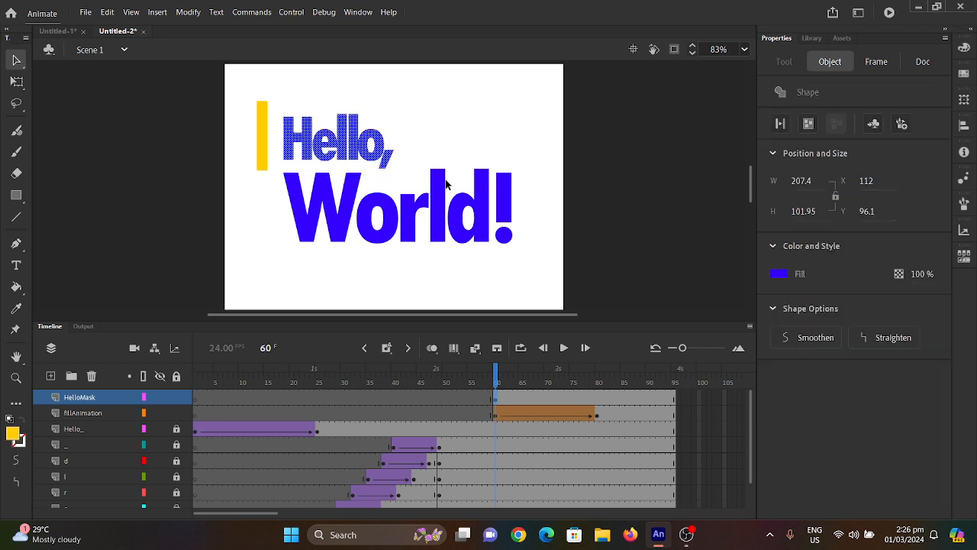
{"action": "left_click", "coordinate": [312, 128], "text": "ctrl"}
{"action": "left_click_drag", "start_coordinate": [472, 238], "coordinate": [341, 177]}
{"action": "left_click", "coordinate": [363, 186], "text": "ctrl+alt"}
{"action": "left_click", "coordinate": [425, 216], "text": "ctrl+alt"}
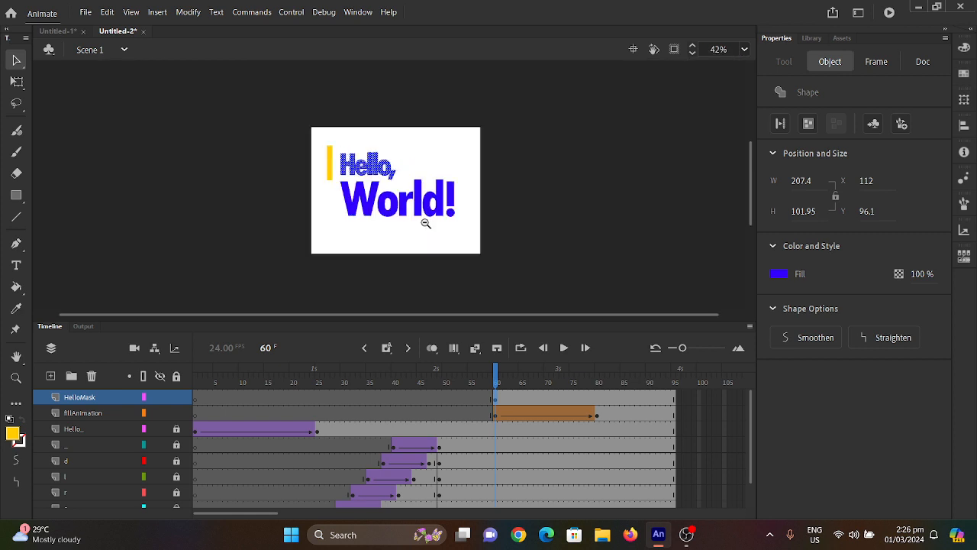
{"action": "left_click_drag", "start_coordinate": [461, 181], "coordinate": [453, 191]}
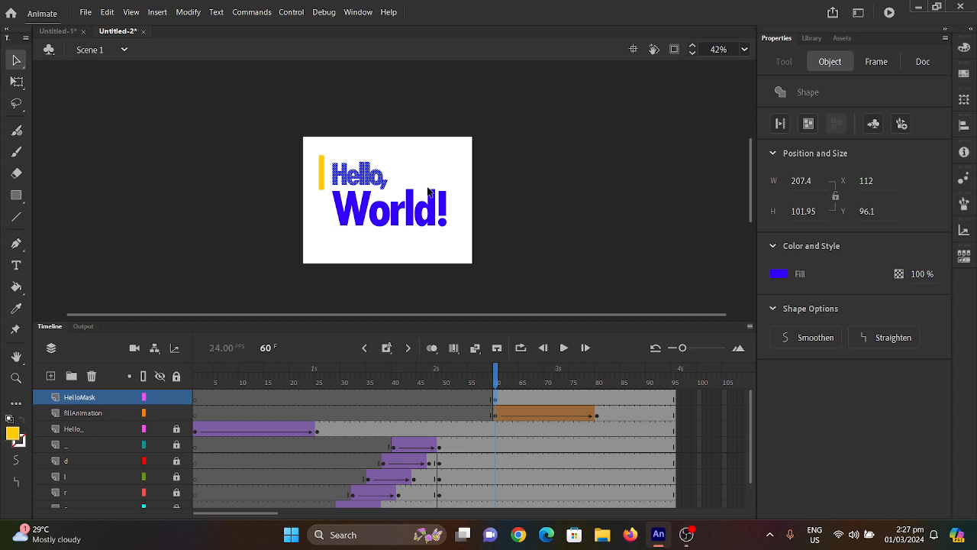
{"action": "key", "text": "ctrl+3"}
{"action": "key", "text": "ctrl+2"}
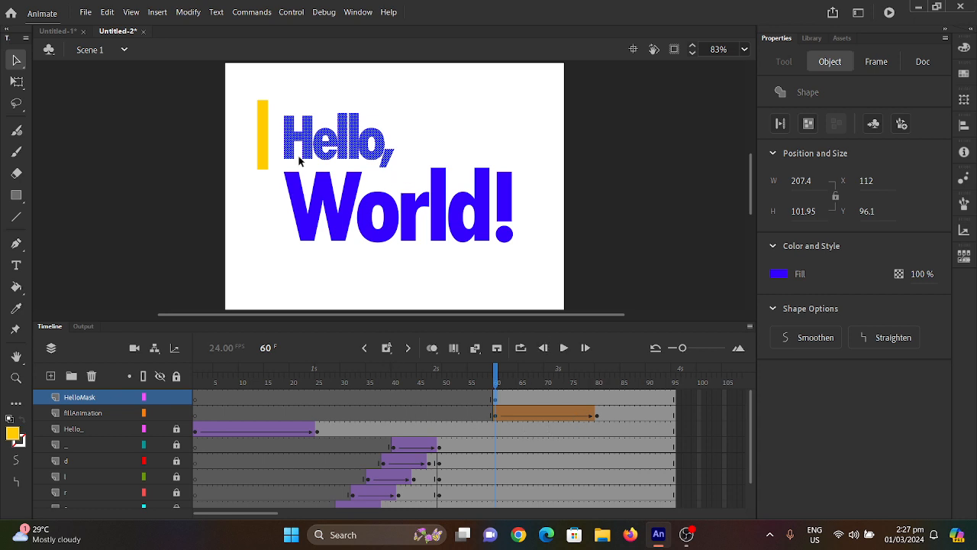
Check the contents of the frame 60 keyframes on HelloMask and fillAnimation and the frame 80 keyframe on fillAnimation
{"action": "left_click", "coordinate": [501, 417]}
{"action": "left_click", "coordinate": [496, 400]}
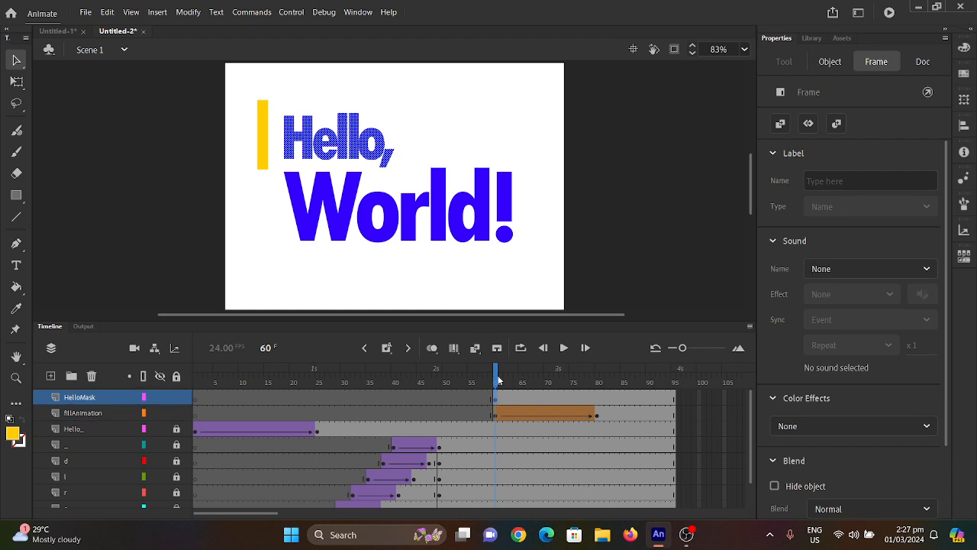
{"action": "mouse_move", "coordinate": [496, 374]}
{"action": "left_mouse_down"}
{"action": "mouse_move", "coordinate": [632, 374]}
{"action": "mouse_move", "coordinate": [502, 376]}
{"action": "left_mouse_up"}
{"action": "left_click", "coordinate": [494, 400]}
{"action": "left_click", "coordinate": [497, 414]}
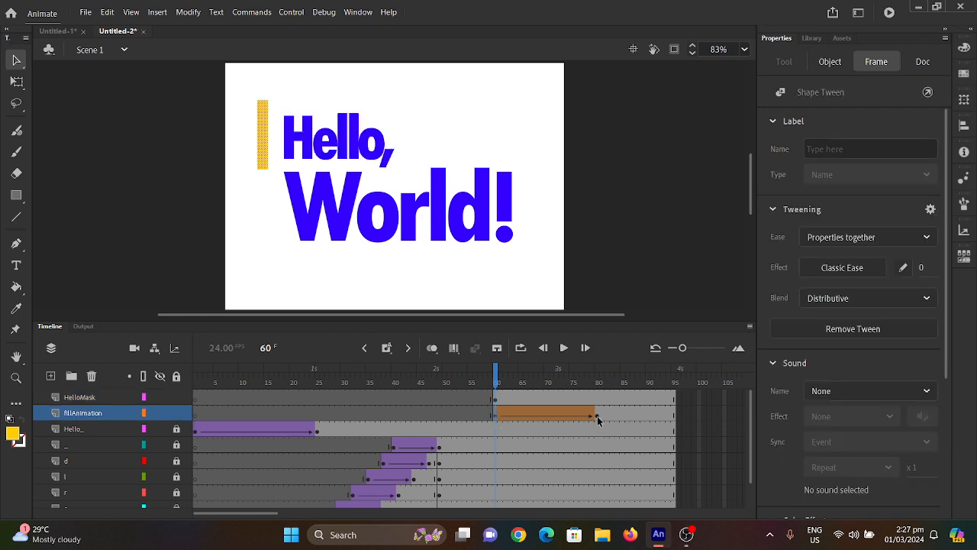
{"action": "left_click", "coordinate": [598, 416]}
{"action": "left_click", "coordinate": [494, 402]}
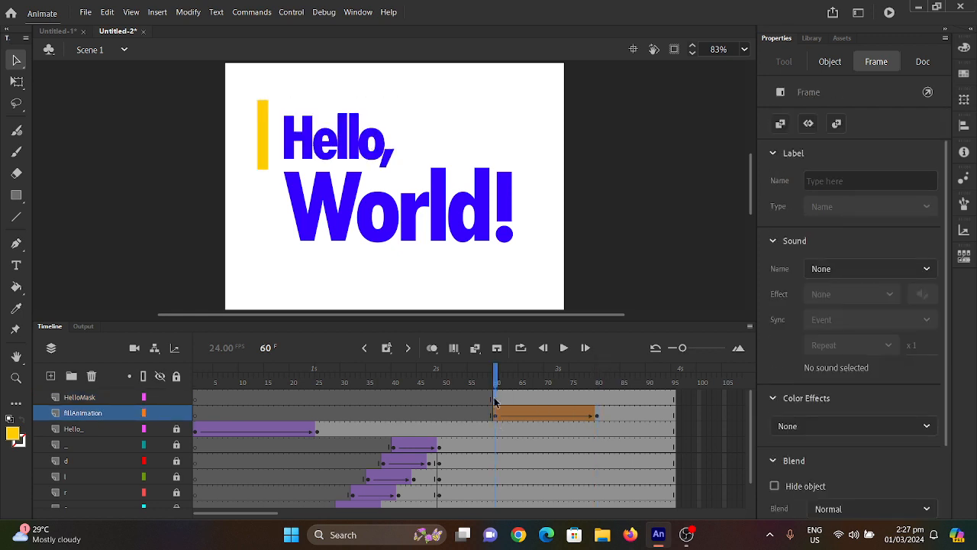
{"action": "left_click", "coordinate": [495, 398]}
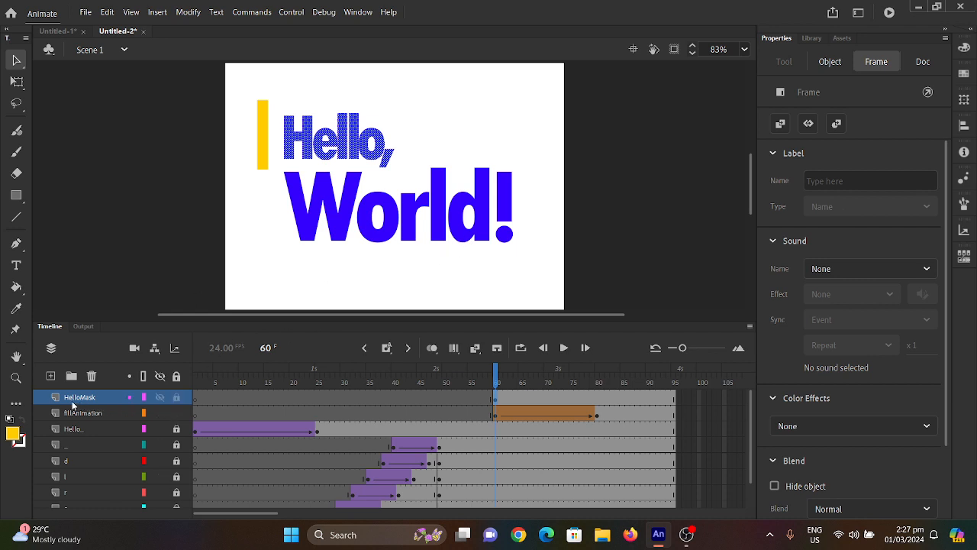
Convert the HelloMask layer to a mask over the fillAnimation layer and check both layers in the mask group
{"action": "right_click", "coordinate": [79, 400]}
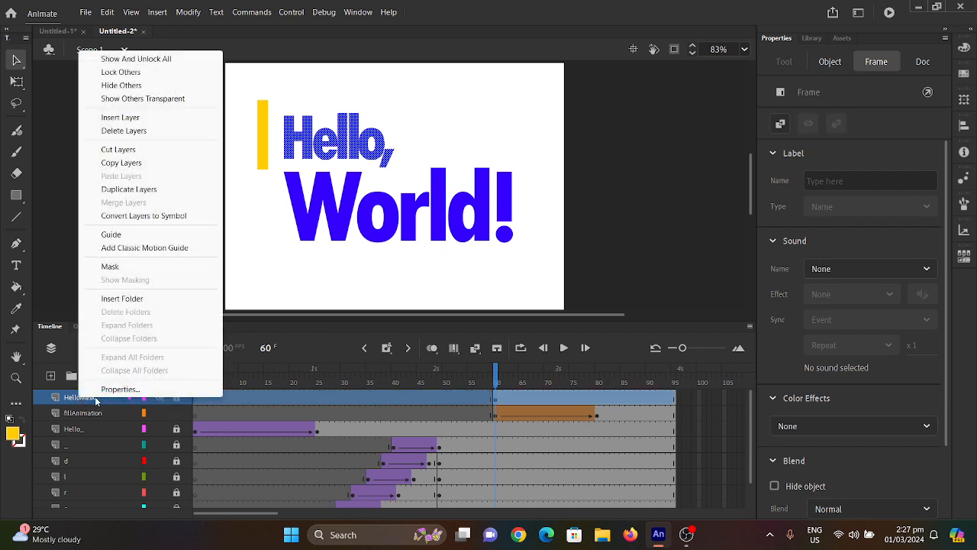
{"action": "left_click", "coordinate": [111, 266]}
{"action": "left_click", "coordinate": [70, 411]}
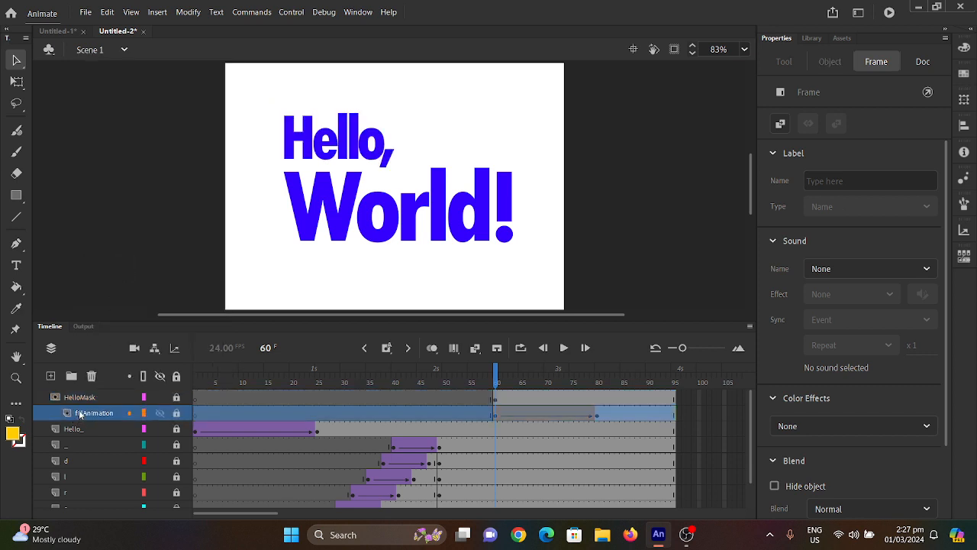
{"action": "left_click", "coordinate": [74, 399]}
{"action": "left_click", "coordinate": [84, 414]}
{"action": "left_click", "coordinate": [78, 401]}
{"action": "left_click", "coordinate": [85, 413]}
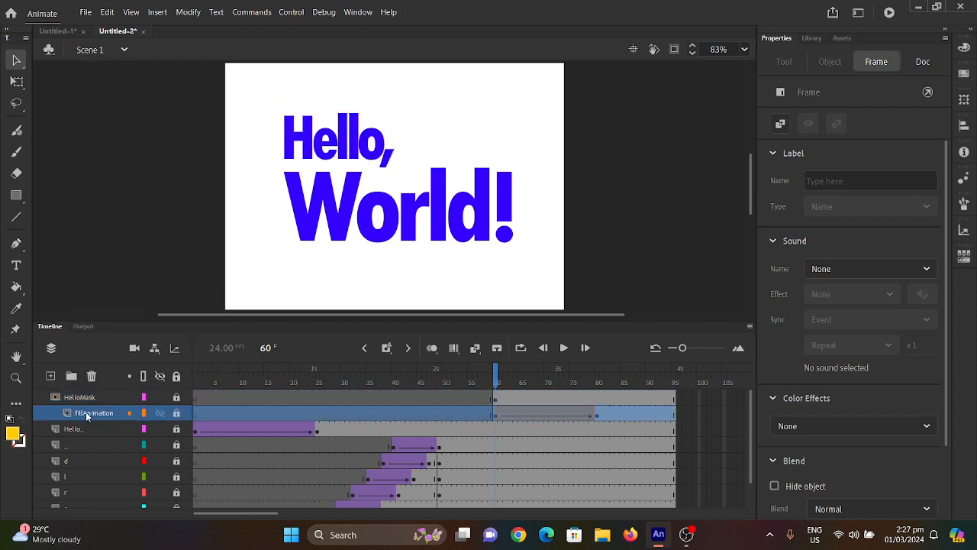
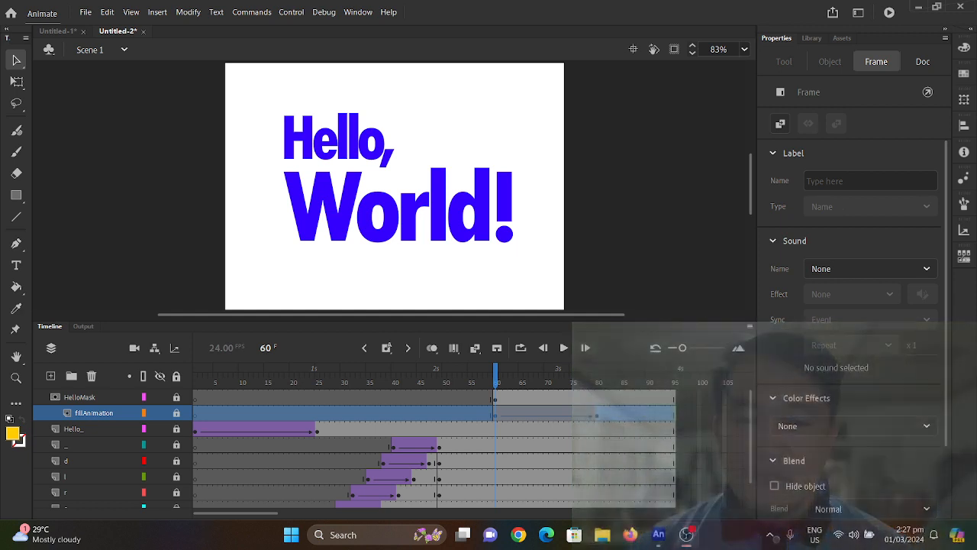
Preview the yellow fill across "Hello," up to frame 76, inspect the HelloMask shapes at frame 60, and relock the layer
{"action": "left_click_drag", "start_coordinate": [497, 382], "coordinate": [578, 387]}
{"action": "left_click", "coordinate": [383, 128]}
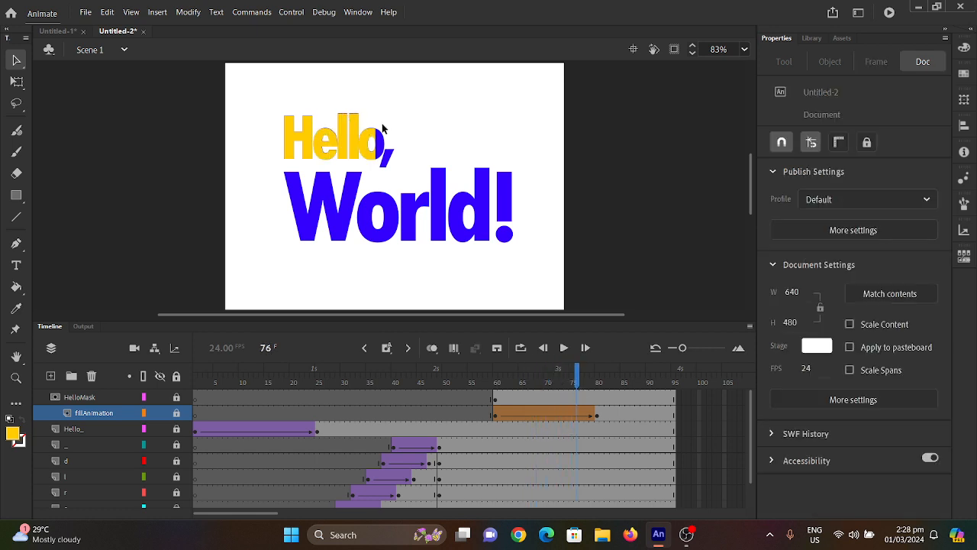
{"action": "scroll", "coordinate": [340, 136], "scroll_direction": "up", "scroll_amount": 2, "text": "ctrl"}
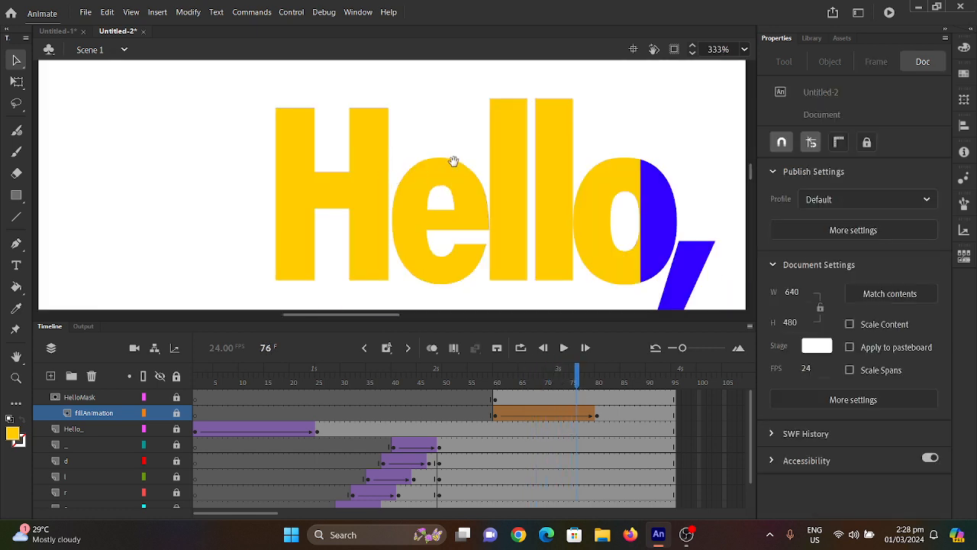
{"action": "left_click", "coordinate": [176, 396]}
{"action": "left_click", "coordinate": [496, 398]}
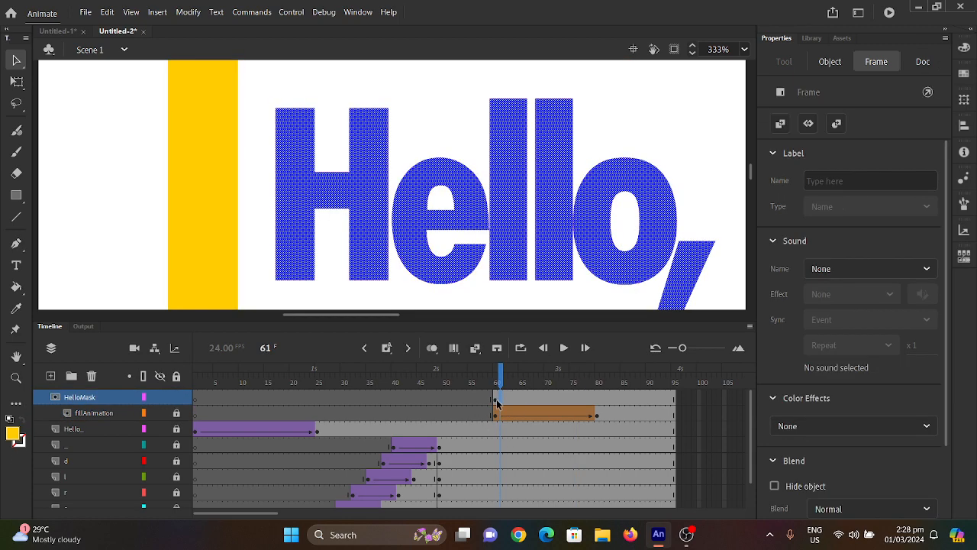
{"action": "left_click", "coordinate": [175, 397]}
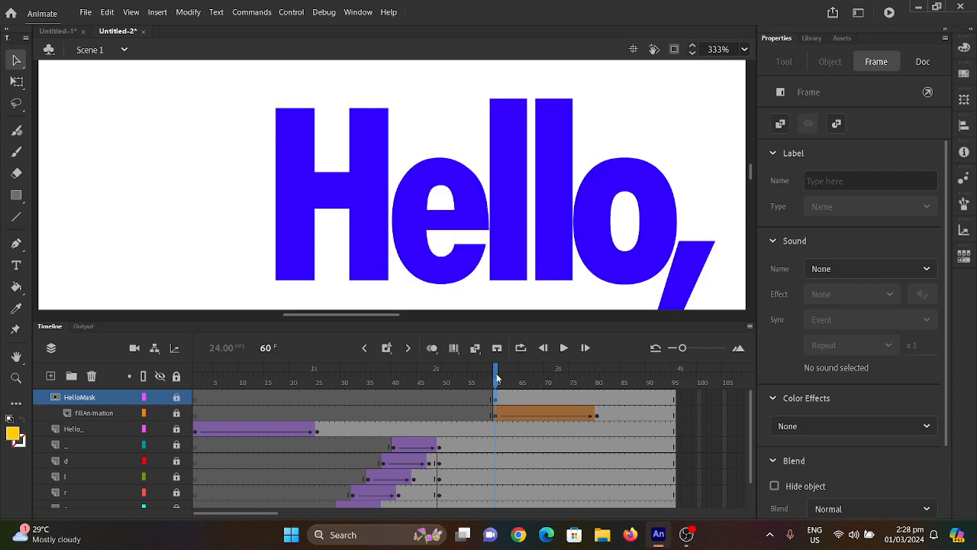
Scrub the masked fill from frame 60 to frame 81 and check the yellow "Hello," in close-up and full-stage views
{"action": "left_click_drag", "start_coordinate": [497, 377], "coordinate": [558, 382]}
{"action": "left_click", "coordinate": [474, 273]}
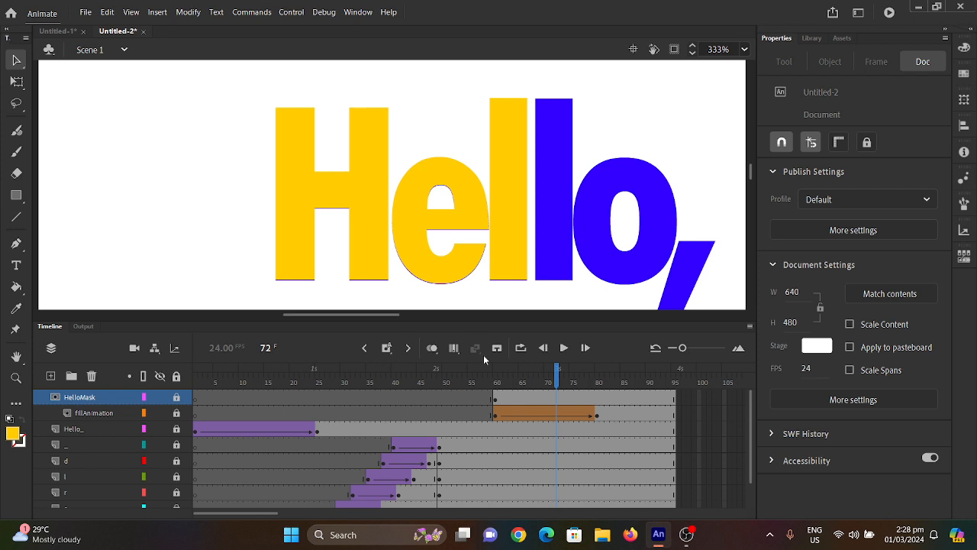
{"action": "left_click_drag", "start_coordinate": [562, 388], "coordinate": [602, 389]}
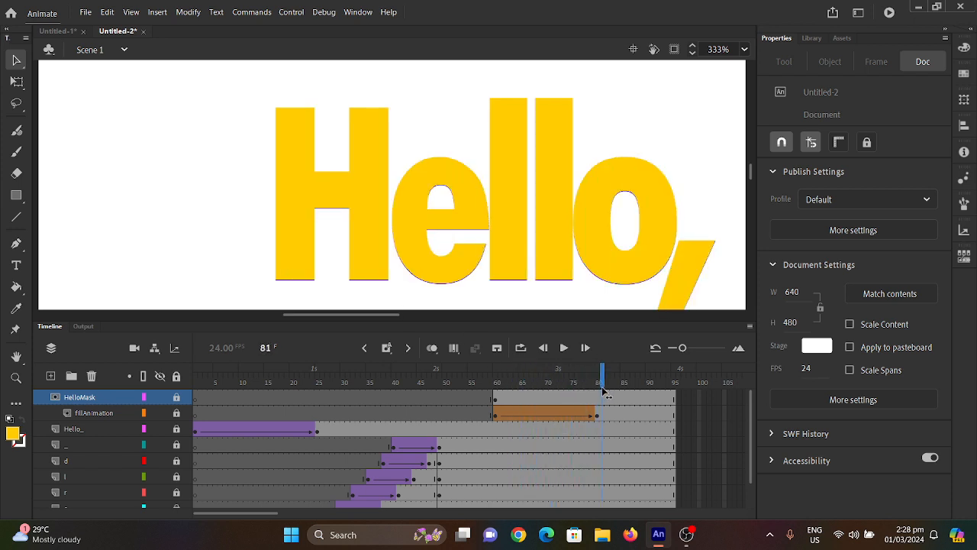
{"action": "left_click", "coordinate": [472, 153]}
{"action": "left_click", "coordinate": [529, 260]}
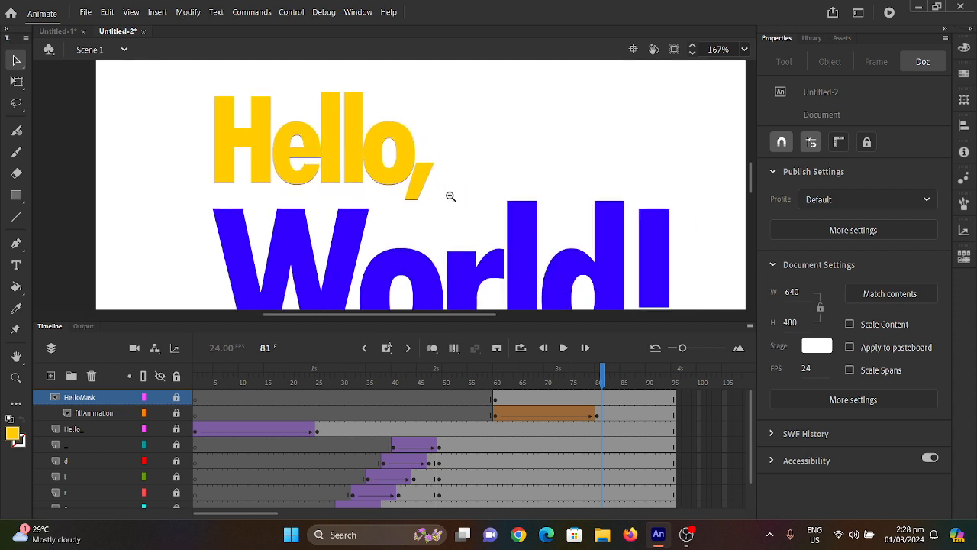
{"action": "left_click", "coordinate": [450, 192]}
{"action": "left_click_drag", "start_coordinate": [561, 383], "coordinate": [603, 391]}
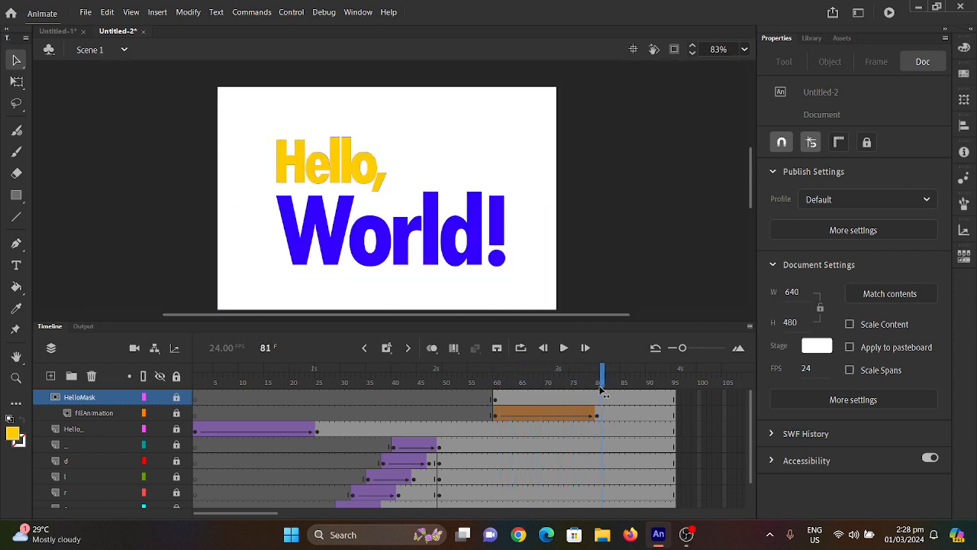
Unlock the HelloMask and fillAnimation layers and compare the yellow rectangle with HelloMask hidden and shown
{"action": "left_click", "coordinate": [176, 397]}
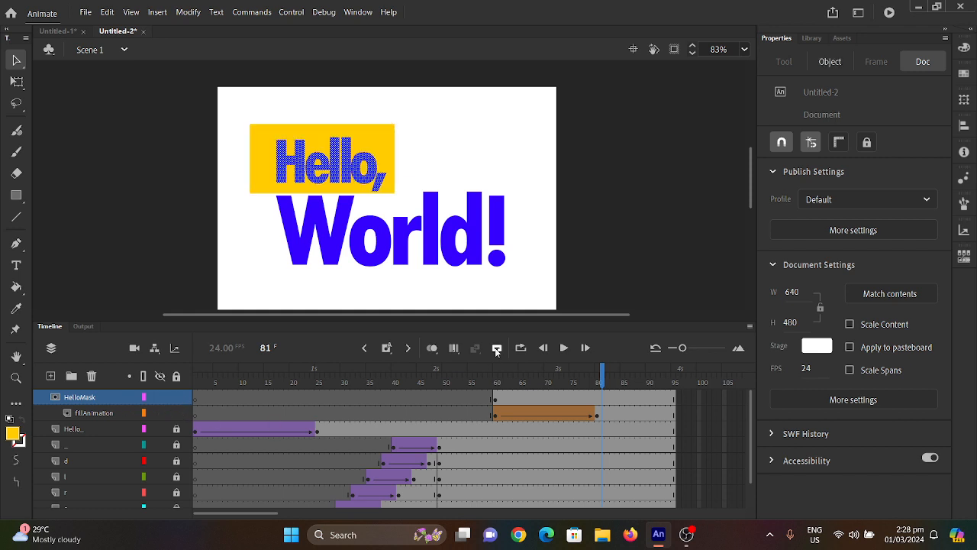
{"action": "left_click", "coordinate": [136, 402]}
{"action": "left_click", "coordinate": [160, 397]}
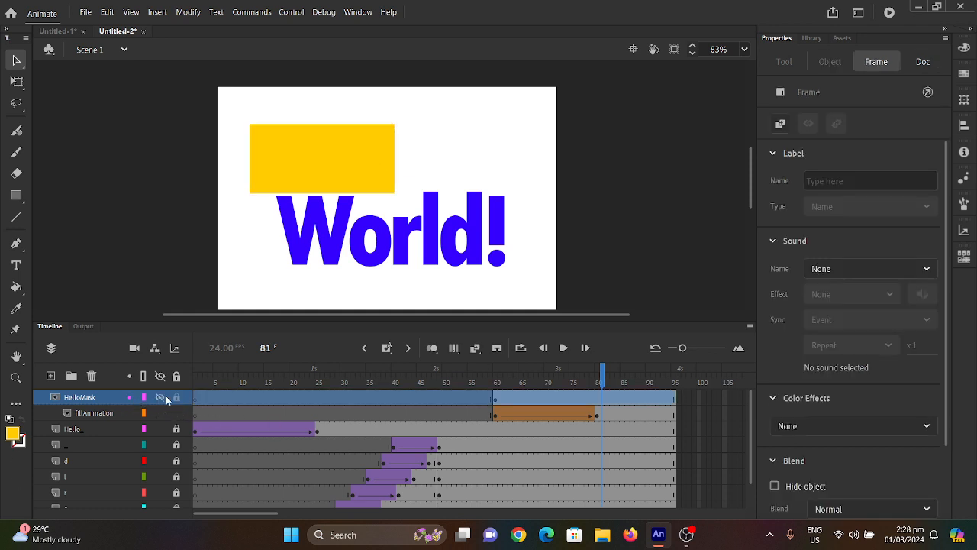
{"action": "left_click", "coordinate": [466, 383]}
{"action": "key", "text": "Return"}
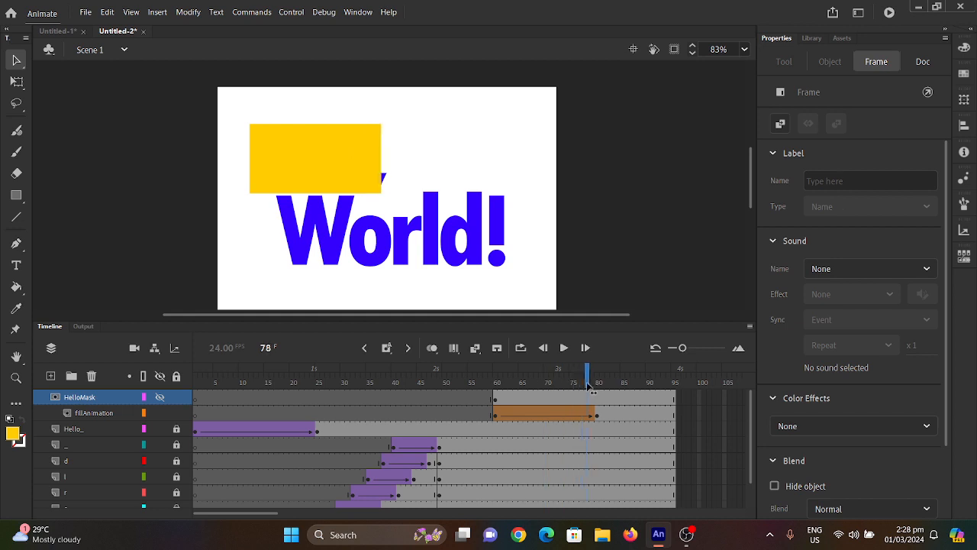
{"action": "left_click", "coordinate": [163, 398]}
Change the fill color of the "Hello," shapes at frame 60 of HelloMask to red
{"action": "left_click", "coordinate": [497, 398]}
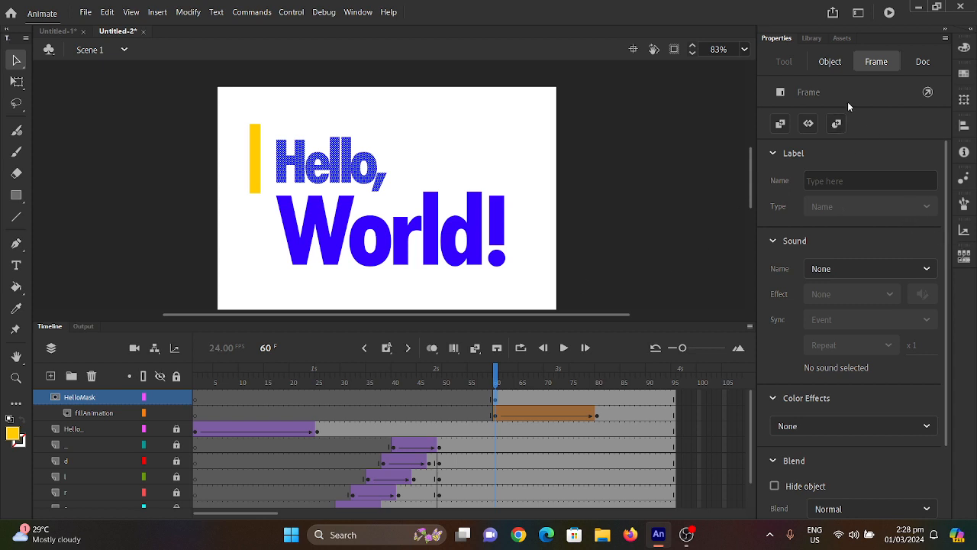
{"action": "left_click", "coordinate": [14, 440]}
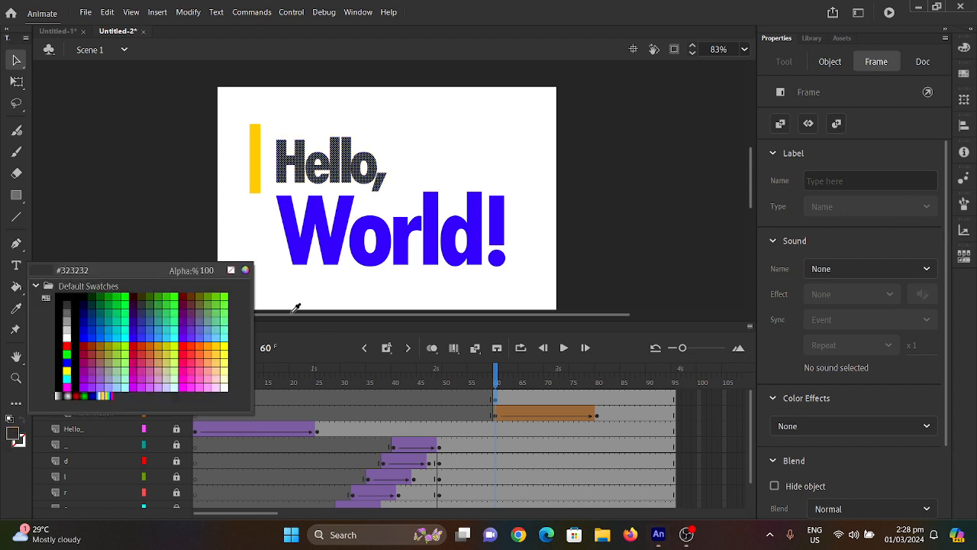
{"action": "left_click", "coordinate": [191, 353]}
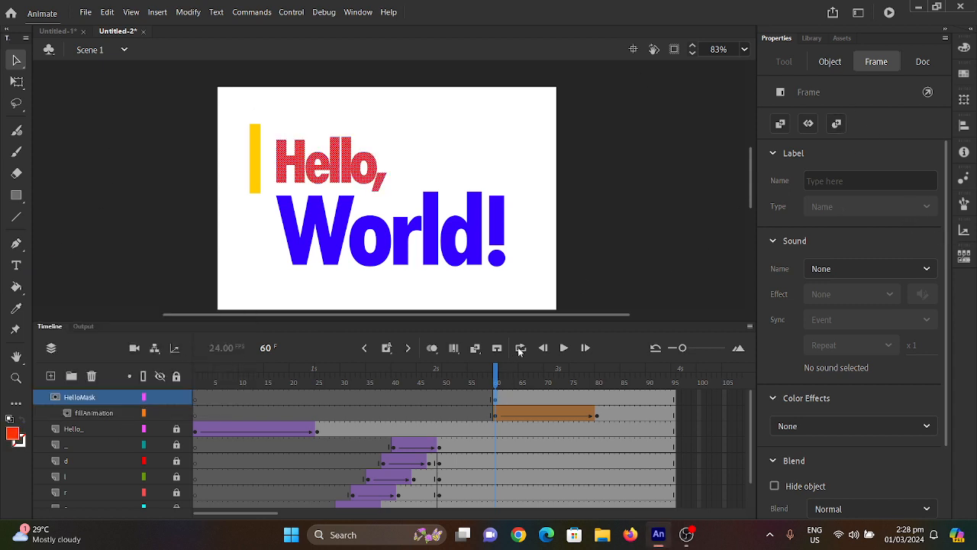
Lock all layers and preview the masked fill from frame 64 to frame 81
{"action": "left_click", "coordinate": [516, 384]}
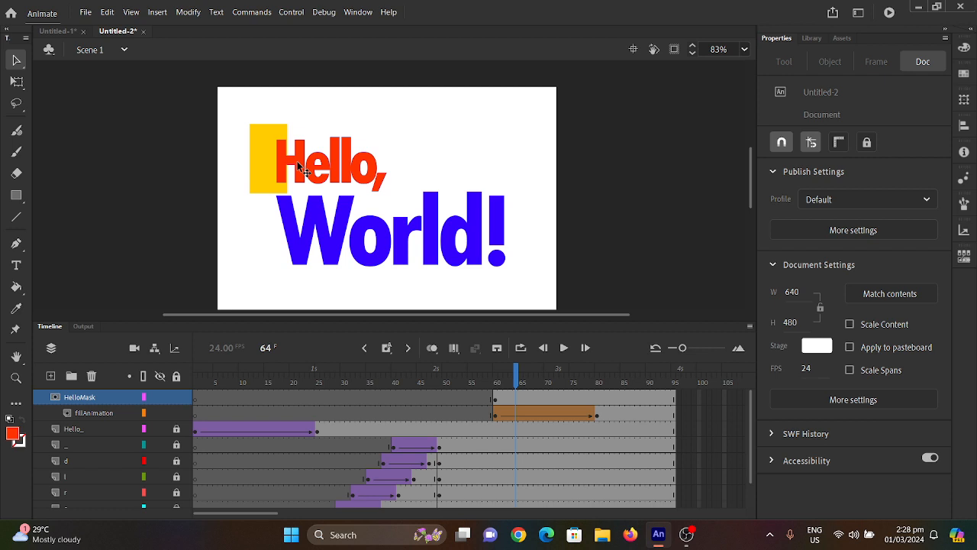
{"action": "left_click", "coordinate": [176, 377]}
{"action": "left_click_drag", "start_coordinate": [518, 377], "coordinate": [603, 379]}
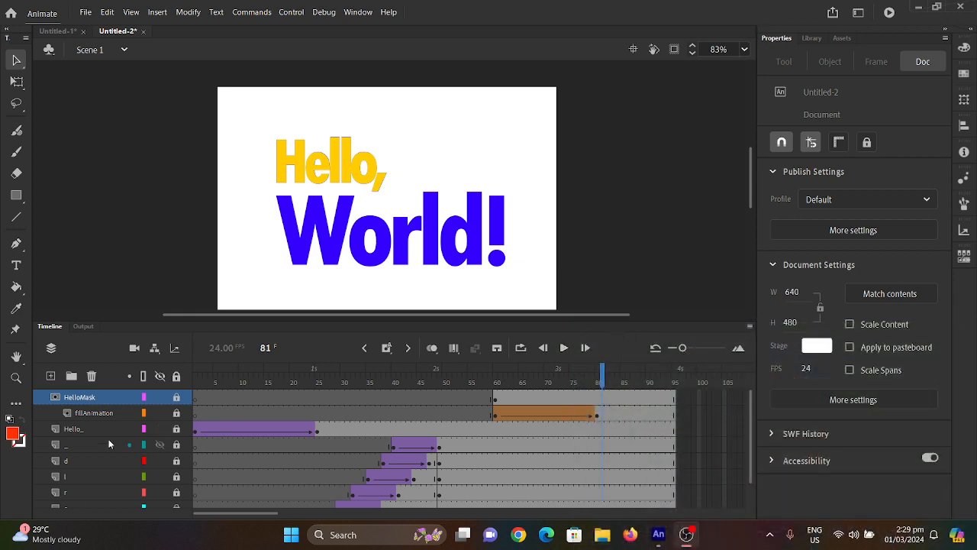
Add a new layer above HelloMask and extend the frames of all layers past frame 135
{"action": "left_click", "coordinate": [86, 397]}
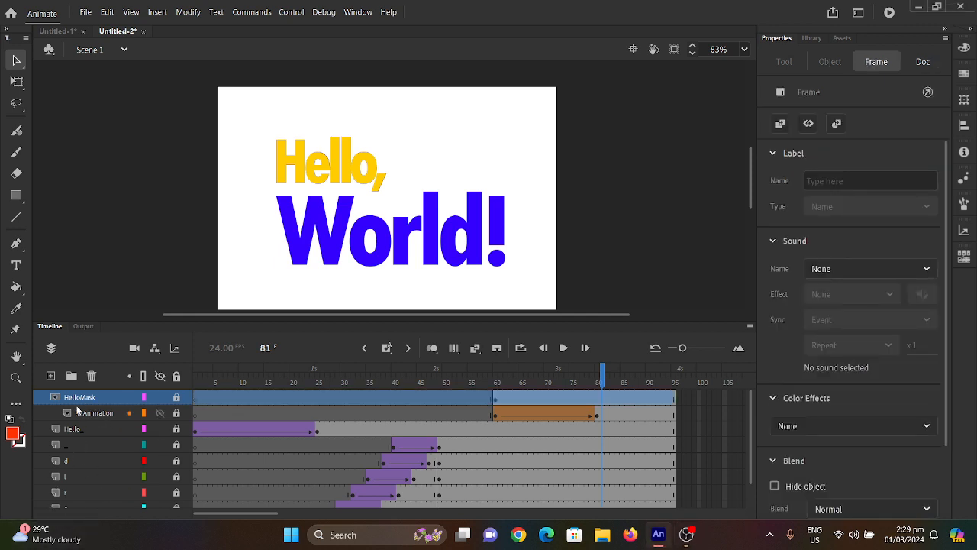
{"action": "left_click", "coordinate": [50, 375]}
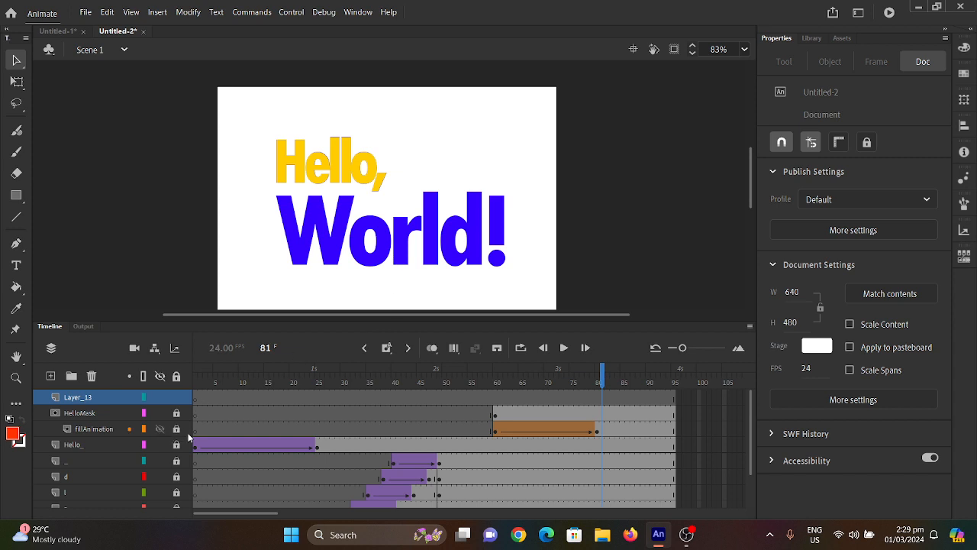
{"action": "left_click", "coordinate": [640, 399]}
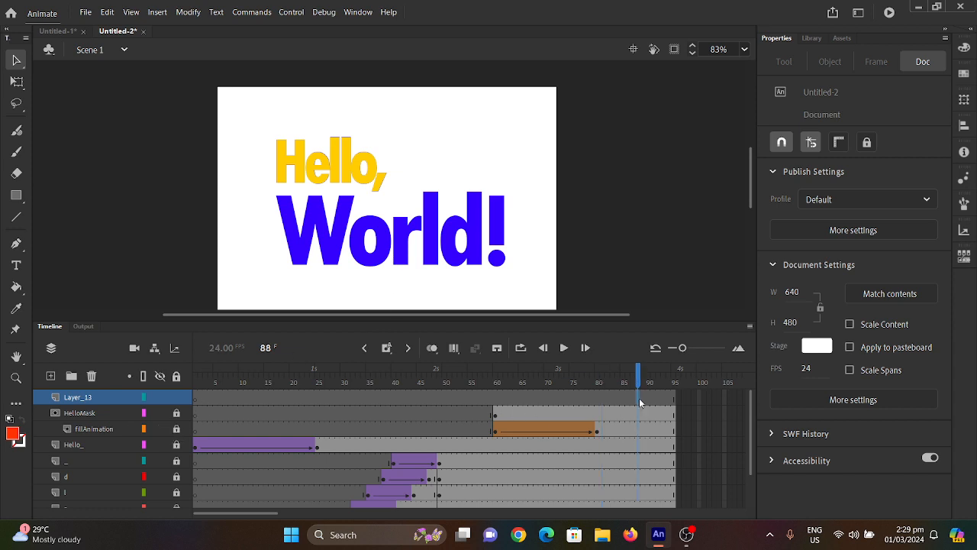
{"action": "left_click_drag", "start_coordinate": [695, 401], "coordinate": [706, 548]}
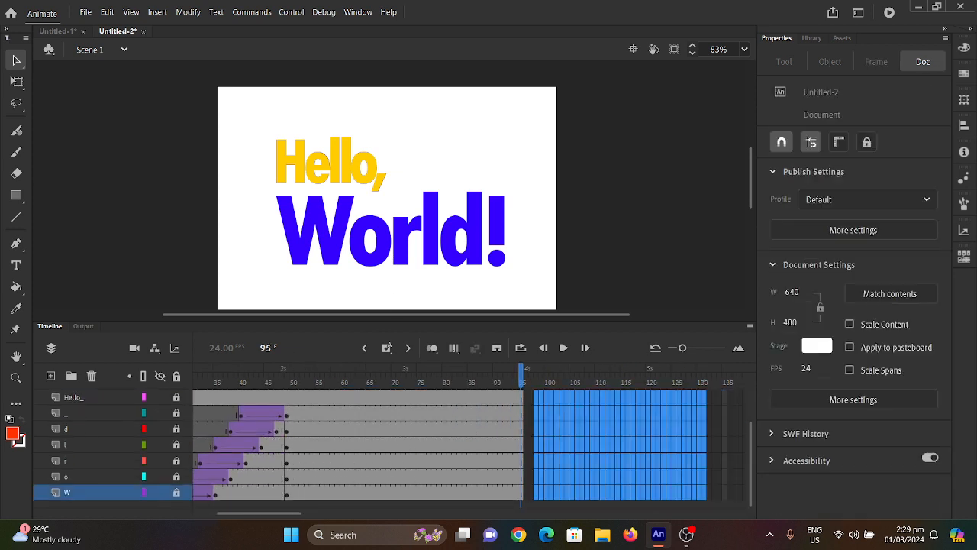
{"action": "key", "text": "F5"}
{"action": "scroll", "coordinate": [572, 446], "scroll_direction": "up", "scroll_amount": 2}
Unlock the fillAnimation layer and rename the new top layer as fillworld
{"action": "left_click", "coordinate": [448, 431]}
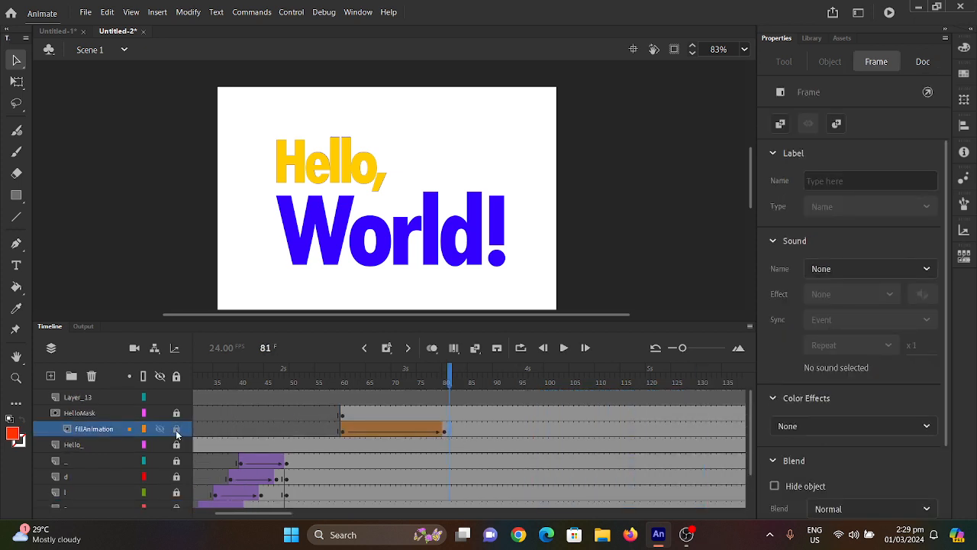
{"action": "left_click", "coordinate": [177, 430]}
{"action": "left_click_drag", "start_coordinate": [344, 432], "coordinate": [444, 433]}
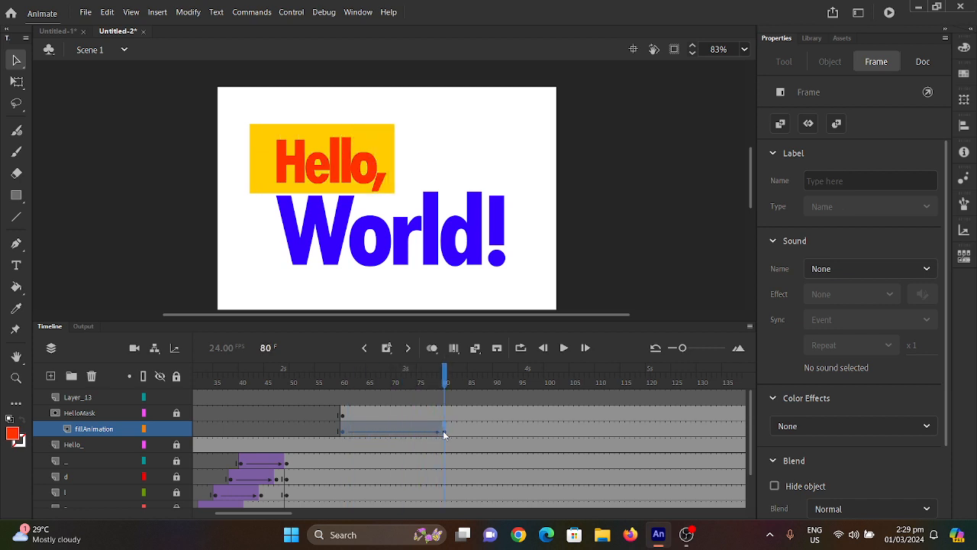
{"action": "double_click", "coordinate": [84, 396]}
{"action": "type", "text": "fillworld"}
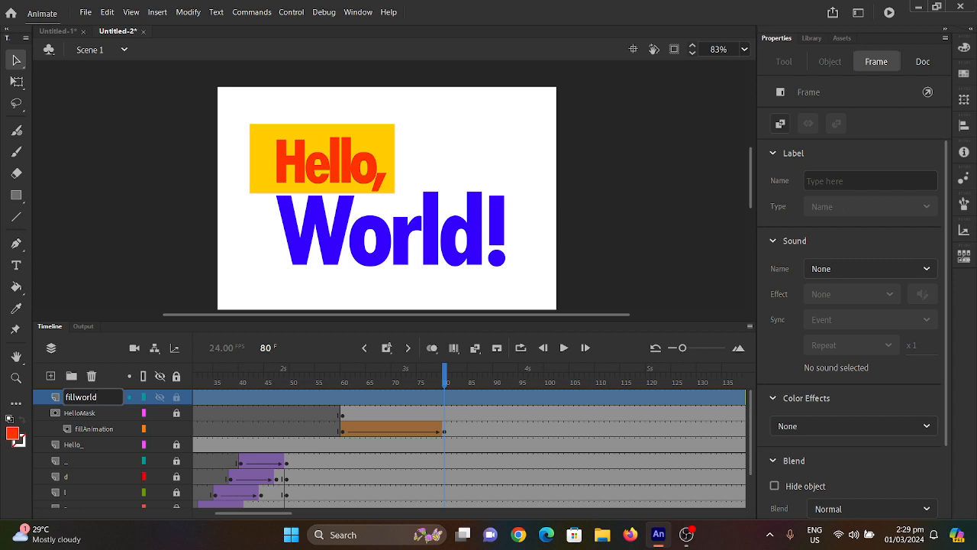
{"action": "key", "text": "Return"}
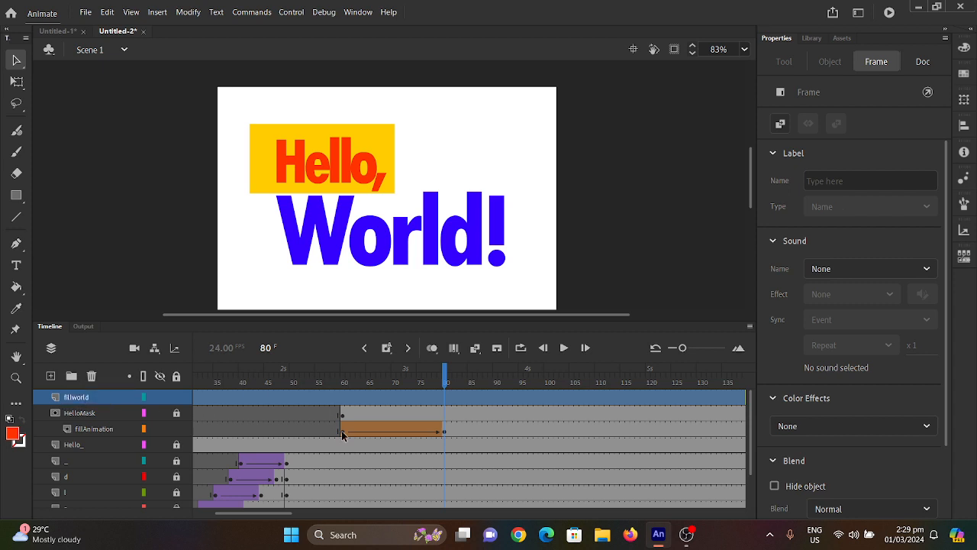
Copy the fillAnimation shape tween from frames 60 to 80 onto fillworld starting at frame 100, then relock fillAnimation
{"action": "left_click_drag", "start_coordinate": [344, 432], "coordinate": [445, 431]}
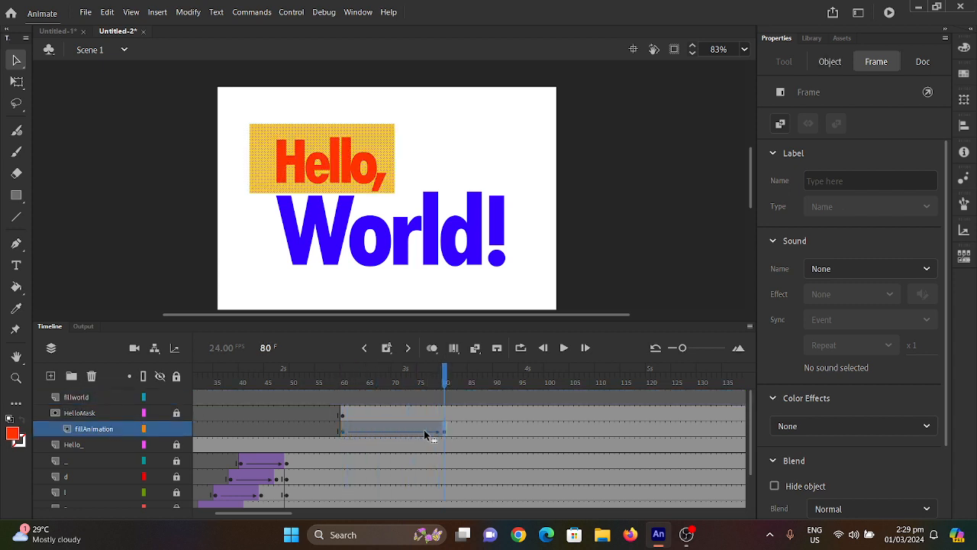
{"action": "left_click_drag", "start_coordinate": [344, 437], "coordinate": [545, 406]}
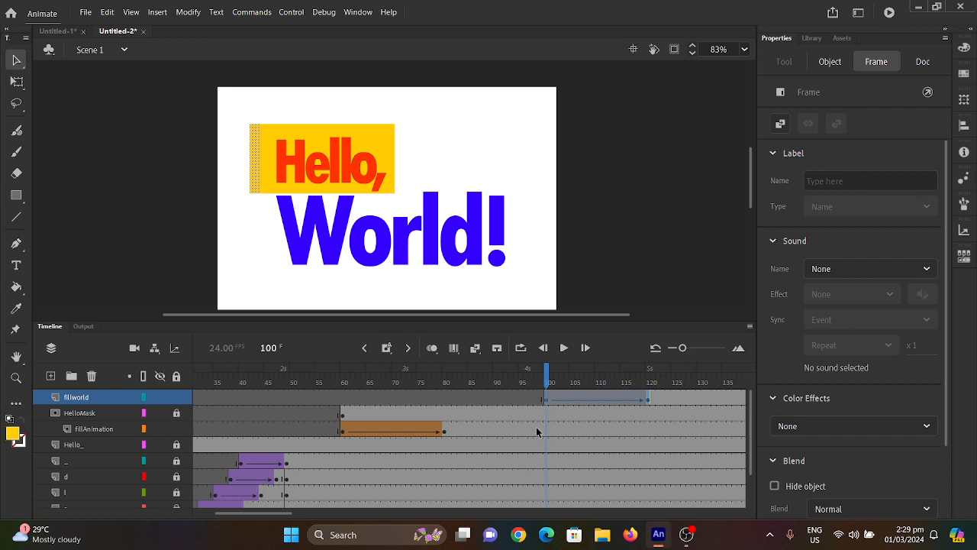
{"action": "left_click", "coordinate": [534, 425]}
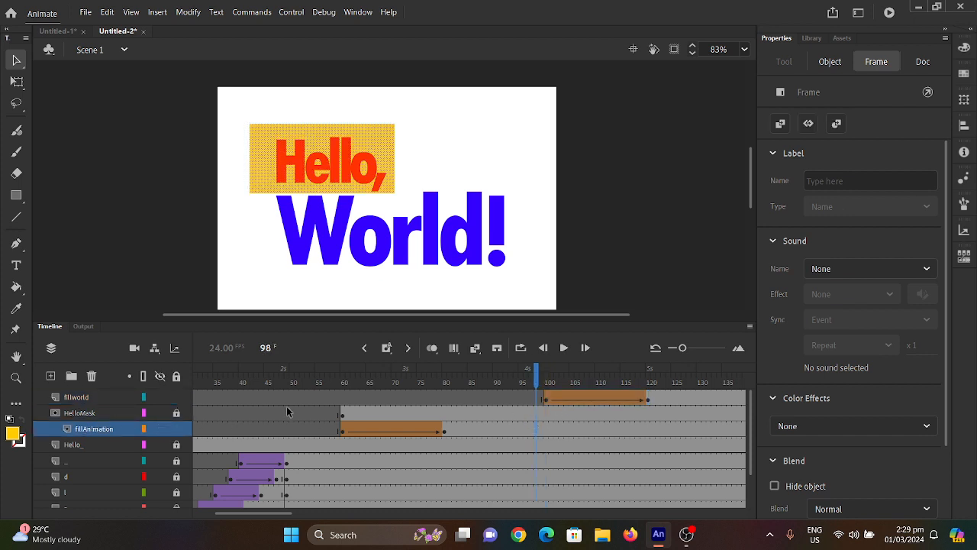
{"action": "left_click", "coordinate": [176, 428]}
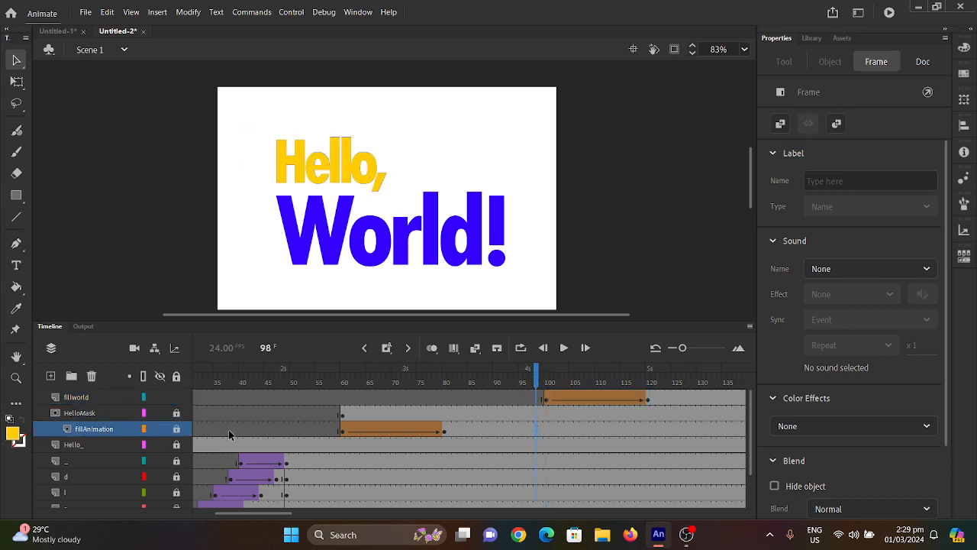
Move the narrow yellow strip at frame 100 of fillworld beside the "W" of "World!", at about X 75.6, Y 206.45
{"action": "left_click", "coordinate": [551, 376]}
{"action": "mouse_move", "coordinate": [551, 376]}
{"action": "left_mouse_down"}
{"action": "mouse_move", "coordinate": [653, 379]}
{"action": "mouse_move", "coordinate": [548, 378]}
{"action": "left_mouse_up"}
{"action": "left_click", "coordinate": [548, 402]}
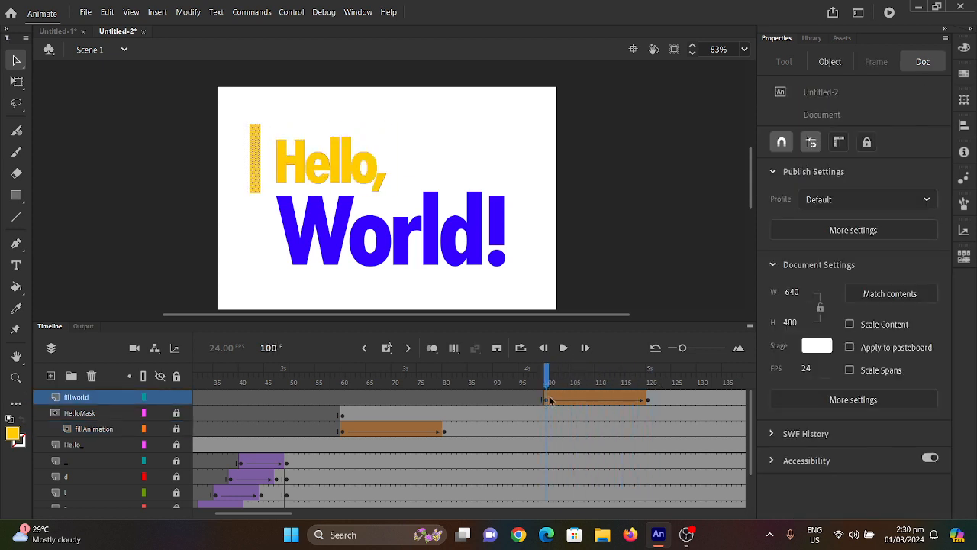
{"action": "left_click", "coordinate": [547, 403]}
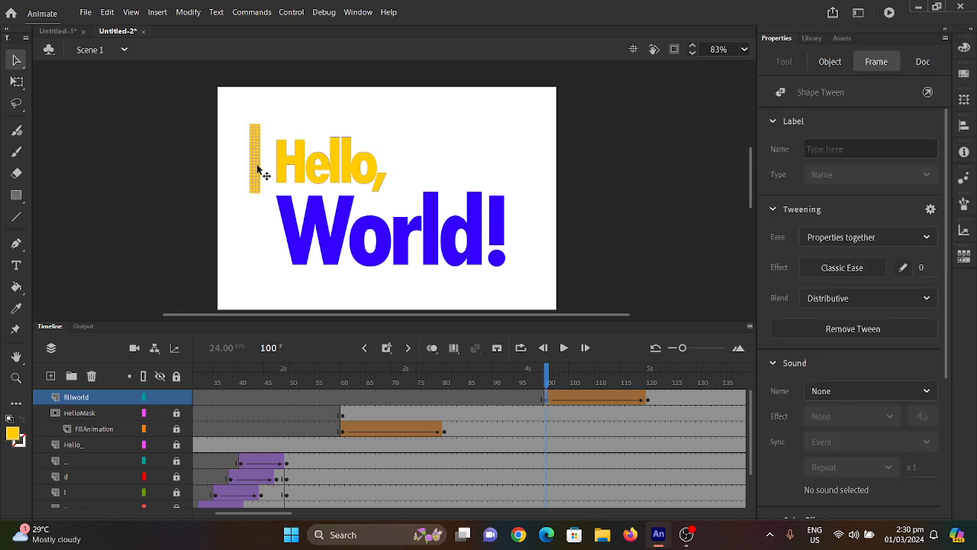
{"action": "mouse_move", "coordinate": [547, 375]}
{"action": "left_mouse_down"}
{"action": "mouse_move", "coordinate": [650, 374]}
{"action": "mouse_move", "coordinate": [547, 374]}
{"action": "left_mouse_up"}
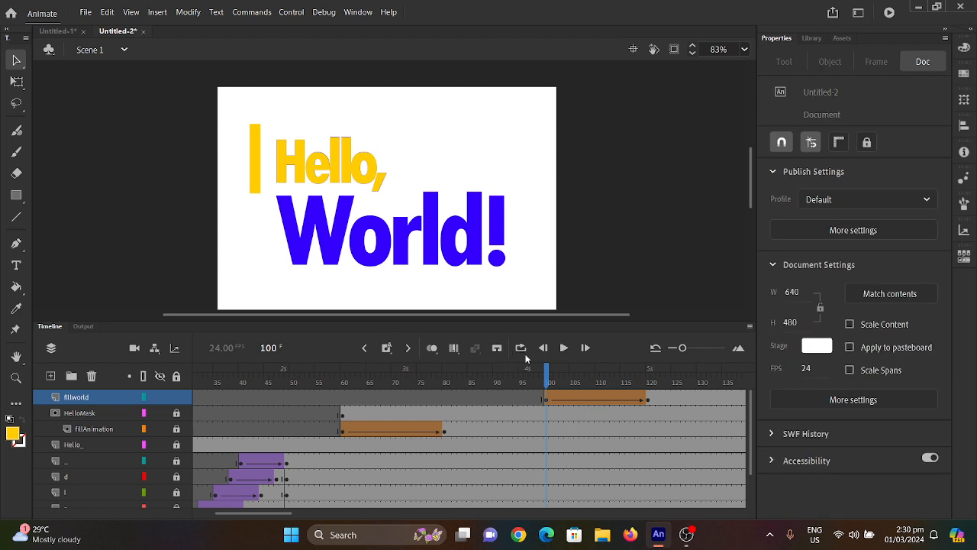
{"action": "left_click", "coordinate": [546, 400]}
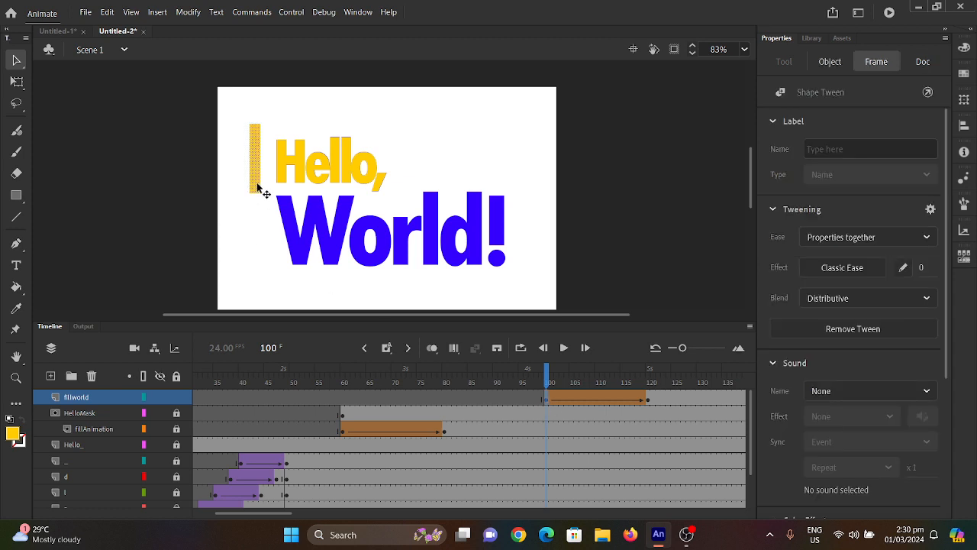
{"action": "left_click_drag", "start_coordinate": [260, 191], "coordinate": [267, 263]}
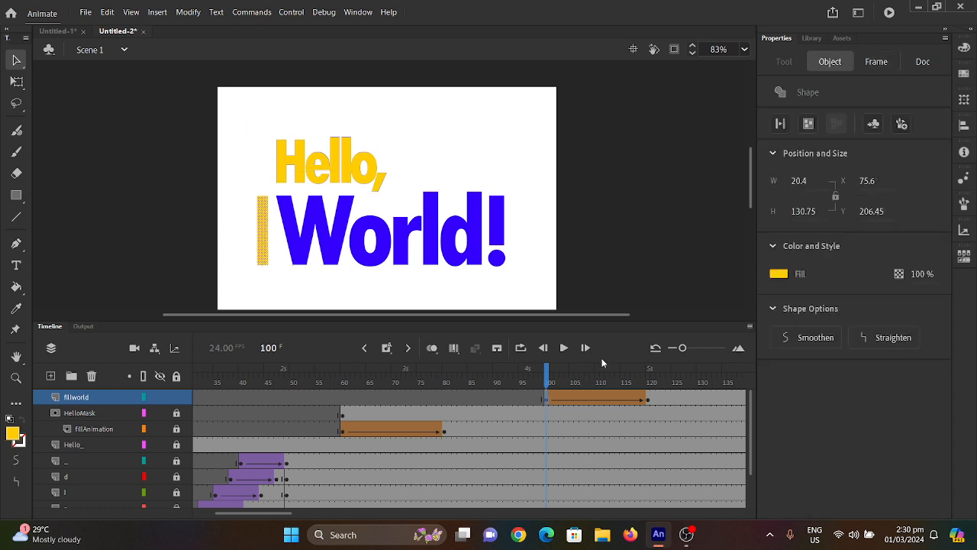
Move the wide yellow rectangle at frame 120 of fillworld down over "World!", to about X 94.8, Y 201.6
{"action": "left_click", "coordinate": [648, 399]}
{"action": "left_click", "coordinate": [299, 179]}
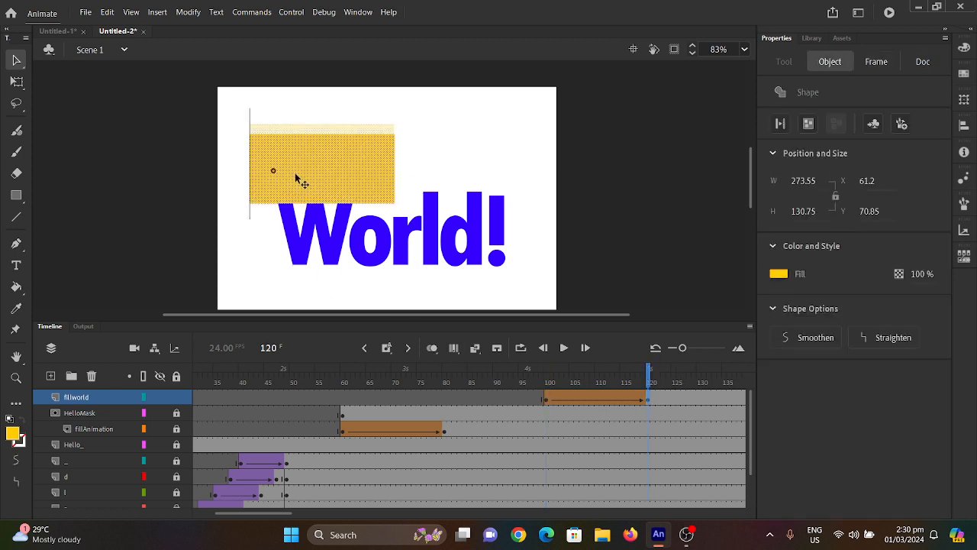
{"action": "left_click_drag", "start_coordinate": [299, 179], "coordinate": [312, 238]}
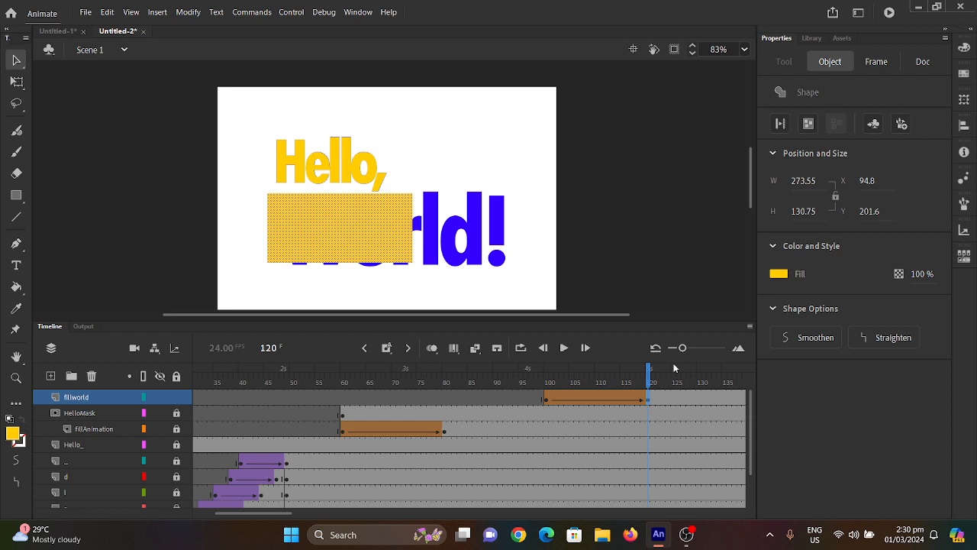
Examine the yellow fill over both words at the start, middle and end of the fillworld tween and at the HelloMask start keyframe
{"action": "left_click", "coordinate": [546, 402]}
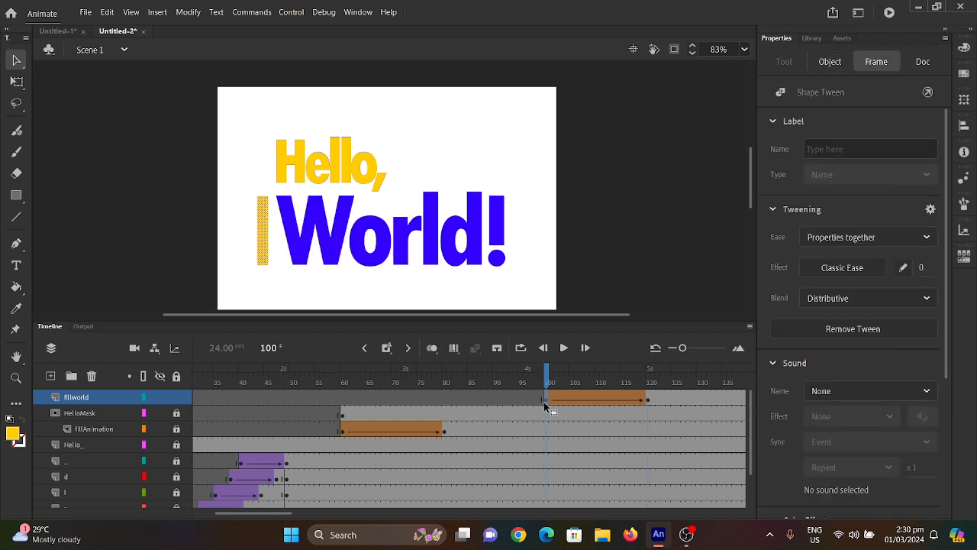
{"action": "left_click", "coordinate": [649, 402]}
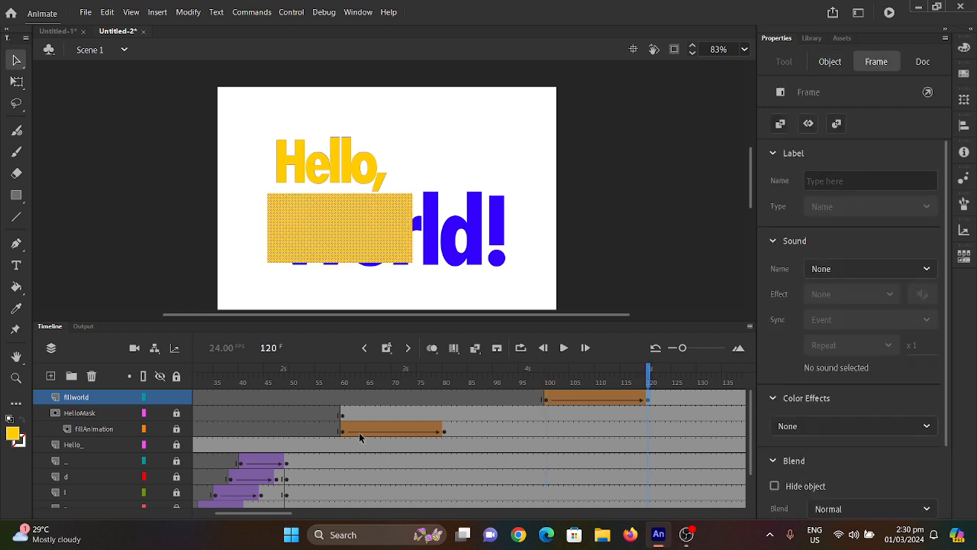
{"action": "left_click", "coordinate": [343, 413]}
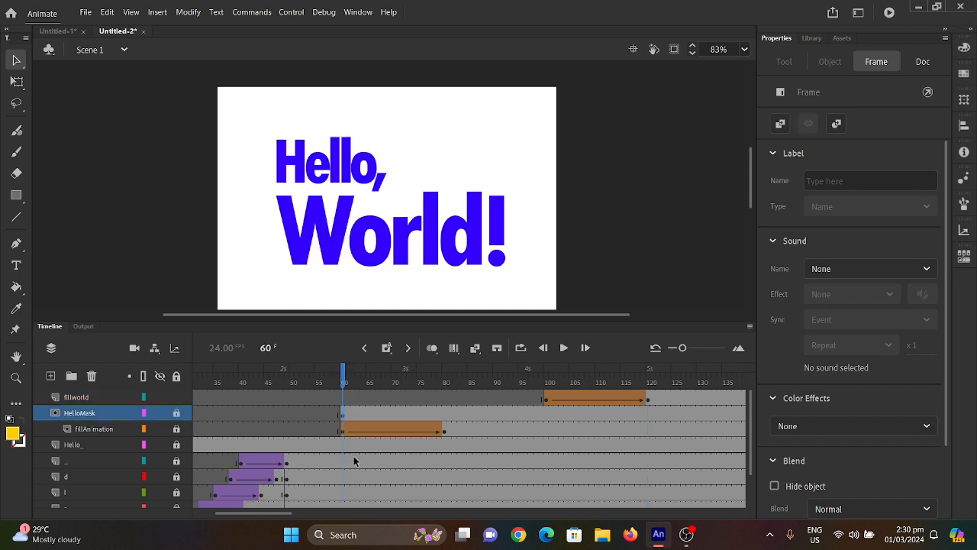
{"action": "left_click", "coordinate": [594, 402]}
{"action": "left_click", "coordinate": [594, 416]}
{"action": "left_click", "coordinate": [516, 414]}
{"action": "left_click", "coordinate": [577, 404]}
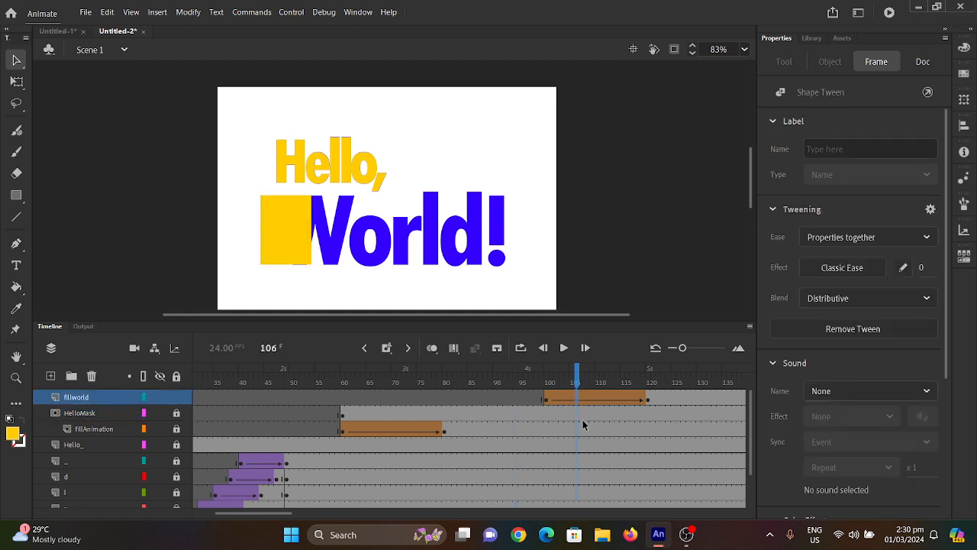
{"action": "left_click", "coordinate": [669, 430]}
{"action": "left_click", "coordinate": [563, 433]}
{"action": "left_click", "coordinate": [599, 415]}
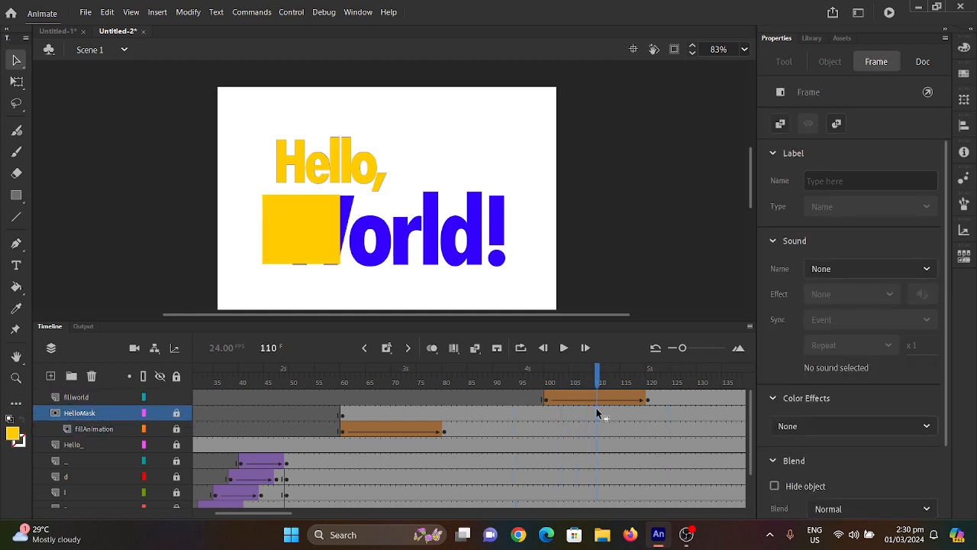
Shift the yellow strip at frame 100 to X 70.8 and enlarge the frame 120 rectangle over "World!" to about 453.55 by 157.15
{"action": "left_click", "coordinate": [546, 402]}
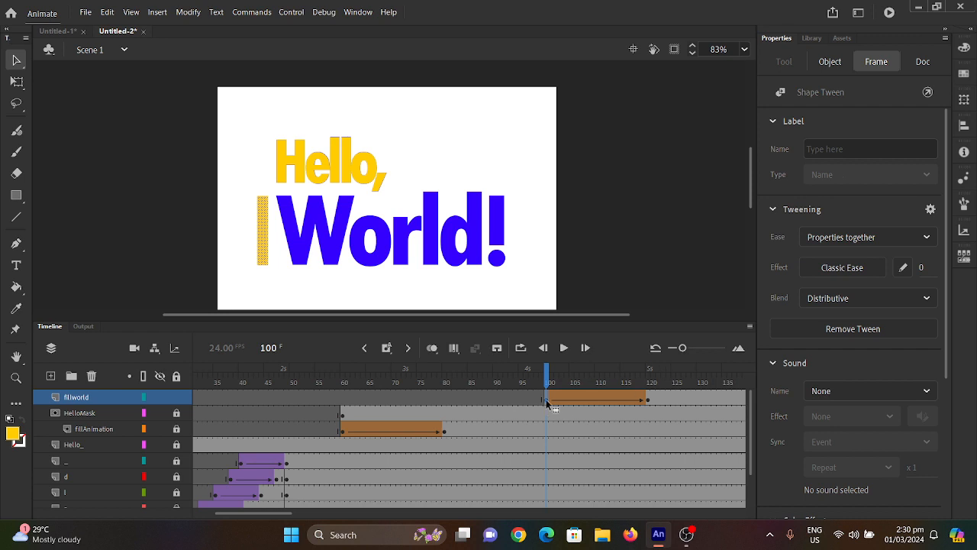
{"action": "mouse_move", "coordinate": [261, 235]}
{"action": "left_mouse_down"}
{"action": "mouse_move", "coordinate": [263, 215]}
{"action": "mouse_move", "coordinate": [257, 235]}
{"action": "left_mouse_up"}
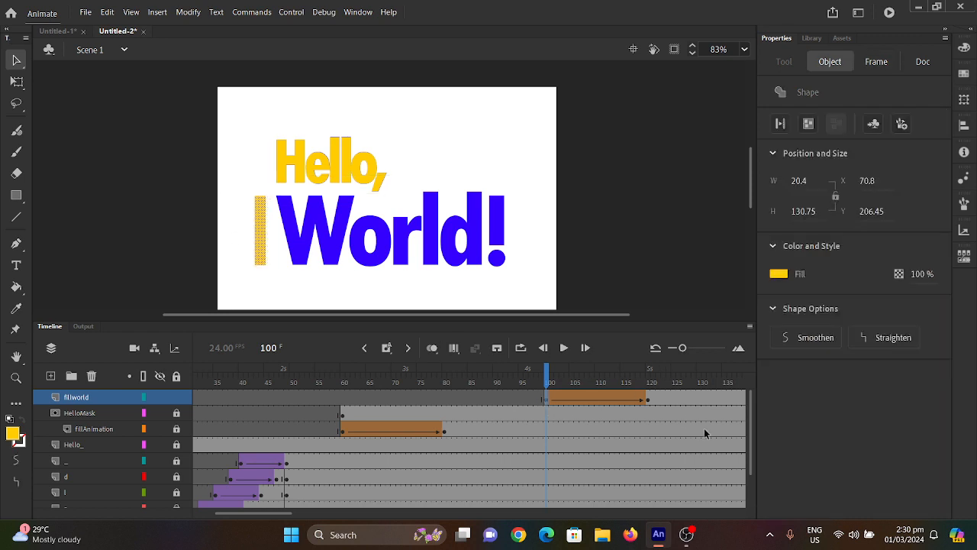
{"action": "left_click", "coordinate": [648, 403]}
{"action": "left_click_drag", "start_coordinate": [404, 257], "coordinate": [513, 227]}
{"action": "key", "text": "q"}
{"action": "left_click_drag", "start_coordinate": [391, 266], "coordinate": [390, 272]}
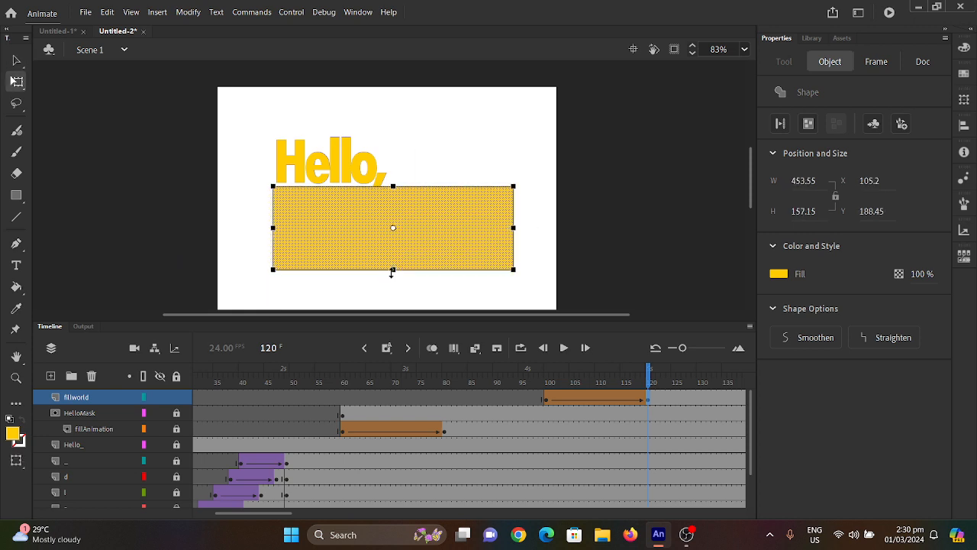
{"action": "left_click", "coordinate": [566, 223]}
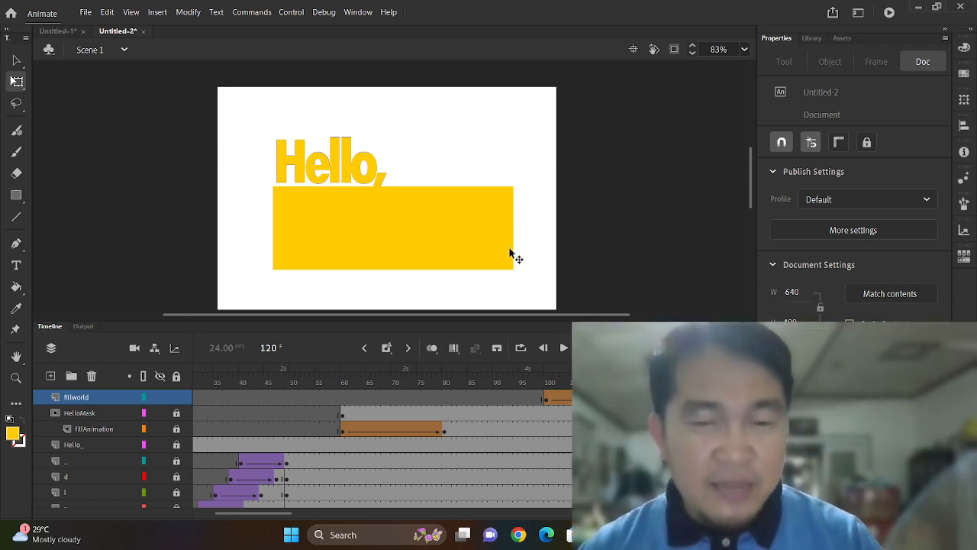
Clear the shape tween from frames 100 to 120 on the fillworld layer
{"action": "left_click_drag", "start_coordinate": [542, 402], "coordinate": [647, 401]}
{"action": "right_click", "coordinate": [621, 400]}
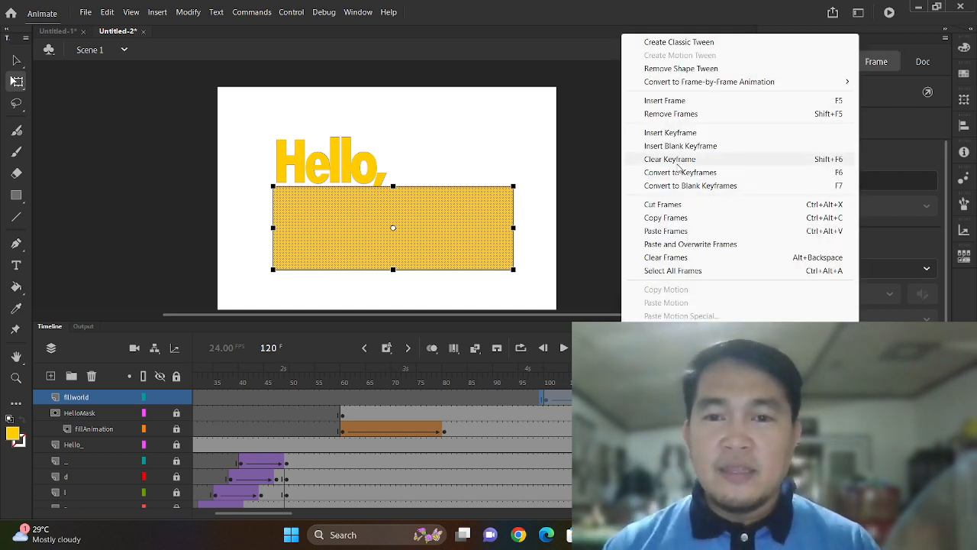
{"action": "left_click", "coordinate": [670, 159]}
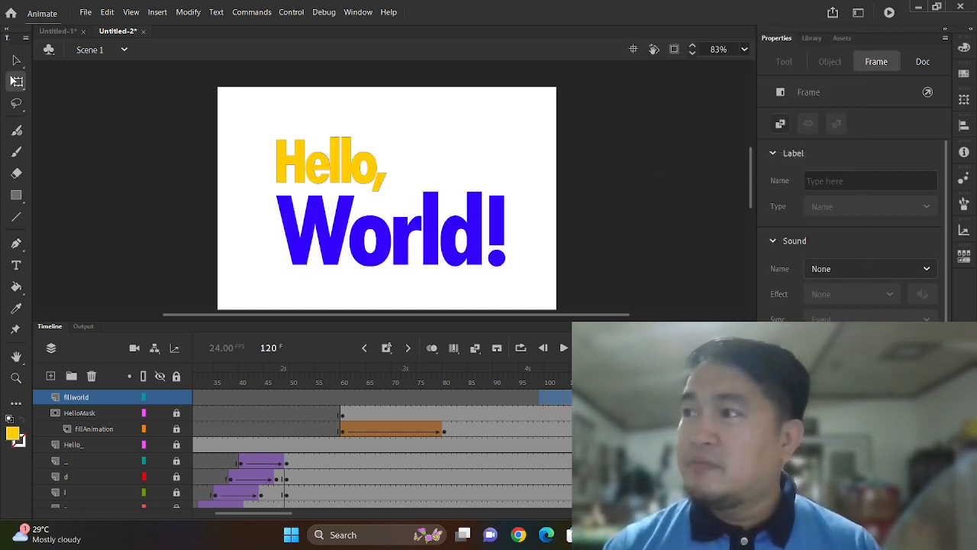
Copy the fillAnimation shape tween from frames 60 to 80 onto fillworld starting at frame 95, and unlock fillworld
{"action": "left_click", "coordinate": [492, 432]}
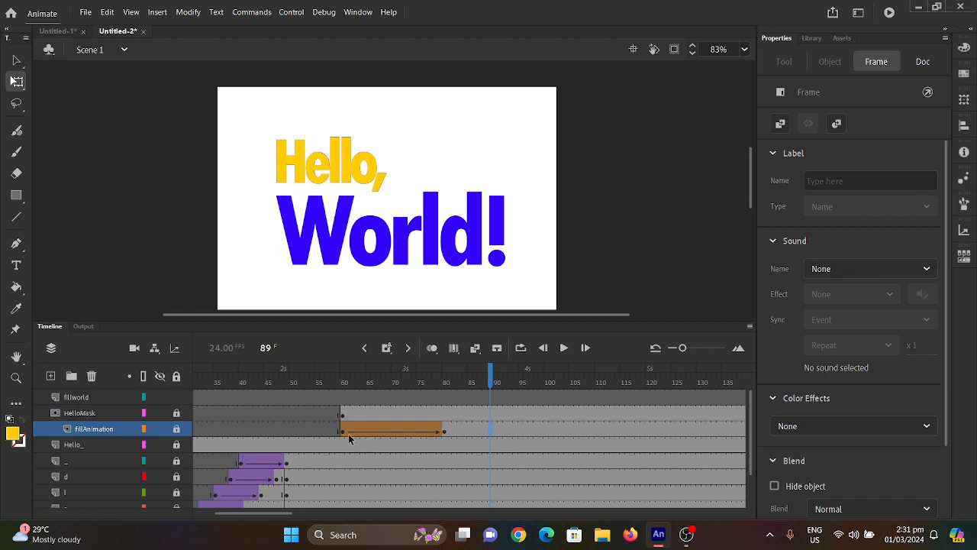
{"action": "left_click_drag", "start_coordinate": [343, 437], "coordinate": [445, 436]}
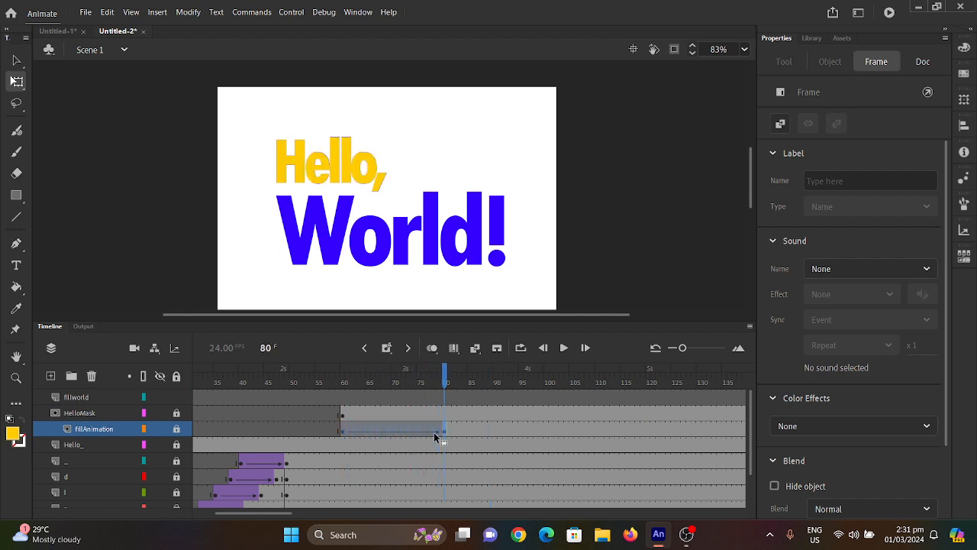
{"action": "left_click_drag", "start_coordinate": [374, 420], "coordinate": [535, 404]}
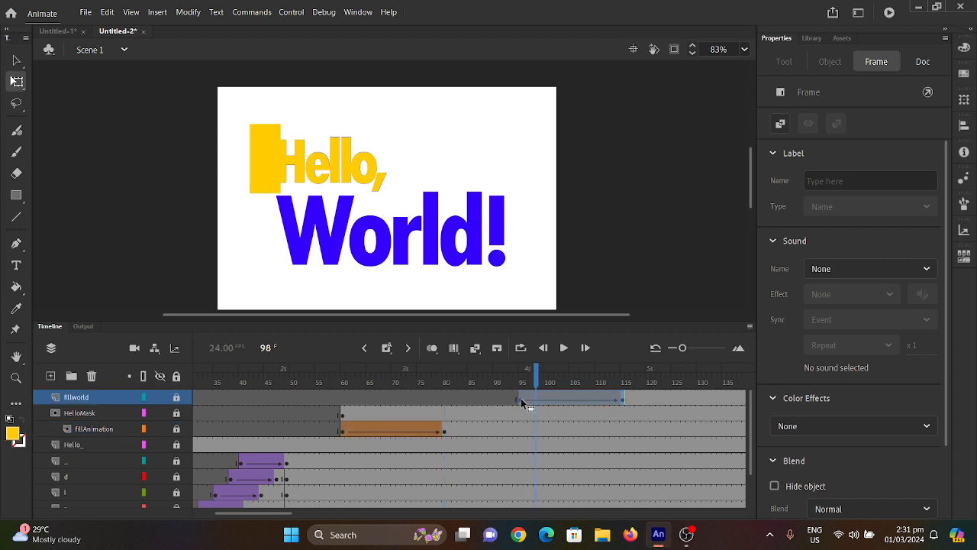
{"action": "left_click", "coordinate": [522, 401]}
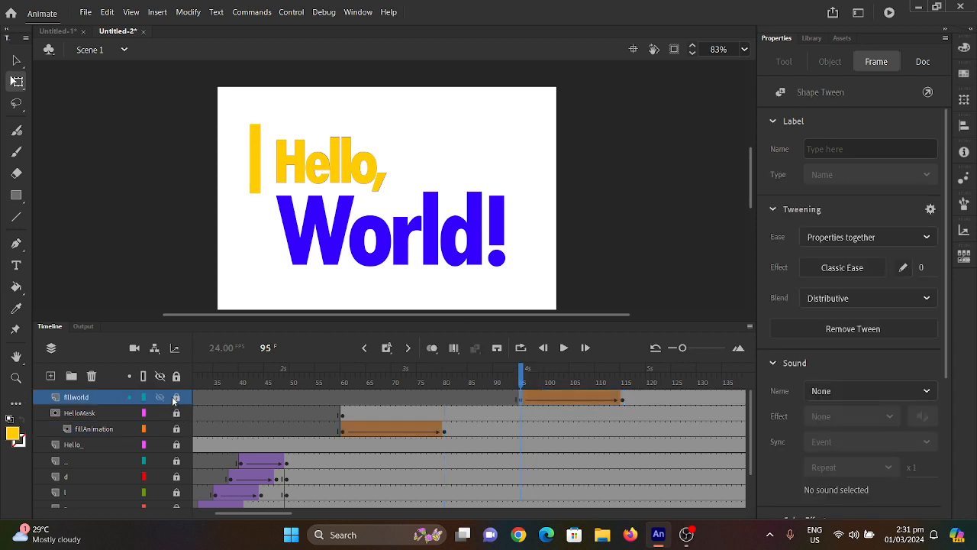
{"action": "left_click", "coordinate": [524, 400]}
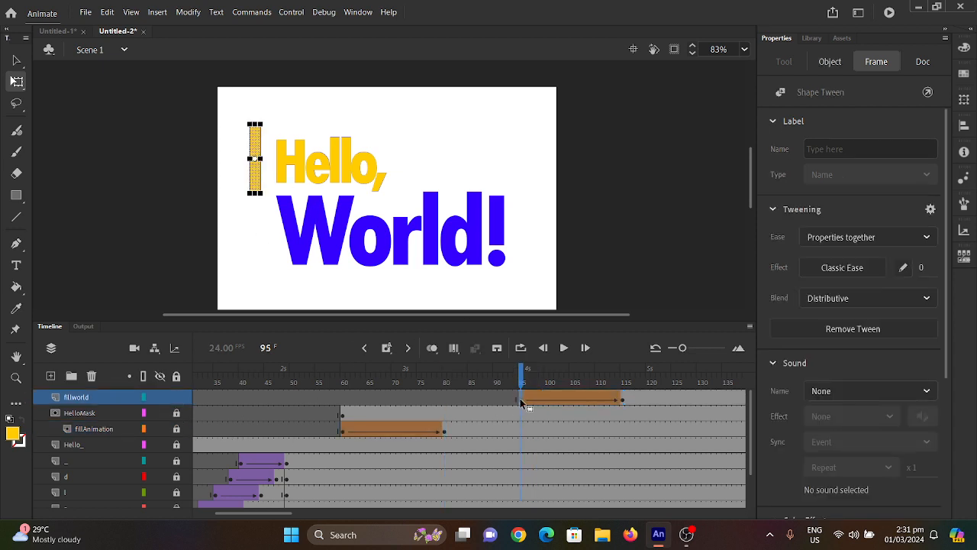
{"action": "left_click", "coordinate": [622, 400]}
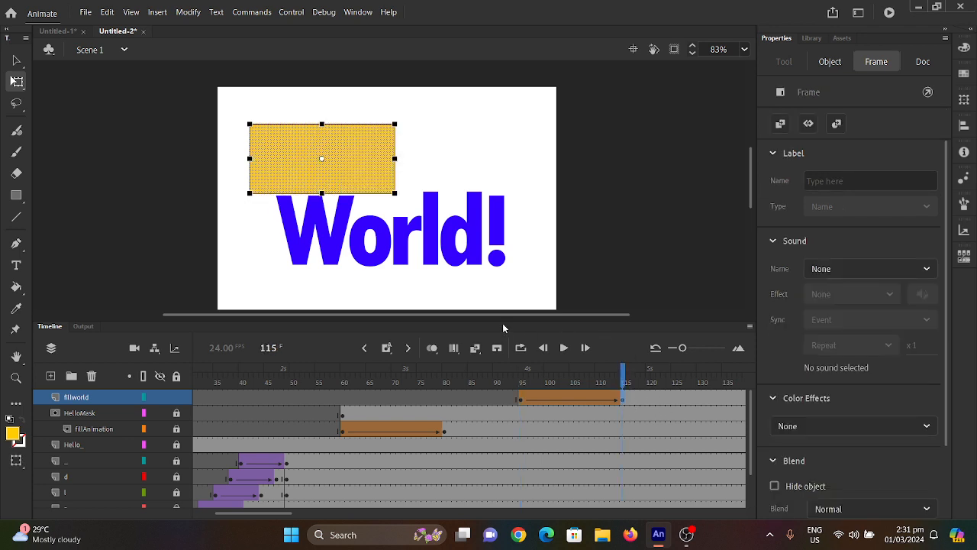
{"action": "left_click", "coordinate": [523, 401]}
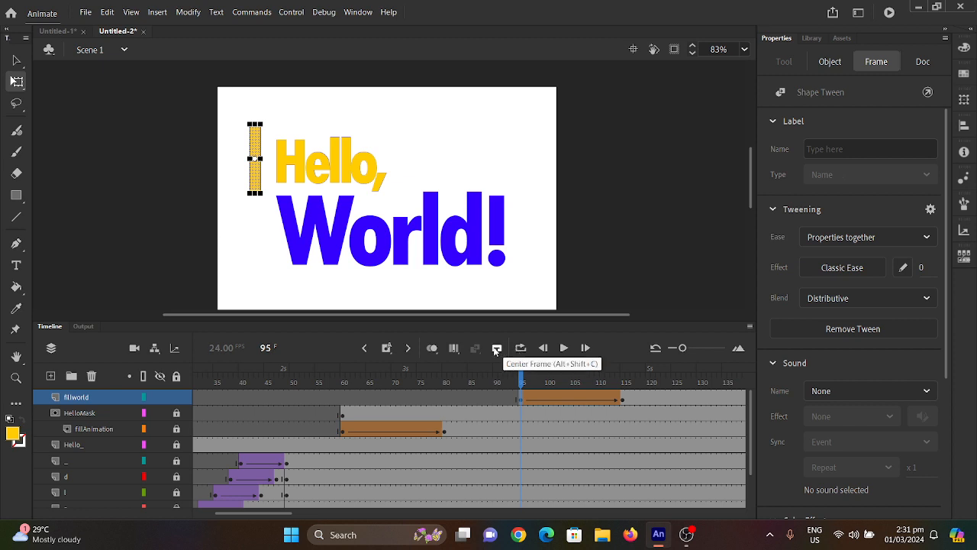
Turn on Edit Multiple Frames and extend its range across the whole fillworld tween, from frame 95 past frame 115
{"action": "left_click", "coordinate": [454, 353]}
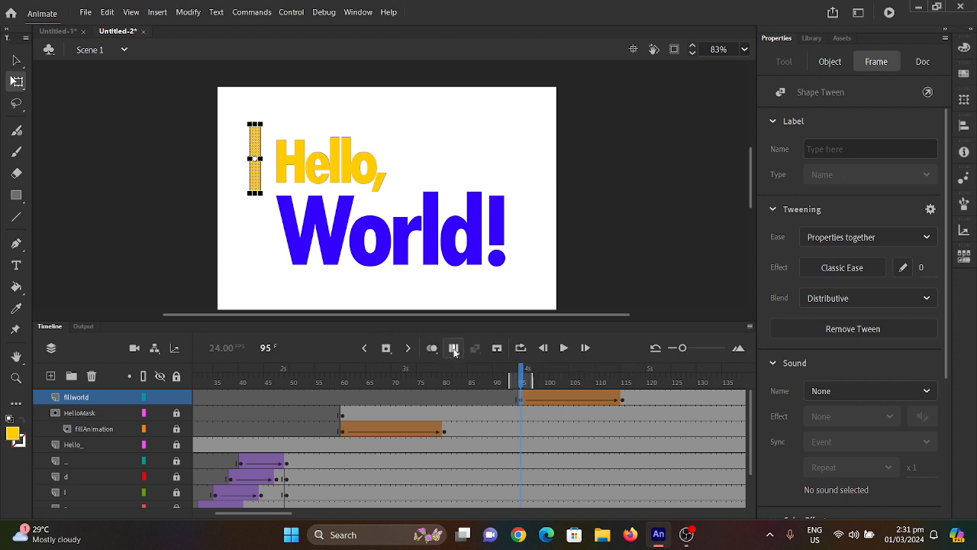
{"action": "left_click", "coordinate": [455, 354]}
{"action": "left_click", "coordinate": [454, 350]}
{"action": "left_click", "coordinate": [454, 349]}
{"action": "left_click", "coordinate": [452, 352]}
{"action": "left_click_drag", "start_coordinate": [531, 381], "coordinate": [629, 381]}
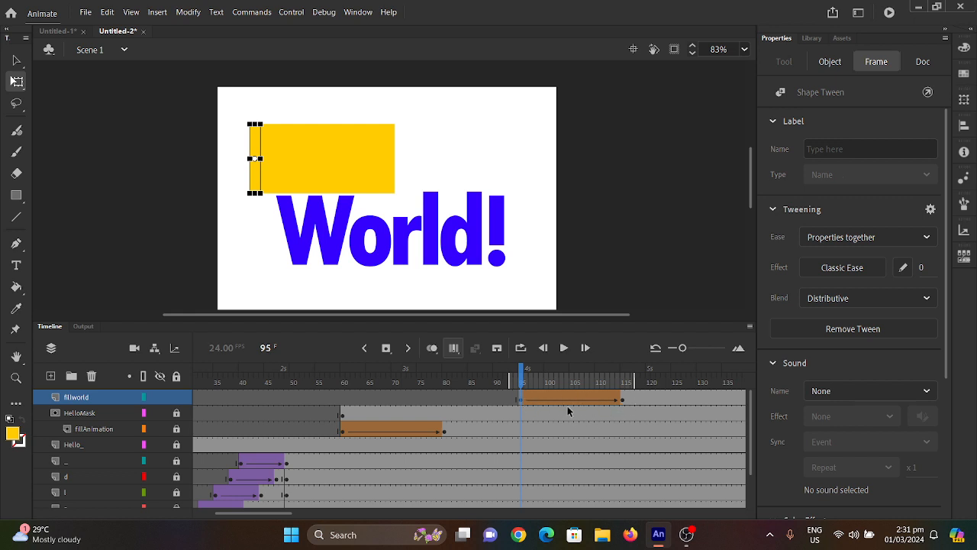
Select all fillworld frames and move their yellow shapes together down over the start of "World!", to about X 100.95, Y 200.4
{"action": "left_click", "coordinate": [92, 398]}
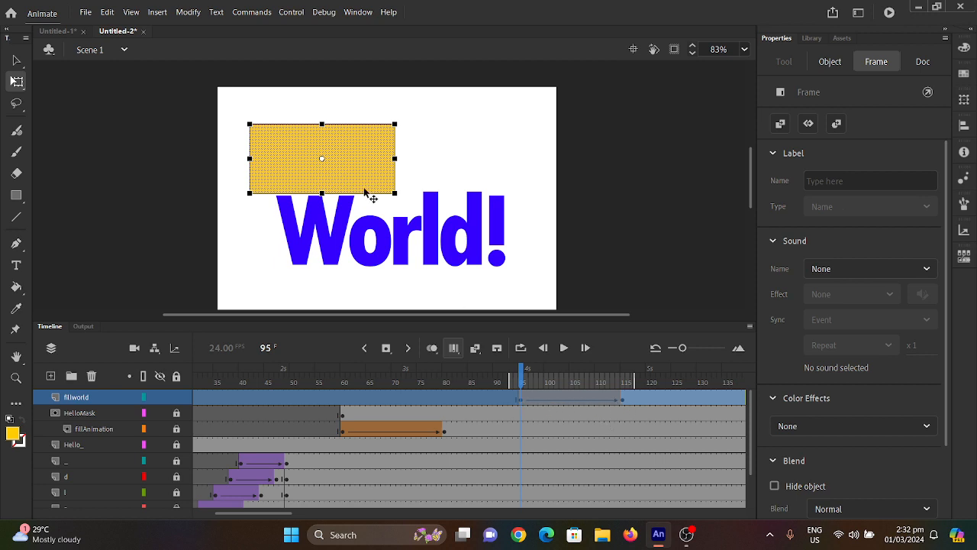
{"action": "left_click_drag", "start_coordinate": [349, 160], "coordinate": [368, 227]}
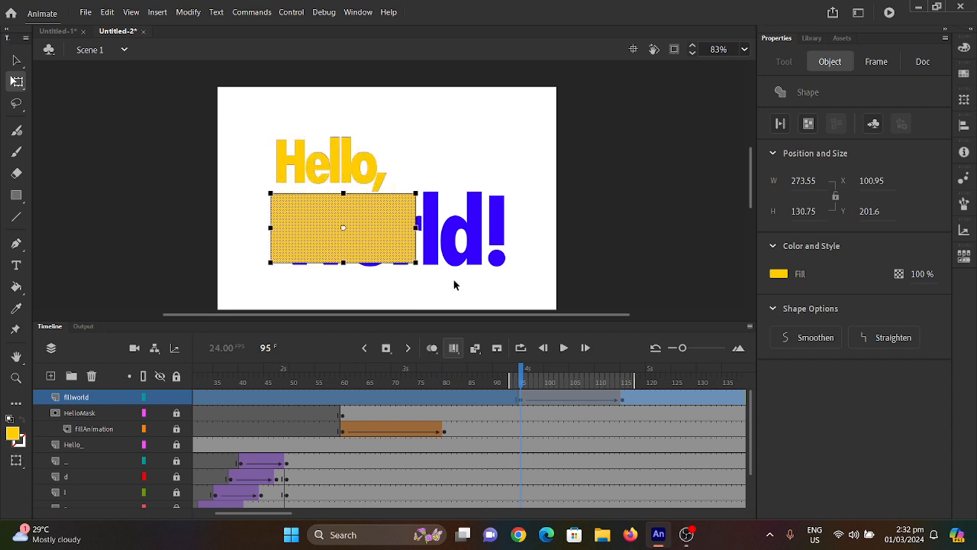
{"action": "key", "text": "Up"}
{"action": "key", "text": "Up"}
{"action": "key", "text": "Up"}
{"action": "key", "text": "Up"}
{"action": "key", "text": "Up"}
{"action": "key", "text": "Up"}
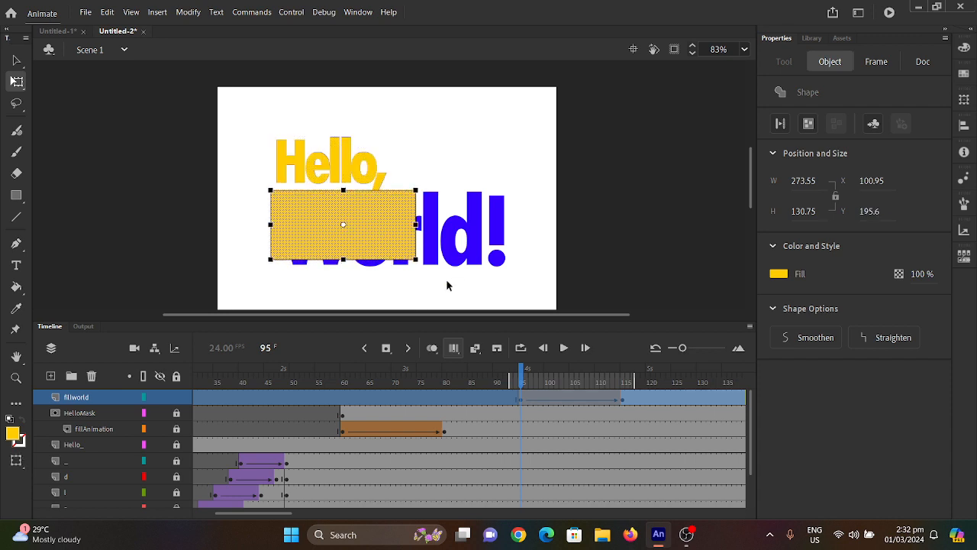
{"action": "key", "text": "Down"}
{"action": "key", "text": "Down"}
{"action": "key", "text": "Down"}
{"action": "key", "text": "Down"}
{"action": "key", "text": "Down"}
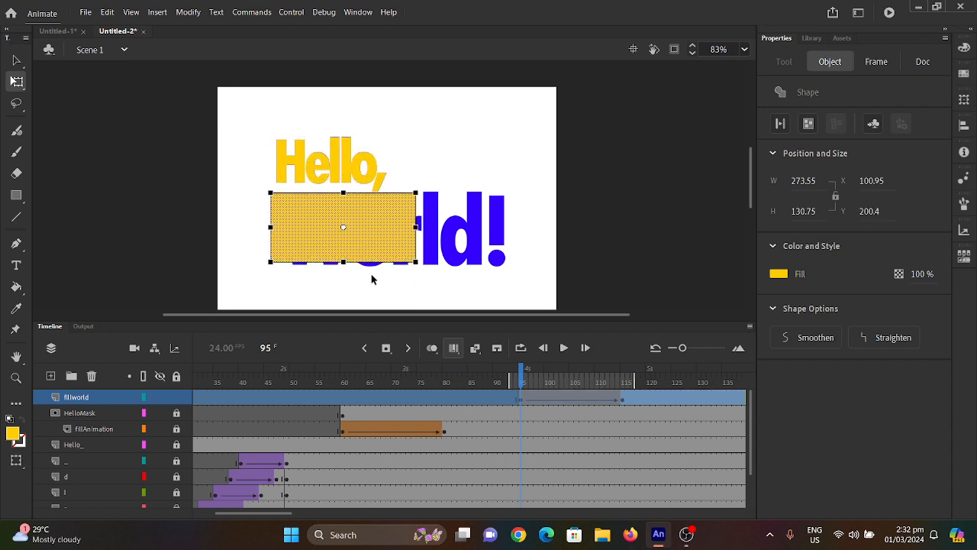
Stretch the fillworld shapes downward to a height of about 142.75 and turn off Edit Multiple Frames
{"action": "left_click_drag", "start_coordinate": [343, 263], "coordinate": [343, 270]}
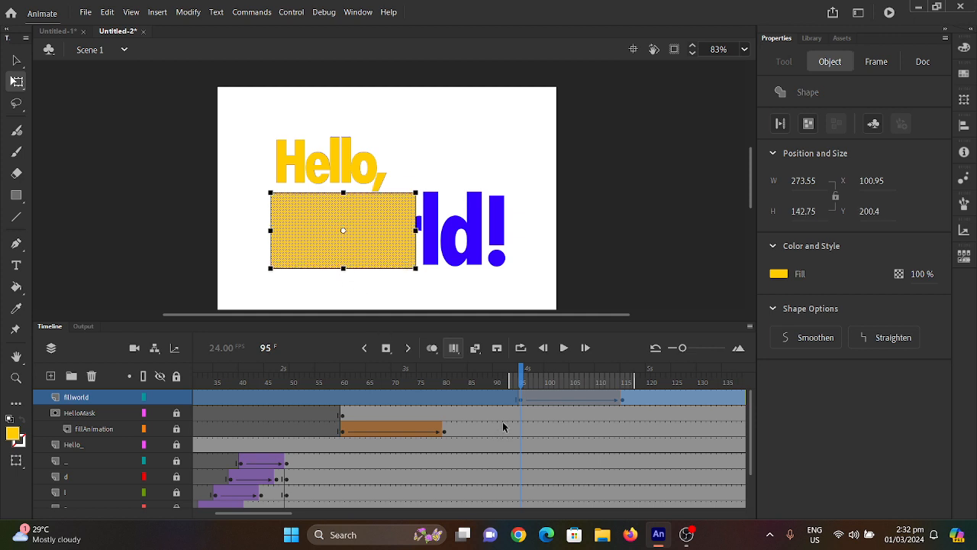
{"action": "left_click", "coordinate": [452, 349]}
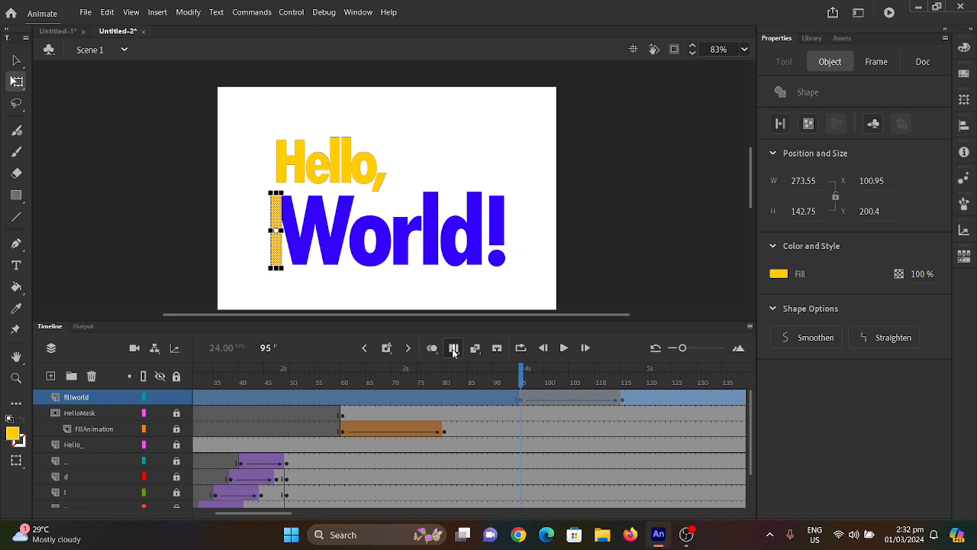
{"action": "left_click", "coordinate": [525, 399]}
{"action": "left_click", "coordinate": [623, 400]}
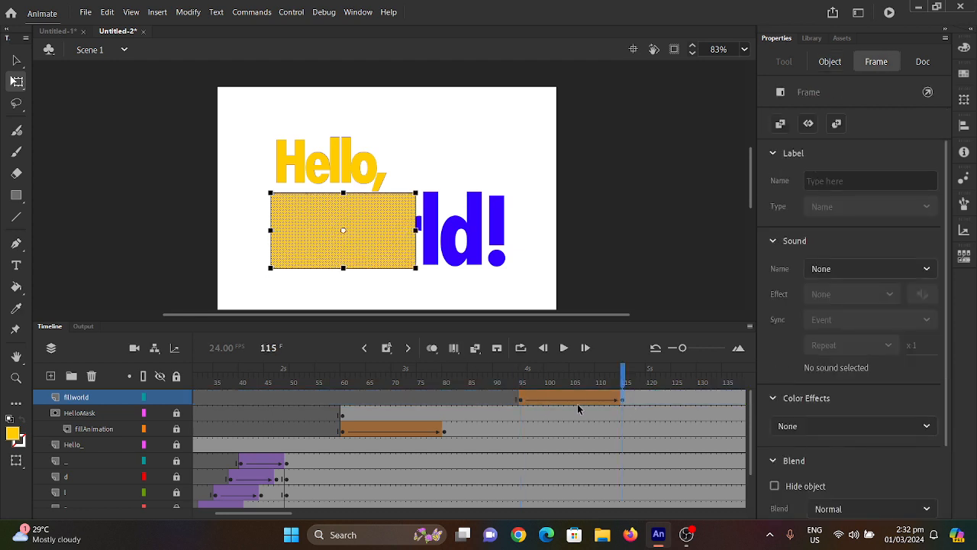
Nudge the narrow yellow strip at frame 95 of fillworld left, clear of the "W", to about X 86.55
{"action": "left_click", "coordinate": [521, 400]}
{"action": "key", "text": "Left"}
{"action": "key", "text": "Left"}
{"action": "key", "text": "Left"}
{"action": "key", "text": "Left"}
{"action": "key", "text": "Left"}
{"action": "key", "text": "Left"}
{"action": "key", "text": "Left"}
{"action": "key", "text": "Left"}
{"action": "key", "text": "Left"}
{"action": "key", "text": "Left"}
{"action": "key", "text": "Left"}
{"action": "key", "text": "Left"}
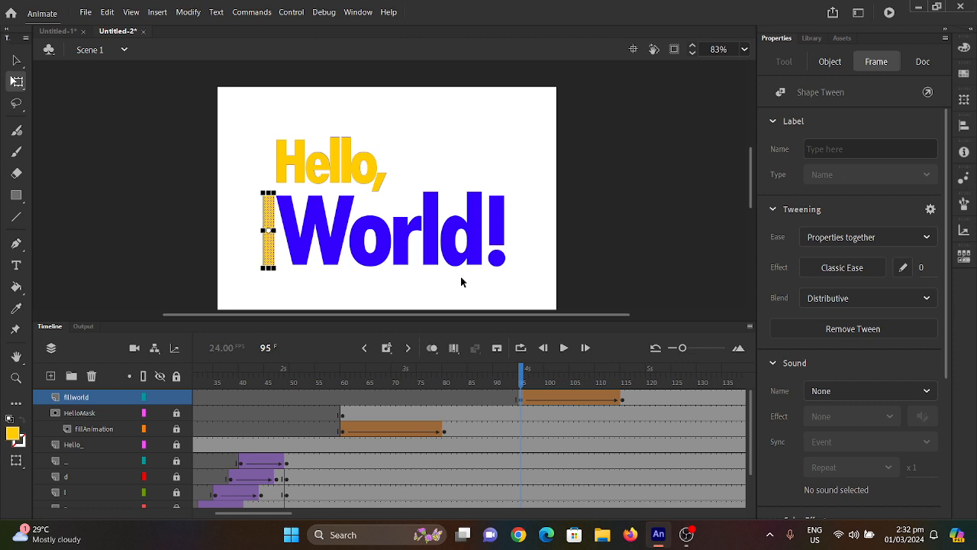
Enlarge the yellow rectangle at frame 115 of fillworld to cover all of "World!", about 445.3 wide and 146.35 high
{"action": "left_click", "coordinate": [623, 400]}
{"action": "left_click_drag", "start_coordinate": [418, 229], "coordinate": [512, 228]}
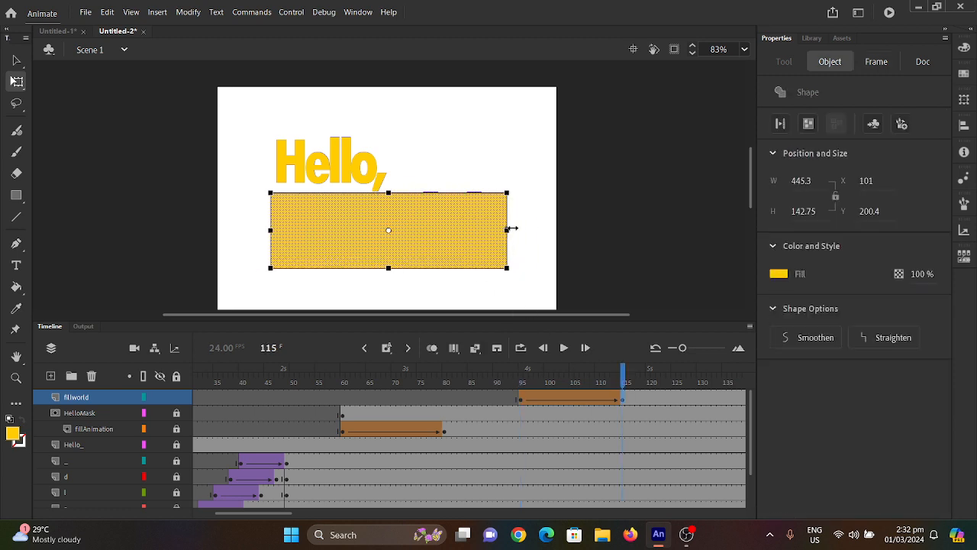
{"action": "left_click", "coordinate": [415, 184], "text": "ctrl"}
{"action": "left_click", "coordinate": [359, 220], "text": "ctrl"}
{"action": "left_click_drag", "start_coordinate": [364, 164], "coordinate": [362, 161]}
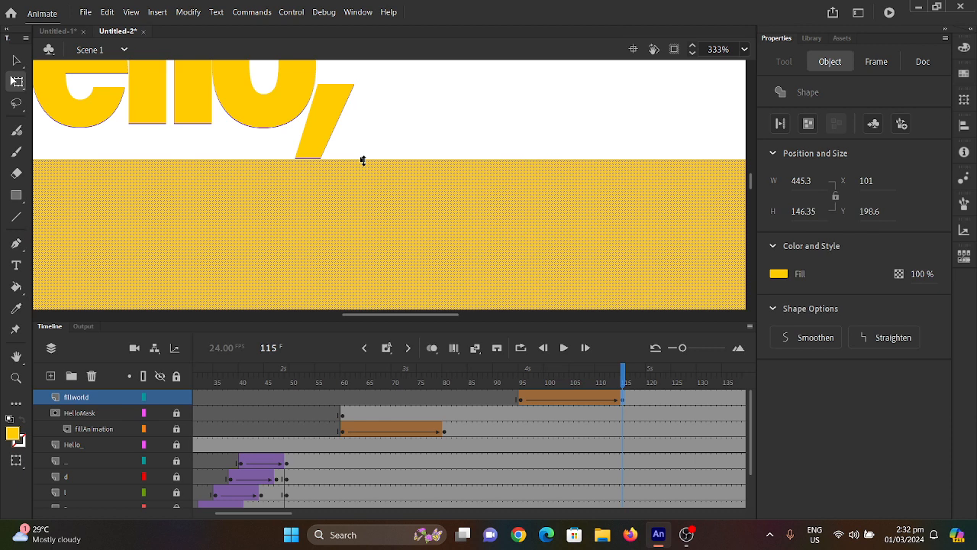
Extend the top edge of the yellow strip at frame 95 upward to a height of about 146.95
{"action": "left_click", "coordinate": [523, 402]}
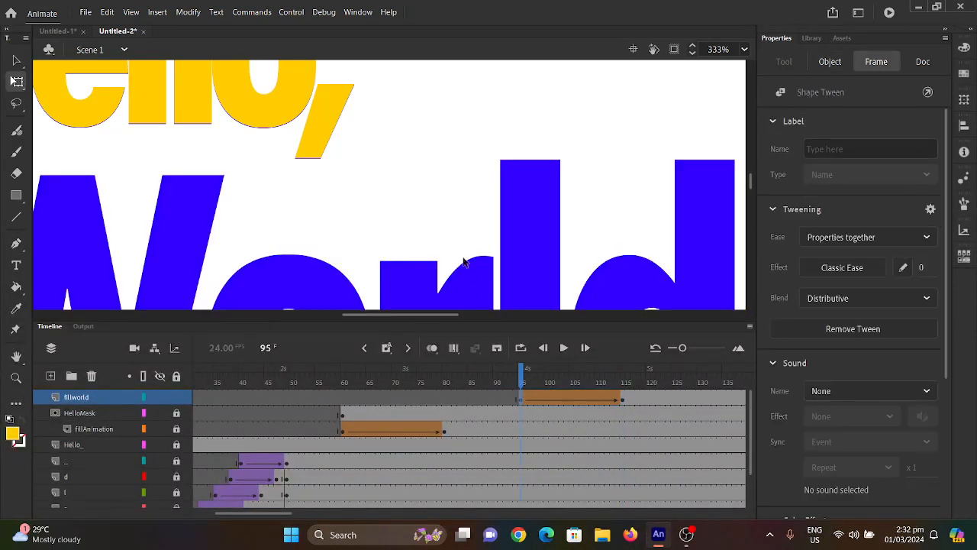
{"action": "scroll", "coordinate": [203, 221], "scroll_direction": "left", "scroll_amount": 5}
{"action": "left_click", "coordinate": [142, 168]}
{"action": "left_click_drag", "start_coordinate": [152, 164], "coordinate": [149, 158]}
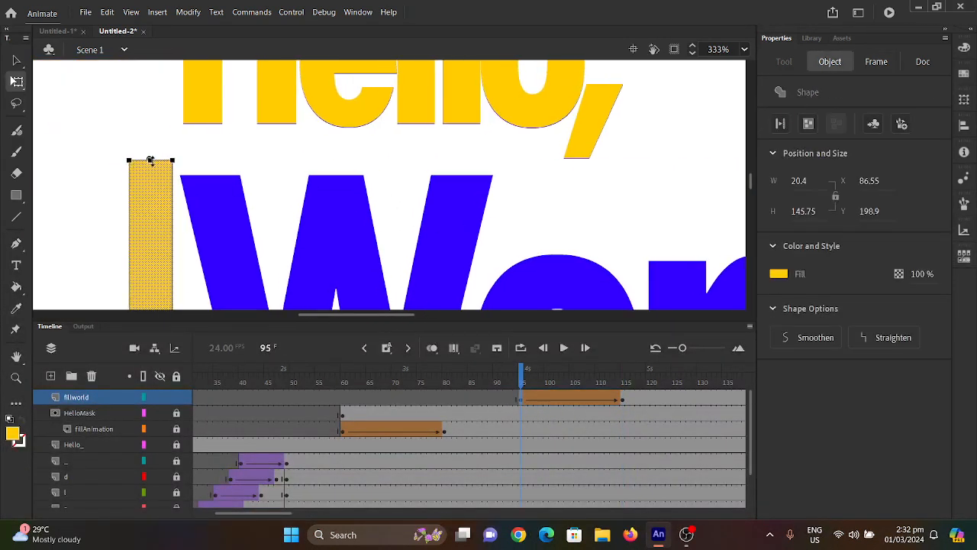
{"action": "left_click", "coordinate": [508, 229], "text": "ctrl+alt"}
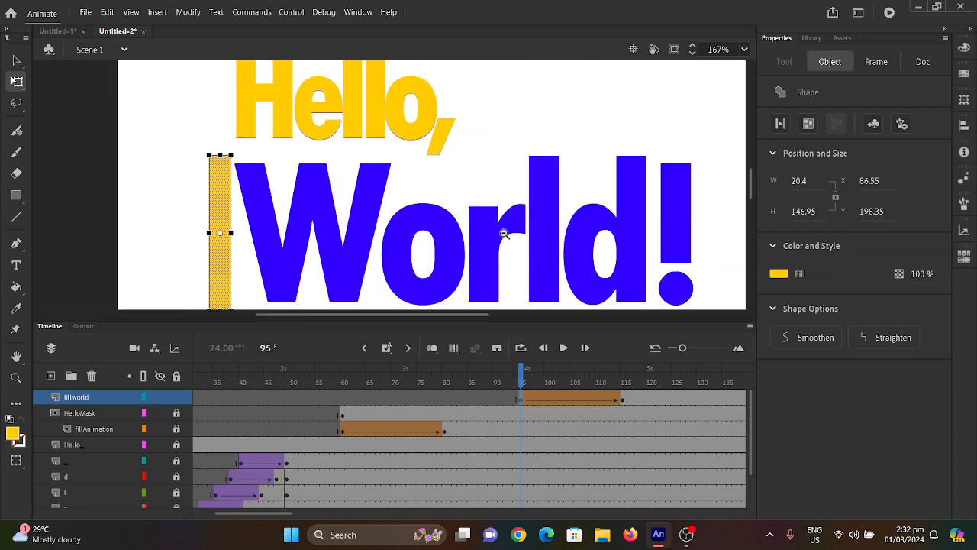
{"action": "left_click", "coordinate": [505, 229], "text": "ctrl+alt"}
{"action": "left_click", "coordinate": [561, 374]}
{"action": "left_click_drag", "start_coordinate": [561, 374], "coordinate": [525, 389]}
{"action": "left_click", "coordinate": [443, 320]}
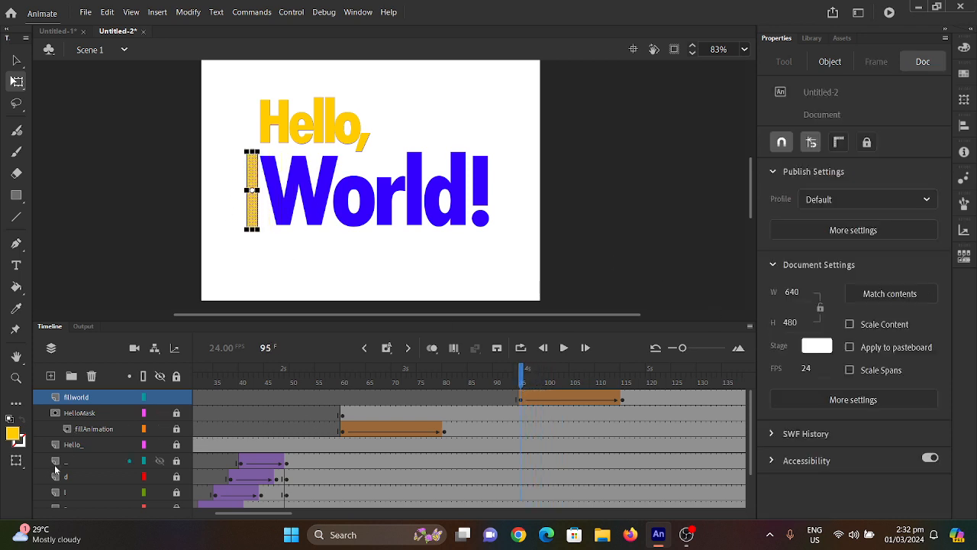
Add a new layer above fillworld and name it worldmask
{"action": "left_click", "coordinate": [50, 376]}
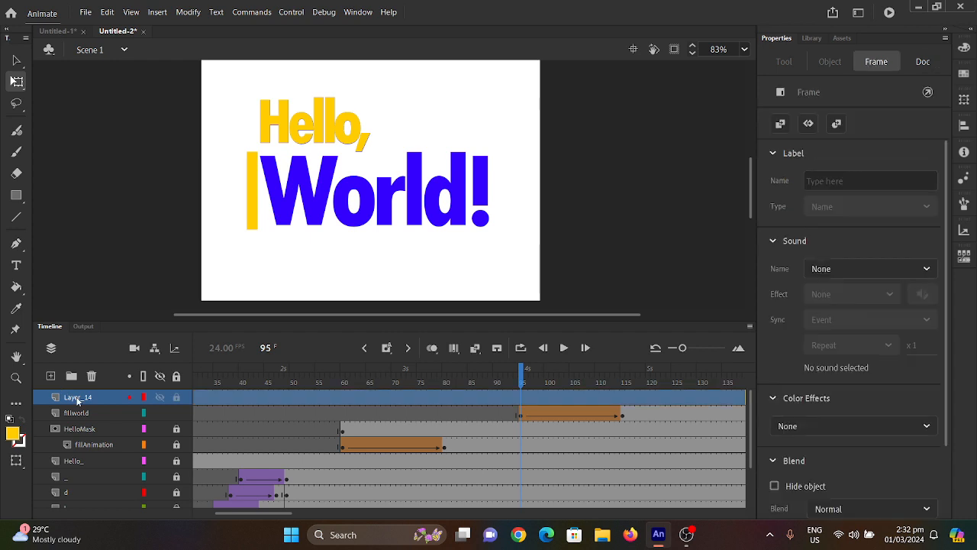
{"action": "double_click", "coordinate": [76, 396]}
{"action": "type", "text": "world"}
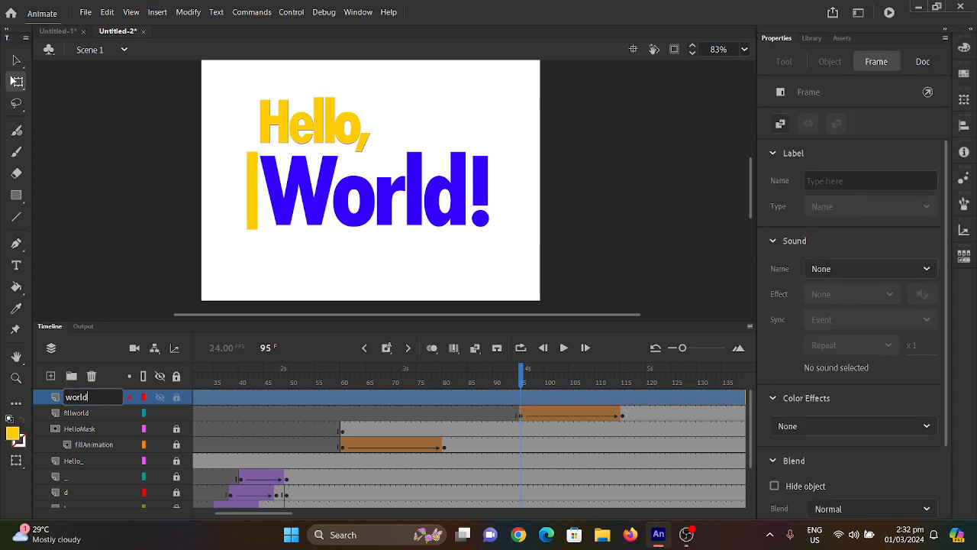
{"action": "type", "text": "mask"}
{"action": "key", "text": "Return"}
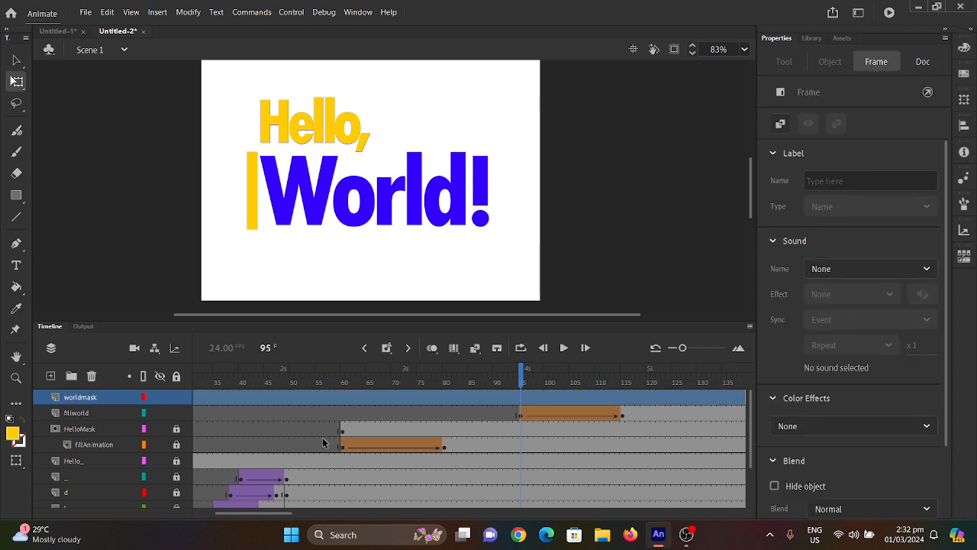
Unlock the layers, copy all the "World!" letters at frame 49, and lock the layers again
{"action": "scroll", "coordinate": [324, 447], "scroll_direction": "down", "scroll_amount": 4}
{"action": "left_click_drag", "start_coordinate": [286, 416], "coordinate": [287, 503]}
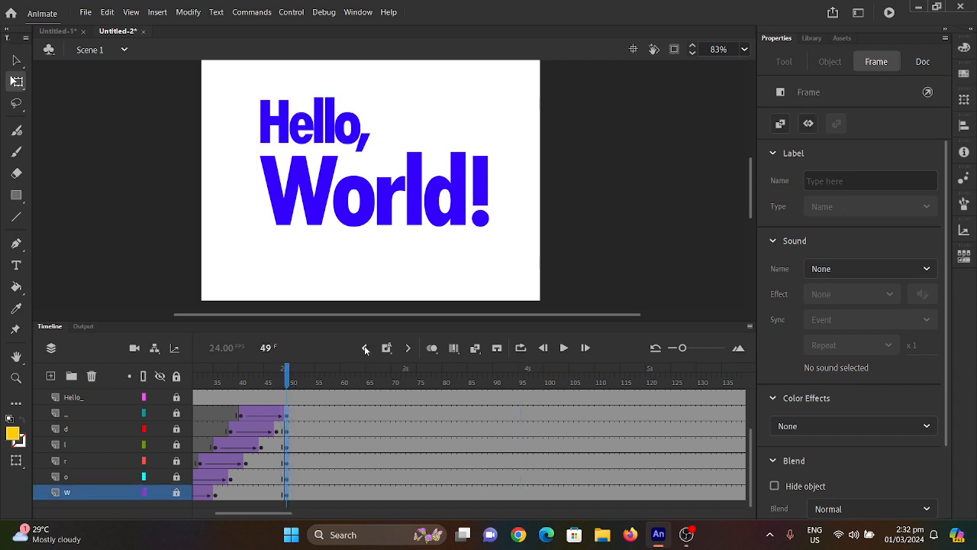
{"action": "left_click", "coordinate": [176, 376]}
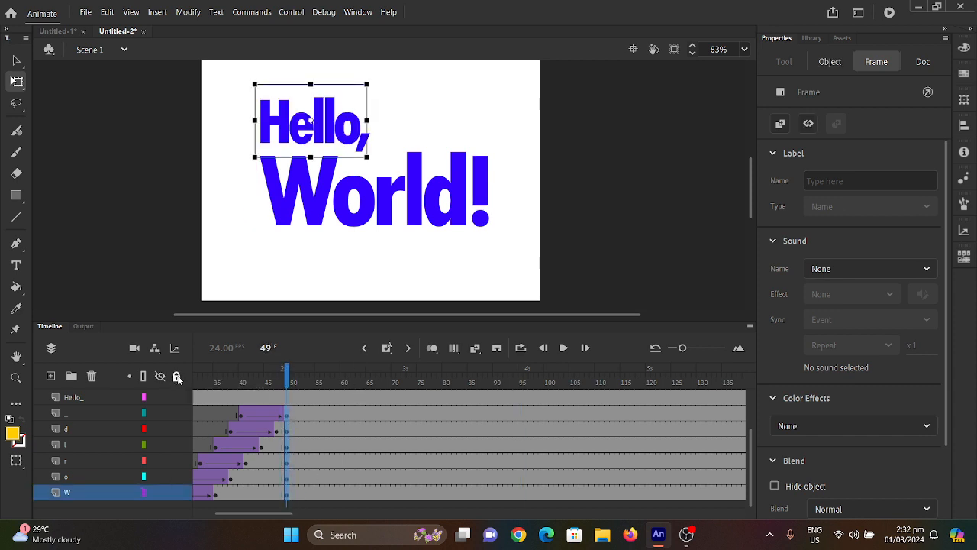
{"action": "left_click", "coordinate": [297, 415]}
{"action": "left_click_drag", "start_coordinate": [286, 415], "coordinate": [286, 500]}
{"action": "left_click", "coordinate": [337, 429]}
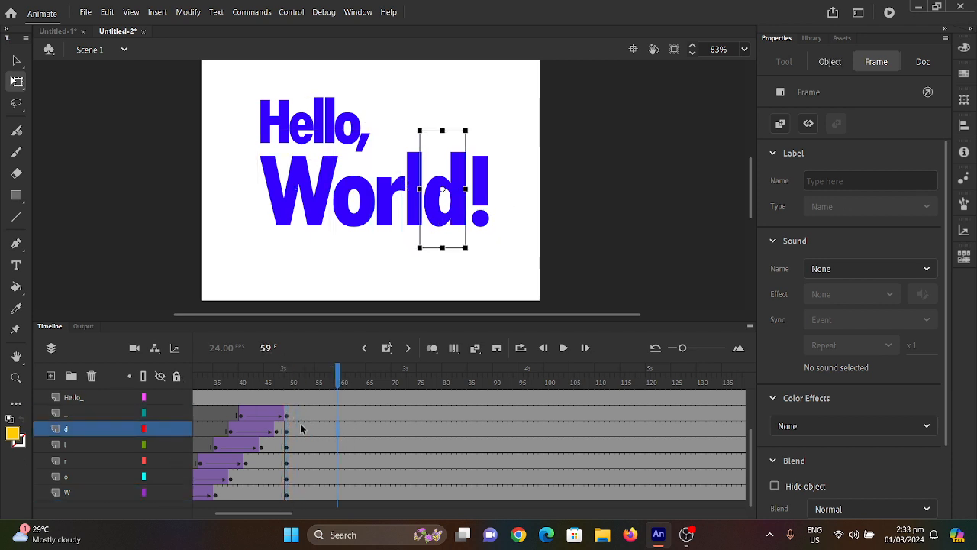
{"action": "left_click_drag", "start_coordinate": [286, 416], "coordinate": [288, 534]}
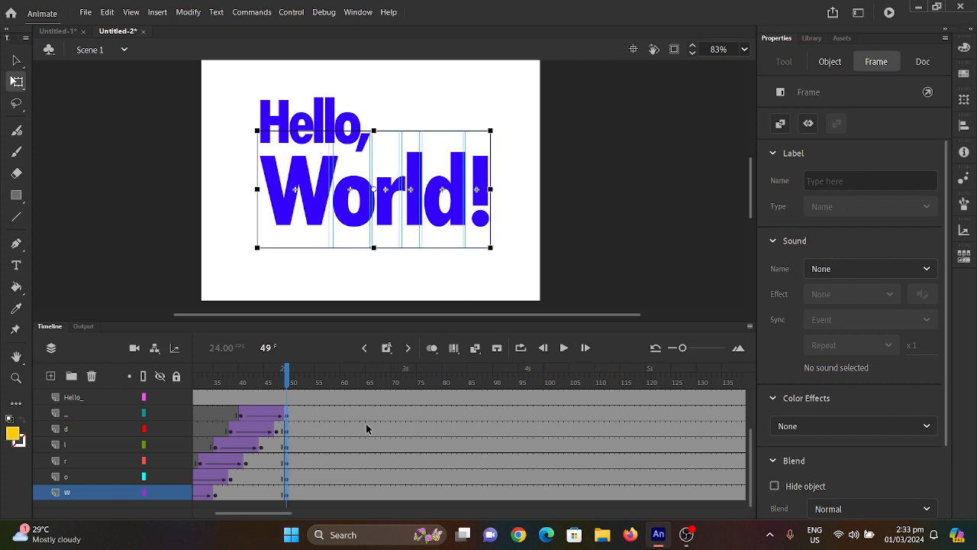
{"action": "left_click", "coordinate": [176, 376]}
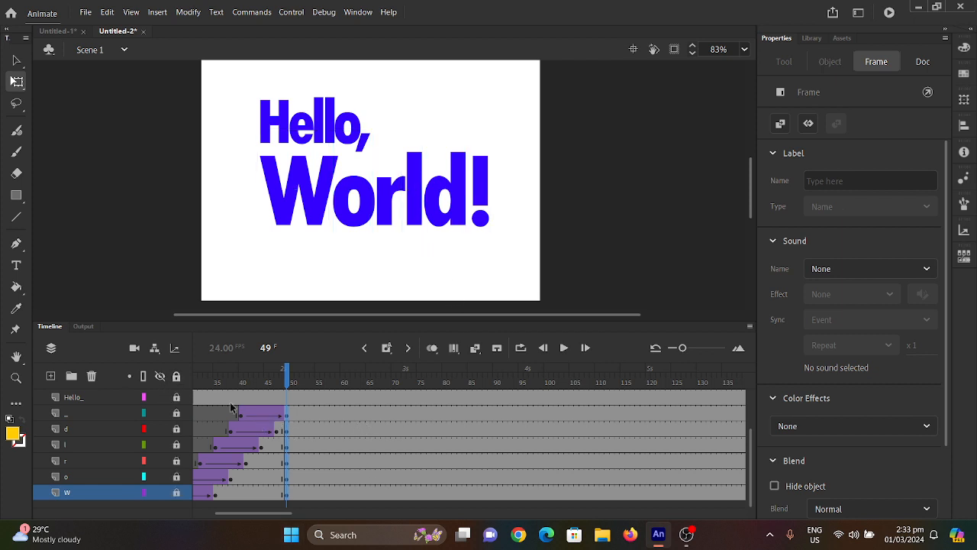
Unlock worldmask, insert a blank keyframe at frame 95, and paste the copied "World!" letters in place
{"action": "scroll", "coordinate": [415, 441], "scroll_direction": "up", "scroll_amount": 2}
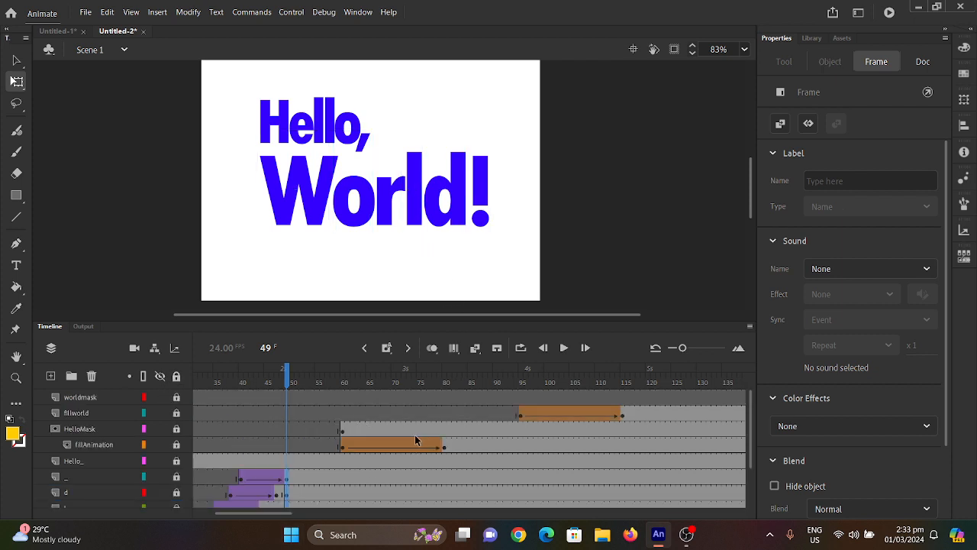
{"action": "left_click", "coordinate": [177, 397]}
{"action": "left_click", "coordinate": [522, 400]}
{"action": "left_click", "coordinate": [522, 402]}
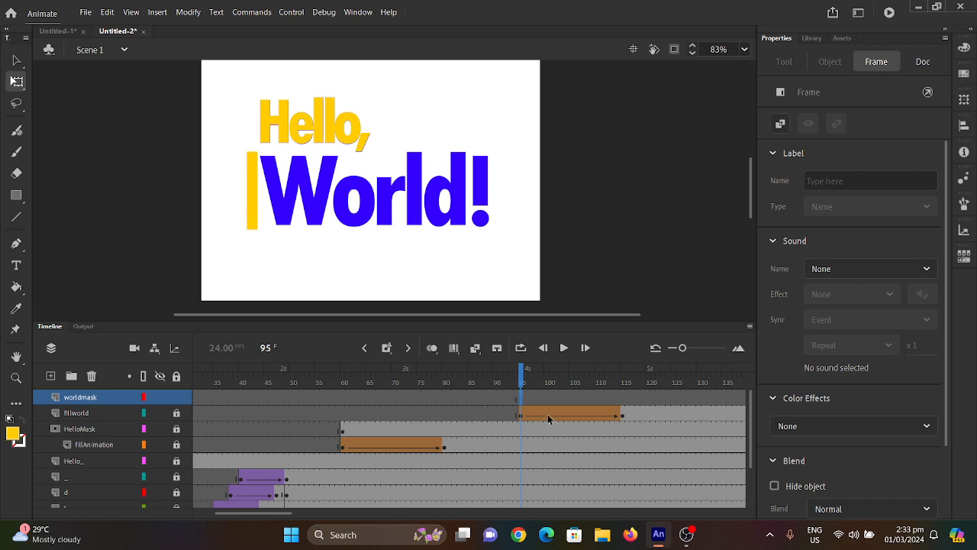
{"action": "right_click", "coordinate": [482, 100]}
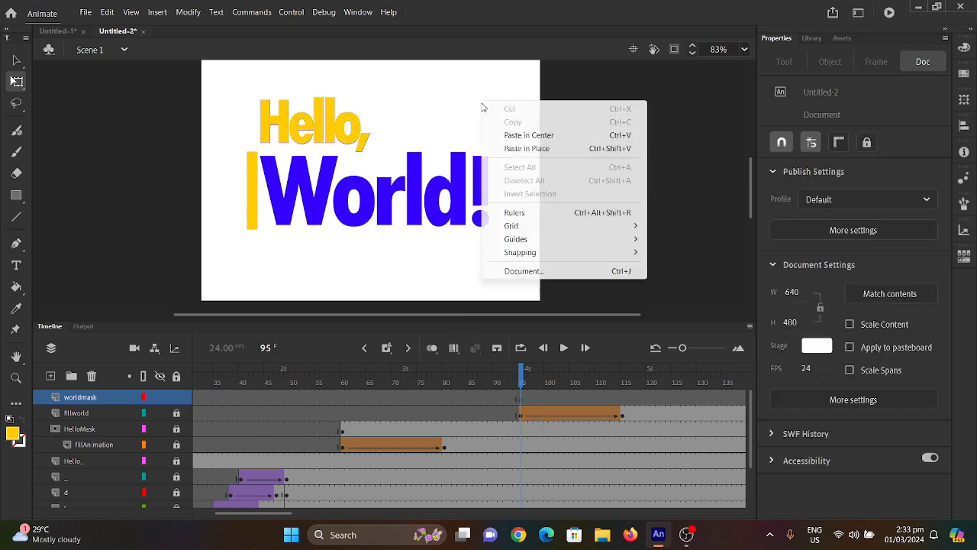
{"action": "left_click", "coordinate": [535, 148]}
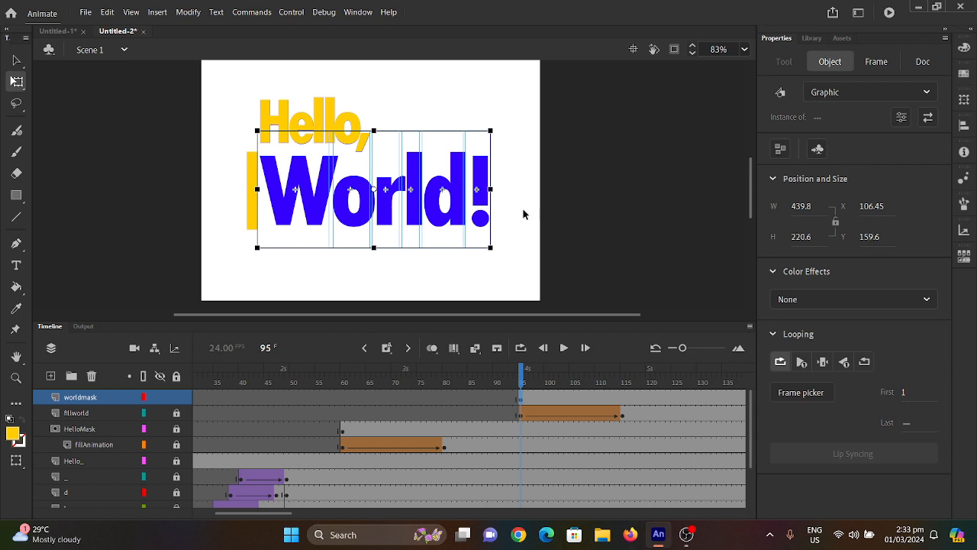
Break the pasted "World!" letters apart twice into plain shapes and change their fill to green
{"action": "right_click", "coordinate": [436, 191]}
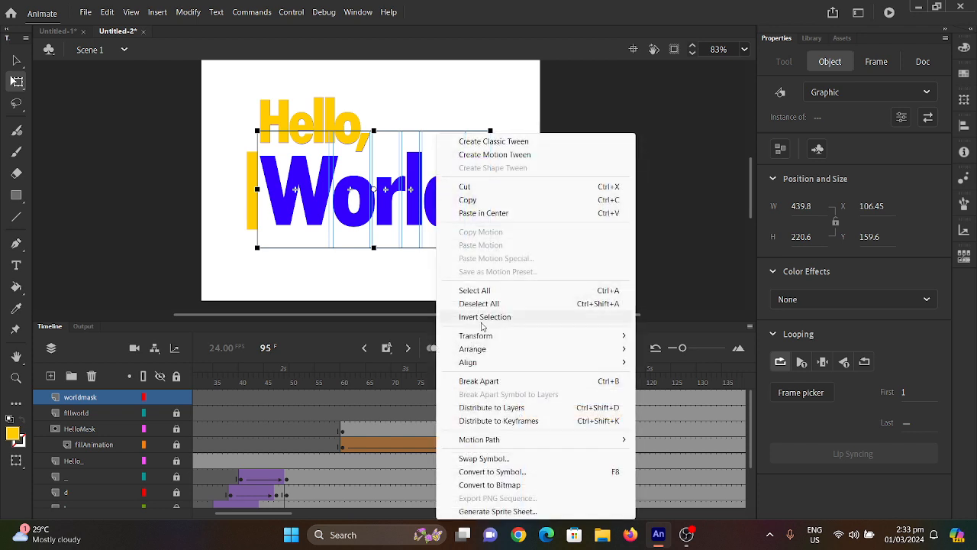
{"action": "left_click", "coordinate": [478, 381]}
{"action": "right_click", "coordinate": [437, 185]}
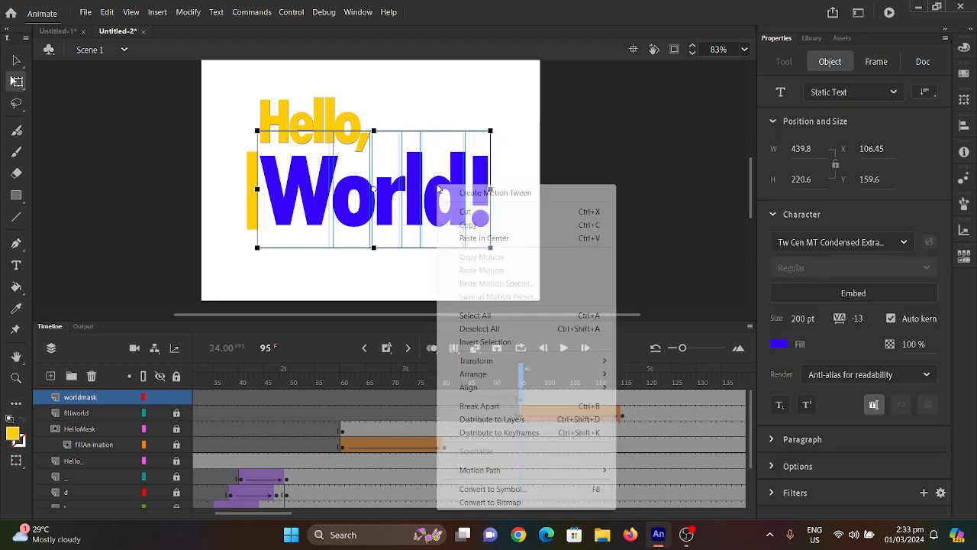
{"action": "left_click", "coordinate": [488, 405]}
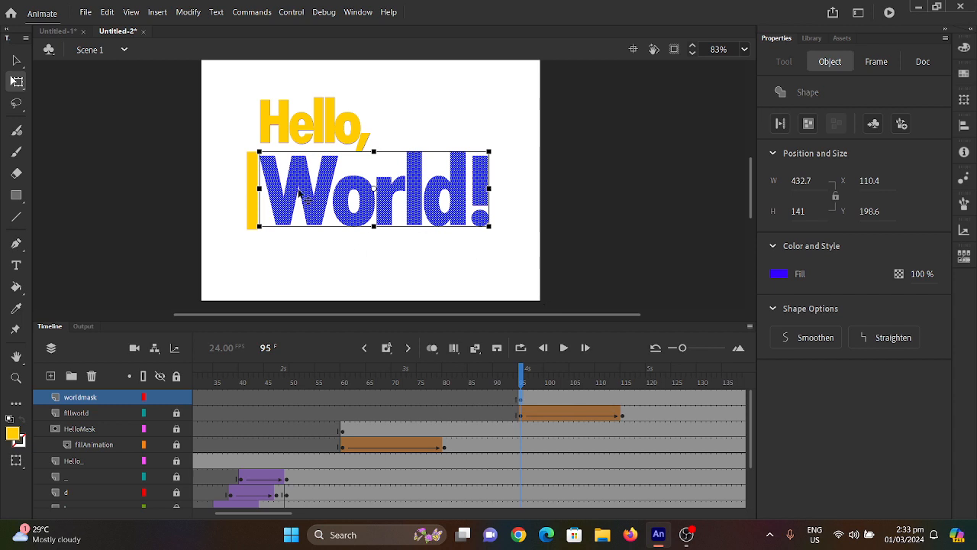
{"action": "left_click", "coordinate": [778, 273]}
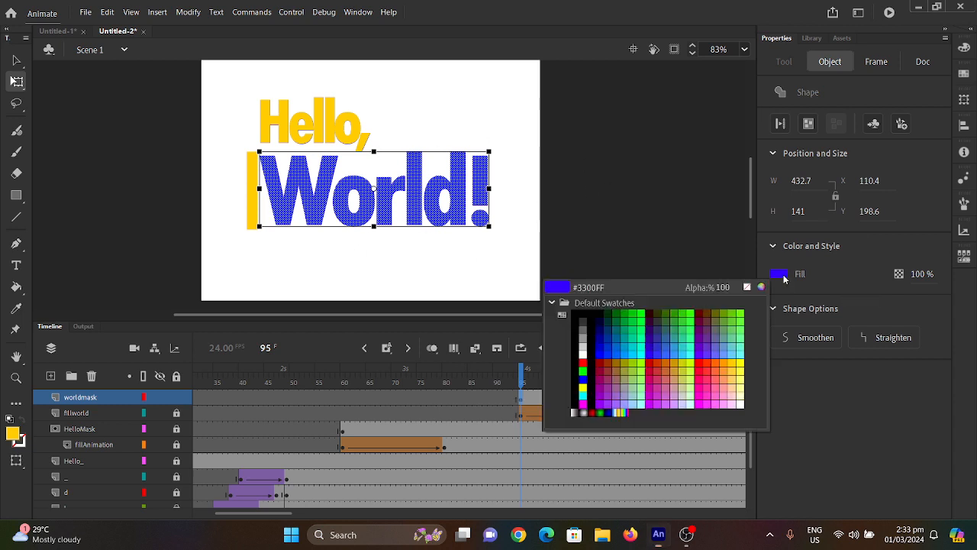
{"action": "left_click", "coordinate": [680, 319]}
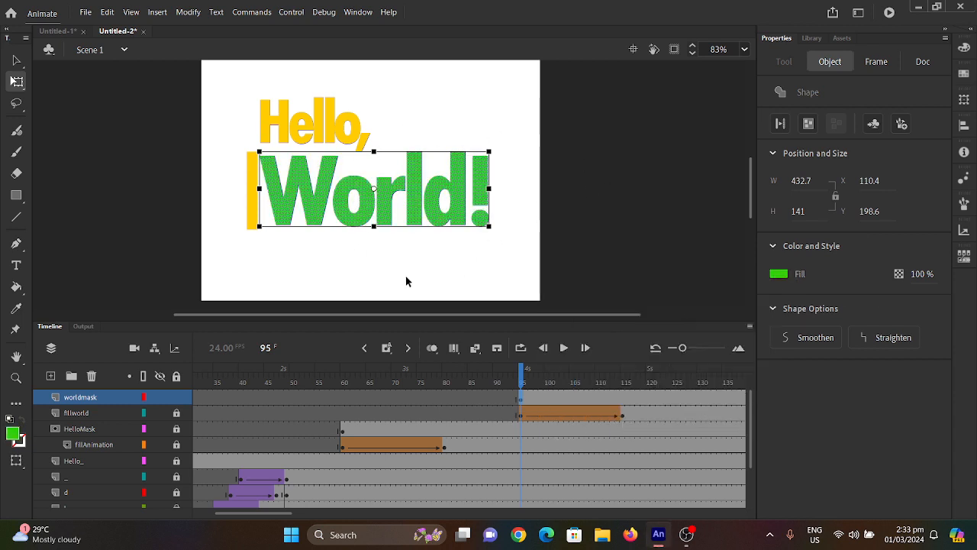
Compare the worldmask text with the yellow fill at frames 95 and 115, temporarily hiding layers to see what lies beneath
{"action": "left_click", "coordinate": [522, 383]}
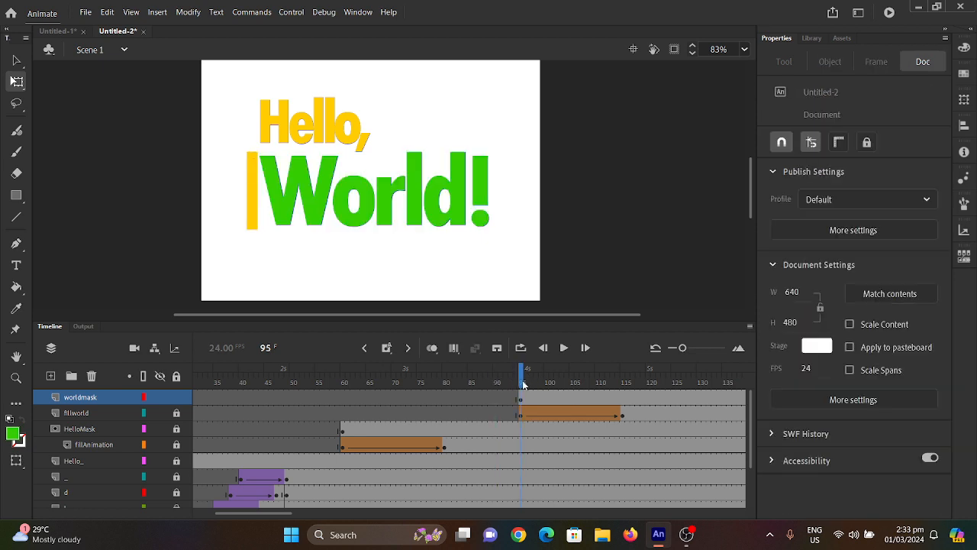
{"action": "left_click", "coordinate": [521, 401]}
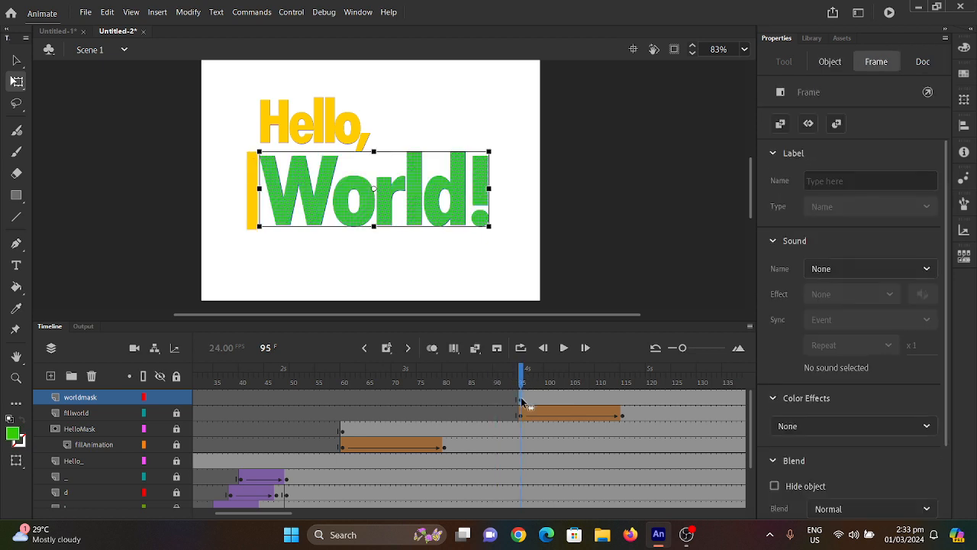
{"action": "left_click", "coordinate": [622, 416]}
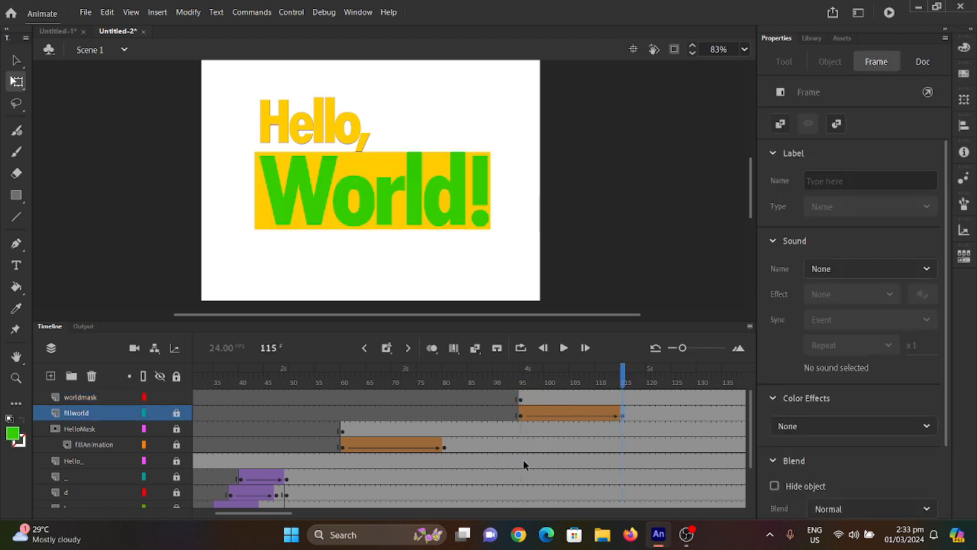
{"action": "left_click", "coordinate": [129, 400]}
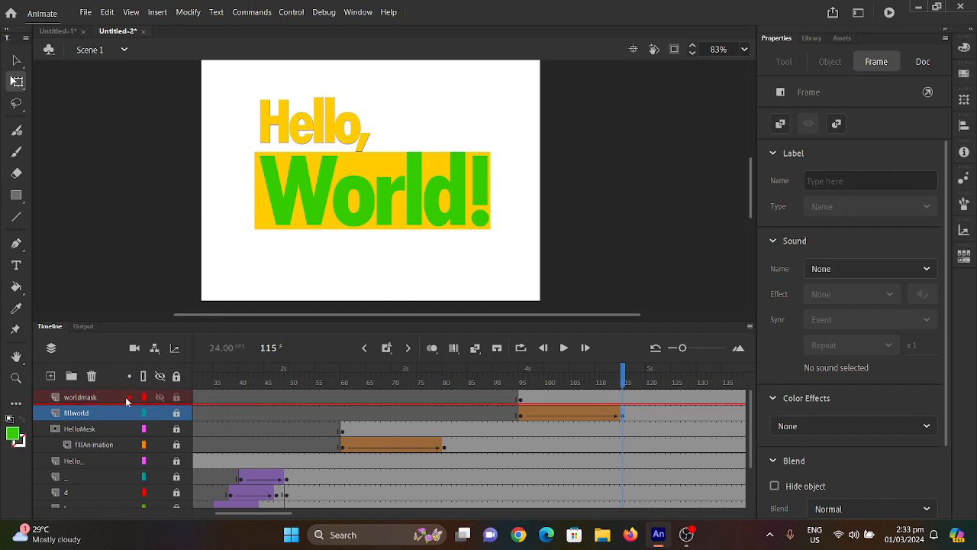
{"action": "left_click", "coordinate": [159, 398]}
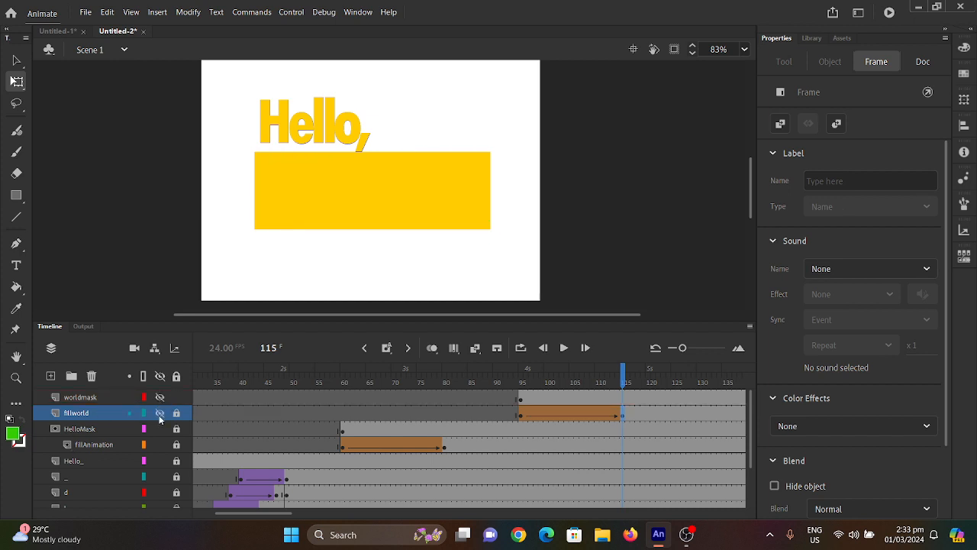
{"action": "left_click", "coordinate": [159, 413]}
{"action": "scroll", "coordinate": [532, 463], "scroll_direction": "down", "scroll_amount": 3}
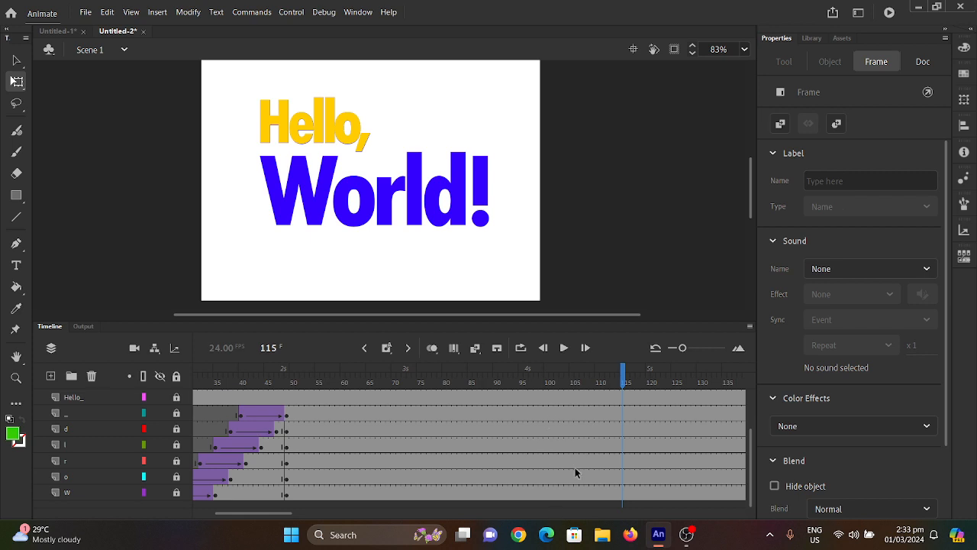
{"action": "scroll", "coordinate": [575, 470], "scroll_direction": "up", "scroll_amount": 3}
{"action": "left_click", "coordinate": [159, 376]}
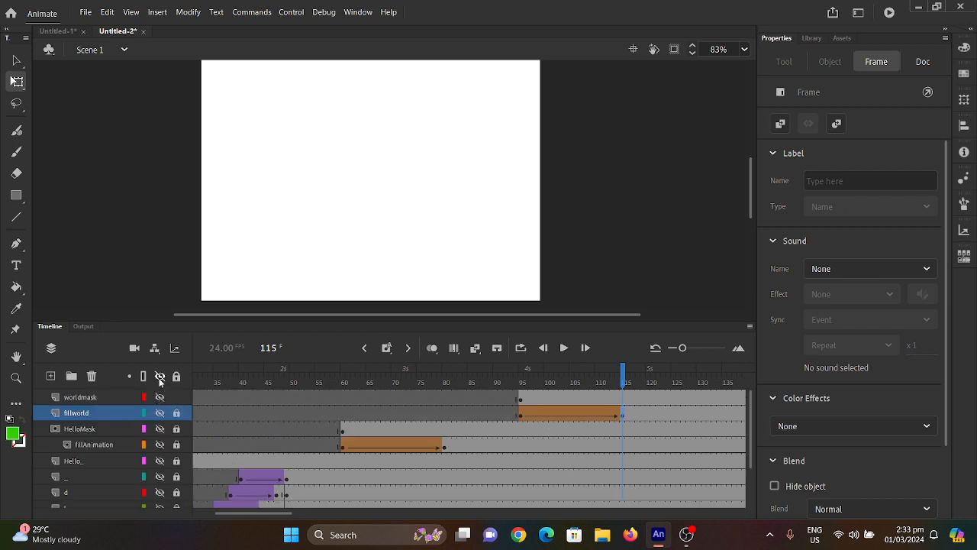
{"action": "left_click", "coordinate": [160, 376]}
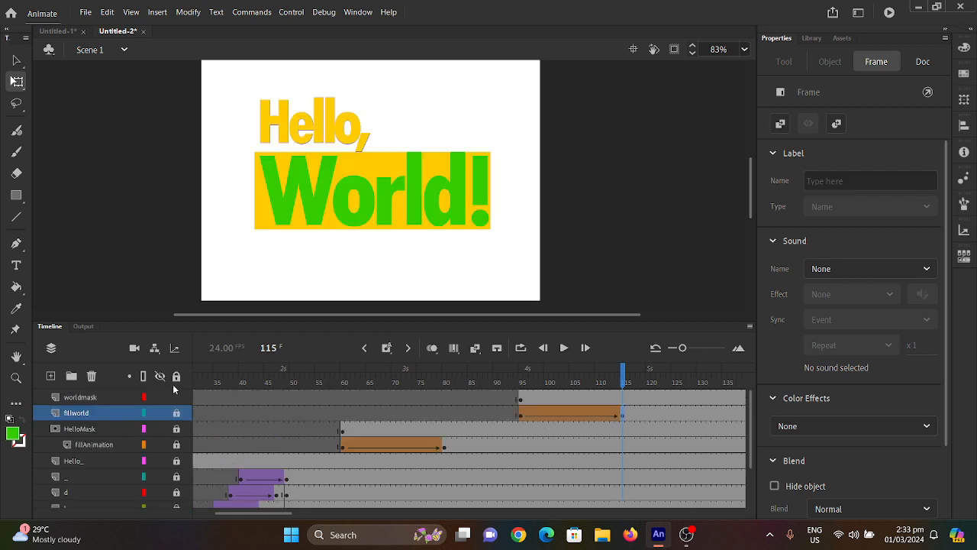
{"action": "left_click", "coordinate": [523, 400]}
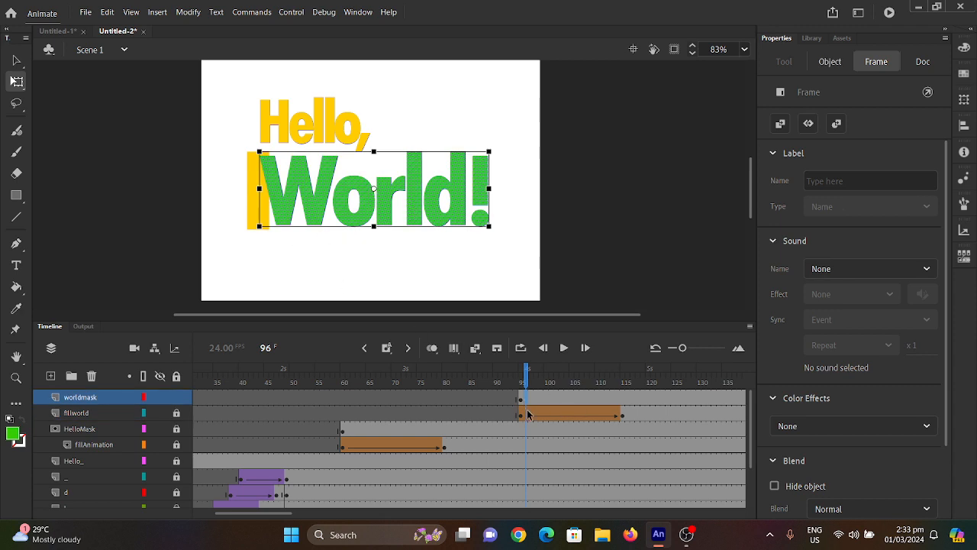
{"action": "left_click", "coordinate": [523, 417]}
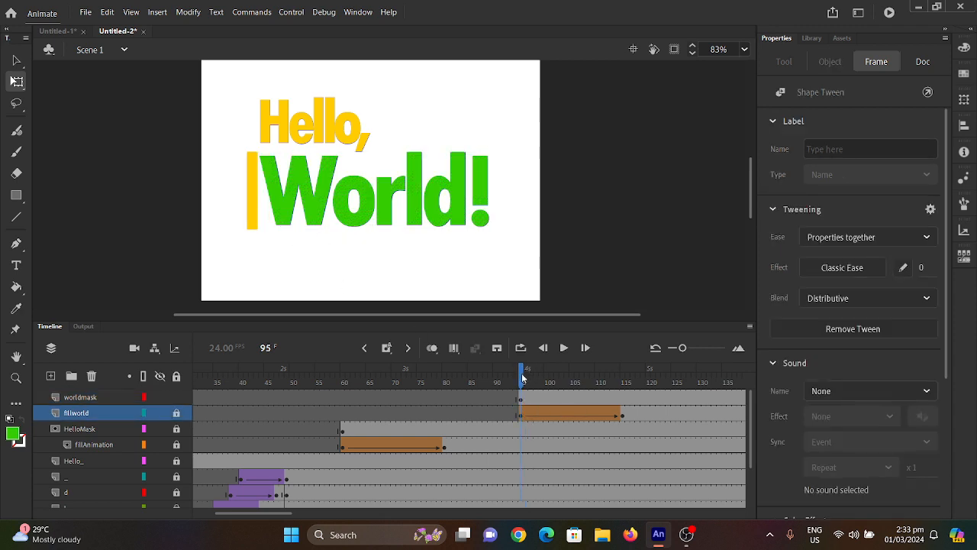
{"action": "mouse_move", "coordinate": [523, 377]}
{"action": "left_mouse_down"}
{"action": "mouse_move", "coordinate": [626, 380]}
{"action": "mouse_move", "coordinate": [525, 378]}
{"action": "left_mouse_up"}
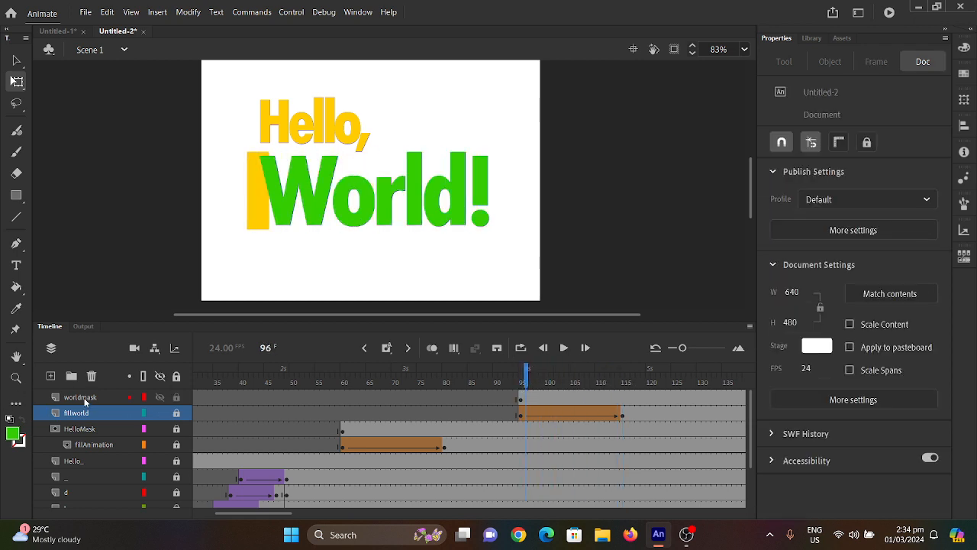
Turn worldmask into a mask for fillworld and scrub through to frame 118 to preview the reveal
{"action": "right_click", "coordinate": [84, 398]}
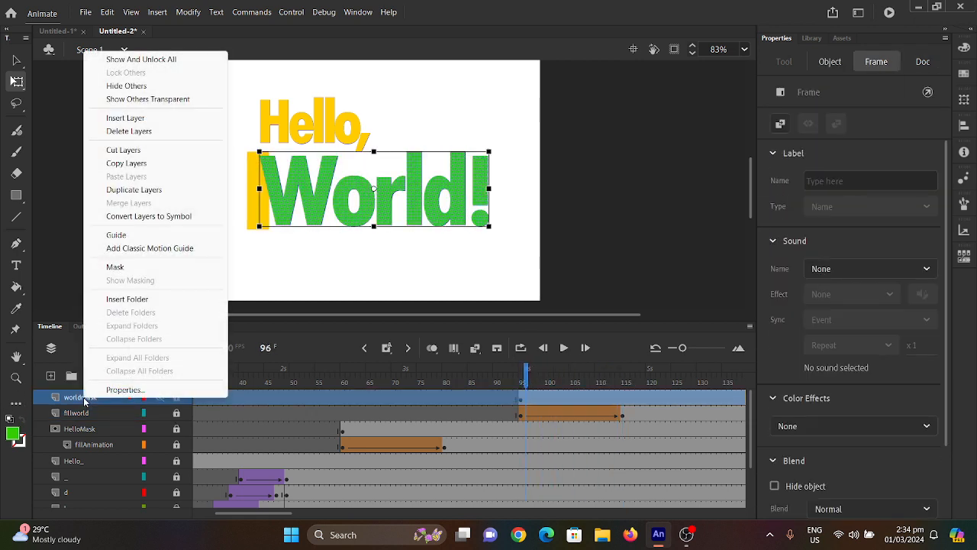
{"action": "left_click", "coordinate": [115, 267]}
{"action": "left_click_drag", "start_coordinate": [528, 380], "coordinate": [638, 377]}
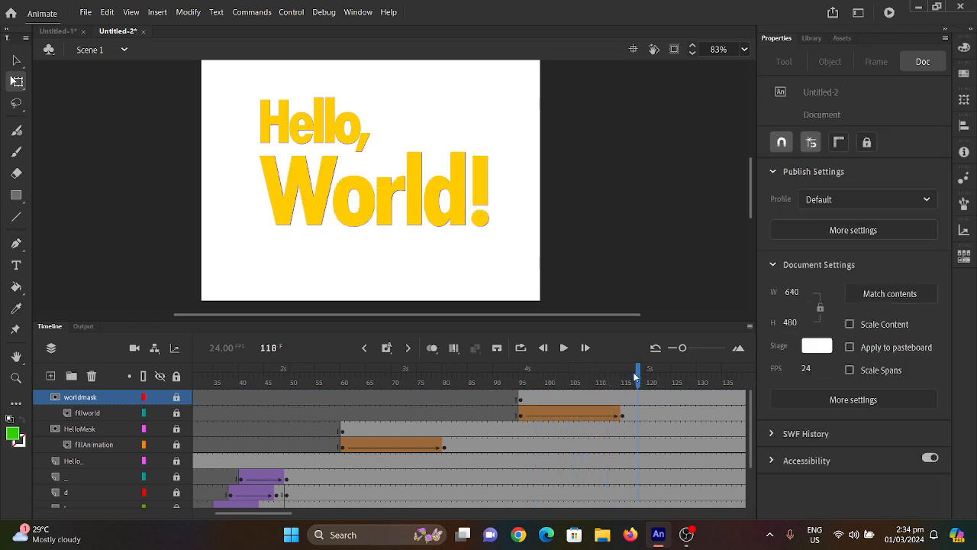
Test the movie to watch the yellow fill sweep across both words, and close the preview
{"action": "key", "text": "ctrl+Return"}
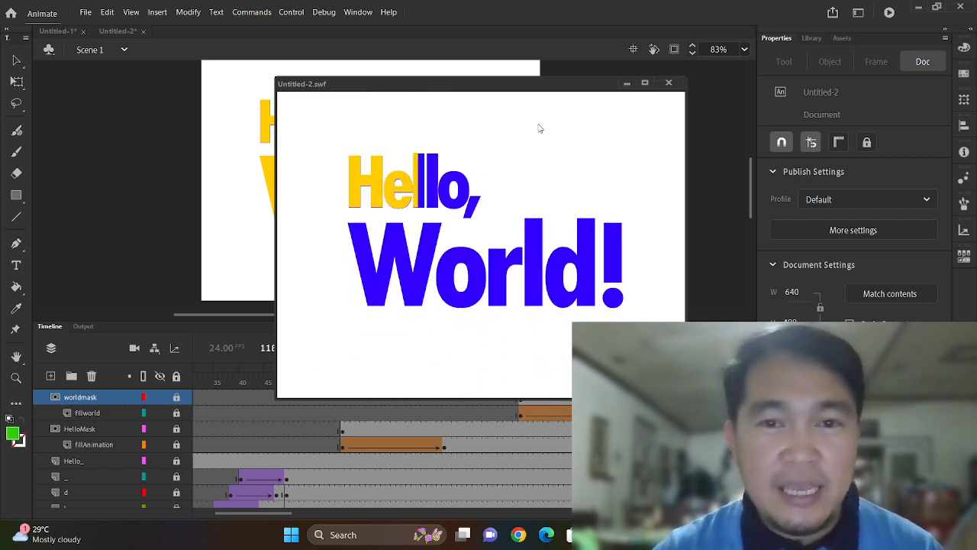
{"action": "left_click_drag", "start_coordinate": [528, 89], "coordinate": [371, 97]}
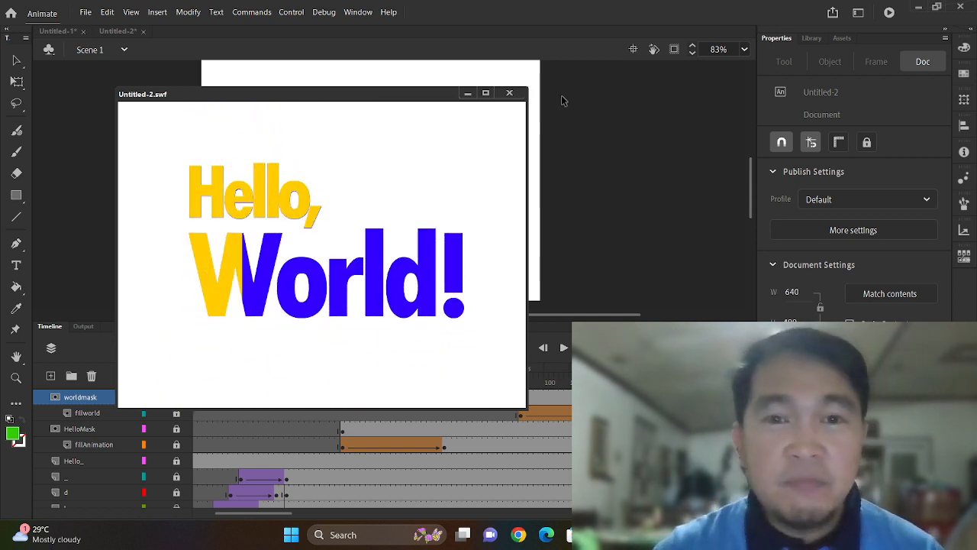
{"action": "left_click", "coordinate": [509, 92]}
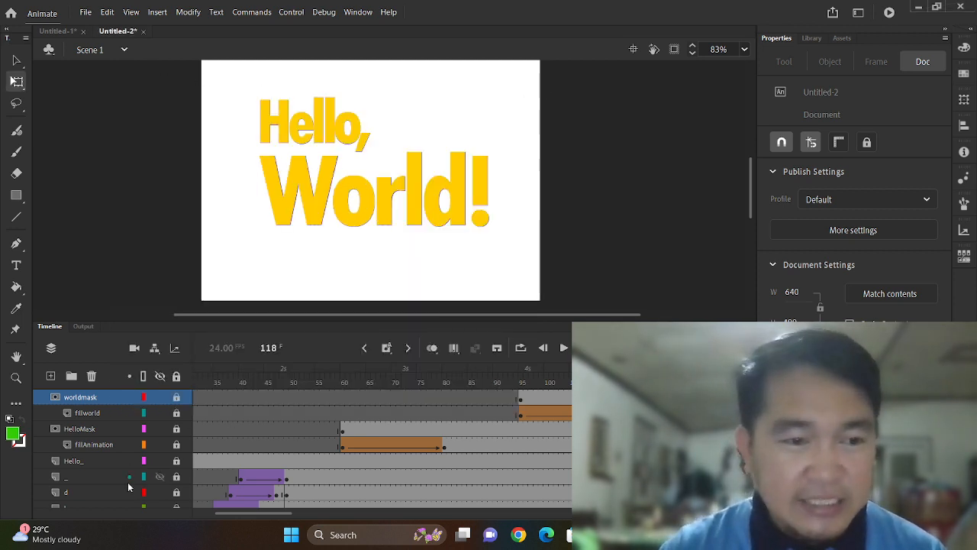
Add a new layer above worldmask and name it soundtrack
{"action": "left_click", "coordinate": [50, 376]}
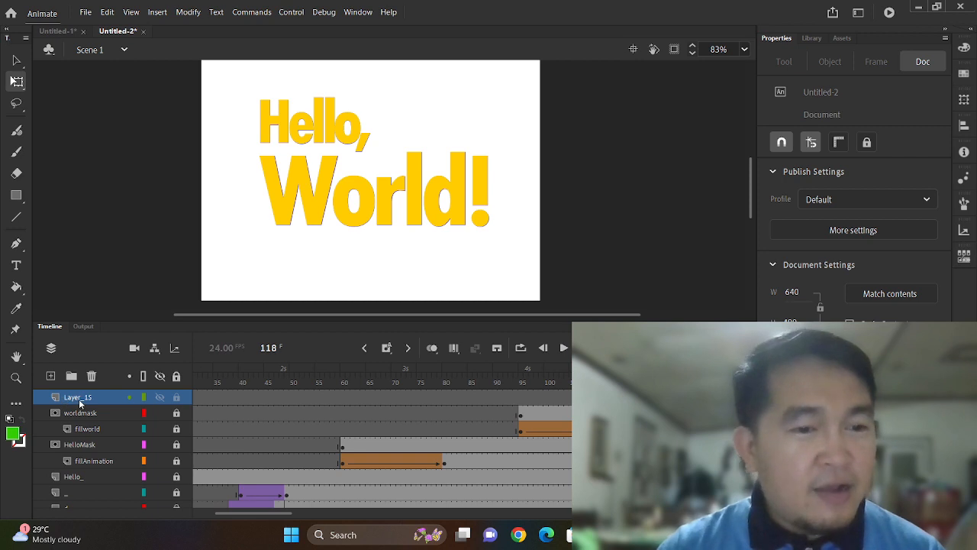
{"action": "double_click", "coordinate": [79, 398]}
{"action": "type", "text": "sou"}
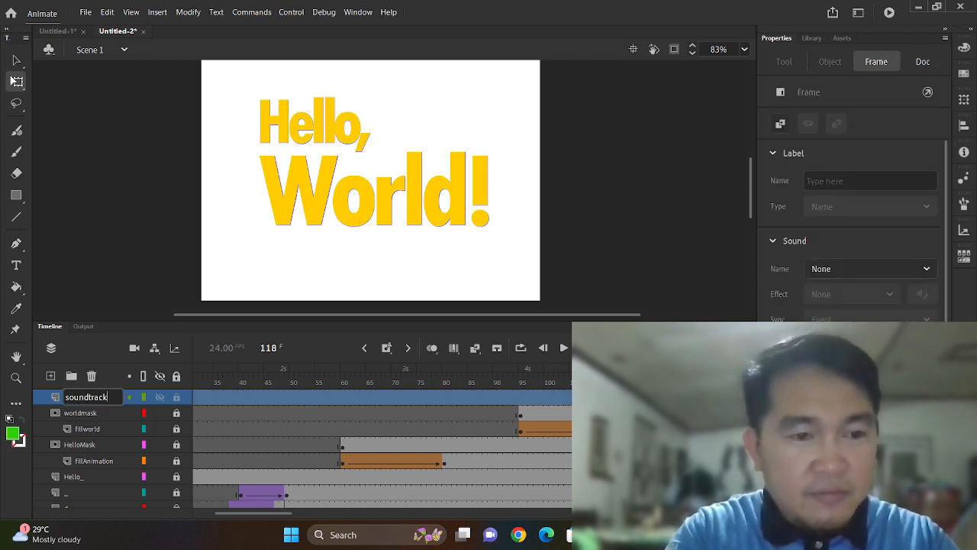
{"action": "type", "text": "ndtrack"}
{"action": "key", "text": "Return"}
Try a keyframe at frame 25 of the soundtrack layer as the starting point for the sound
{"action": "left_click_drag", "start_coordinate": [268, 512], "coordinate": [236, 515]}
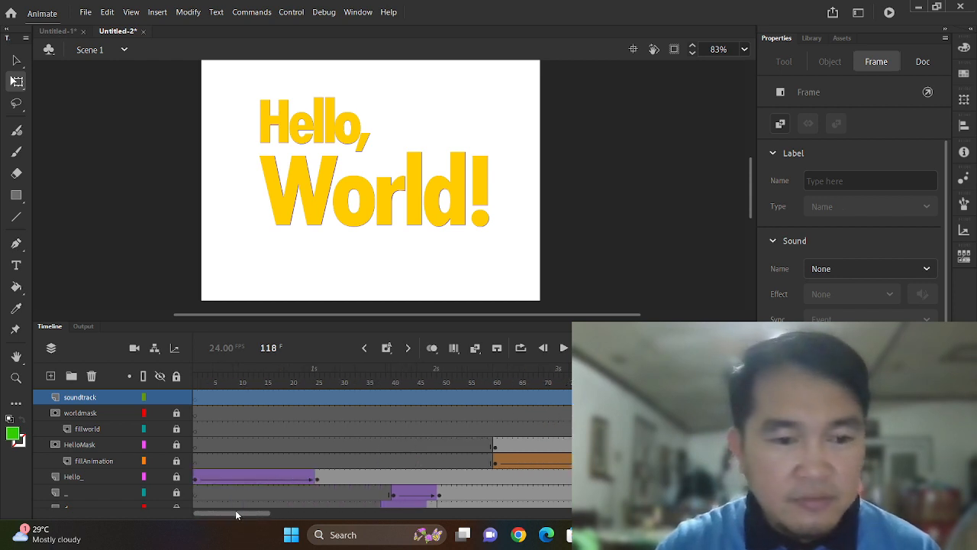
{"action": "left_click", "coordinate": [197, 398]}
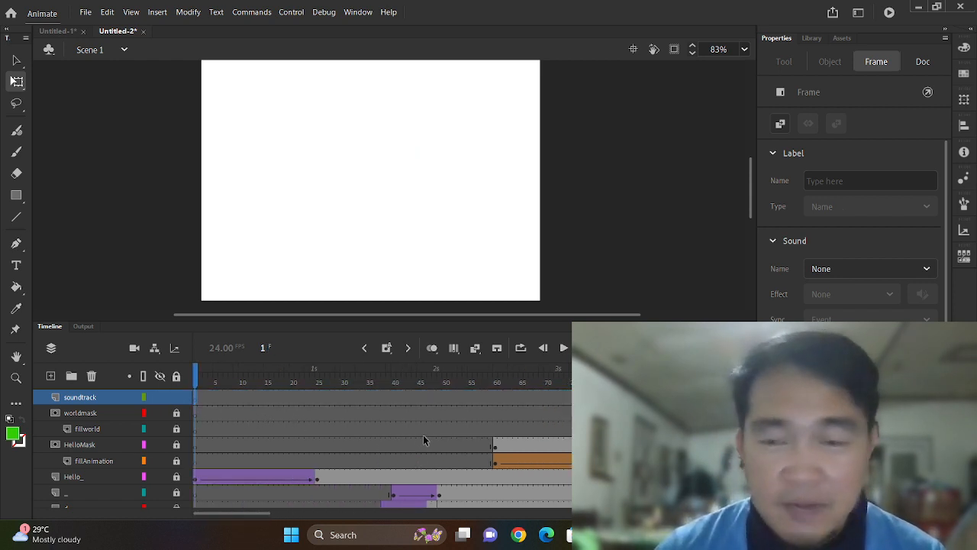
{"action": "mouse_move", "coordinate": [203, 403]}
{"action": "left_mouse_down"}
{"action": "mouse_move", "coordinate": [220, 403]}
{"action": "mouse_move", "coordinate": [198, 402]}
{"action": "left_mouse_up"}
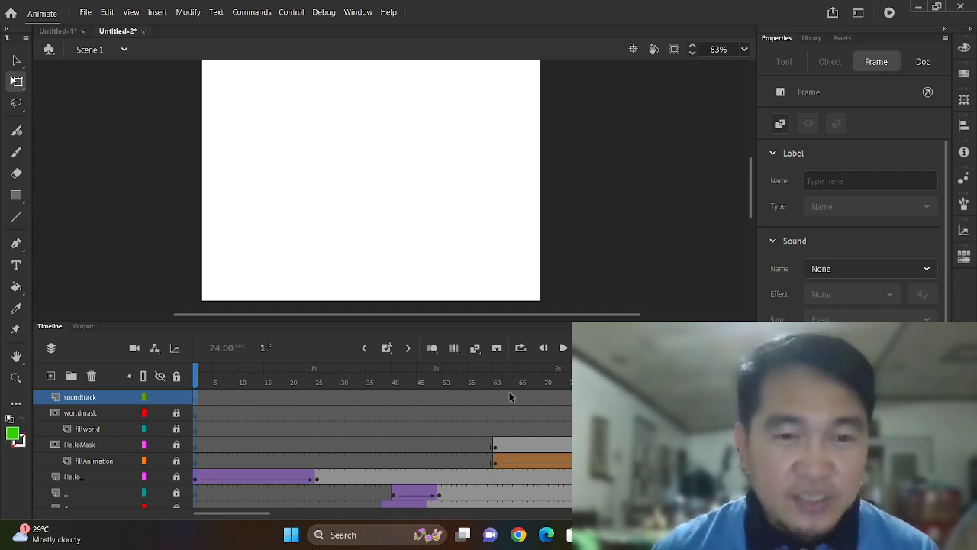
{"action": "left_click_drag", "start_coordinate": [196, 375], "coordinate": [317, 375]}
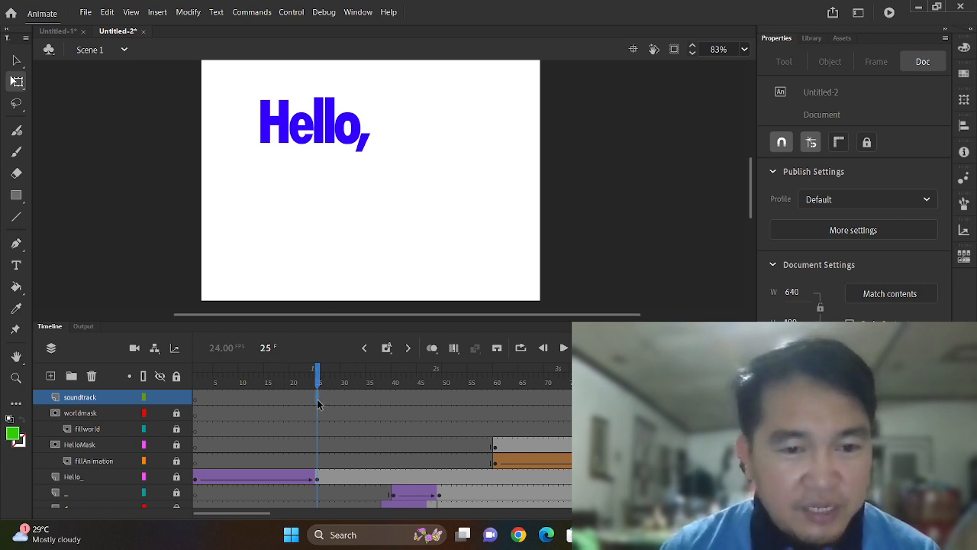
{"action": "left_click", "coordinate": [317, 404]}
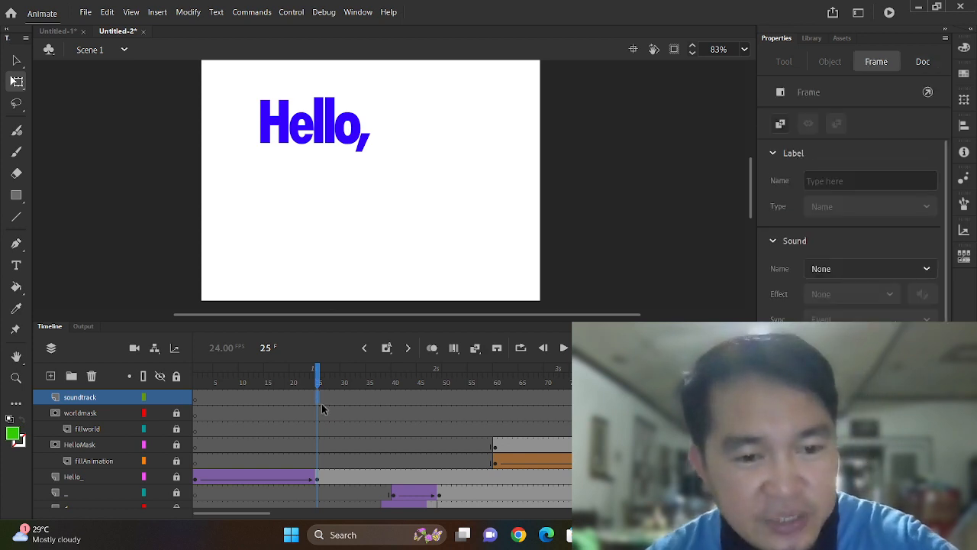
{"action": "key", "text": "F6"}
{"action": "left_click", "coordinate": [341, 406]}
{"action": "left_click", "coordinate": [322, 405]}
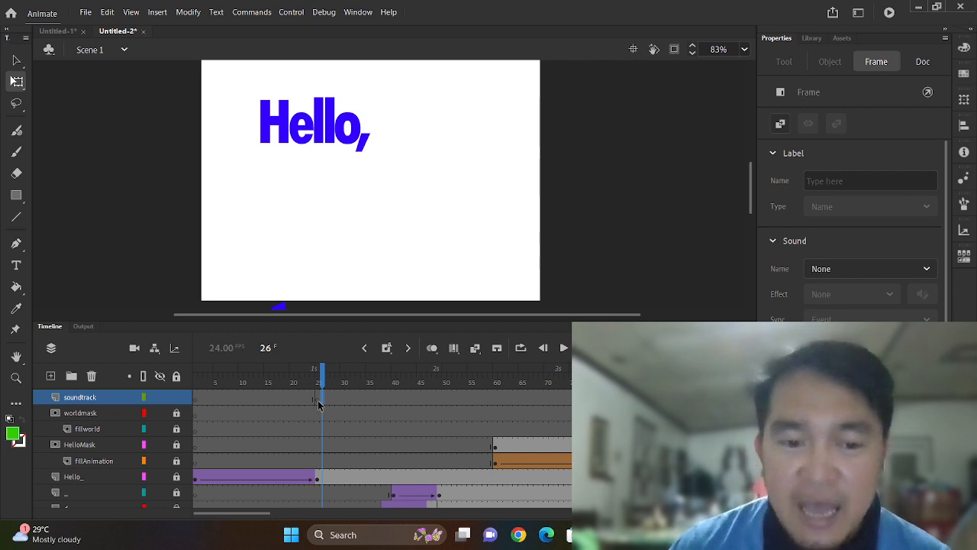
{"action": "left_click", "coordinate": [318, 405]}
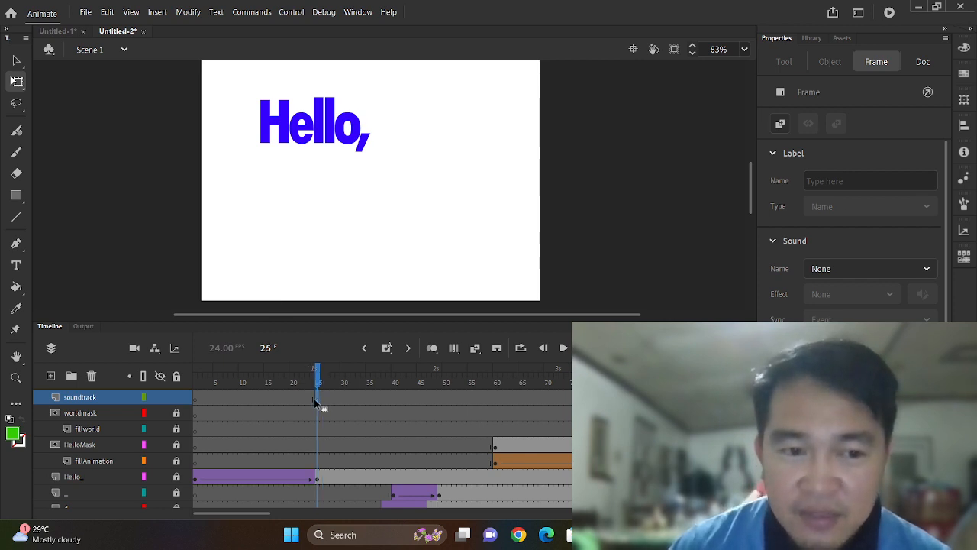
Remove the trial keyframe at frame 25 from the soundtrack layer
{"action": "left_click", "coordinate": [196, 401]}
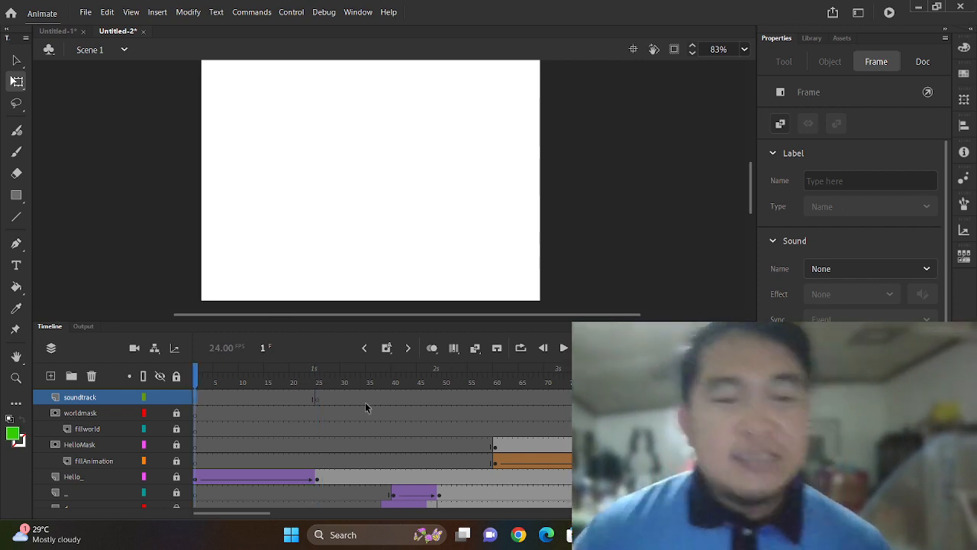
{"action": "left_click", "coordinate": [333, 401]}
{"action": "left_click_drag", "start_coordinate": [332, 401], "coordinate": [309, 402]}
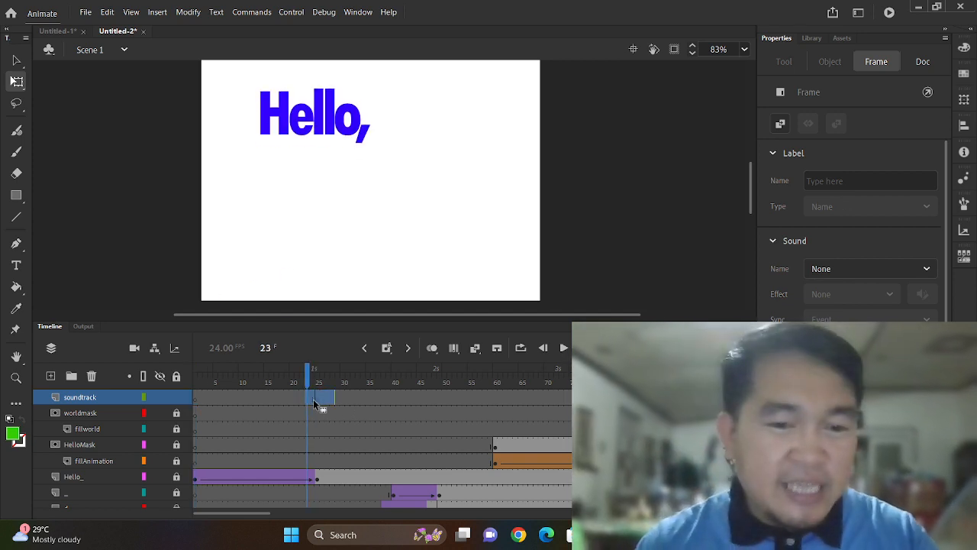
{"action": "left_click", "coordinate": [196, 398]}
{"action": "left_click", "coordinate": [212, 400]}
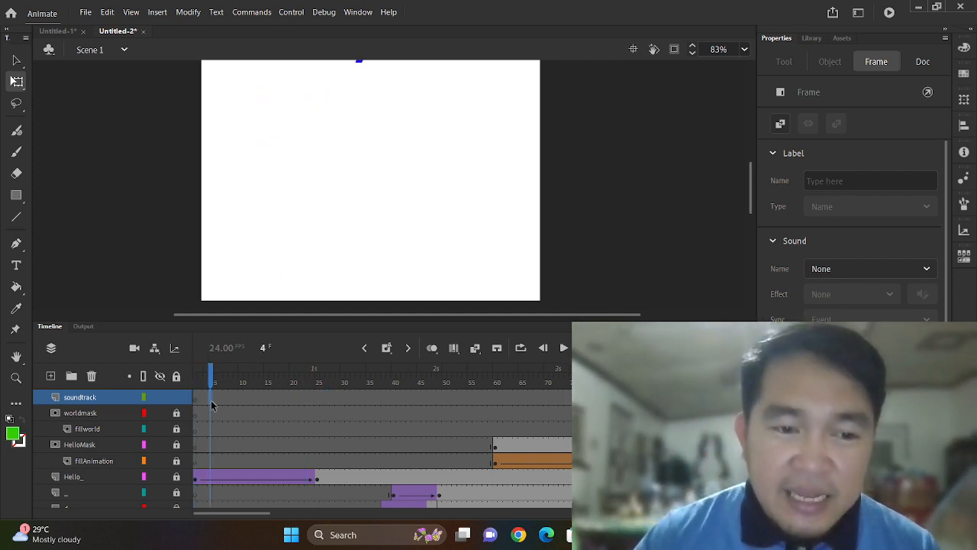
Go to frame 1 of the soundtrack layer and import the BossImLate MP3 from Downloads > Video into the library
{"action": "left_click", "coordinate": [196, 400]}
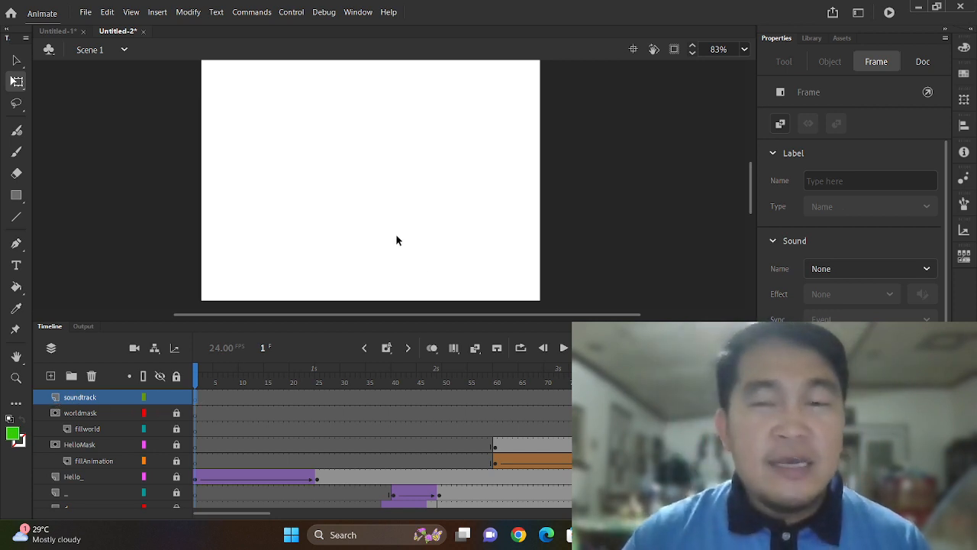
{"action": "left_click", "coordinate": [86, 13]}
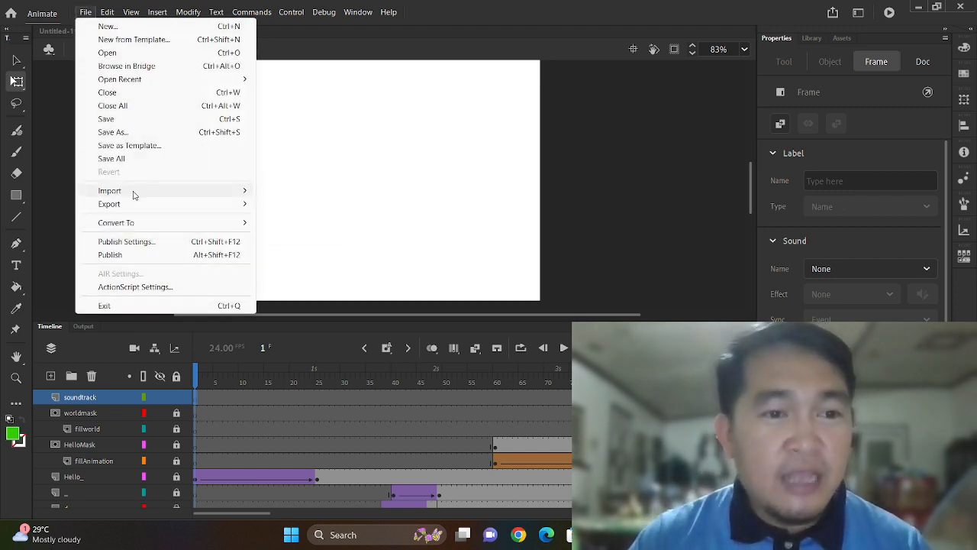
{"action": "mouse_move", "coordinate": [206, 195]}
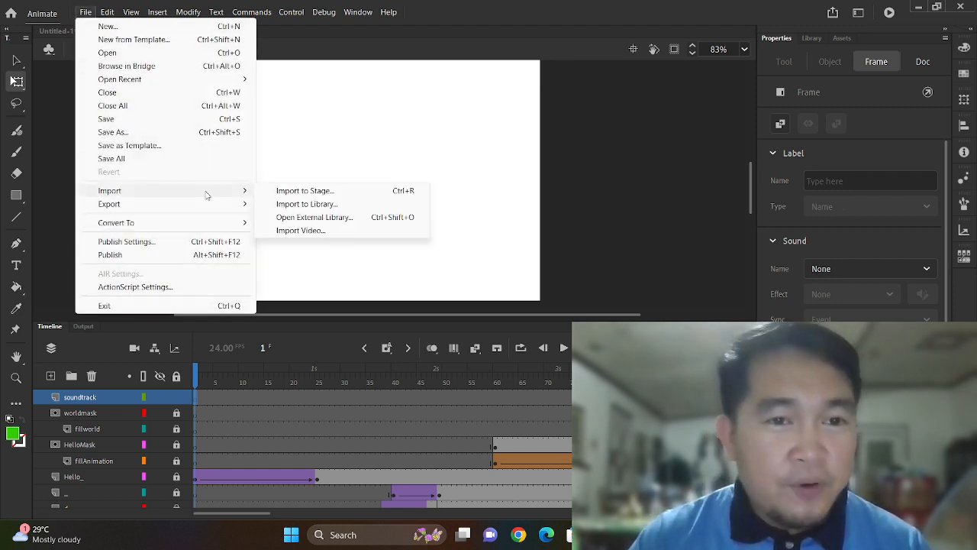
{"action": "left_click", "coordinate": [333, 205]}
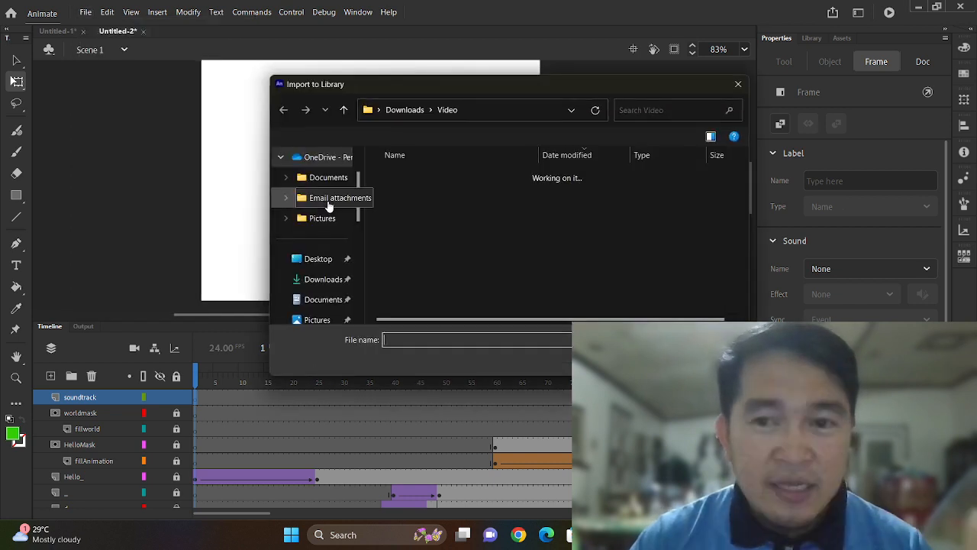
{"action": "left_click_drag", "start_coordinate": [453, 84], "coordinate": [384, 86]}
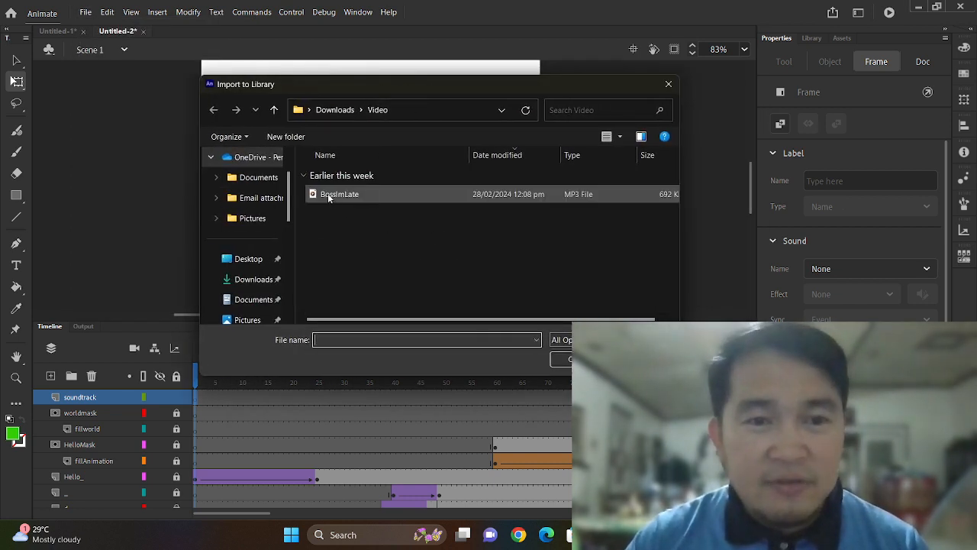
{"action": "left_click", "coordinate": [330, 195]}
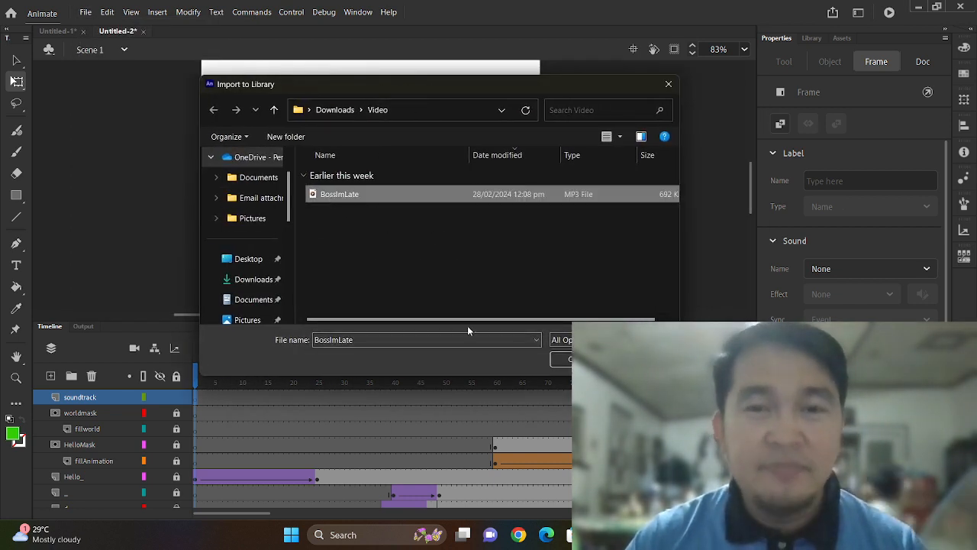
{"action": "left_click", "coordinate": [565, 360]}
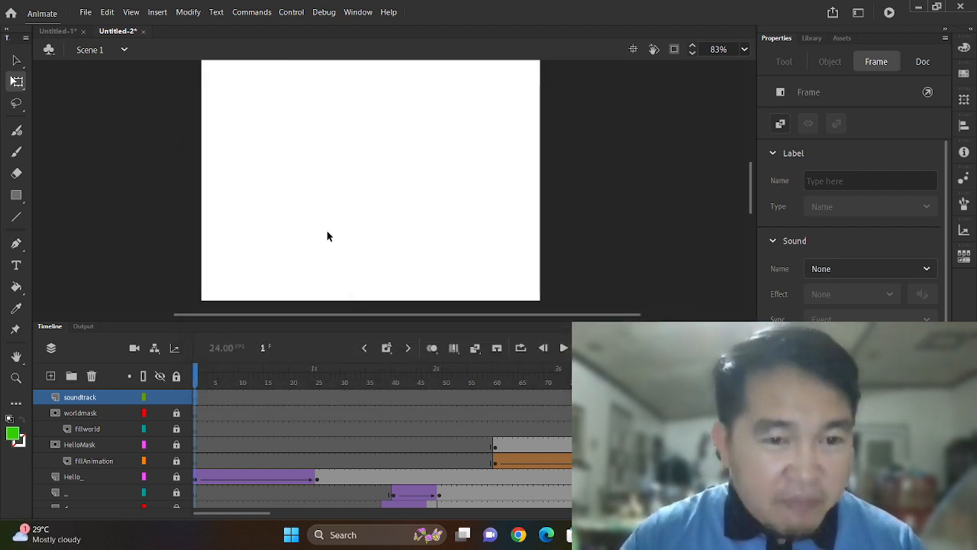
Place BossImLate.mp3 from the library onto the stage at frame 1 of the soundtrack layer
{"action": "left_click", "coordinate": [810, 38]}
{"action": "left_click", "coordinate": [809, 197]}
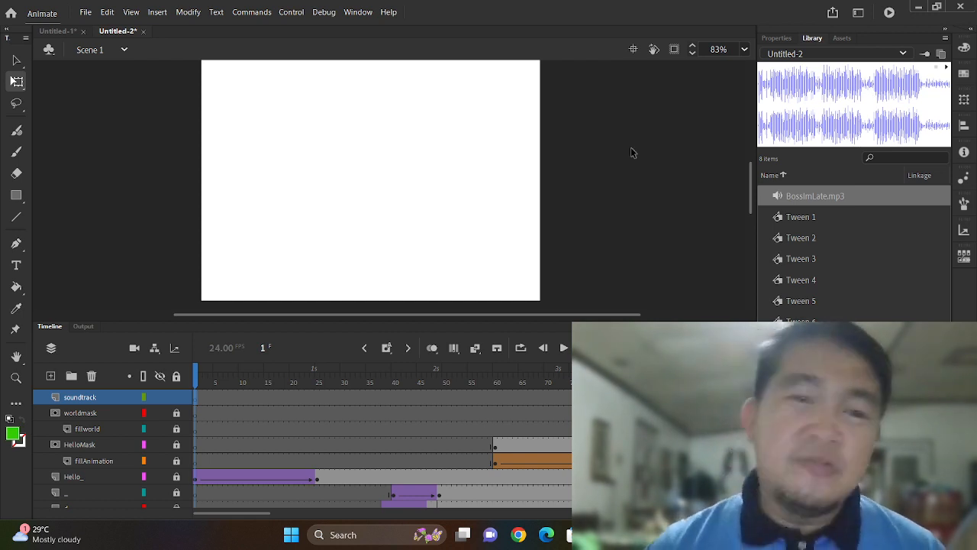
{"action": "left_click", "coordinate": [240, 444]}
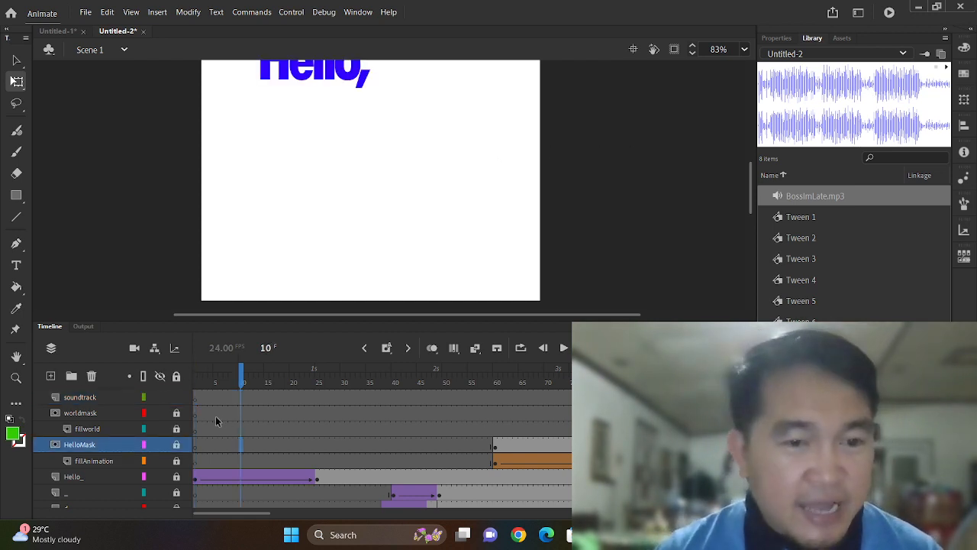
{"action": "left_click", "coordinate": [197, 401]}
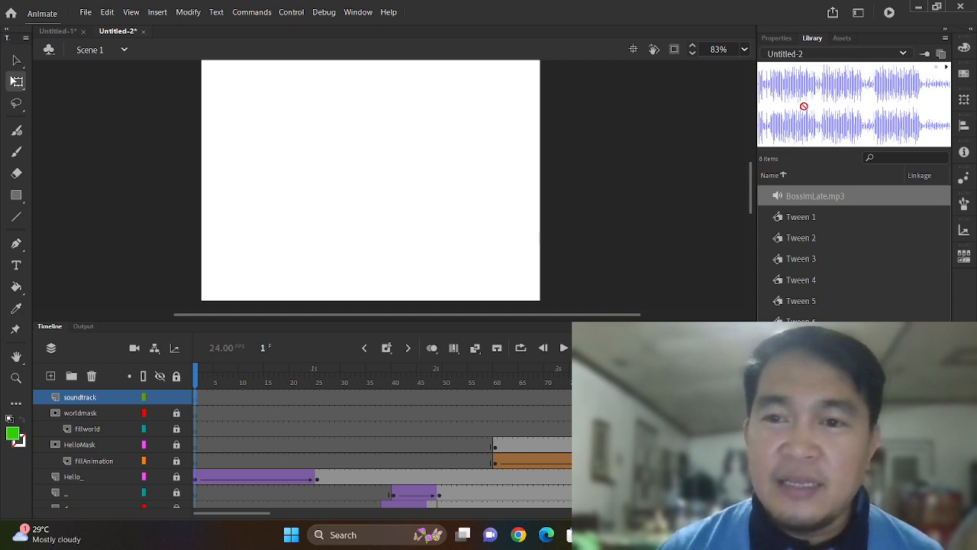
{"action": "left_click_drag", "start_coordinate": [621, 116], "coordinate": [384, 167]}
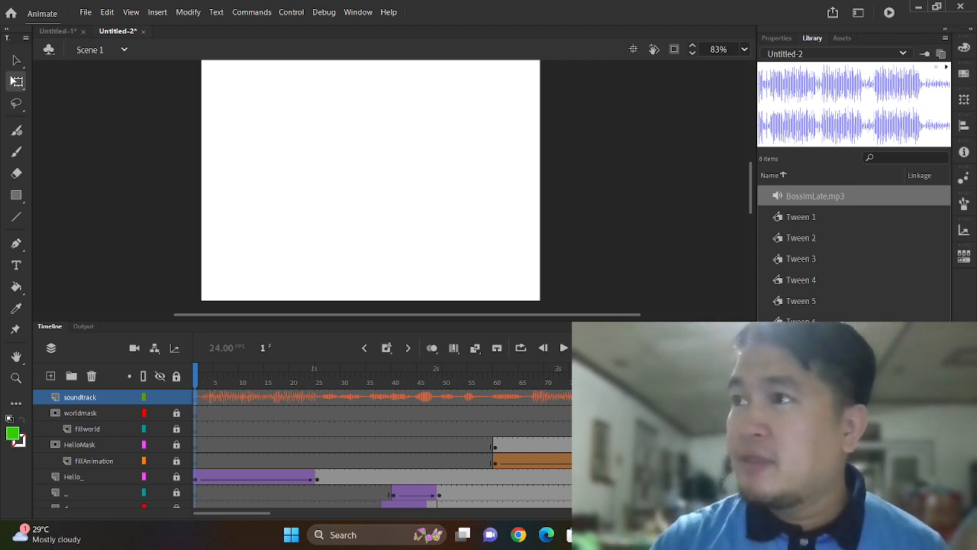
Select the sound frames on the soundtrack layer and choose Stream as the sync mode for BossImLate.mp3
{"action": "left_click", "coordinate": [243, 398]}
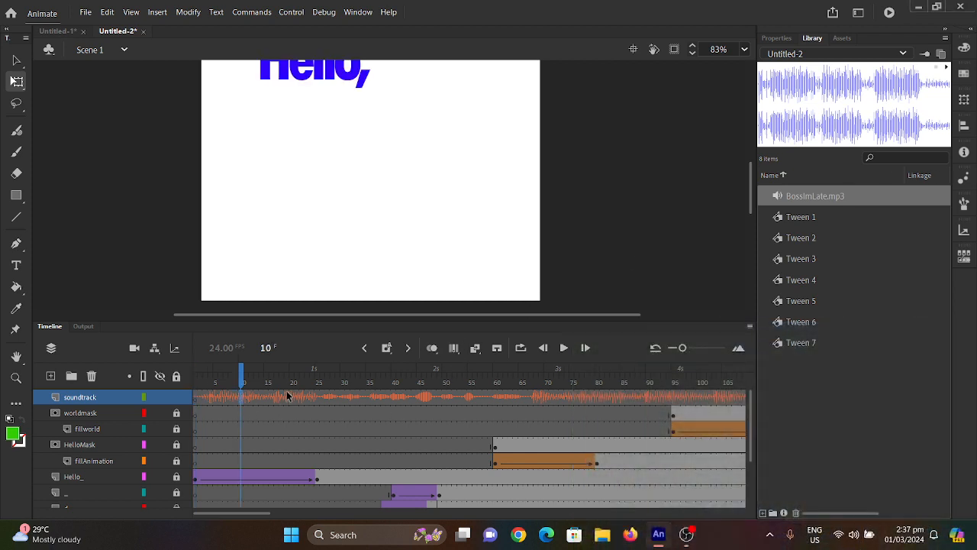
{"action": "left_click_drag", "start_coordinate": [245, 385], "coordinate": [199, 391]}
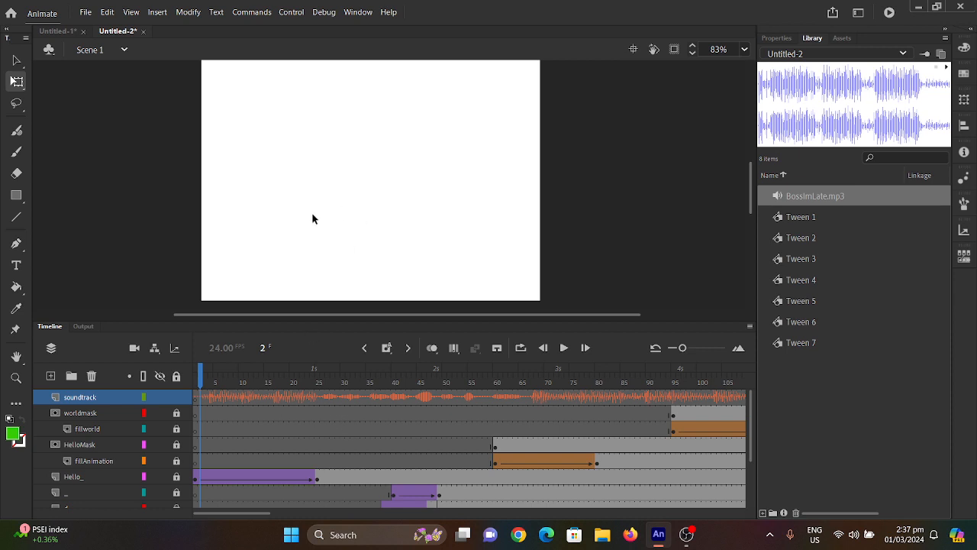
{"action": "left_click", "coordinate": [279, 399]}
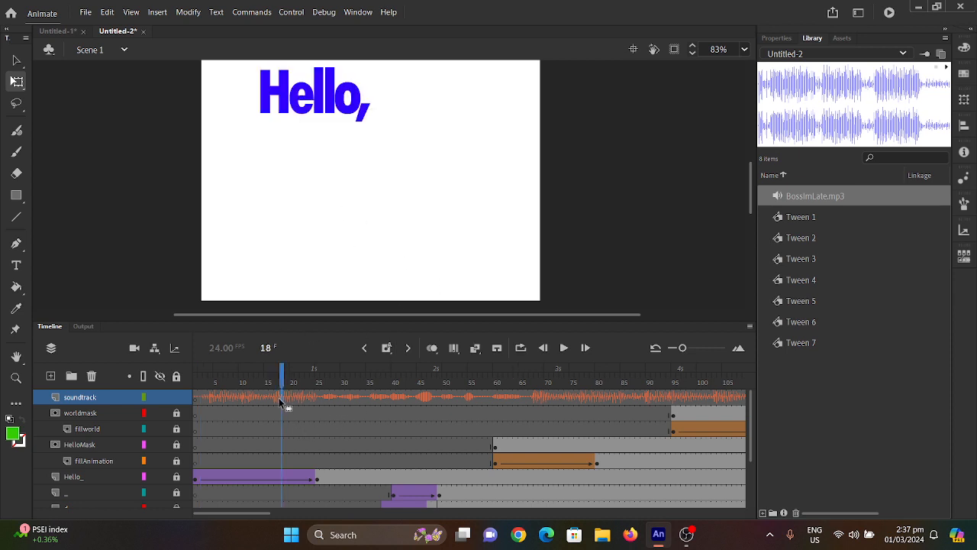
{"action": "left_click", "coordinate": [322, 399]}
{"action": "left_click", "coordinate": [267, 398]}
{"action": "left_click", "coordinate": [286, 399]}
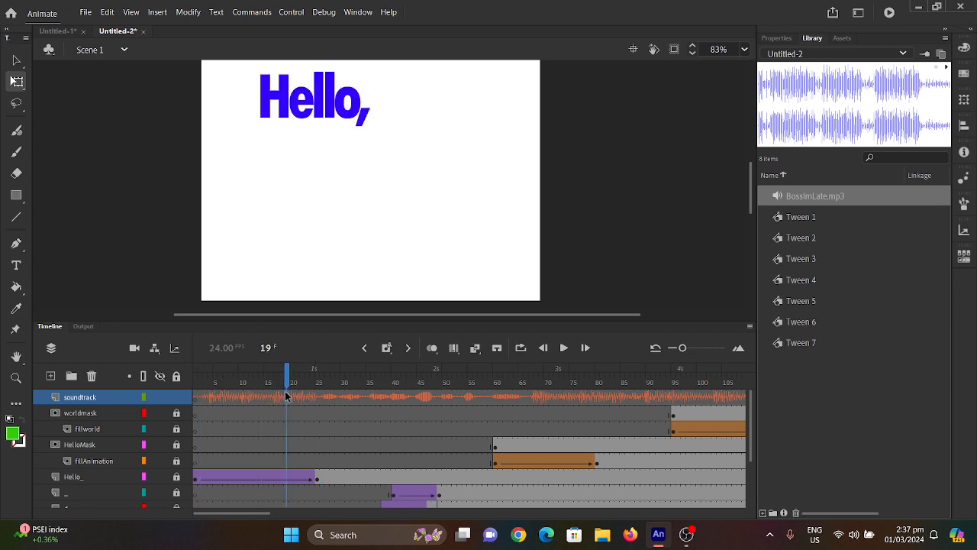
{"action": "left_click", "coordinate": [782, 41]}
{"action": "left_click", "coordinate": [818, 320]}
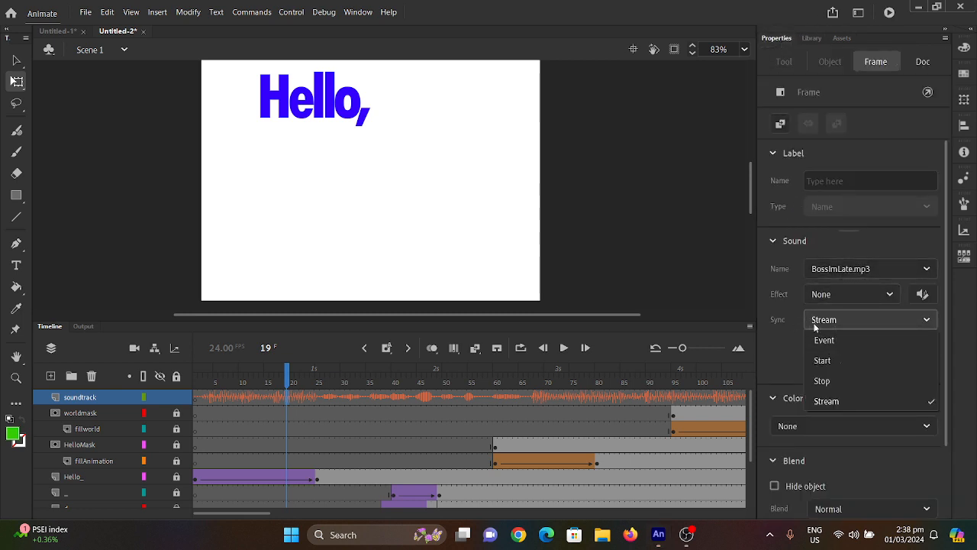
{"action": "left_click", "coordinate": [840, 402]}
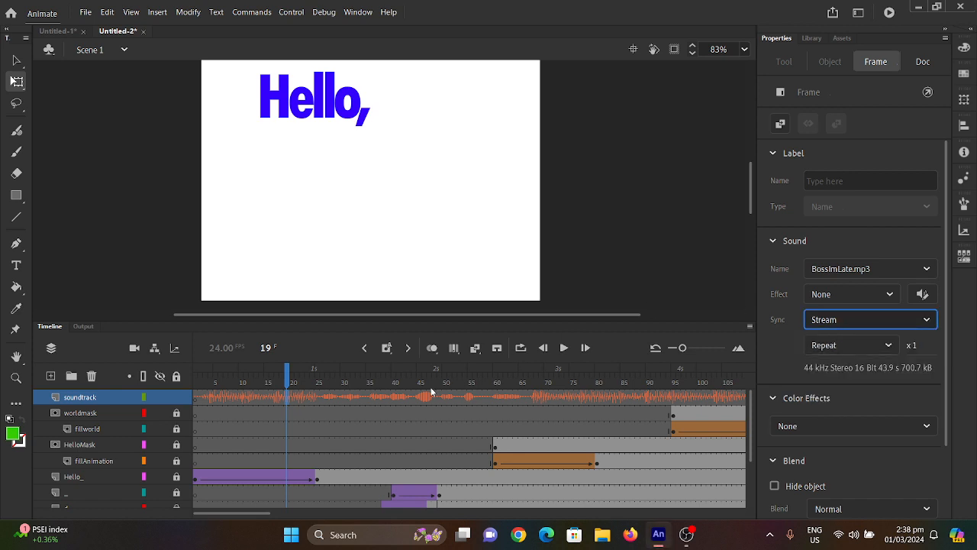
Scrub the timeline and play it through to frame 70 to check how the streamed sound follows the text animation
{"action": "left_click_drag", "start_coordinate": [288, 384], "coordinate": [382, 375]}
{"action": "left_click_drag", "start_coordinate": [292, 382], "coordinate": [241, 380]}
{"action": "key", "text": "Return"}
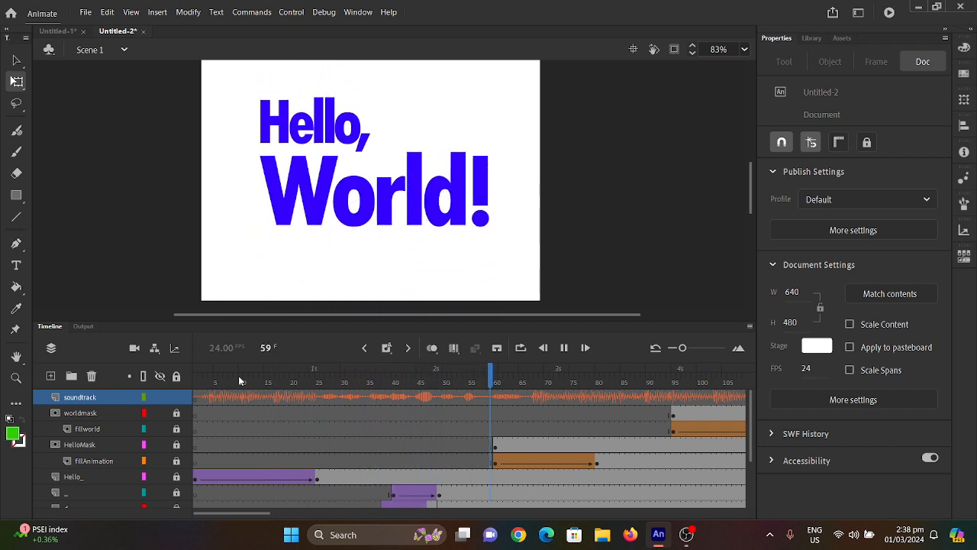
{"action": "key", "text": "Return"}
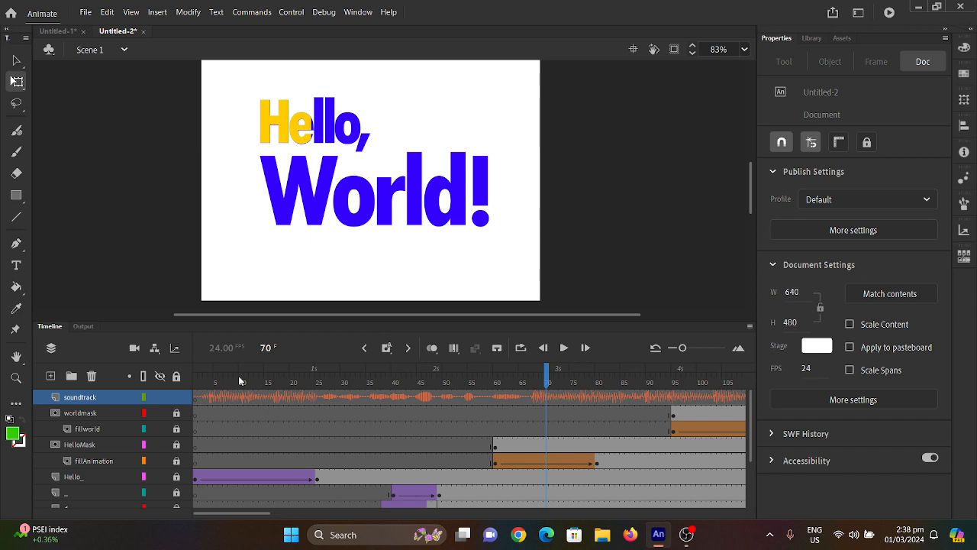
Select the soundtrack layer's sound at frame 36 and change its sync mode to Event
{"action": "left_click", "coordinate": [373, 376]}
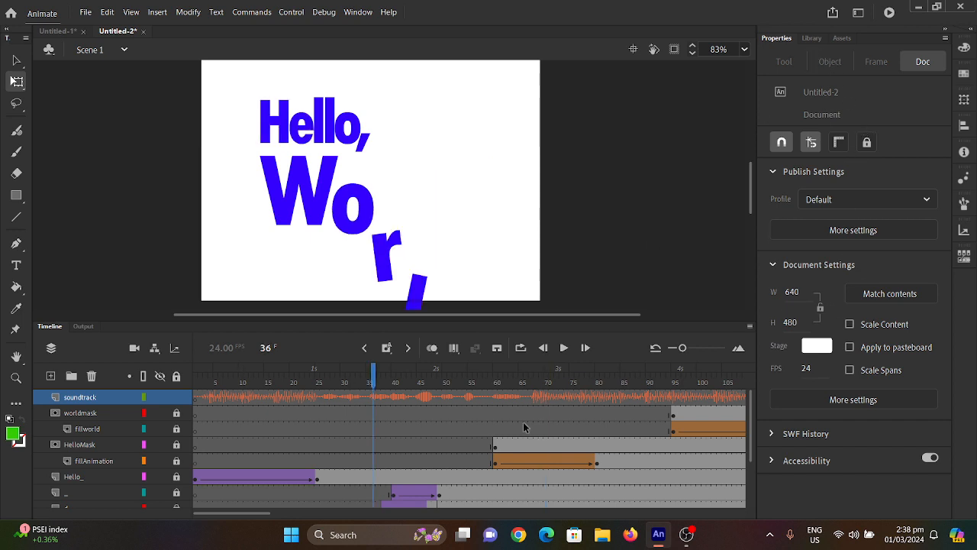
{"action": "left_click", "coordinate": [374, 396]}
{"action": "left_click", "coordinate": [836, 319]}
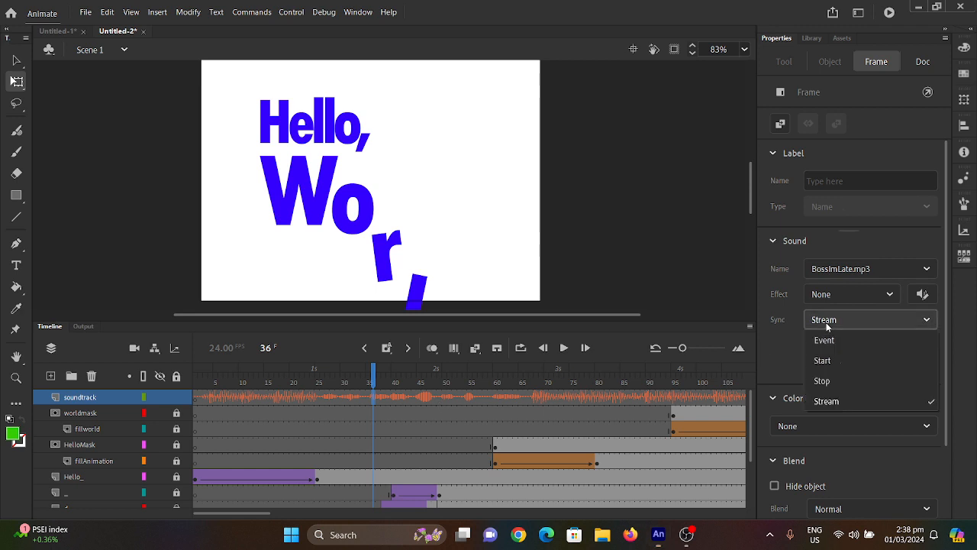
{"action": "left_click", "coordinate": [832, 338]}
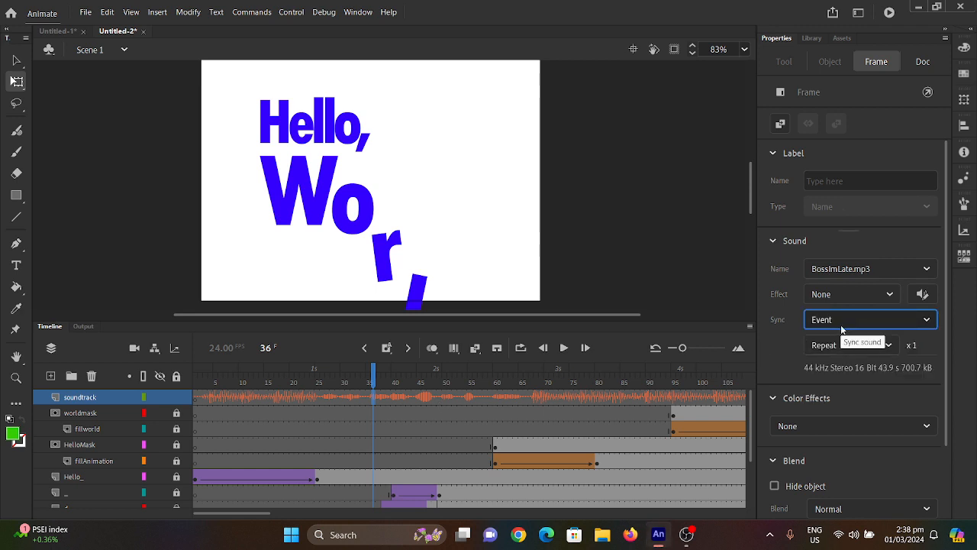
{"action": "left_click", "coordinate": [353, 400]}
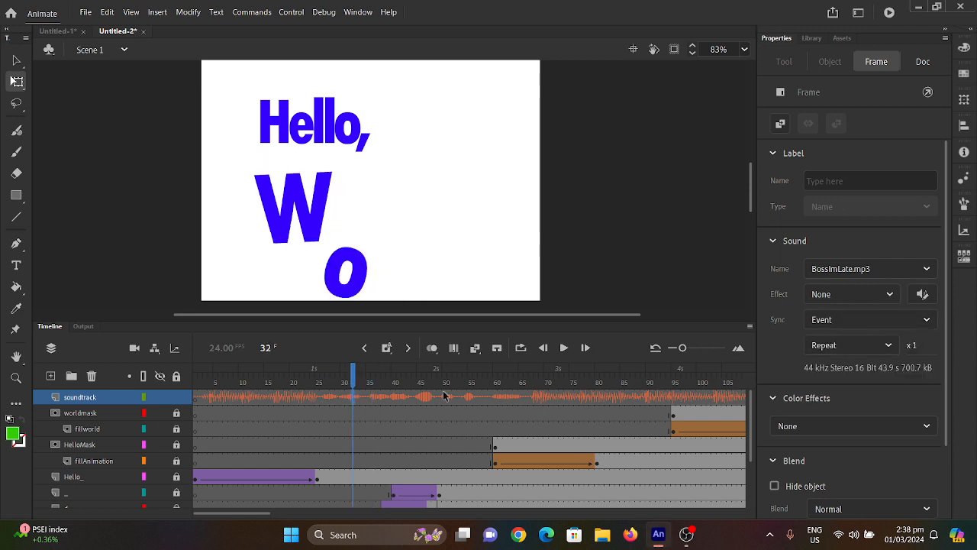
Play the timeline from frame 31 and again from frame 33 to check how the Event-synced sound behaves mid-animation
{"action": "left_click", "coordinate": [415, 397]}
{"action": "left_click", "coordinate": [357, 399]}
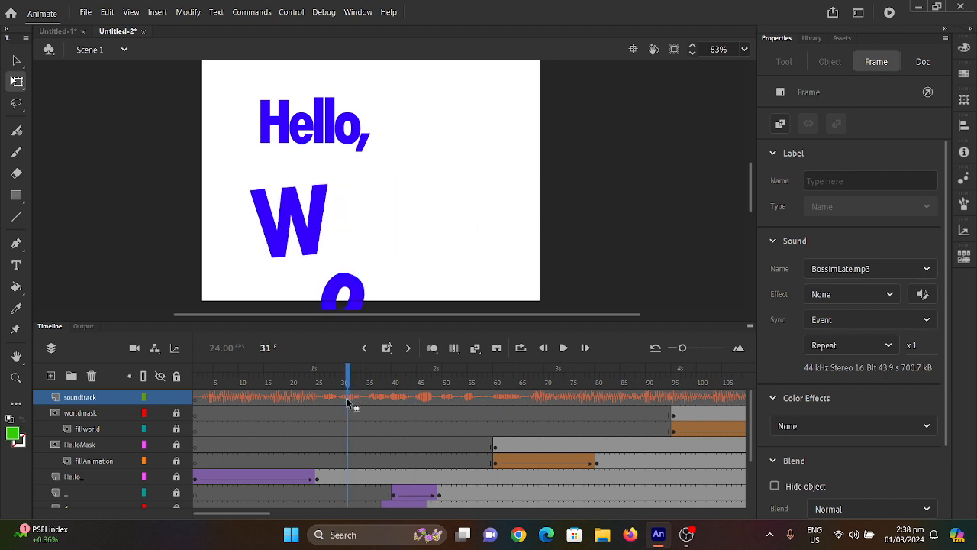
{"action": "key", "text": "Return"}
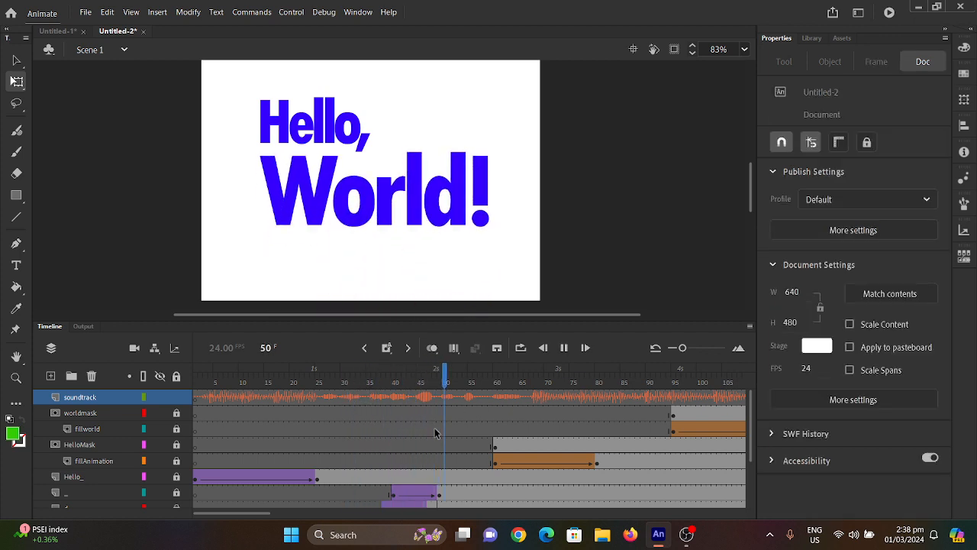
{"action": "key", "text": "Return"}
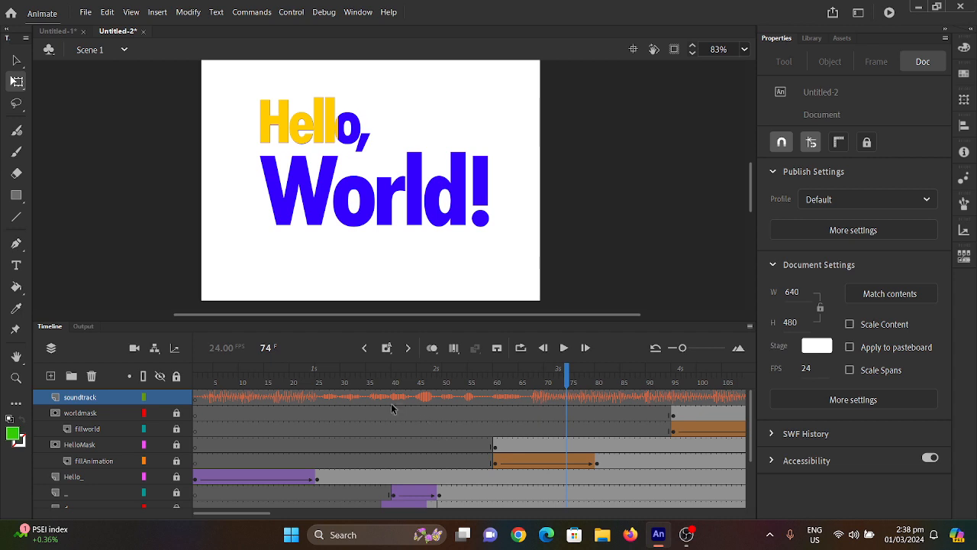
{"action": "left_click", "coordinate": [360, 397]}
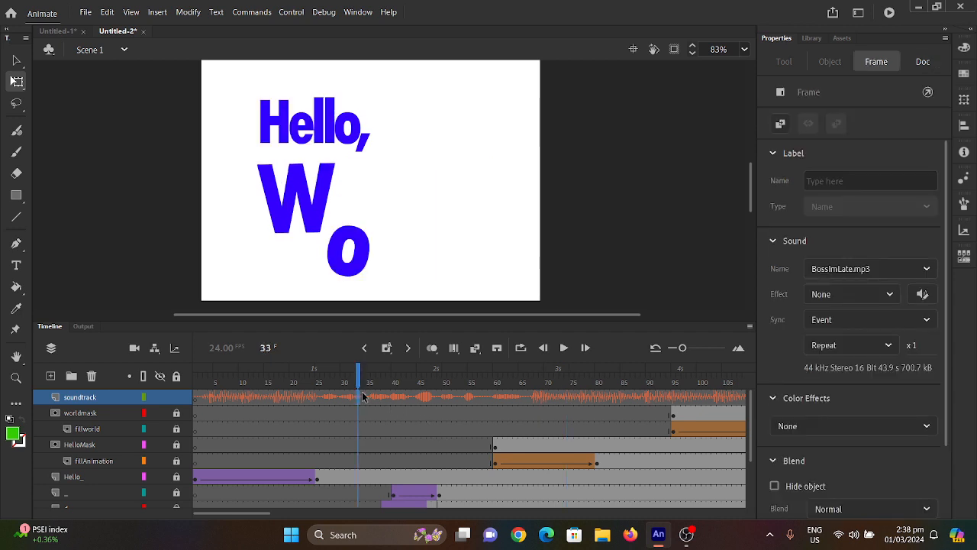
{"action": "key", "text": "Return"}
{"action": "key", "text": "Return"}
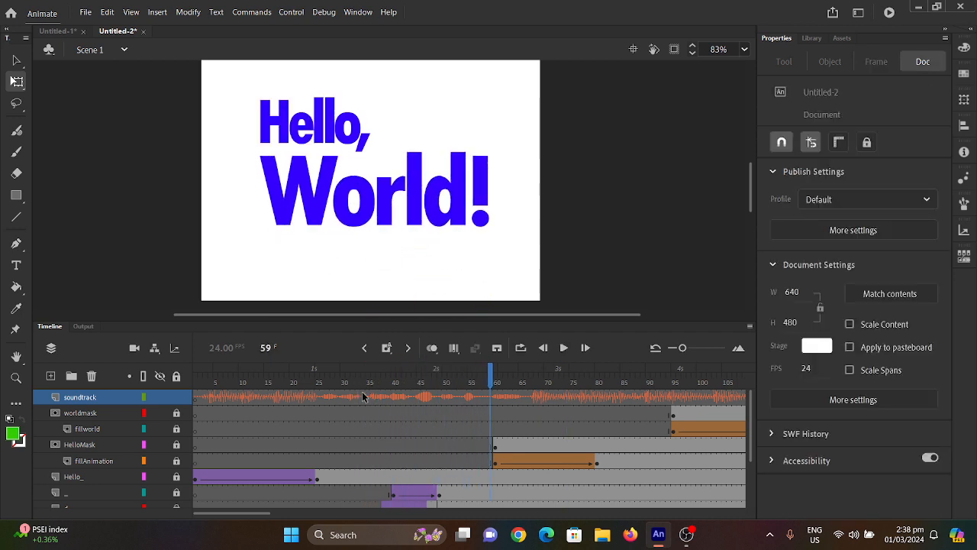
Play the animation from frame 1 with the Event sync mode, pausing and resuming it to check the sound
{"action": "left_click", "coordinate": [198, 397]}
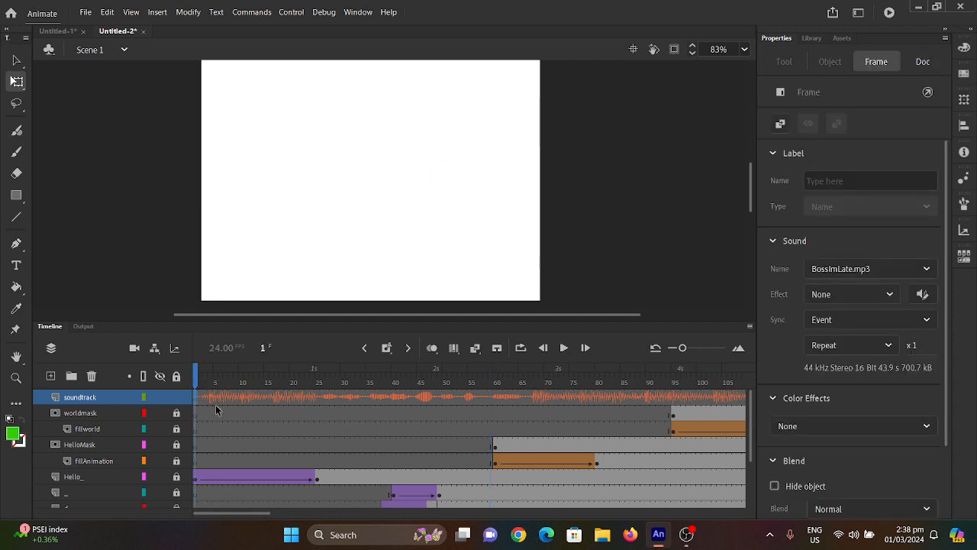
{"action": "key", "text": "Return"}
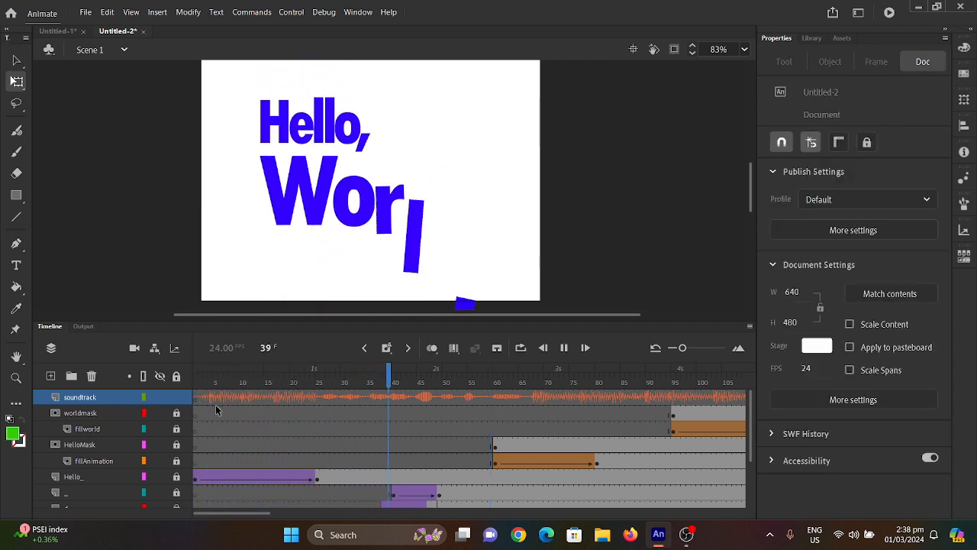
{"action": "key", "text": "Return"}
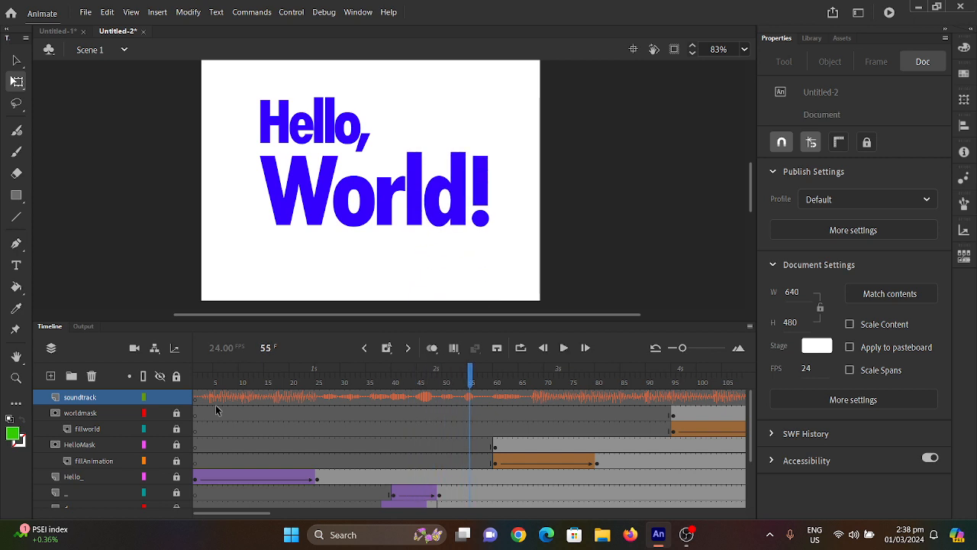
{"action": "key", "text": "Return"}
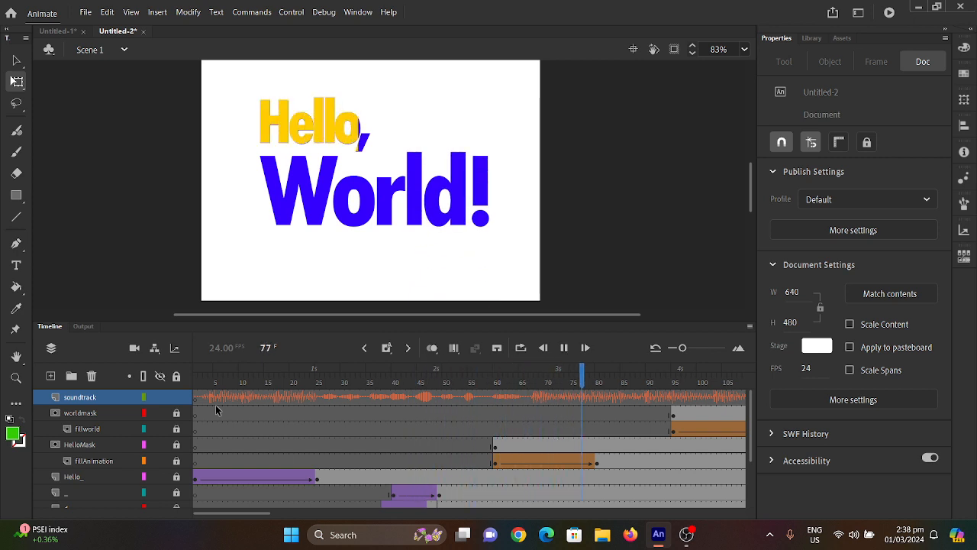
{"action": "key", "text": "Return"}
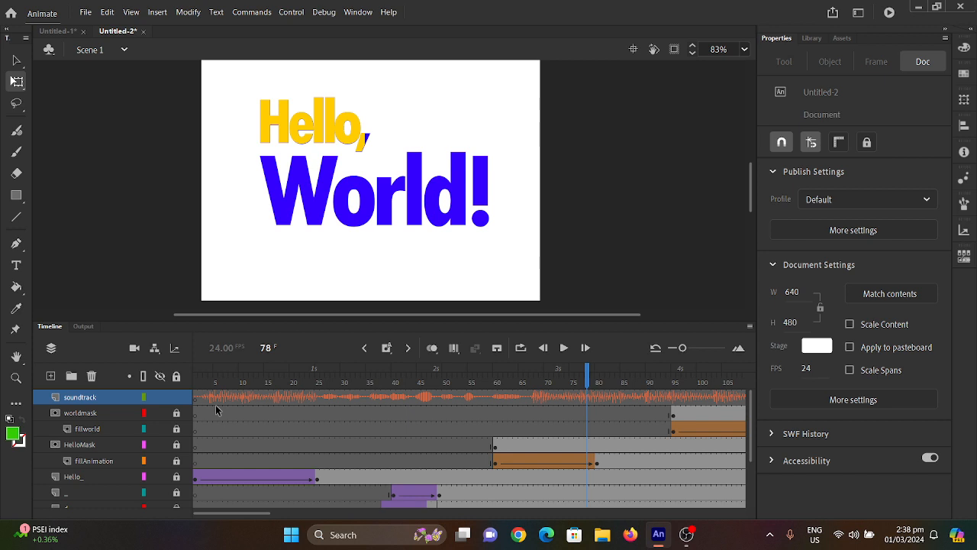
Select the soundtrack layer's sound at frame 45 and set its sync mode back to Stream
{"action": "left_click", "coordinate": [420, 400]}
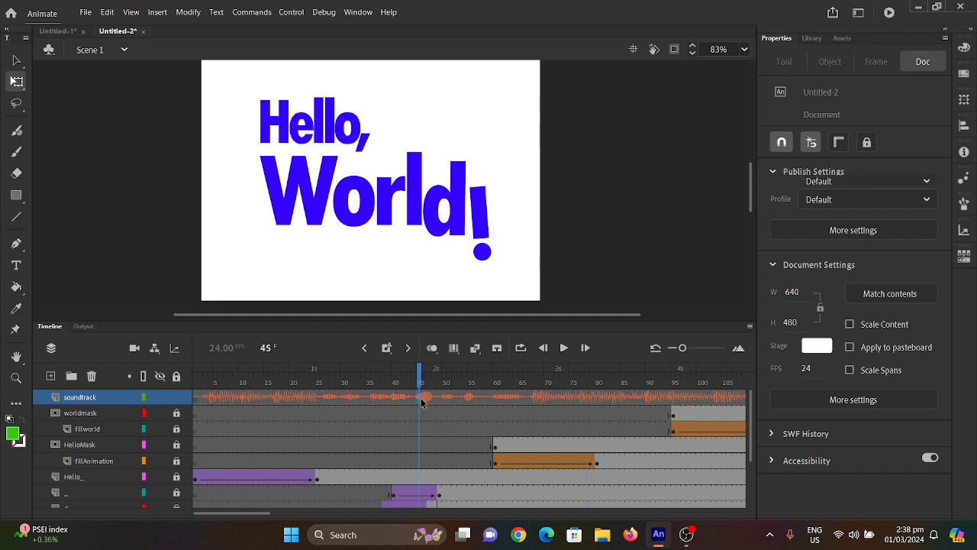
{"action": "left_click", "coordinate": [827, 322]}
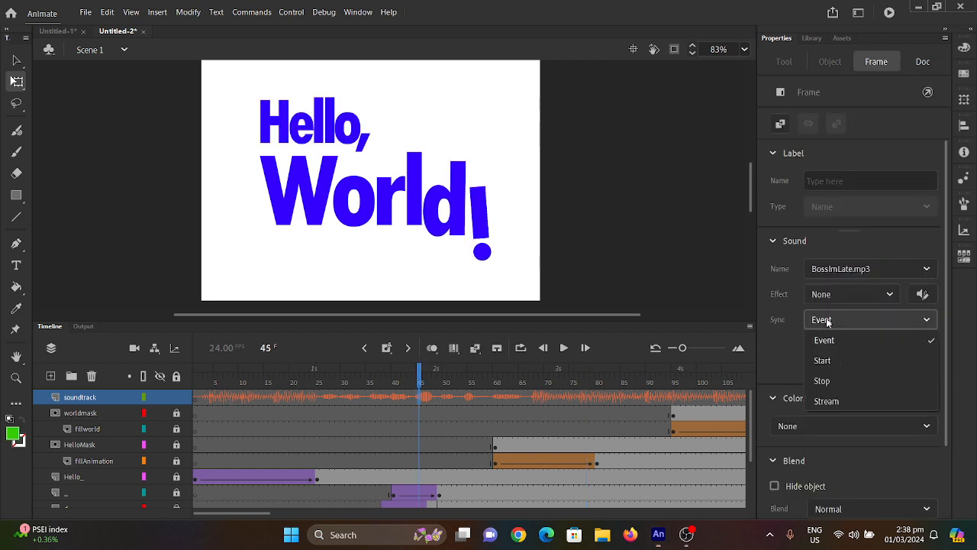
{"action": "left_click", "coordinate": [826, 400]}
Play the animation from frame 45, pausing and resuming it to check that the streamed sound follows the timeline
{"action": "key", "text": "Return"}
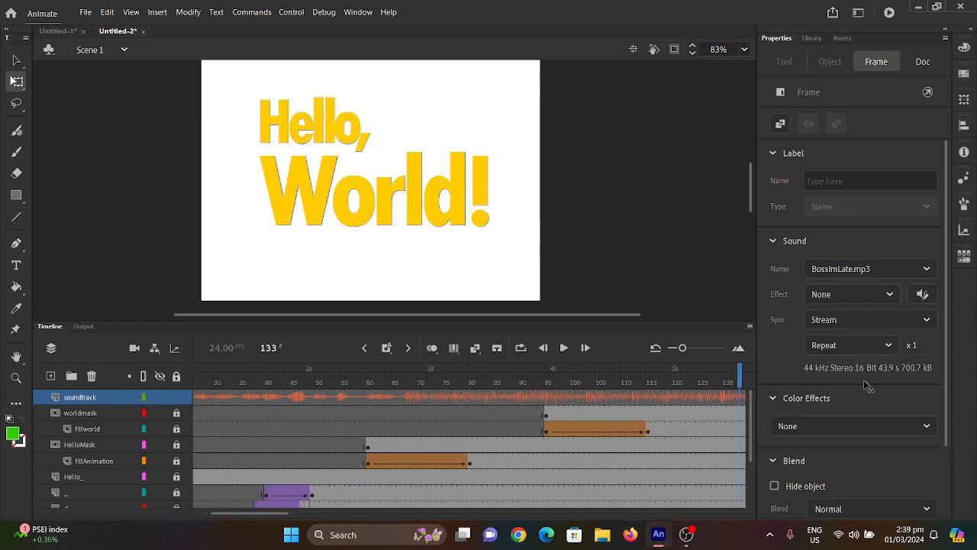
{"action": "left_click_drag", "start_coordinate": [866, 386], "coordinate": [471, 390]}
{"action": "key", "text": "Return"}
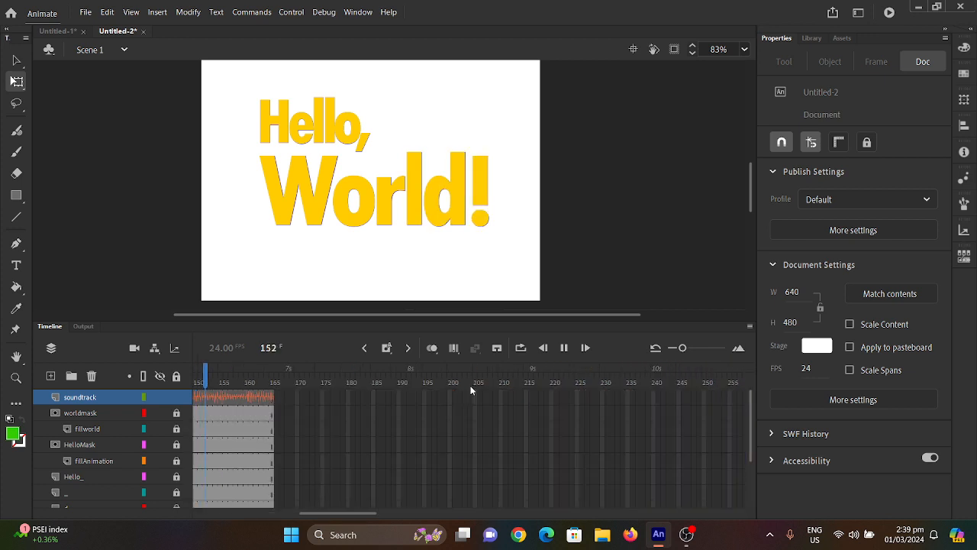
{"action": "key", "text": "Return"}
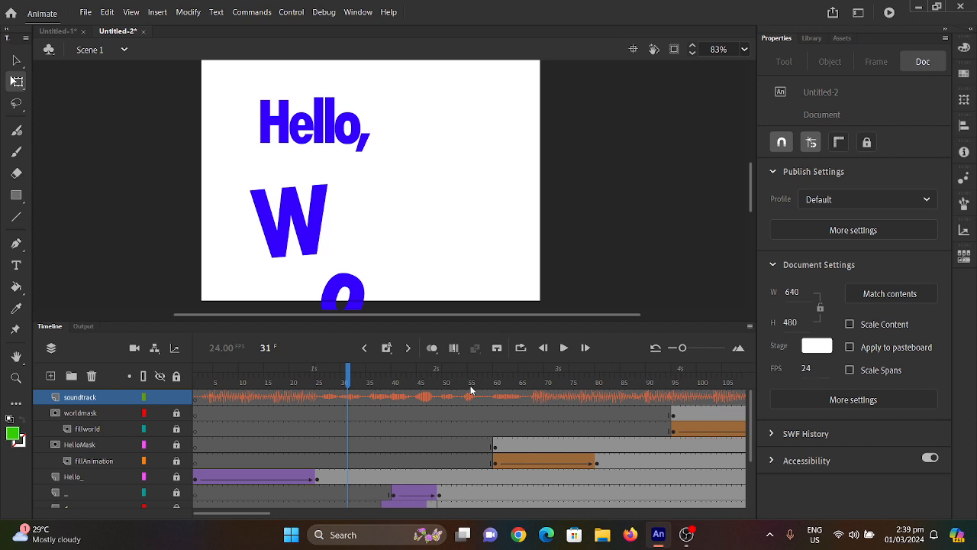
Start a new Character Animation document and choose the Full HD preset of 1920 x 1080
{"action": "left_click", "coordinate": [84, 13]}
{"action": "left_click", "coordinate": [106, 27]}
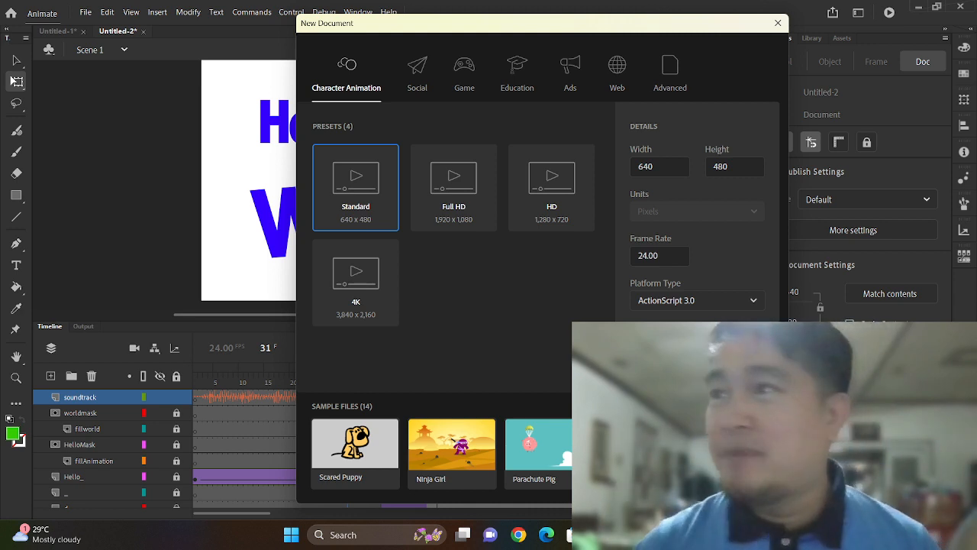
{"action": "left_click", "coordinate": [455, 195]}
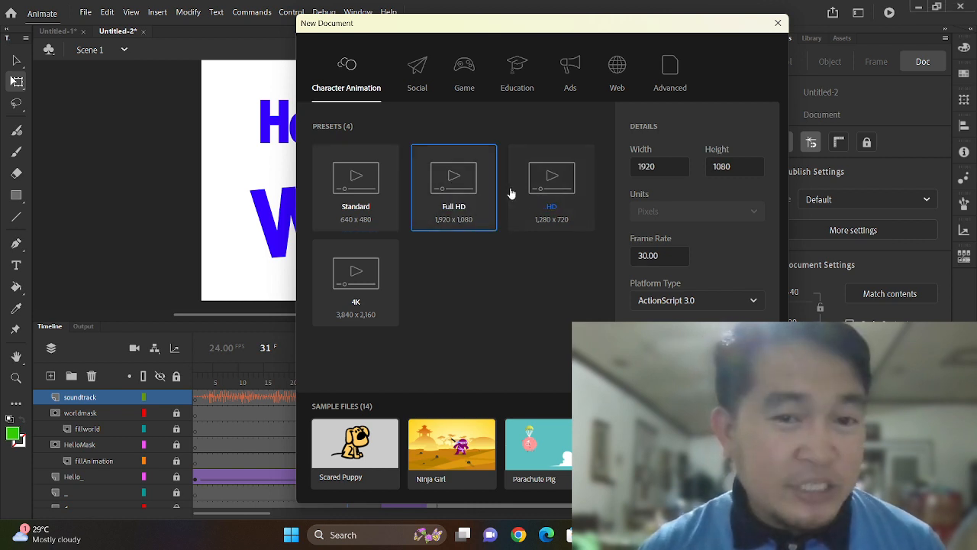
{"action": "double_click", "coordinate": [663, 165]}
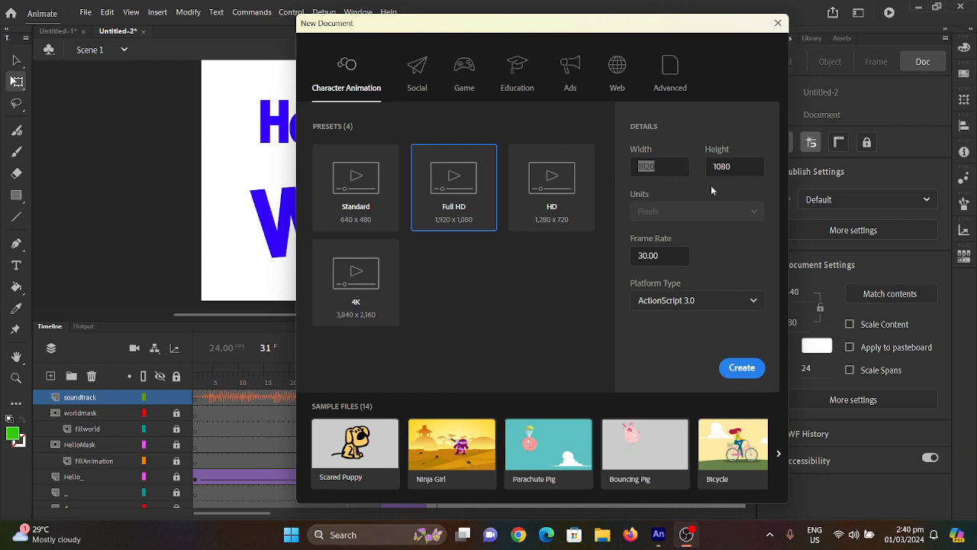
{"action": "double_click", "coordinate": [742, 168]}
{"action": "left_click", "coordinate": [667, 169]}
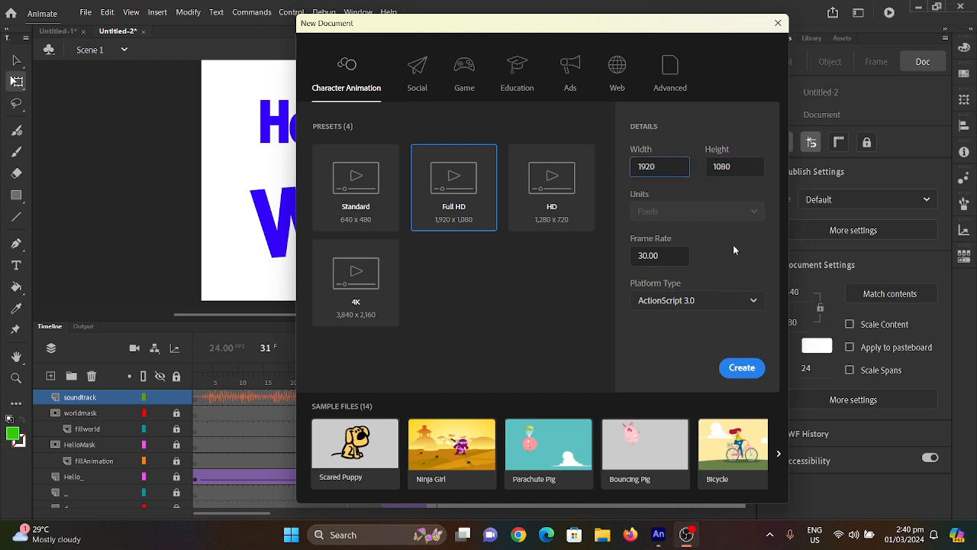
Create the Full HD ActionScript 3.0 document at 30 fps and fit its stage in the window
{"action": "double_click", "coordinate": [670, 255]}
{"action": "left_click", "coordinate": [357, 200]}
{"action": "left_click", "coordinate": [453, 187]}
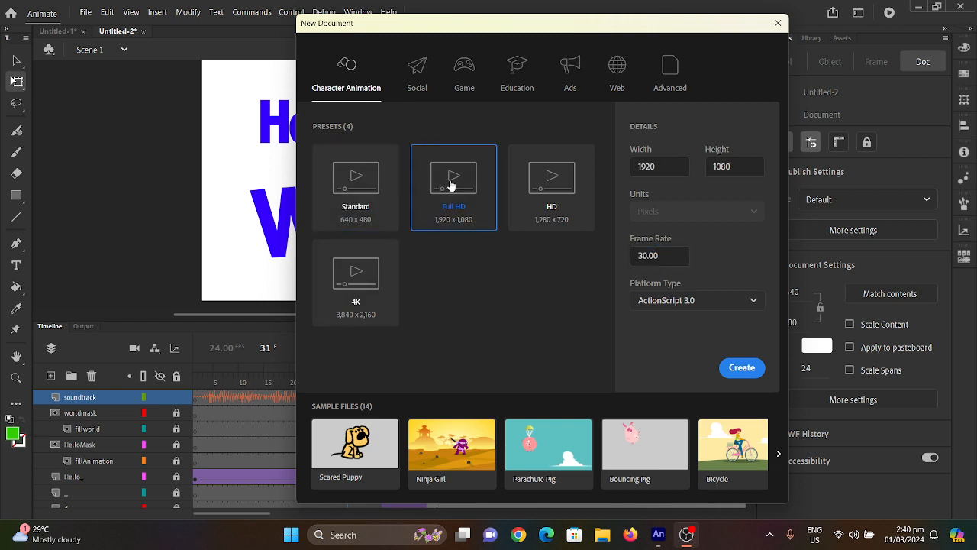
{"action": "double_click", "coordinate": [651, 258]}
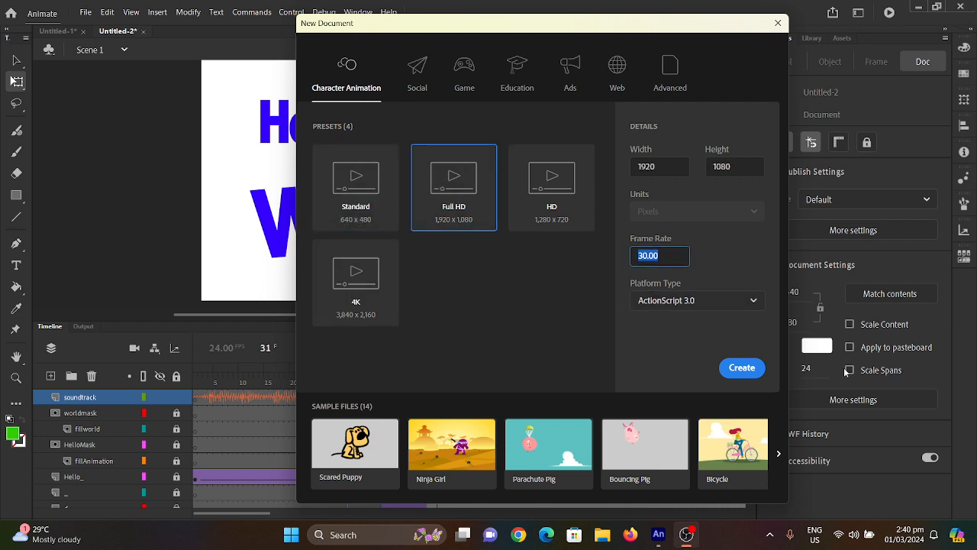
{"action": "left_click", "coordinate": [739, 371]}
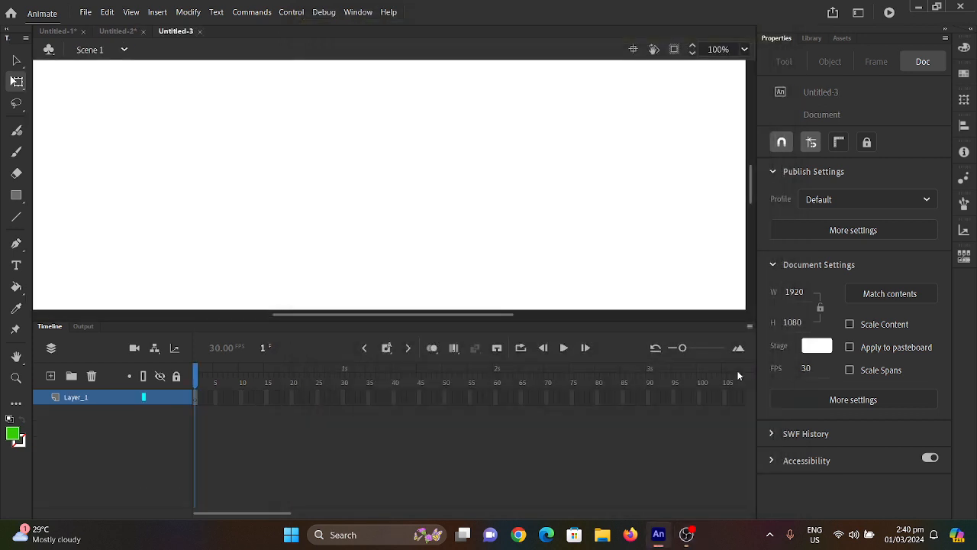
{"action": "left_click", "coordinate": [744, 50]}
{"action": "left_click", "coordinate": [754, 89]}
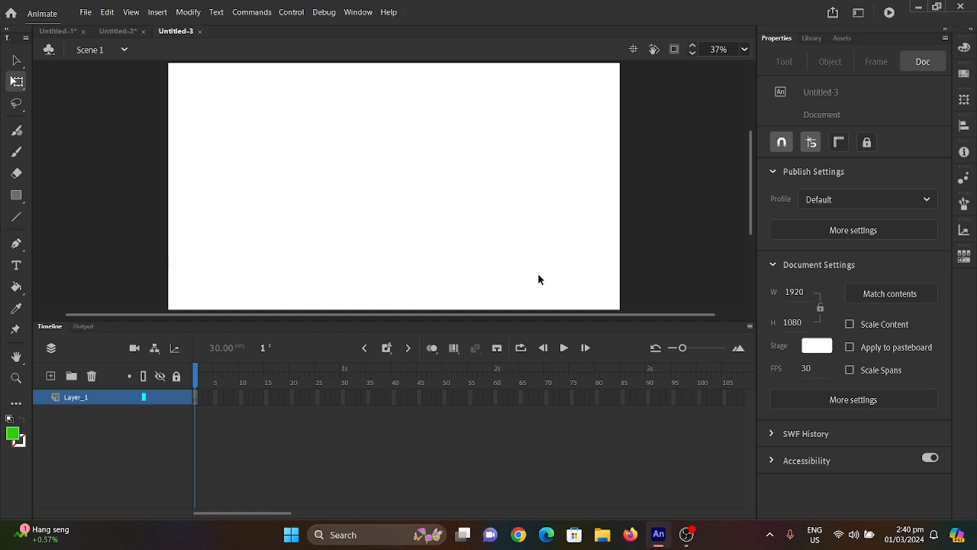
Import BossImLate.mp3 into the new document's library
{"action": "left_click", "coordinate": [812, 37]}
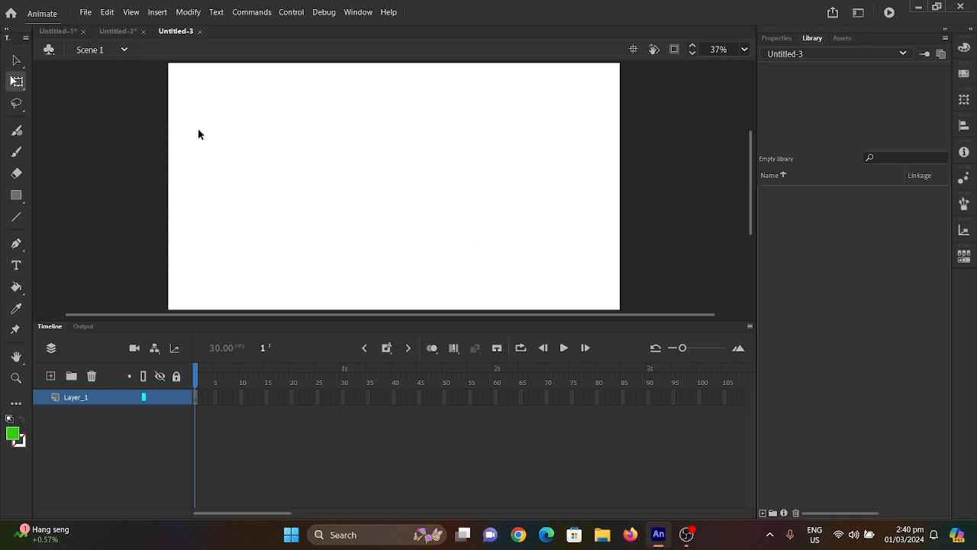
{"action": "left_click", "coordinate": [85, 13]}
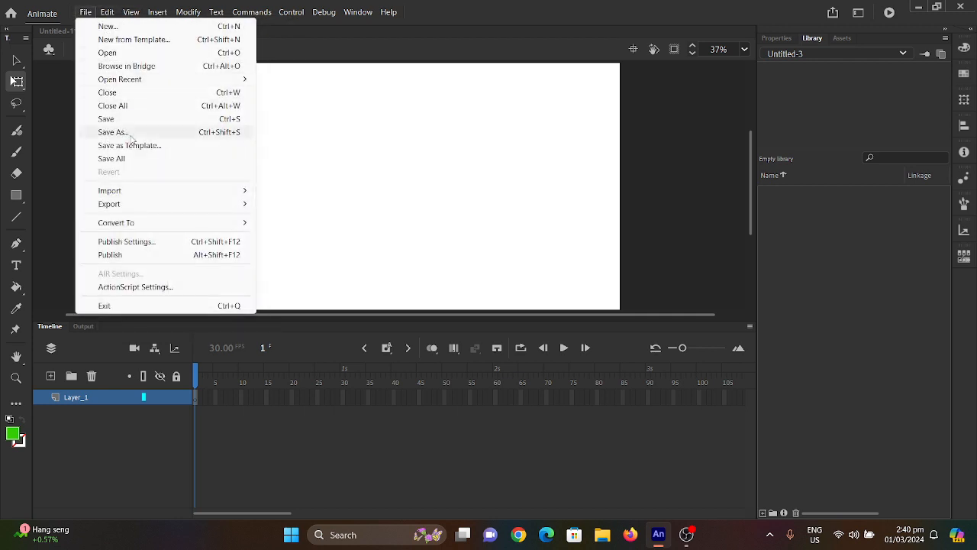
{"action": "mouse_move", "coordinate": [134, 190]}
{"action": "left_click", "coordinate": [292, 207]}
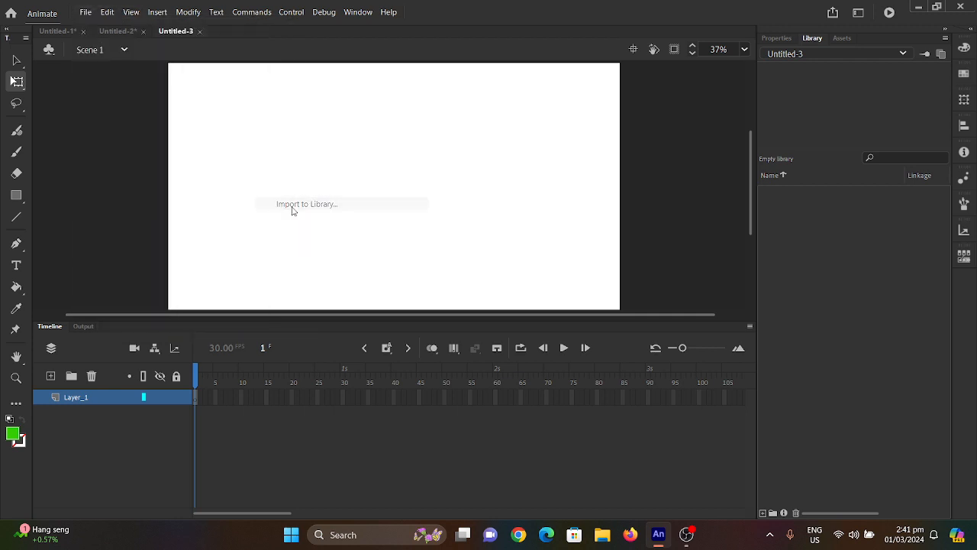
{"action": "left_click", "coordinate": [348, 192]}
{"action": "left_click", "coordinate": [578, 358]}
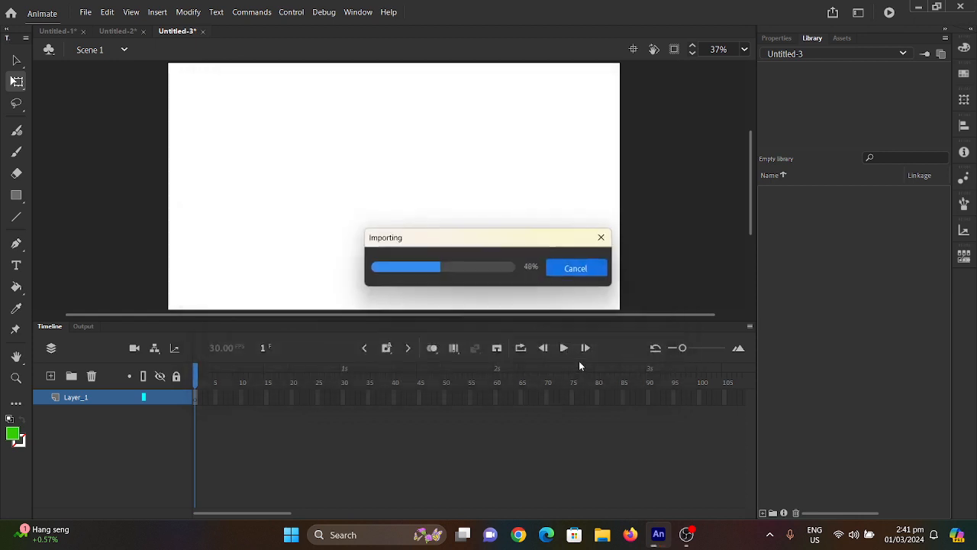
Preview BossImLate.mp3 in the library and stop its playback
{"action": "left_click", "coordinate": [791, 201]}
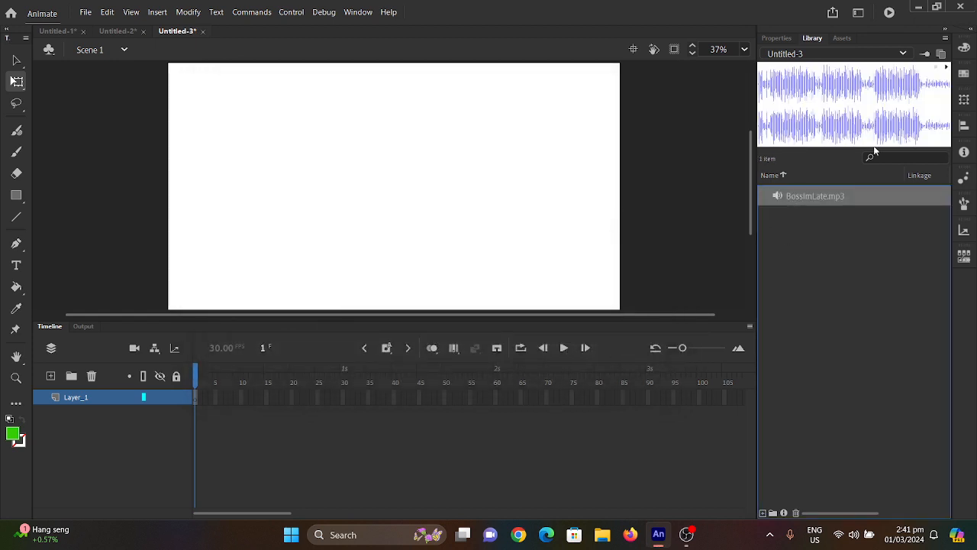
{"action": "left_click", "coordinate": [948, 68]}
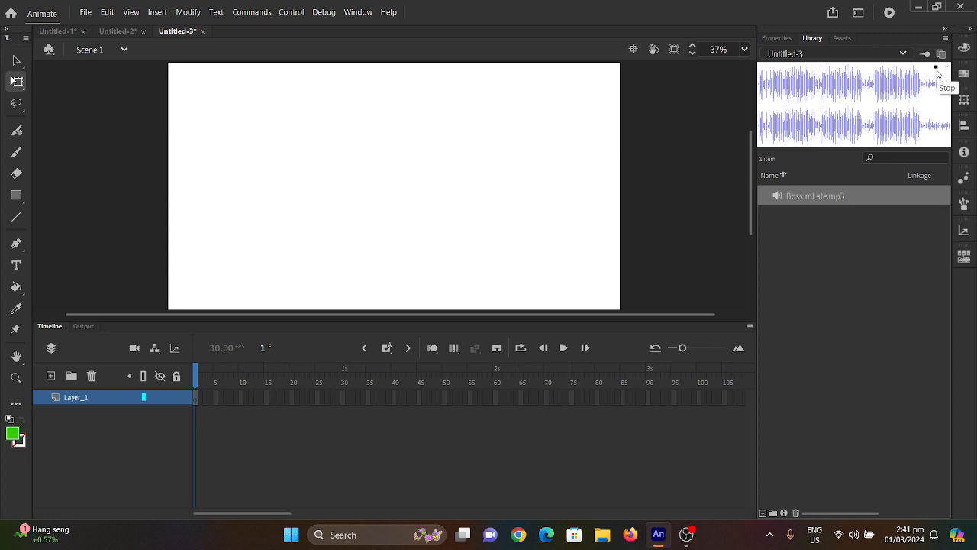
{"action": "left_click", "coordinate": [937, 70]}
Rename Layer_1 to "sound" and place BossImLate.mp3 from the library onto the stage
{"action": "double_click", "coordinate": [81, 397]}
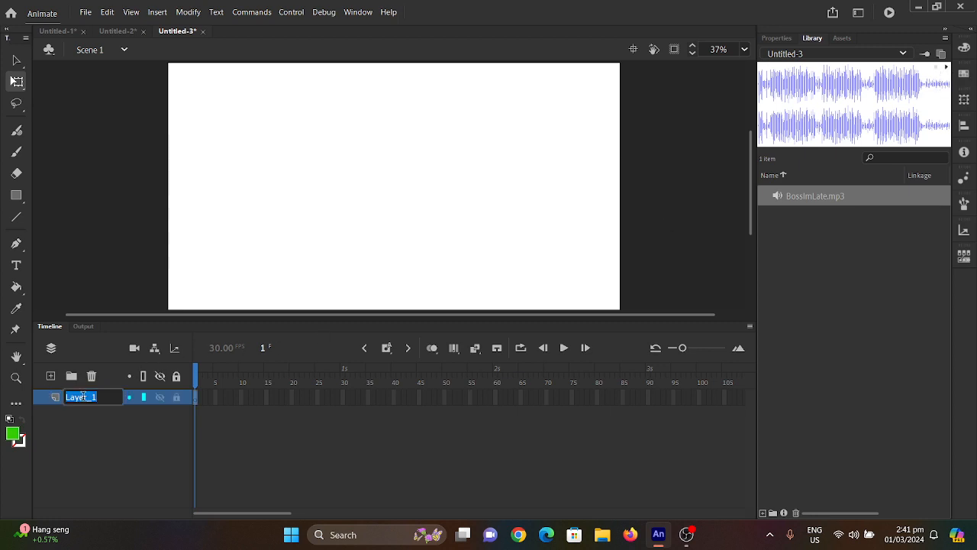
{"action": "type", "text": "sound"}
{"action": "key", "text": "Return"}
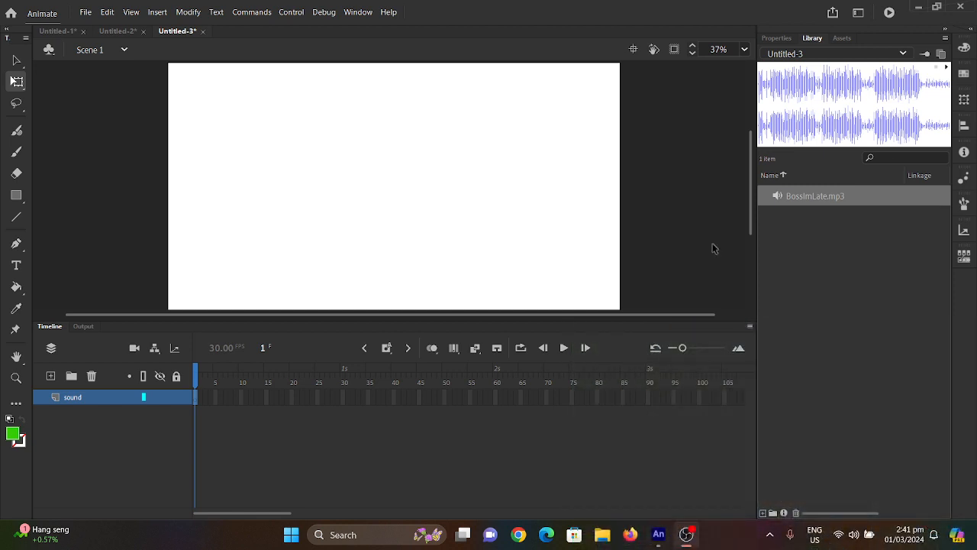
{"action": "left_click_drag", "start_coordinate": [878, 106], "coordinate": [822, 98]}
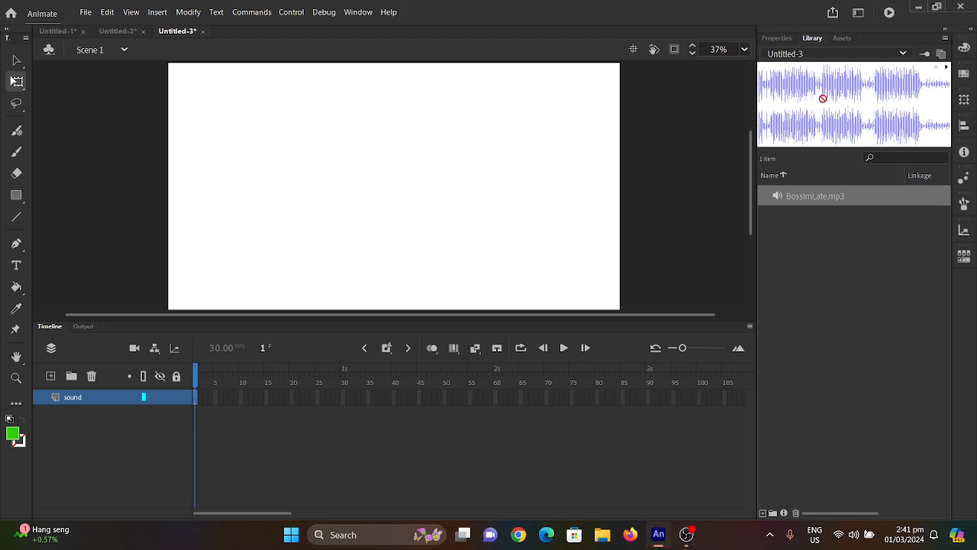
{"action": "left_click_drag", "start_coordinate": [391, 152], "coordinate": [391, 151]}
Extend the sound layer in stages by inserting frames up to frames 97, 422, 905 and 1503
{"action": "left_click_drag", "start_coordinate": [328, 403], "coordinate": [682, 407]}
{"action": "key", "text": "F5"}
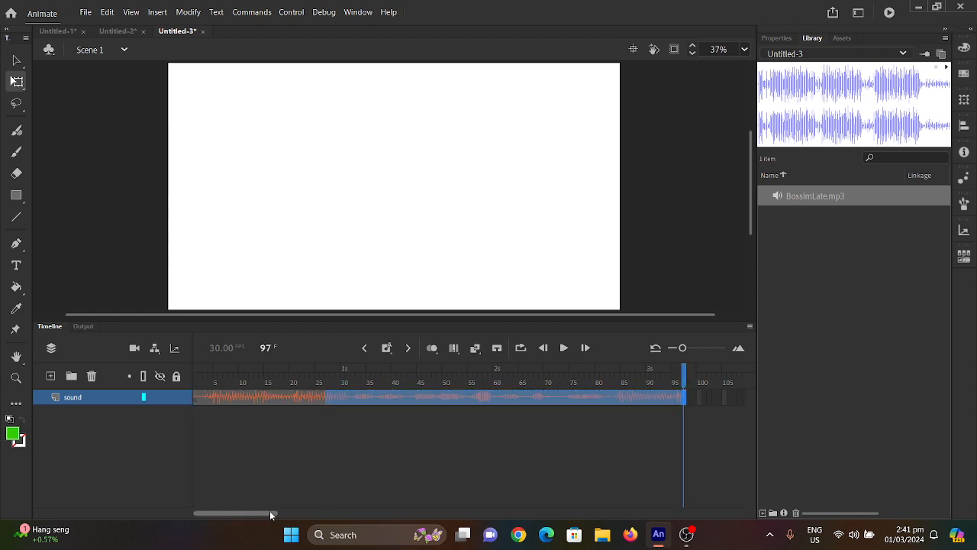
{"action": "left_click_drag", "start_coordinate": [271, 512], "coordinate": [539, 512]}
{"action": "key", "text": "F5"}
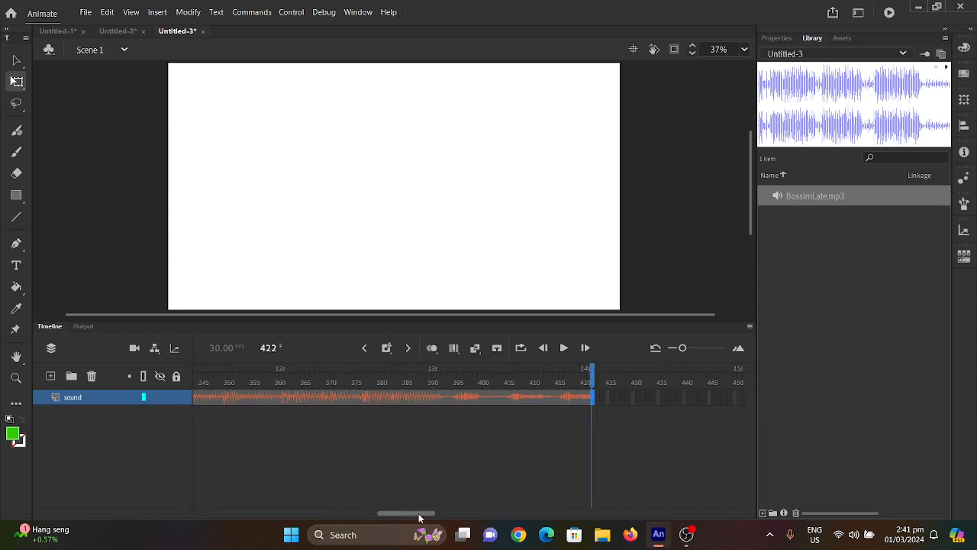
{"action": "left_click_drag", "start_coordinate": [421, 516], "coordinate": [670, 516]}
{"action": "left_click", "coordinate": [664, 399]}
{"action": "key", "text": "F5"}
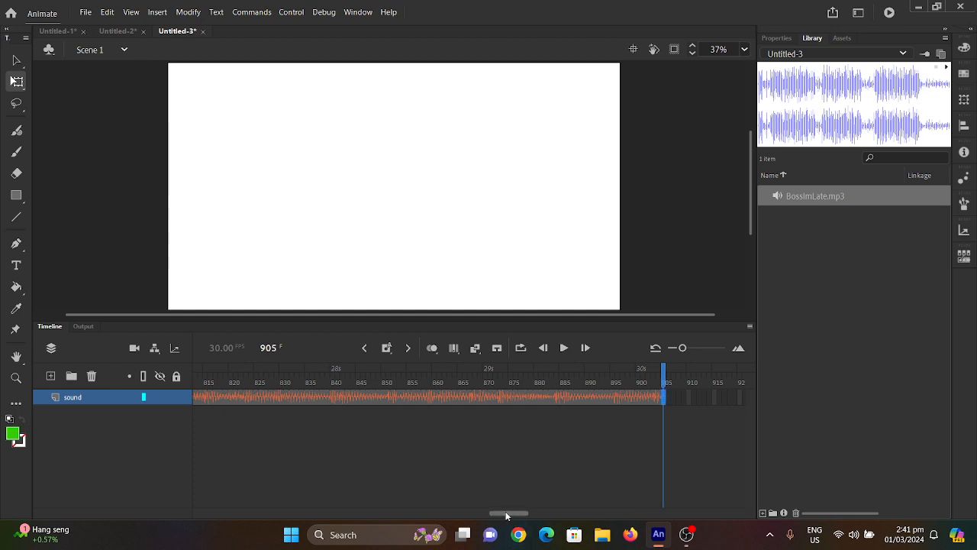
{"action": "left_click_drag", "start_coordinate": [507, 514], "coordinate": [729, 516]}
{"action": "left_click", "coordinate": [687, 398]}
{"action": "key", "text": "F5"}
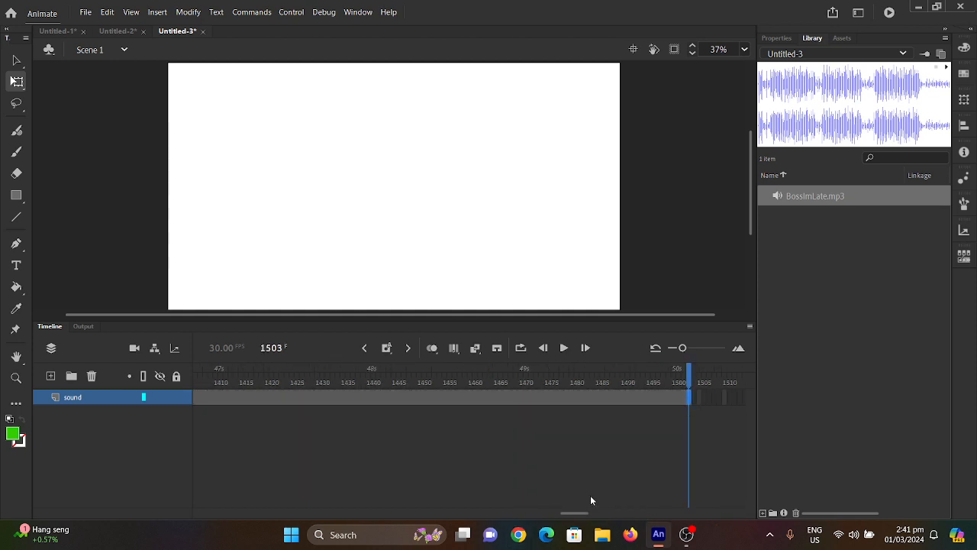
Remove the surplus frames of the sound layer from about frame 1319 on, just after the waveform ends
{"action": "left_click_drag", "start_coordinate": [574, 514], "coordinate": [533, 515]}
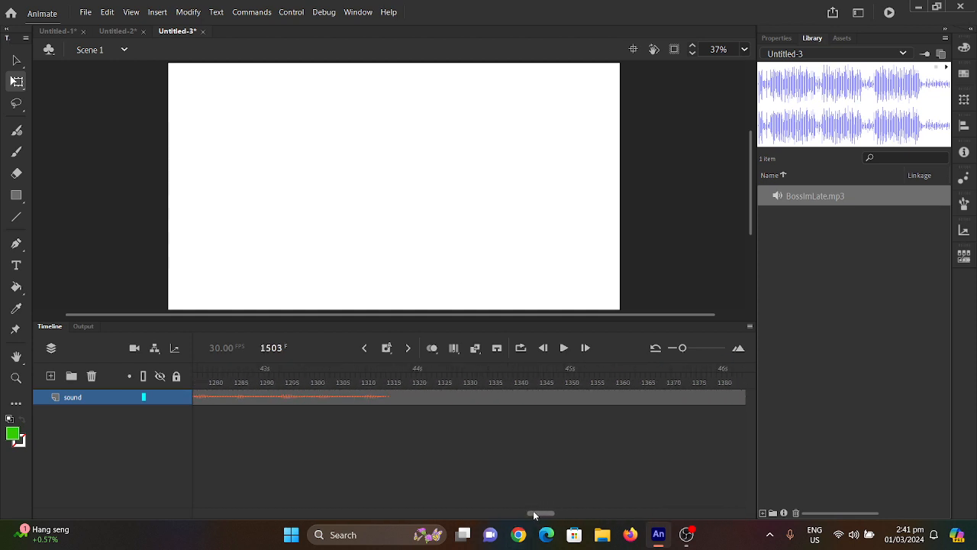
{"action": "left_click_drag", "start_coordinate": [413, 396], "coordinate": [624, 404]}
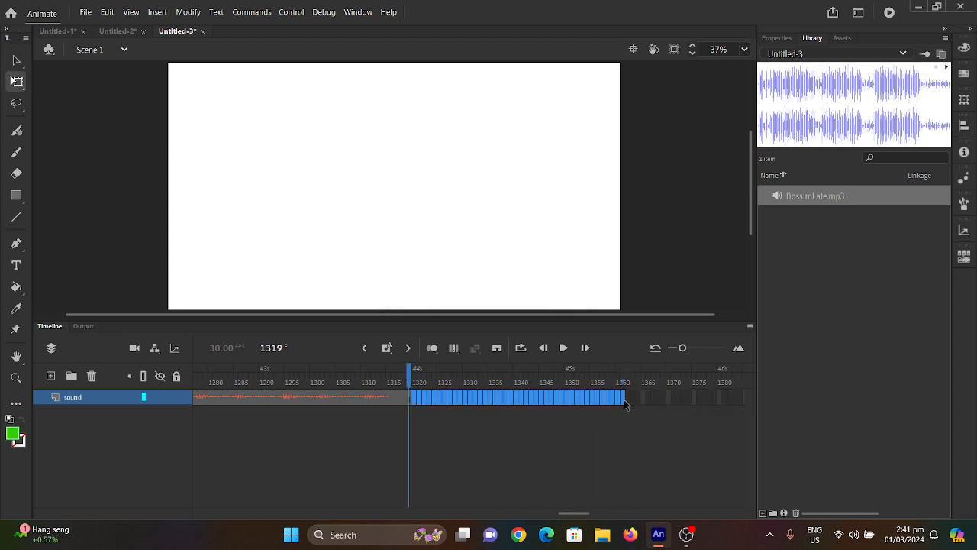
{"action": "key", "text": "shift+F5"}
Add a new layer and place it below the sound layer
{"action": "left_click_drag", "start_coordinate": [577, 514], "coordinate": [195, 494]}
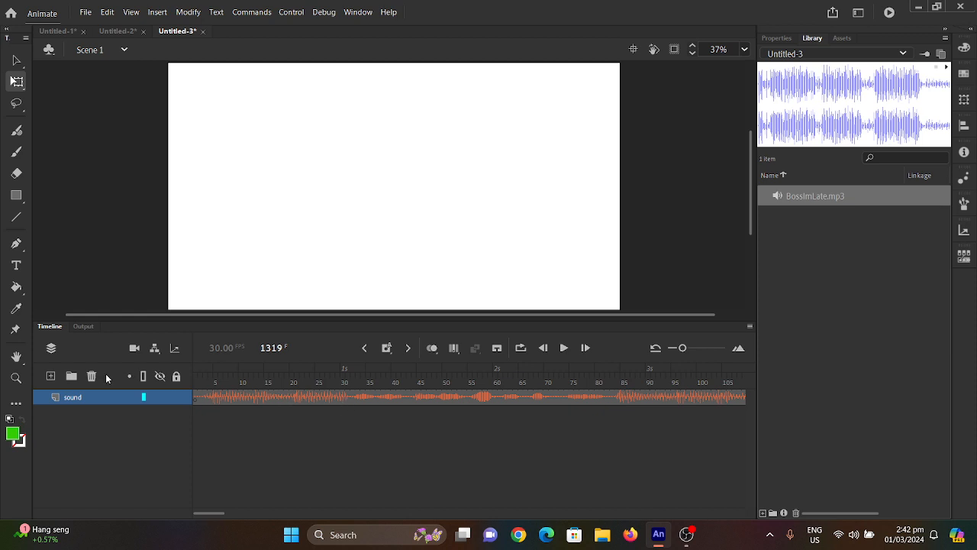
{"action": "left_click", "coordinate": [52, 375]}
{"action": "left_click", "coordinate": [74, 400]}
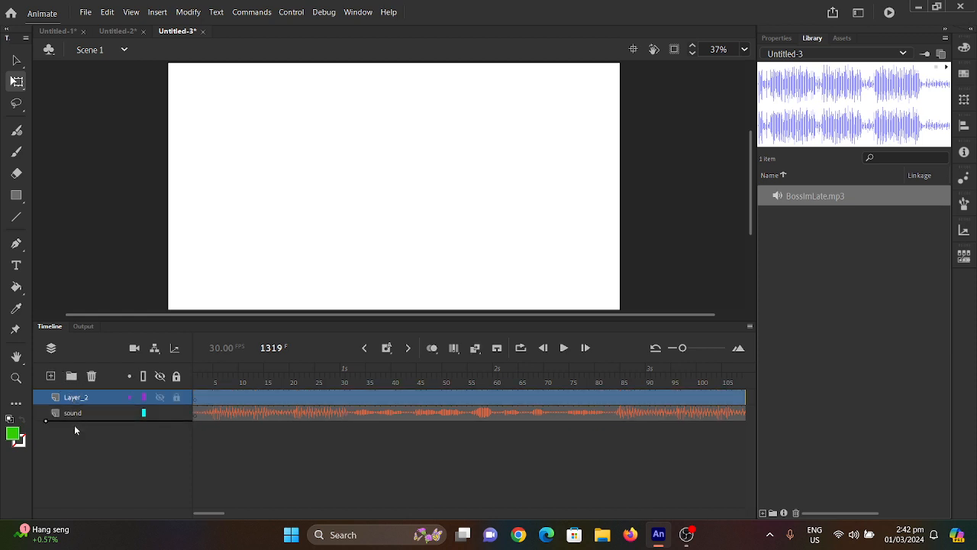
{"action": "left_click_drag", "start_coordinate": [74, 430], "coordinate": [74, 430]}
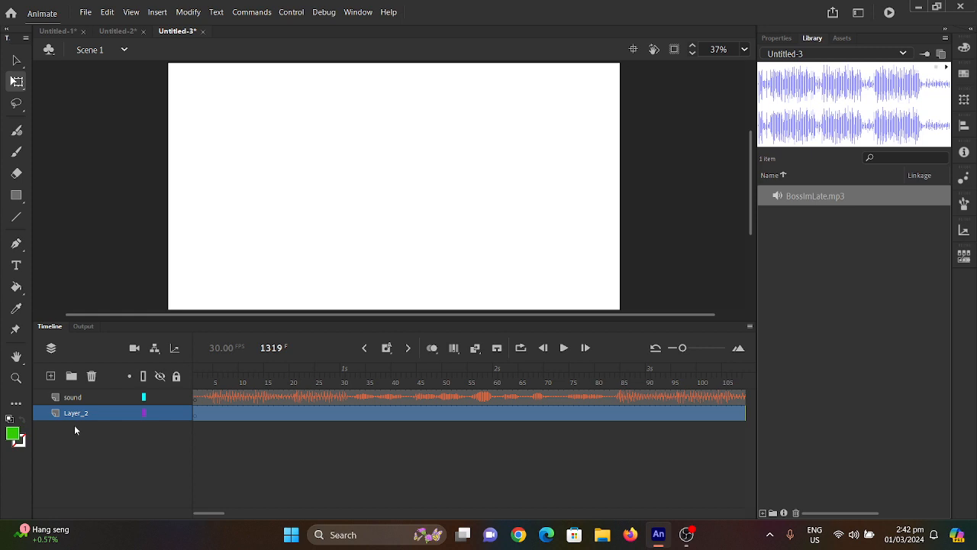
Play and step through the first 50 frames of the soundtrack repeatedly to locate where the lyric line begins
{"action": "left_click", "coordinate": [199, 416]}
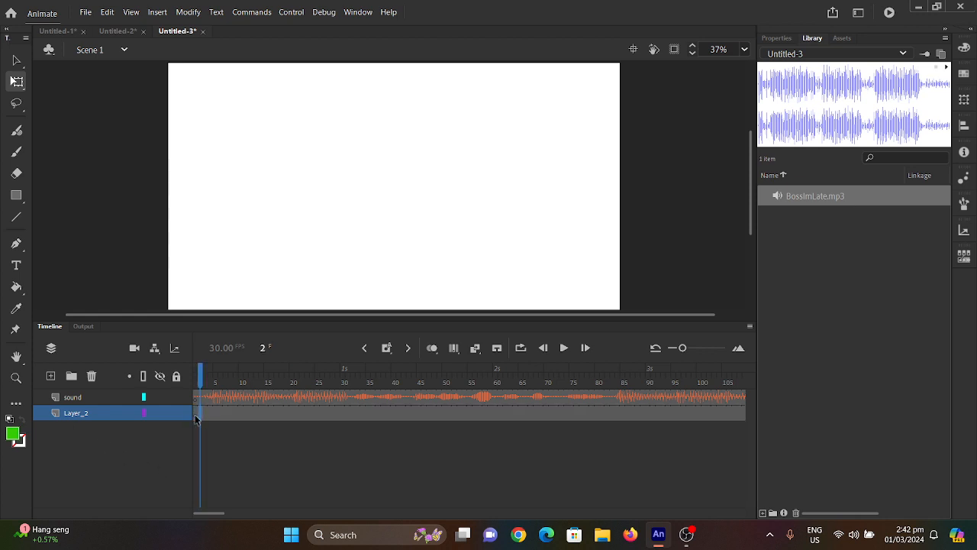
{"action": "key", "text": "Return"}
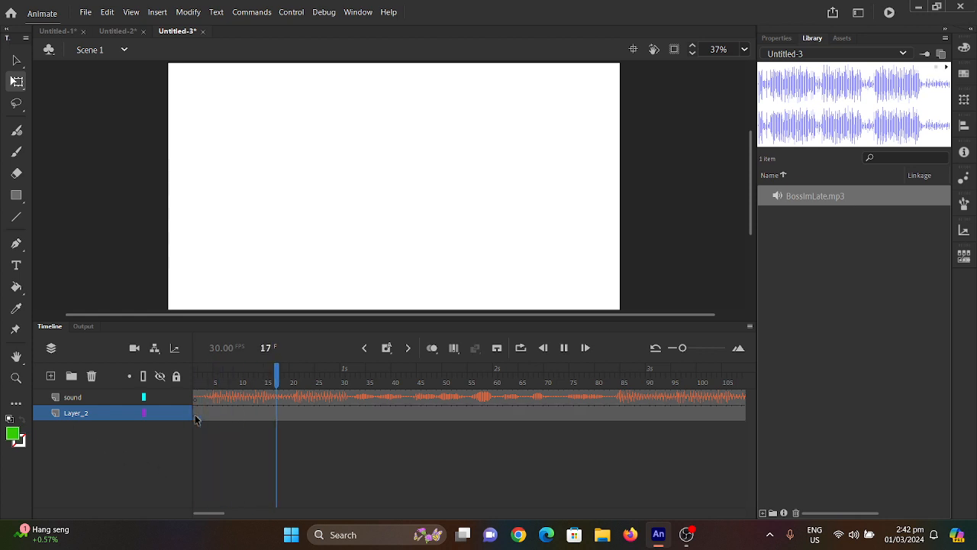
{"action": "key", "text": "Return"}
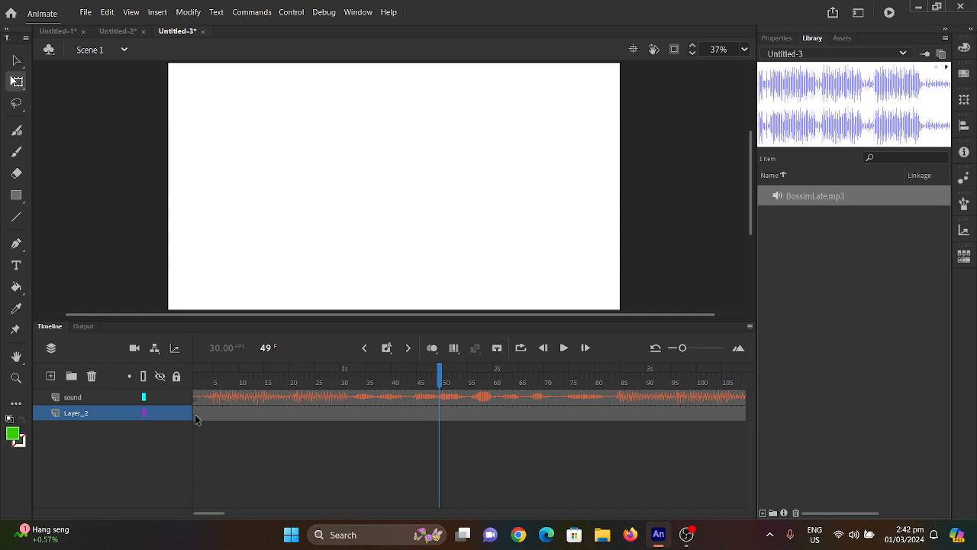
{"action": "key", "text": "comma"}
{"action": "key", "text": "comma"}
{"action": "key", "text": "comma"}
{"action": "key", "text": "comma"}
{"action": "key", "text": "comma"}
{"action": "key", "text": "comma"}
{"action": "key", "text": "comma"}
{"action": "key", "text": "comma"}
{"action": "key", "text": "comma"}
{"action": "key", "text": "comma"}
{"action": "key", "text": "comma"}
{"action": "key", "text": "comma"}
{"action": "key", "text": "comma"}
{"action": "key", "text": "comma"}
{"action": "key", "text": "comma"}
{"action": "key", "text": "comma"}
{"action": "key", "text": "comma"}
{"action": "key", "text": "comma"}
{"action": "key", "text": "comma"}
{"action": "key", "text": "comma"}
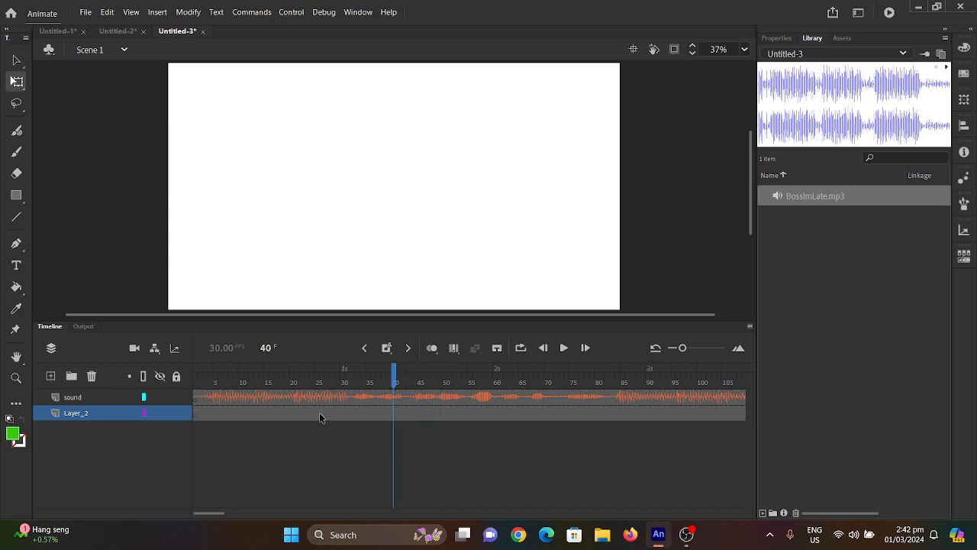
{"action": "key", "text": "period"}
{"action": "key", "text": "period"}
{"action": "key", "text": "period"}
{"action": "key", "text": "period"}
{"action": "key", "text": "period"}
{"action": "key", "text": "period"}
{"action": "key", "text": "period"}
{"action": "key", "text": "period"}
{"action": "key", "text": "period"}
{"action": "key", "text": "period"}
{"action": "key", "text": "period"}
{"action": "key", "text": "period"}
{"action": "key", "text": "period"}
{"action": "key", "text": "period"}
{"action": "key", "text": "period"}
{"action": "key", "text": "period"}
{"action": "key", "text": "period"}
{"action": "key", "text": "period"}
{"action": "key", "text": "period"}
{"action": "key", "text": "period"}
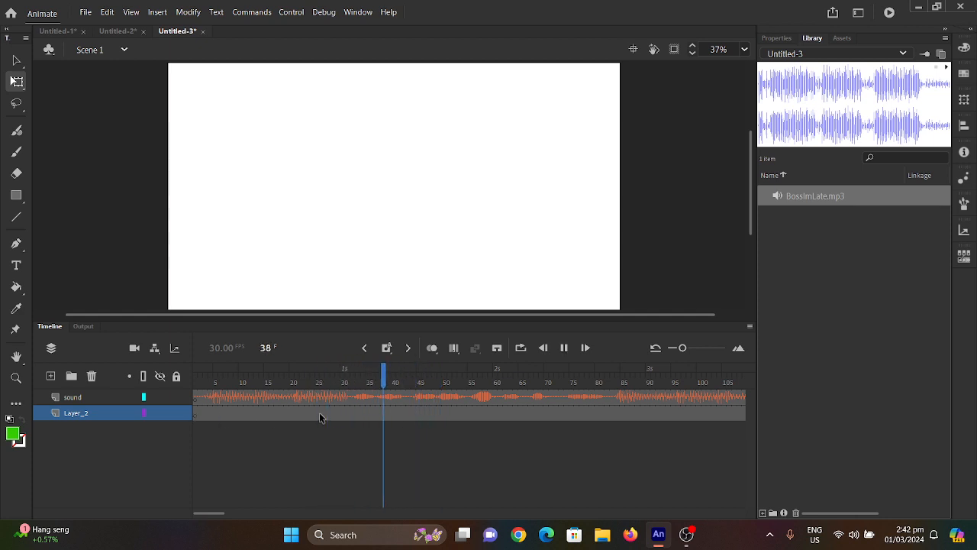
{"action": "left_click", "coordinate": [320, 416]}
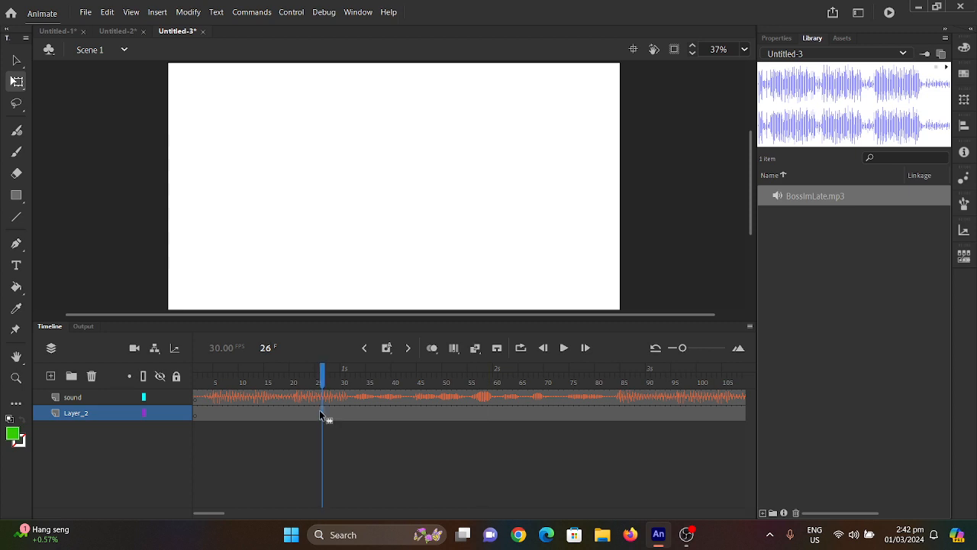
{"action": "key", "text": "Return"}
{"action": "key", "text": "Return"}
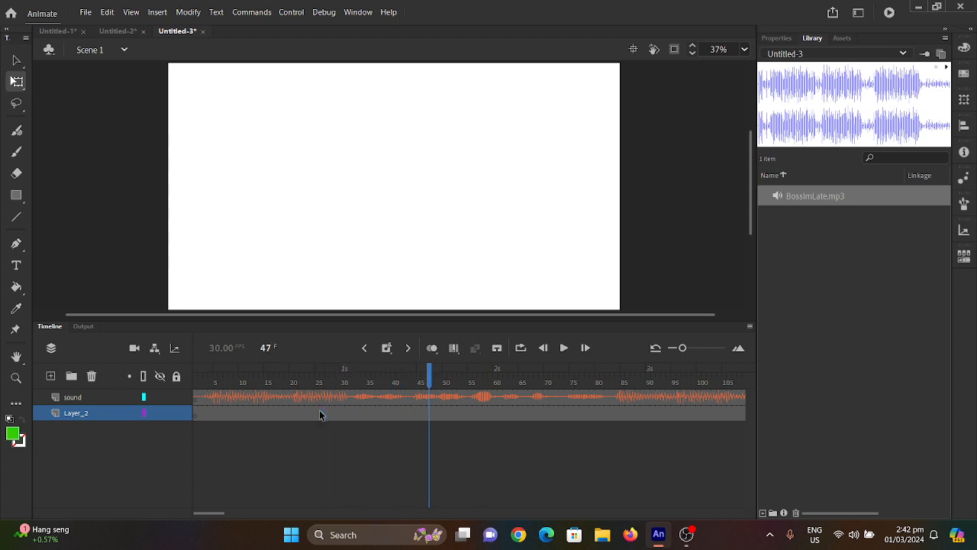
{"action": "left_click", "coordinate": [342, 390]}
{"action": "key", "text": "Return"}
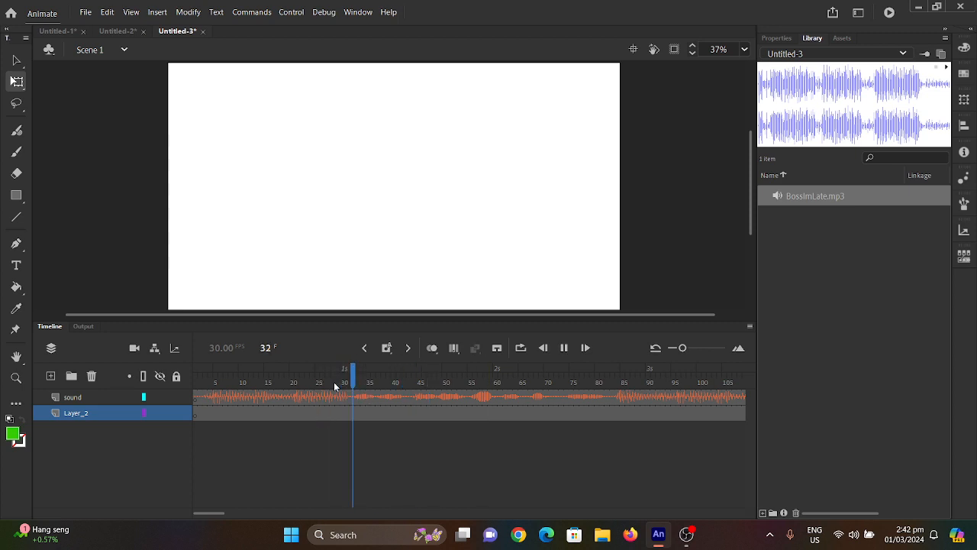
{"action": "key", "text": "Return"}
Insert a keyframe at frame 30 of Layer_2 and activate the Text tool
{"action": "left_click", "coordinate": [342, 397]}
{"action": "left_click", "coordinate": [342, 416]}
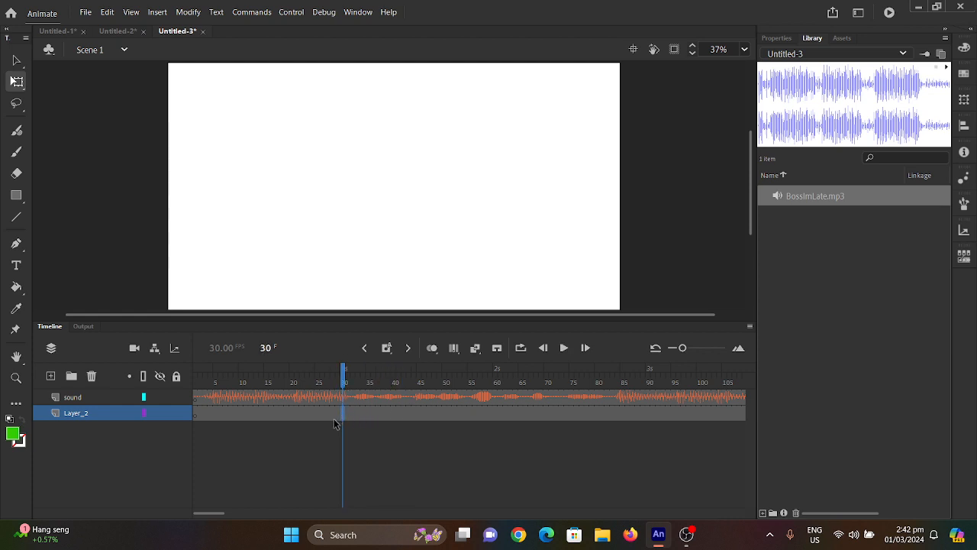
{"action": "key", "text": "F6"}
{"action": "key", "text": "t"}
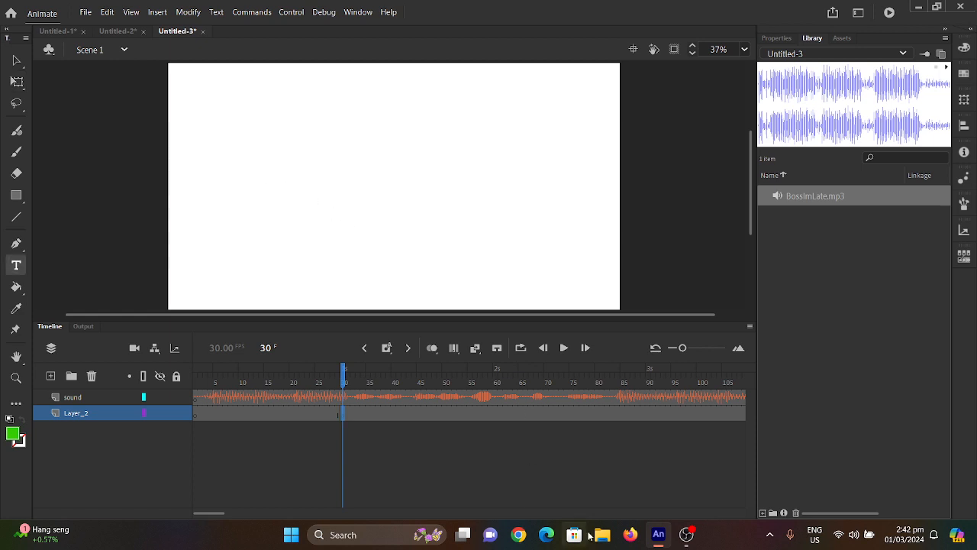
Open the newest MP4 from the Video folder in Downloads in VLC, read its opening lyric caption, and return to Animate
{"action": "key", "text": "super+e"}
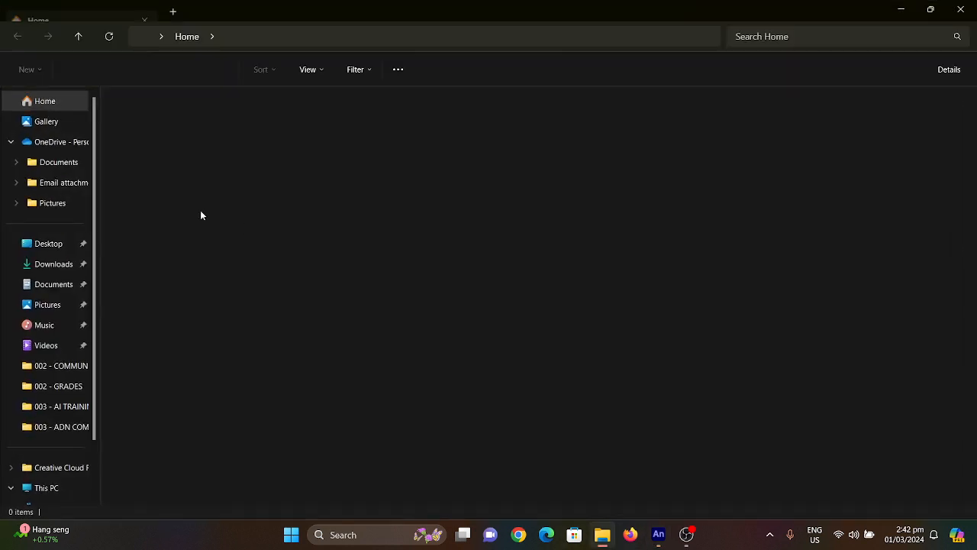
{"action": "left_click", "coordinate": [48, 267]}
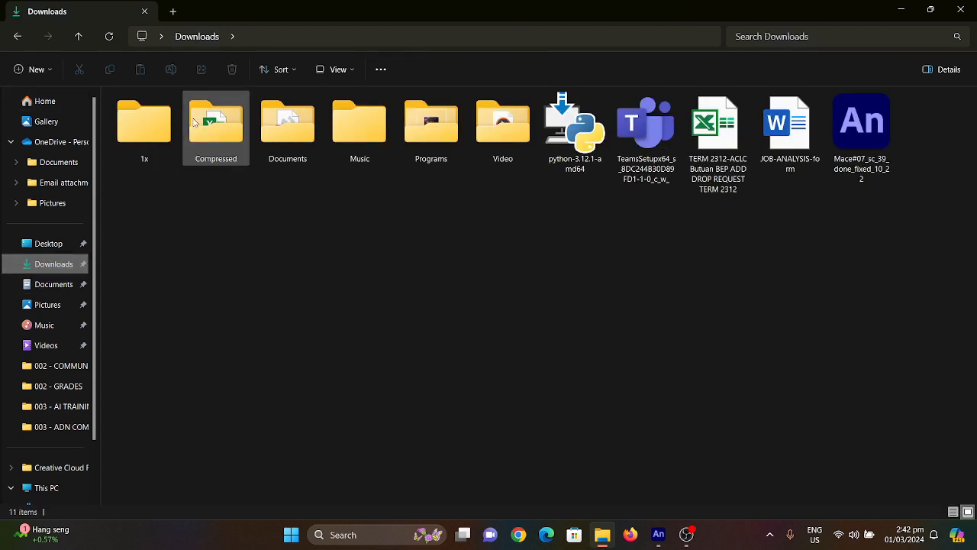
{"action": "double_click", "coordinate": [503, 126]}
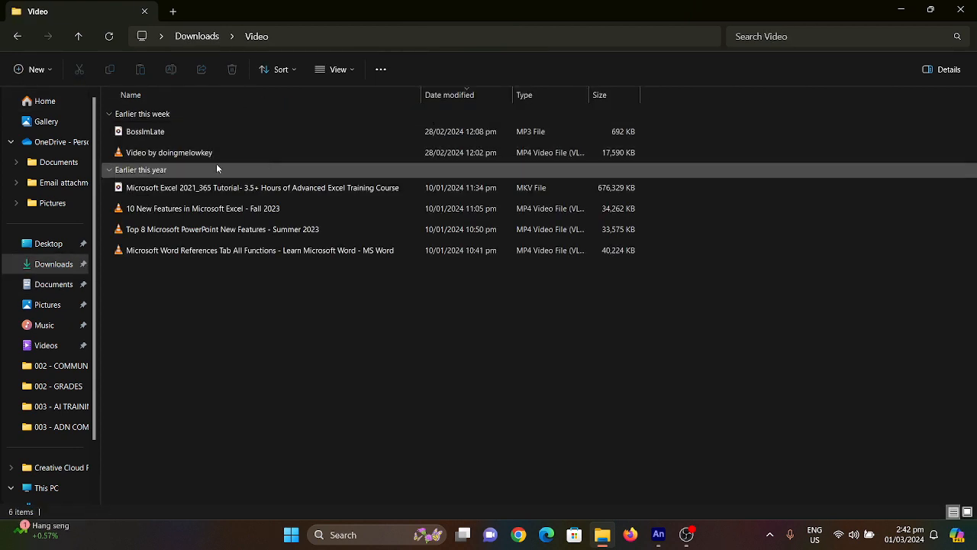
{"action": "left_click", "coordinate": [159, 156]}
{"action": "double_click", "coordinate": [153, 151]}
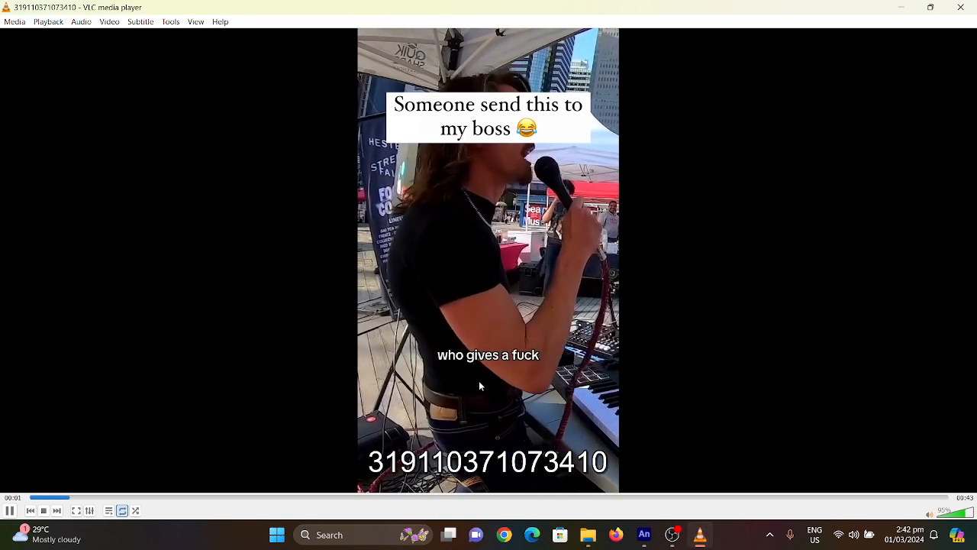
{"action": "key", "text": "space"}
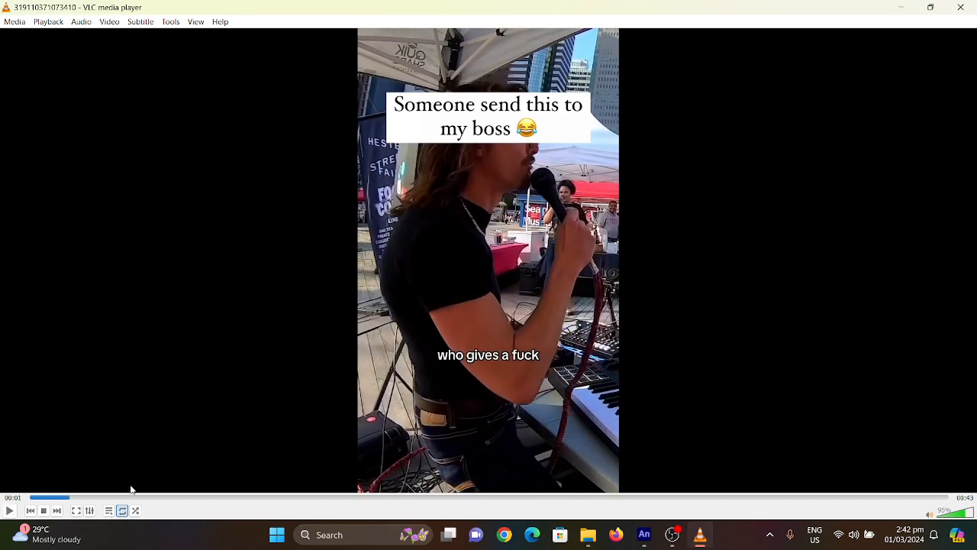
{"action": "left_click", "coordinate": [58, 497]}
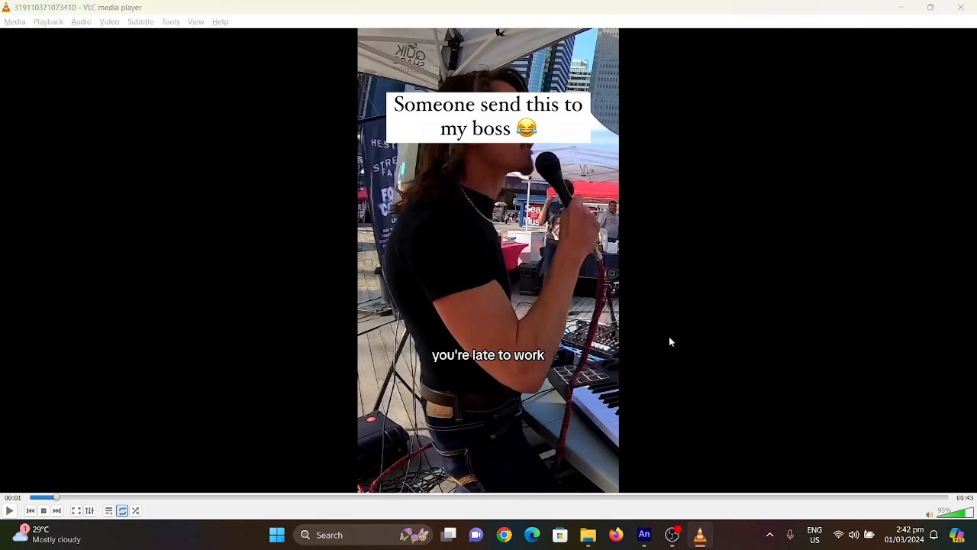
{"action": "key", "text": "alt+Tab"}
{"action": "left_click", "coordinate": [441, 273]}
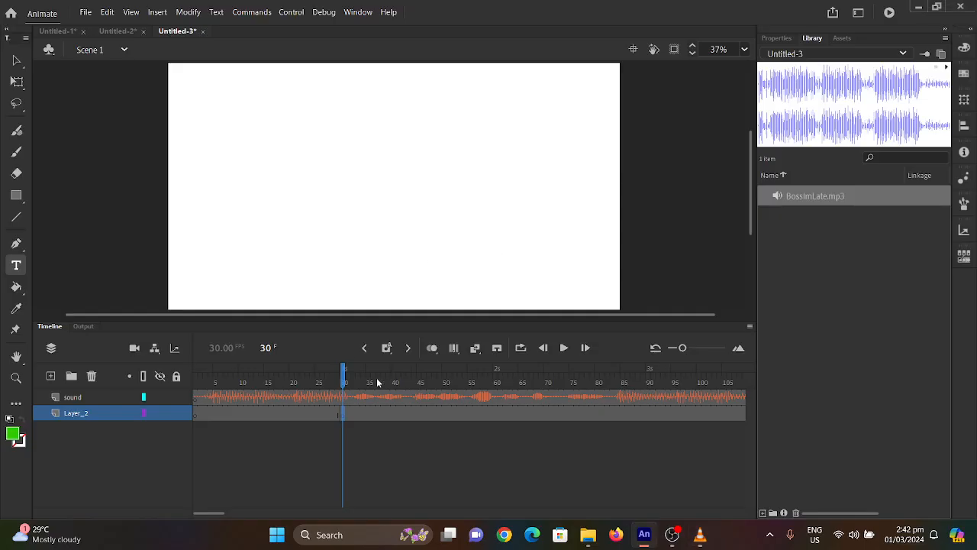
Add the text "your late to work." on the stage at frame 30 of Layer_2
{"action": "left_click", "coordinate": [264, 157]}
{"action": "type", "text": "your"}
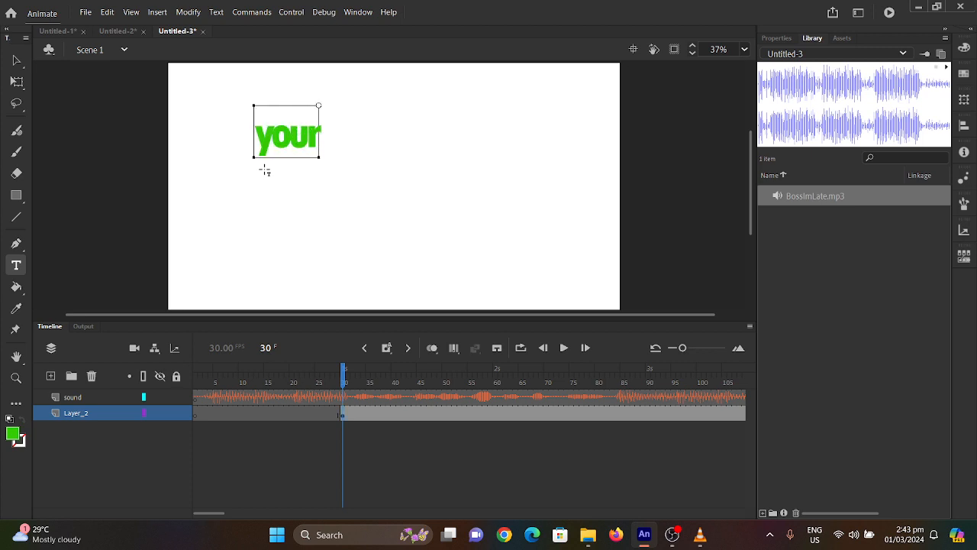
{"action": "type", "text": " late to wor"}
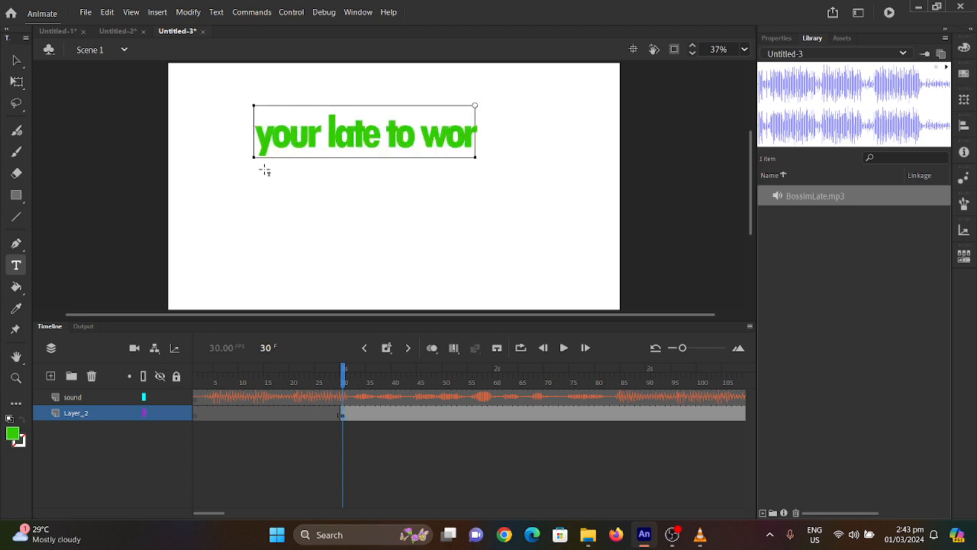
{"action": "type", "text": "k."}
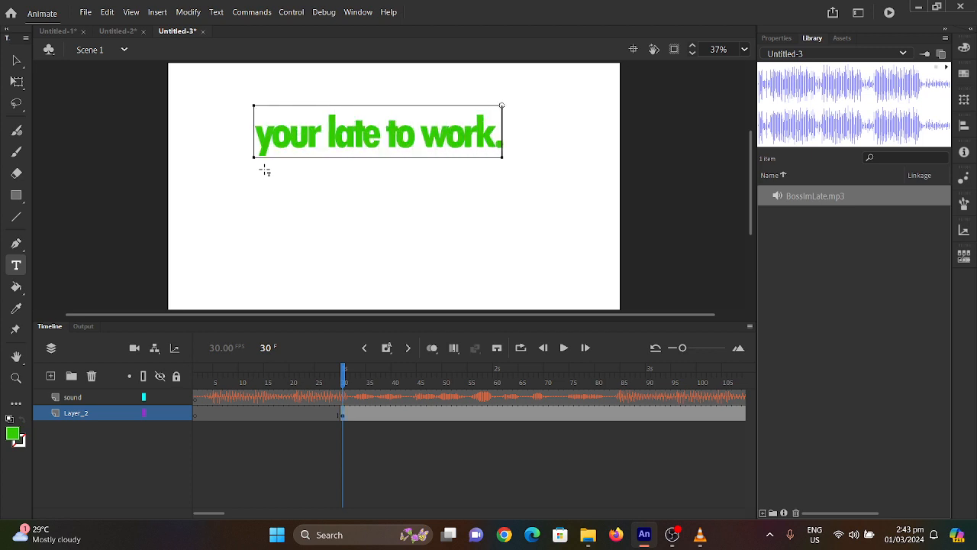
Set the lyric text's letter spacing to -8 and reposition it near mid-stage at about X 308, Y 377
{"action": "left_click", "coordinate": [17, 61]}
{"action": "left_click_drag", "start_coordinate": [351, 145], "coordinate": [352, 191]}
{"action": "left_click", "coordinate": [777, 38]}
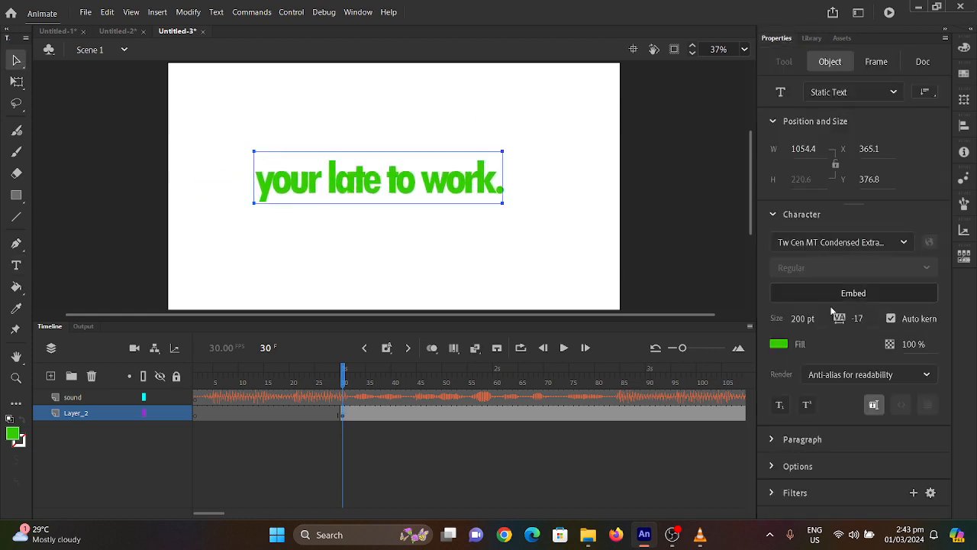
{"action": "left_click_drag", "start_coordinate": [855, 319], "coordinate": [861, 322]}
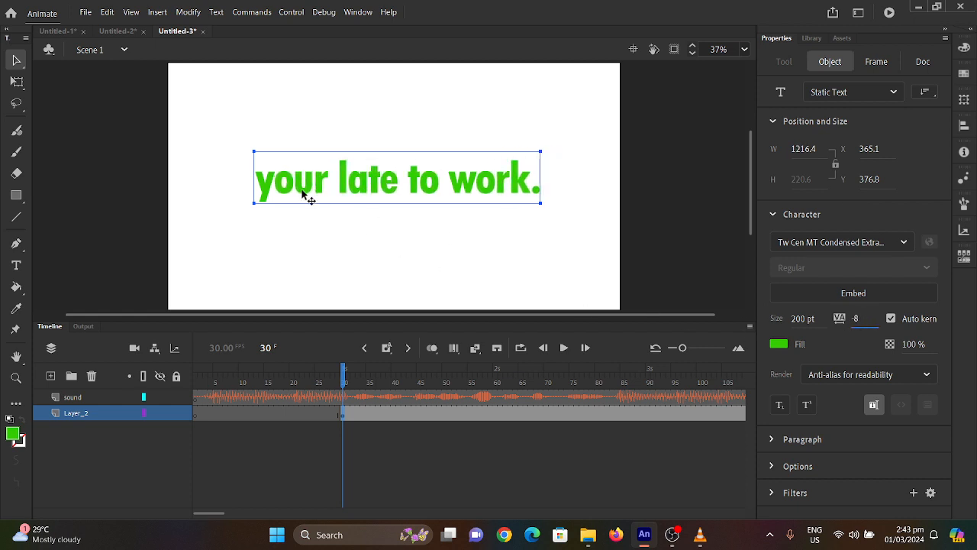
{"action": "left_click_drag", "start_coordinate": [329, 198], "coordinate": [316, 198]}
Examine the lyric text's paragraph settings, link options and available filters
{"action": "left_click", "coordinate": [794, 467]}
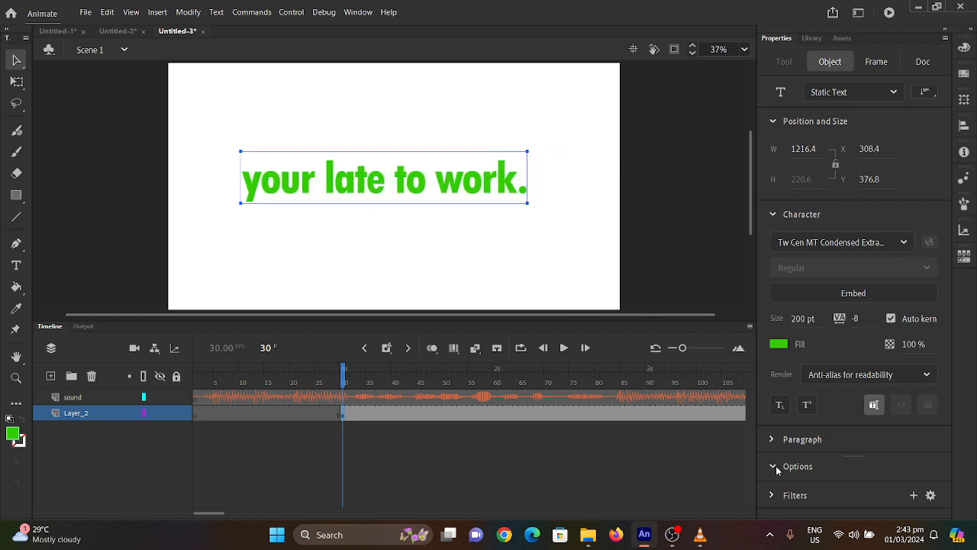
{"action": "scroll", "coordinate": [790, 451], "scroll_direction": "down", "scroll_amount": 2}
{"action": "left_click", "coordinate": [773, 419]}
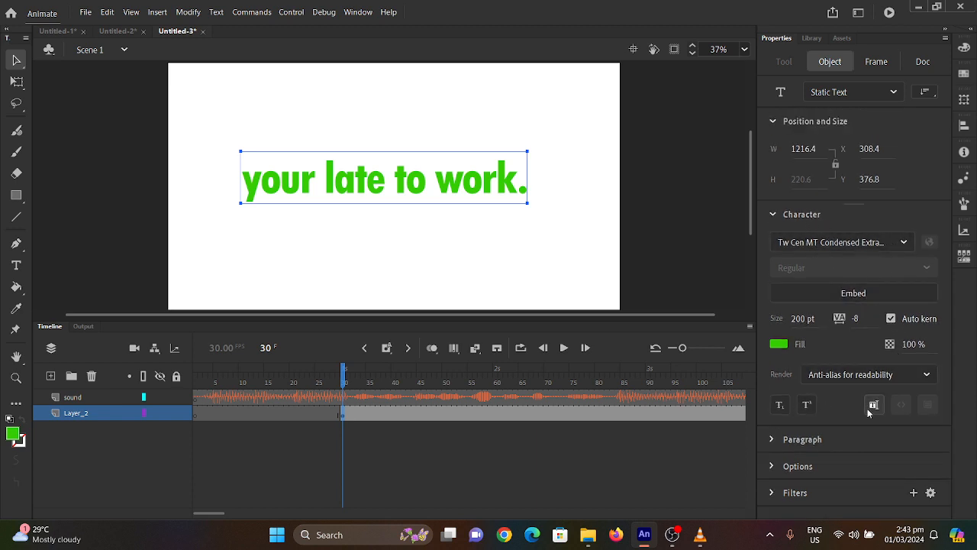
{"action": "left_click", "coordinate": [799, 439]}
{"action": "scroll", "coordinate": [817, 433], "scroll_direction": "down", "scroll_amount": 5}
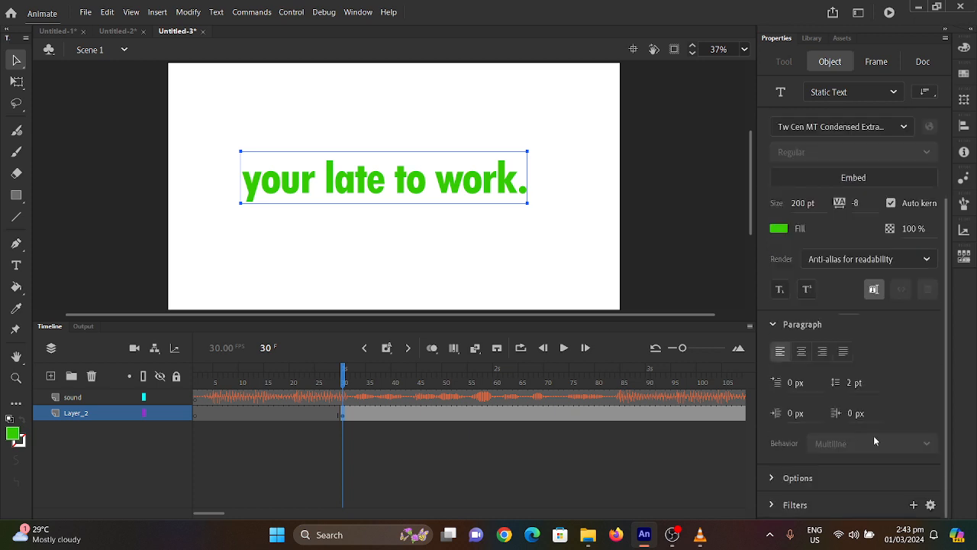
{"action": "left_click", "coordinate": [773, 480]}
{"action": "scroll", "coordinate": [809, 477], "scroll_direction": "down", "scroll_amount": 3}
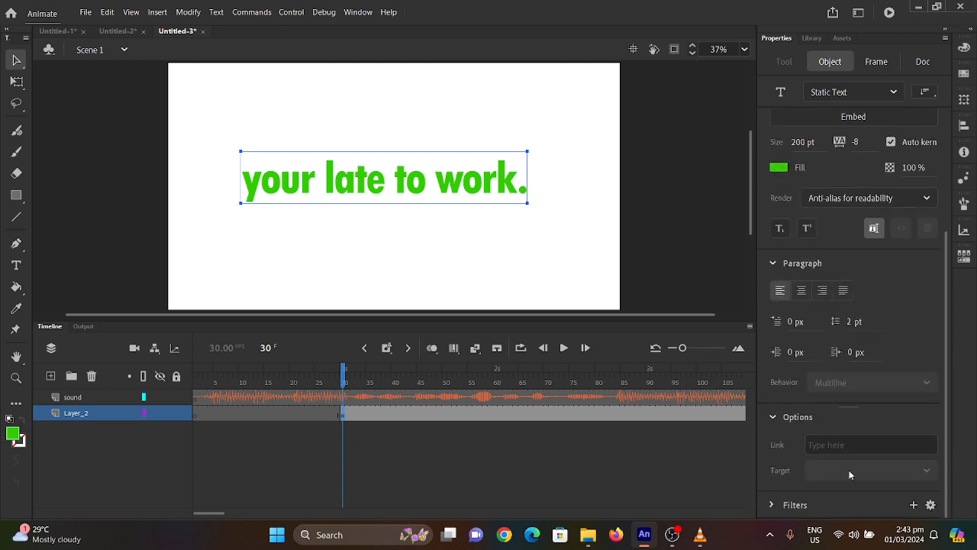
{"action": "left_click", "coordinate": [767, 505]}
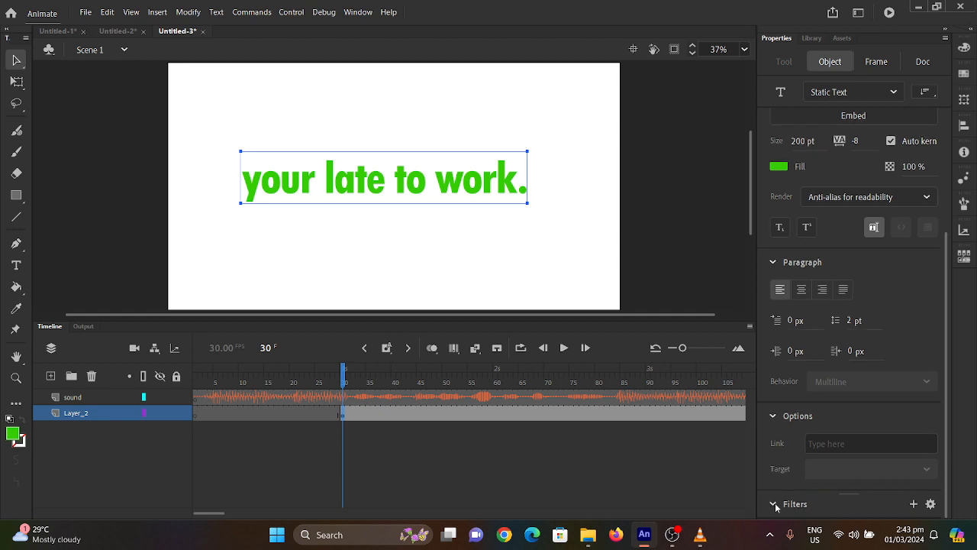
{"action": "scroll", "coordinate": [847, 494], "scroll_direction": "down", "scroll_amount": 1}
{"action": "left_click", "coordinate": [913, 476]}
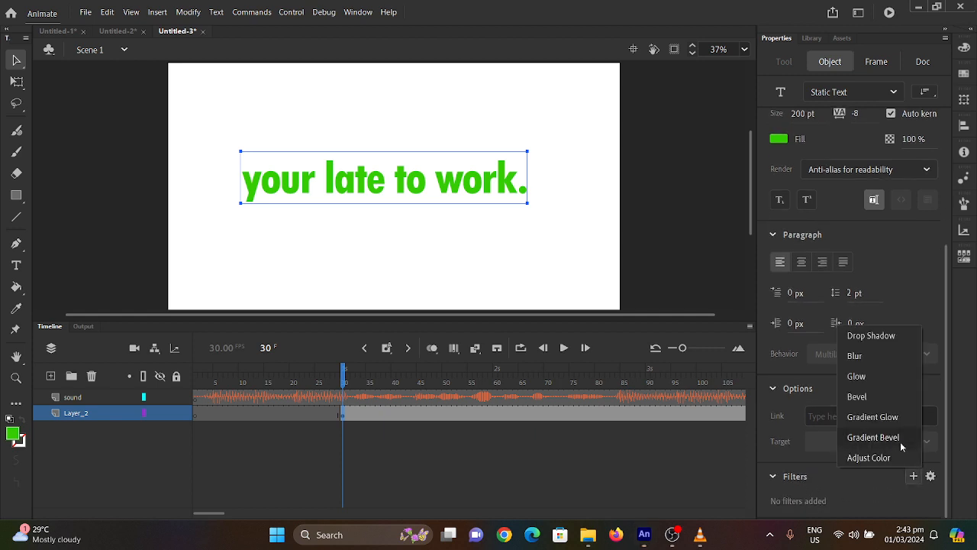
{"action": "scroll", "coordinate": [901, 284], "scroll_direction": "up", "scroll_amount": 7}
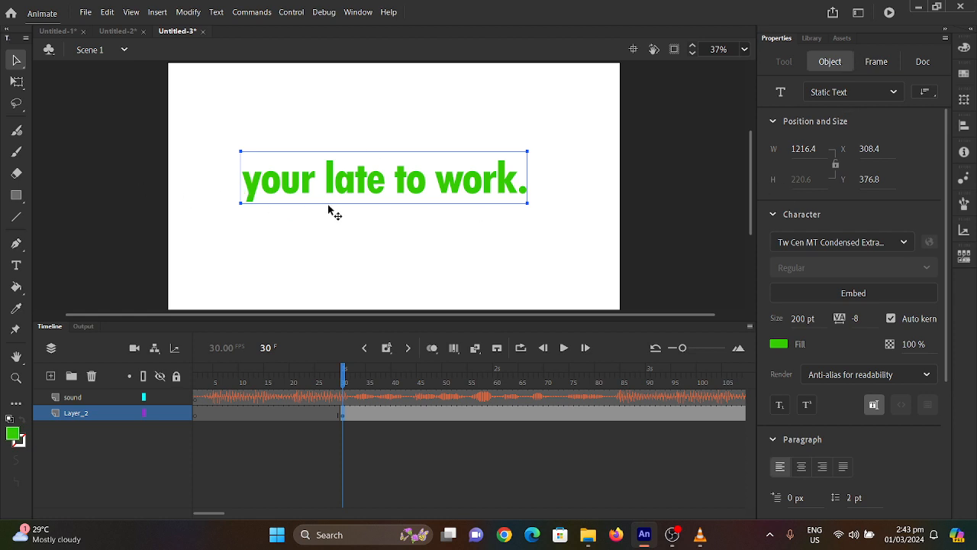
Move the lyric text to about X 414 and play the timeline from about frame 25 to check its timing
{"action": "left_click_drag", "start_coordinate": [325, 183], "coordinate": [431, 200]}
{"action": "left_click_drag", "start_coordinate": [339, 379], "coordinate": [319, 385]}
{"action": "key", "text": "Return"}
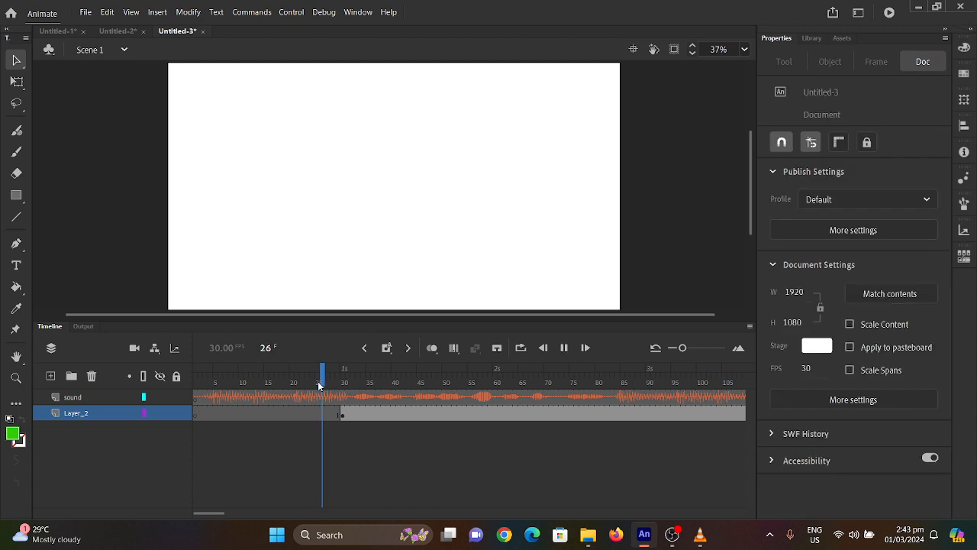
{"action": "key", "text": "Return"}
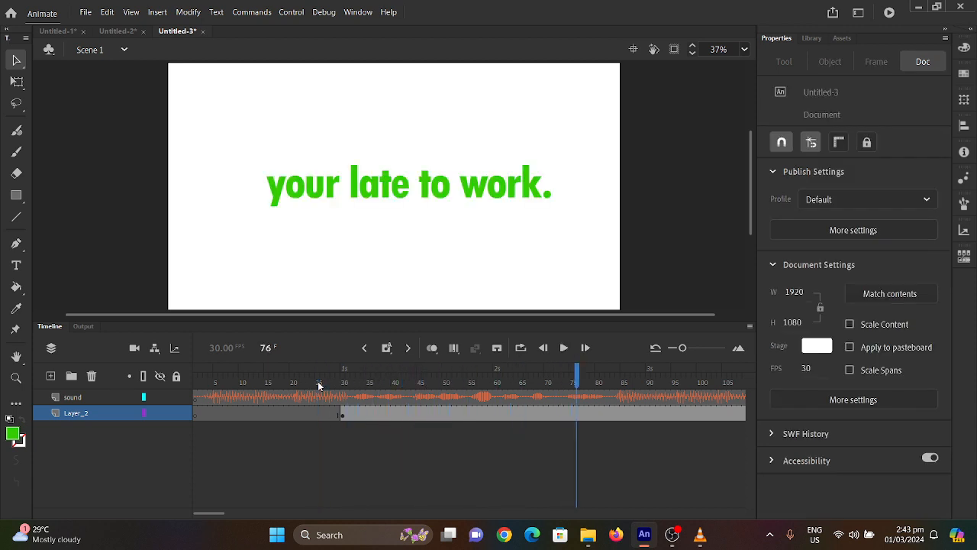
{"action": "left_click", "coordinate": [319, 386]}
{"action": "key", "text": "Return"}
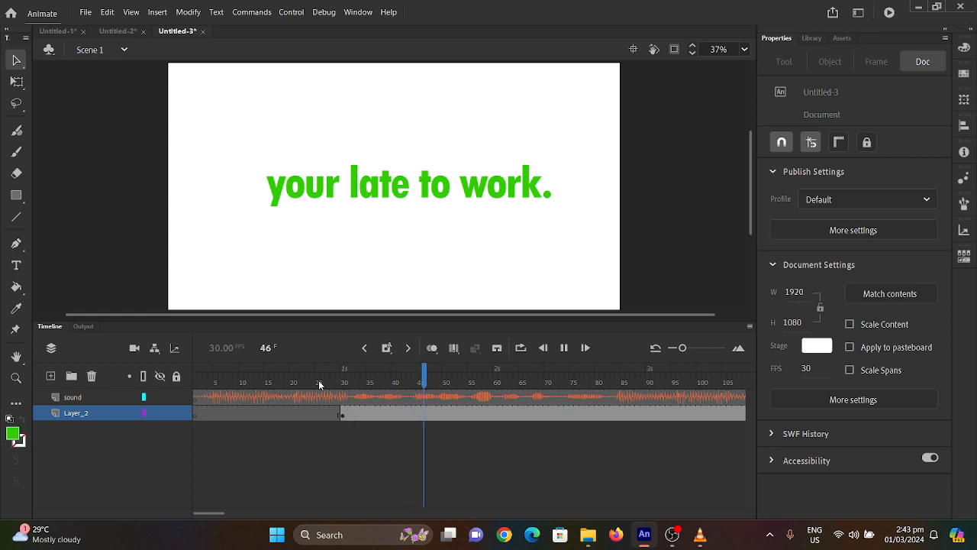
Switch to VLC, play the video on to read the next lyric caption, and return to Animate
{"action": "key", "text": "alt+Tab"}
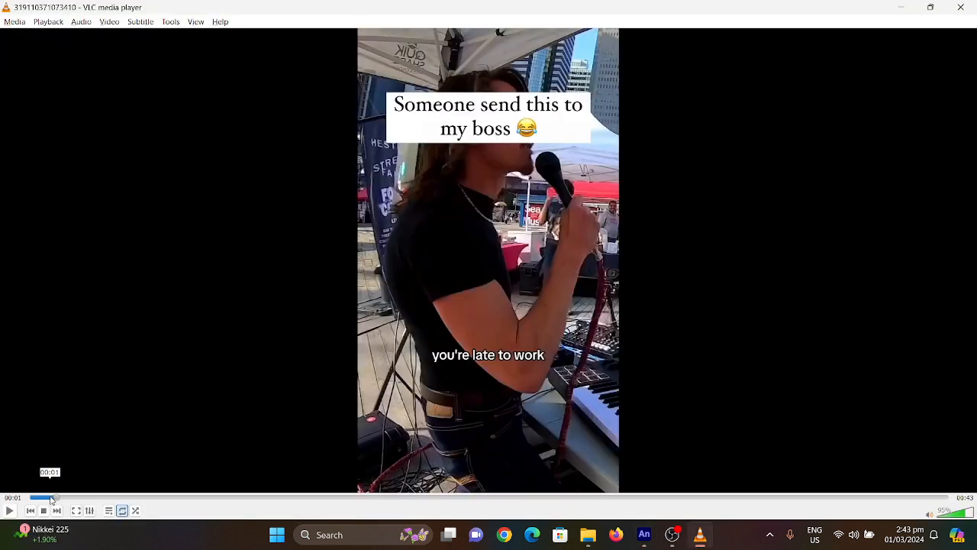
{"action": "key", "text": "space"}
{"action": "key", "text": "space"}
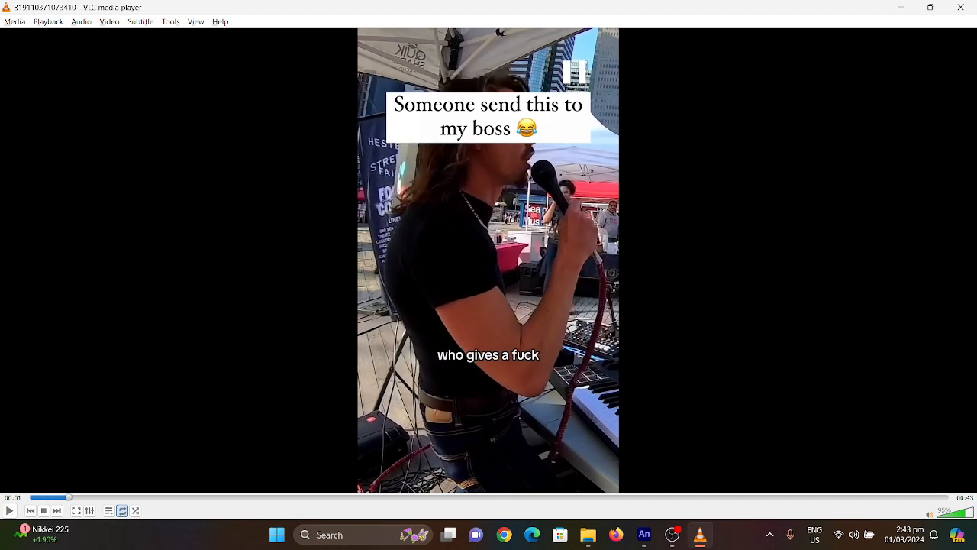
{"action": "key", "text": "alt+Tab"}
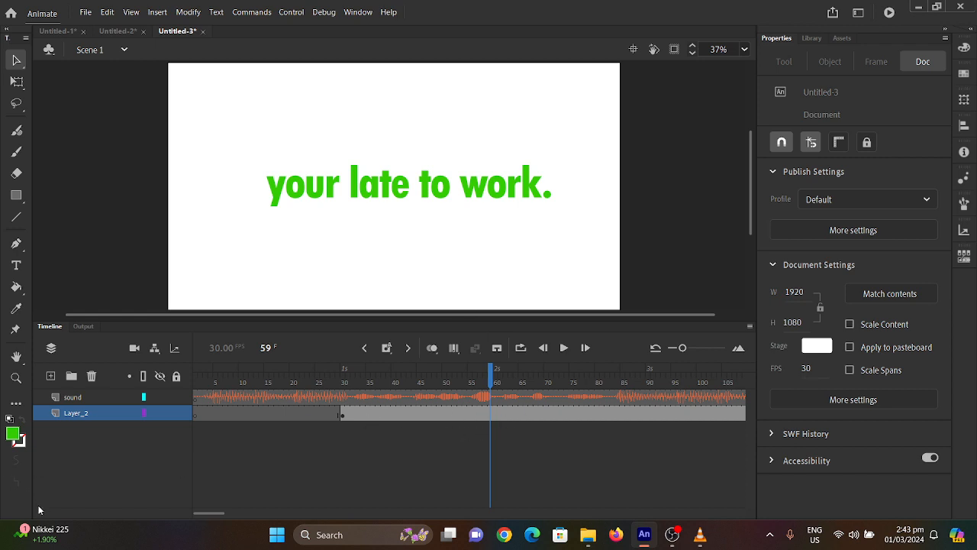
Add a layer above Layer_2 and play the soundtrack in short passages to find where the second lyric line starts
{"action": "left_click", "coordinate": [50, 375]}
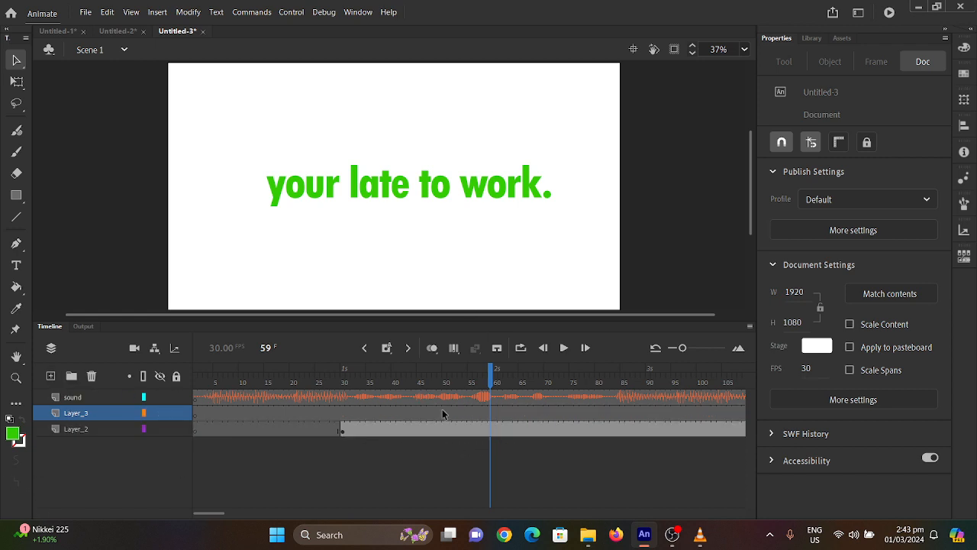
{"action": "left_click", "coordinate": [354, 414]}
{"action": "key", "text": "Return"}
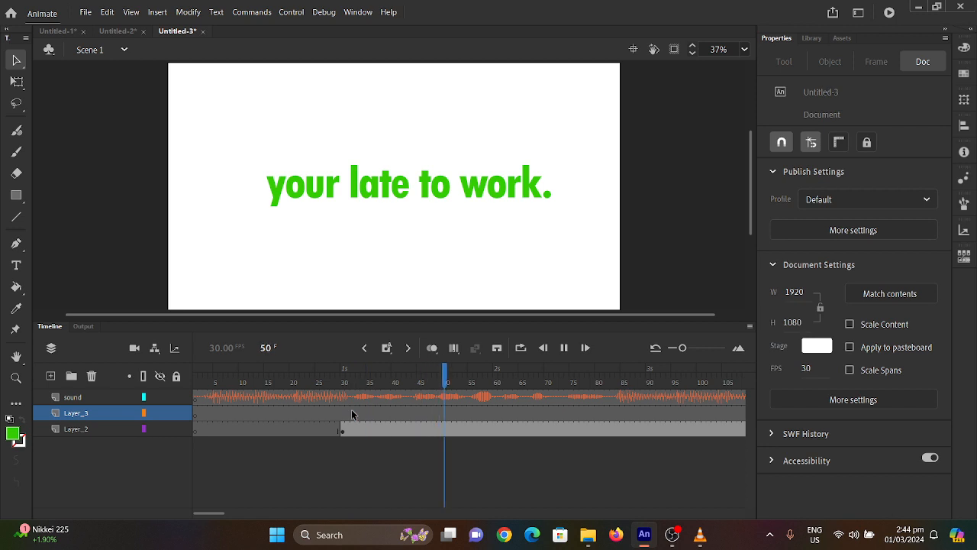
{"action": "key", "text": "Return"}
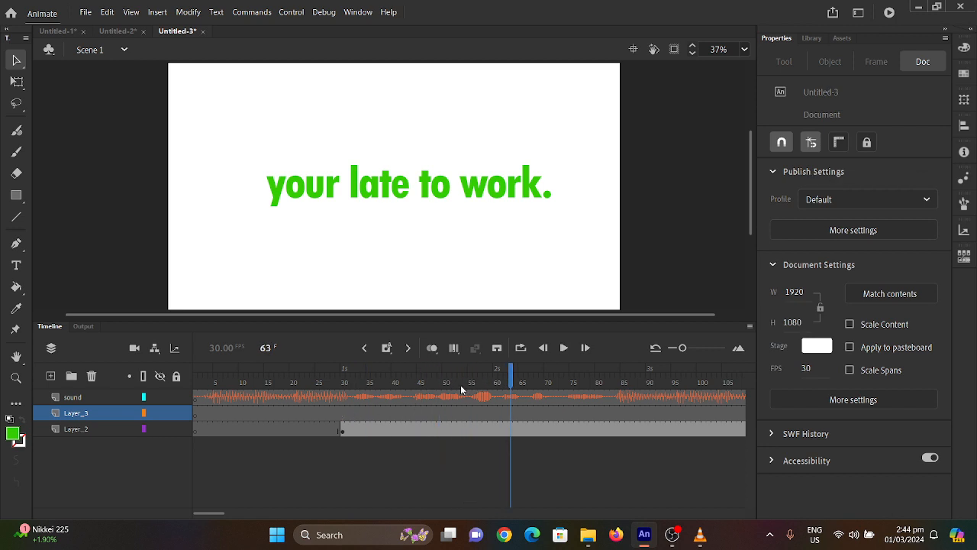
{"action": "left_click", "coordinate": [446, 390]}
{"action": "key", "text": "Return"}
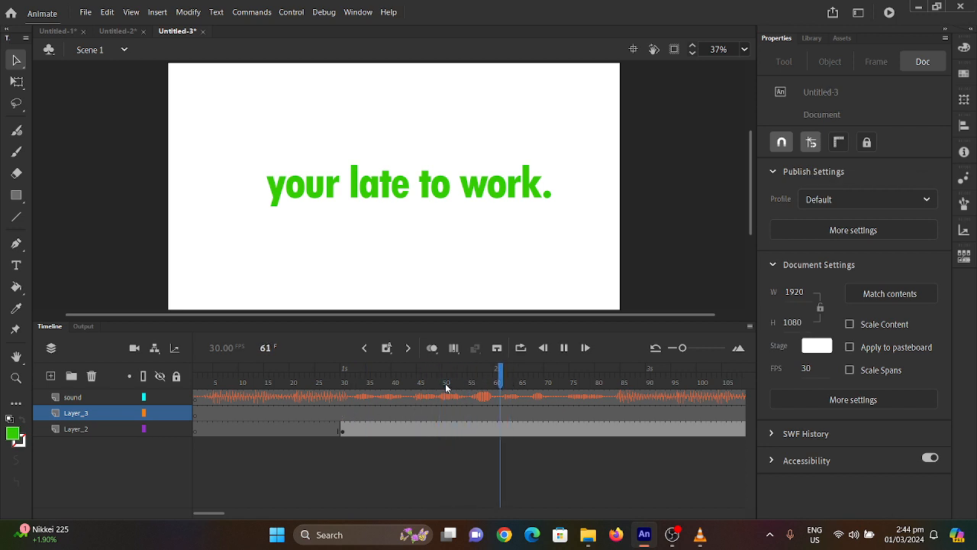
{"action": "left_click", "coordinate": [397, 386]}
{"action": "key", "text": "Return"}
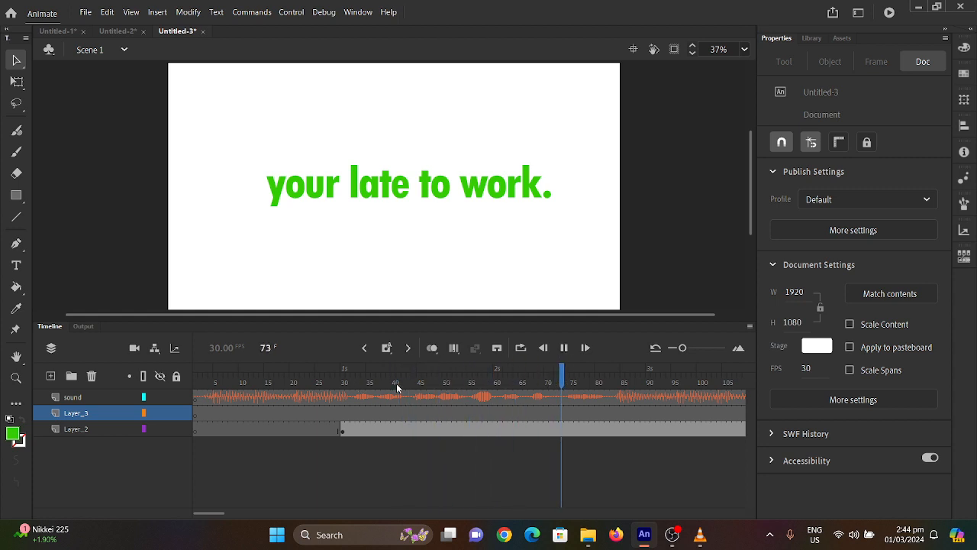
{"action": "key", "text": "Return"}
Replay the soundtrack from about frame 31 and compare it with the second lyric caption in VLC
{"action": "left_click", "coordinate": [344, 379]}
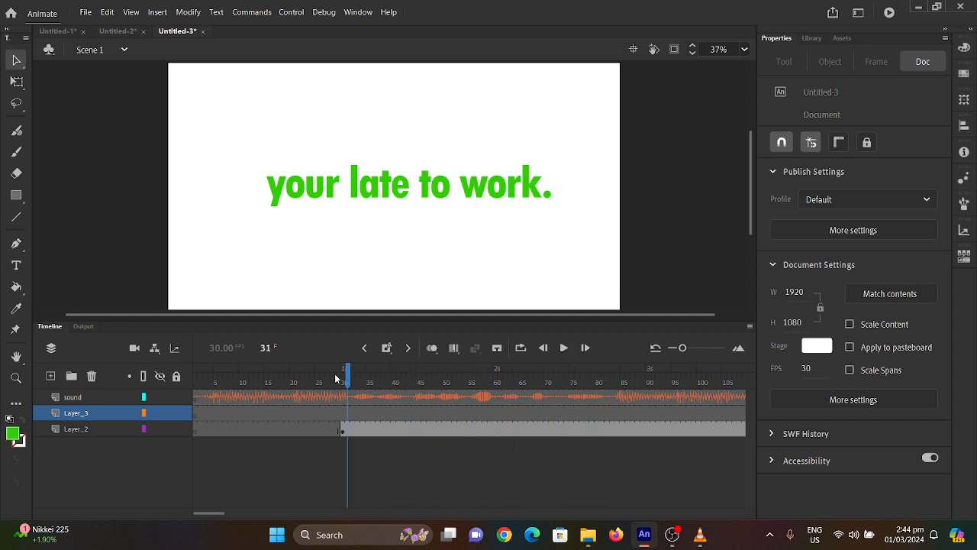
{"action": "key", "text": "Return"}
{"action": "left_click", "coordinate": [334, 373]}
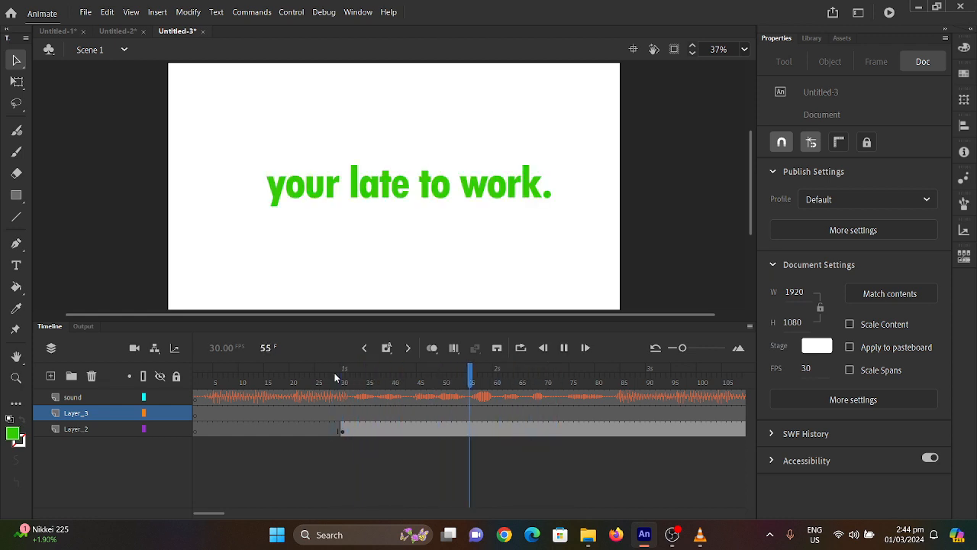
{"action": "key", "text": "alt+Tab"}
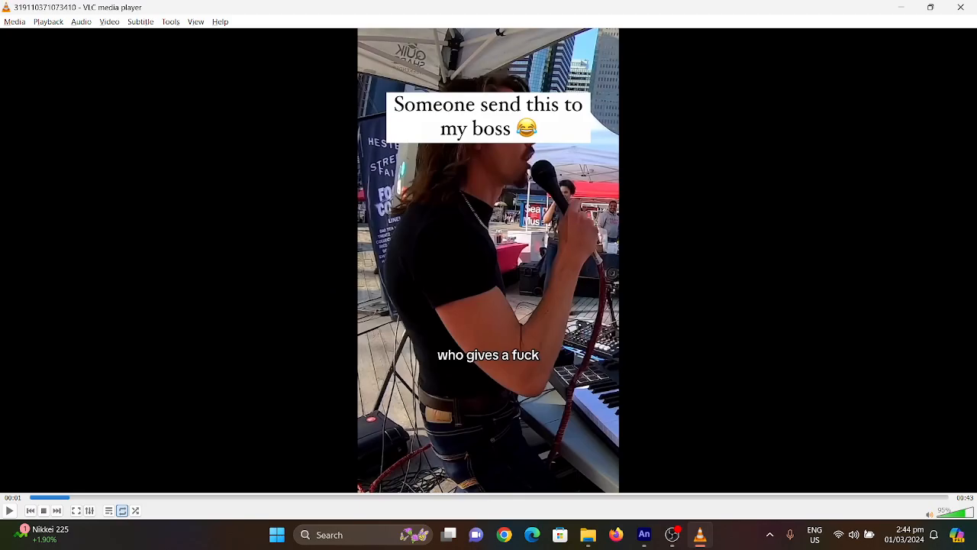
{"action": "key", "text": "alt+Tab"}
{"action": "left_click", "coordinate": [385, 388]}
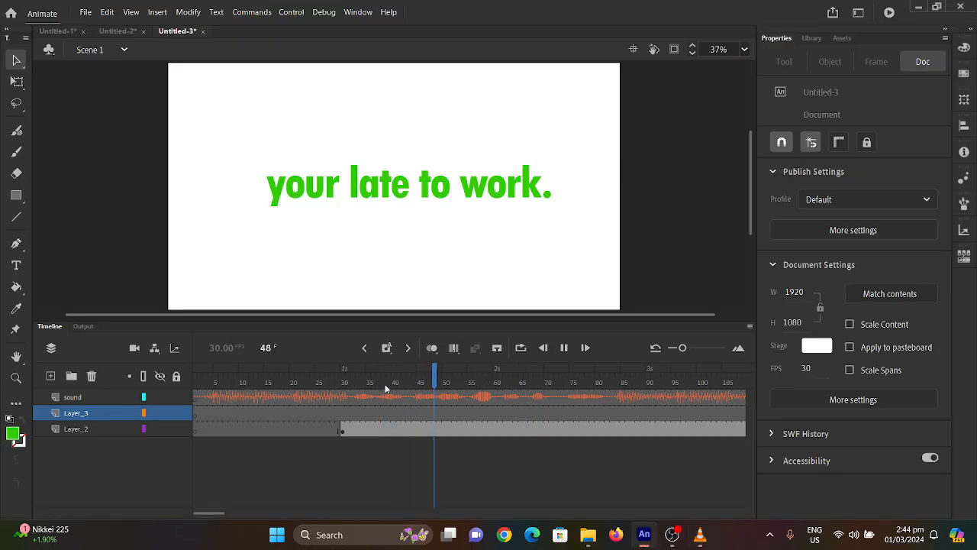
Insert a blank keyframe at frame 55 of Layer_3 and place a copy of the lyric text below the original at about Y 598
{"action": "left_click", "coordinate": [468, 413]}
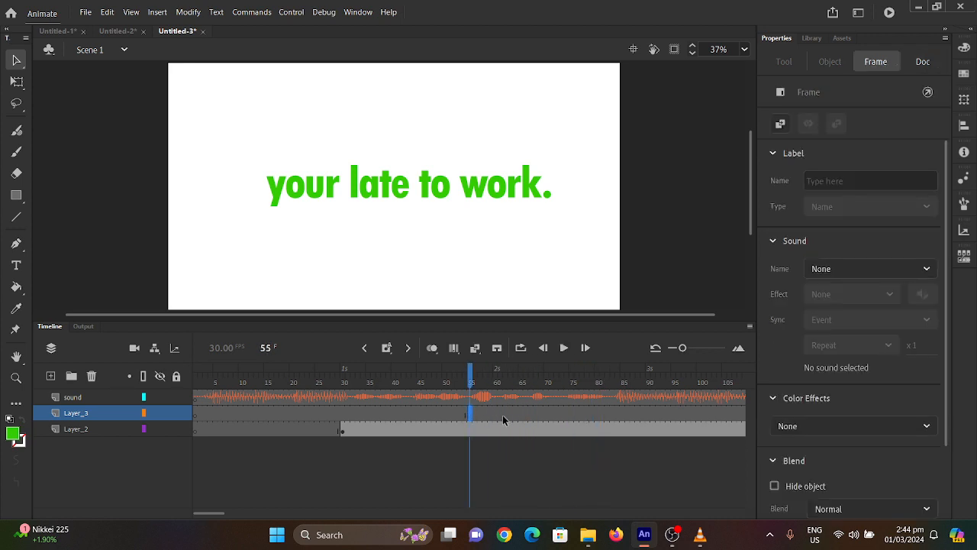
{"action": "left_click", "coordinate": [345, 432]}
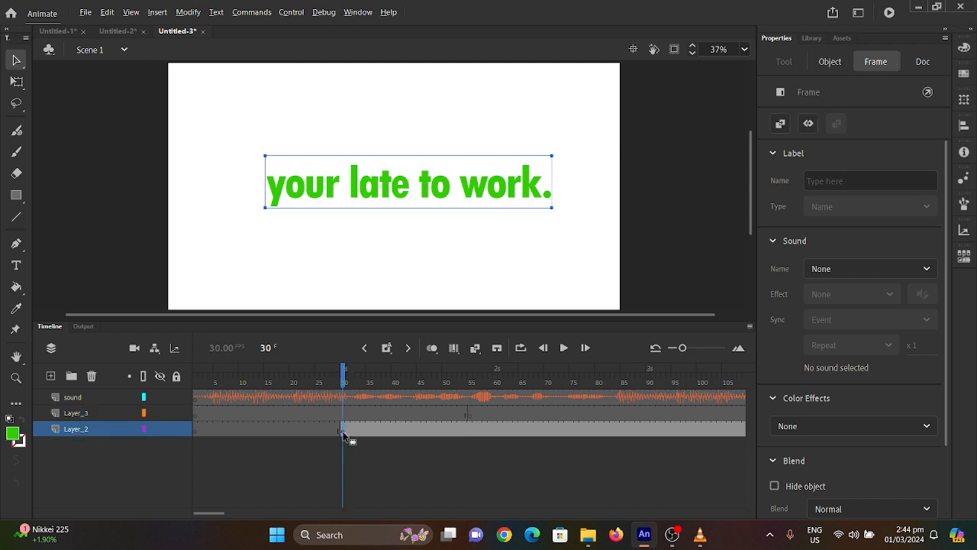
{"action": "left_click_drag", "start_coordinate": [345, 432], "coordinate": [366, 433]}
{"action": "left_click_drag", "start_coordinate": [460, 419], "coordinate": [471, 416]}
{"action": "left_click_drag", "start_coordinate": [382, 200], "coordinate": [381, 247]}
Replace the copied text at frame 55 with "who give a f*ck!", checking the wording against the video caption in VLC
{"action": "double_click", "coordinate": [372, 239]}
{"action": "key", "text": "alt+Tab"}
{"action": "key", "text": "alt+Tab"}
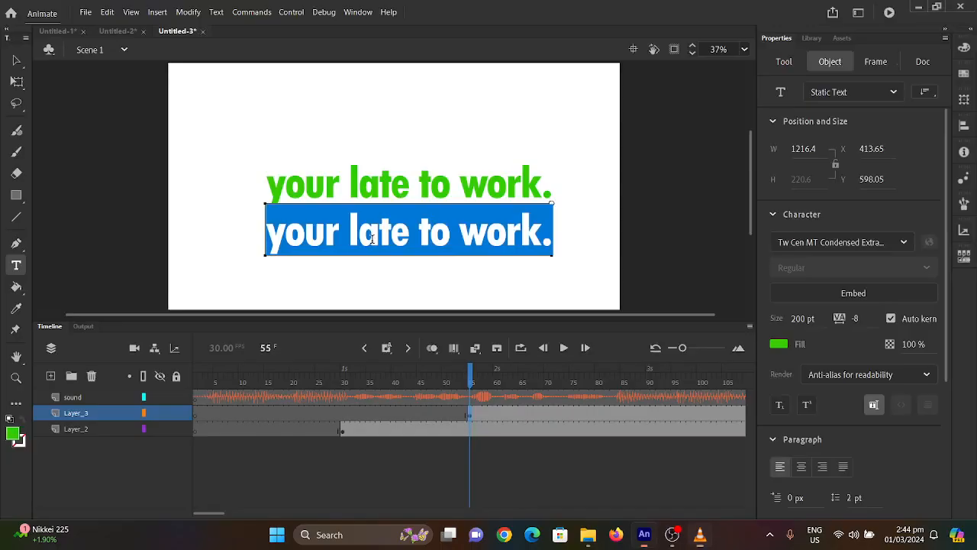
{"action": "type", "text": "who give a f"}
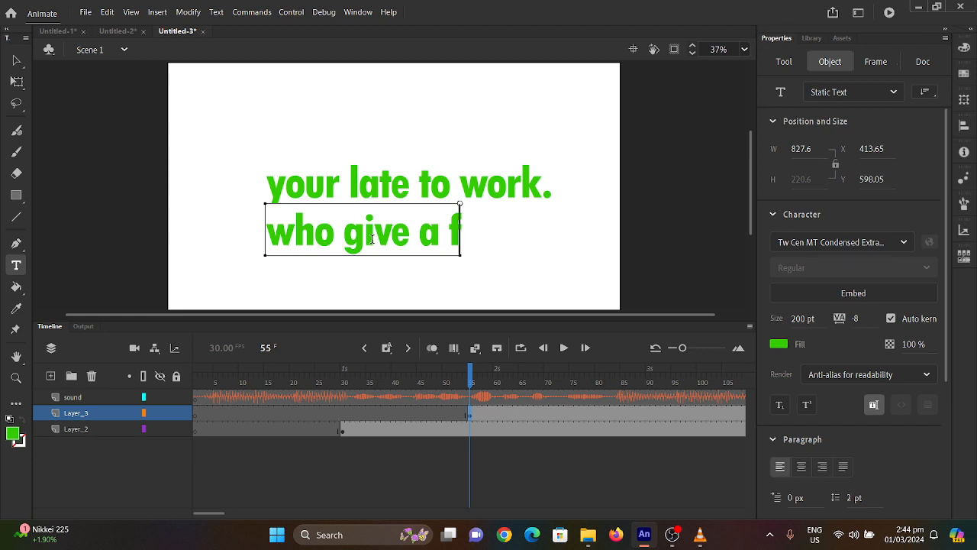
{"action": "type", "text": "*ck."}
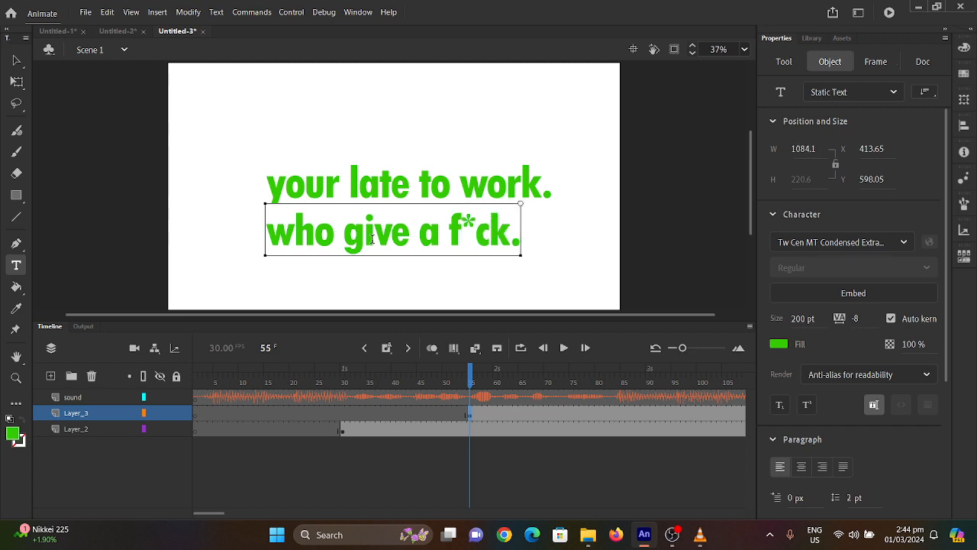
{"action": "key", "text": "BackSpace"}
{"action": "type", "text": "!"}
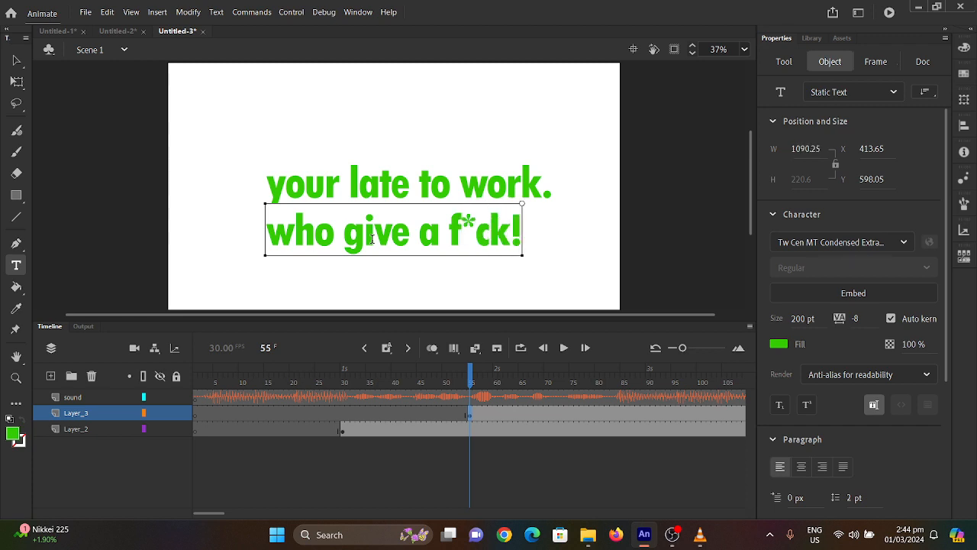
Nudge the second lyric line up to about Y 582 and capitalize its first word as "Who"
{"action": "left_click", "coordinate": [16, 64]}
{"action": "left_click_drag", "start_coordinate": [456, 241], "coordinate": [456, 237]}
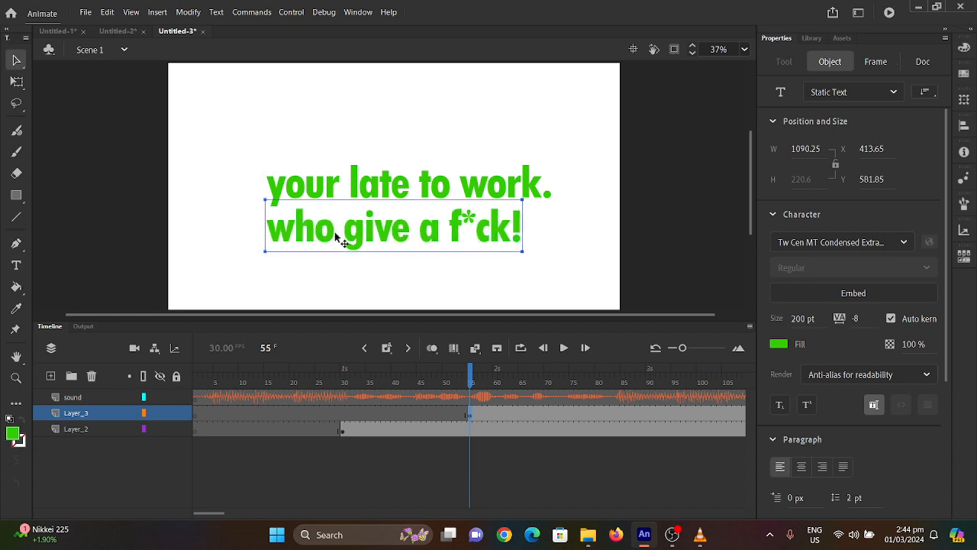
{"action": "double_click", "coordinate": [297, 233]}
{"action": "left_click_drag", "start_coordinate": [260, 230], "coordinate": [261, 231]}
{"action": "left_click", "coordinate": [261, 231]}
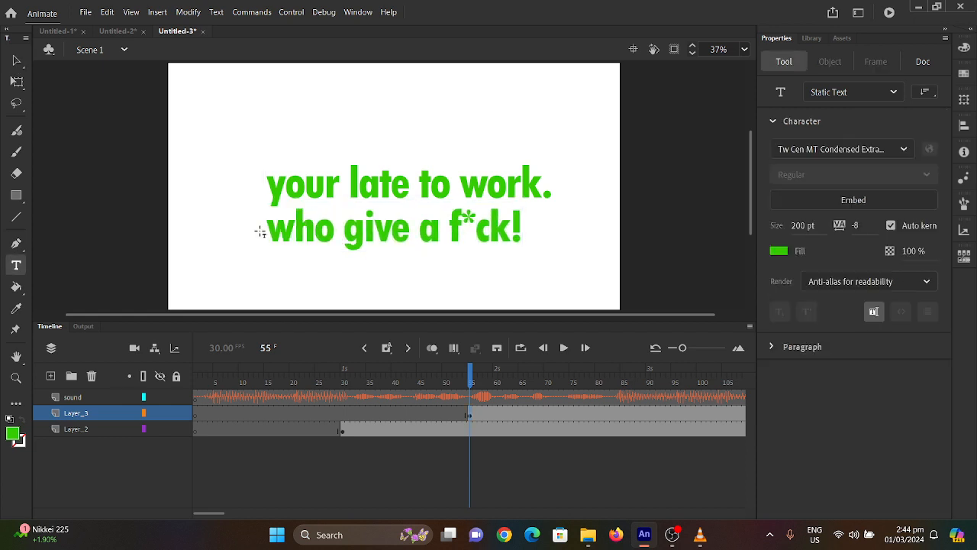
{"action": "key", "text": "v"}
{"action": "left_click", "coordinate": [296, 233]}
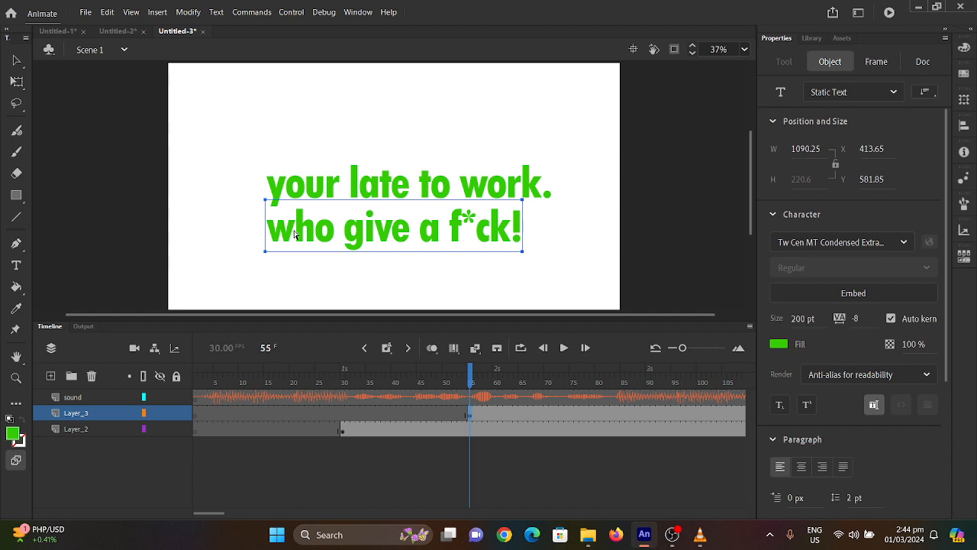
{"action": "double_click", "coordinate": [296, 231]}
{"action": "key", "text": "BackSpace"}
{"action": "type", "text": "W"}
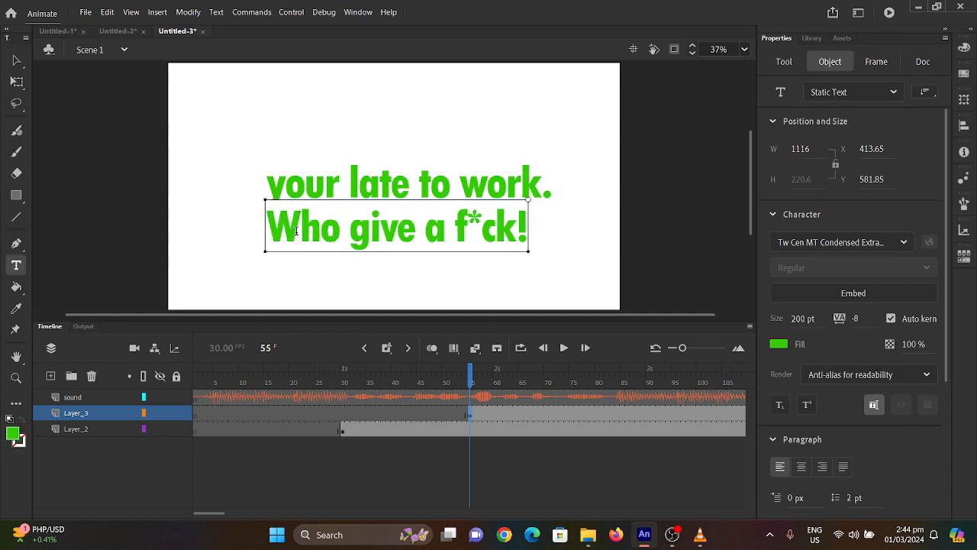
{"action": "left_click", "coordinate": [19, 64]}
{"action": "left_click", "coordinate": [365, 134]}
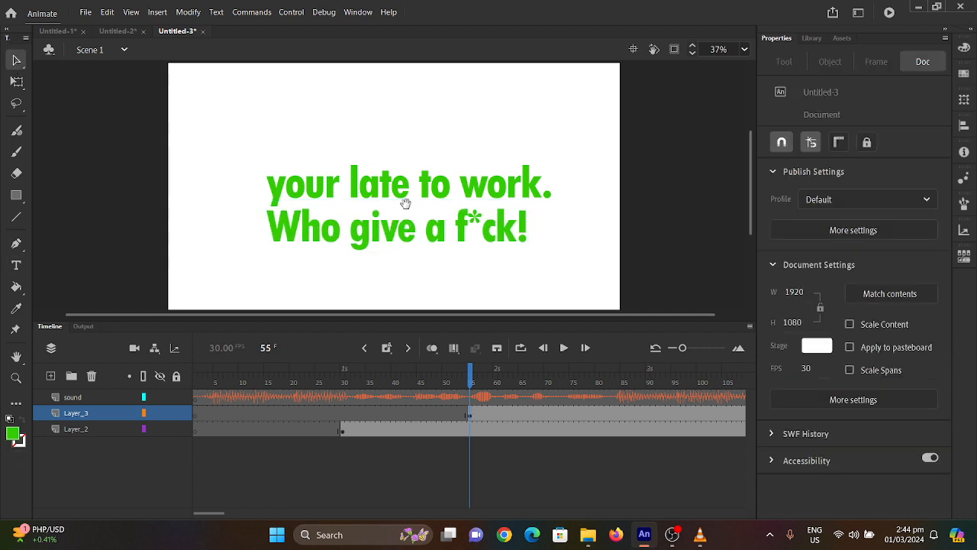
Lower the second line to about Y 616 and place the first line, center-aligned, at about X 300, Y 342
{"action": "key", "text": "ctrl+minus"}
{"action": "left_click_drag", "start_coordinate": [374, 214], "coordinate": [375, 222]}
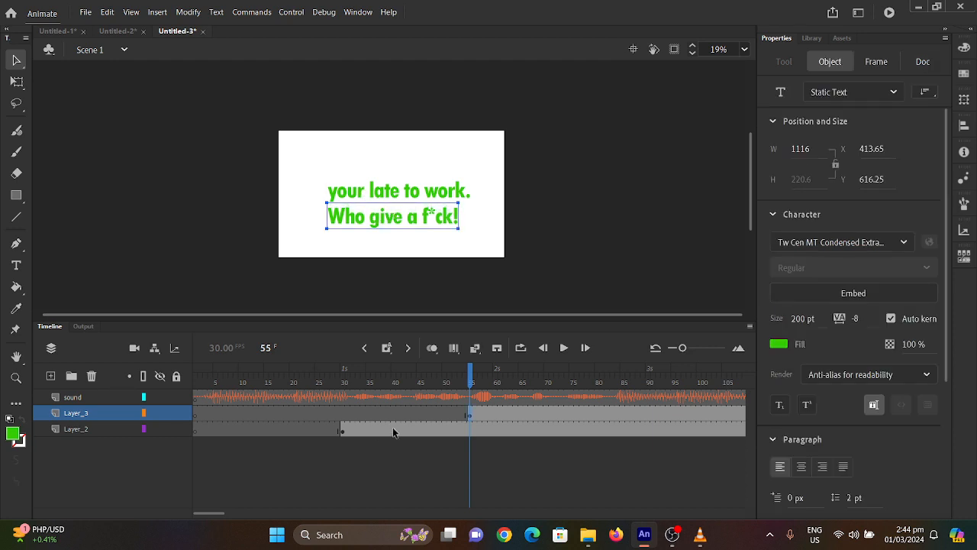
{"action": "left_click", "coordinate": [342, 429]}
{"action": "left_click_drag", "start_coordinate": [371, 197], "coordinate": [400, 190]}
{"action": "left_click", "coordinate": [802, 467]}
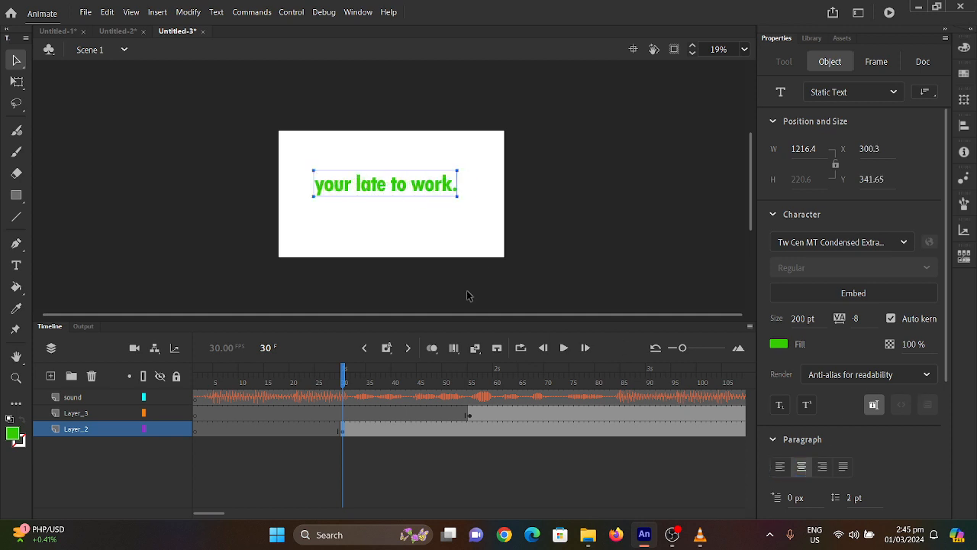
At frame 56 of Layer_3, move the second lyric line up and center it directly beneath the first line
{"action": "left_click", "coordinate": [471, 414]}
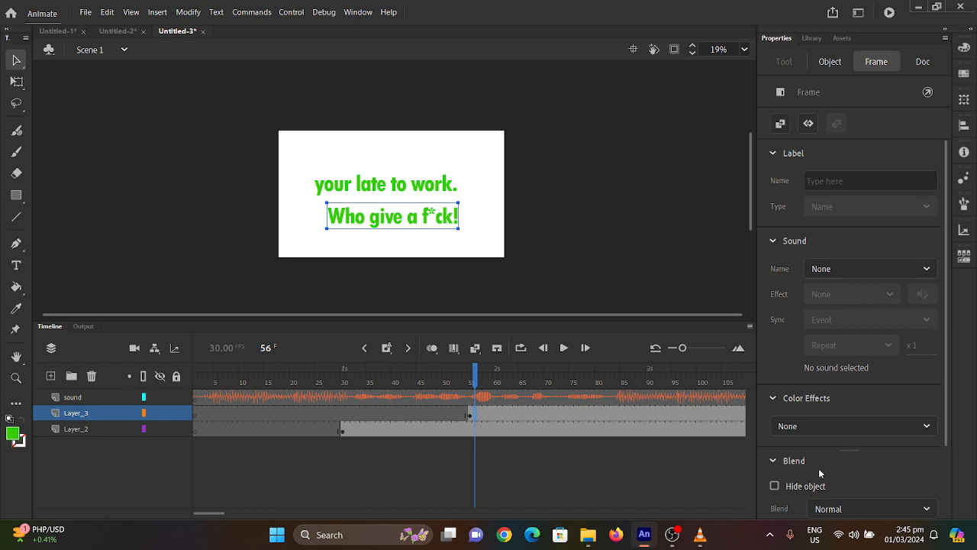
{"action": "scroll", "coordinate": [820, 473], "scroll_direction": "down", "scroll_amount": 2}
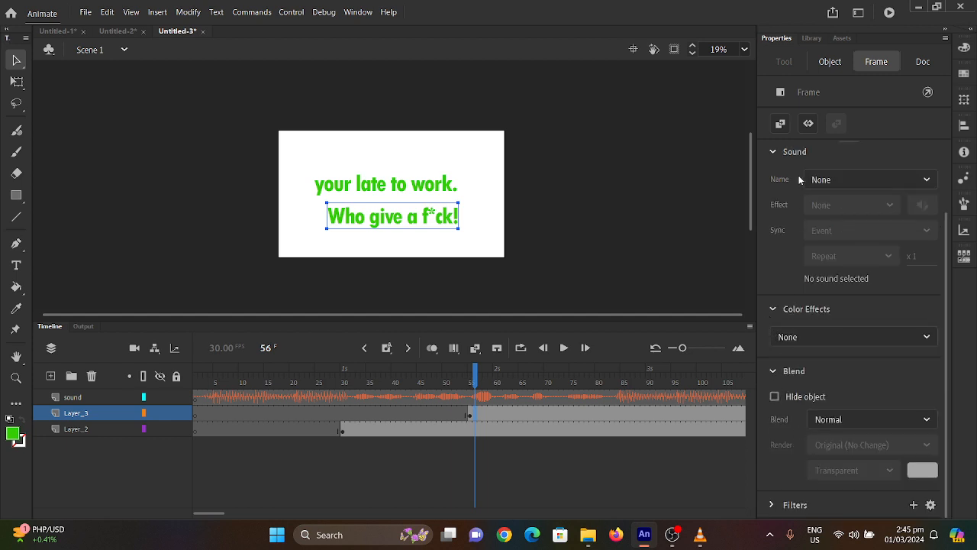
{"action": "scroll", "coordinate": [807, 192], "scroll_direction": "up", "scroll_amount": 2}
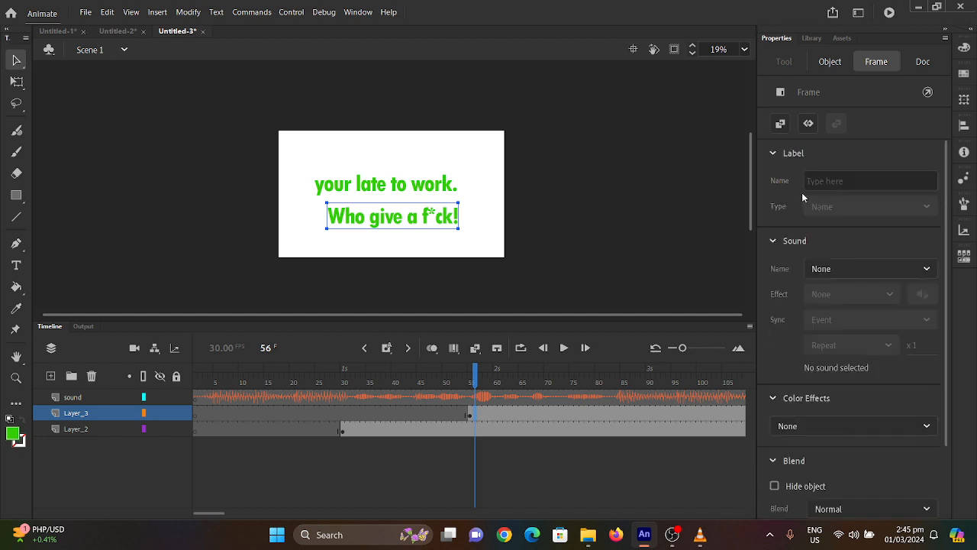
{"action": "left_click", "coordinate": [417, 219]}
{"action": "mouse_move", "coordinate": [387, 220]}
{"action": "left_mouse_down"}
{"action": "mouse_move", "coordinate": [370, 213]}
{"action": "mouse_move", "coordinate": [384, 211]}
{"action": "left_mouse_up"}
{"action": "key", "text": "ctrl+a"}
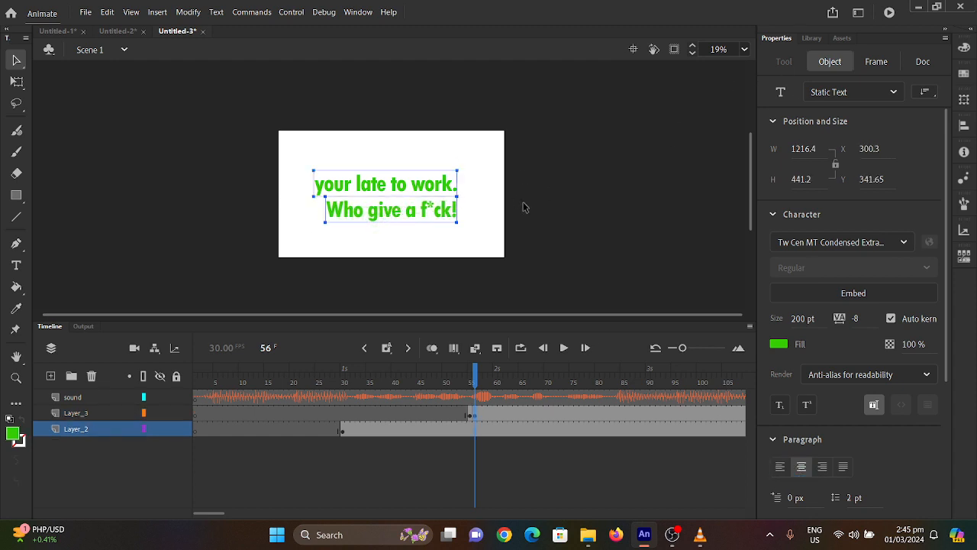
{"action": "left_click", "coordinate": [443, 212]}
{"action": "mouse_move", "coordinate": [443, 212]}
{"action": "left_mouse_down"}
{"action": "mouse_move", "coordinate": [428, 214]}
{"action": "mouse_move", "coordinate": [453, 222]}
{"action": "left_mouse_up"}
{"action": "left_click", "coordinate": [517, 240]}
{"action": "left_click", "coordinate": [433, 221], "text": "ctrl"}
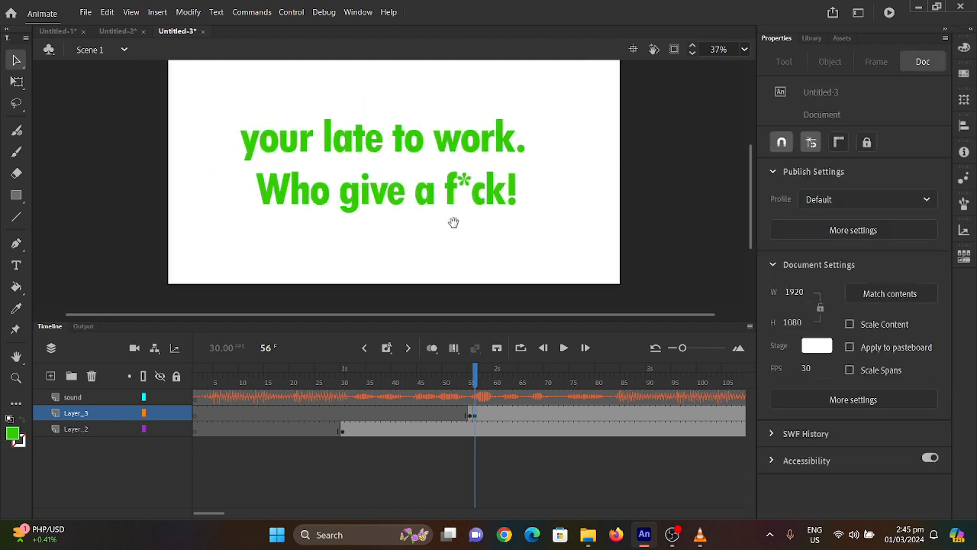
Select both lyric lines at frame 56 and move them together to the horizontal center of the stage, slightly higher than before
{"action": "left_click", "coordinate": [426, 210], "text": "ctrl+alt"}
{"action": "left_click_drag", "start_coordinate": [274, 100], "coordinate": [499, 232]}
{"action": "left_click_drag", "start_coordinate": [402, 185], "coordinate": [404, 180]}
{"action": "left_click", "coordinate": [420, 205]}
{"action": "left_click", "coordinate": [410, 177]}
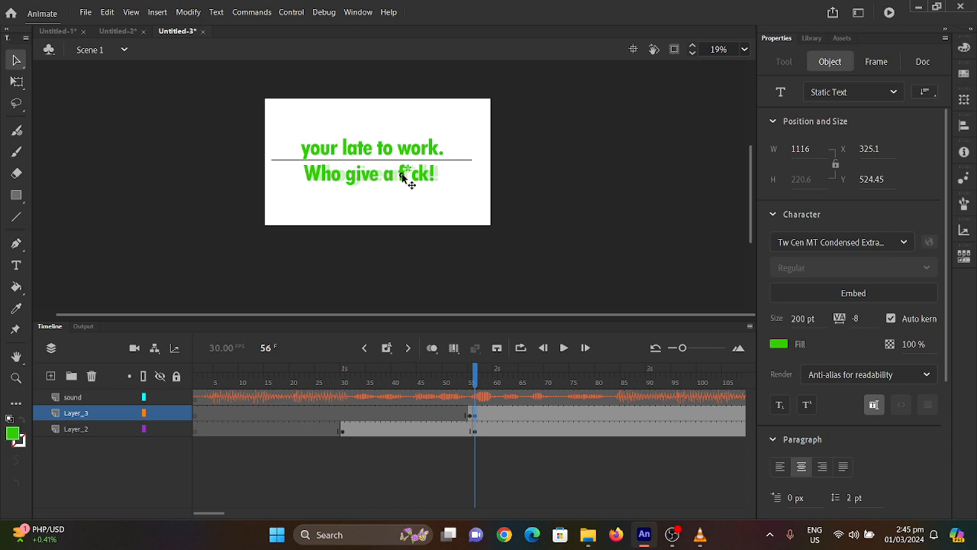
{"action": "left_click", "coordinate": [303, 145]}
{"action": "left_click_drag", "start_coordinate": [425, 163], "coordinate": [424, 157]}
{"action": "left_click", "coordinate": [415, 200]}
{"action": "key", "text": "ctrl+="}
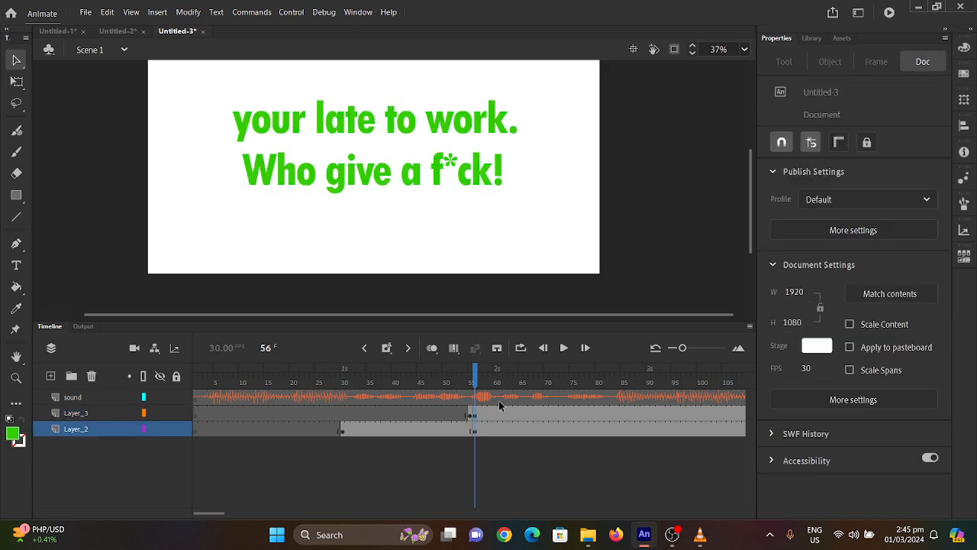
Move the frame 56 keyframes with the centered lyrics to frame 55 in Layer_3 and frame 30 in Layer_2, replacing the old ones
{"action": "left_click", "coordinate": [477, 432]}
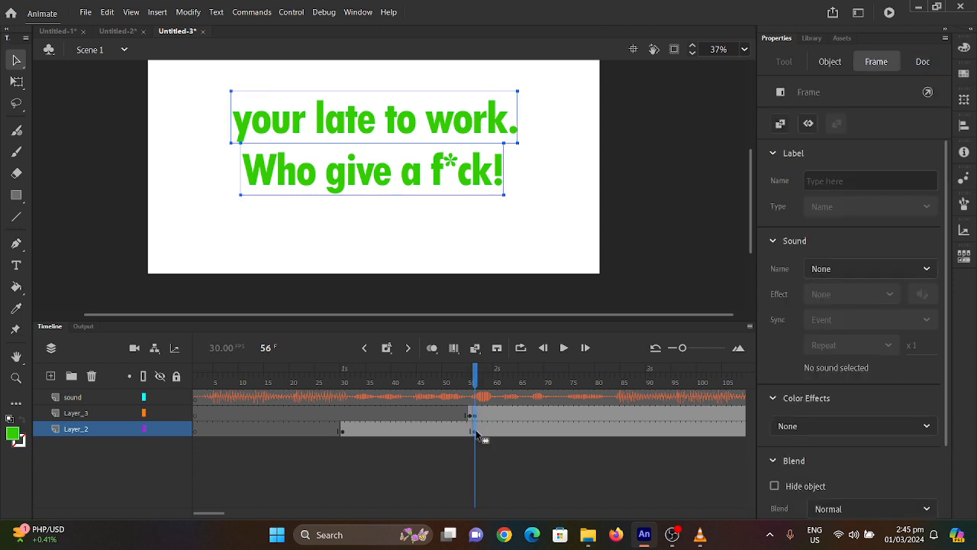
{"action": "left_click", "coordinate": [486, 434]}
{"action": "left_click_drag", "start_coordinate": [473, 416], "coordinate": [471, 433]}
{"action": "left_click", "coordinate": [471, 433]}
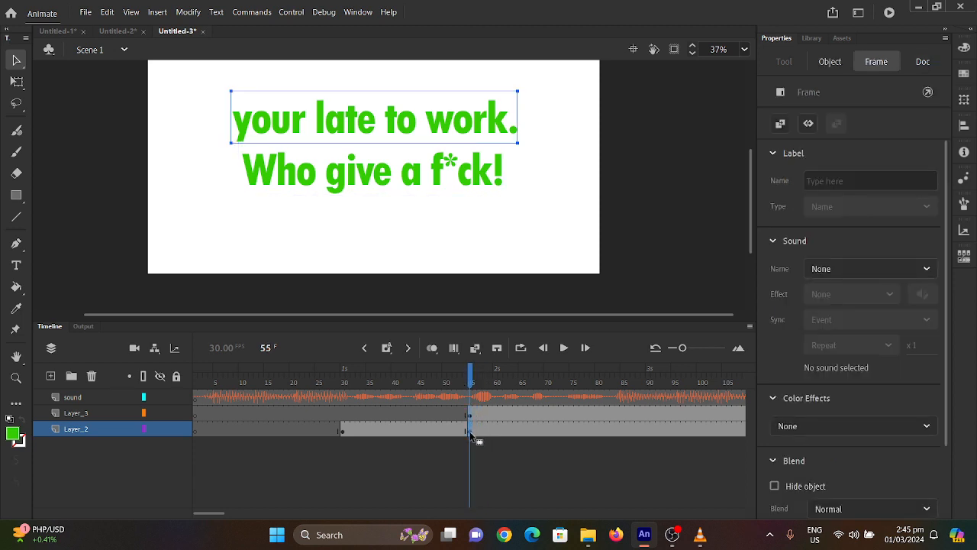
{"action": "left_click", "coordinate": [343, 433]}
{"action": "left_click", "coordinate": [368, 219]}
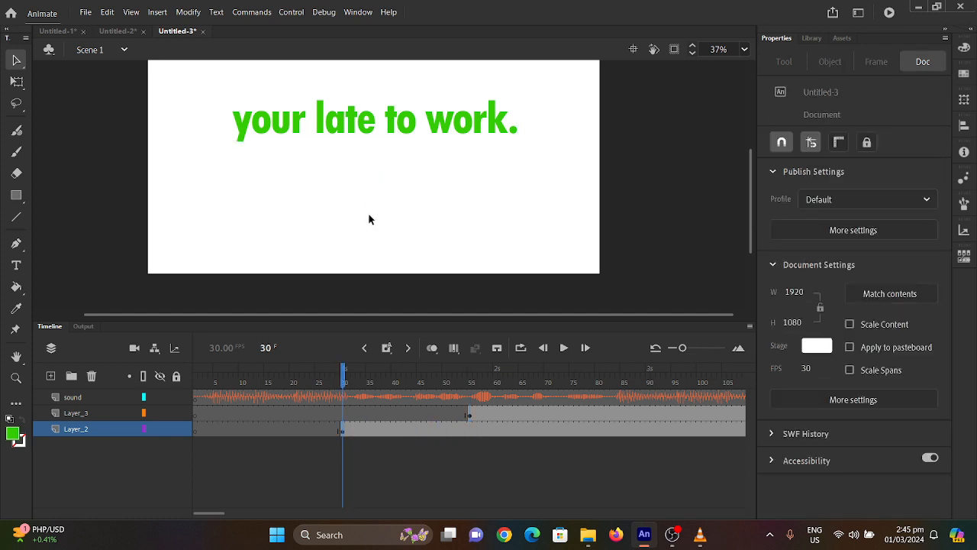
Play back the section from about frame 20 to check both lyric lines' position and timing against the soundtrack
{"action": "left_click_drag", "start_coordinate": [346, 379], "coordinate": [296, 380]}
{"action": "key", "text": "Return"}
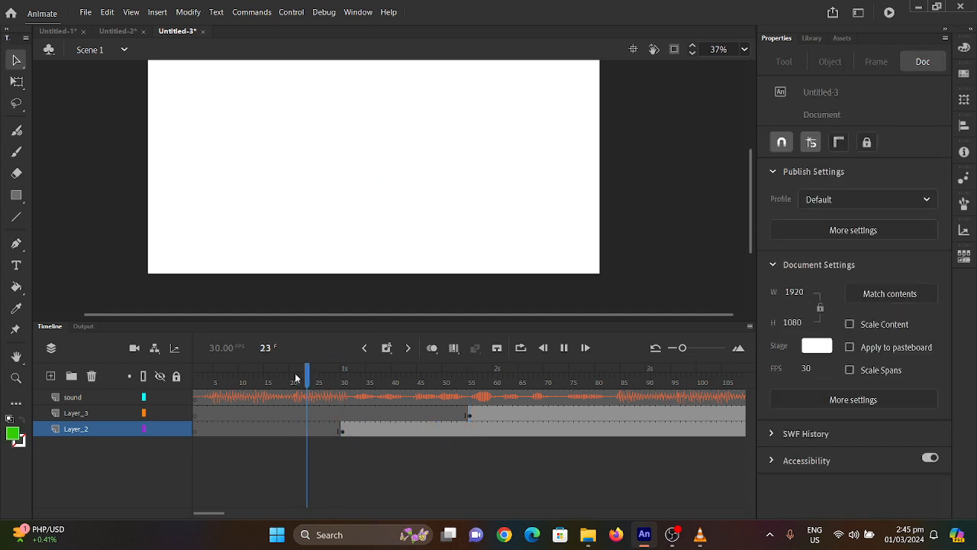
{"action": "key", "text": "Return"}
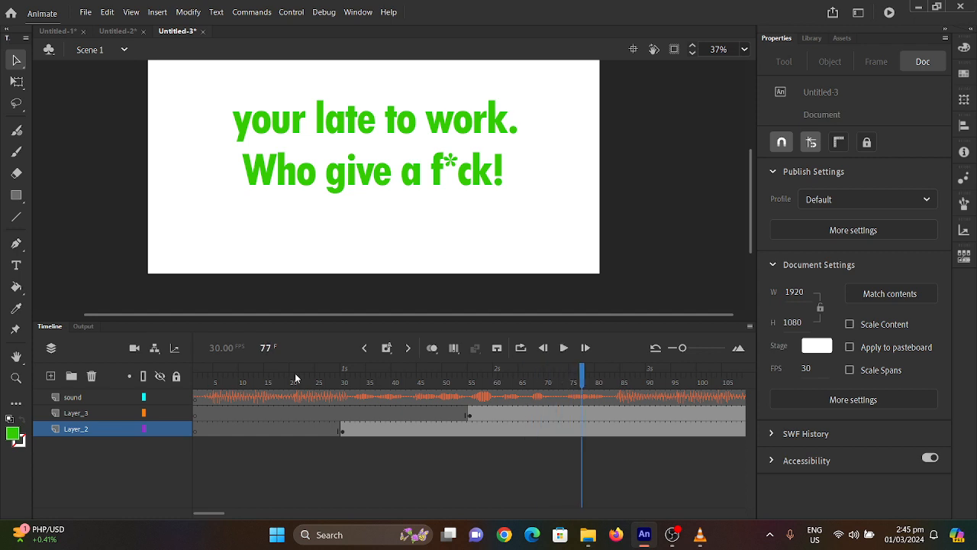
{"action": "key", "text": "Return"}
{"action": "key", "text": "Return"}
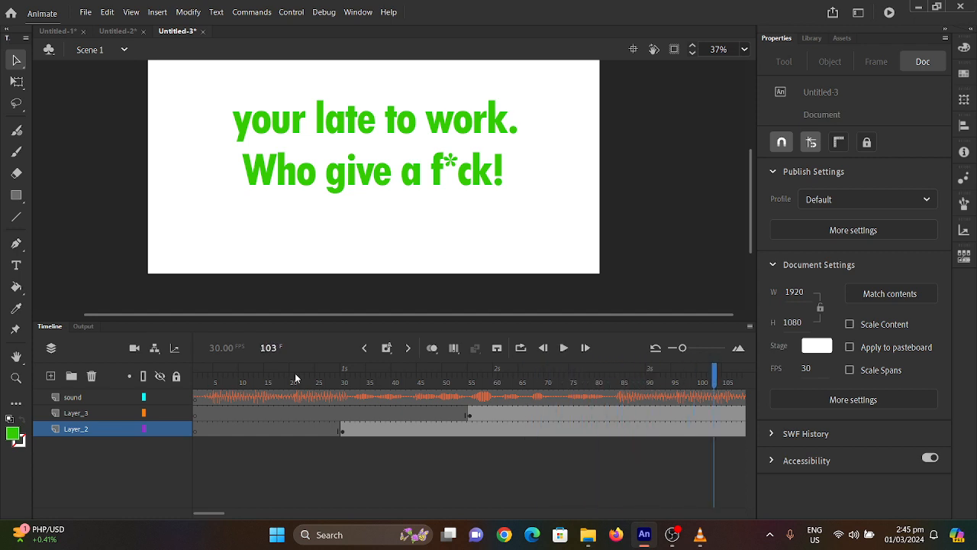
{"action": "key", "text": "ctrl+3"}
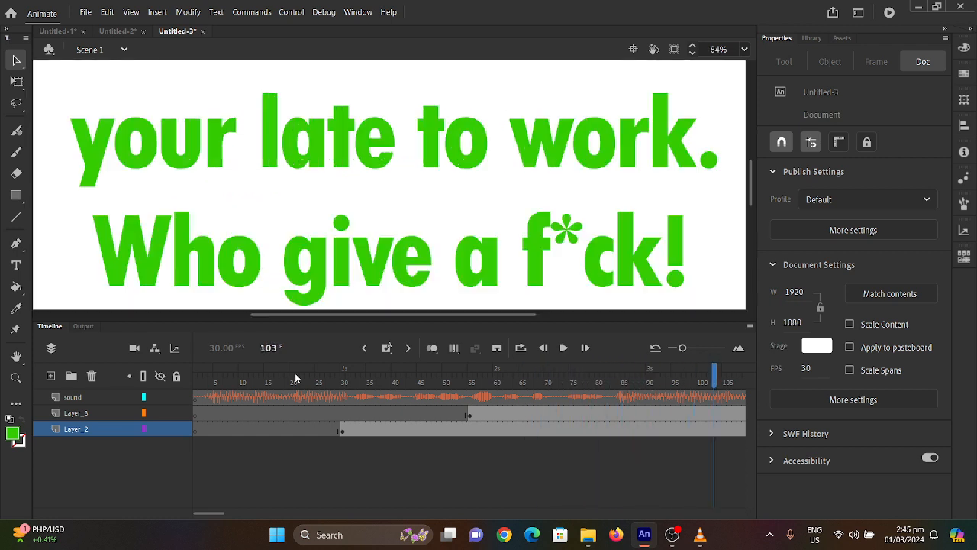
{"action": "key", "text": "ctrl+4"}
{"action": "key", "text": "ctrl+2"}
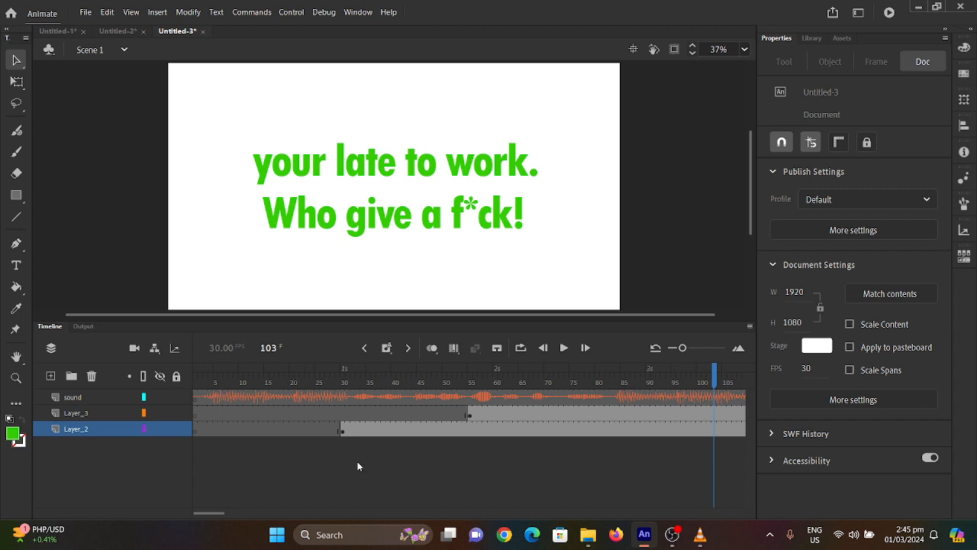
{"action": "left_click", "coordinate": [348, 413]}
{"action": "key", "text": "Return"}
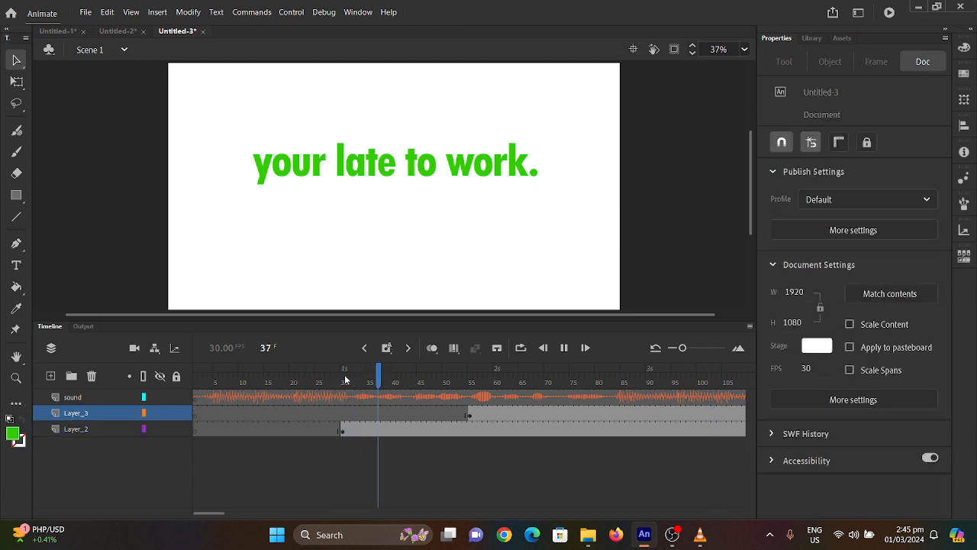
{"action": "key", "text": "Return"}
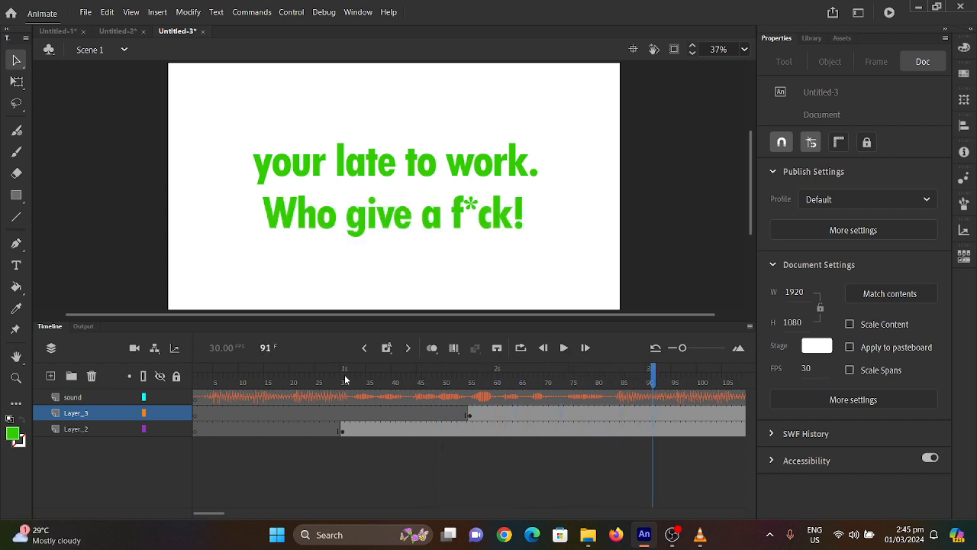
Insert blank keyframes at frame 84 on Layer_3 and Layer_2 so both lyric lines end there
{"action": "left_click", "coordinate": [617, 416]}
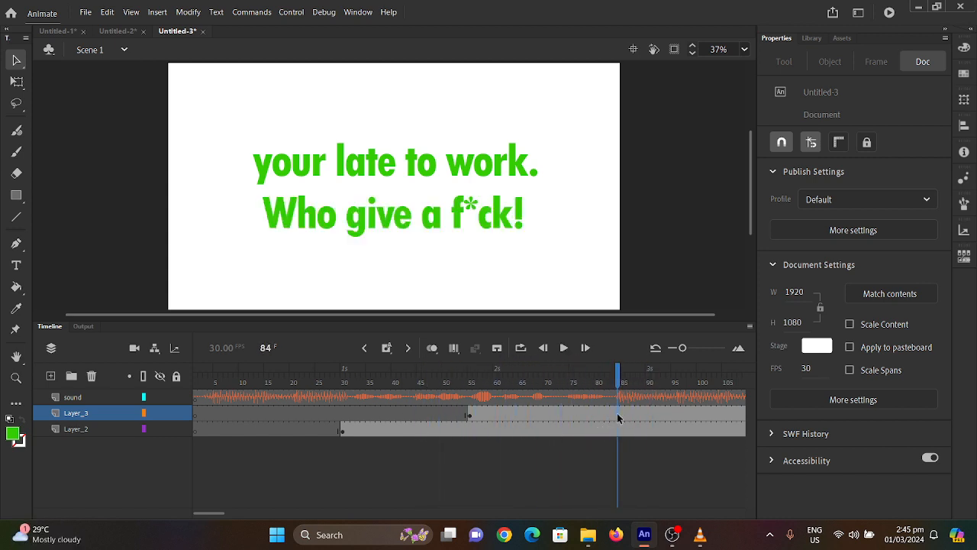
{"action": "left_click_drag", "start_coordinate": [616, 429], "coordinate": [617, 430]}
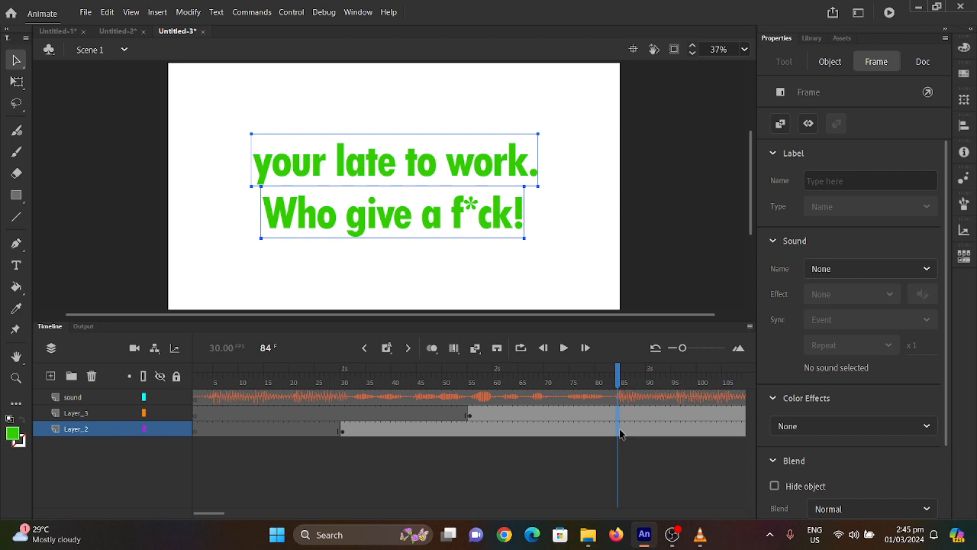
{"action": "key", "text": "F7"}
Play back the trimmed lyric section and scrub from frame 31 to 62 to review both lines' timing
{"action": "left_click", "coordinate": [279, 412]}
{"action": "key", "text": "Return"}
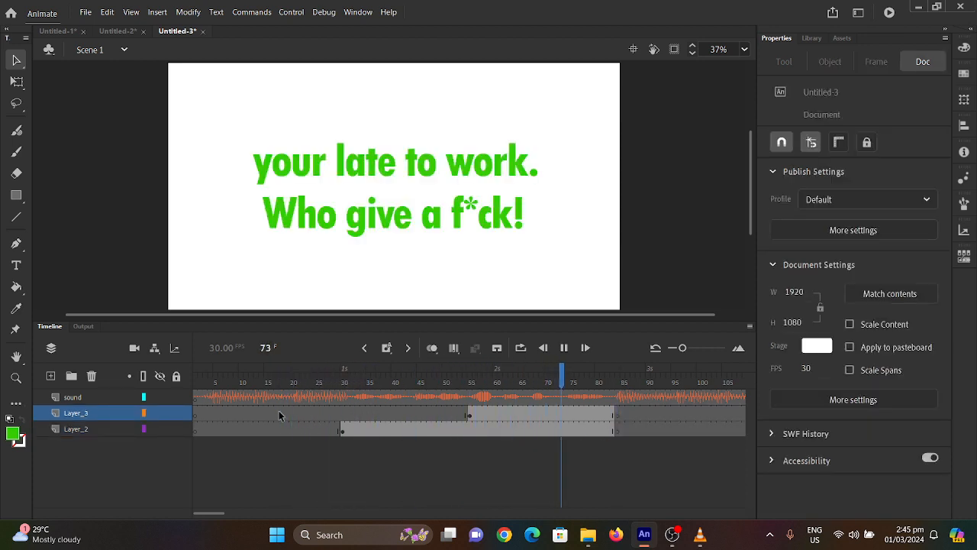
{"action": "key", "text": "Return"}
{"action": "left_click", "coordinate": [347, 412]}
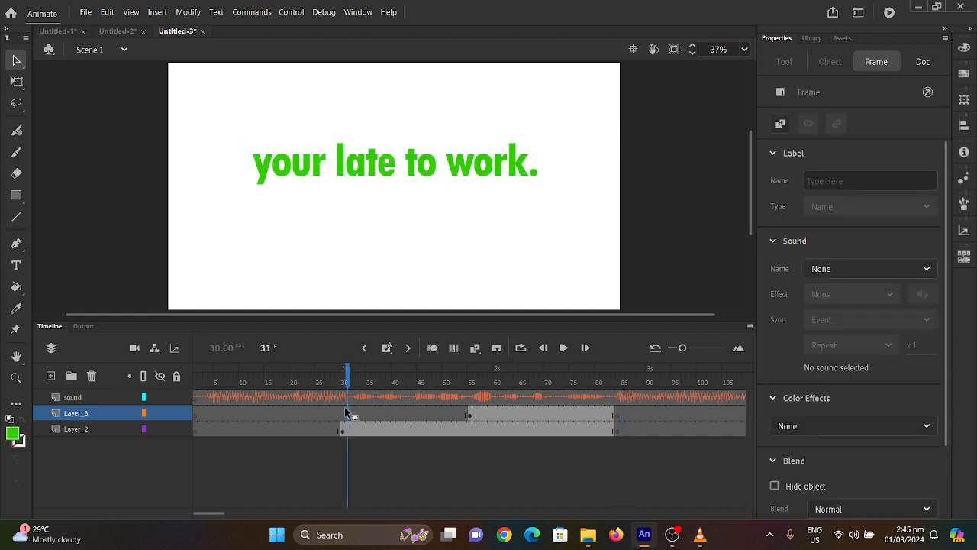
{"action": "left_click_drag", "start_coordinate": [349, 382], "coordinate": [506, 382]}
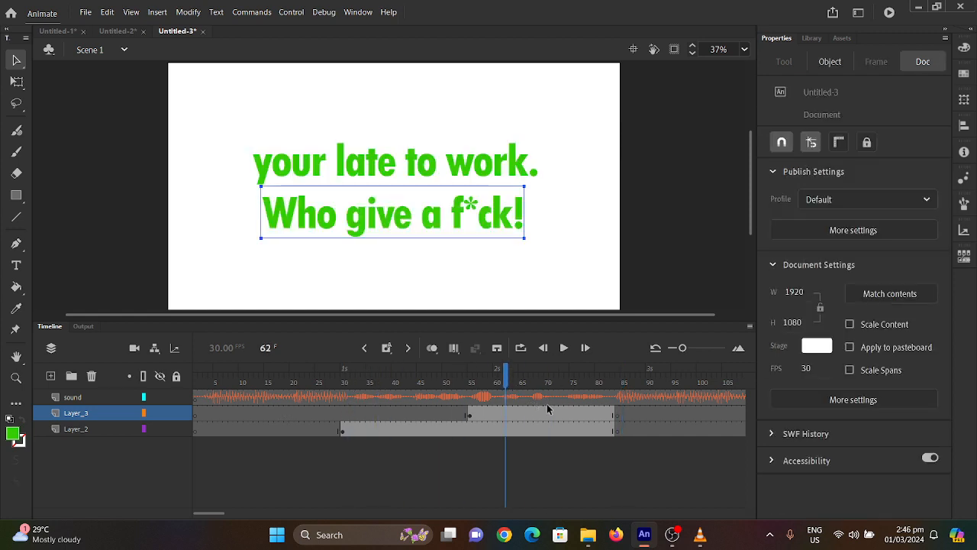
{"action": "left_click", "coordinate": [344, 429]}
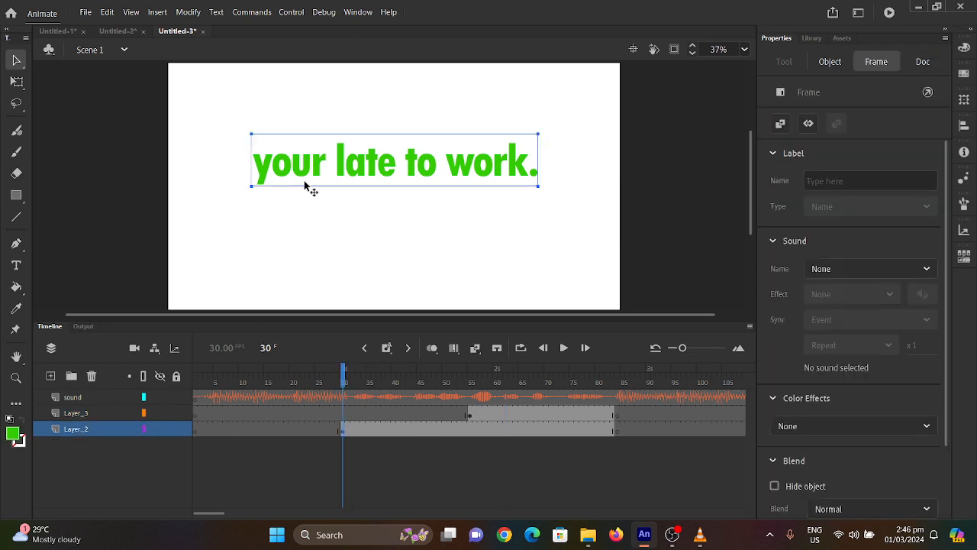
{"action": "left_click", "coordinate": [408, 197], "text": "ctrl+alt"}
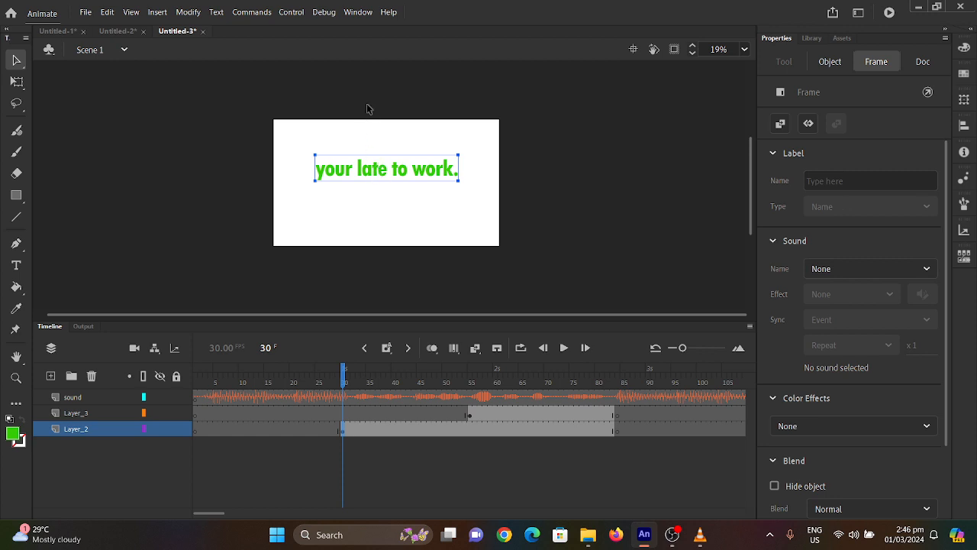
{"action": "scroll", "coordinate": [394, 201], "scroll_direction": "up", "scroll_amount": 2}
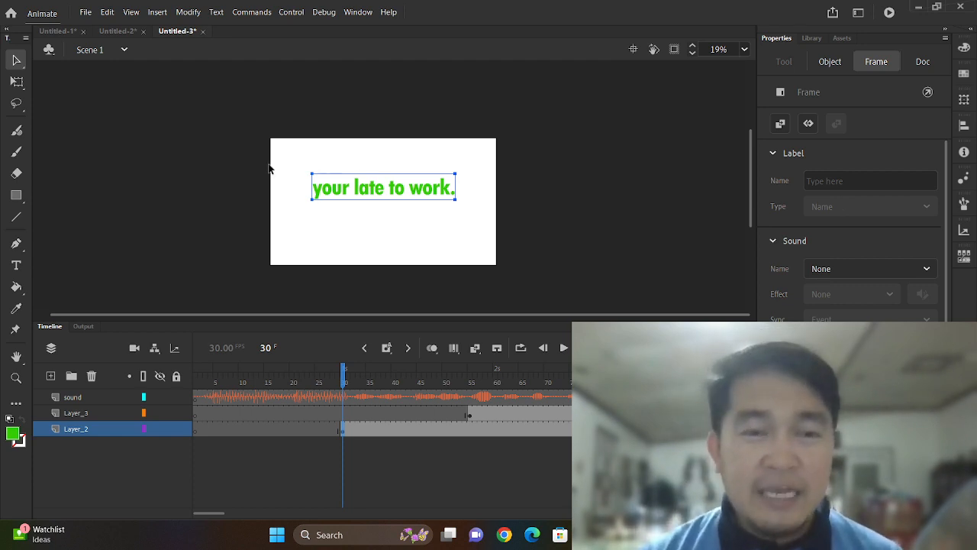
Switch to the Untitled-2 document and scrub its animation from frame 31 to frame 33
{"action": "left_click", "coordinate": [119, 31]}
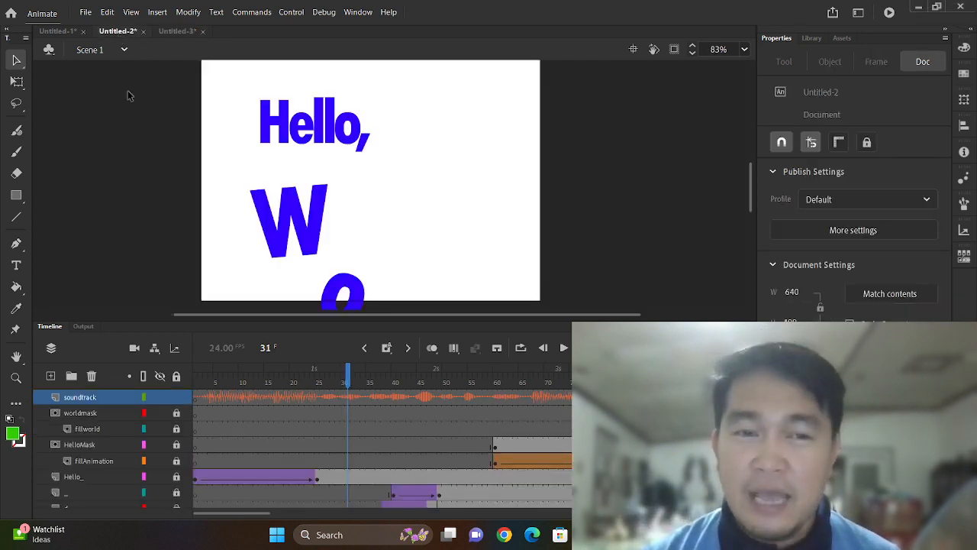
{"action": "mouse_move", "coordinate": [347, 381]}
{"action": "left_mouse_down"}
{"action": "mouse_move", "coordinate": [218, 381]}
{"action": "mouse_move", "coordinate": [361, 390]}
{"action": "left_mouse_up"}
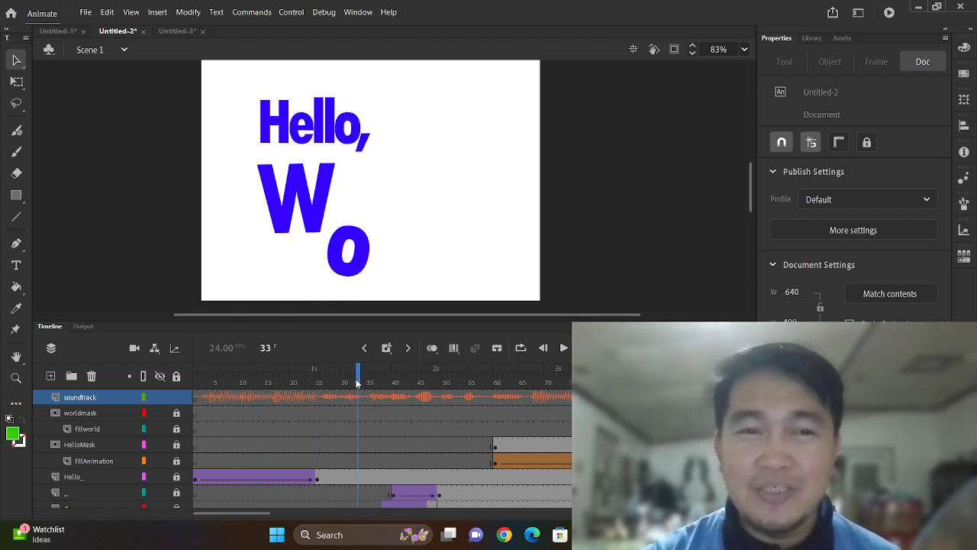